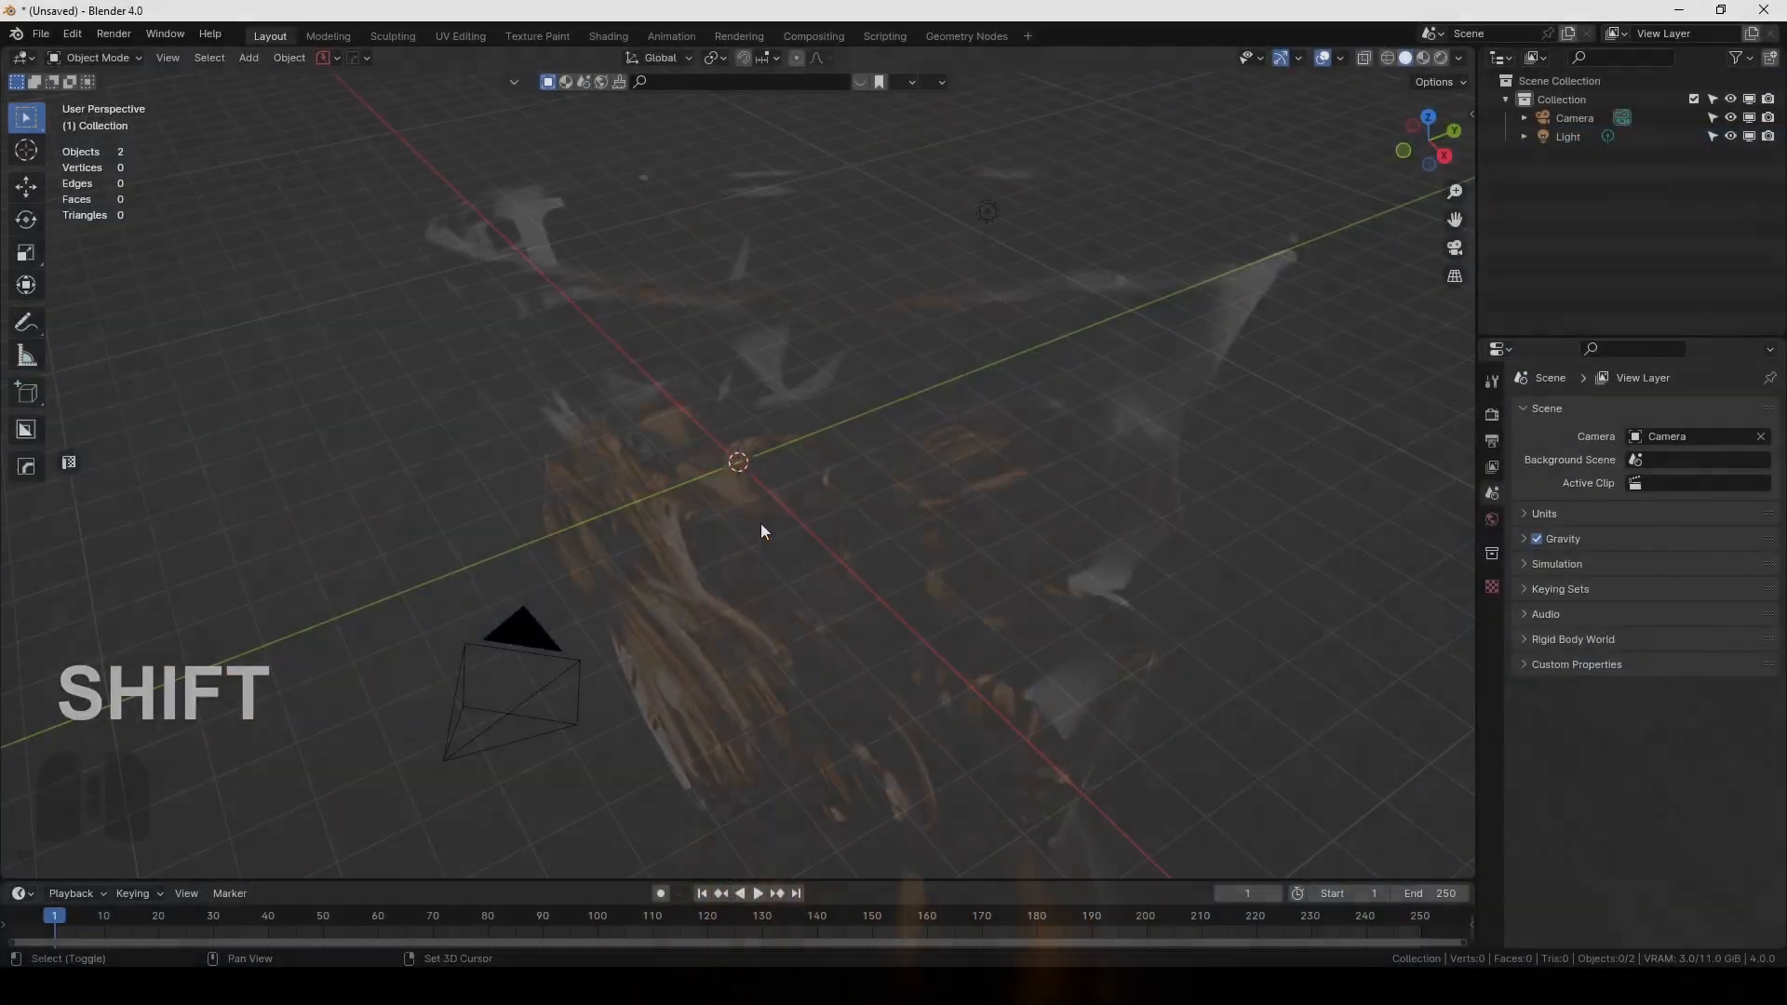
Add a plane and rotate its mesh 90° about the X axis in Edit Mode so it stands upright.
click(855, 101)
middle_drag(749, 337, 758, 482)
key(Tab)
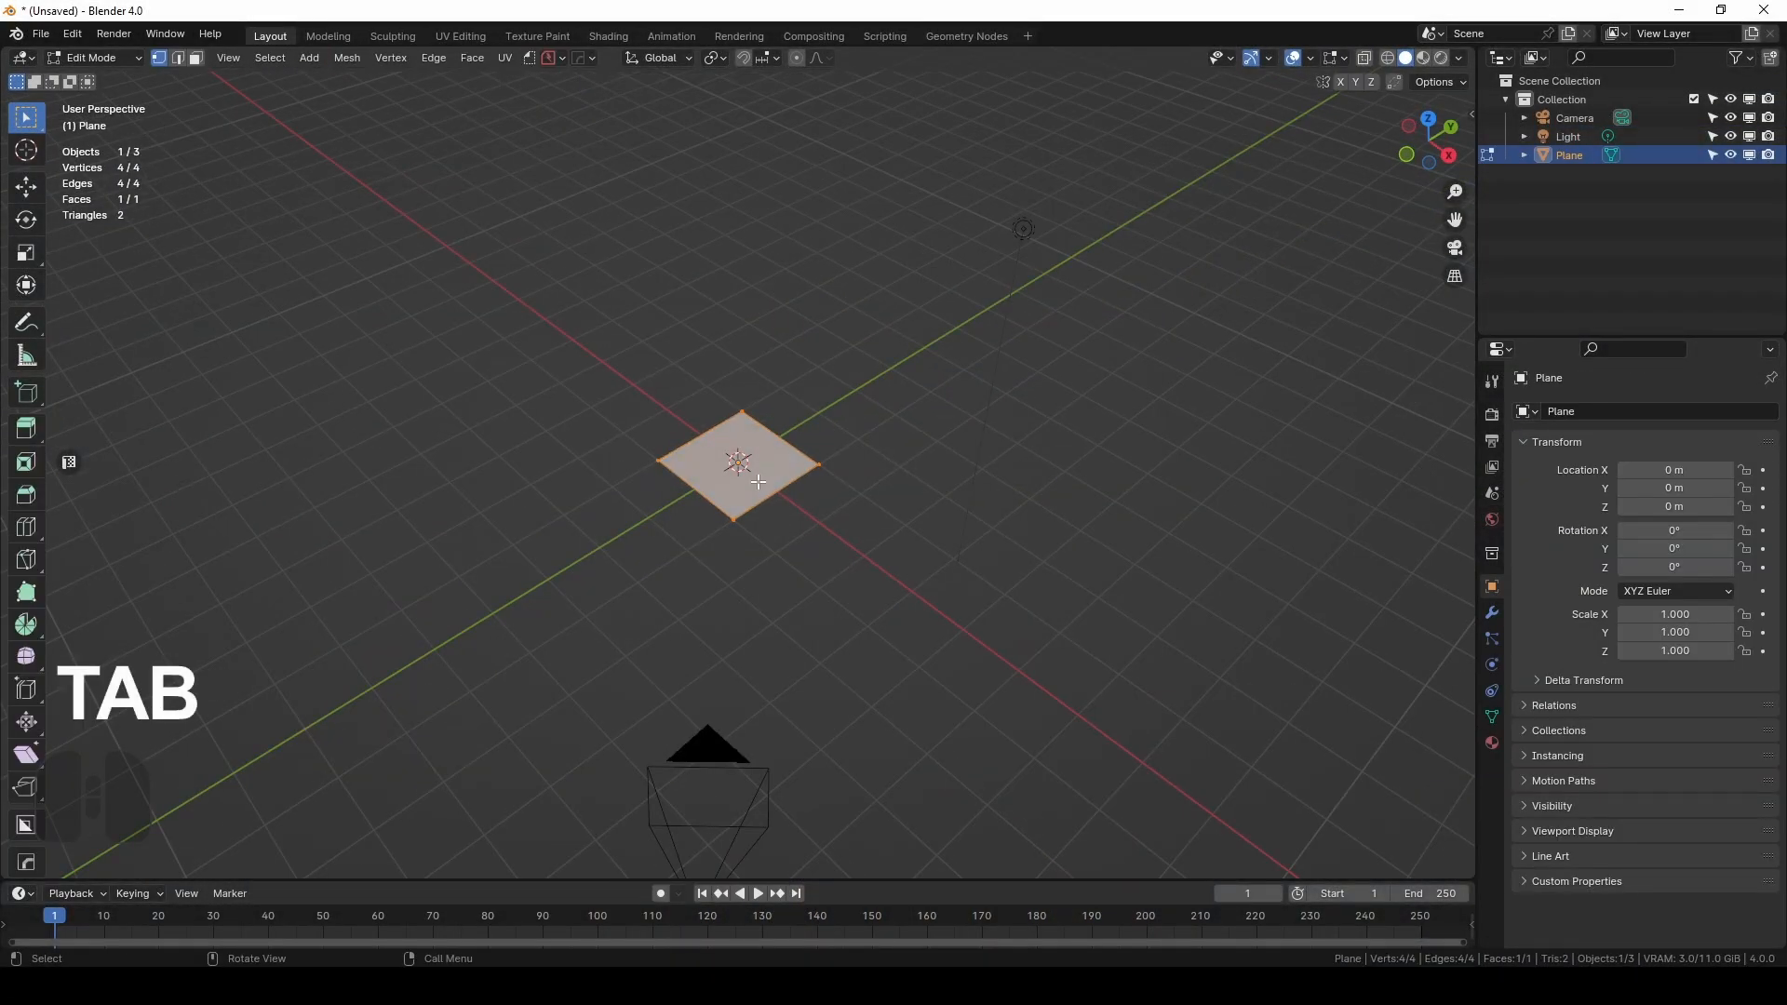
key(r)
key(x)
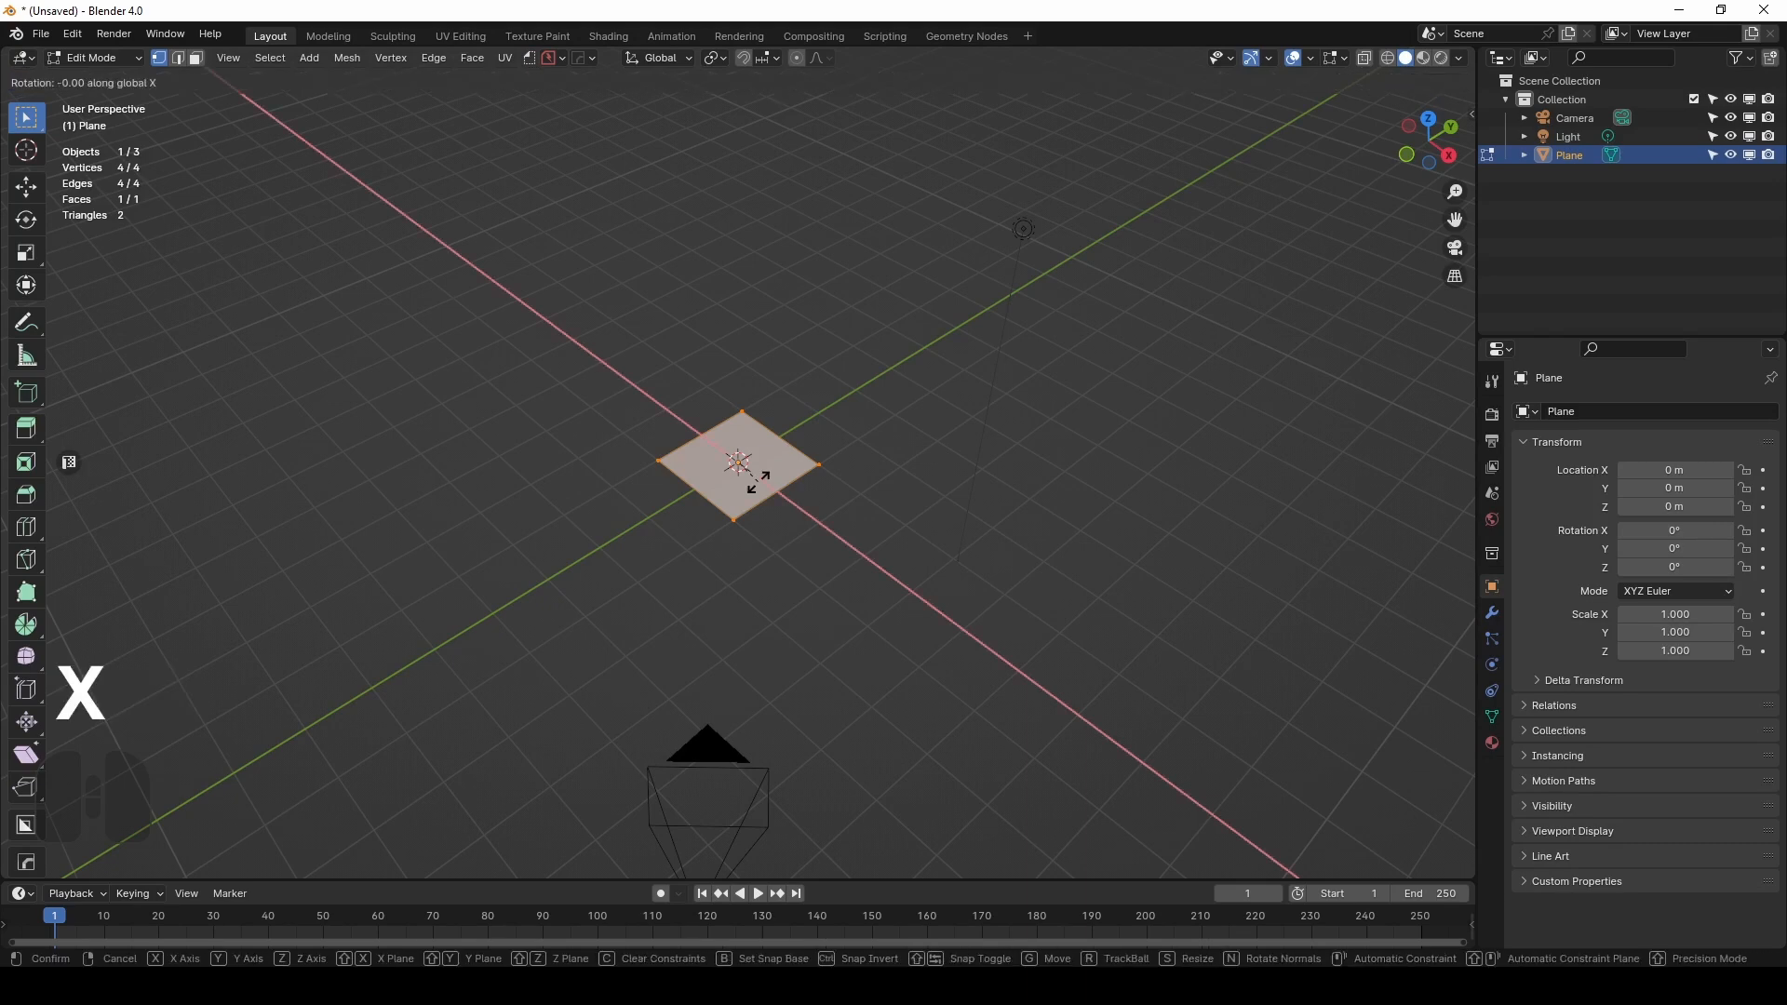
key(KP_9)
key(KP_0)
key(Return)
Move the upright plane's mesh 1 m up along Z so its lower edge sits on the origin.
key(KP_1)
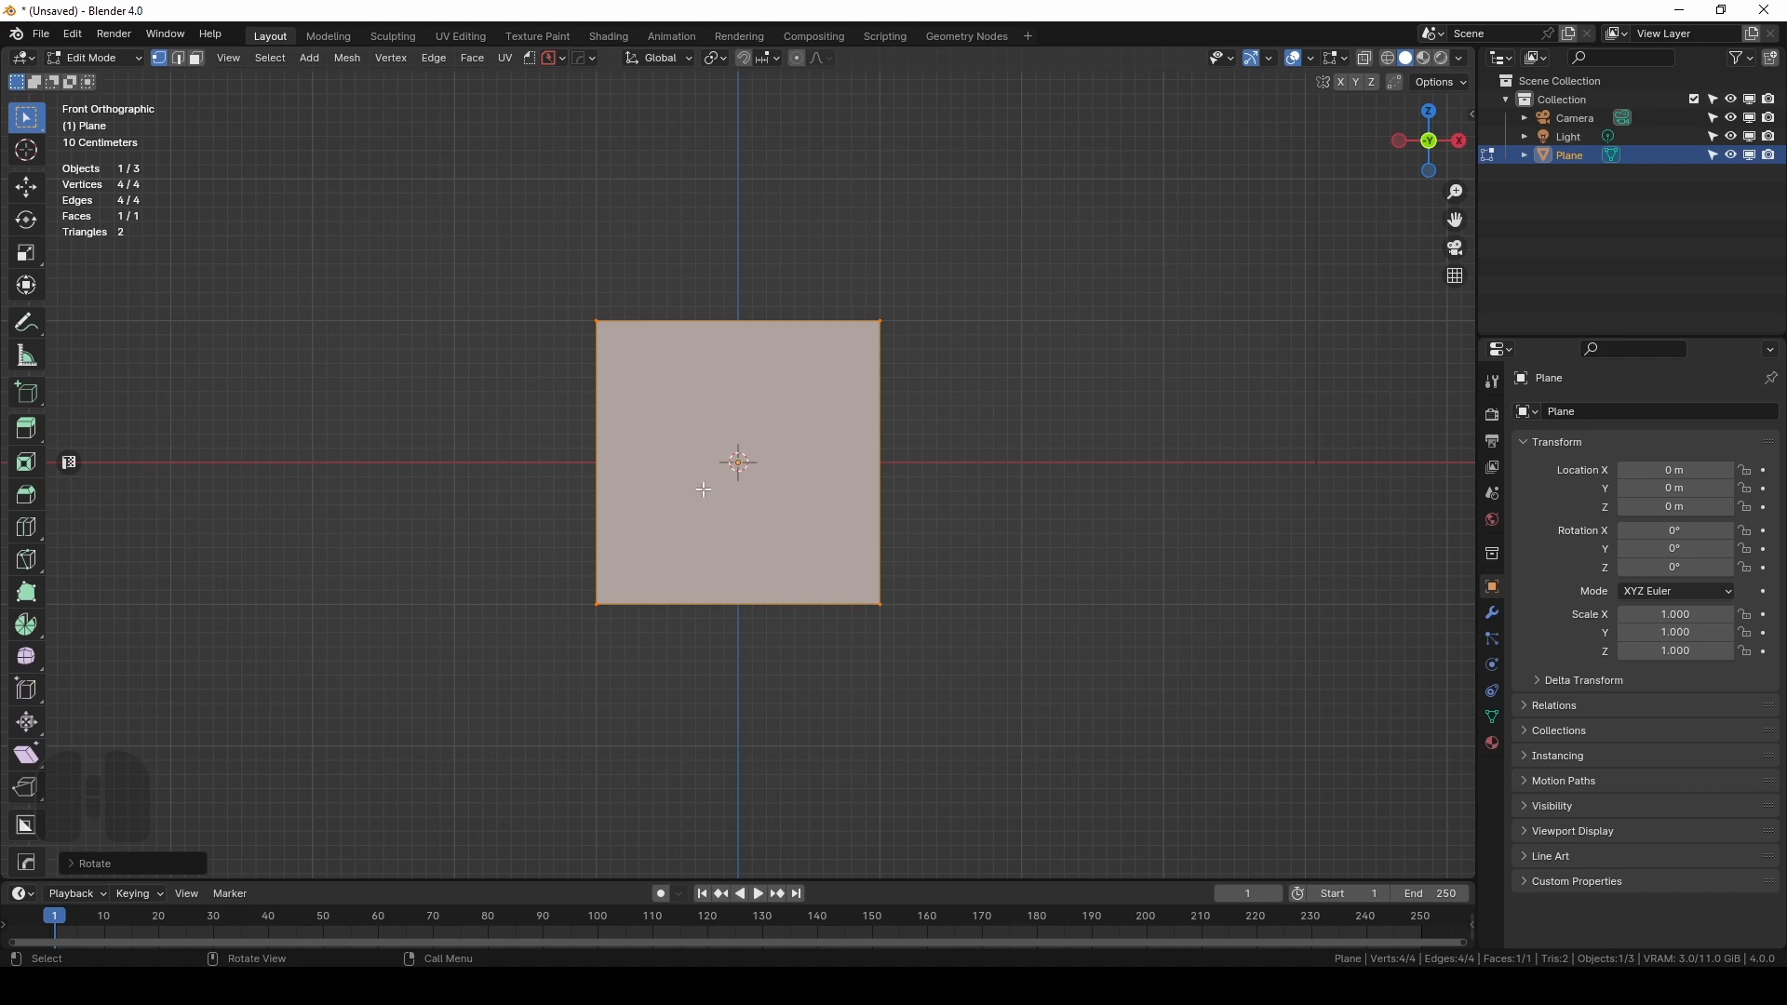
scroll(715, 490, up, 1)
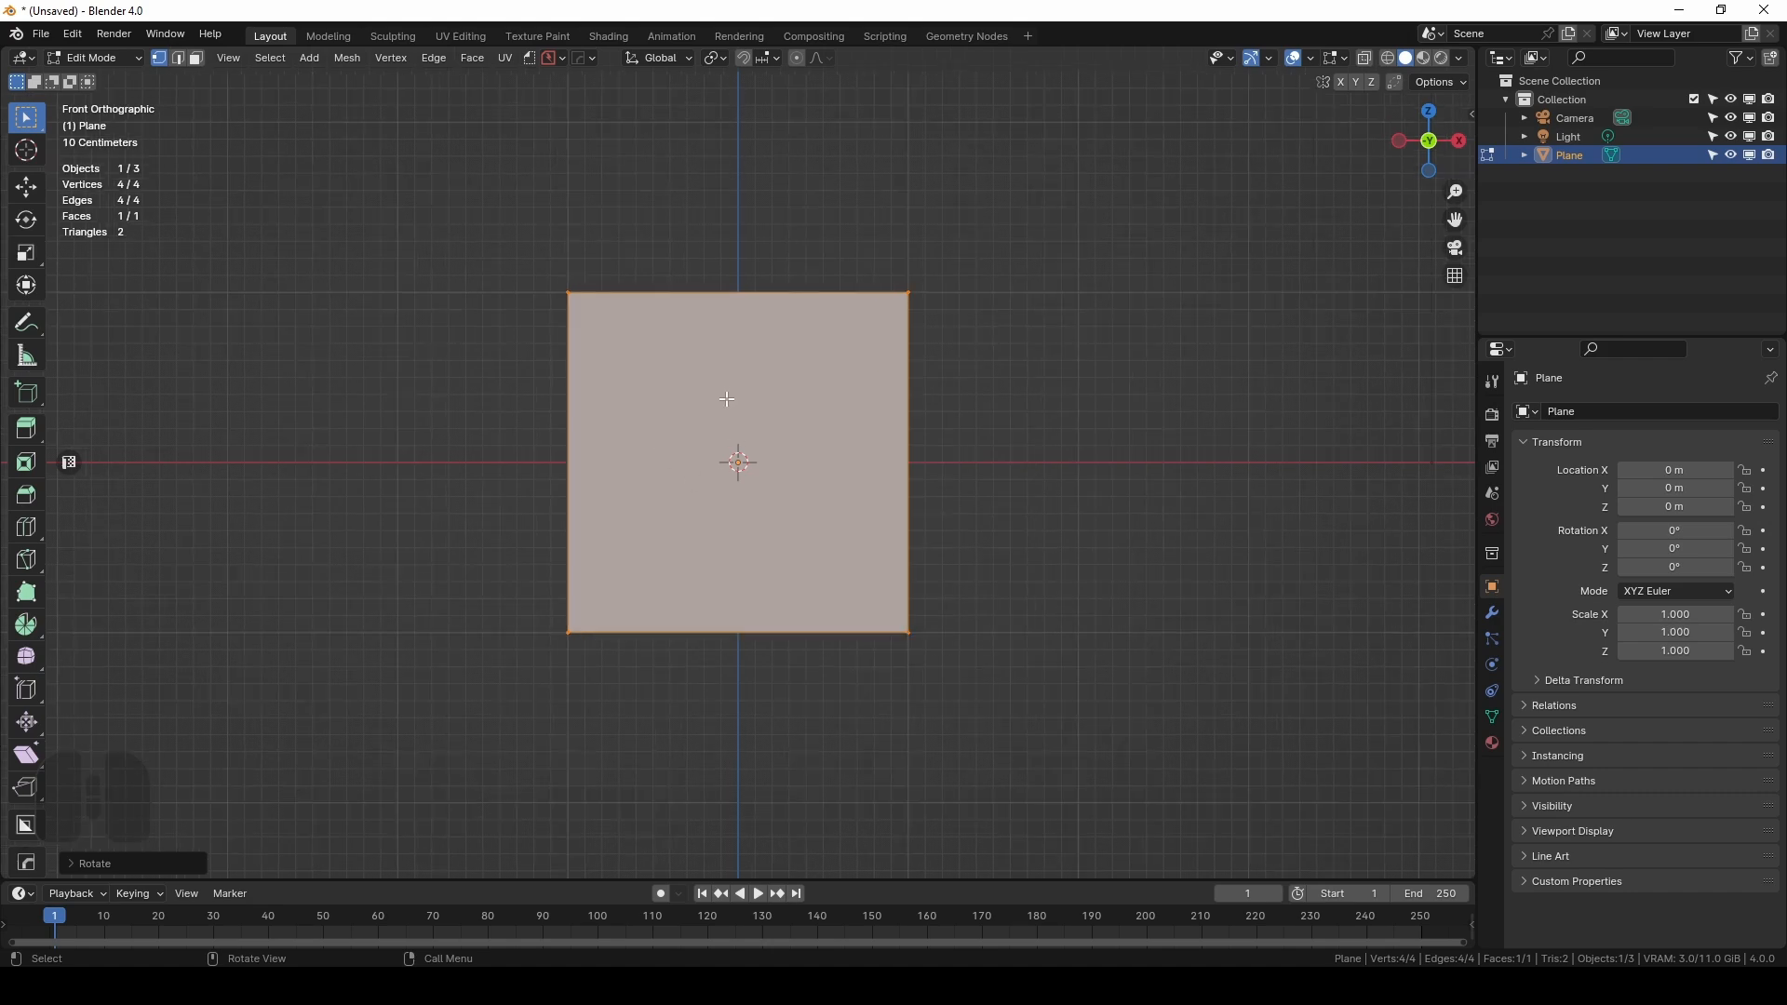
key(g)
key(z)
key(KP_1)
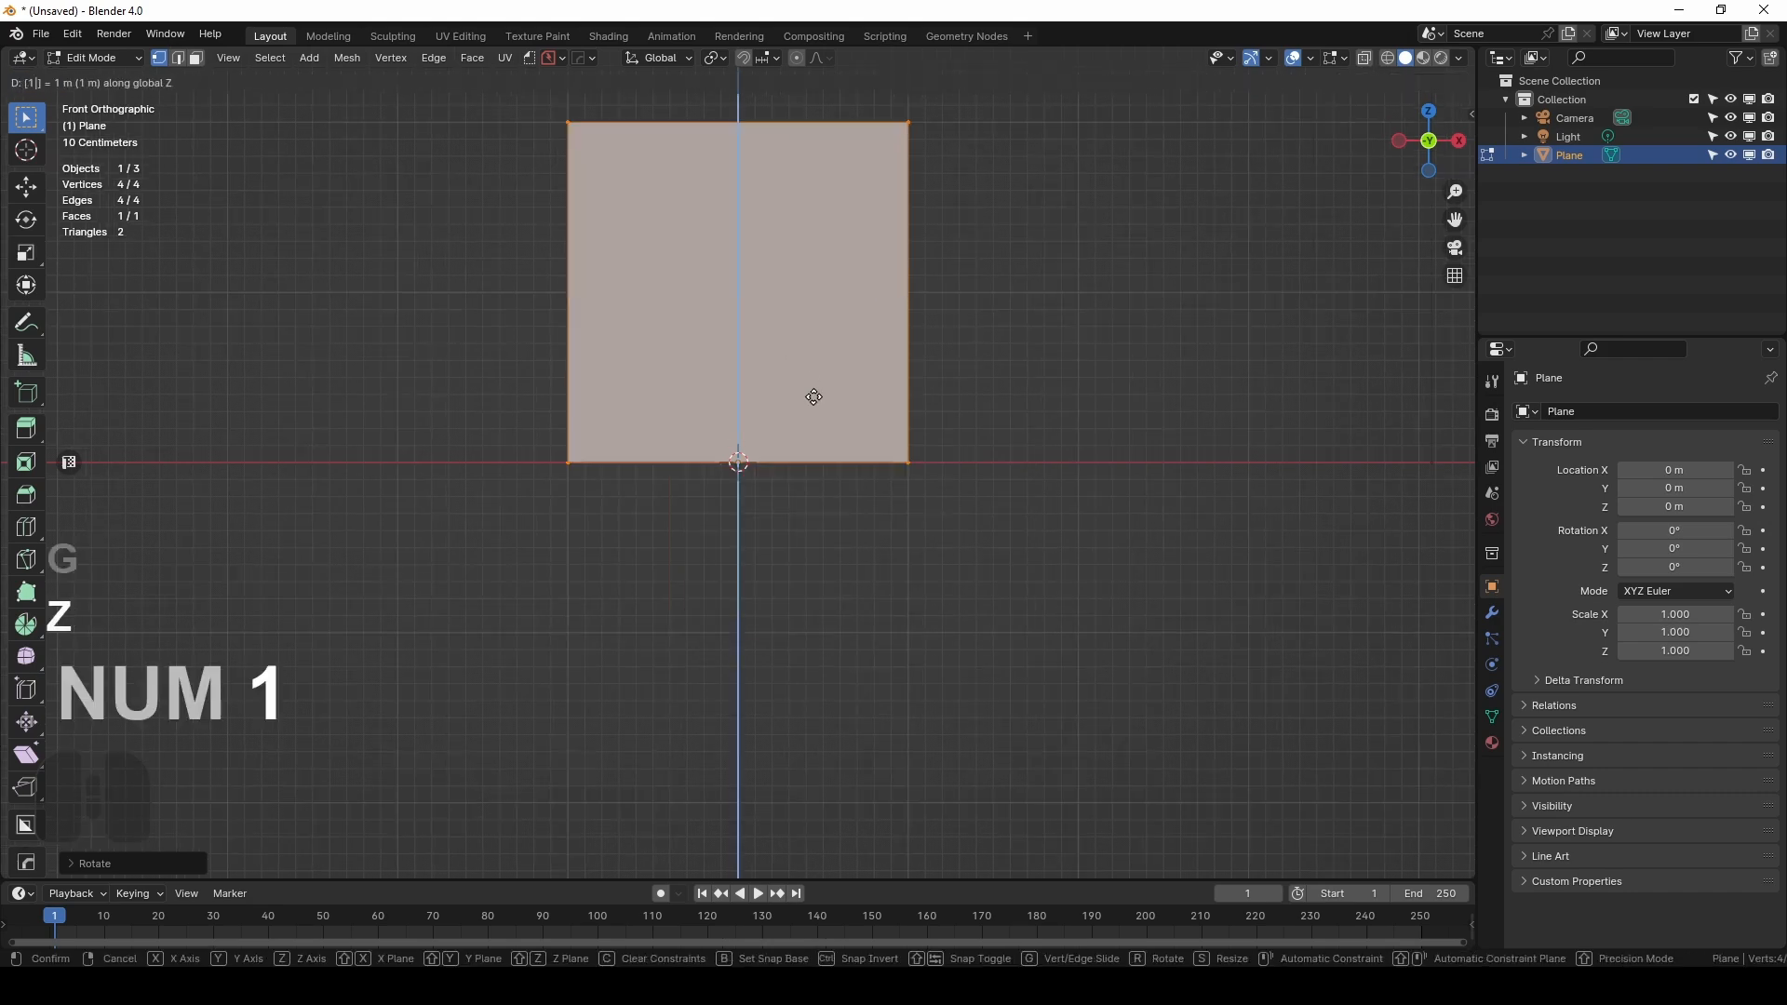
key(Return)
Add a vertical loop cut through the plane's middle and bevel it into a narrow strip with an offset of about 0.06 m.
middle_drag(800, 406, 583, 513)
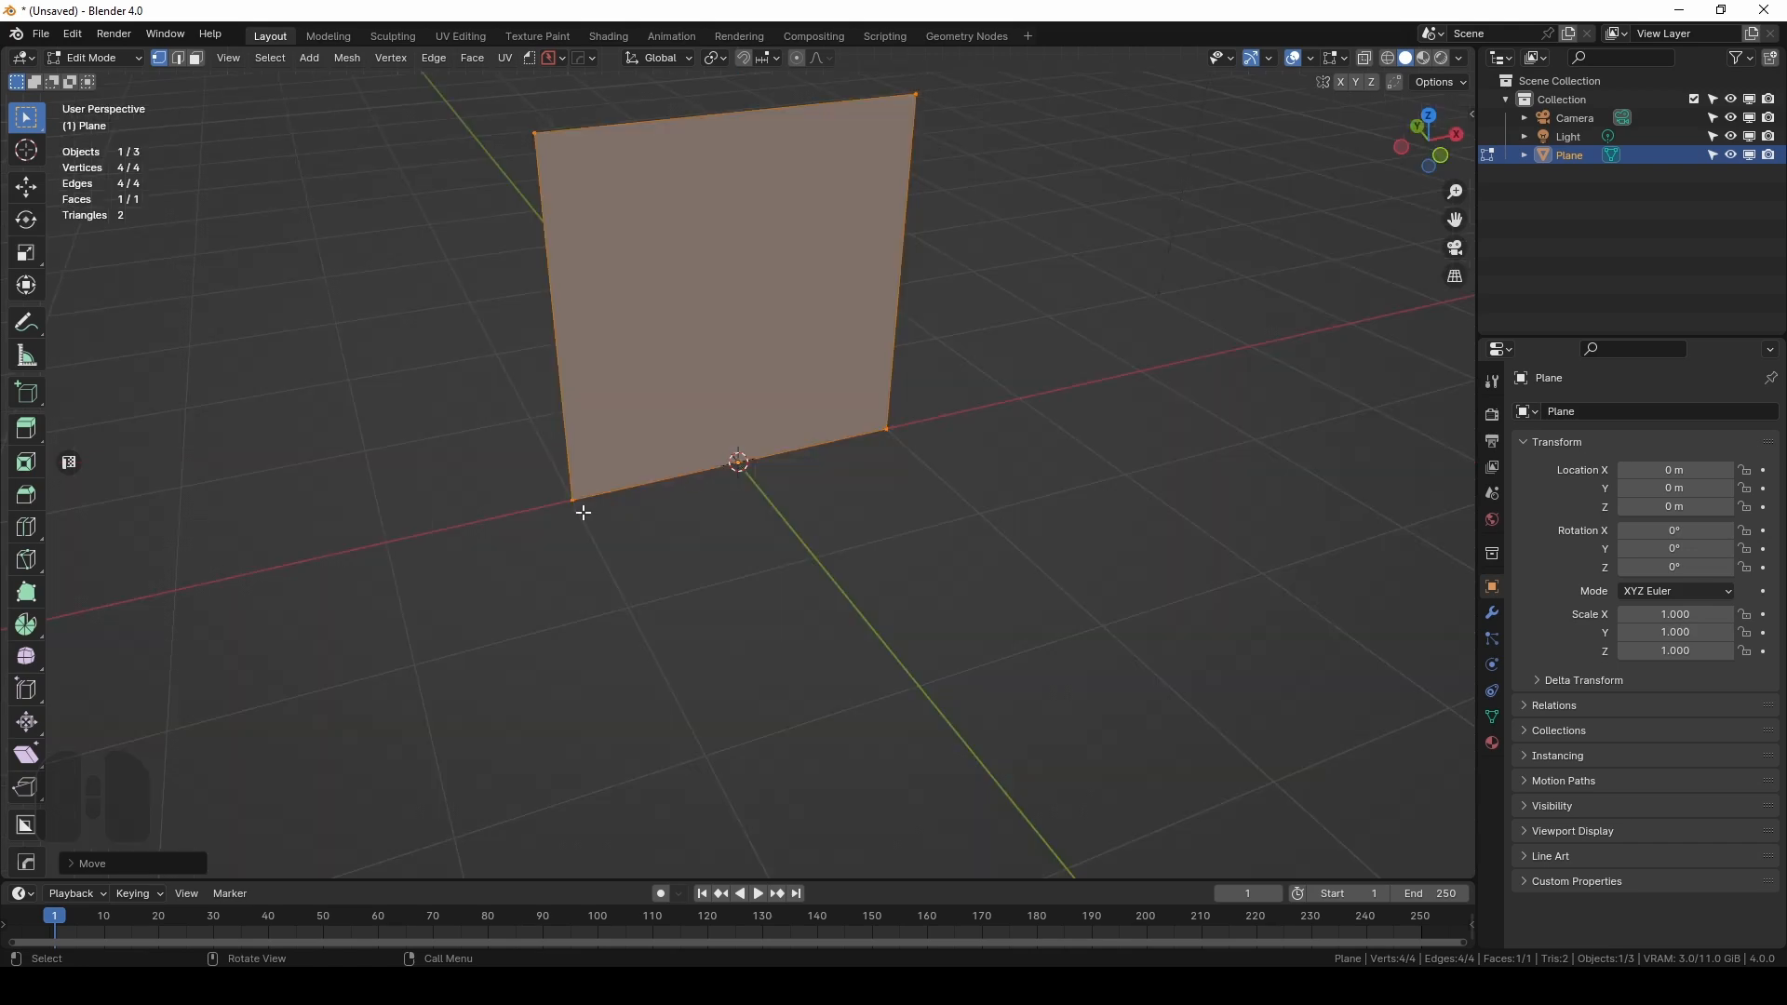
middle_drag(761, 473, 811, 516)
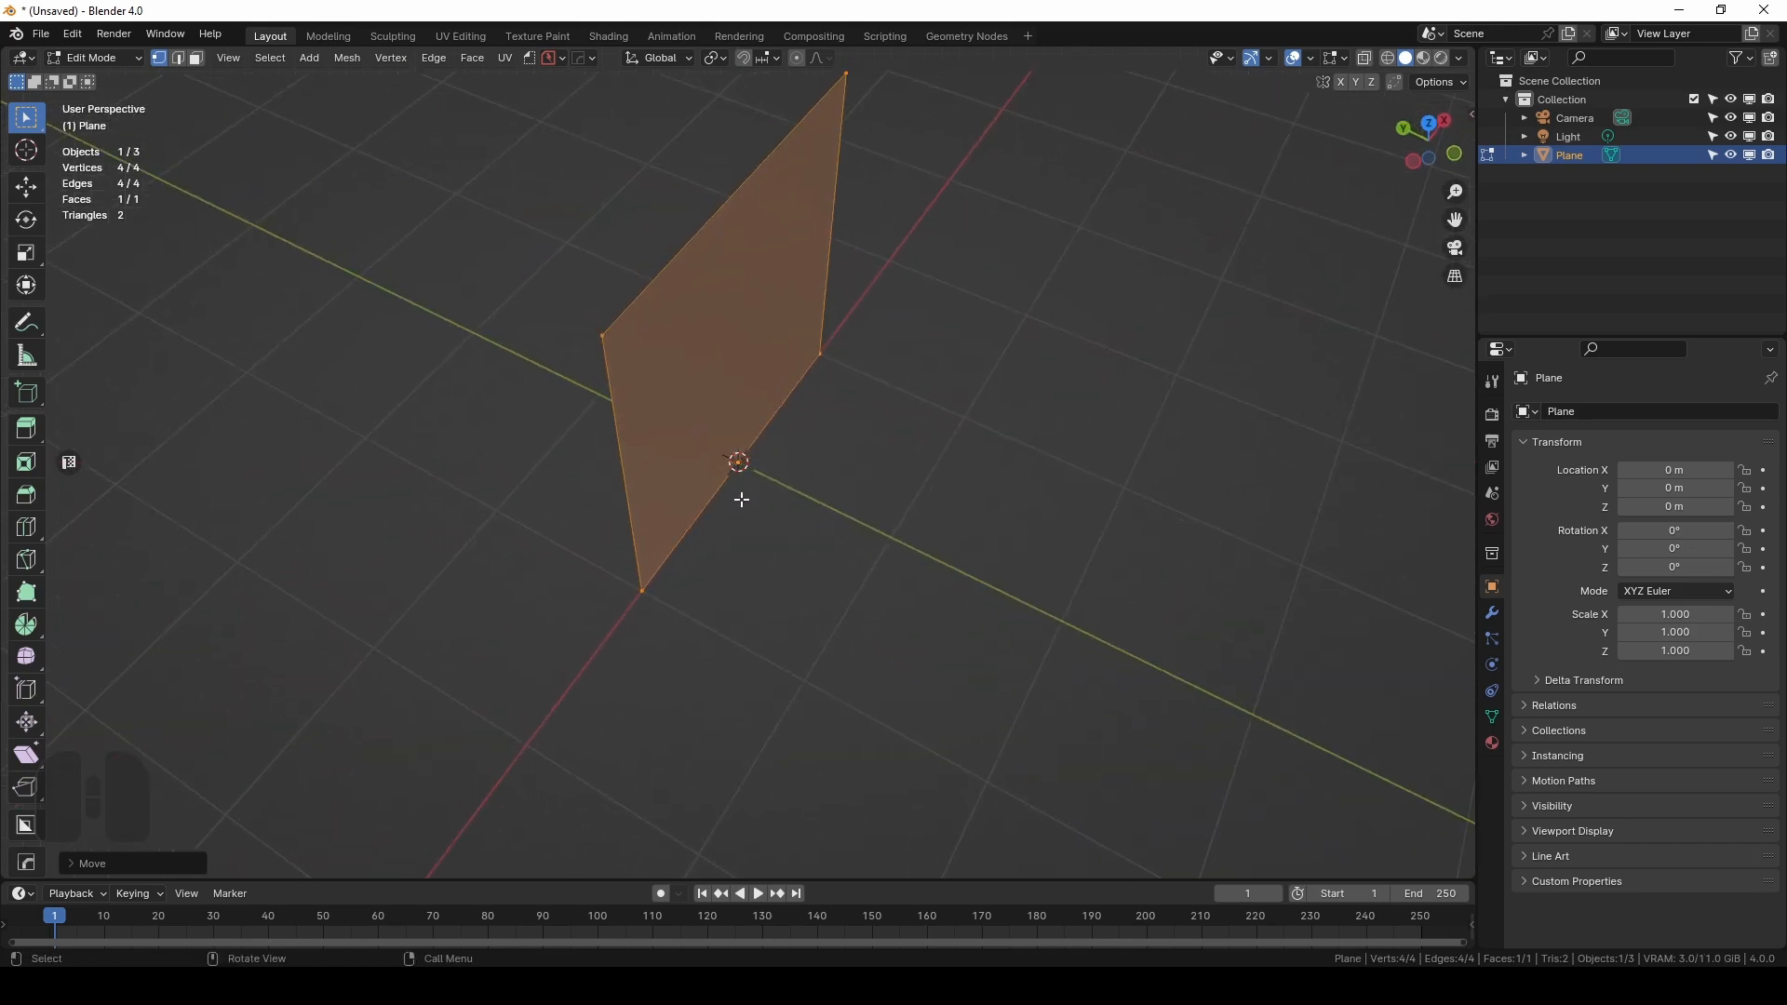
mouse_move(806, 406)
middle_down()
mouse_move(639, 331)
mouse_move(618, 359)
mouse_move(710, 410)
mouse_move(757, 547)
mouse_move(794, 426)
middle_up()
key(Tab)
key(Tab)
key(2)
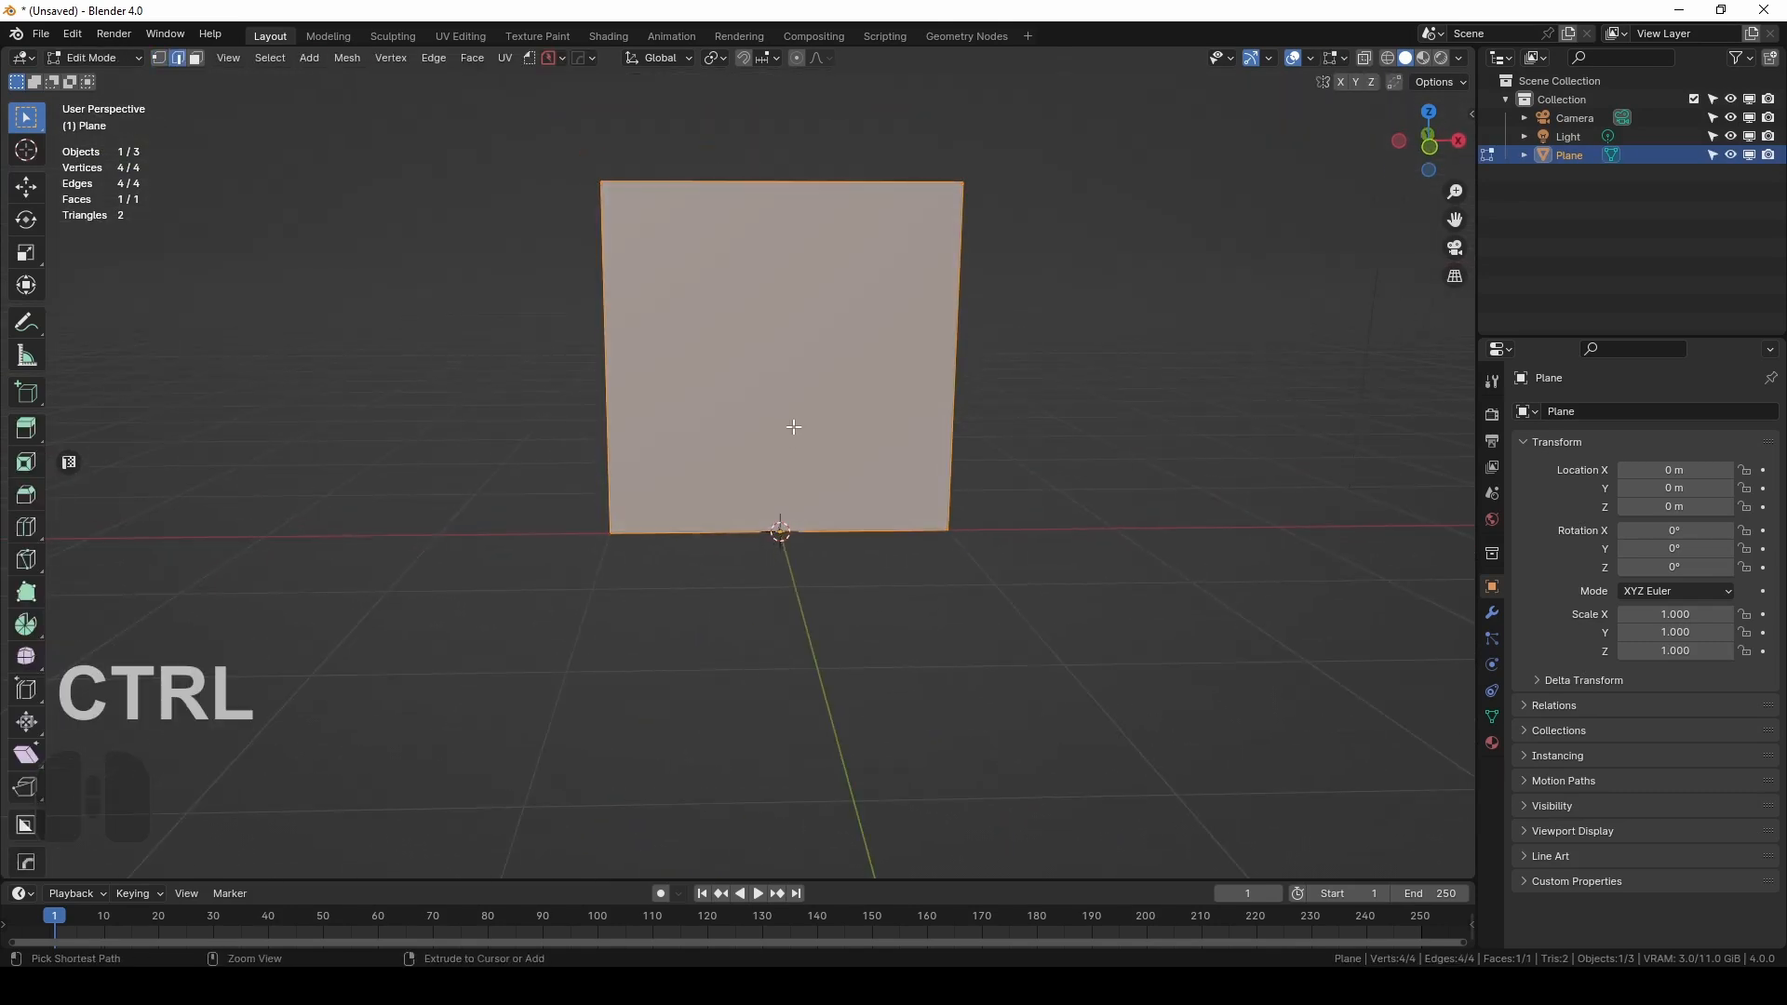
key(ctrl+r)
click(779, 188)
right_click(779, 188)
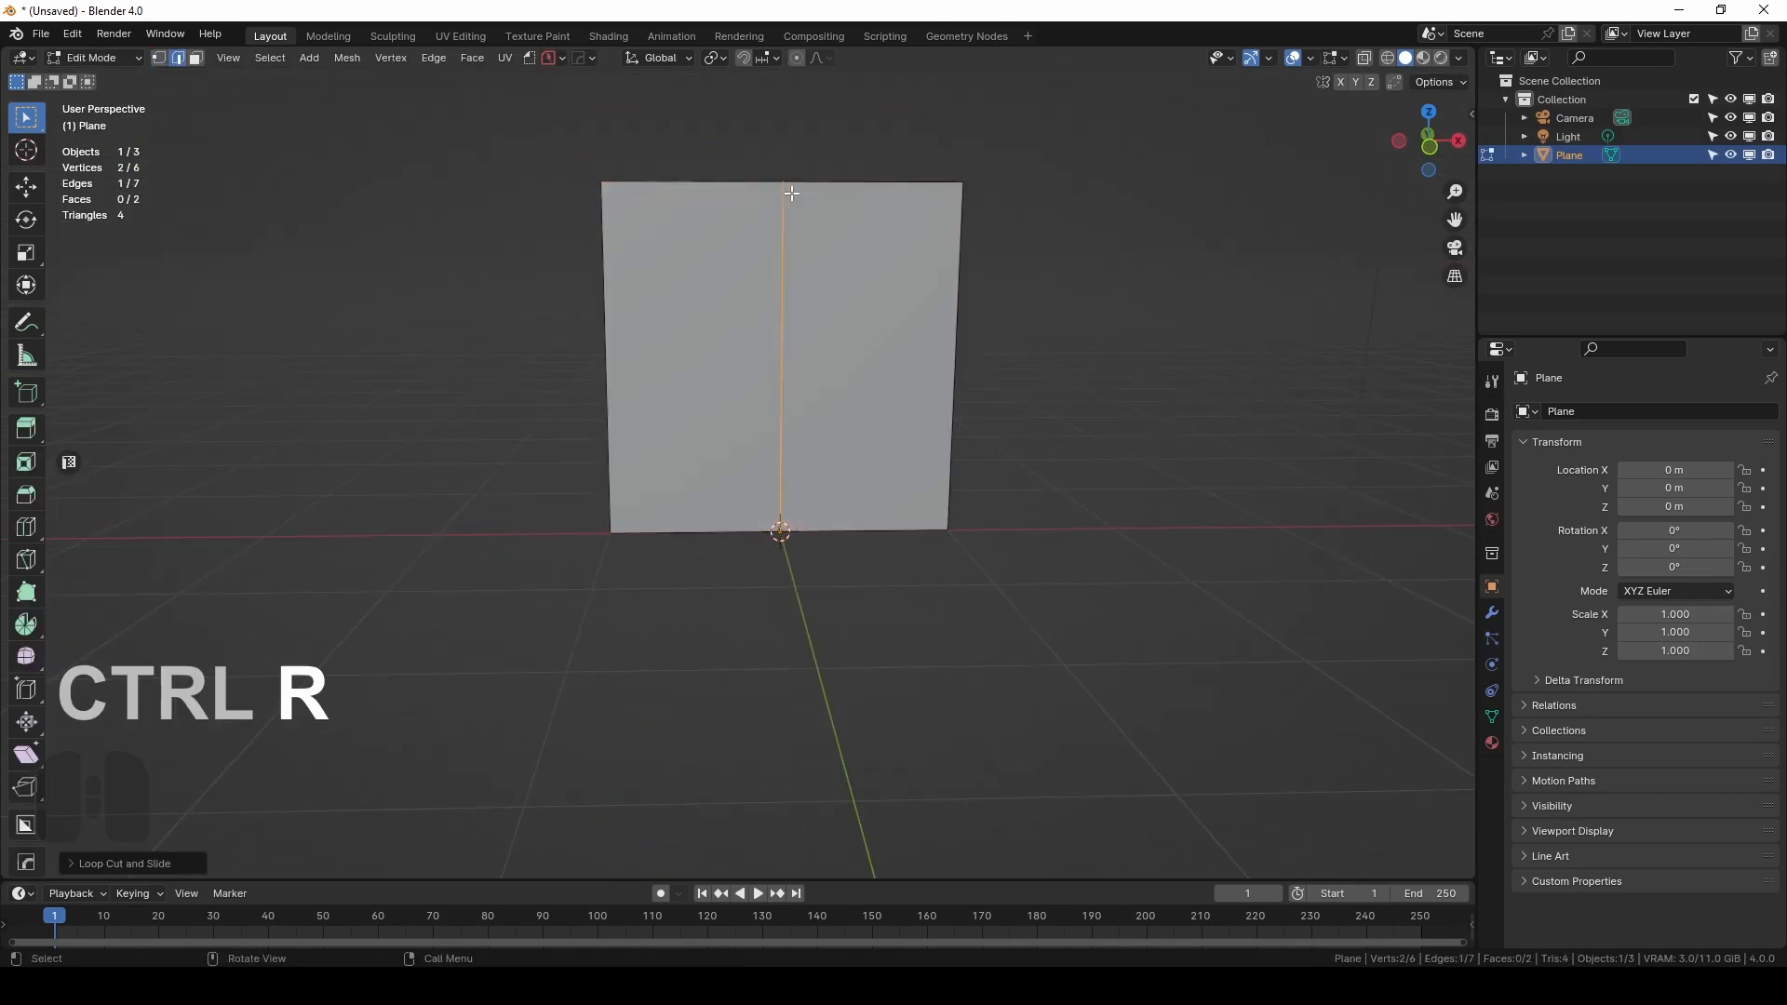
scroll(838, 354, up, 2)
key(ctrl+b)
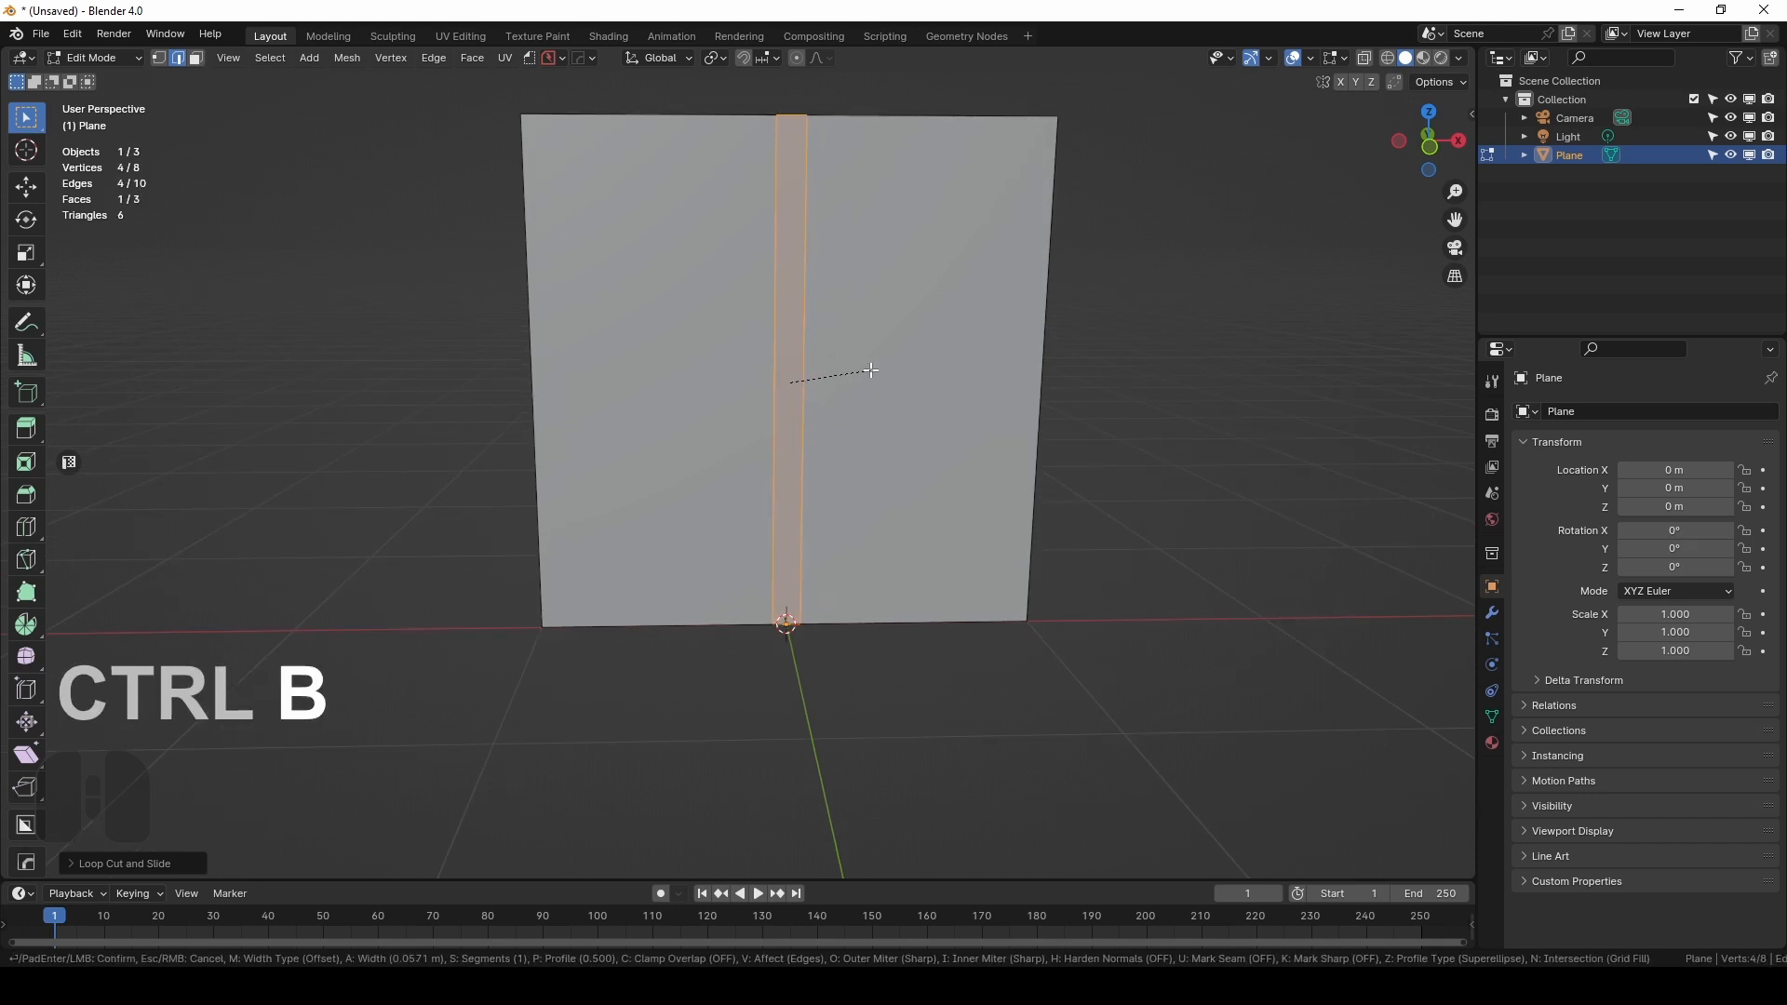
click(758, 339)
Move the strip's edge on the +X side about -0.07 m along Y to form a step, and return to Object Mode.
click(801, 334)
middle_drag(818, 354, 922, 518)
key(g)
key(y)
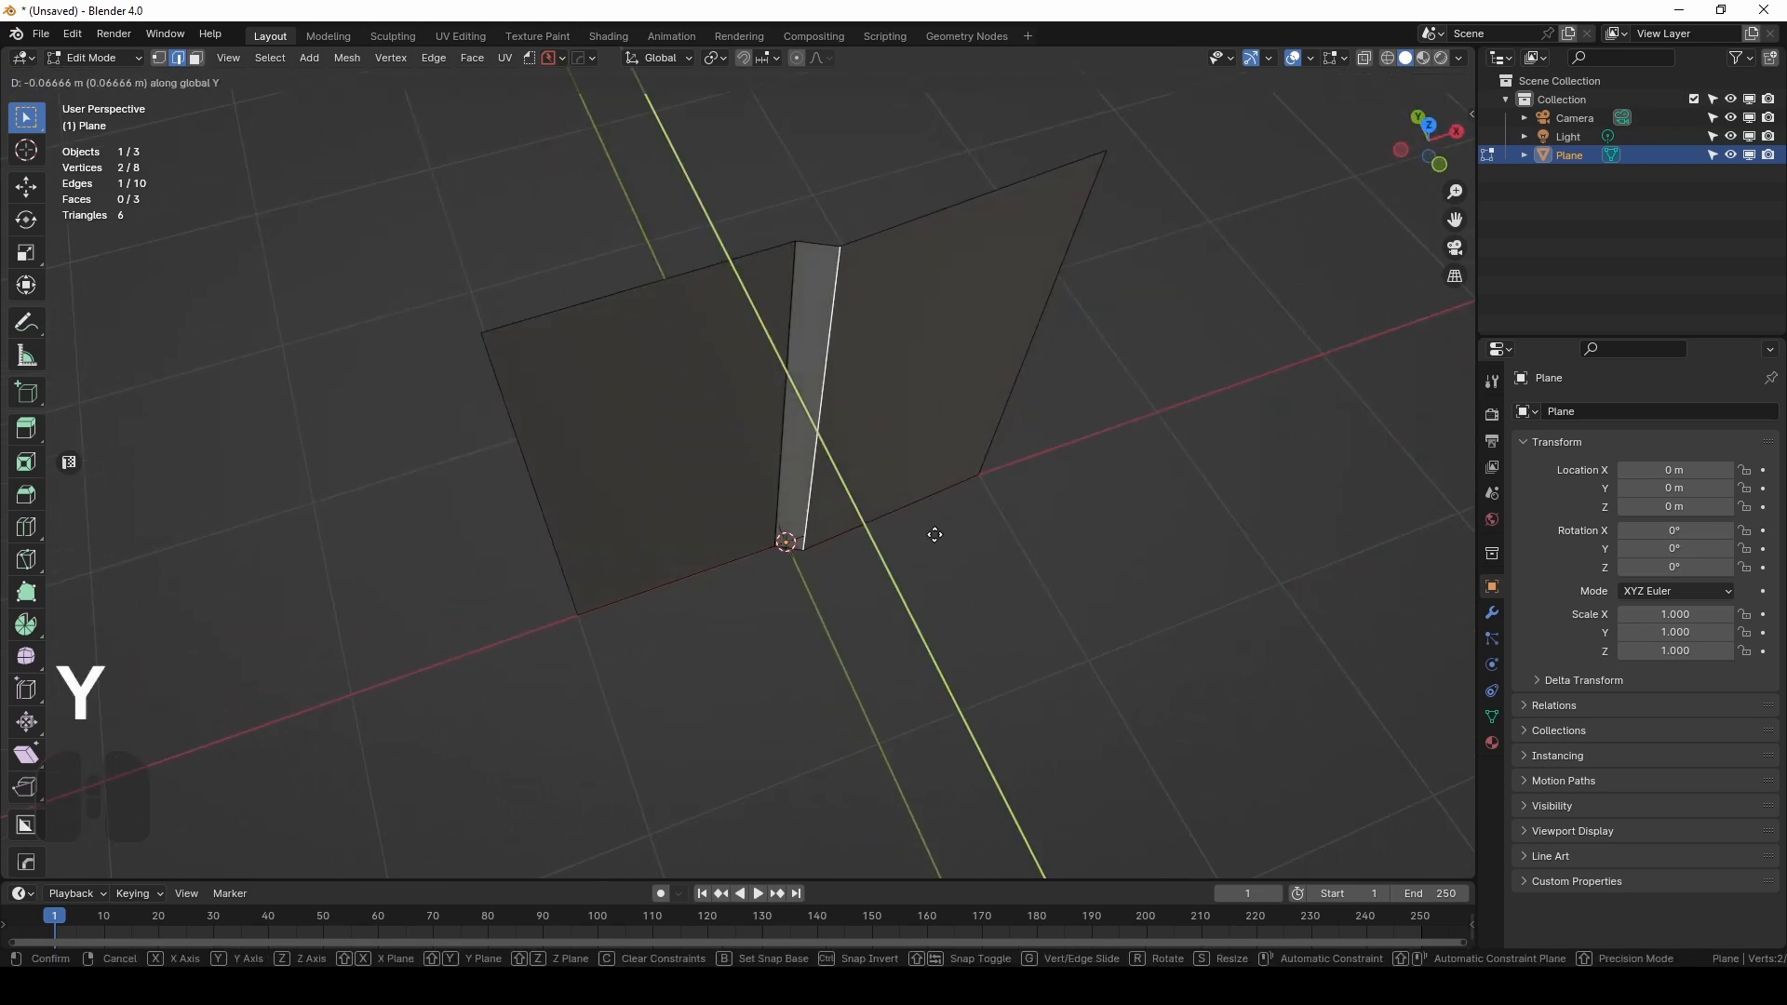
click(934, 534)
middle_drag(918, 564, 859, 436)
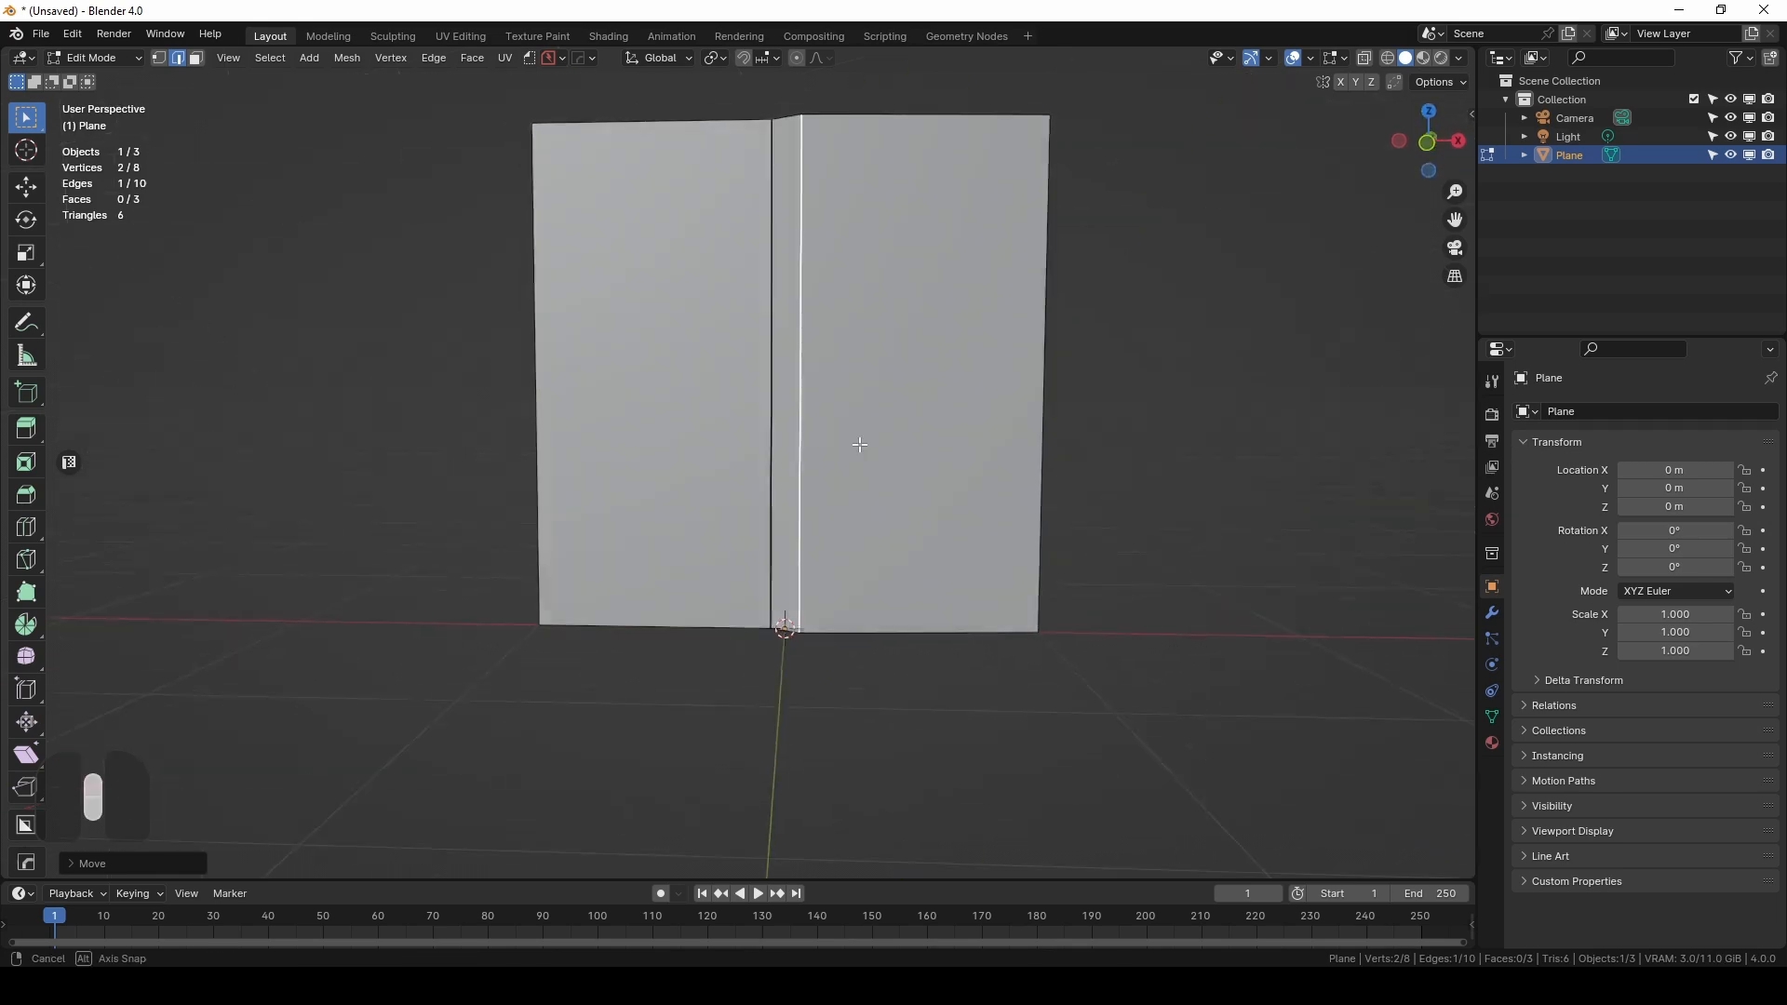
key(Tab)
Add an Array modifier to the stepped plane with a count of 8.
middle_drag(590, 351, 834, 479)
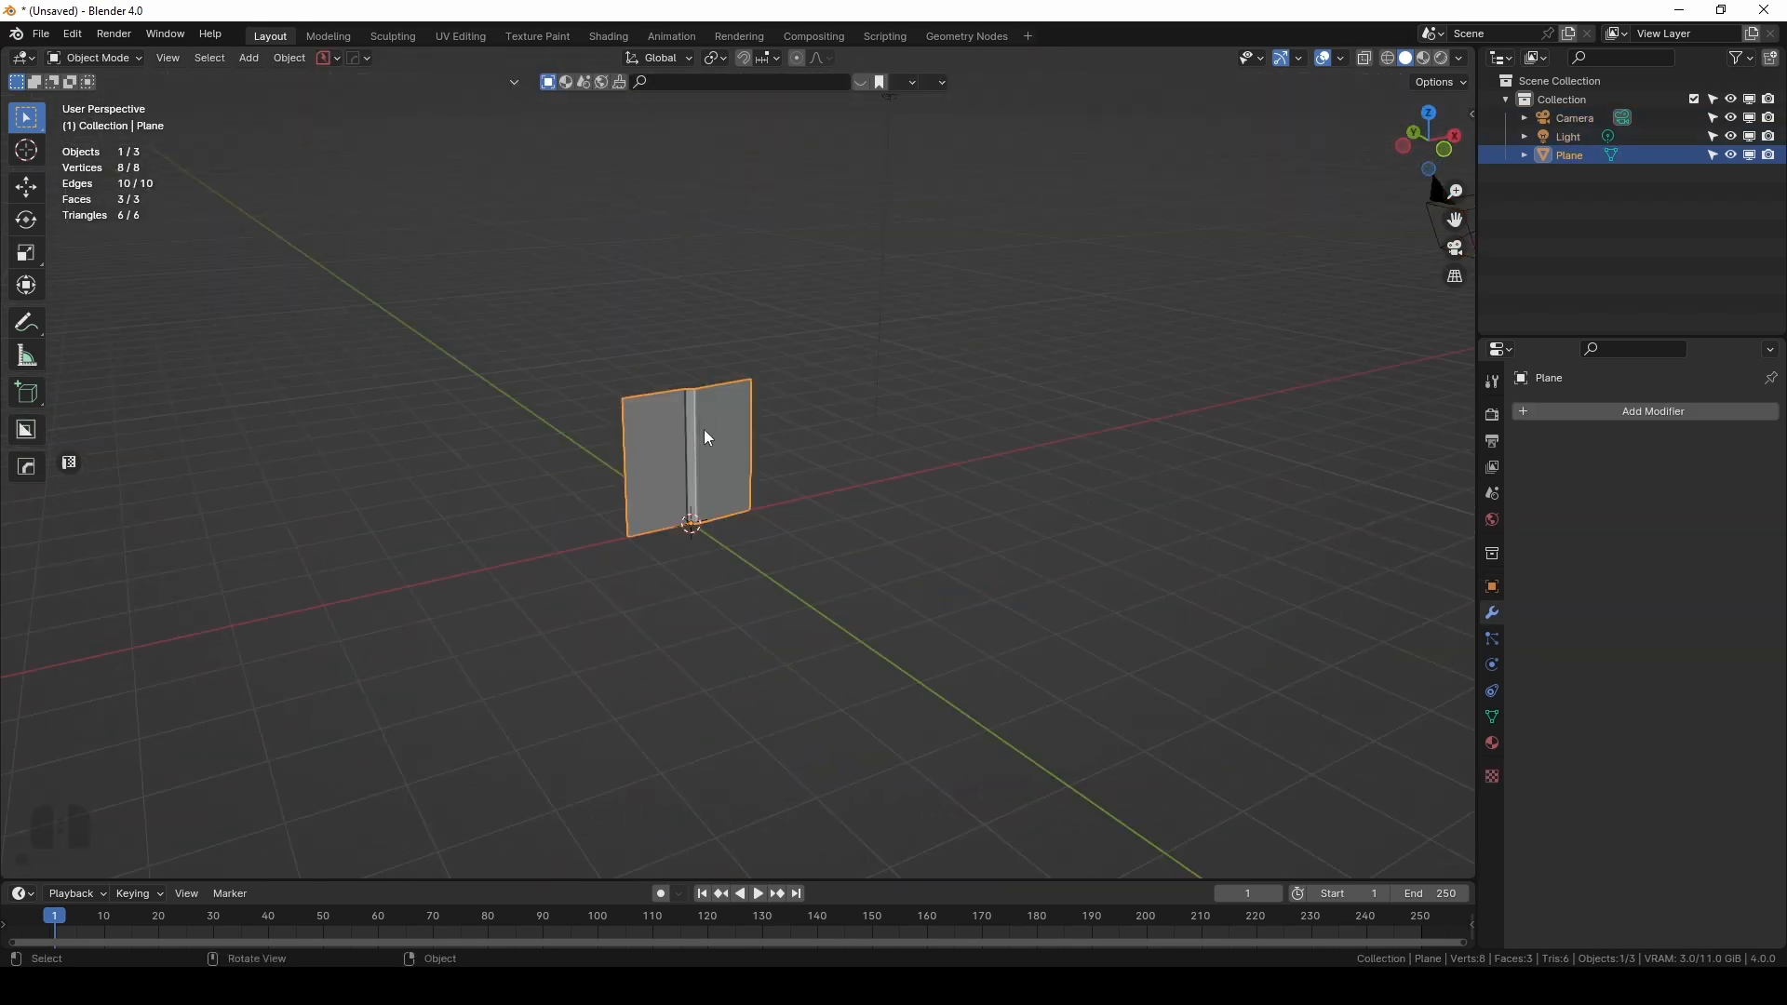
mouse_move(706, 431)
middle_down()
mouse_move(683, 479)
mouse_move(700, 410)
middle_up()
click(1587, 411)
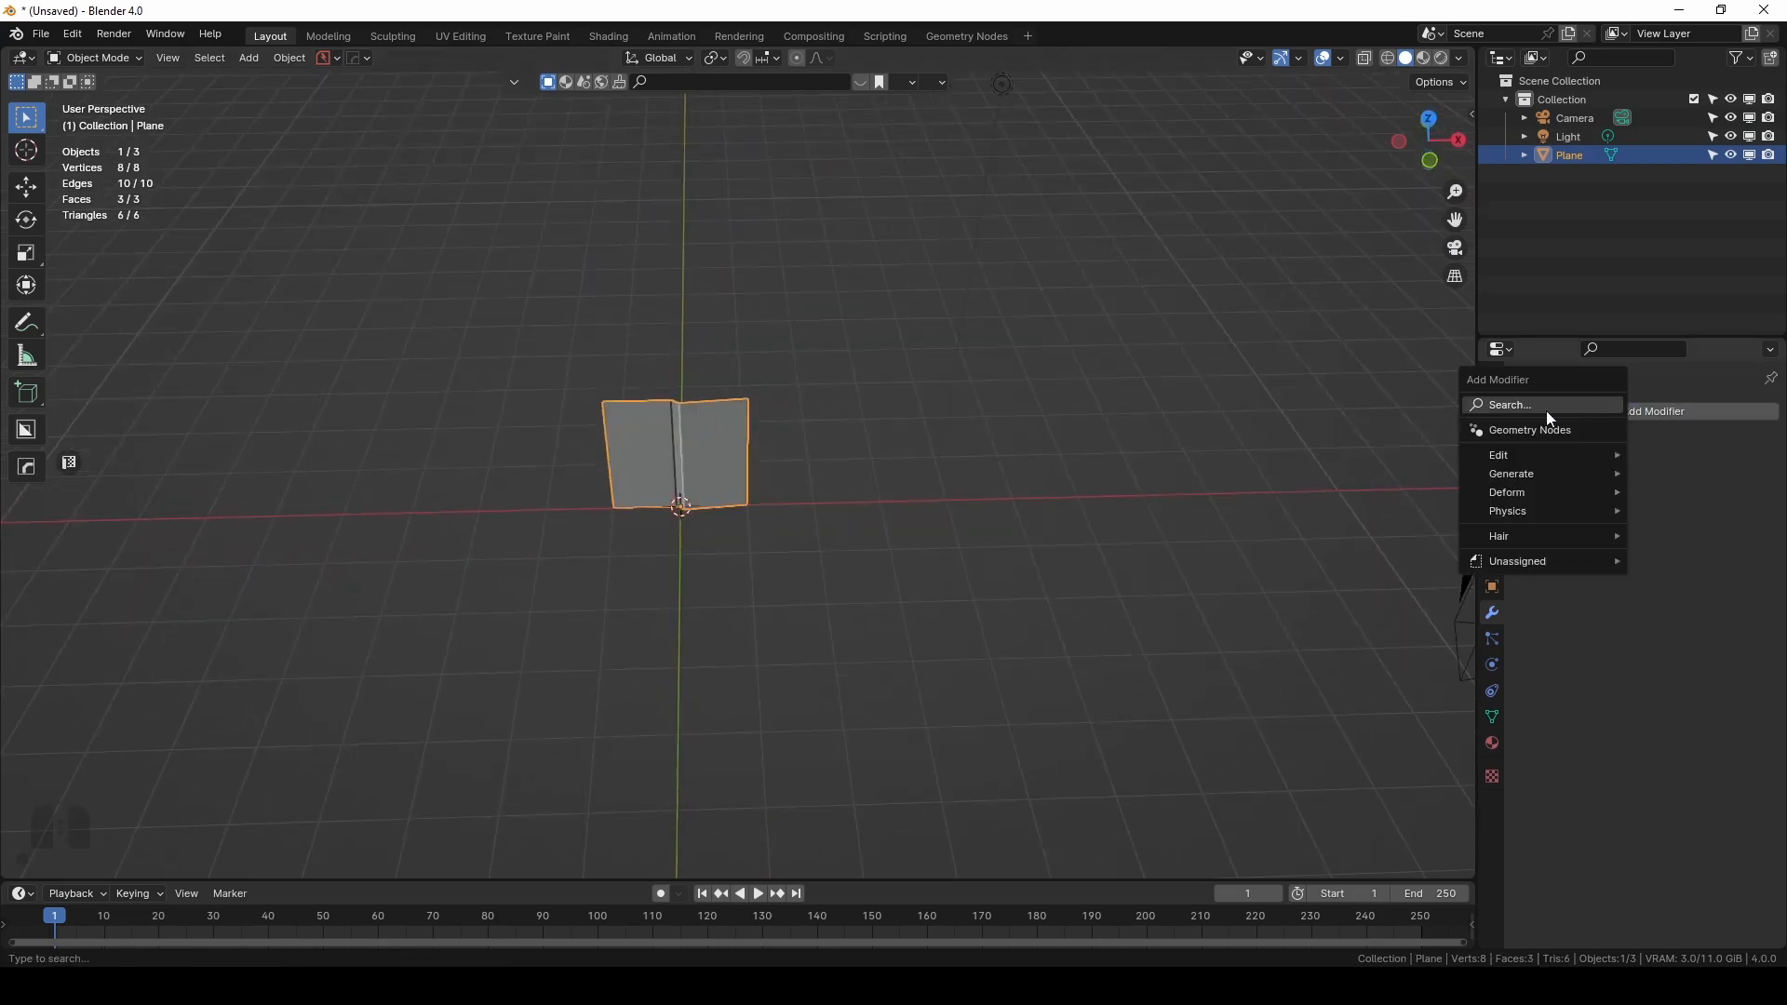
text(arra)
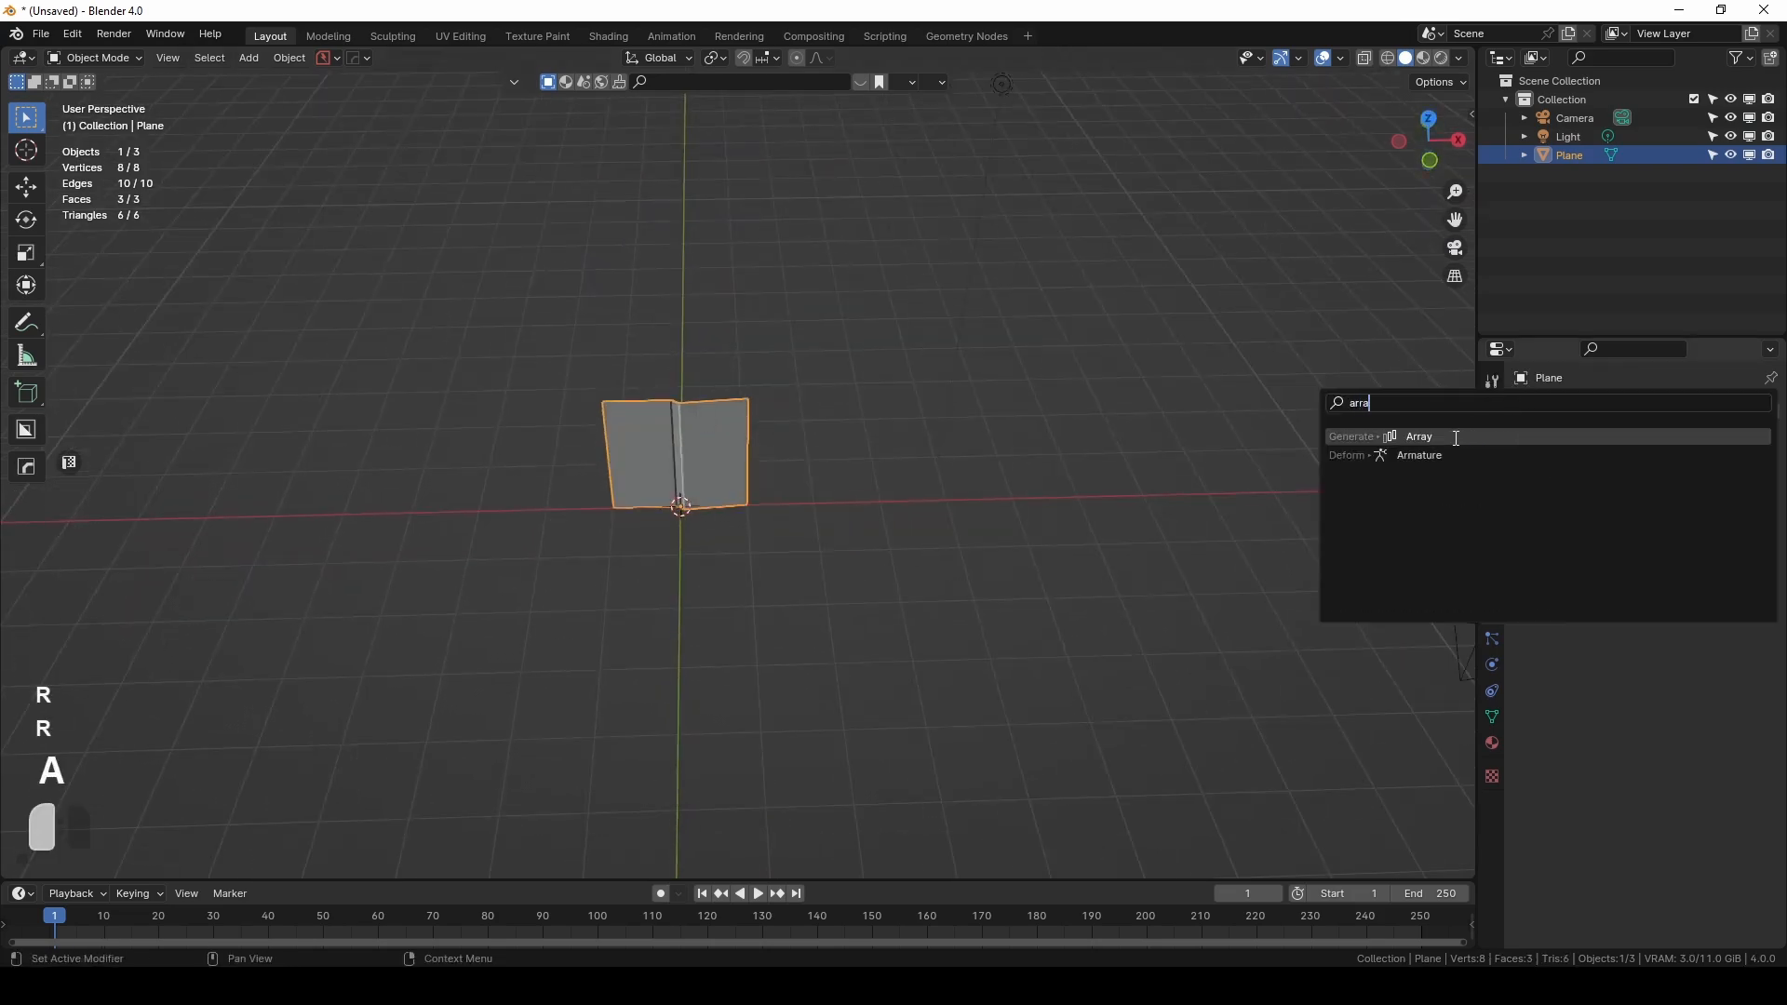
click(1457, 437)
click(1746, 494)
click(1746, 495)
click(1746, 494)
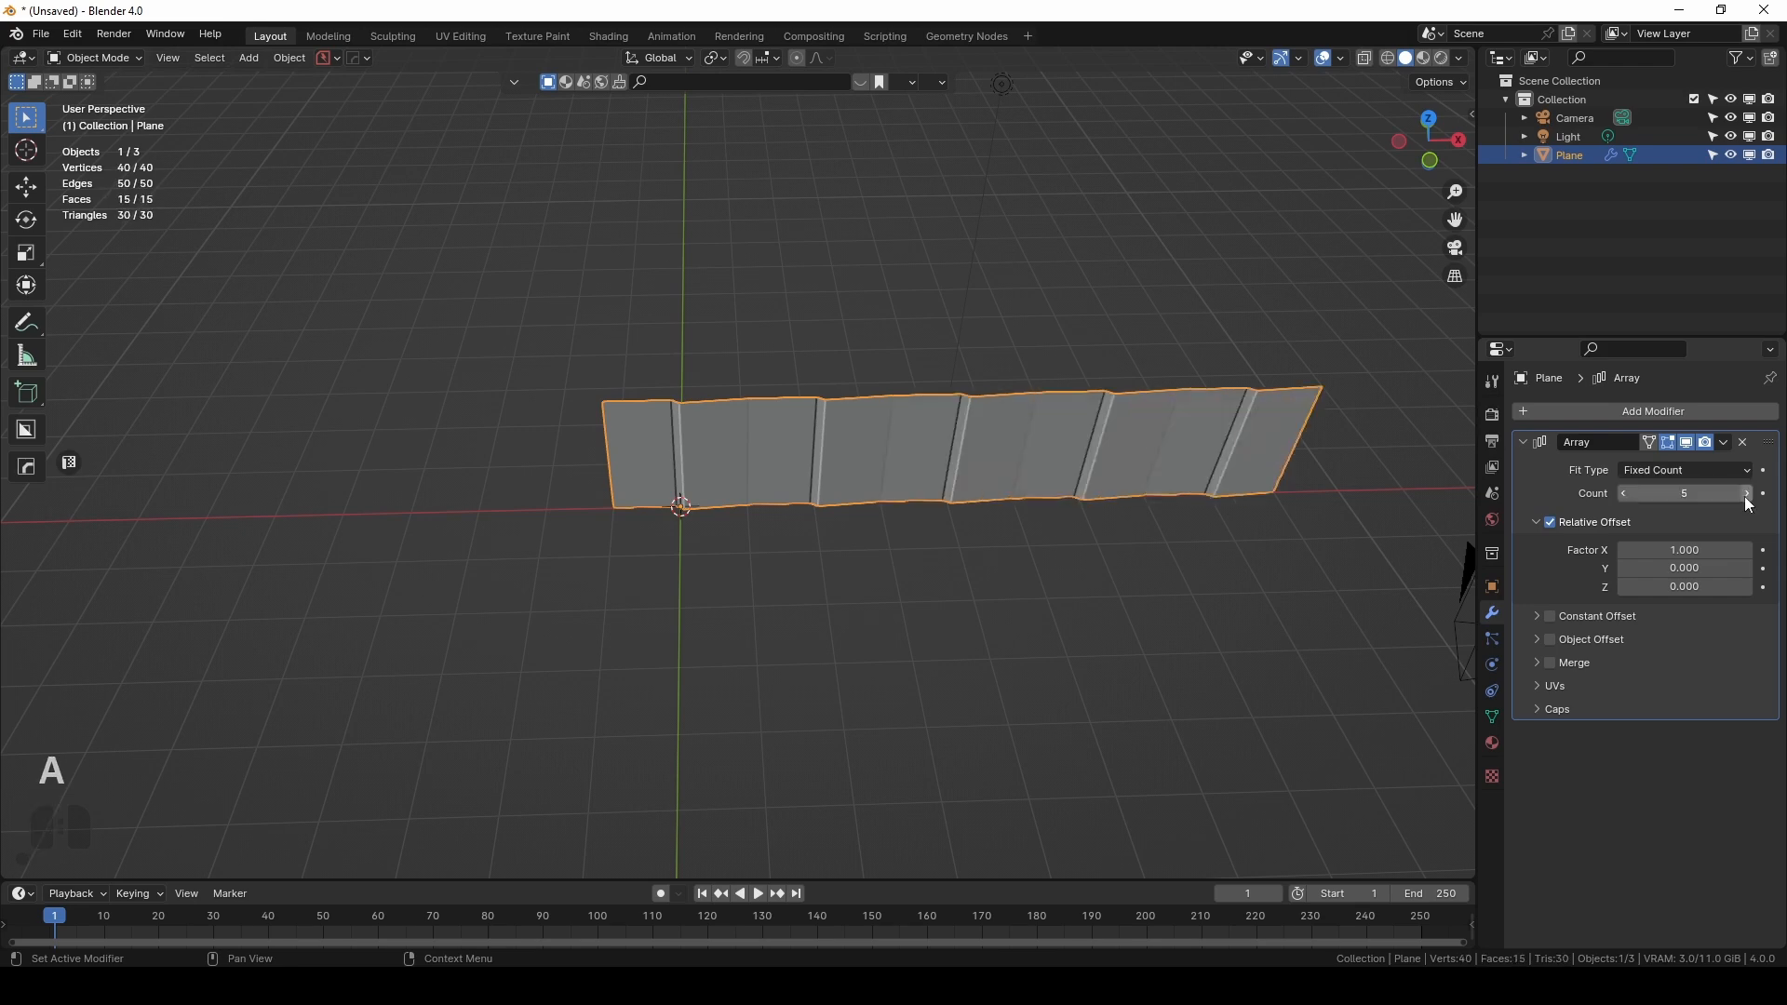
click(1745, 498)
click(1745, 498)
click(1745, 498)
Add a Simple Deform modifier set to Bend, with the Z axis and a 360° angle, to curl the row into a ring.
shift+middle_drag(1157, 579, 1013, 586)
middle_drag(1013, 586, 1024, 551)
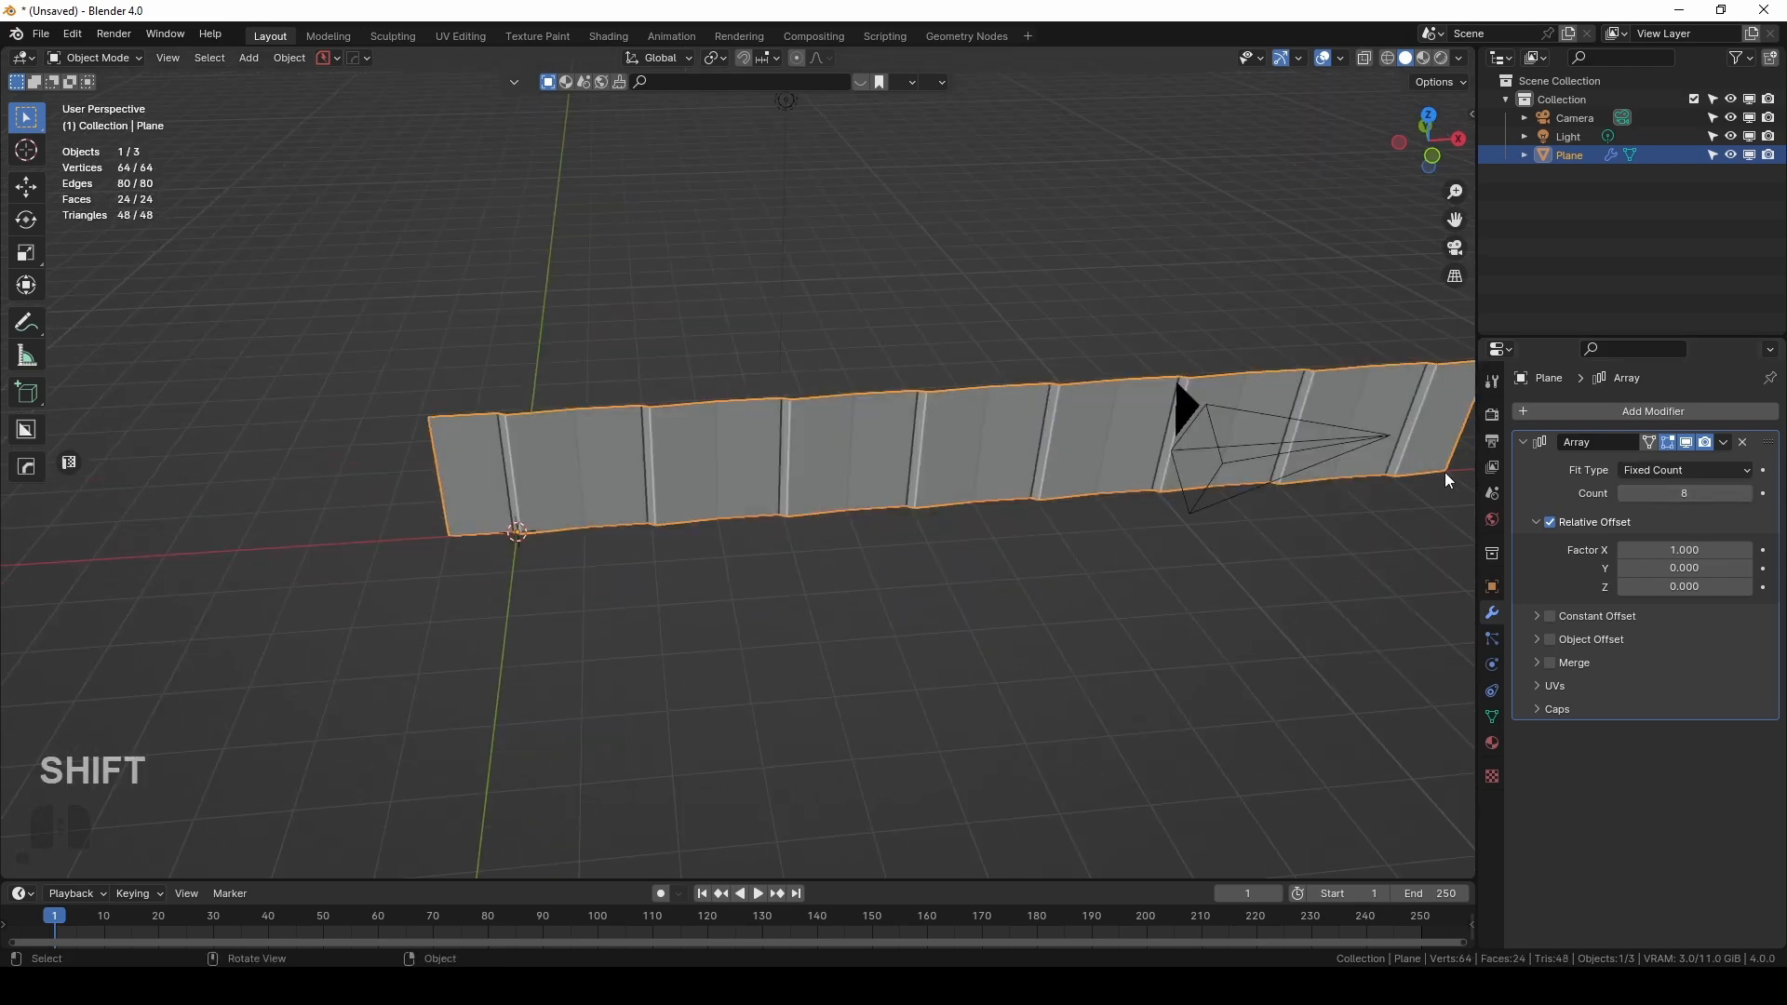
click(1542, 415)
text(defo)
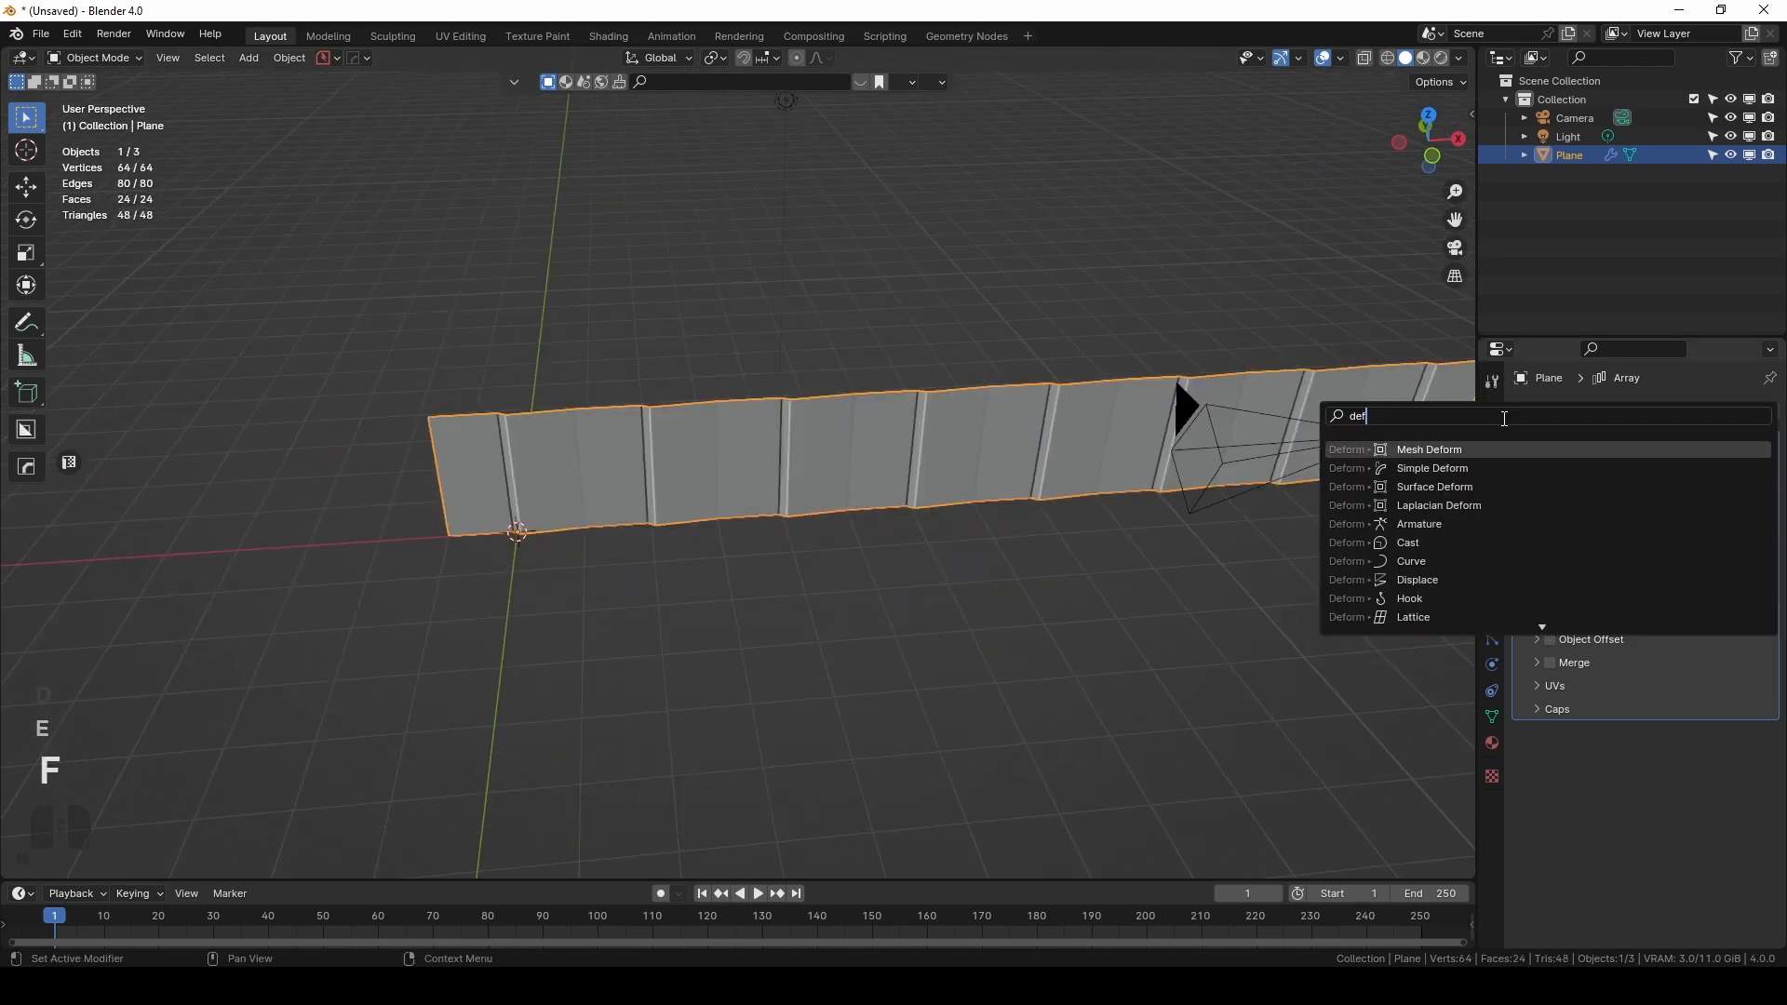
click(1406, 469)
shift+middle_drag(713, 500, 1053, 609)
click(1608, 767)
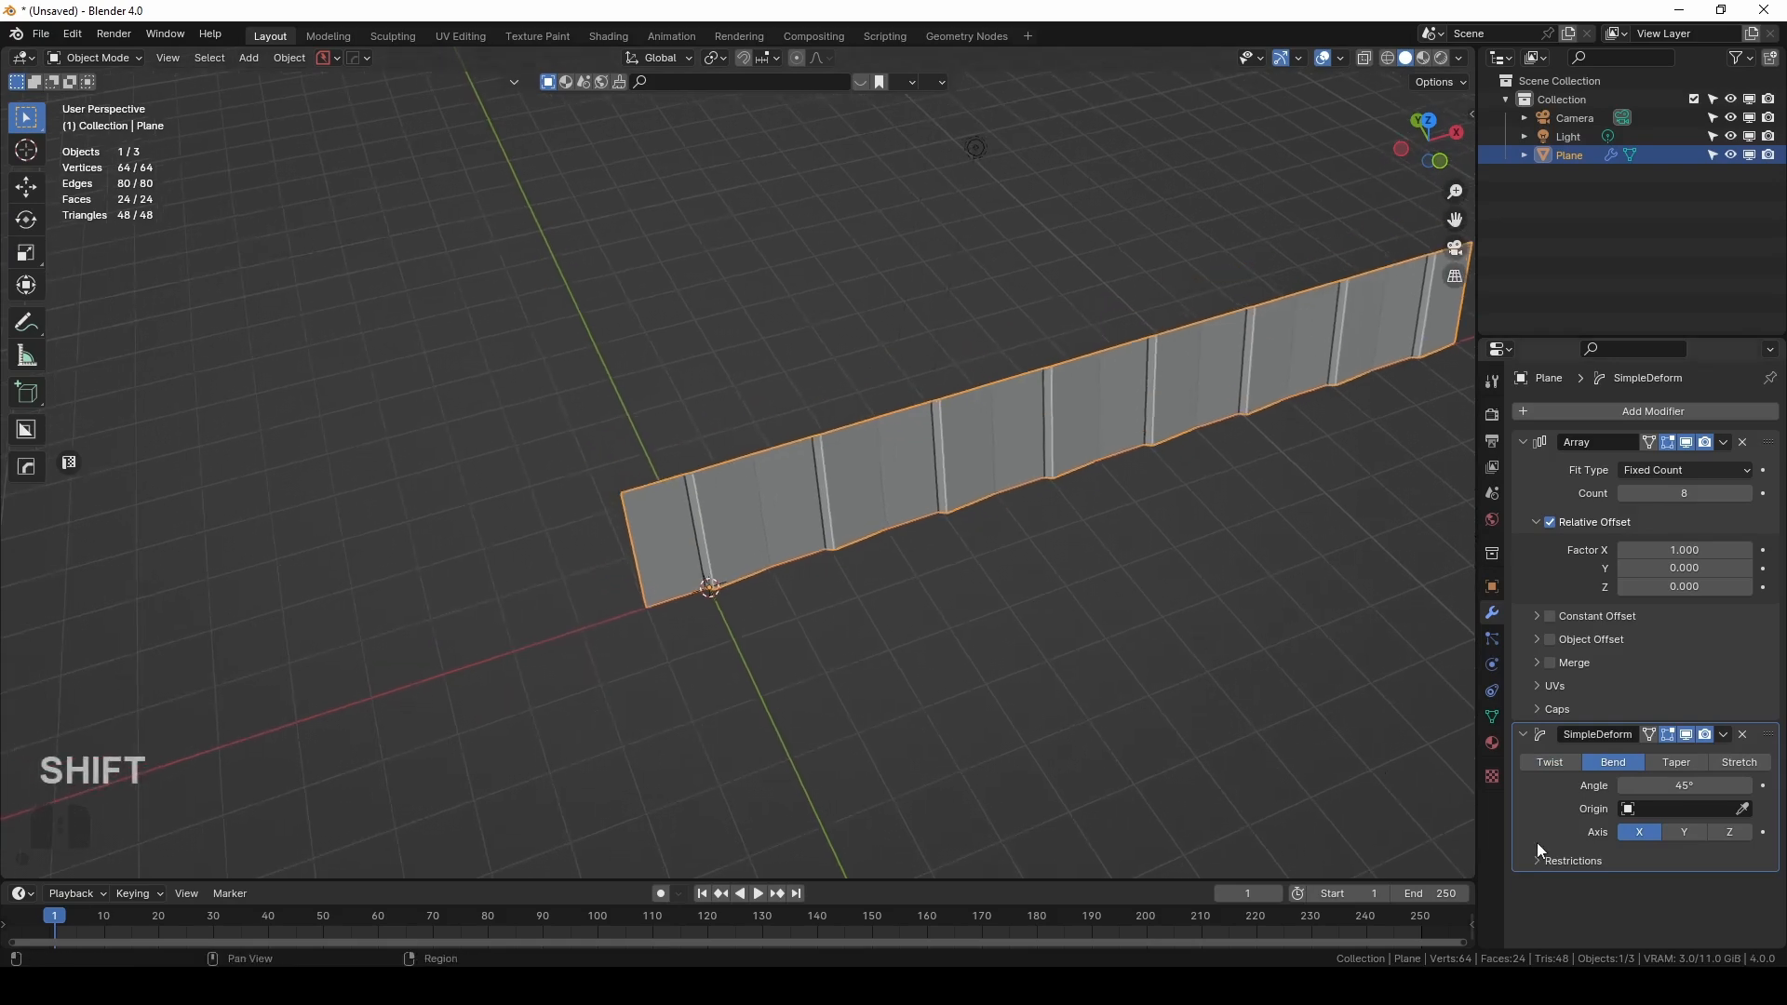
click(1728, 832)
drag(1676, 786, 1773, 787)
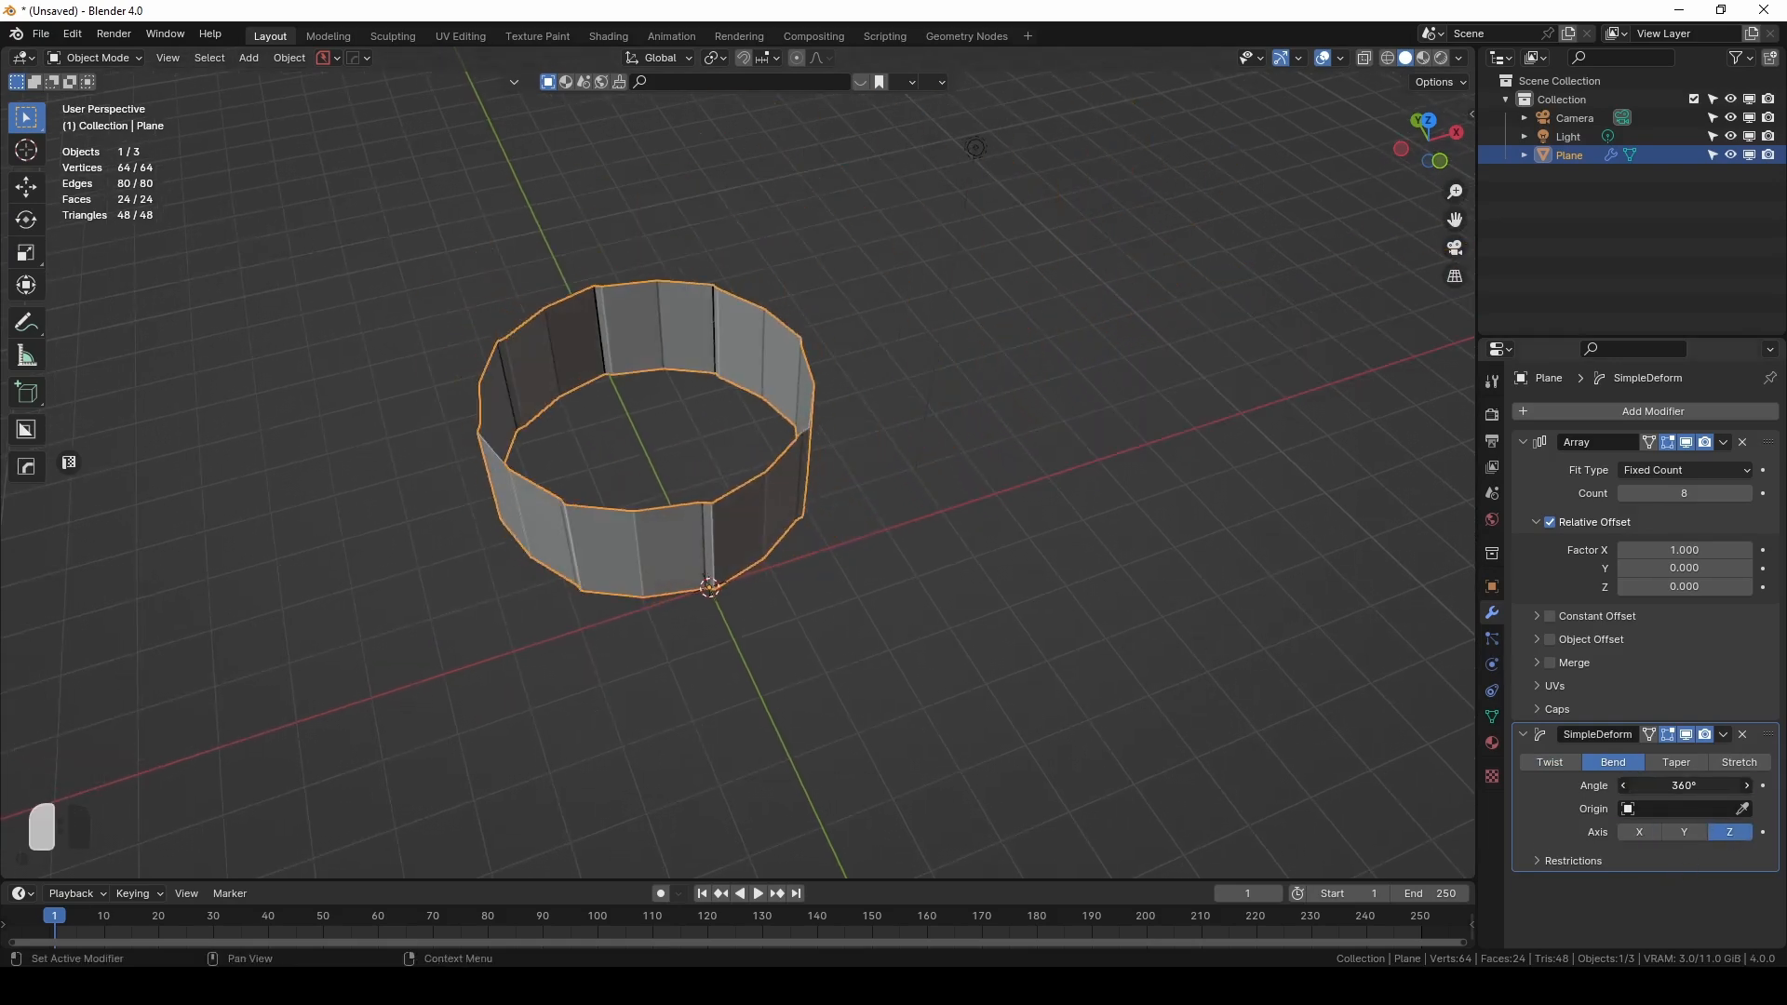
drag(1652, 785, 1661, 786)
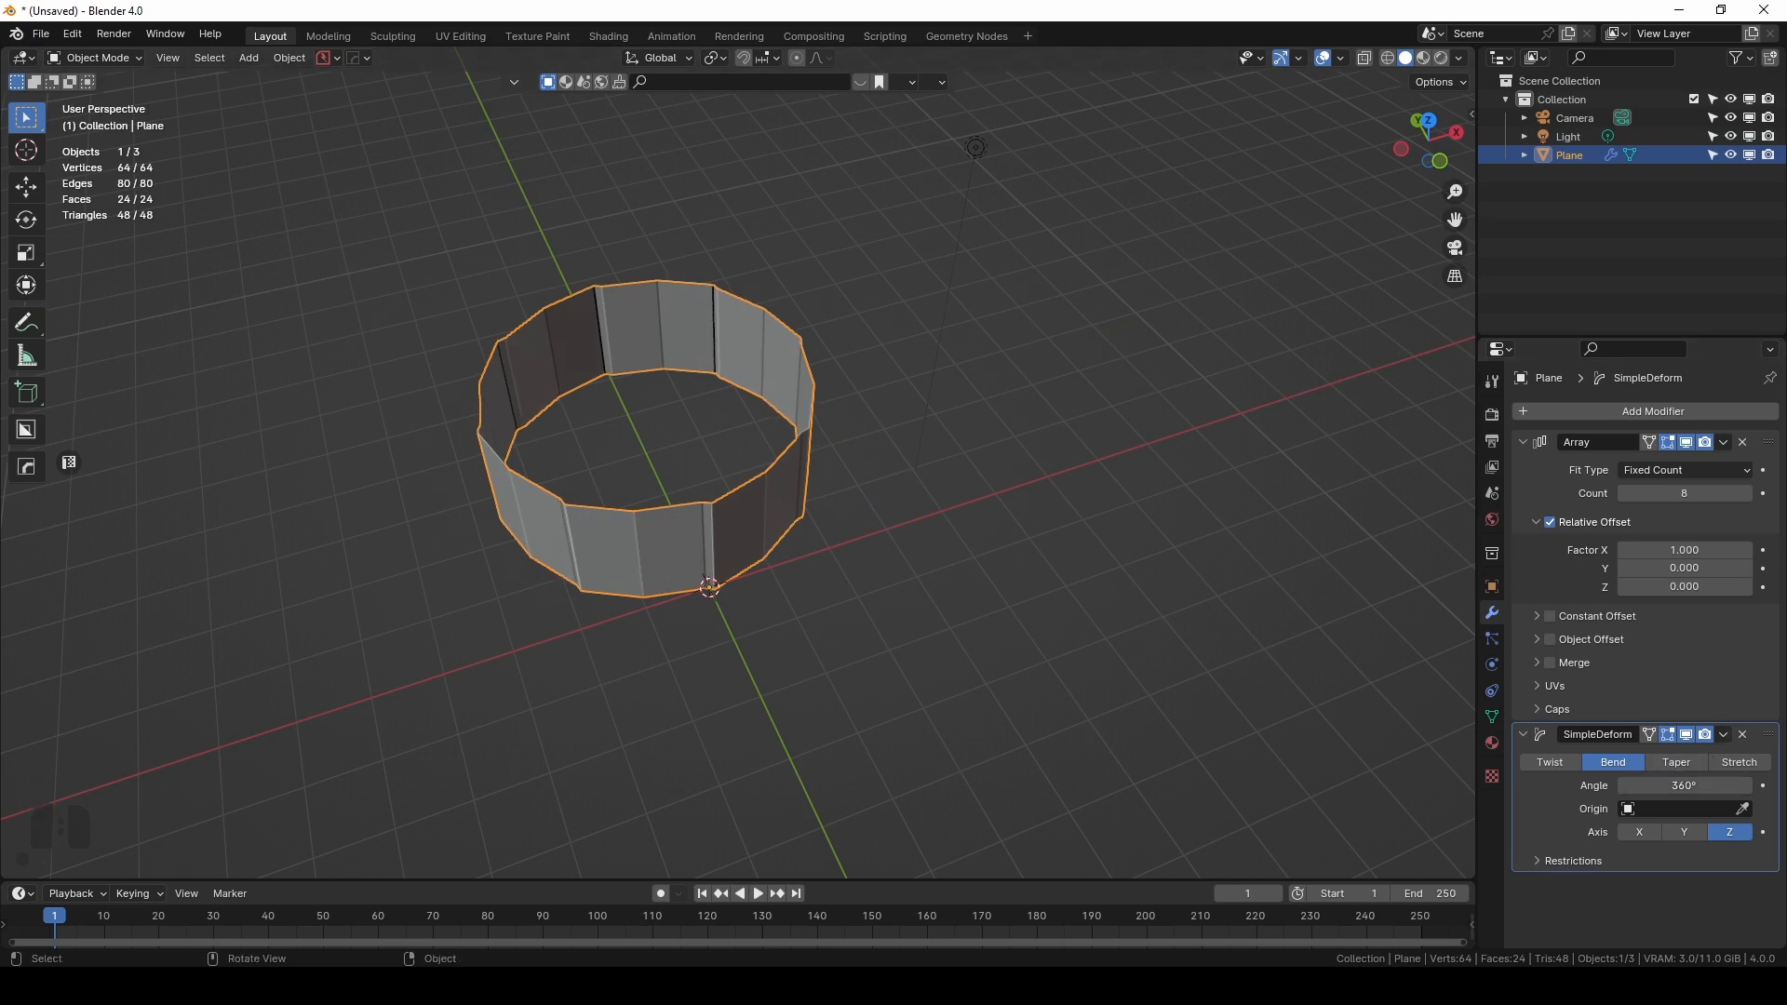
Turn on Merge in the Array modifier and reselect the ring.
middle_drag(845, 546, 745, 398)
scroll(744, 398, up, 3)
middle_drag(610, 495, 698, 567)
shift+middle_drag(698, 568, 644, 575)
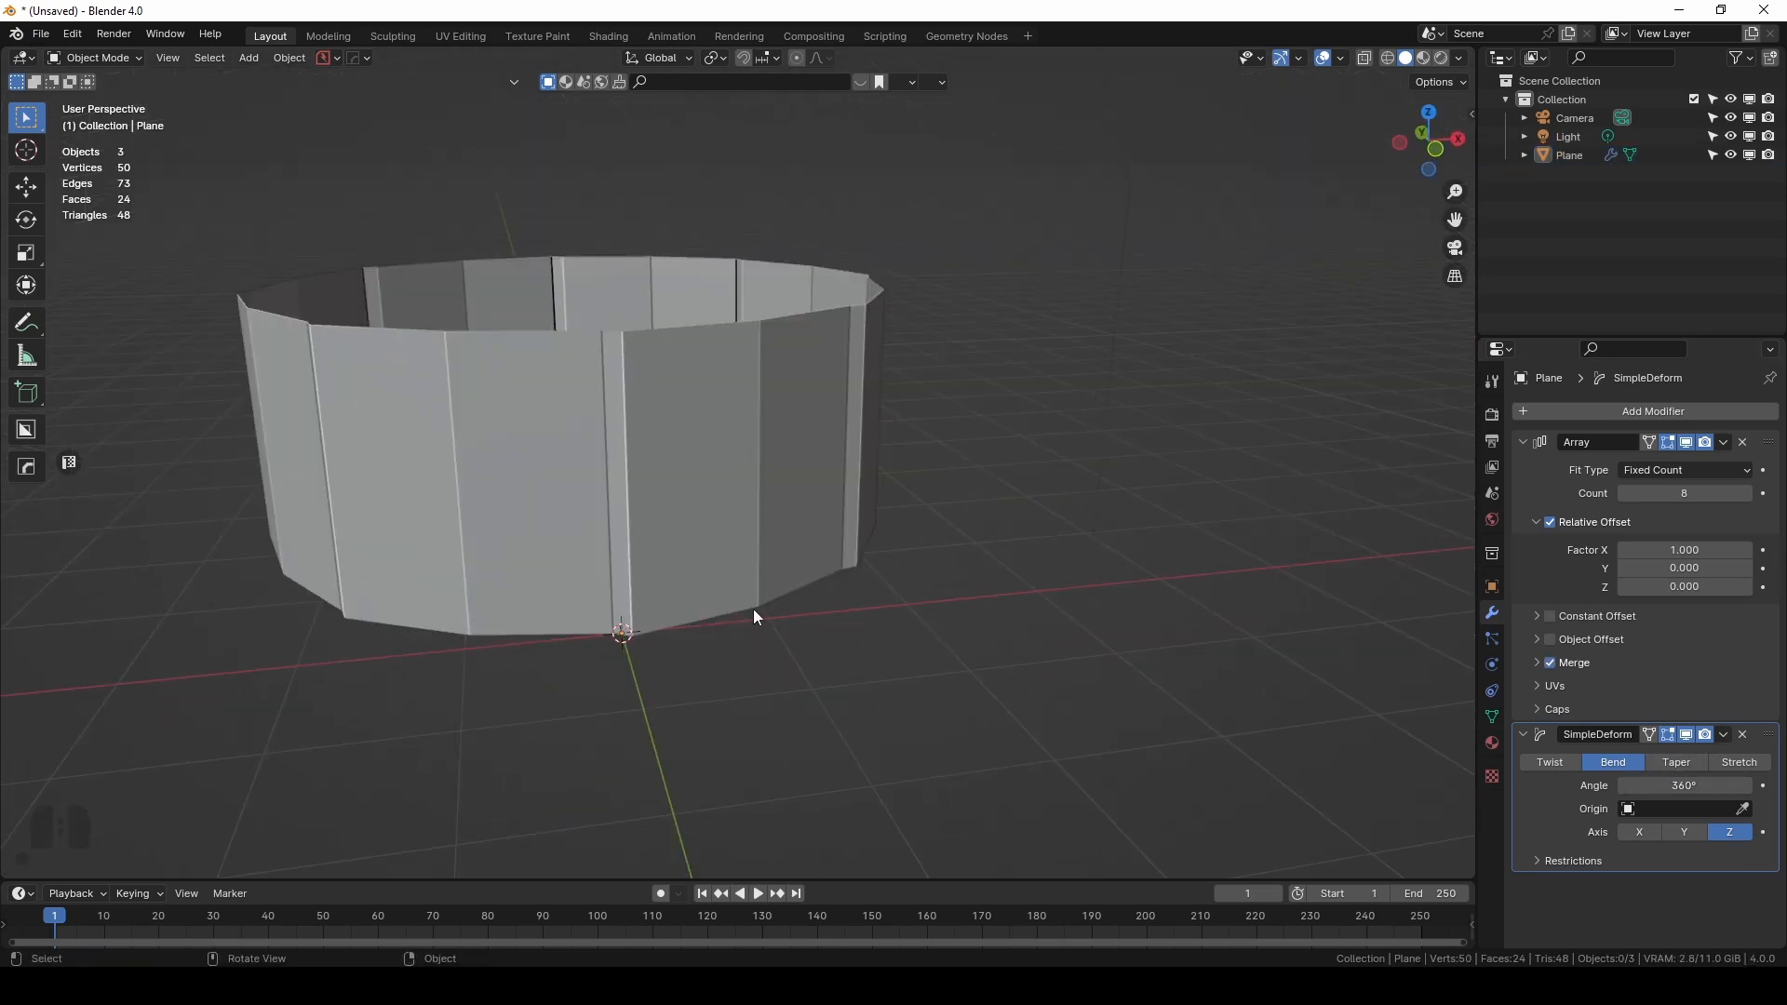
click(751, 473)
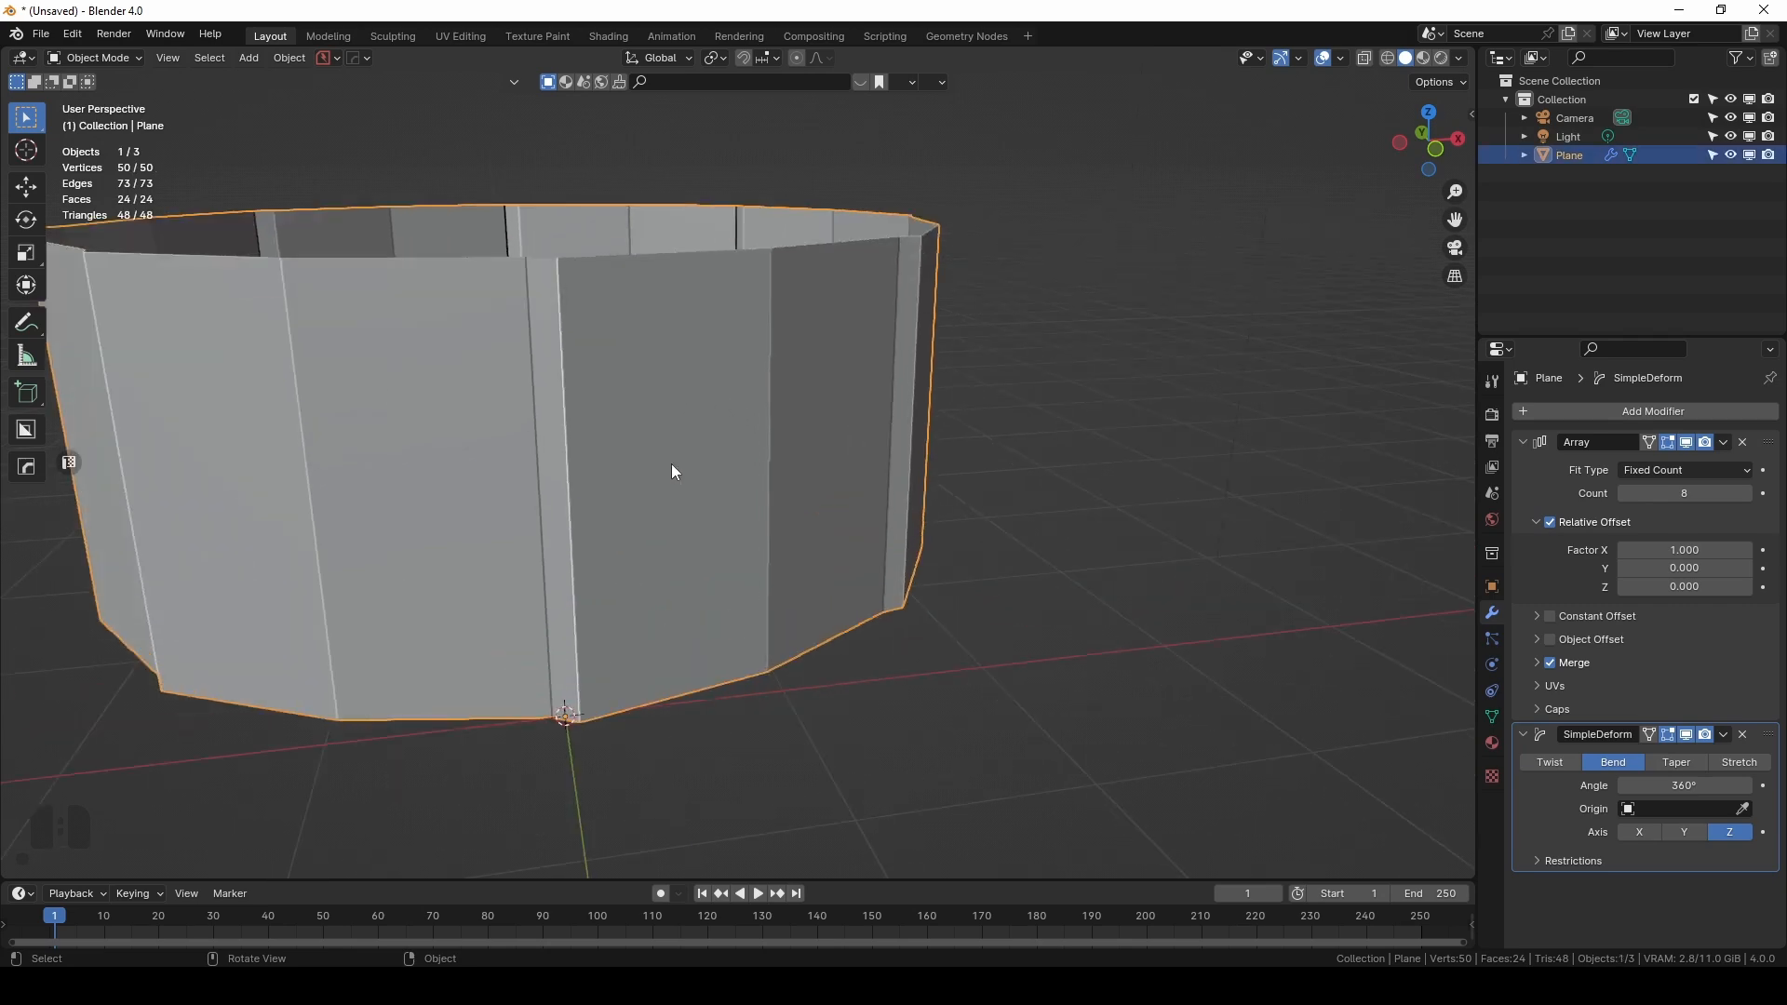
Mark both long vertical edges of the narrow strip as sharp in Edit Mode, and return to Object Mode.
key(Tab)
key(2)
click(615, 420)
middle_drag(625, 421, 680, 461)
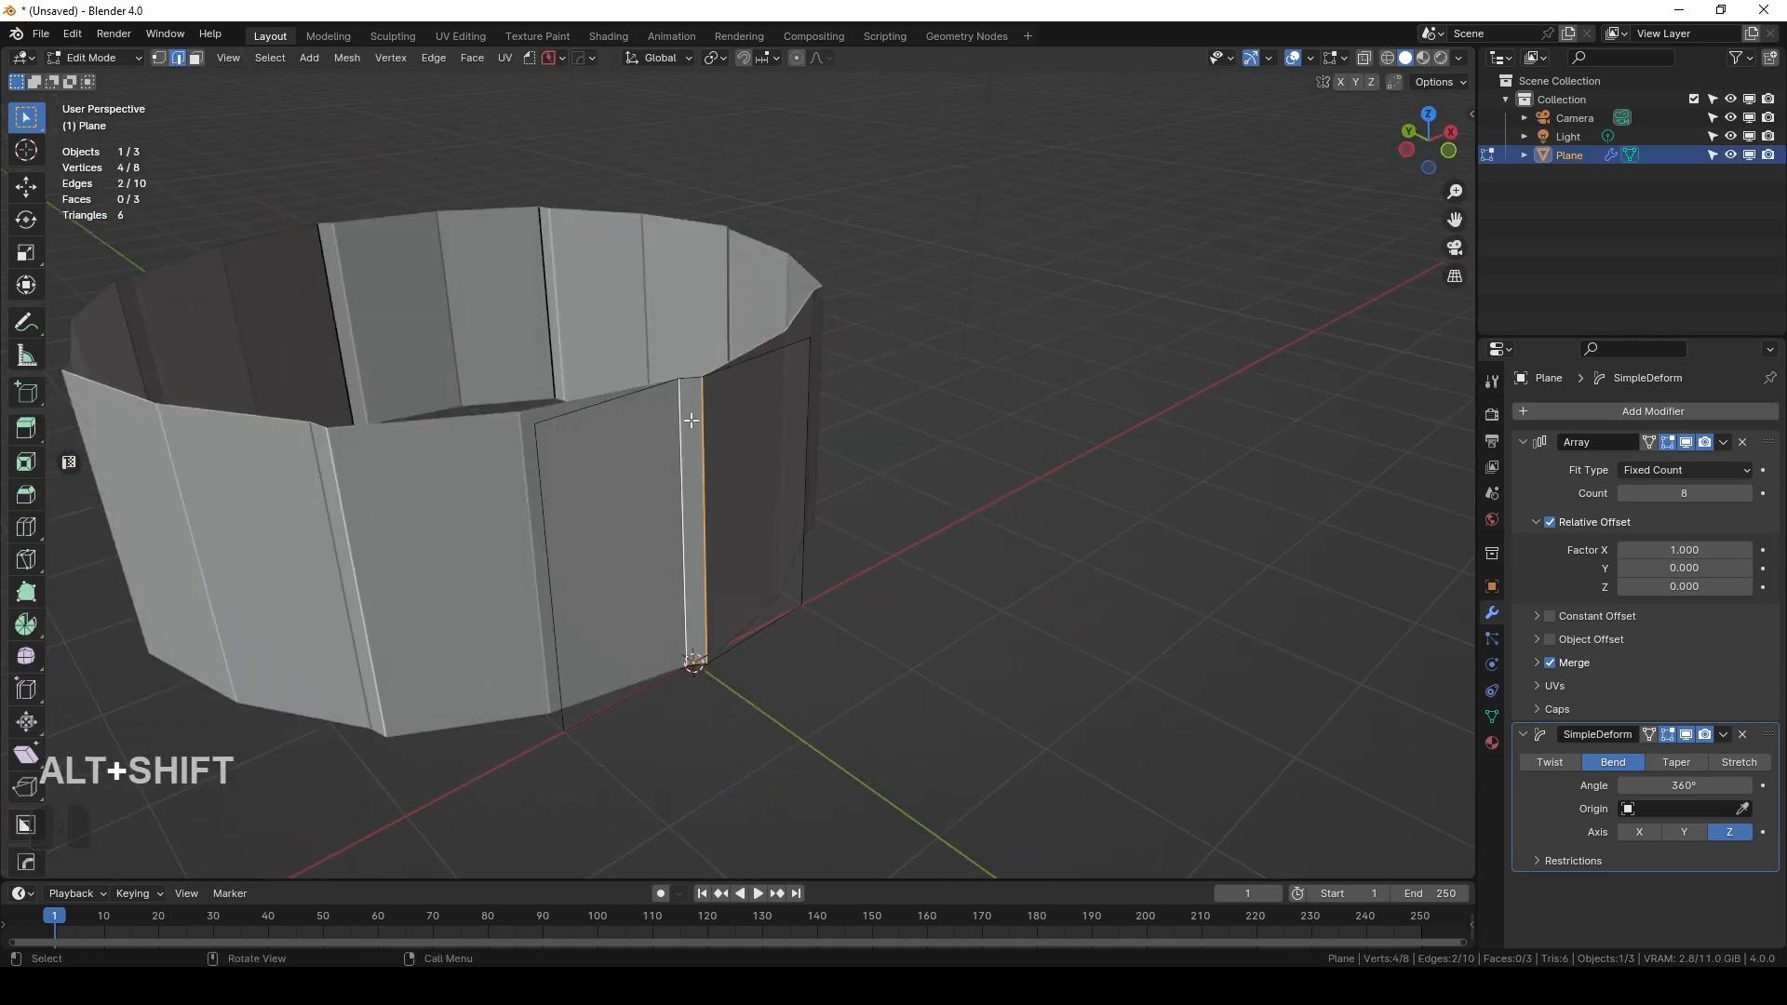
right_click(752, 463)
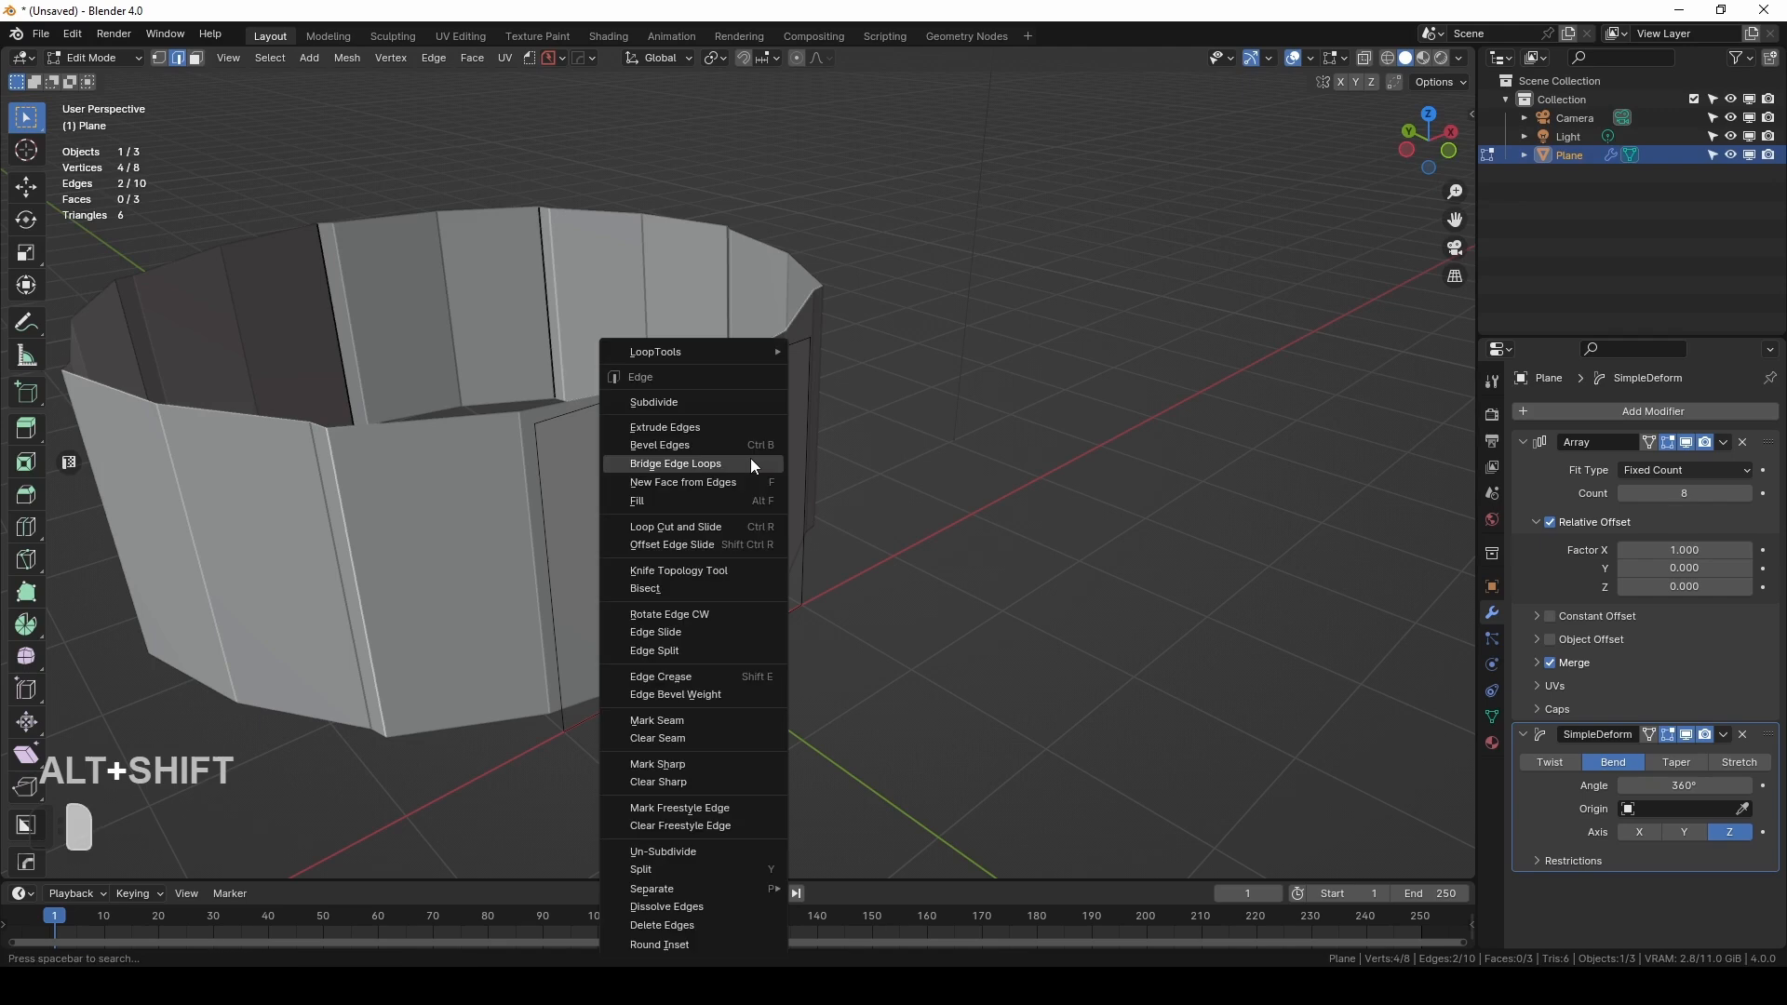
click(717, 765)
middle_drag(835, 542, 771, 341)
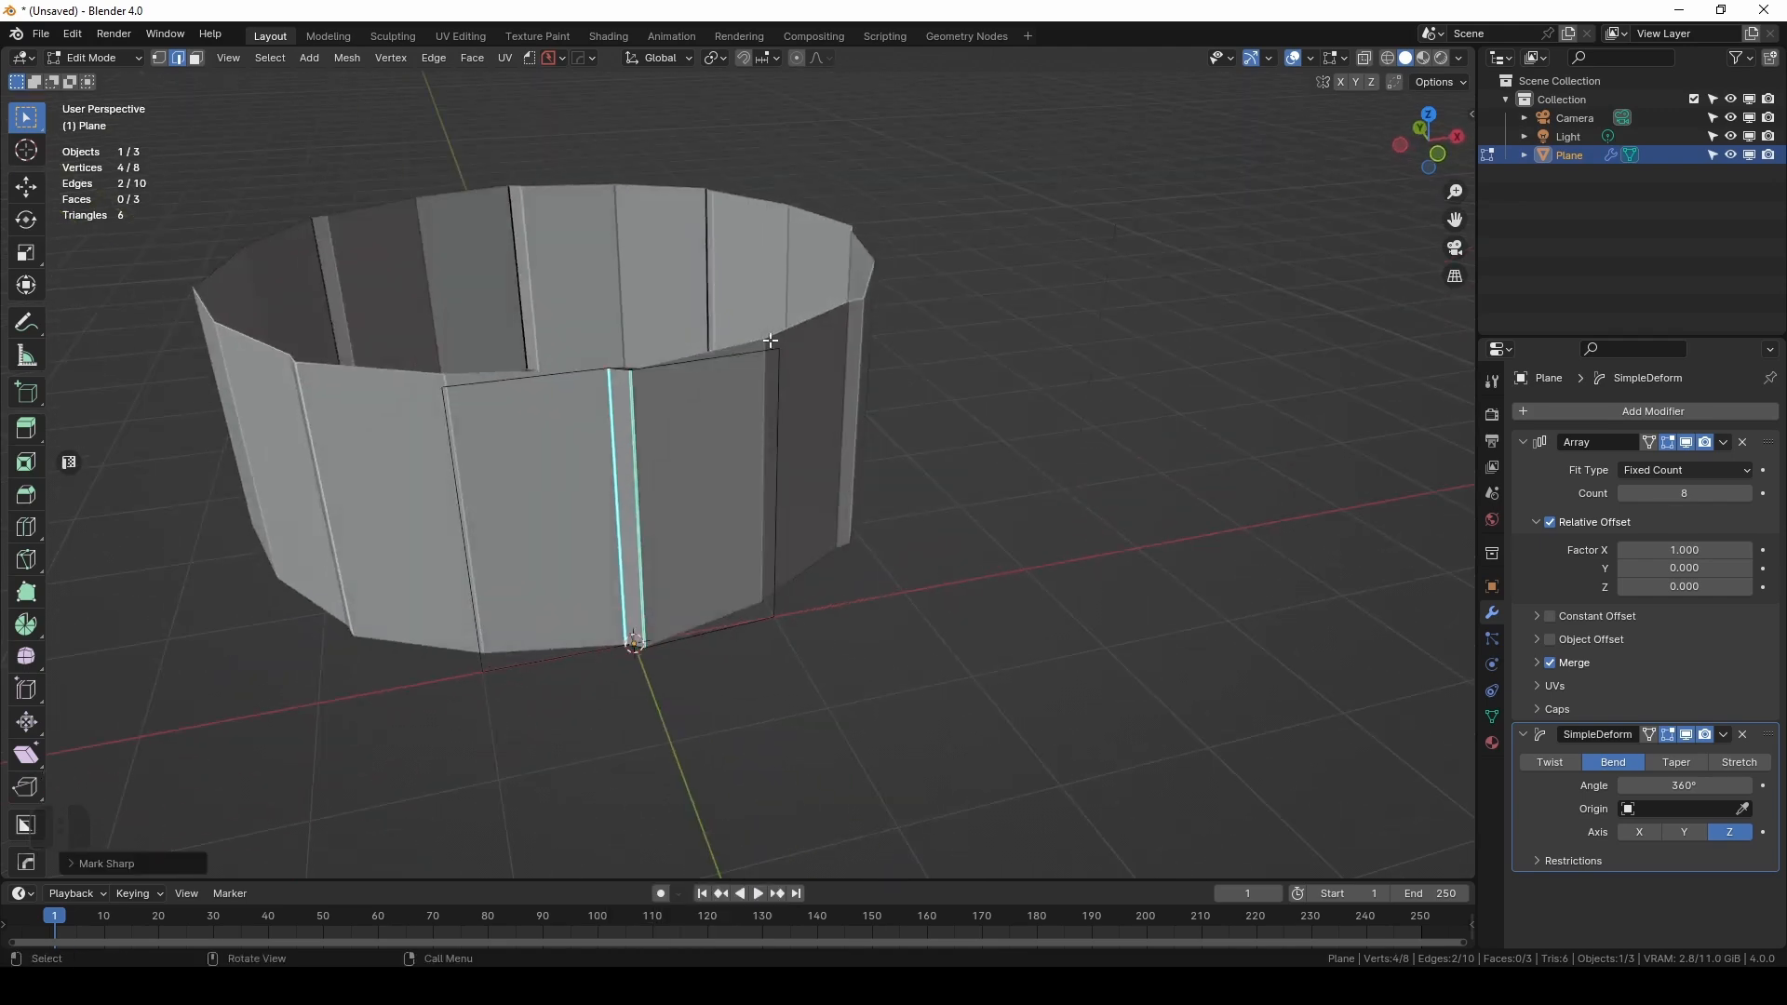
key(Tab)
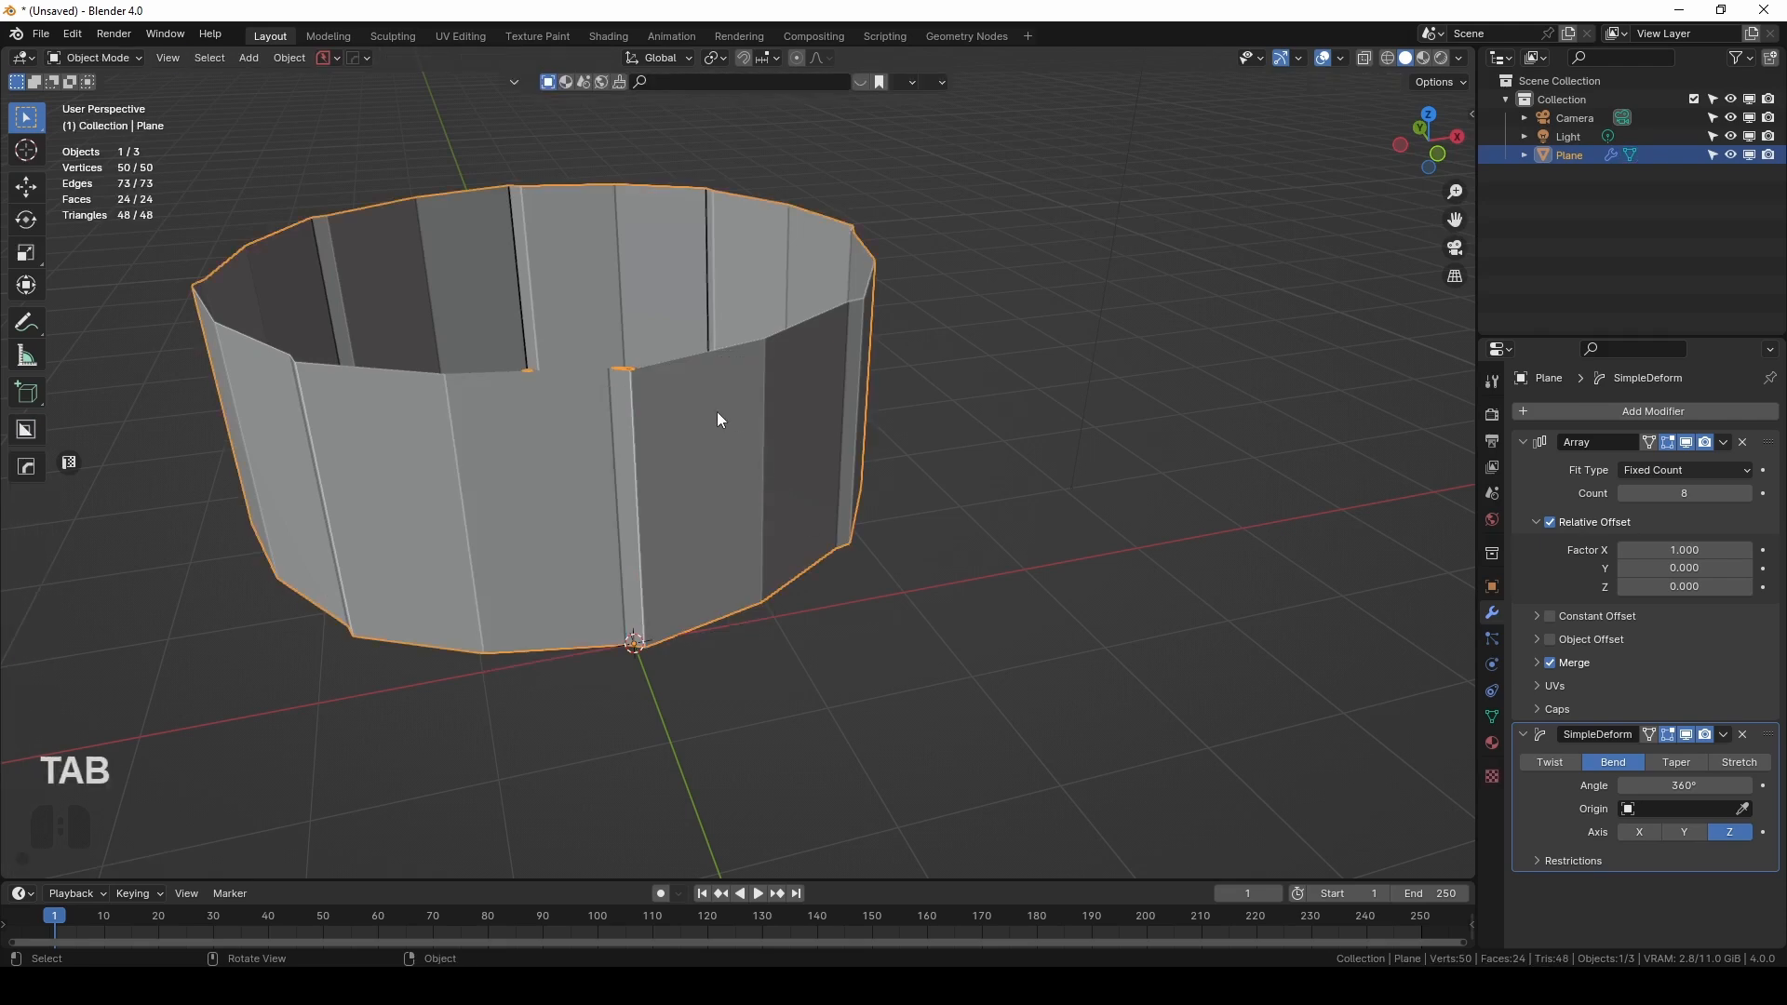
Apply smooth shading to the ring.
right_click(716, 411)
click(712, 438)
middle_drag(714, 449, 656, 503)
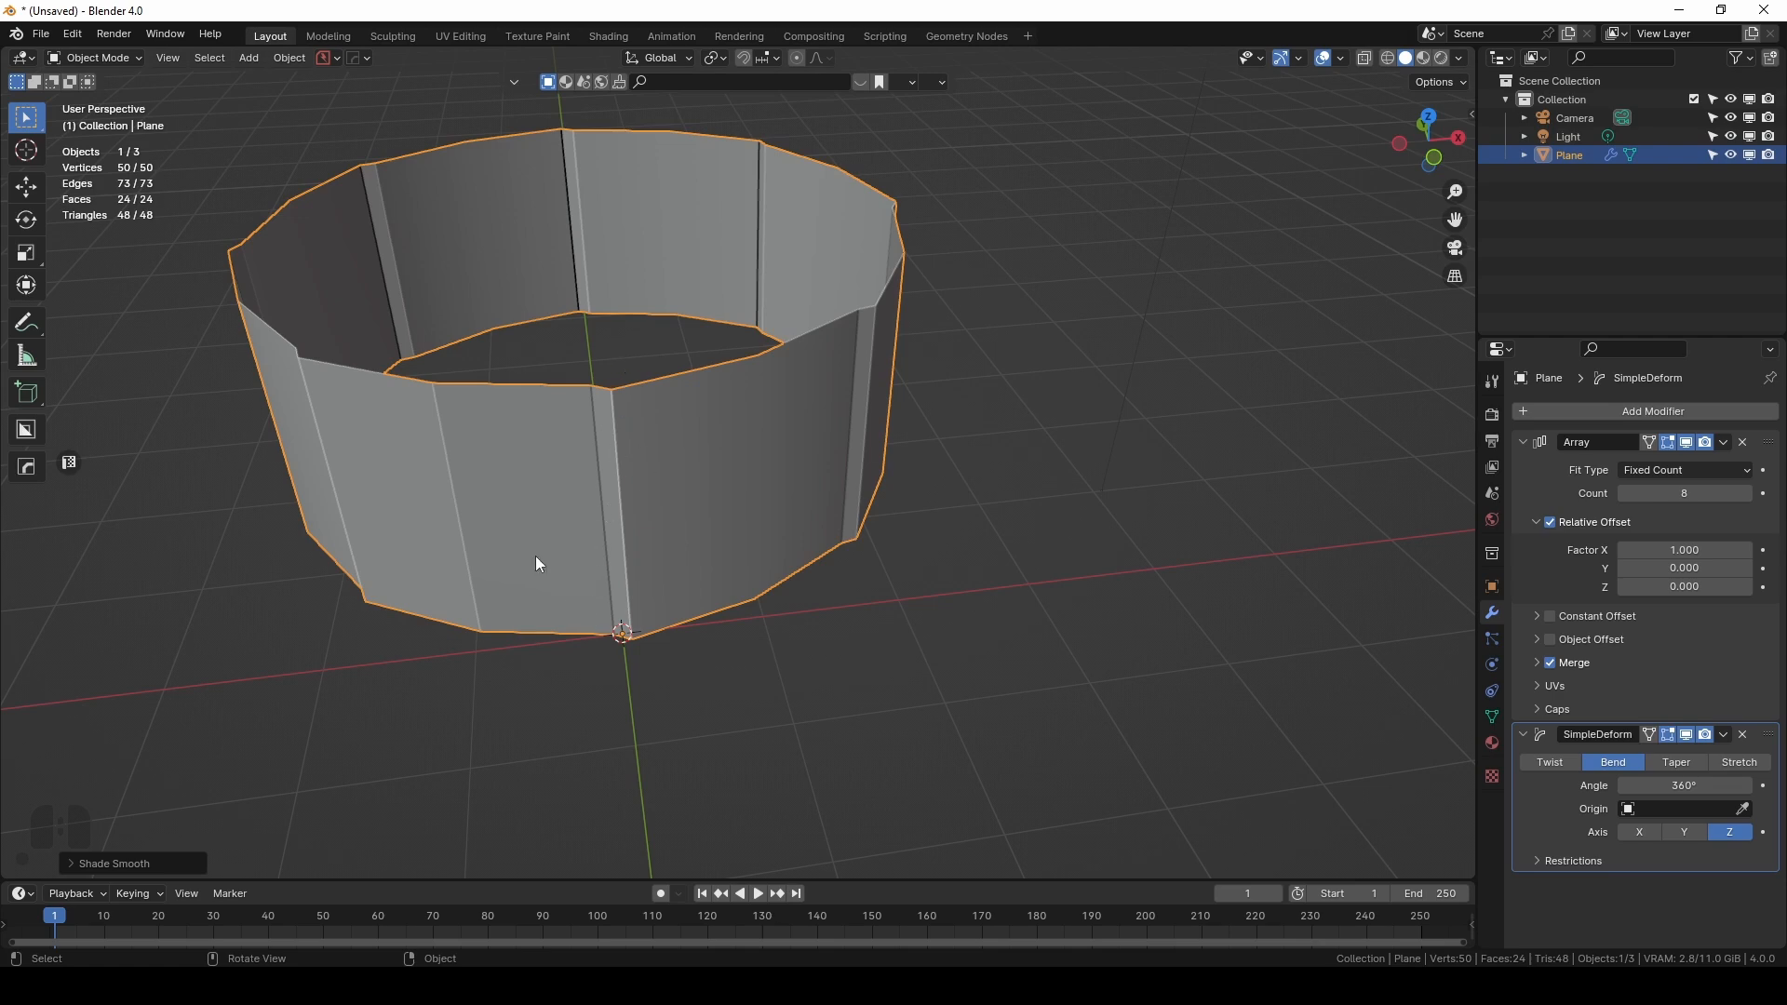
Add a Weld modifier after the Simple Deform to join the ring's remaining seam.
middle_drag(538, 557, 458, 293)
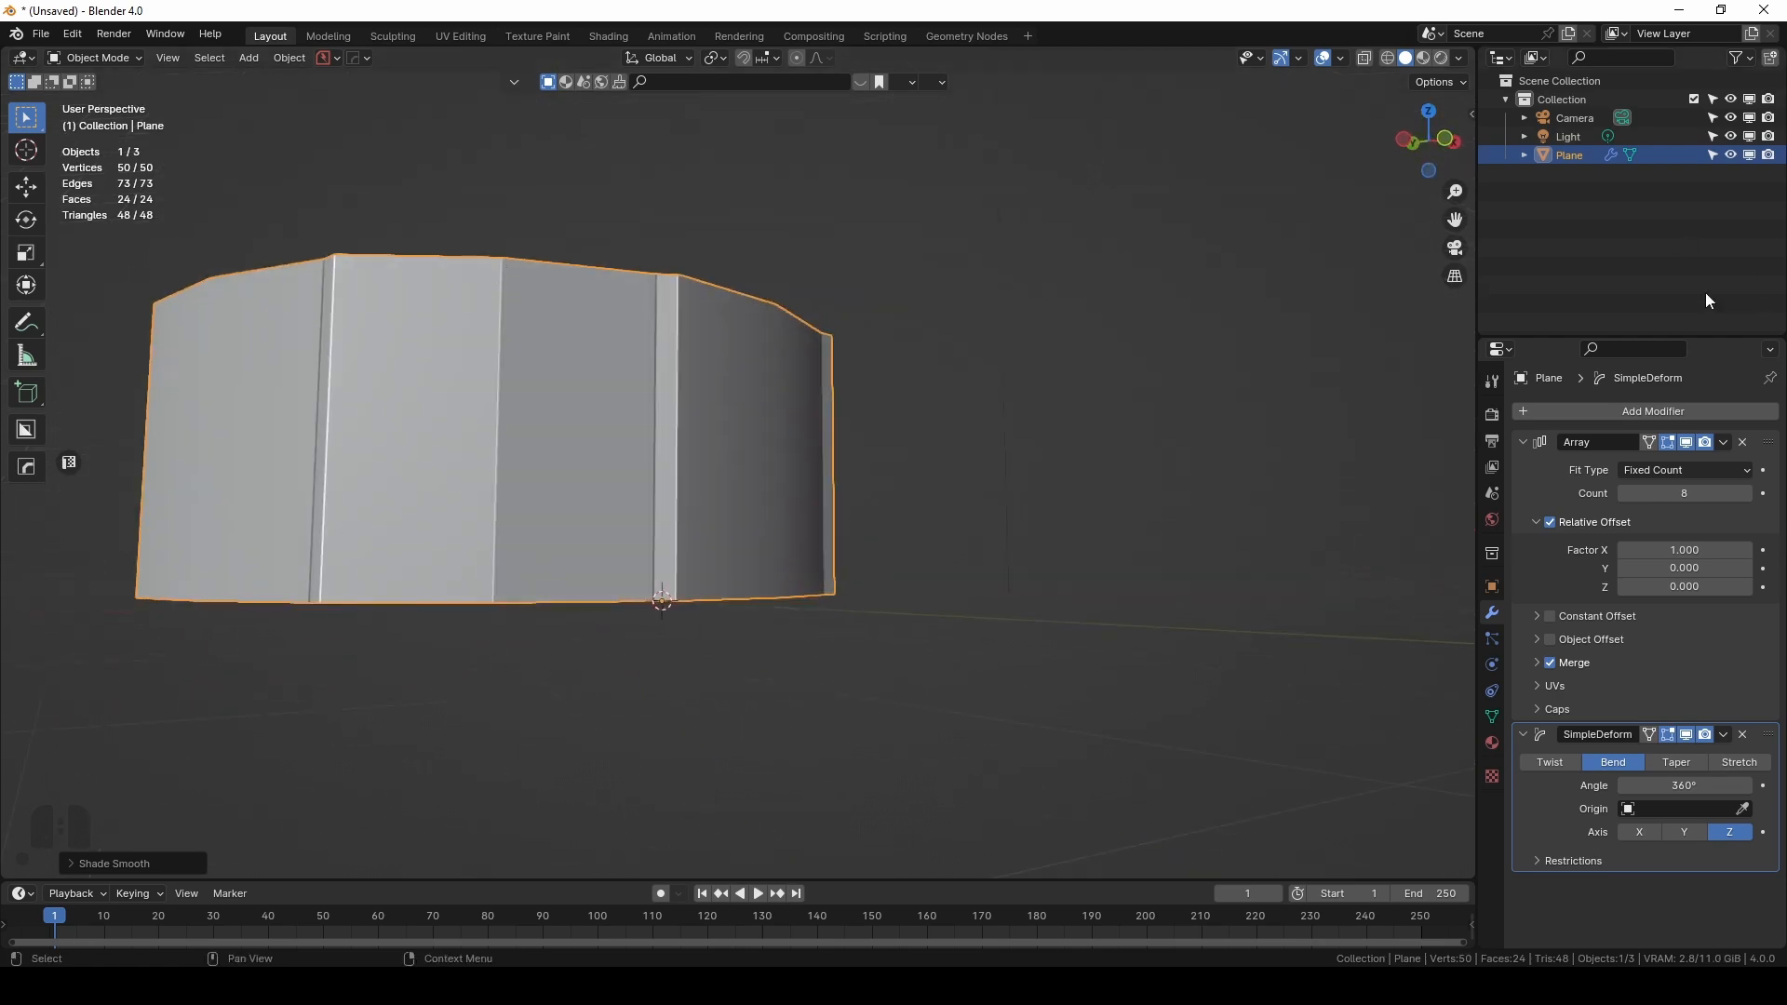
click(1527, 407)
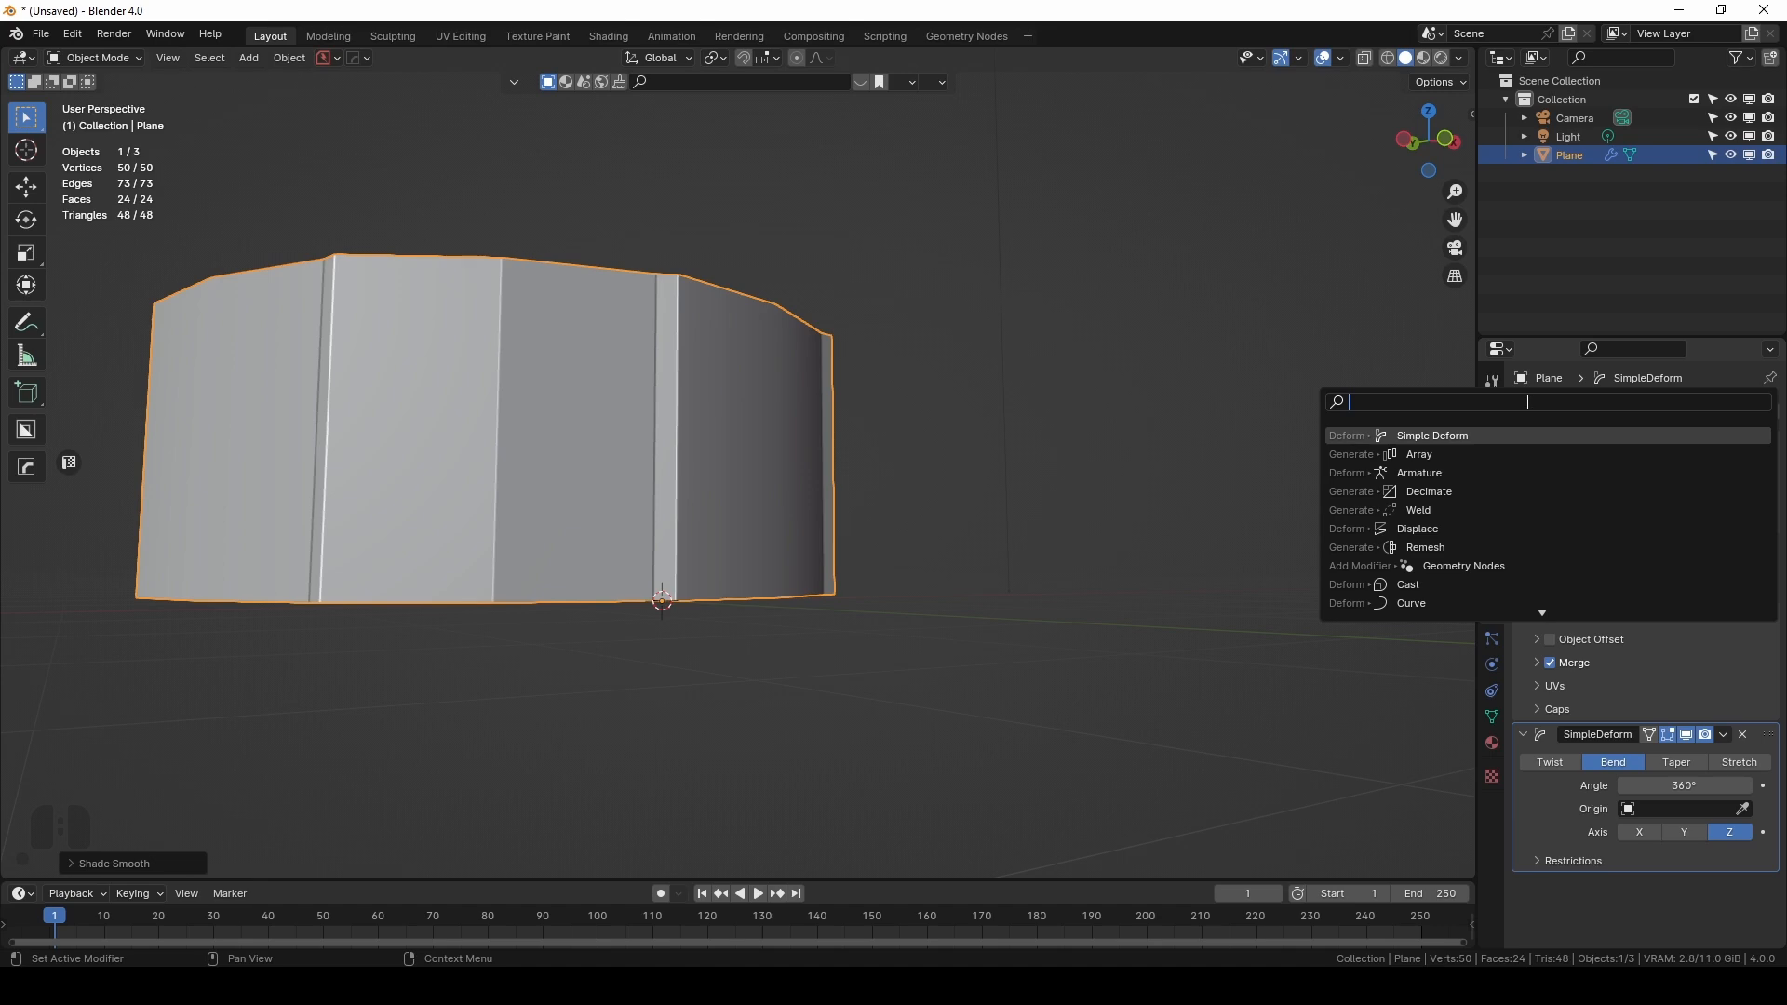
key(BackSpace)
key(BackSpace)
text(weld)
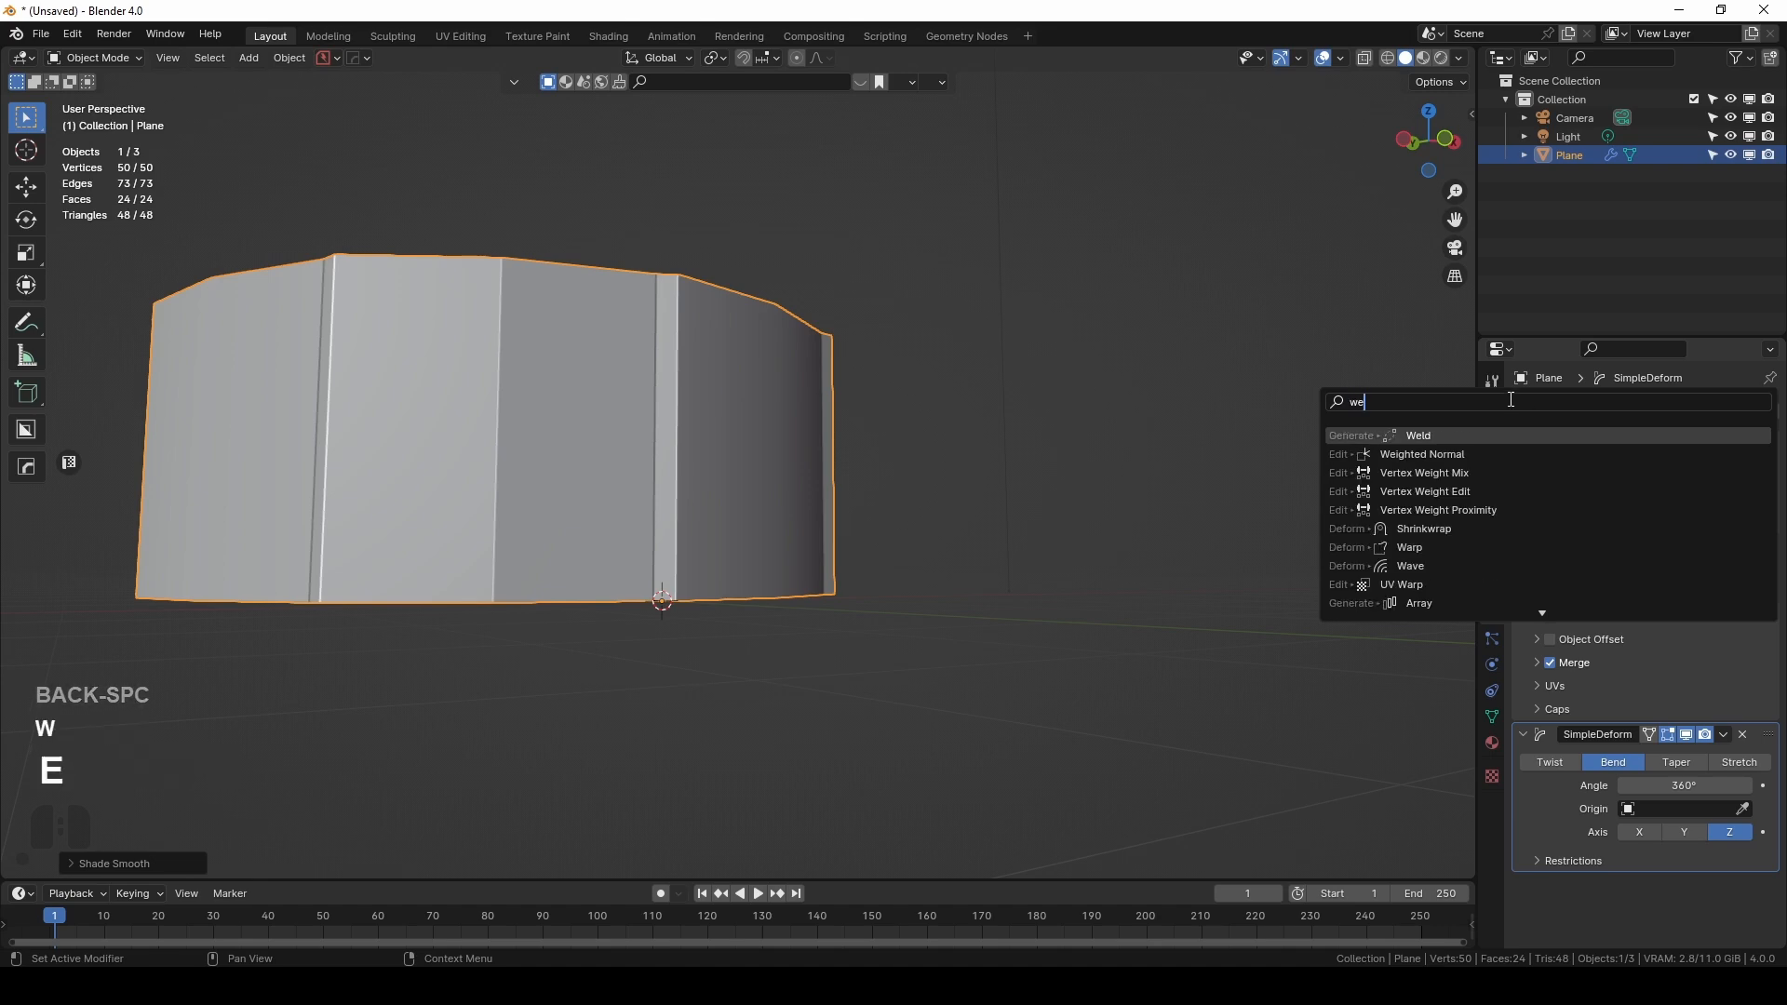
click(1491, 436)
middle_drag(881, 454, 899, 502)
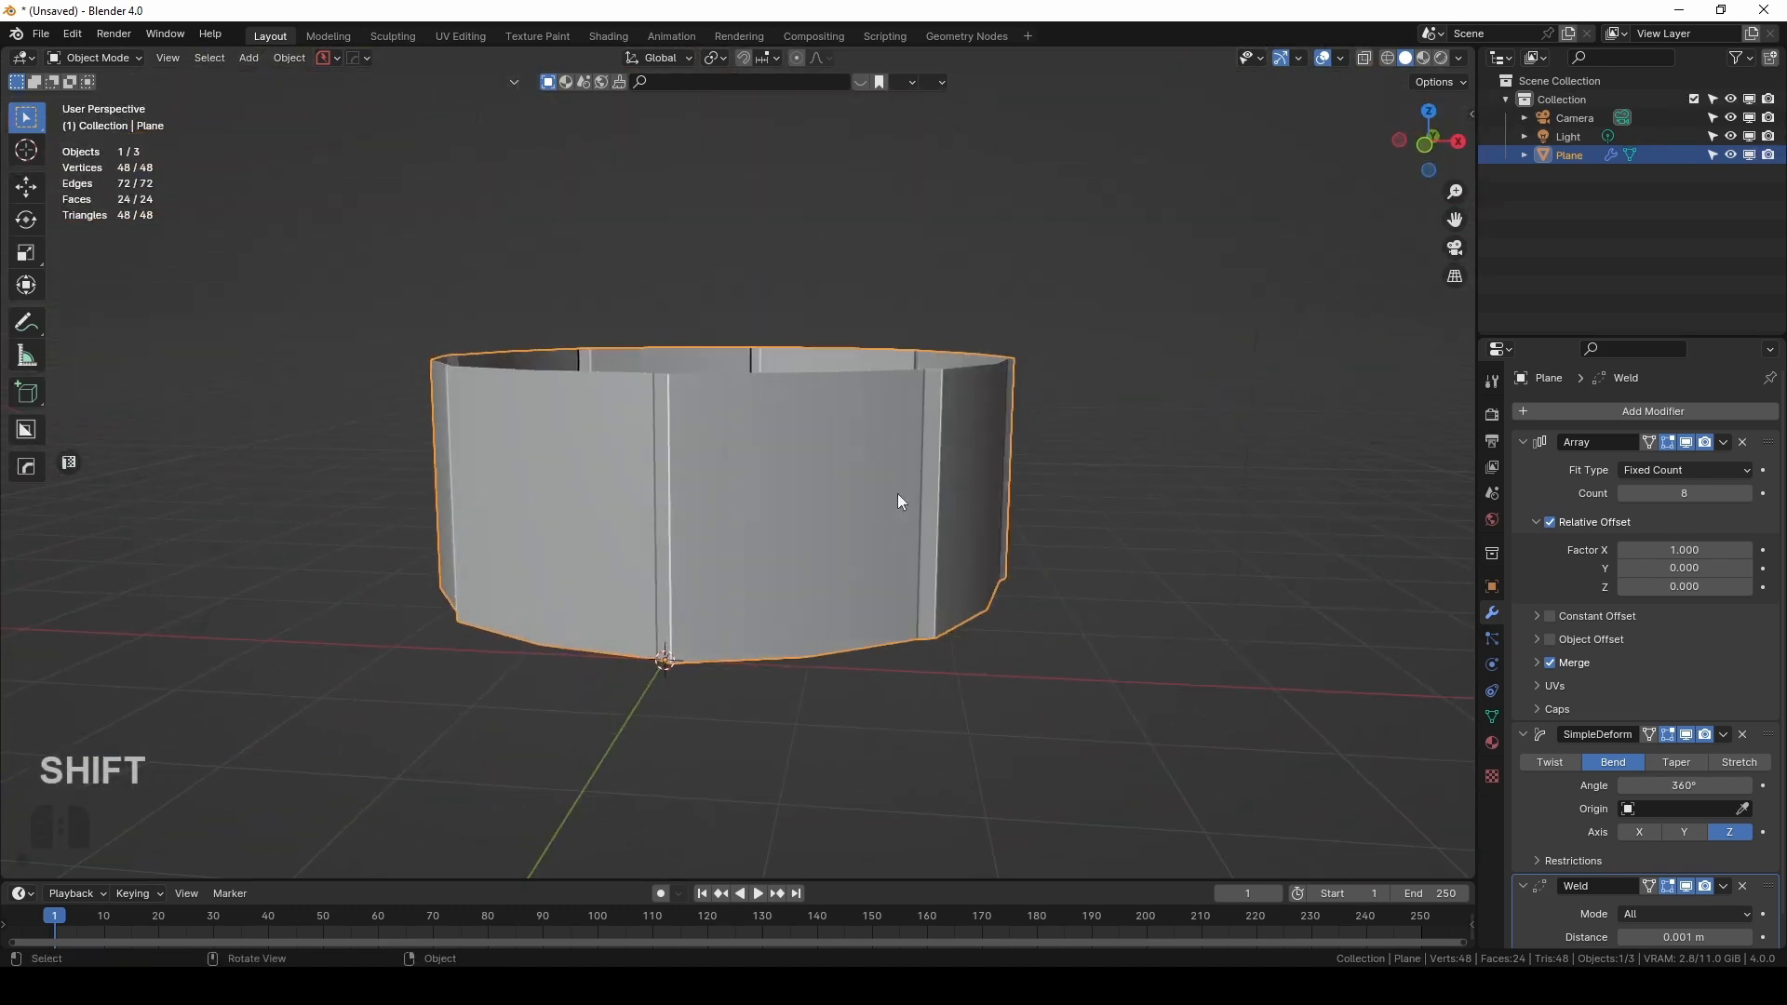
Scale the base panel's two outer vertical edges inward along X to narrow the ring, and return to Object Mode.
middle_drag(1077, 455, 838, 535)
scroll(707, 478, up, 2)
key(Tab)
key(2)
alt+click(828, 489)
alt+shift+click(500, 463)
middle_drag(500, 463, 1101, 502)
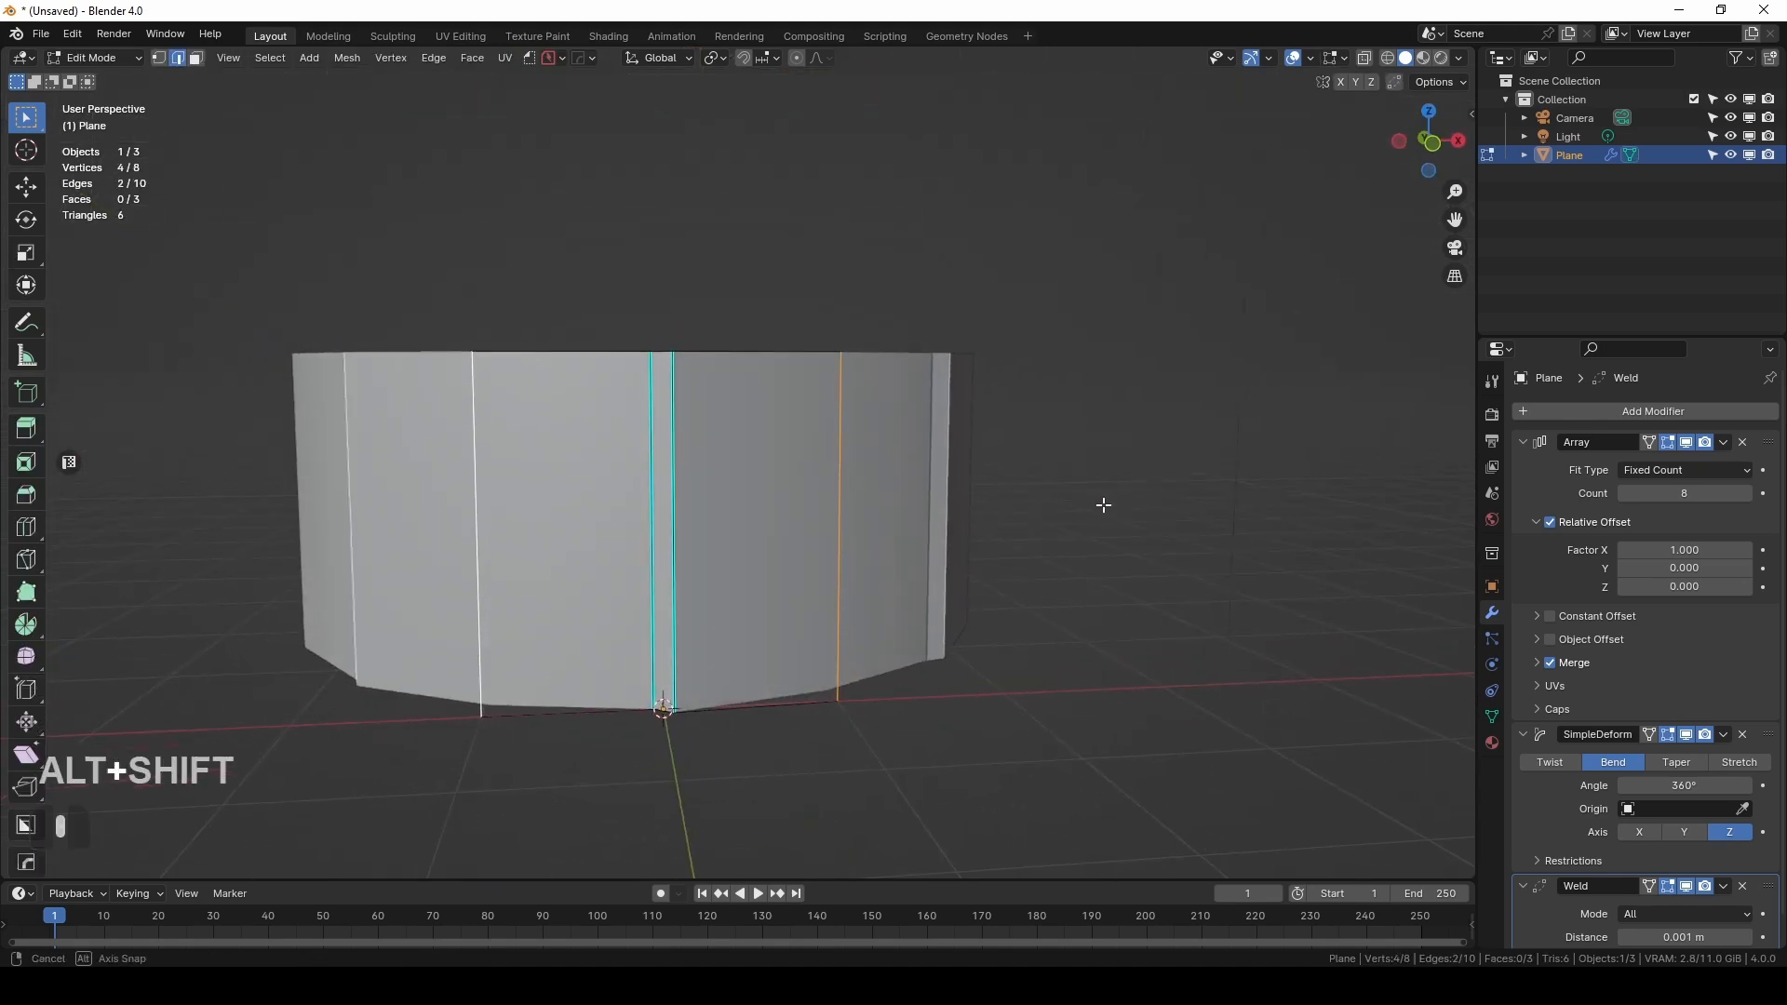
key(s)
key(x)
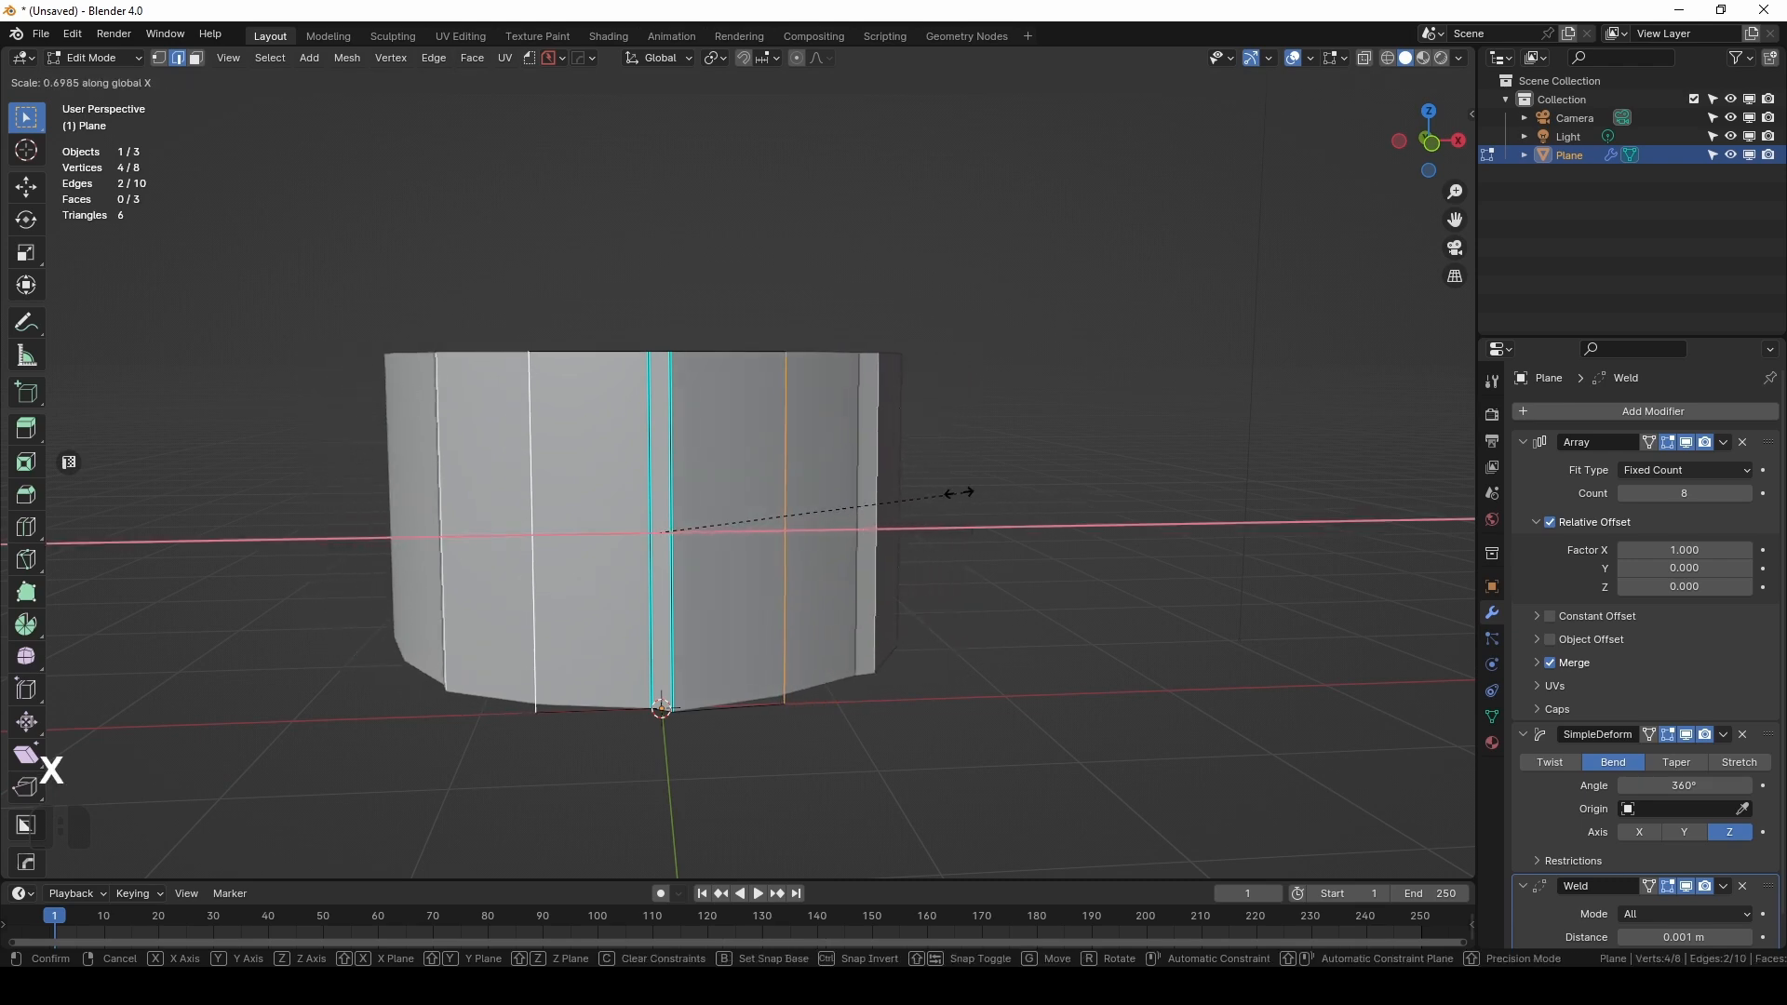
click(898, 510)
middle_drag(897, 510, 735, 521)
key(Tab)
Collapse the existing modifiers and add a second Simple Deform modifier after the Weld.
ctrl+click(1523, 886)
click(1549, 411)
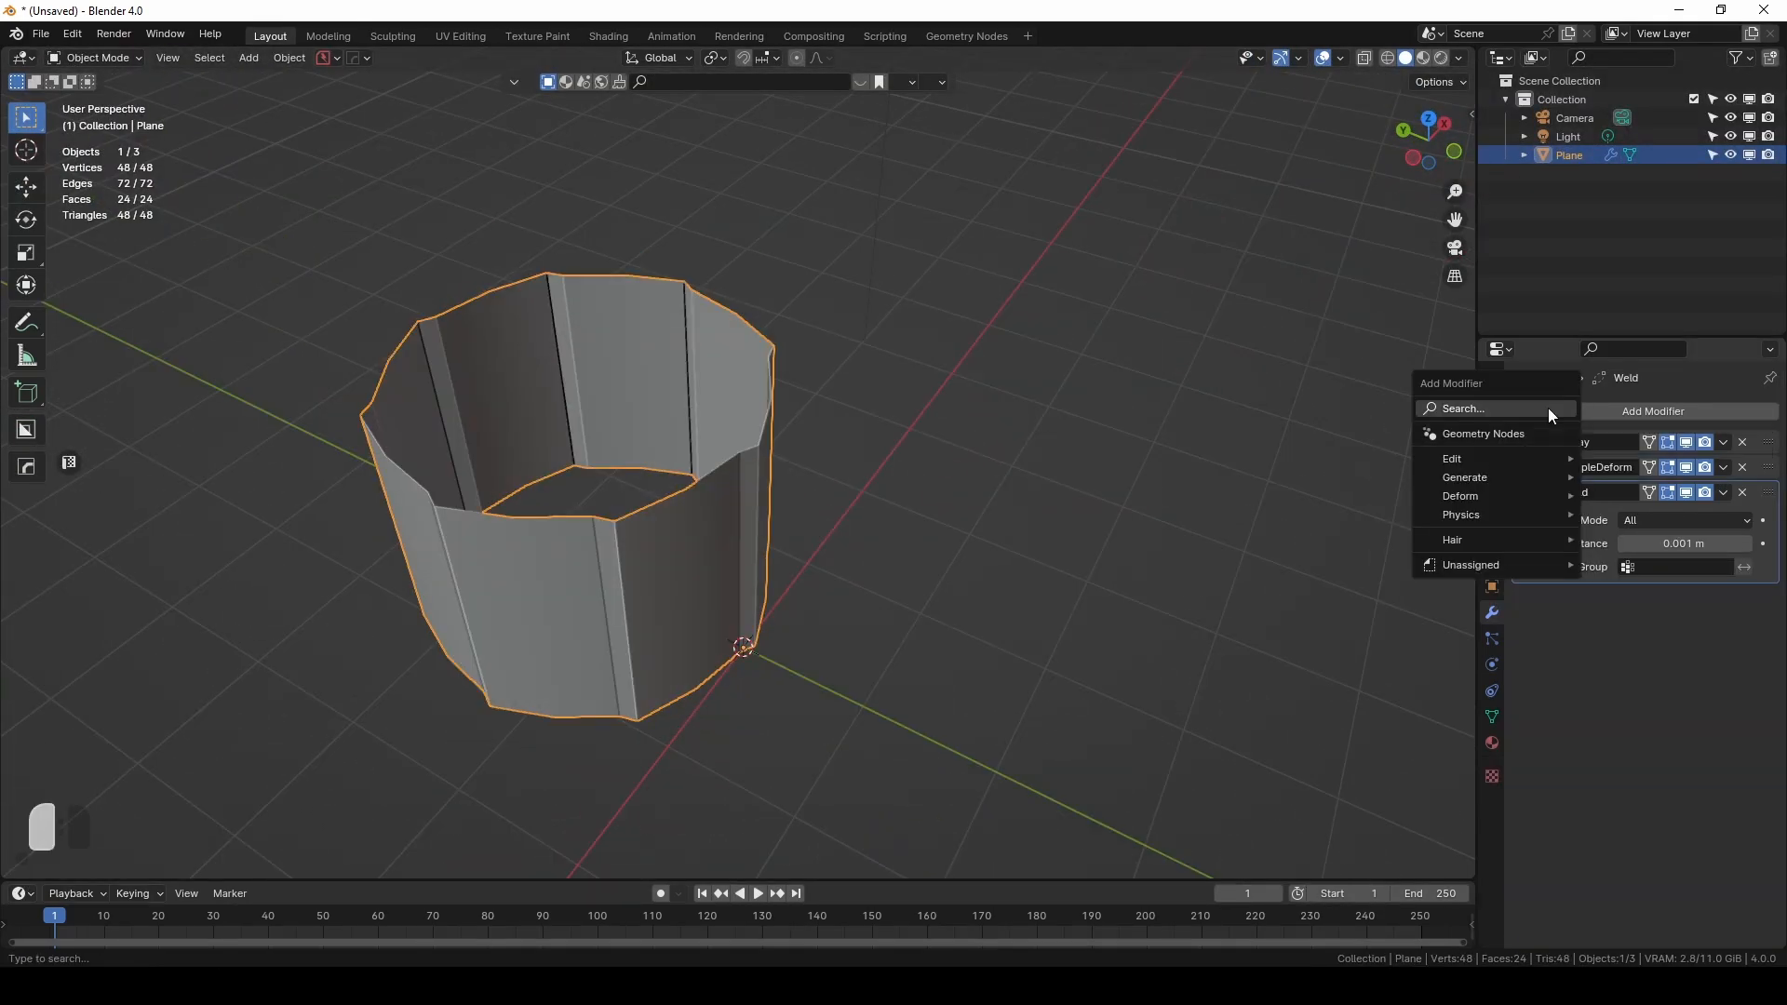
text(def)
click(1448, 459)
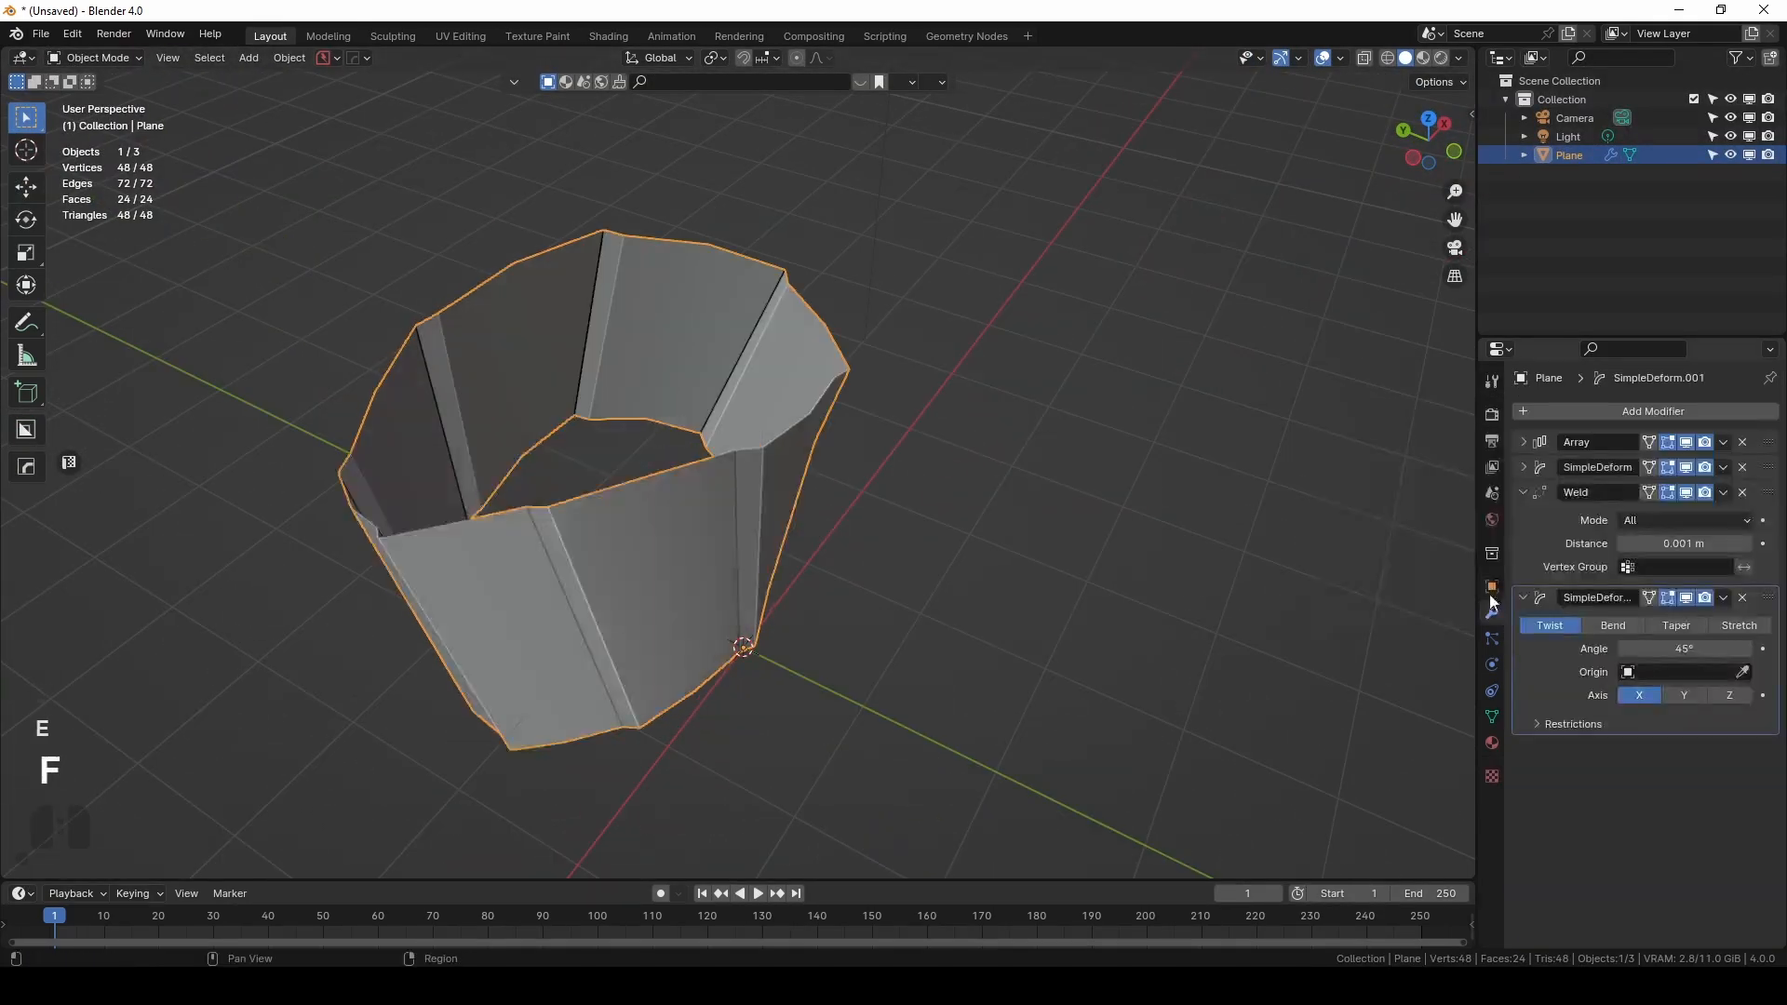
Switch the second Simple Deform to Taper along the Z axis.
click(1522, 493)
mouse_move(893, 550)
middle_down()
mouse_move(898, 591)
mouse_move(901, 566)
middle_up()
mouse_move(1648, 568)
mouse_down()
mouse_move(1624, 568)
mouse_move(1666, 568)
mouse_move(1643, 568)
mouse_up()
click(1613, 545)
click(1728, 615)
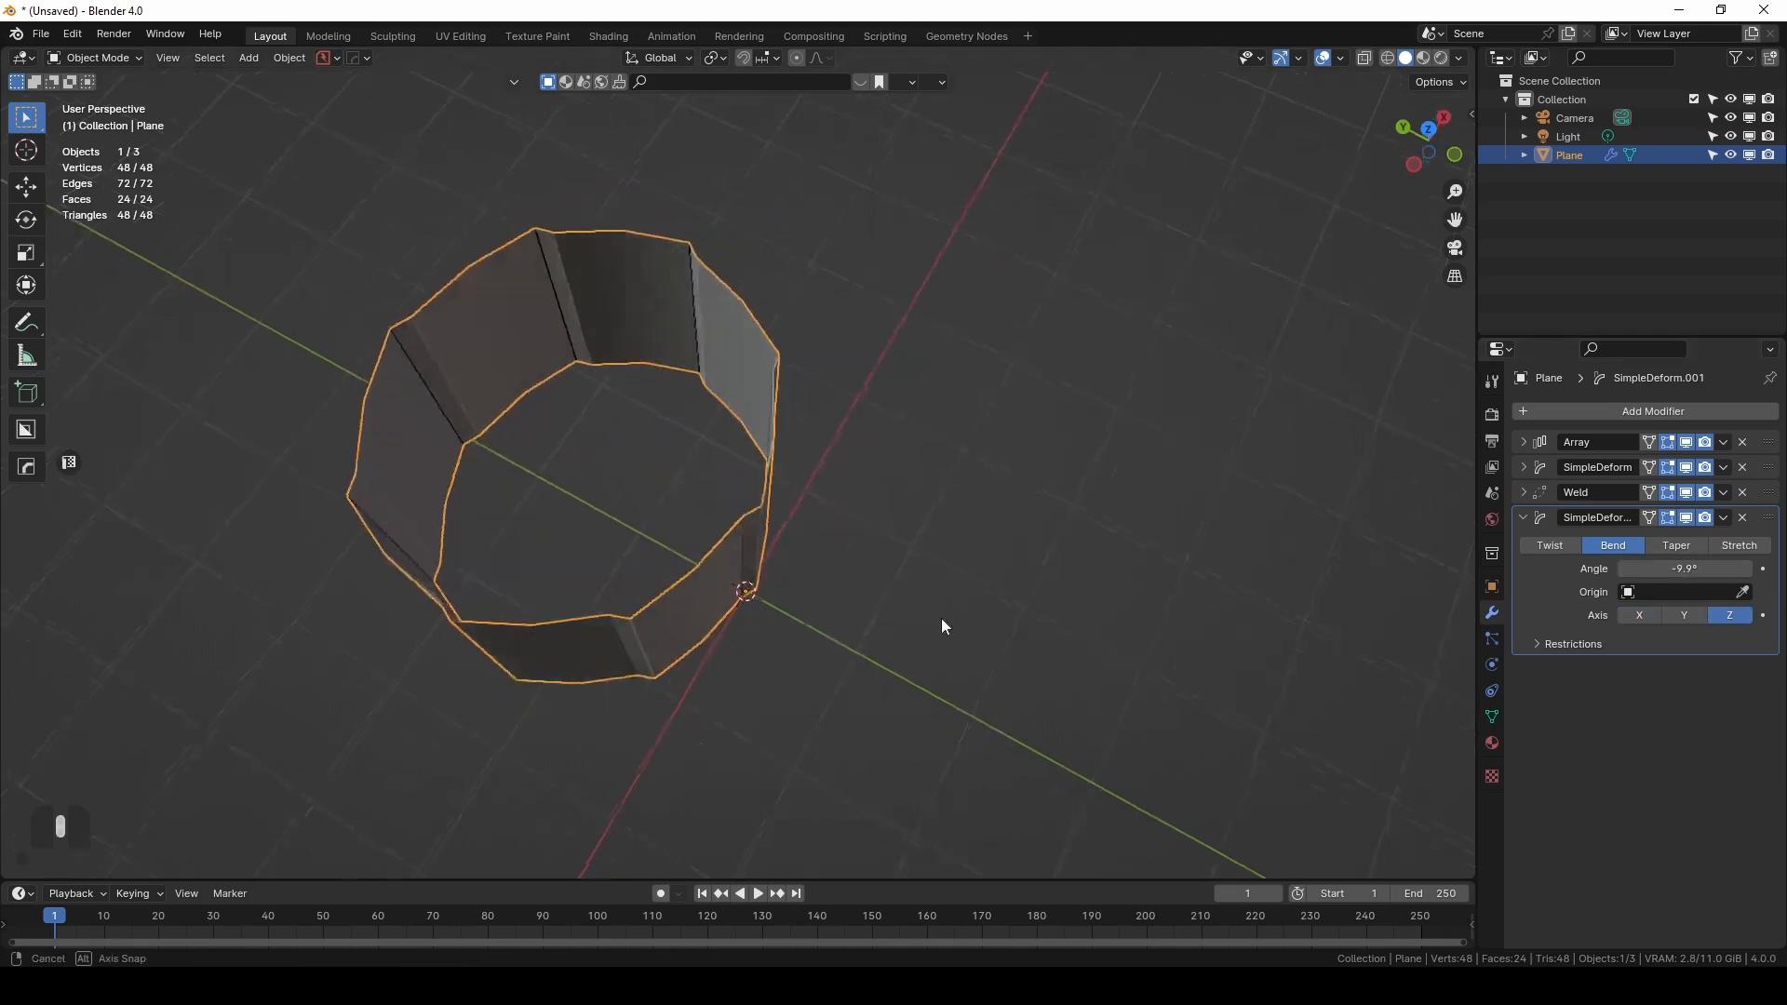
click(1677, 545)
Adjust the taper factor of the second Simple Deform to about 1.024.
middle_drag(893, 605, 794, 514)
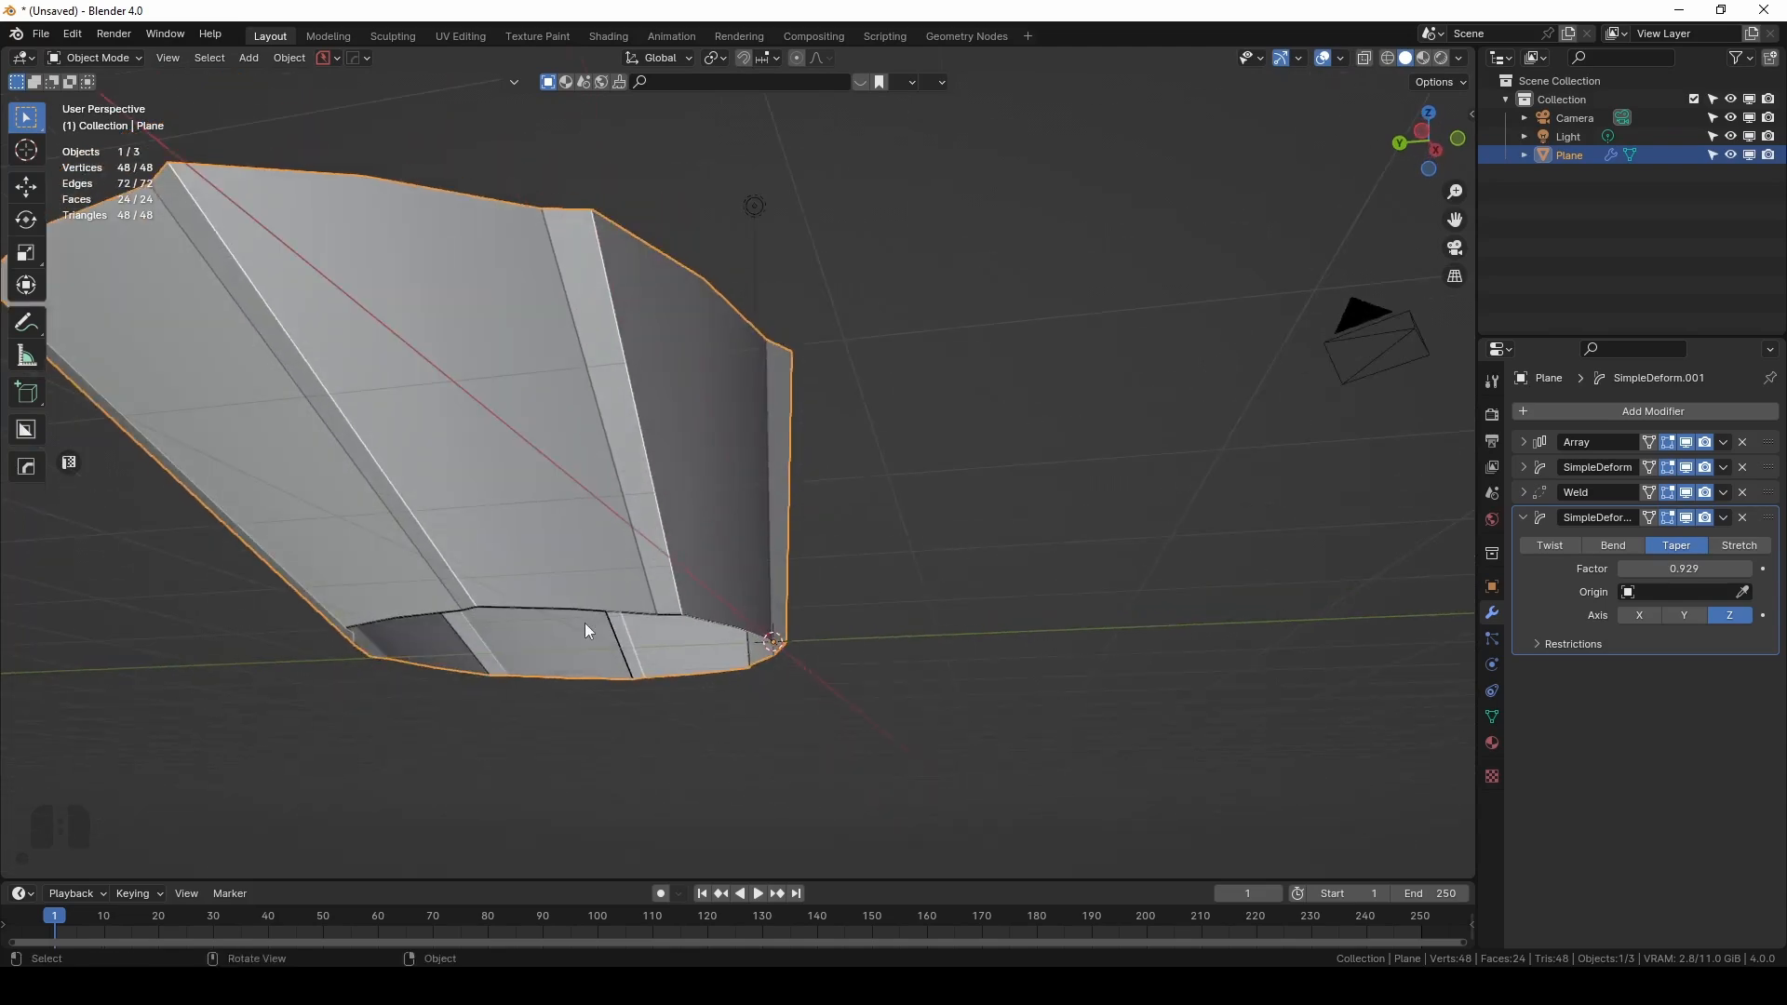
middle_drag(761, 700, 652, 495)
drag(1673, 569, 1717, 568)
middle_drag(693, 563, 678, 462)
drag(1638, 568, 1573, 569)
middle_drag(868, 503, 829, 502)
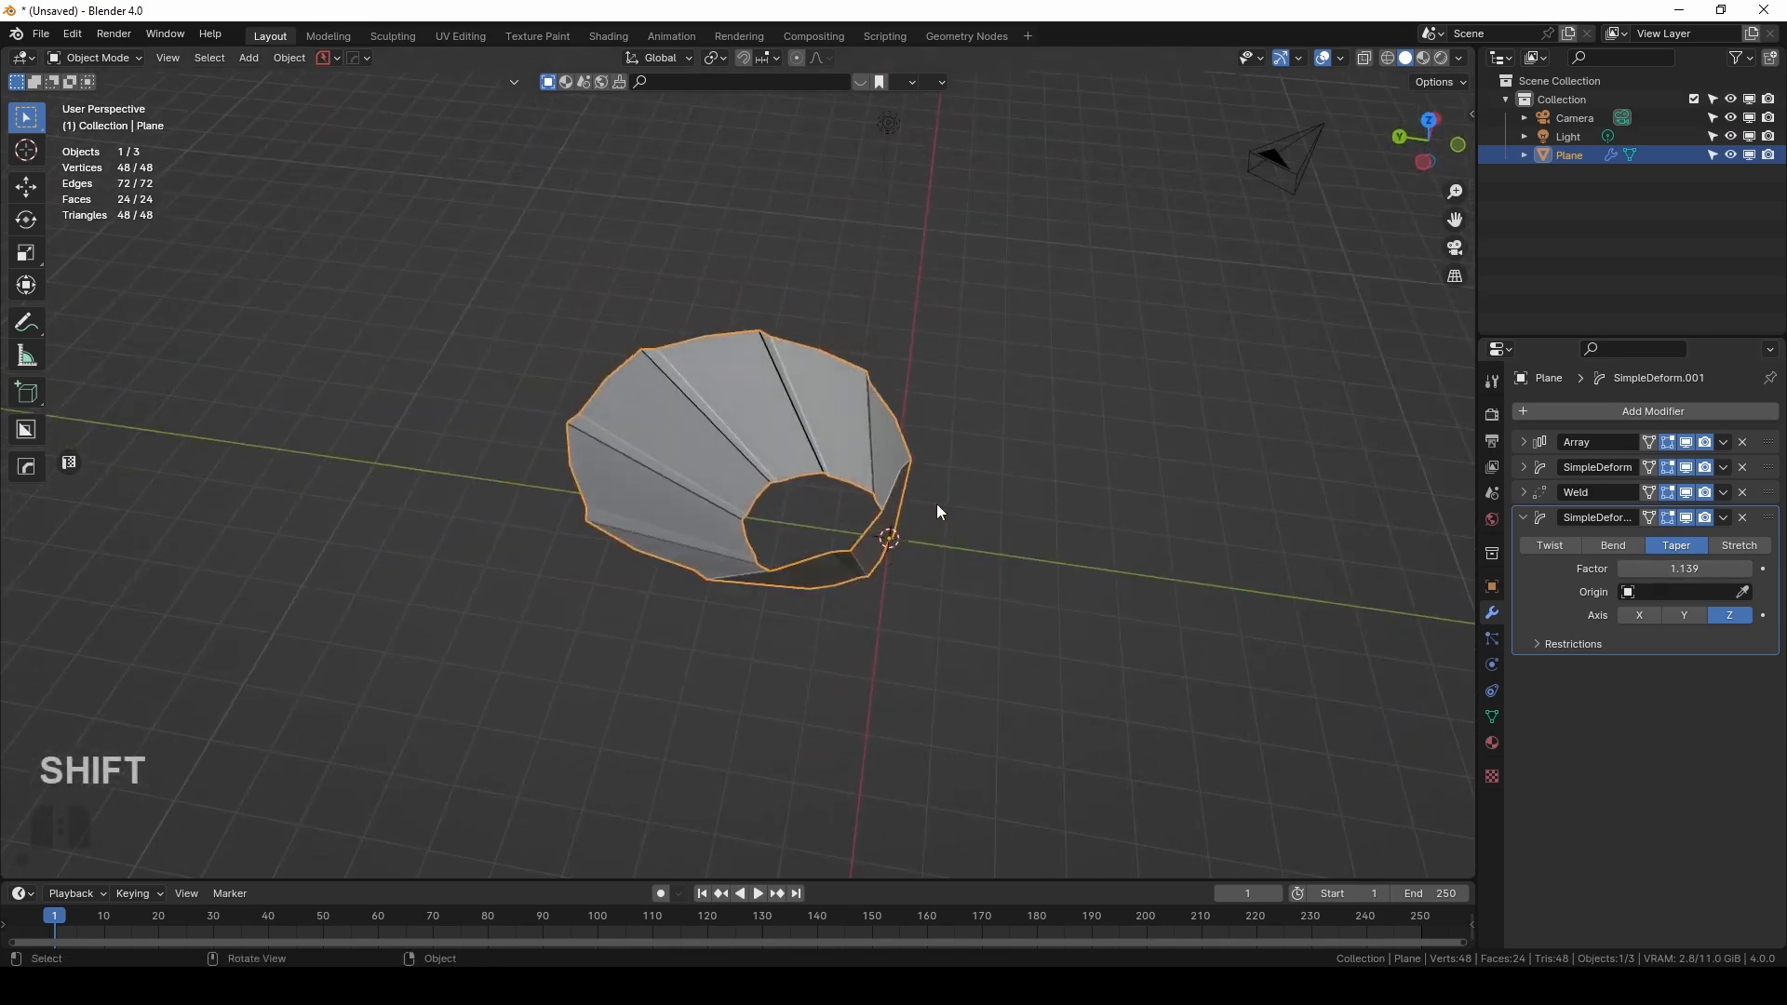
middle_drag(1010, 512, 923, 564)
mouse_move(1685, 569)
shift+mouse_down()
mouse_move(1661, 568)
mouse_move(1704, 569)
mouse_move(1661, 568)
mouse_move(1677, 569)
shift+mouse_up()
middle_drag(856, 525, 921, 586)
click(858, 509)
click(957, 561)
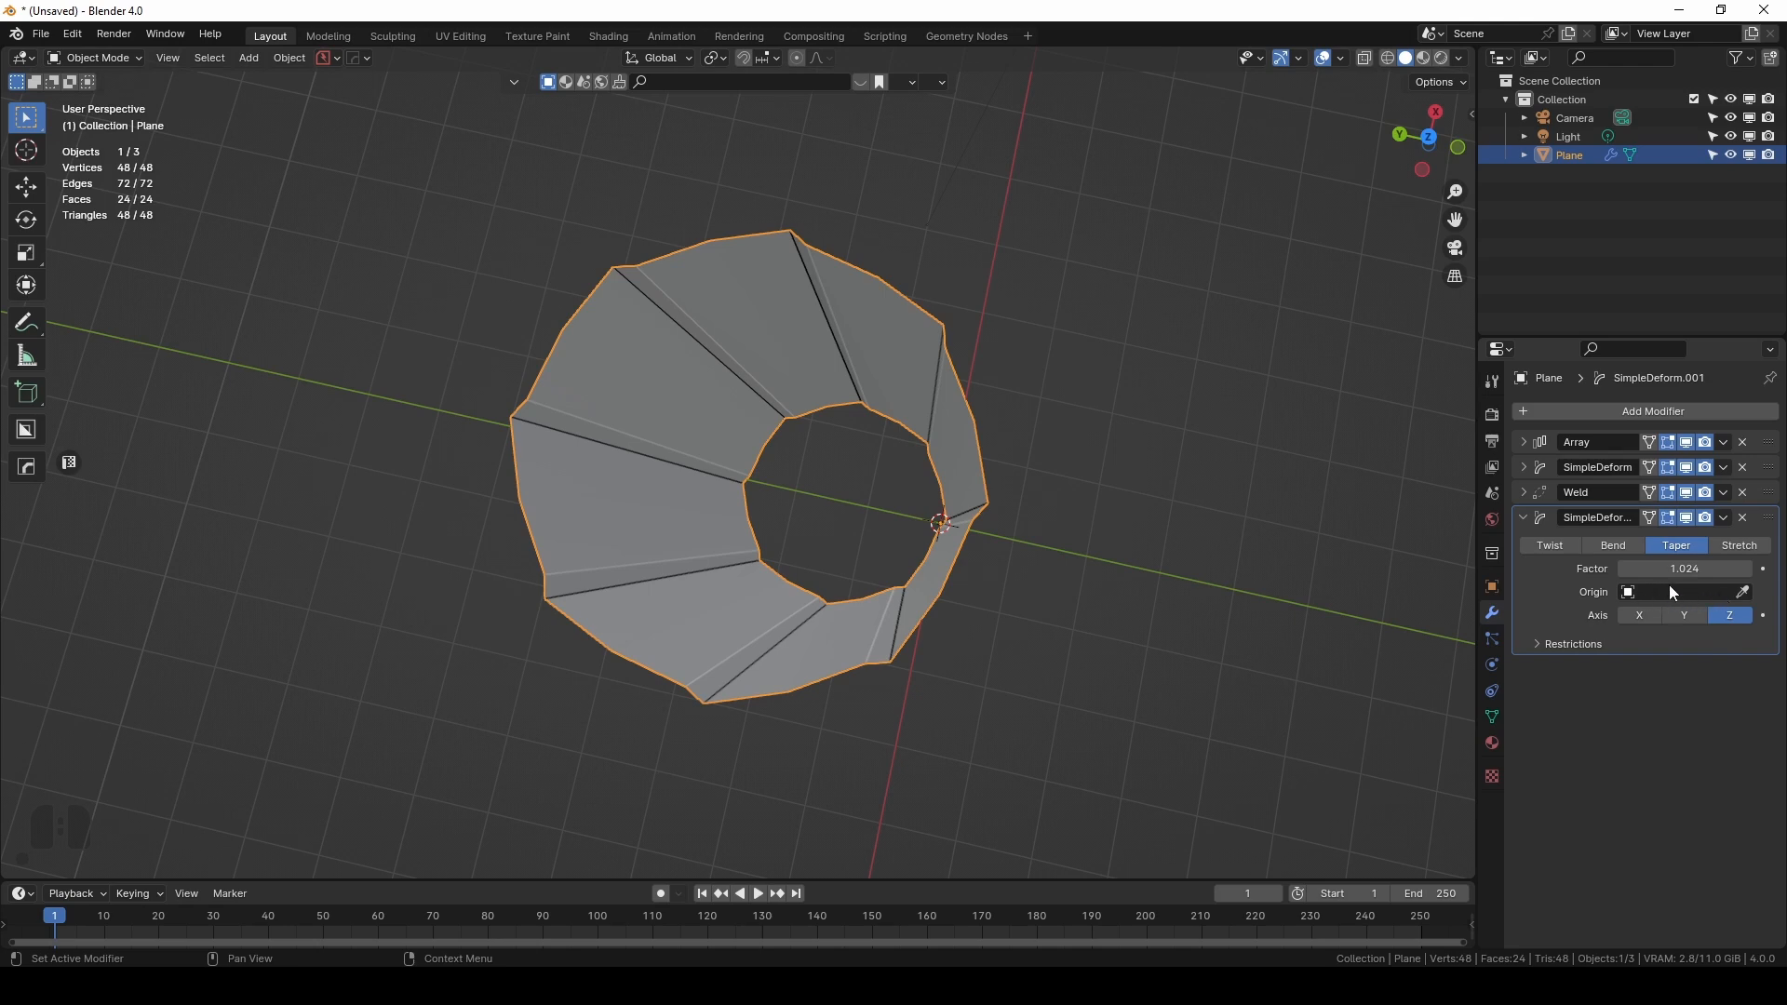
middle_drag(931, 577, 929, 538)
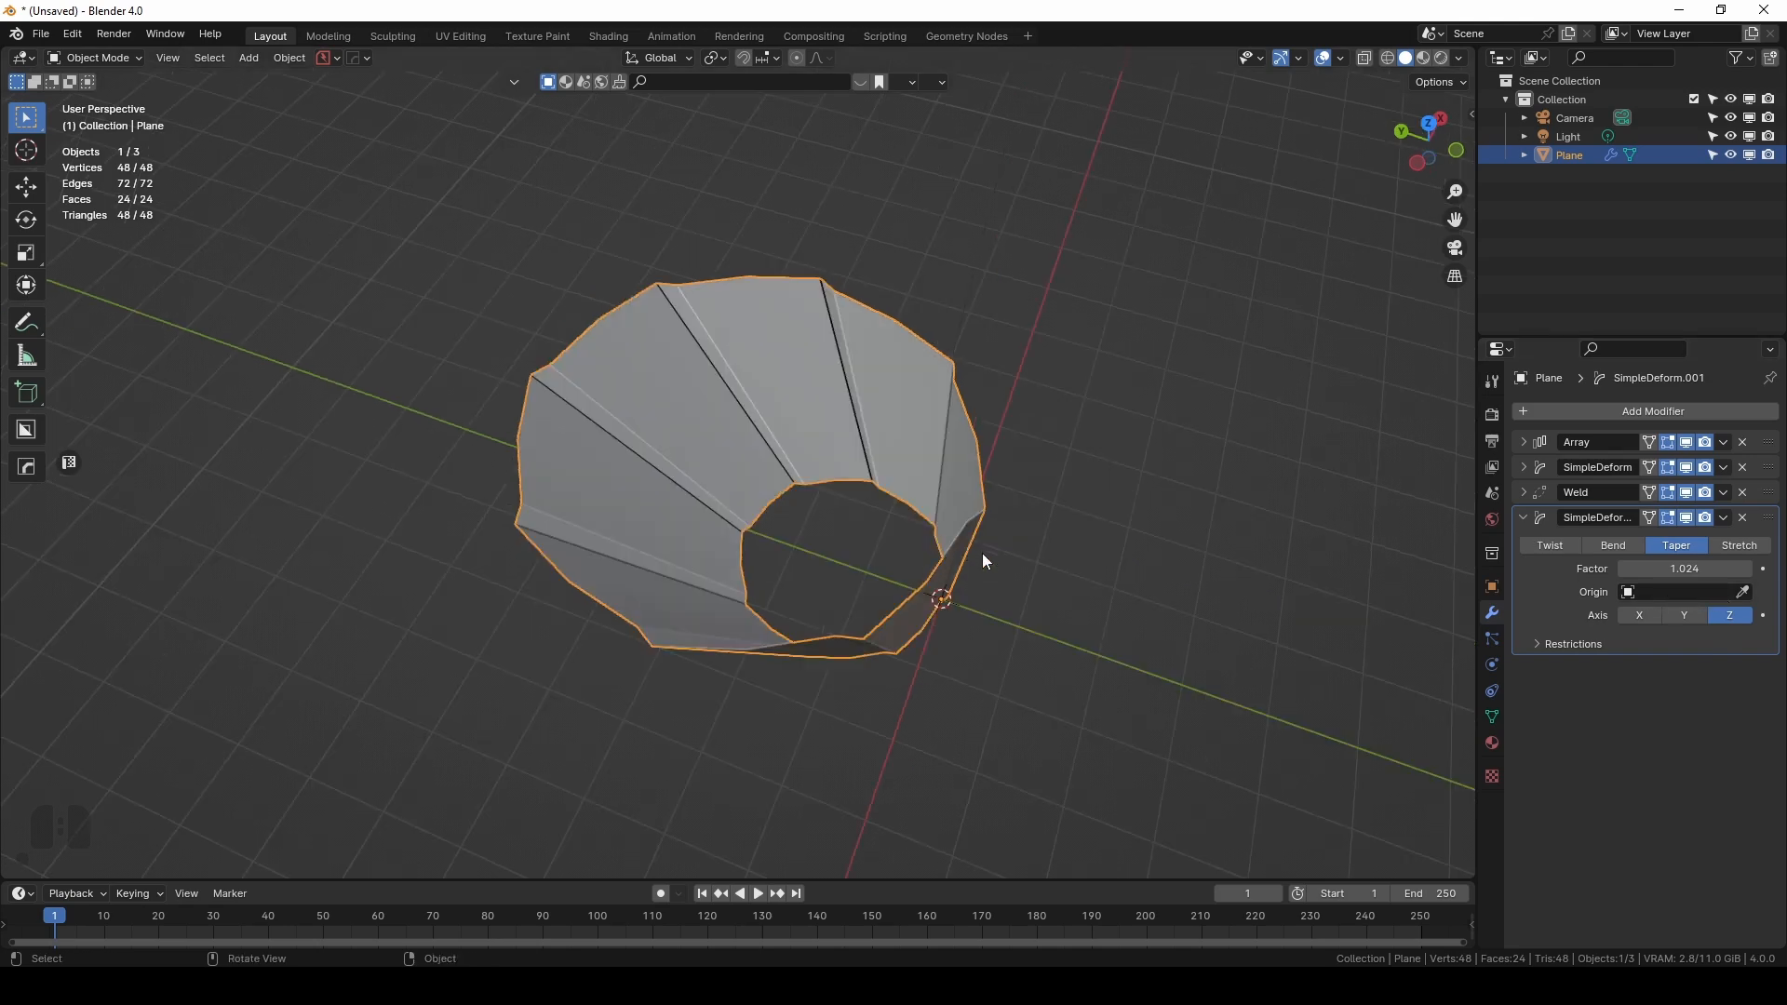
Hide the taper modifier in the viewport, and add a Displace modifier directly above it in the stack.
click(1680, 546)
click(1685, 518)
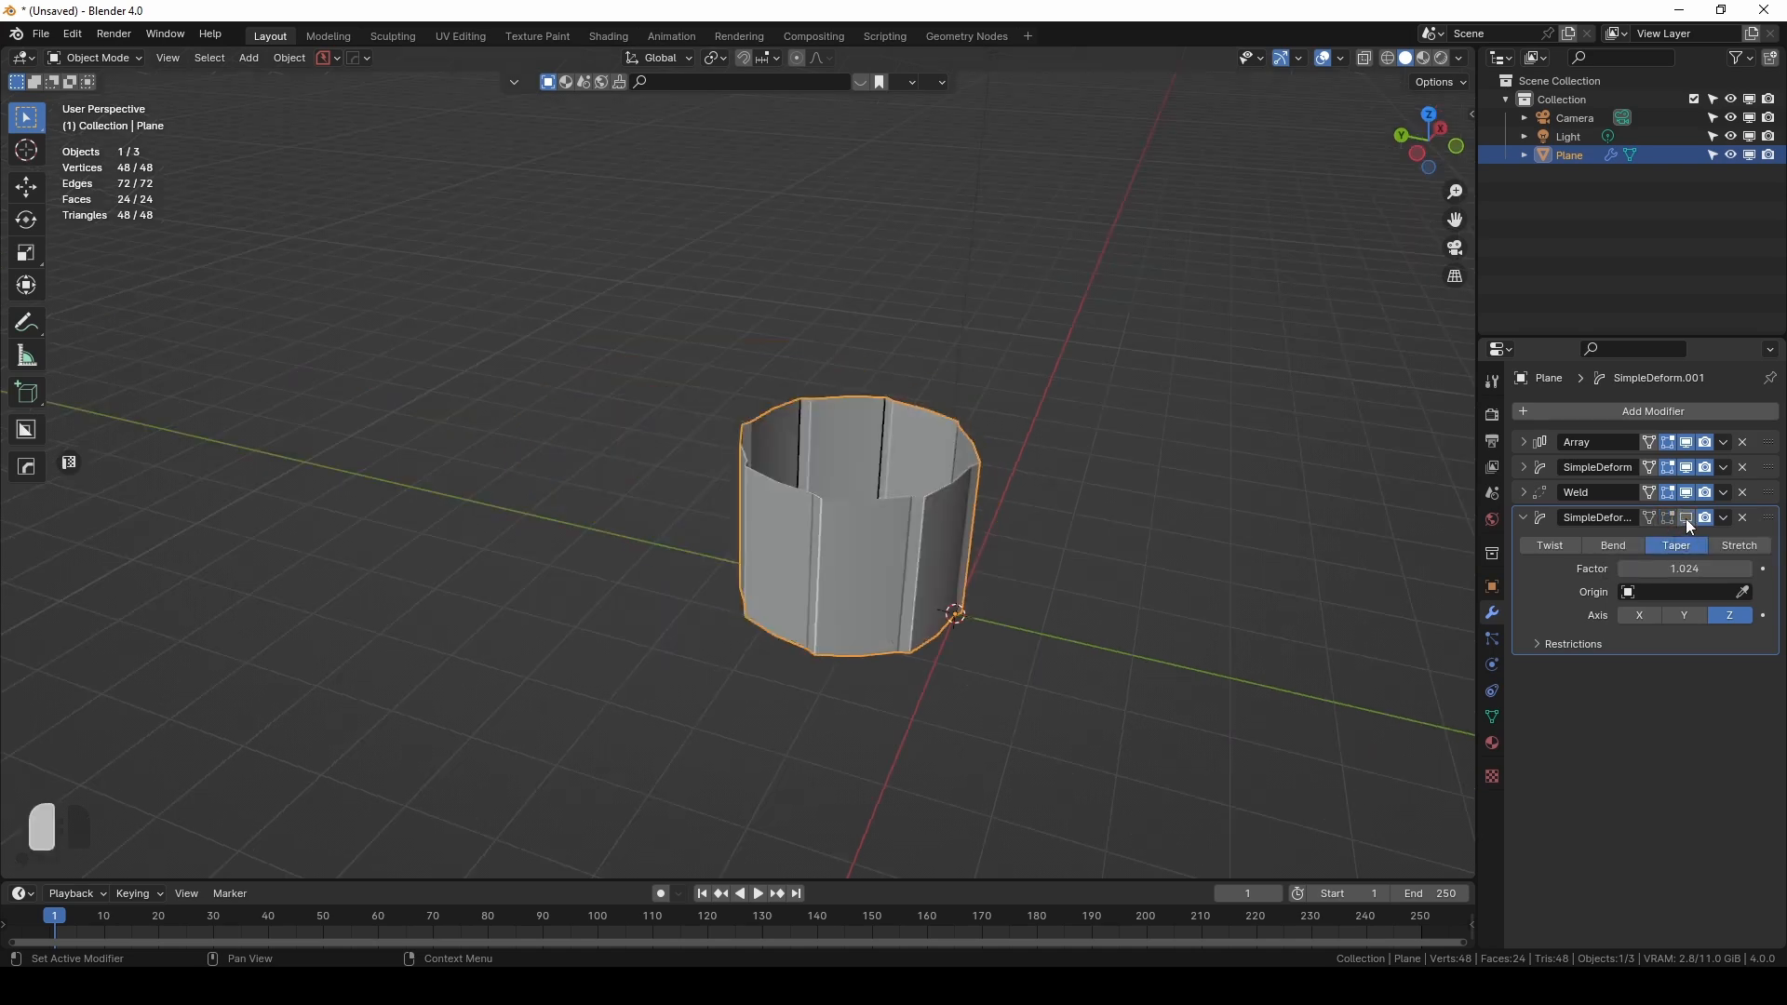
middle_drag(1153, 519, 1175, 625)
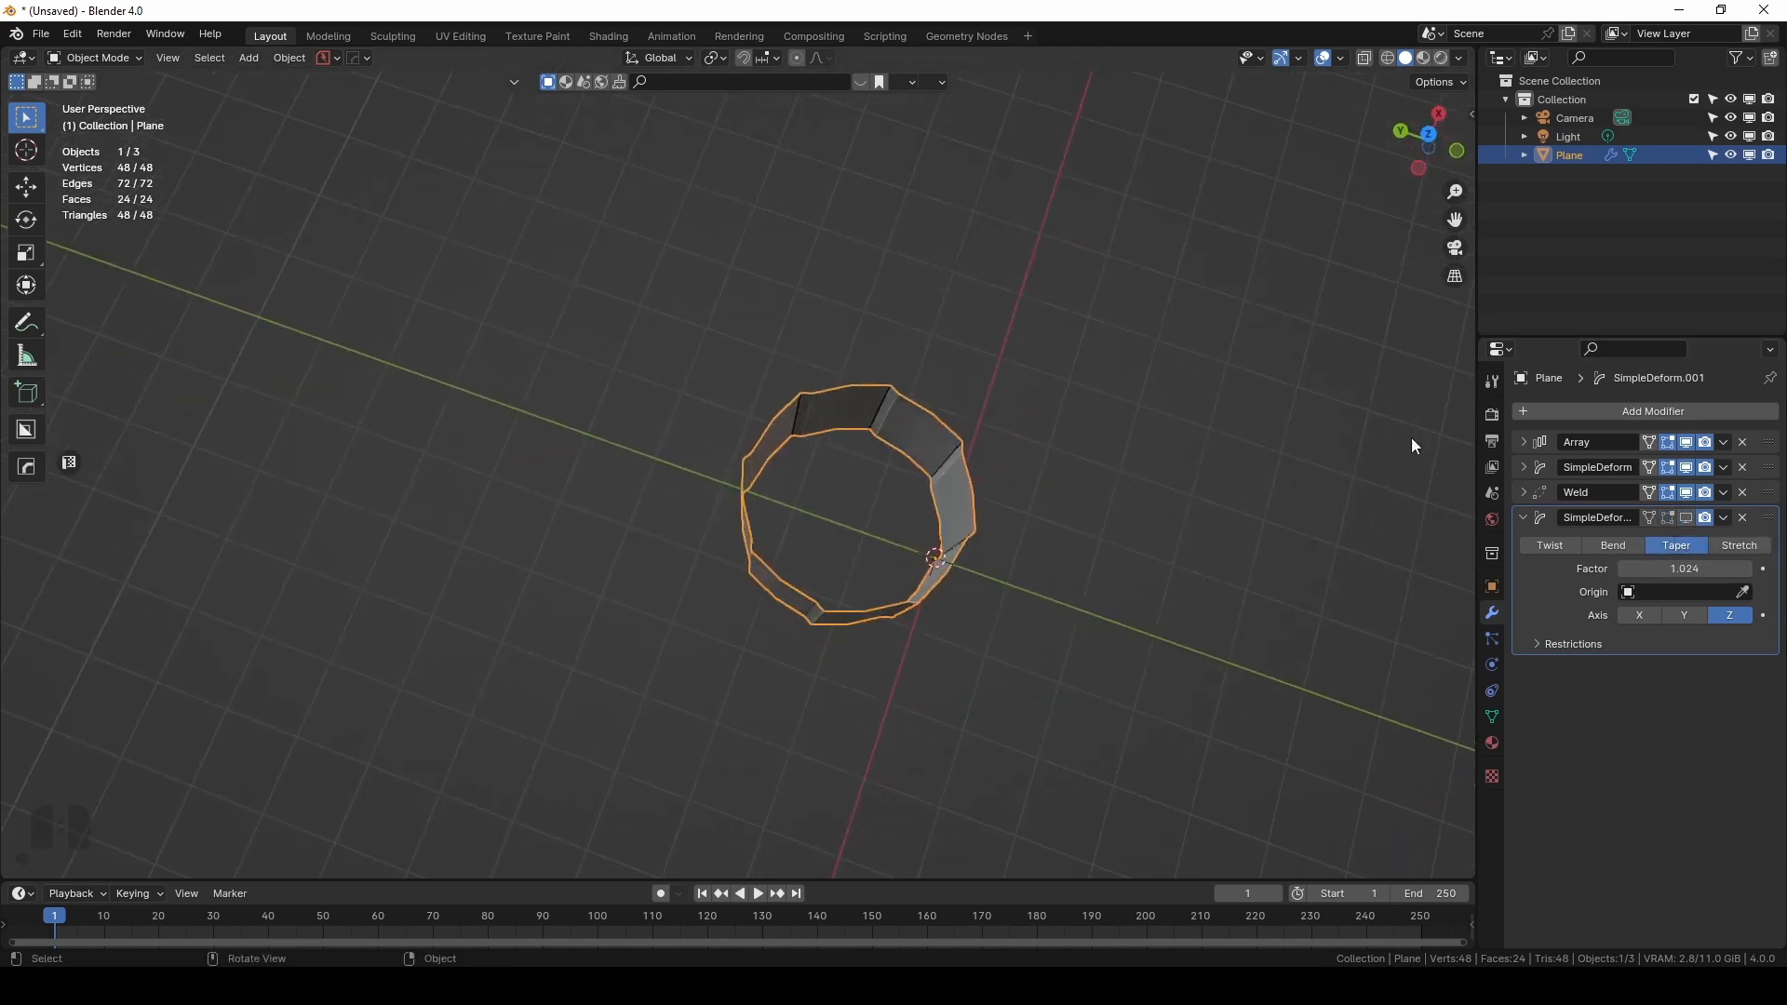
click(1544, 411)
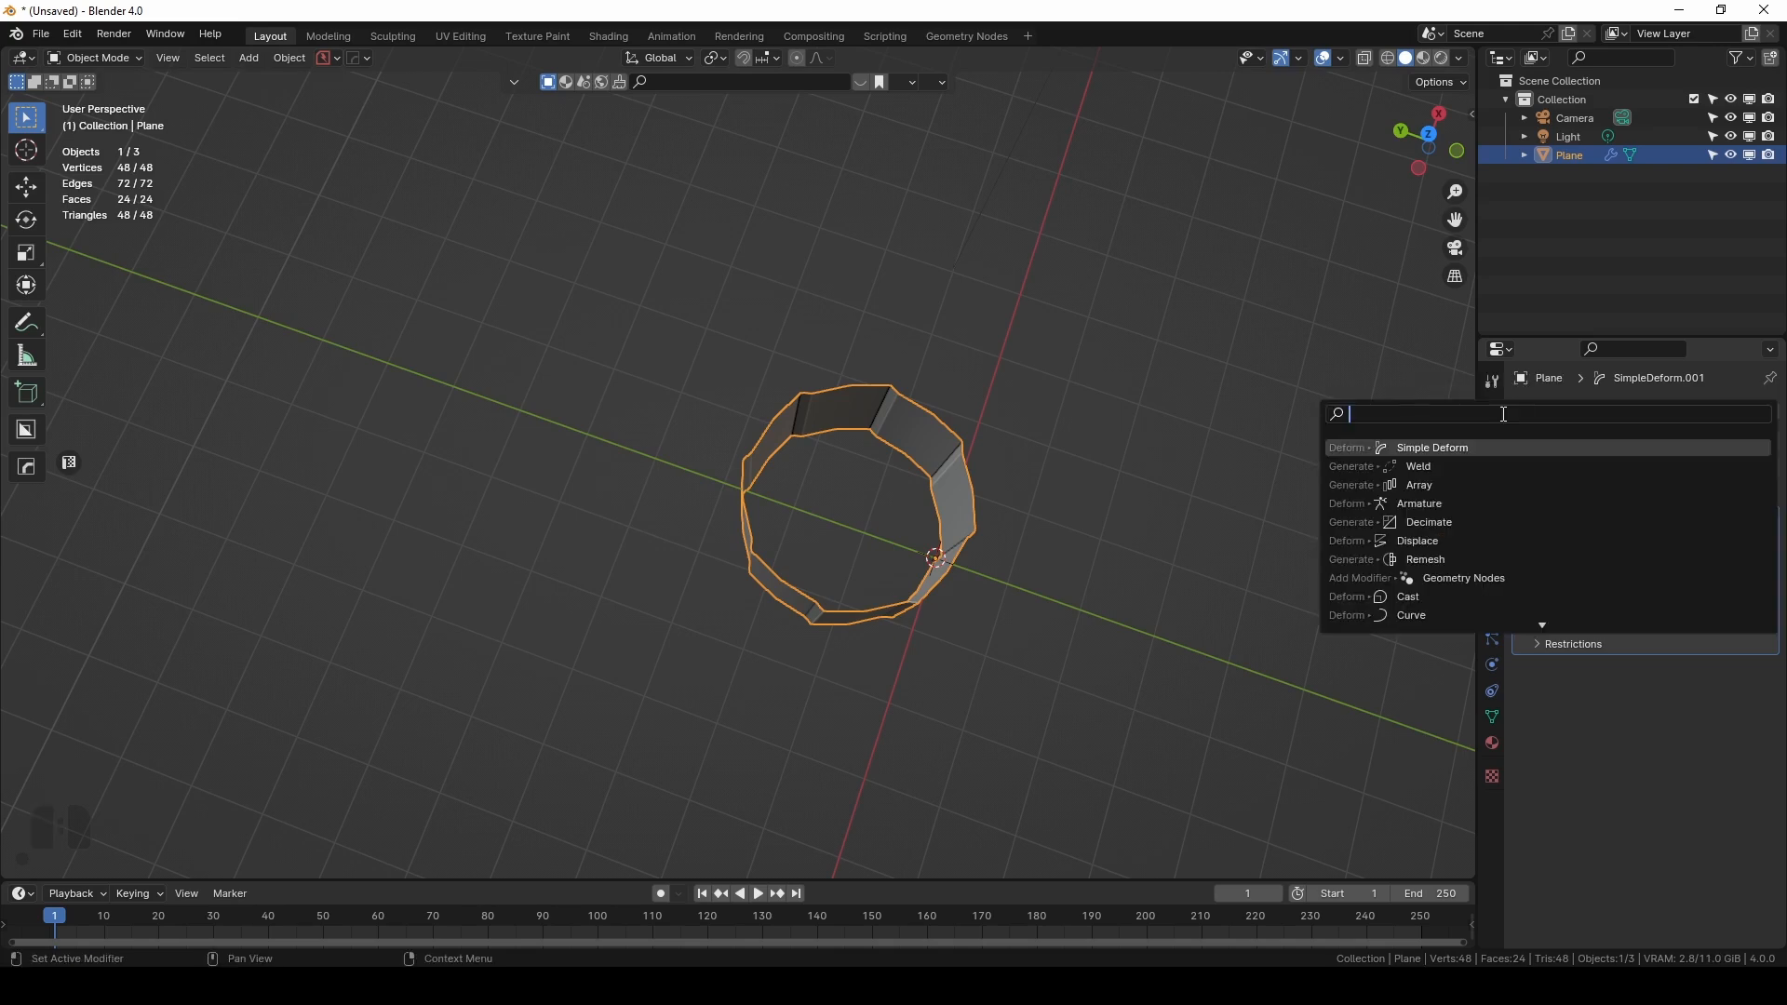
text(disp)
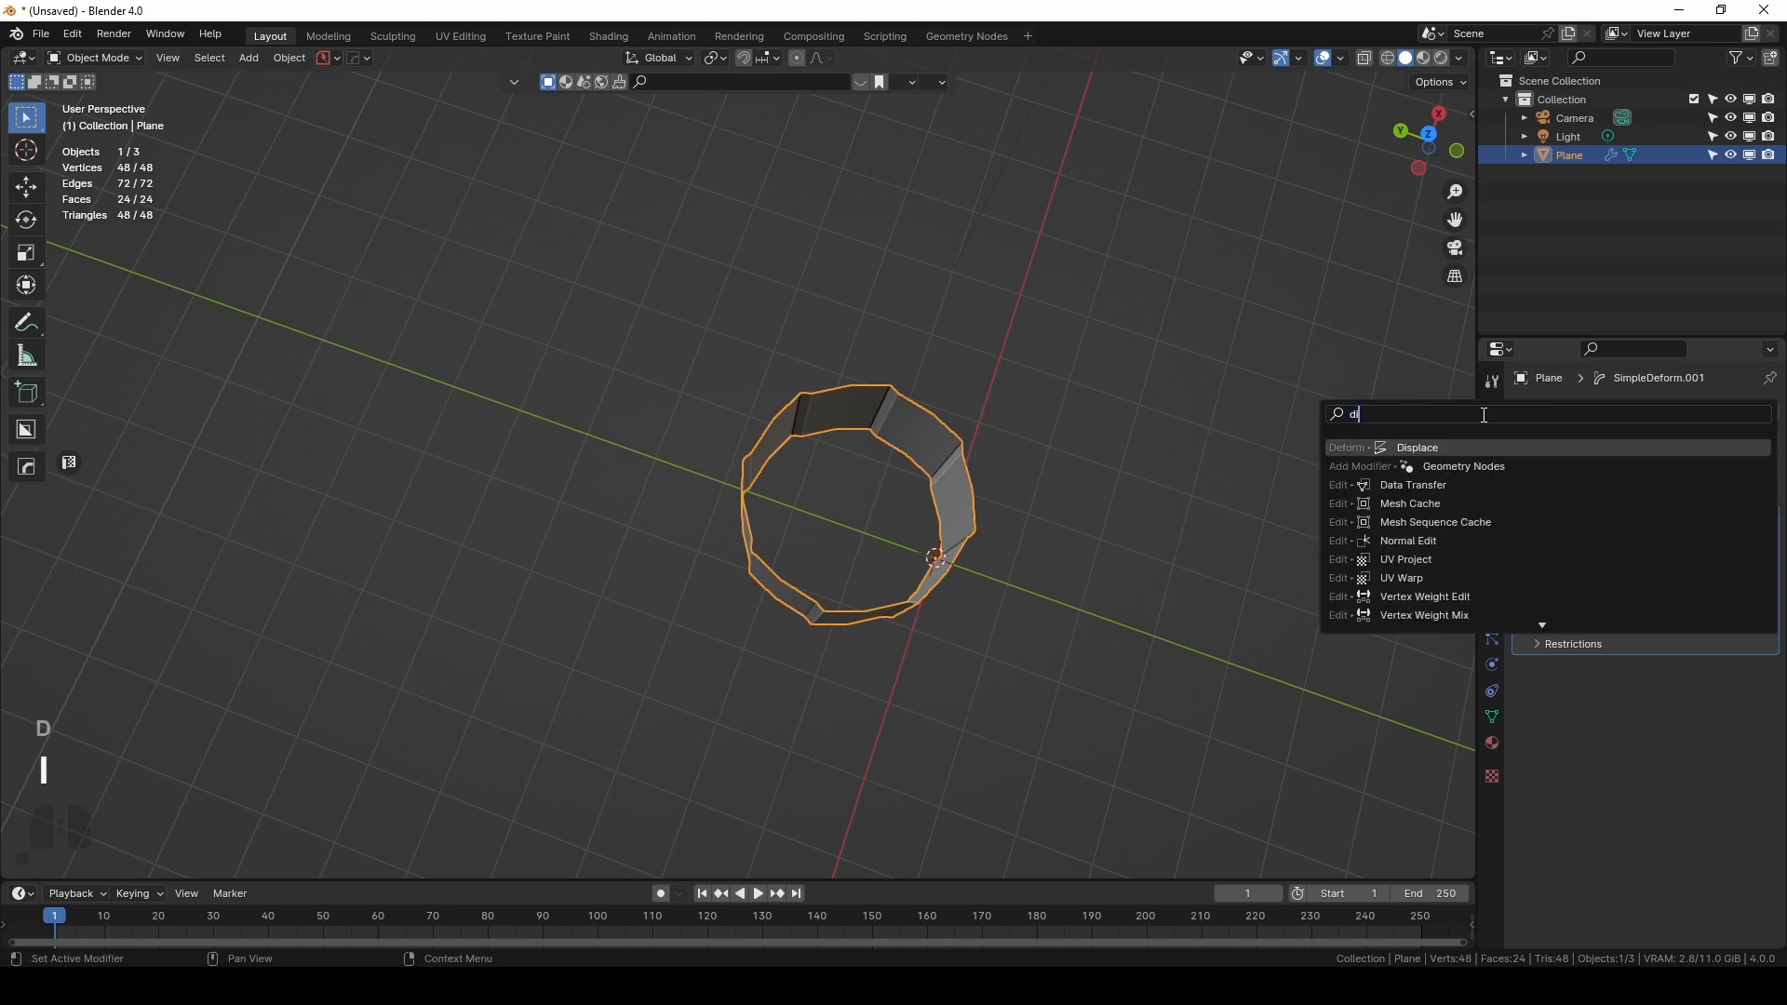
text(l)
click(1498, 448)
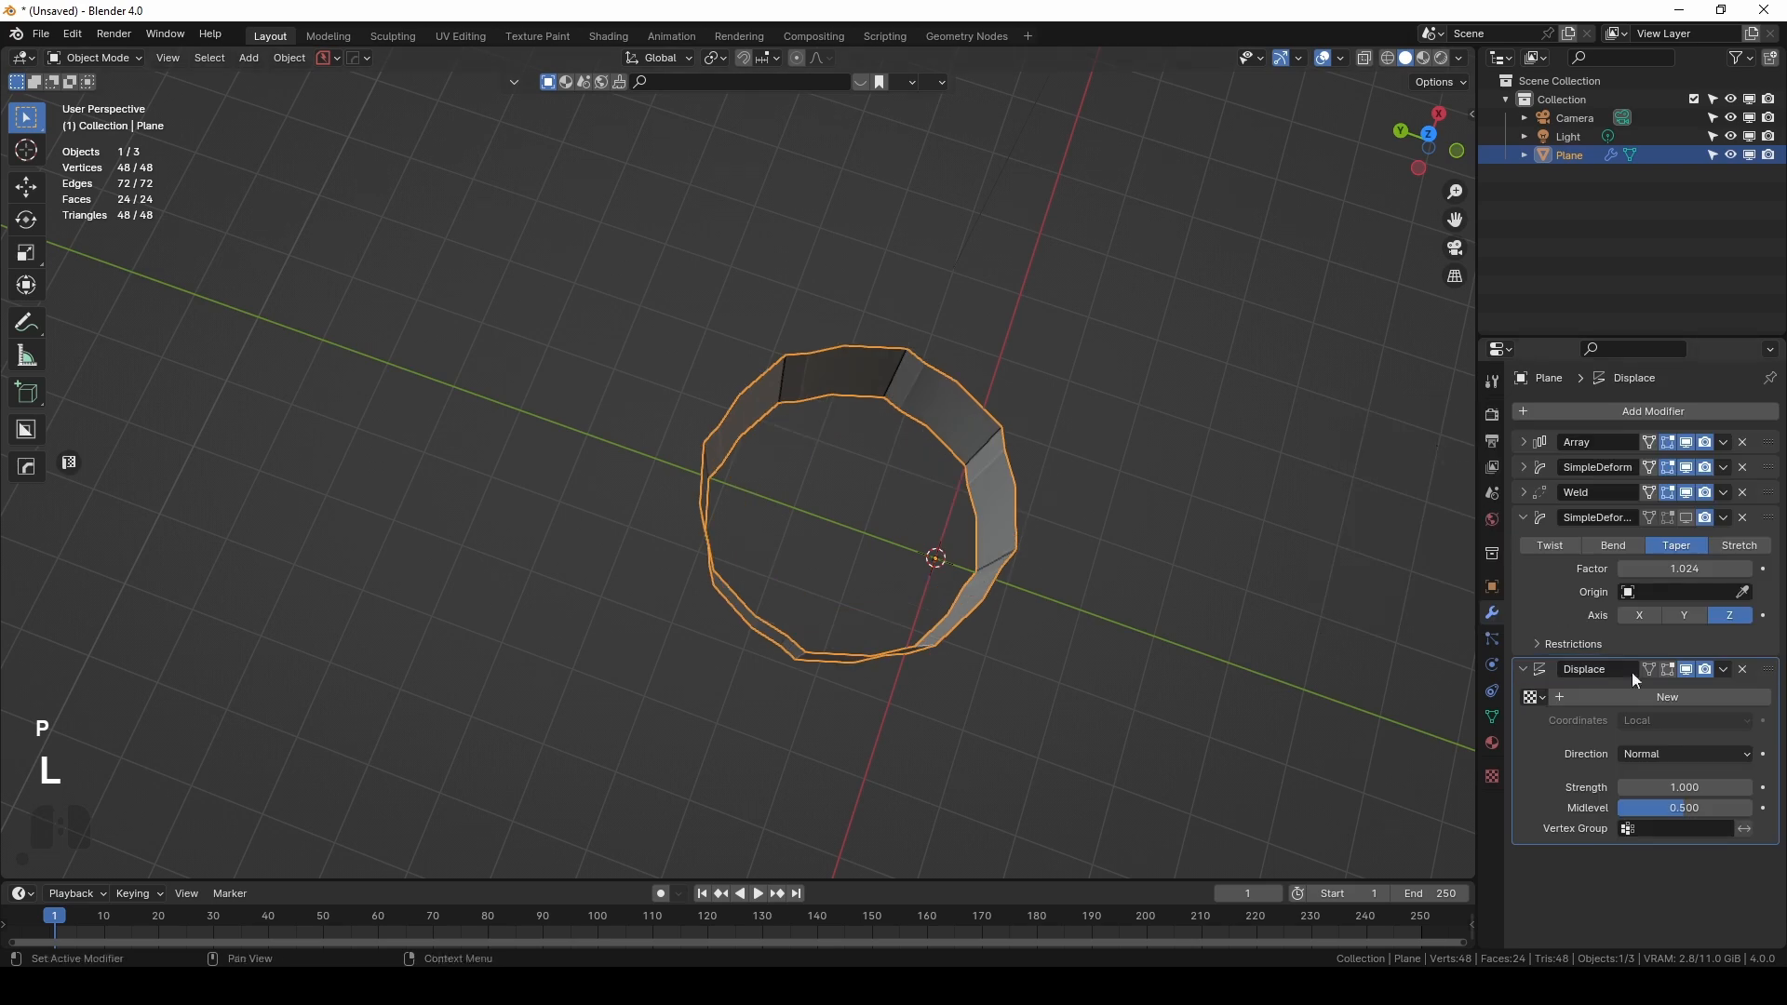
drag(1766, 672, 1744, 505)
Set the Displace modifier's direction to Y after trying X.
middle_drag(1008, 583, 1601, 614)
click(1685, 605)
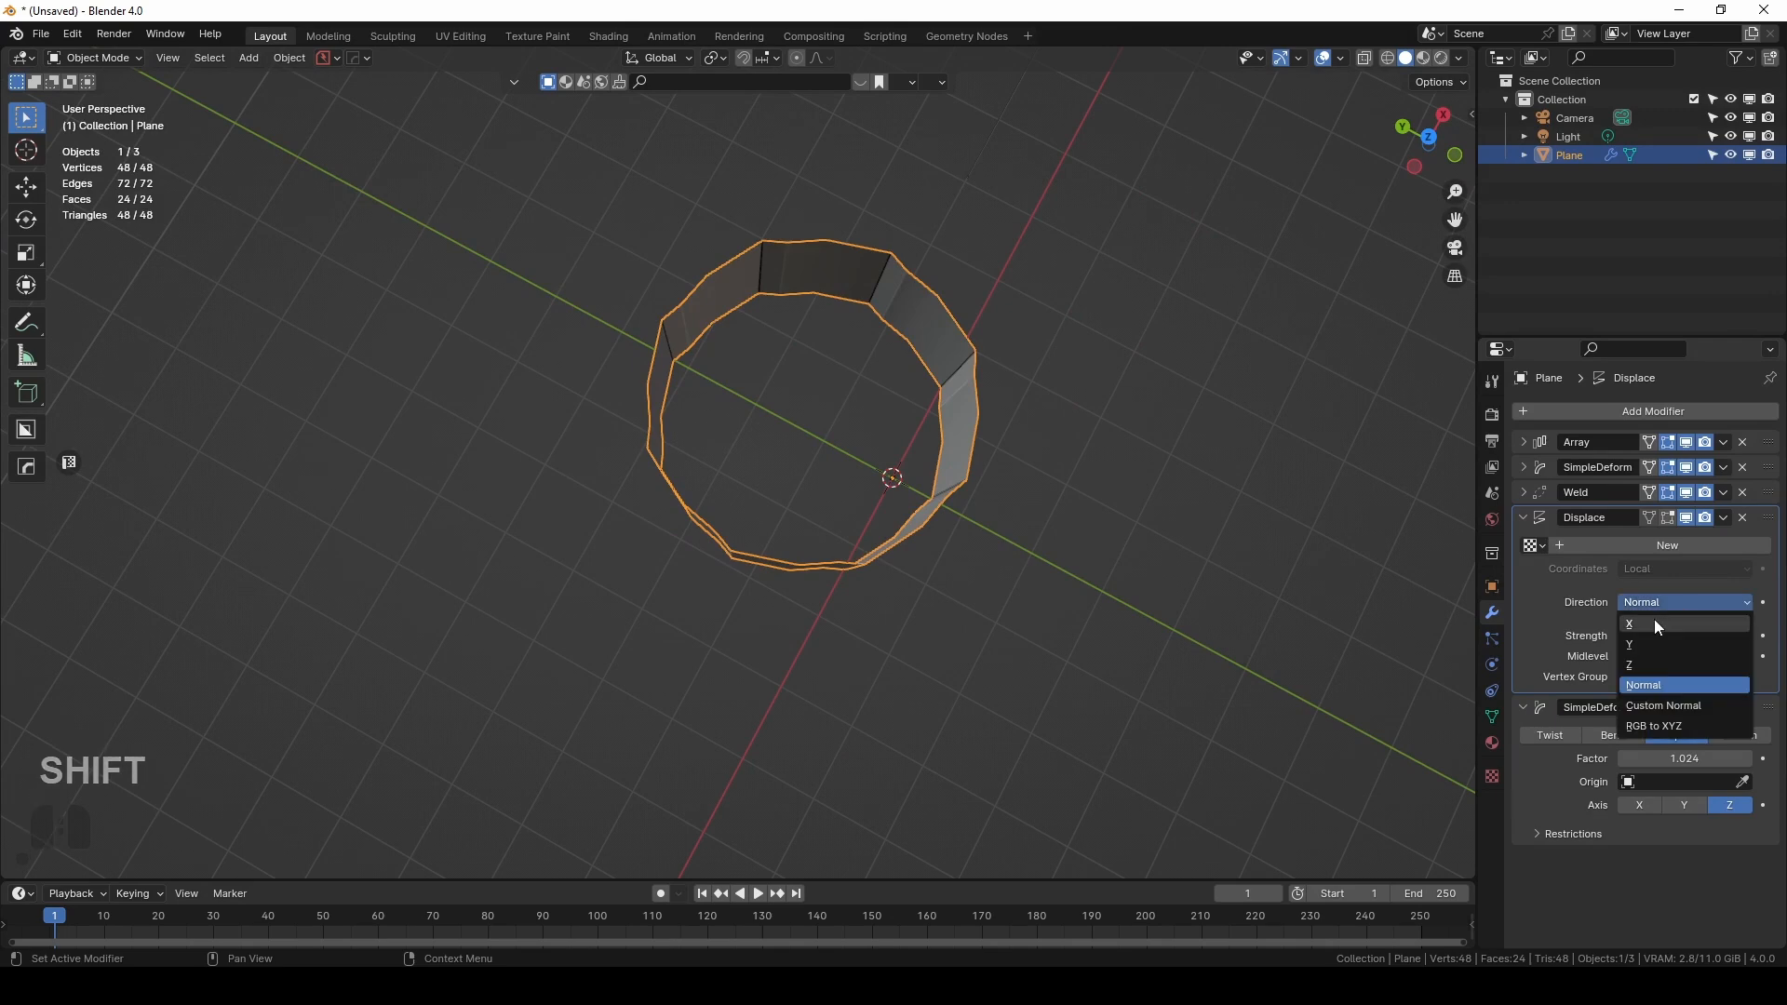
click(1644, 623)
drag(1685, 656, 1587, 656)
right_click(1641, 655)
click(1645, 600)
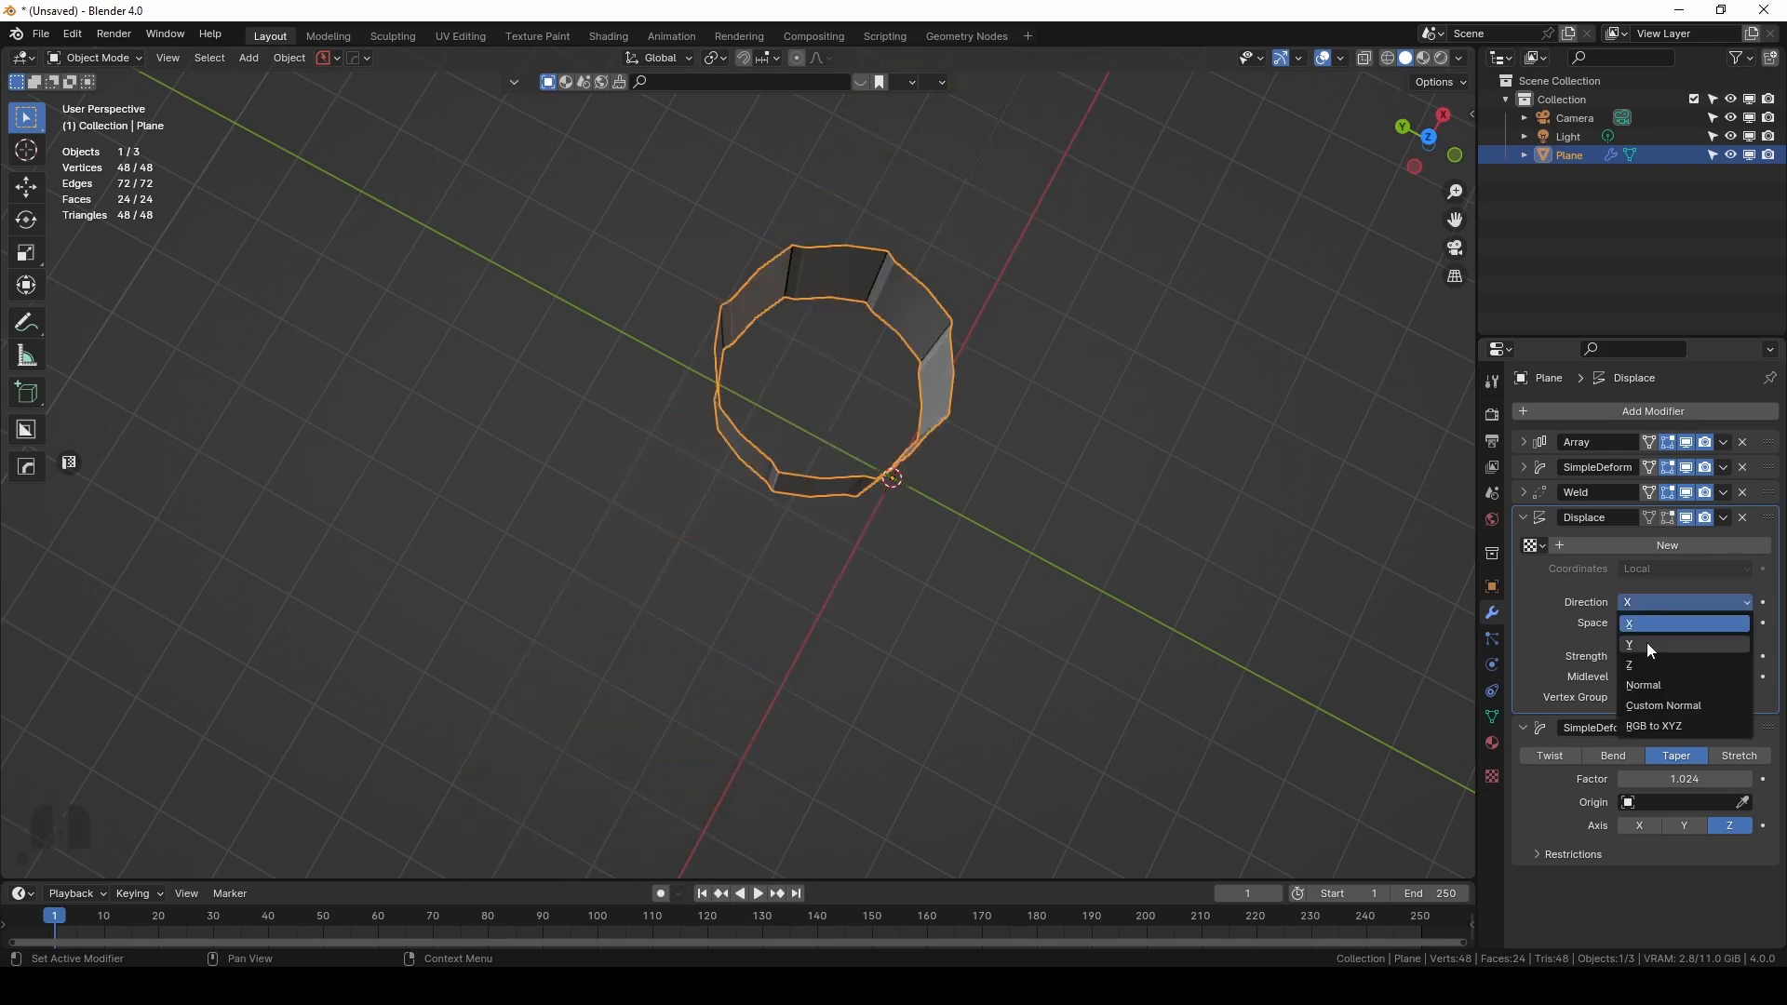
click(1645, 642)
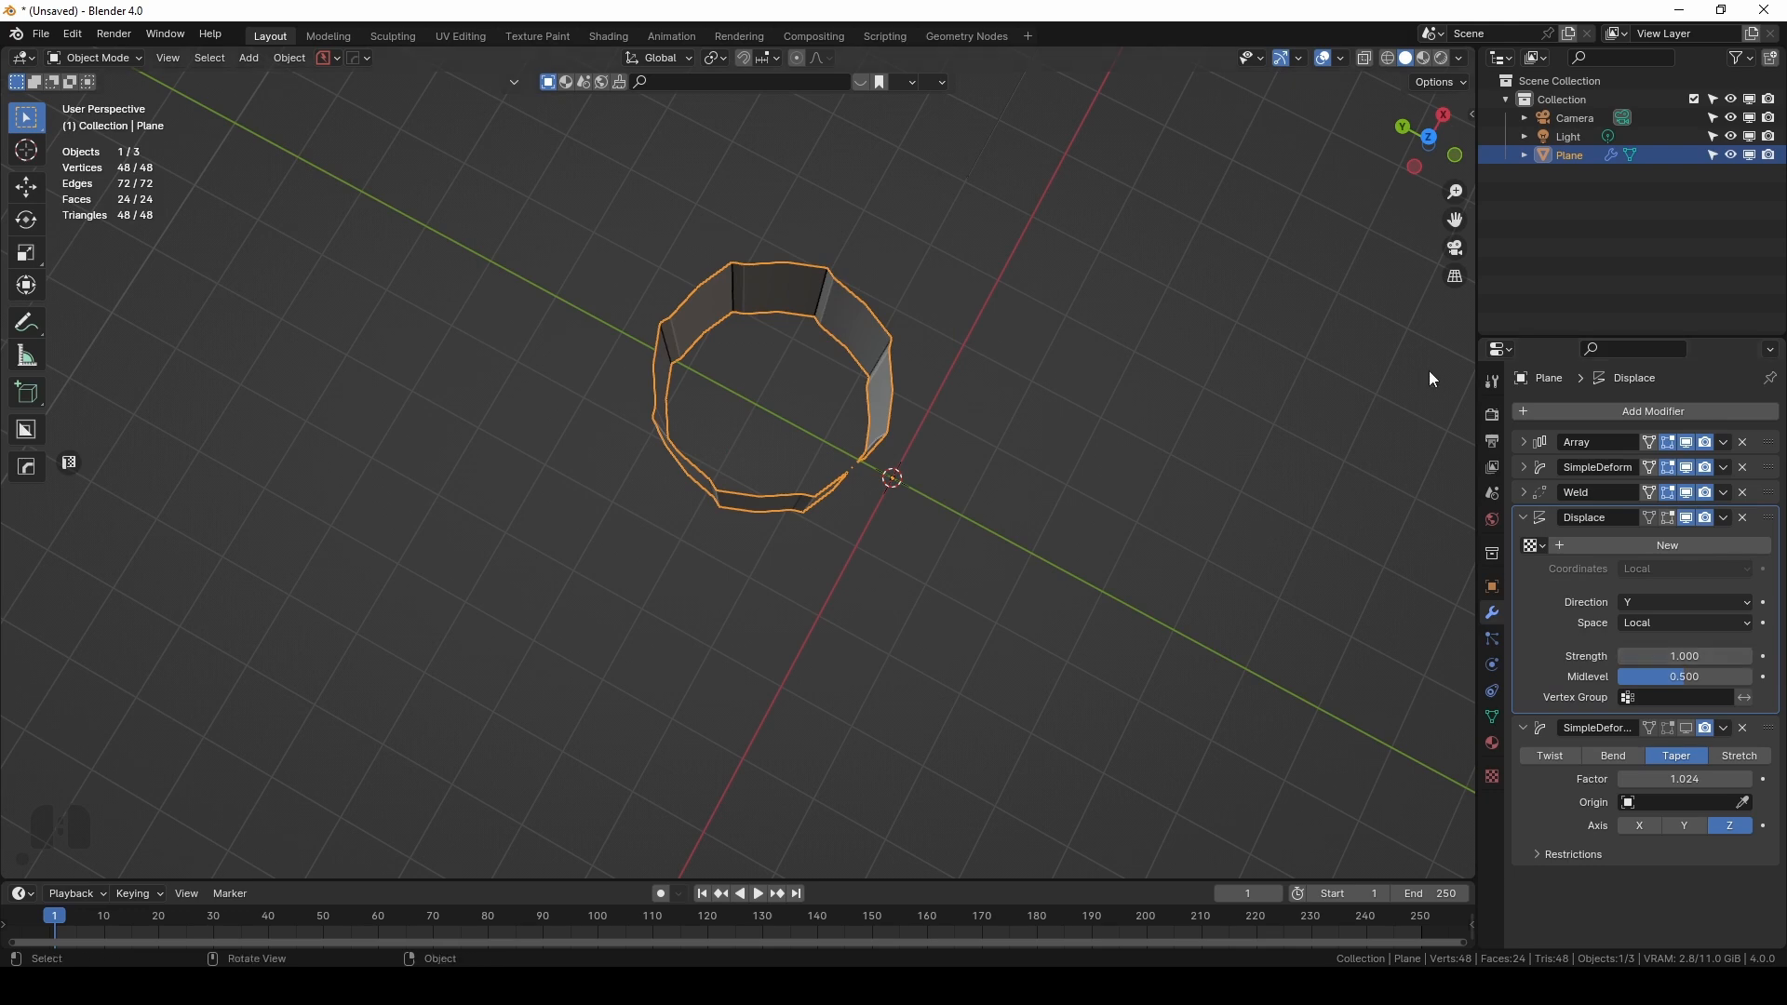
Copy the ring's Y dimension into the Displace strength as 2.79004 to centre the ring on the origin.
middle_drag(1316, 424, 1236, 421)
key(n)
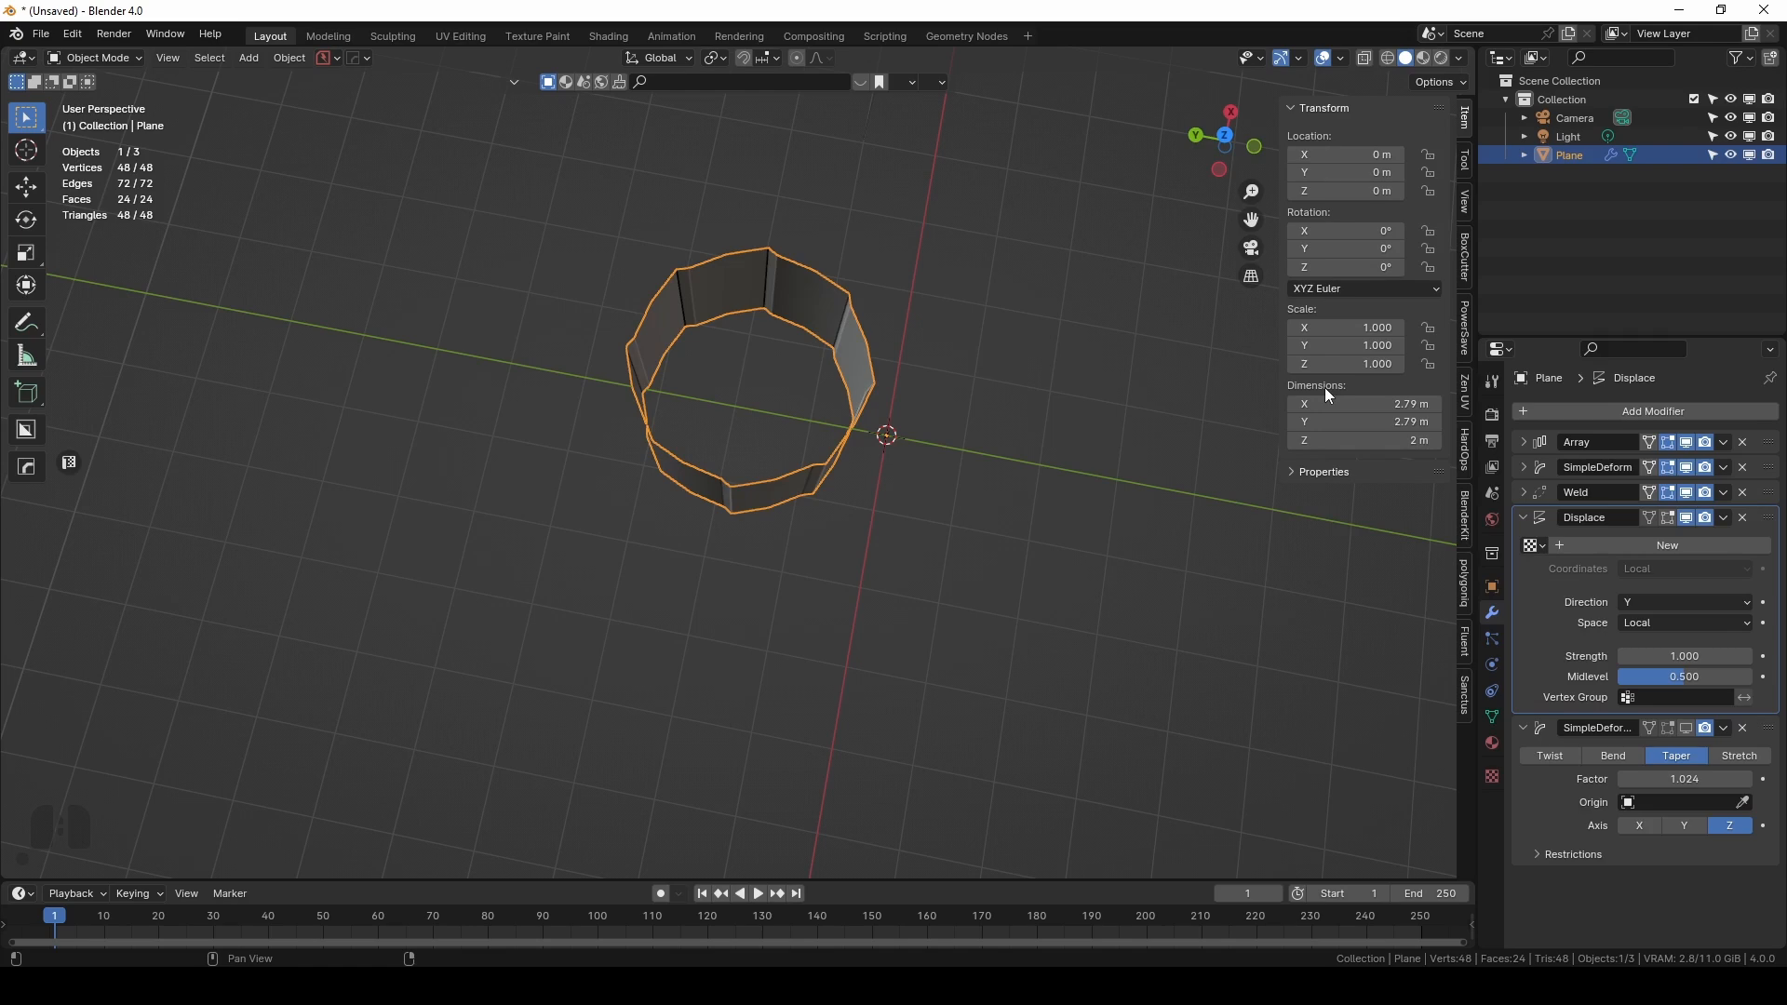
click(1337, 422)
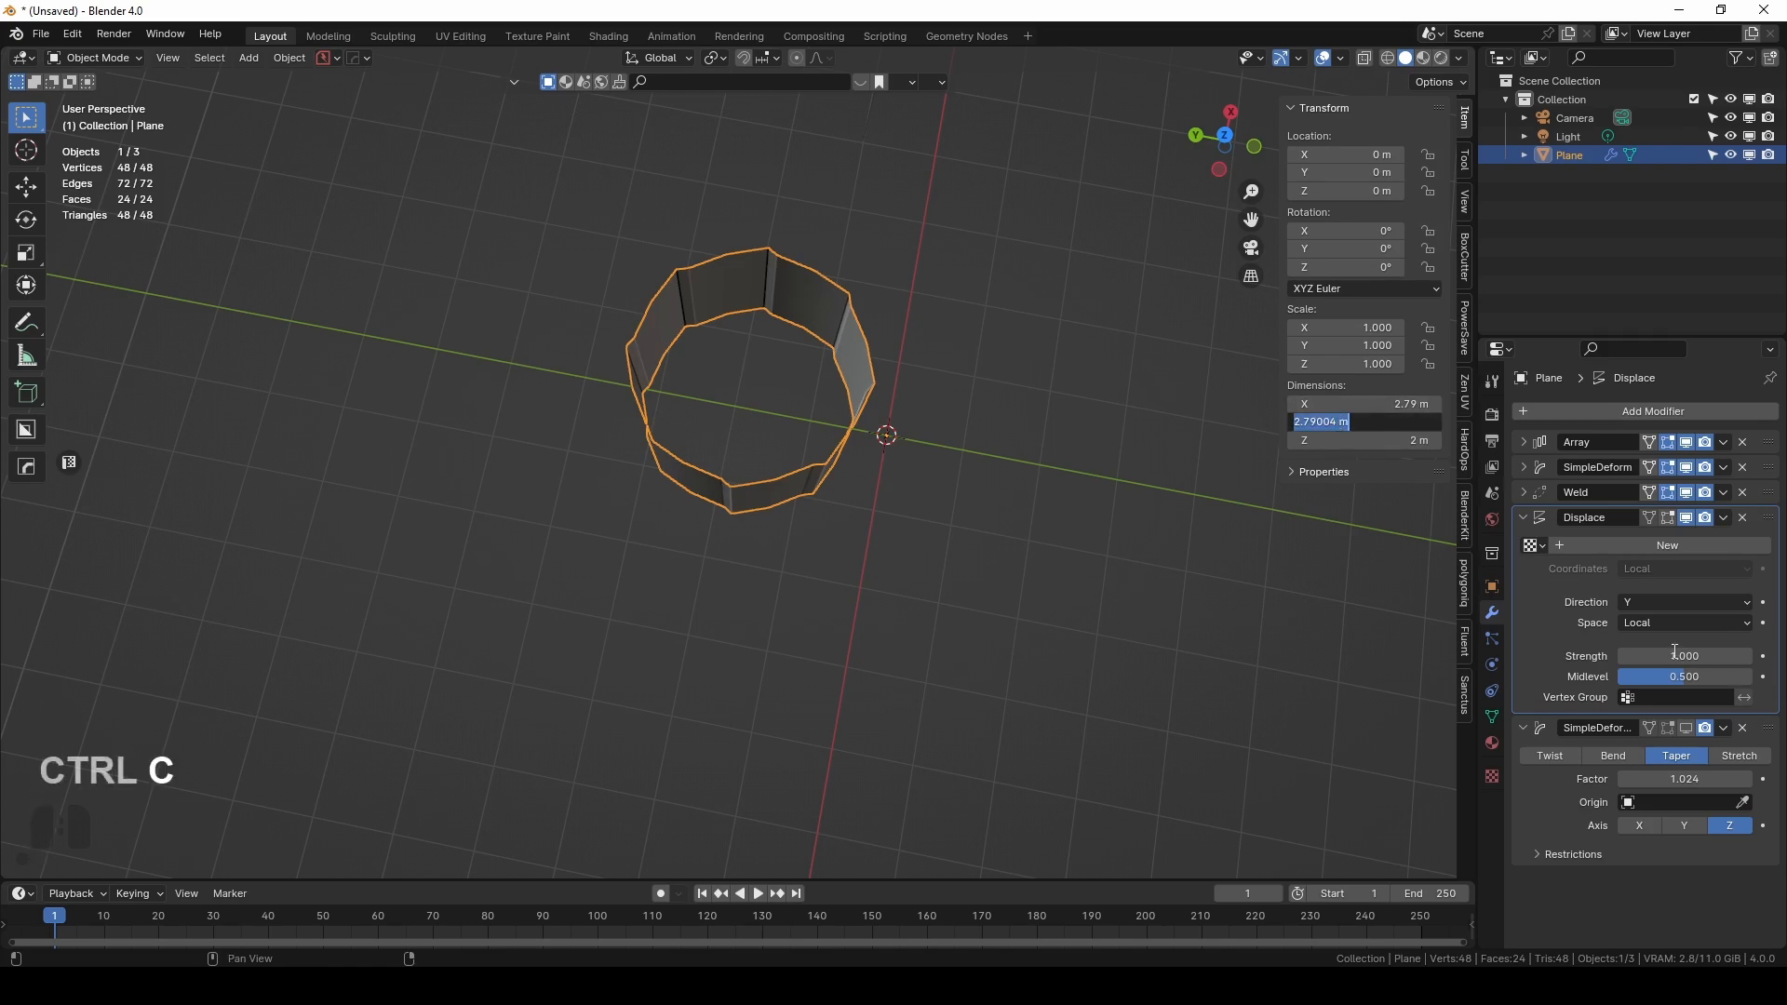
click(1629, 635)
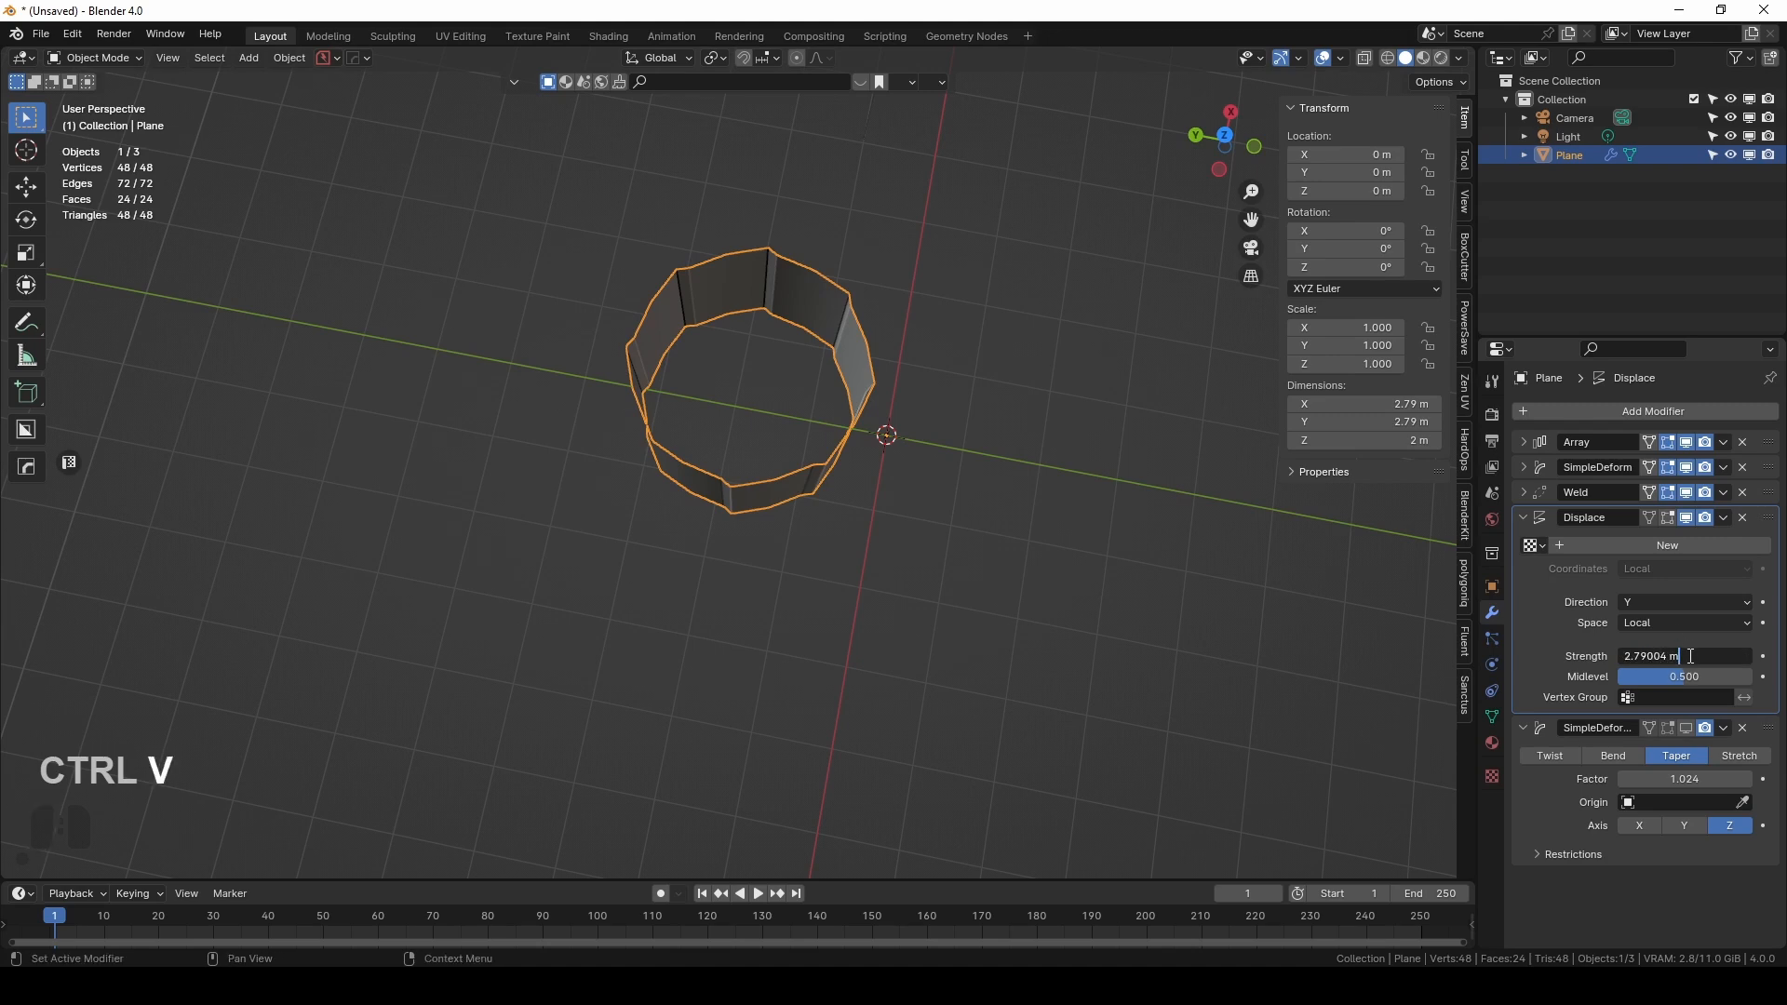
key(BackSpace)
key(BackSpace)
key(Return)
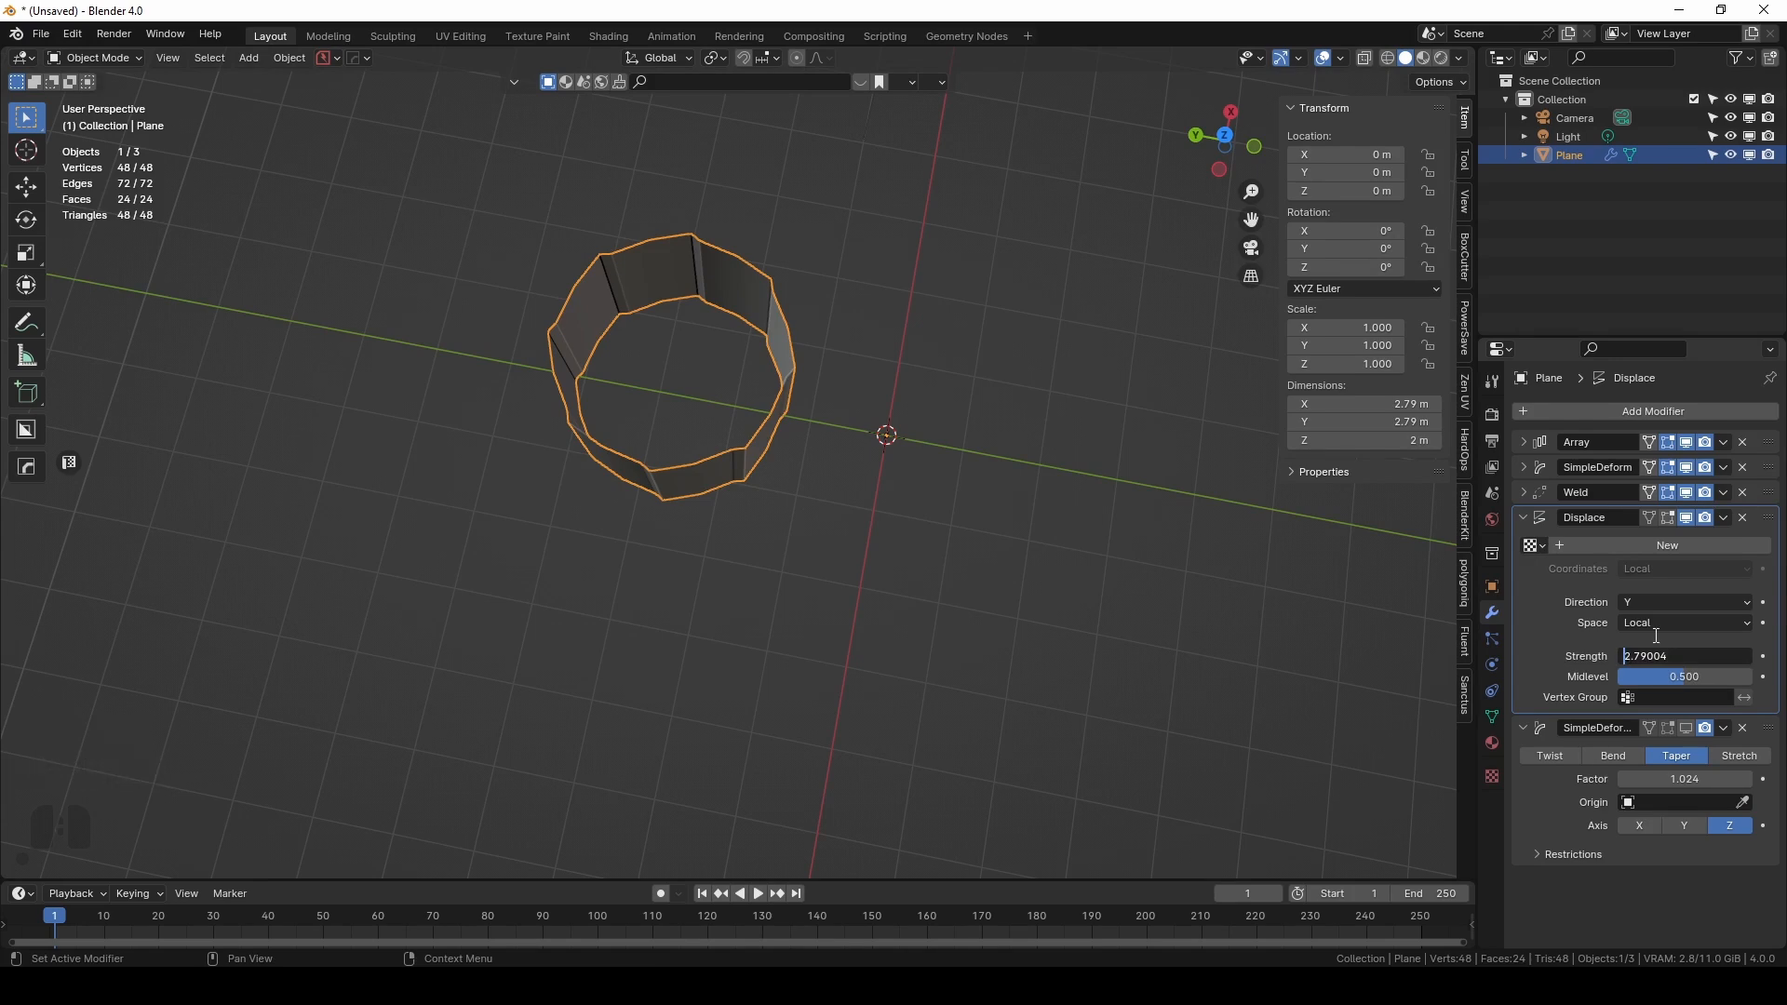
key(Return)
key(KP_7)
middle_drag(882, 550, 942, 415)
Show the taper modifier in the viewport again and set its factor to about 0.651.
click(1523, 517)
middle_drag(981, 568, 805, 553)
click(1685, 543)
shift+drag(1683, 594, 1607, 595)
middle_drag(806, 467, 840, 506)
middle_drag(822, 633, 827, 577)
Inspect the base panel against the tapered ring in Edit Mode, and return to Object Mode.
key(Tab)
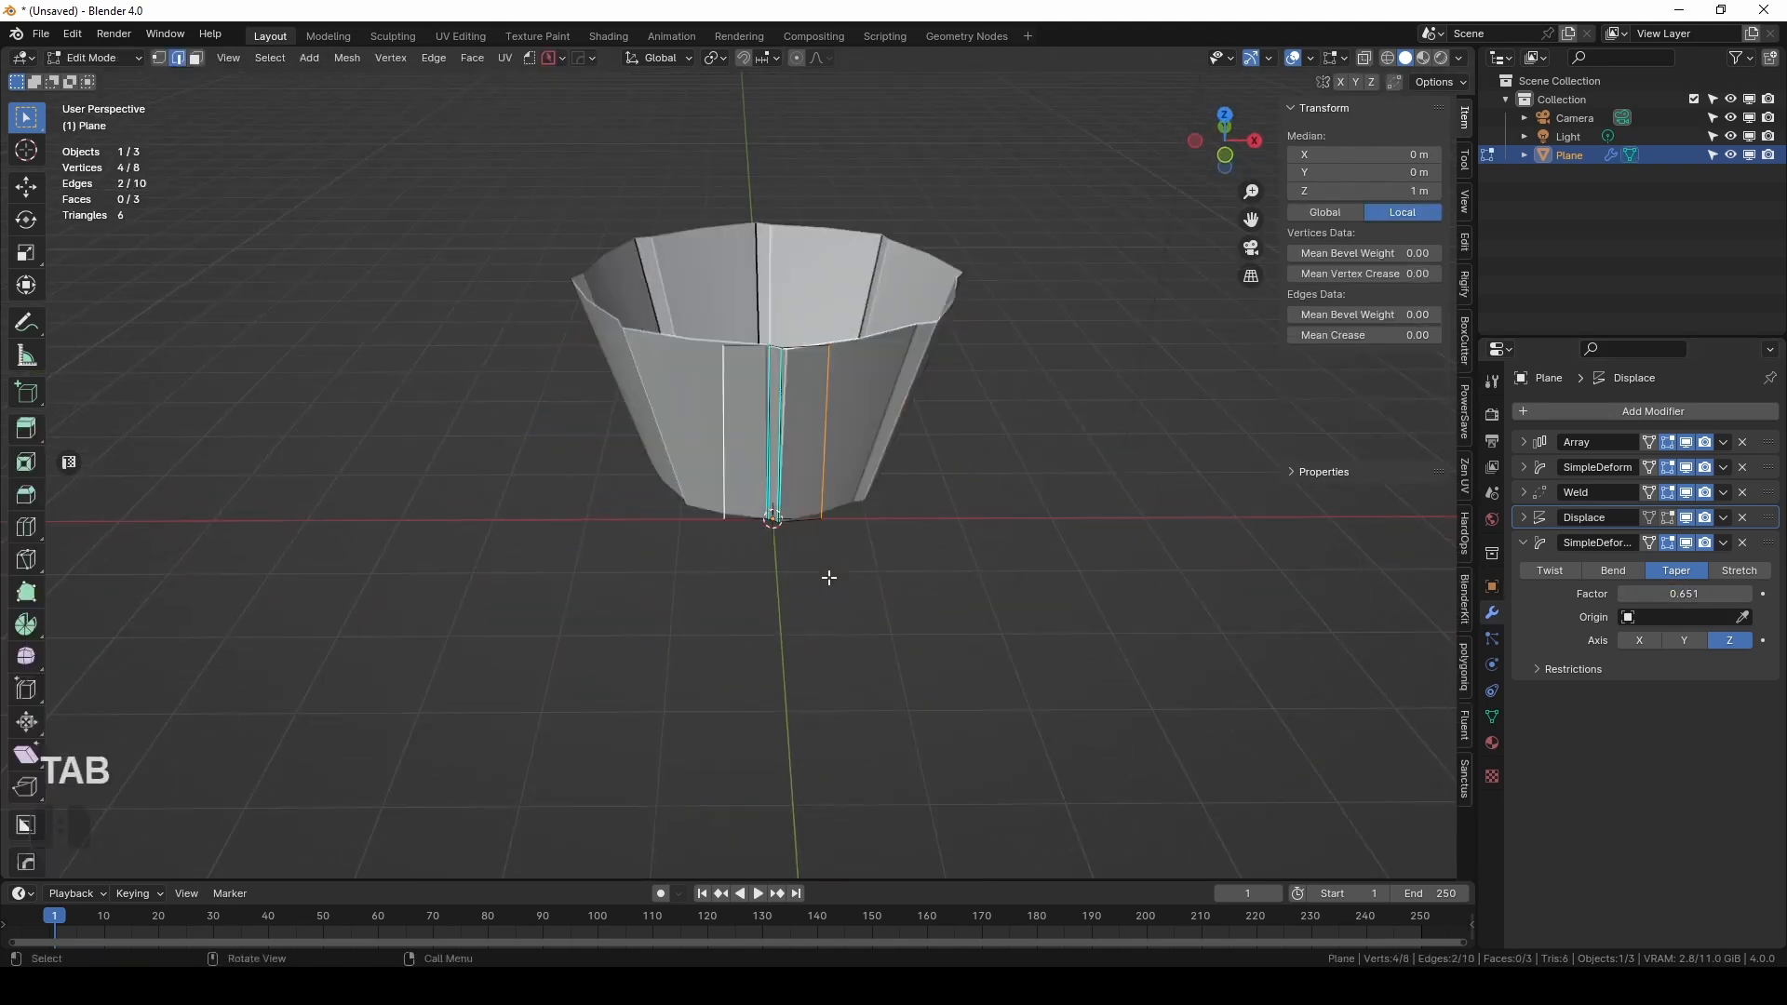
middle_drag(786, 448, 785, 534)
scroll(776, 358, up, 2)
scroll(774, 467, up, 2)
key(Tab)
scroll(765, 508, down, 4)
shift+middle_drag(784, 535, 780, 414)
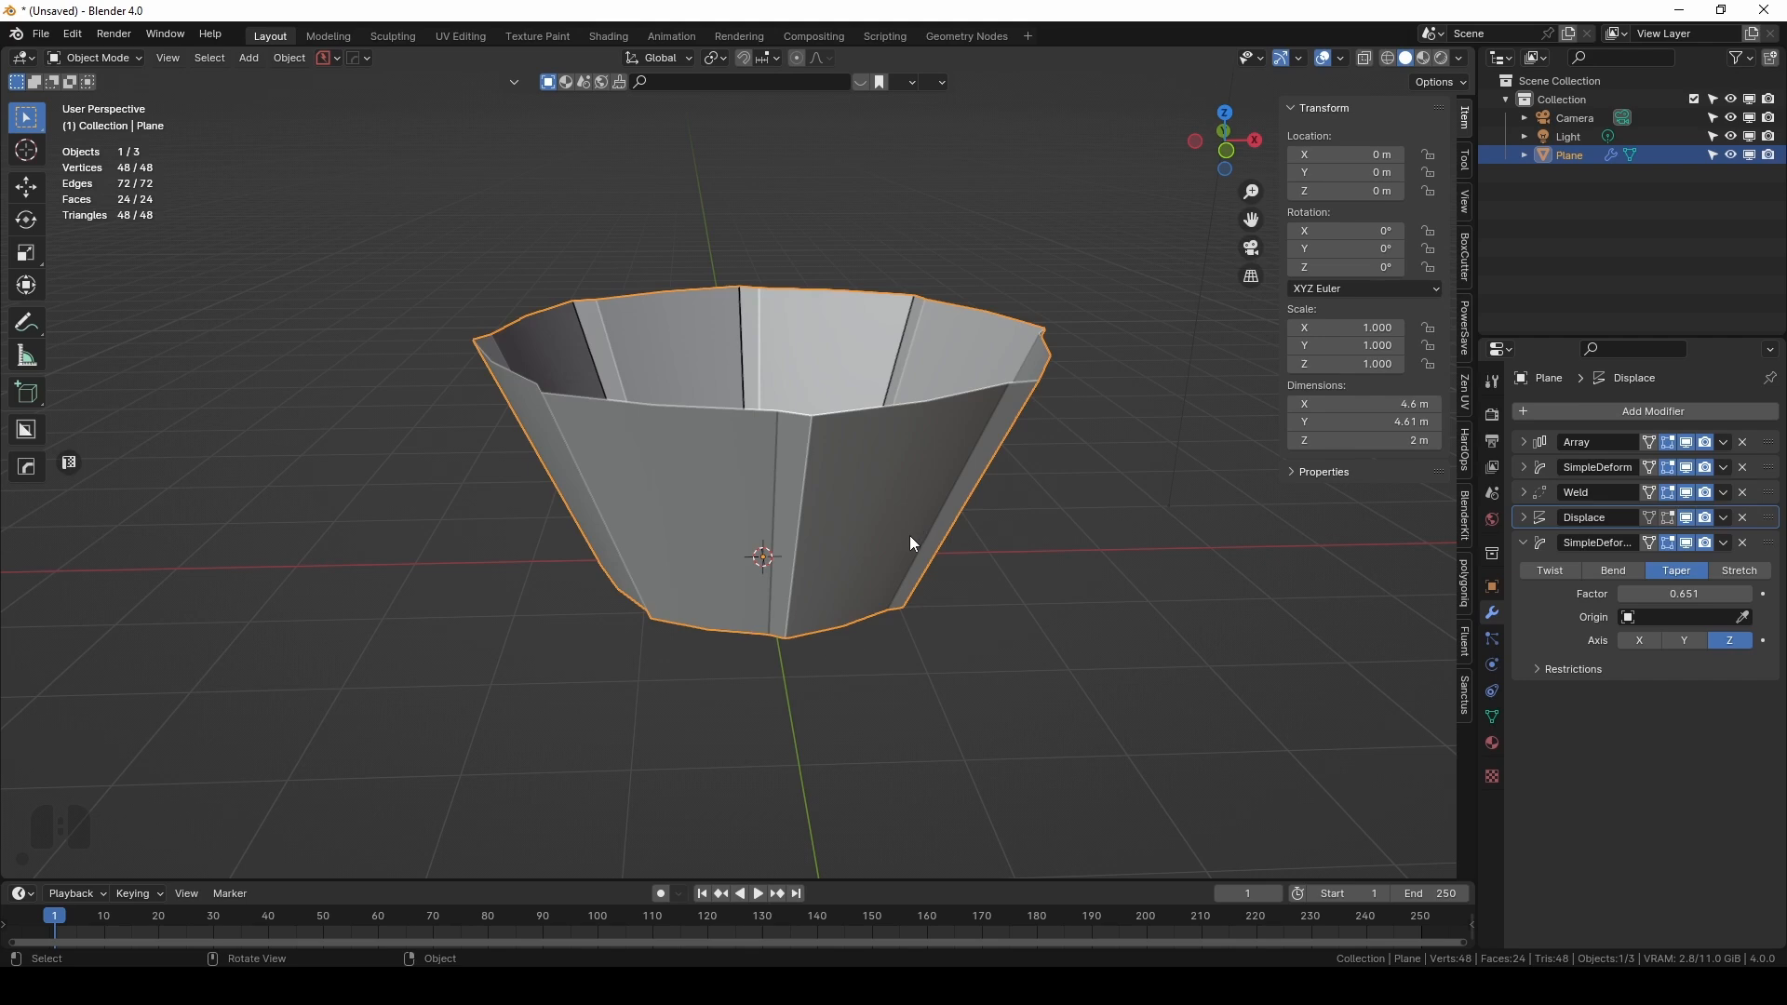
Collapse the taper modifier and add a third Simple Deform modifier at the end of the stack.
click(1524, 542)
click(1526, 408)
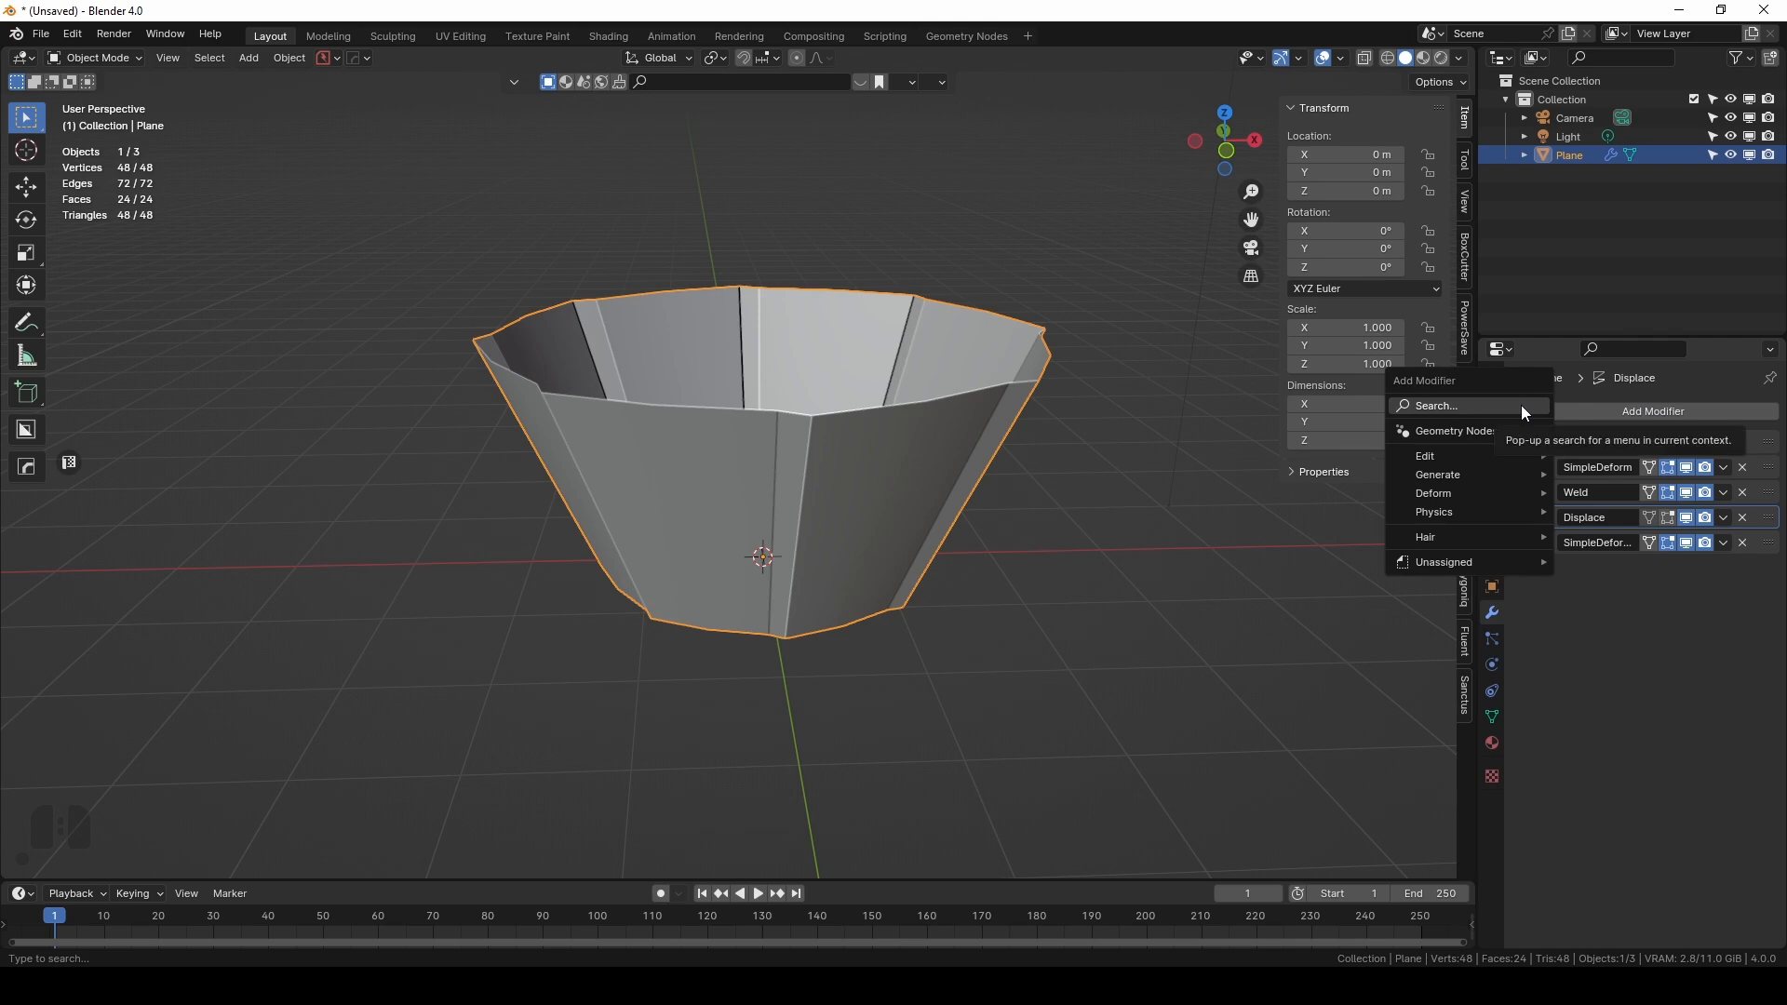
click(1520, 405)
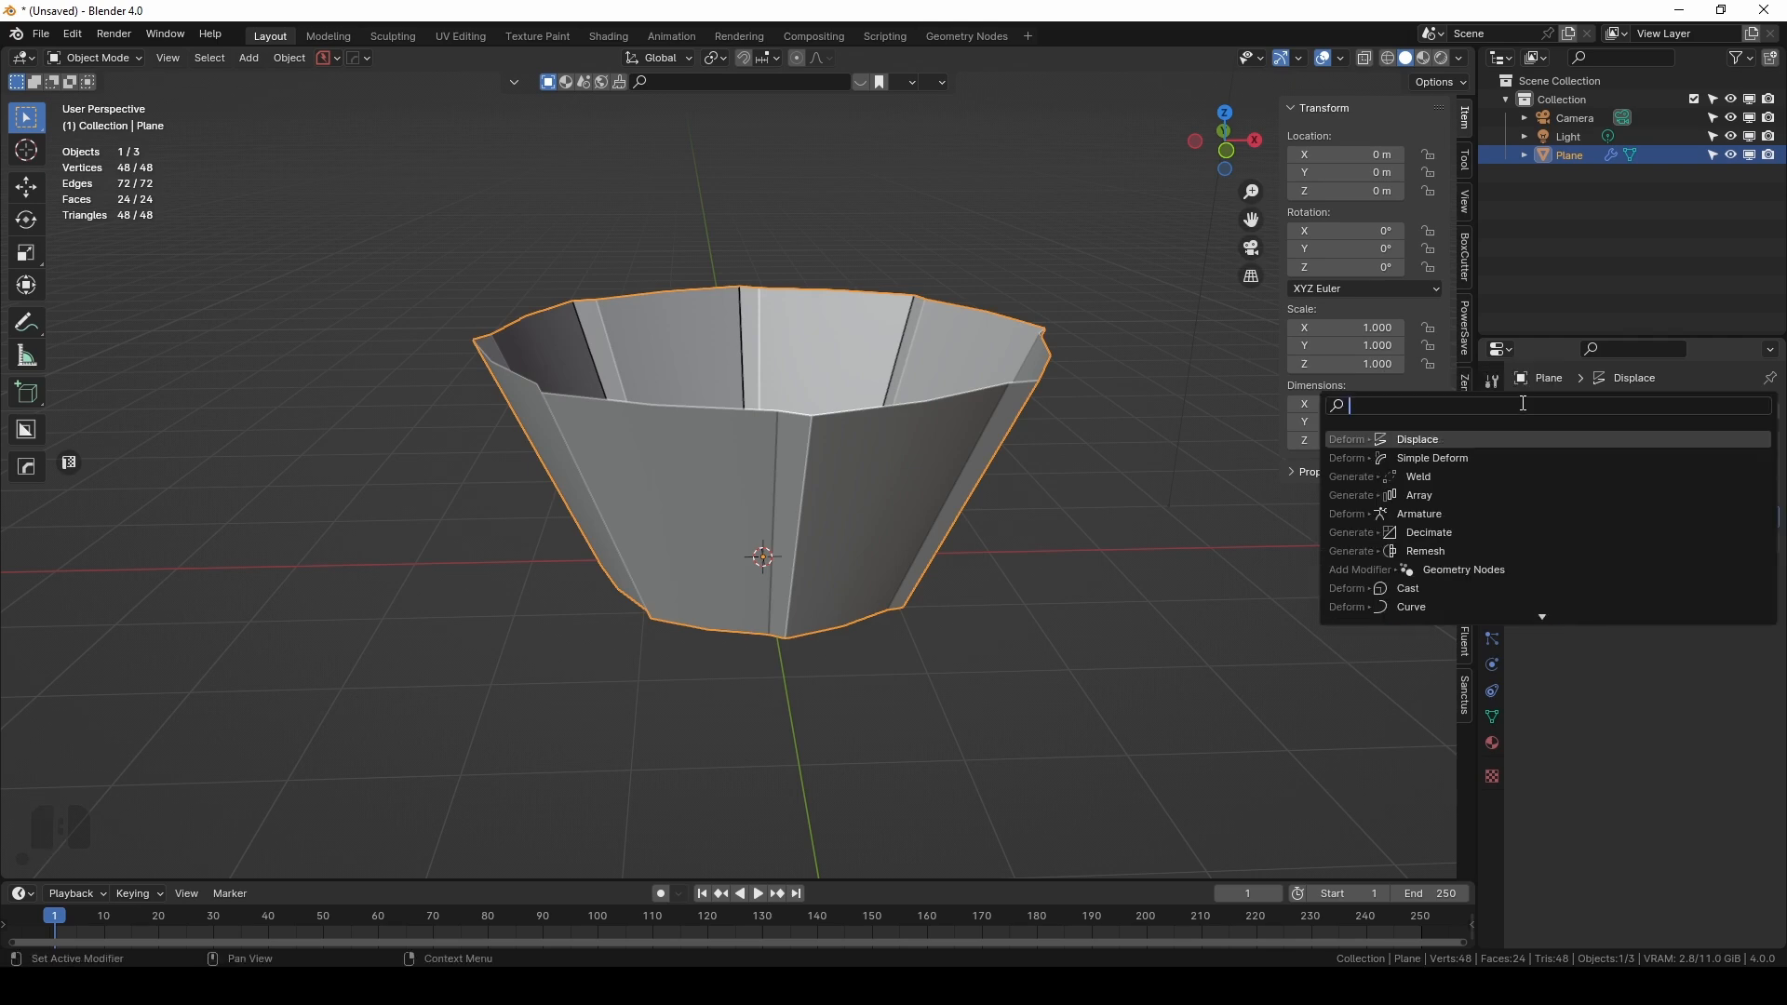
text(defo)
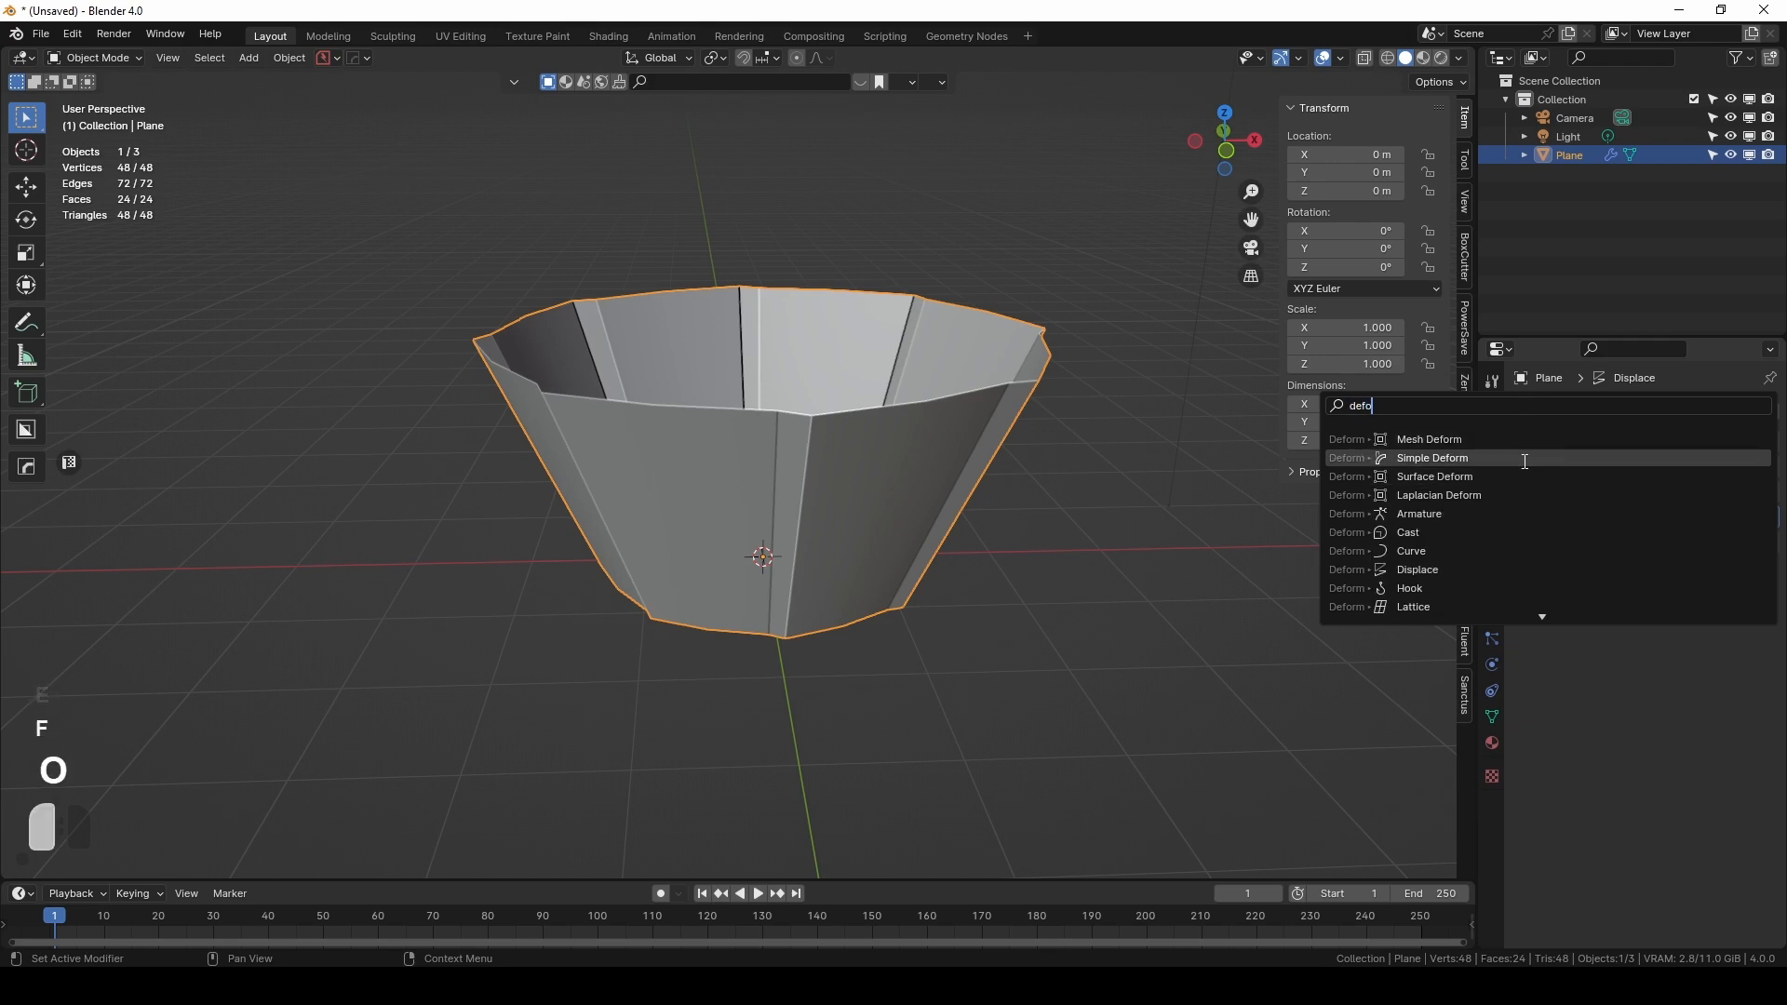
click(1525, 458)
Twist the tapered ring around the Z axis by an angle of about -63.5°.
middle_drag(917, 521, 875, 428)
click(1729, 664)
middle_drag(999, 521, 1165, 533)
drag(1667, 625, 1568, 625)
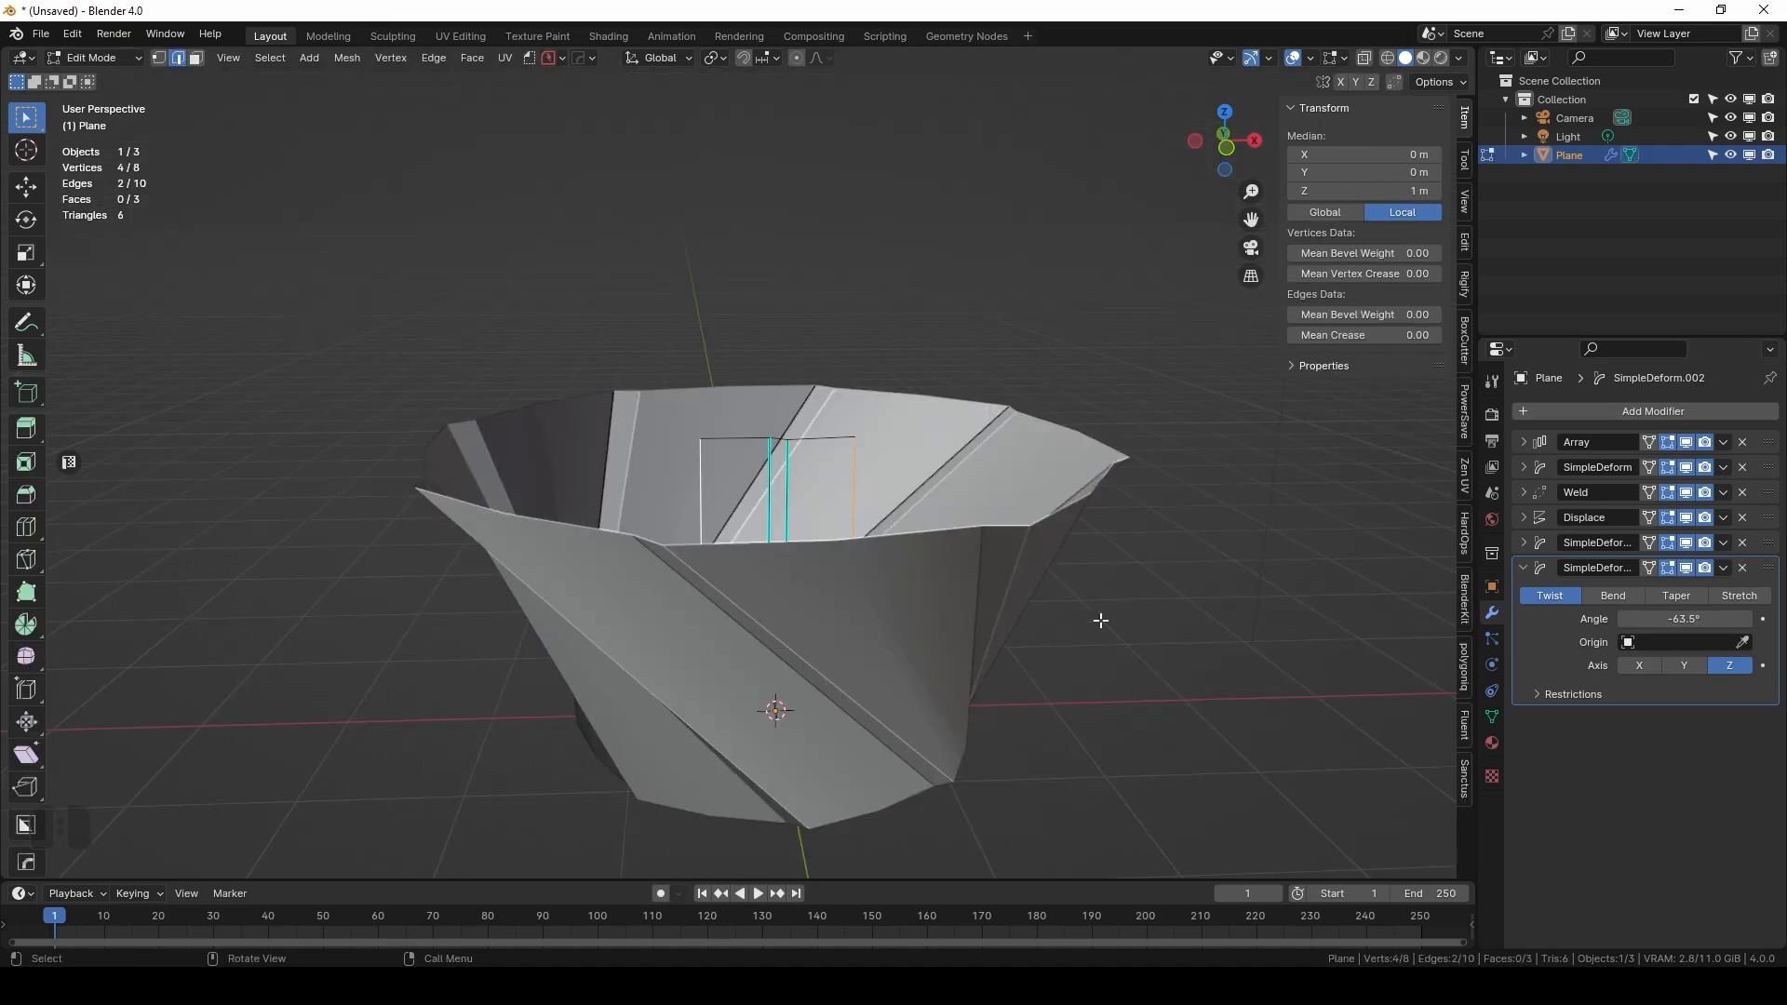
Add 19 horizontal loop cuts across the base panel in Edit Mode to smooth the twist.
middle_drag(955, 734, 919, 679)
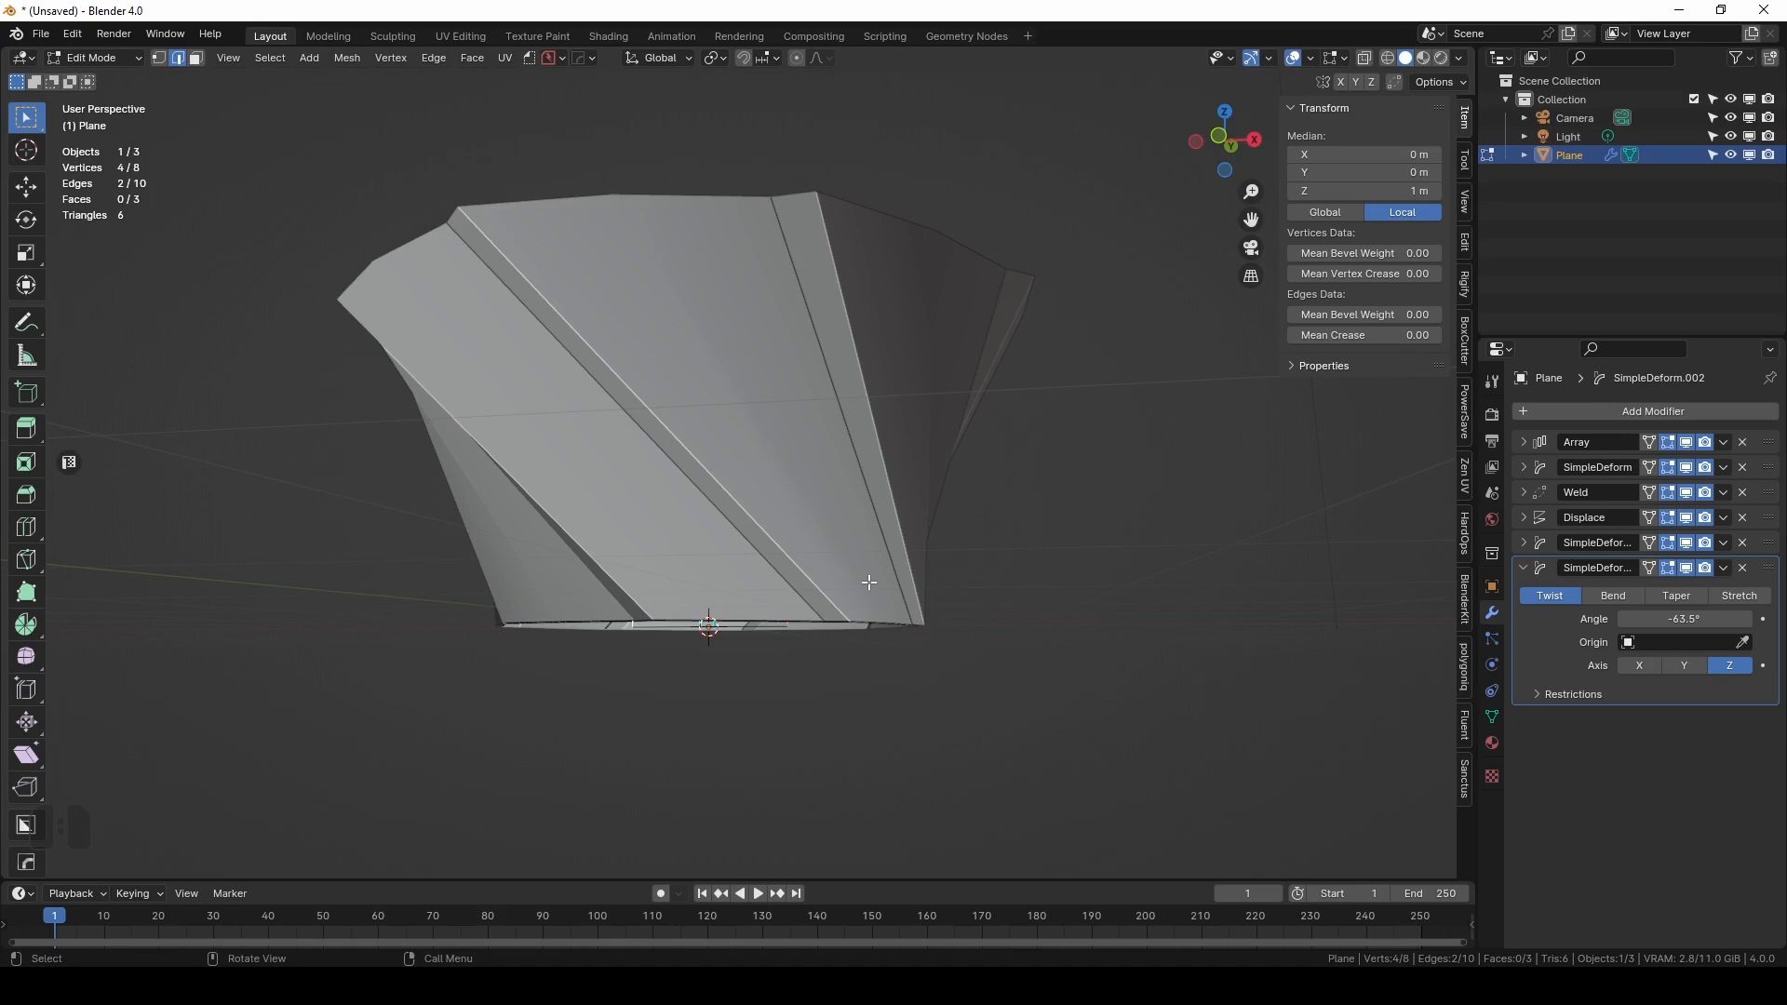
middle_drag(680, 386, 798, 556)
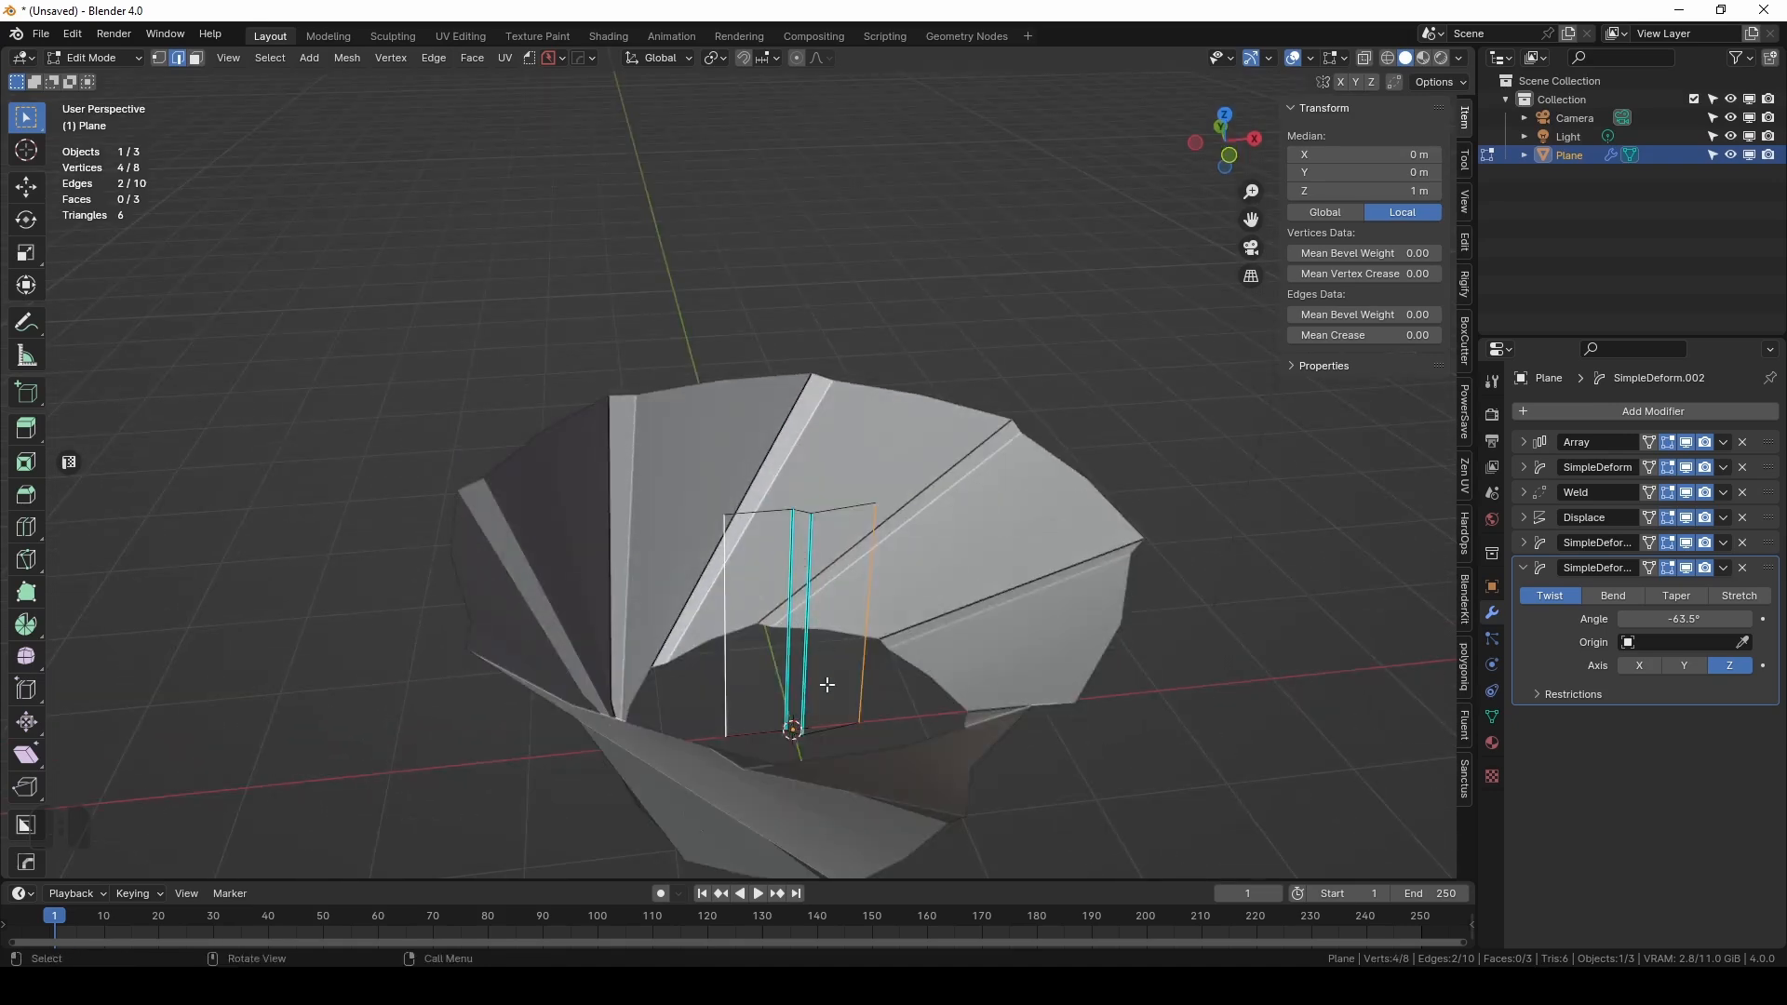
shift+middle_drag(807, 688, 805, 610)
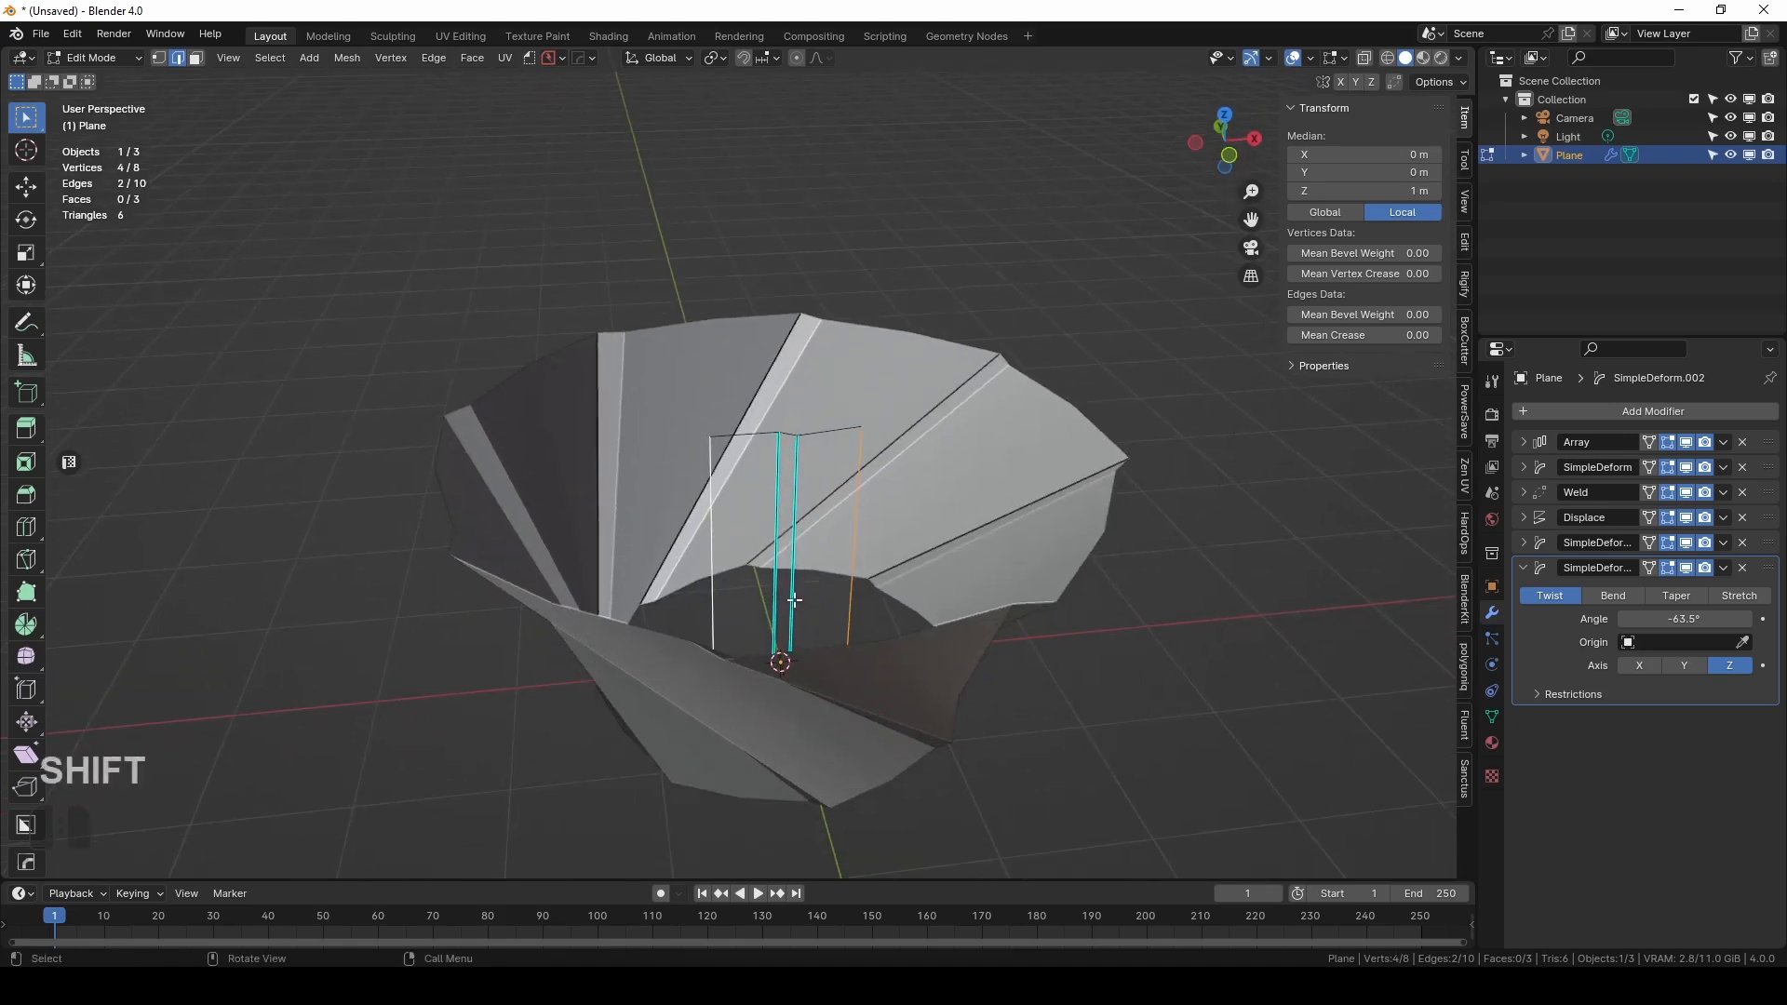
scroll(805, 609, up, 1)
key(ctrl+r)
scroll(807, 578, up, 8)
scroll(807, 579, up, 10)
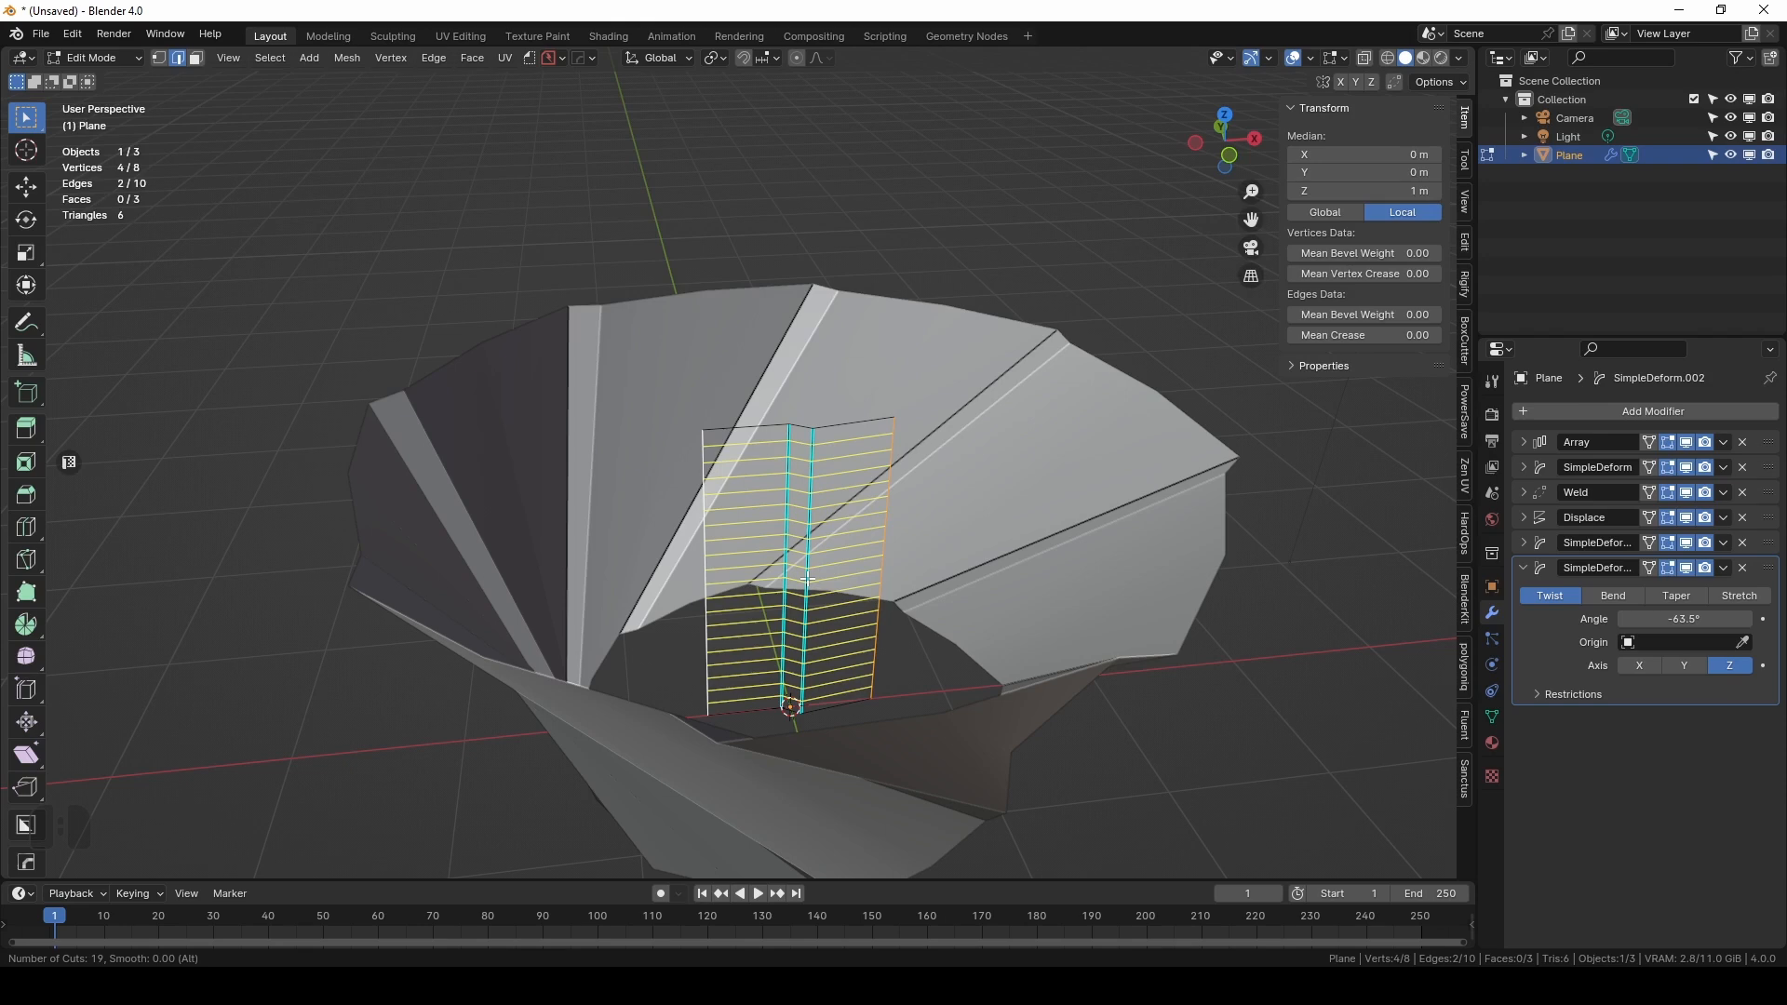
click(807, 579)
scroll(1092, 643, down, 1)
middle_drag(1092, 643, 809, 433)
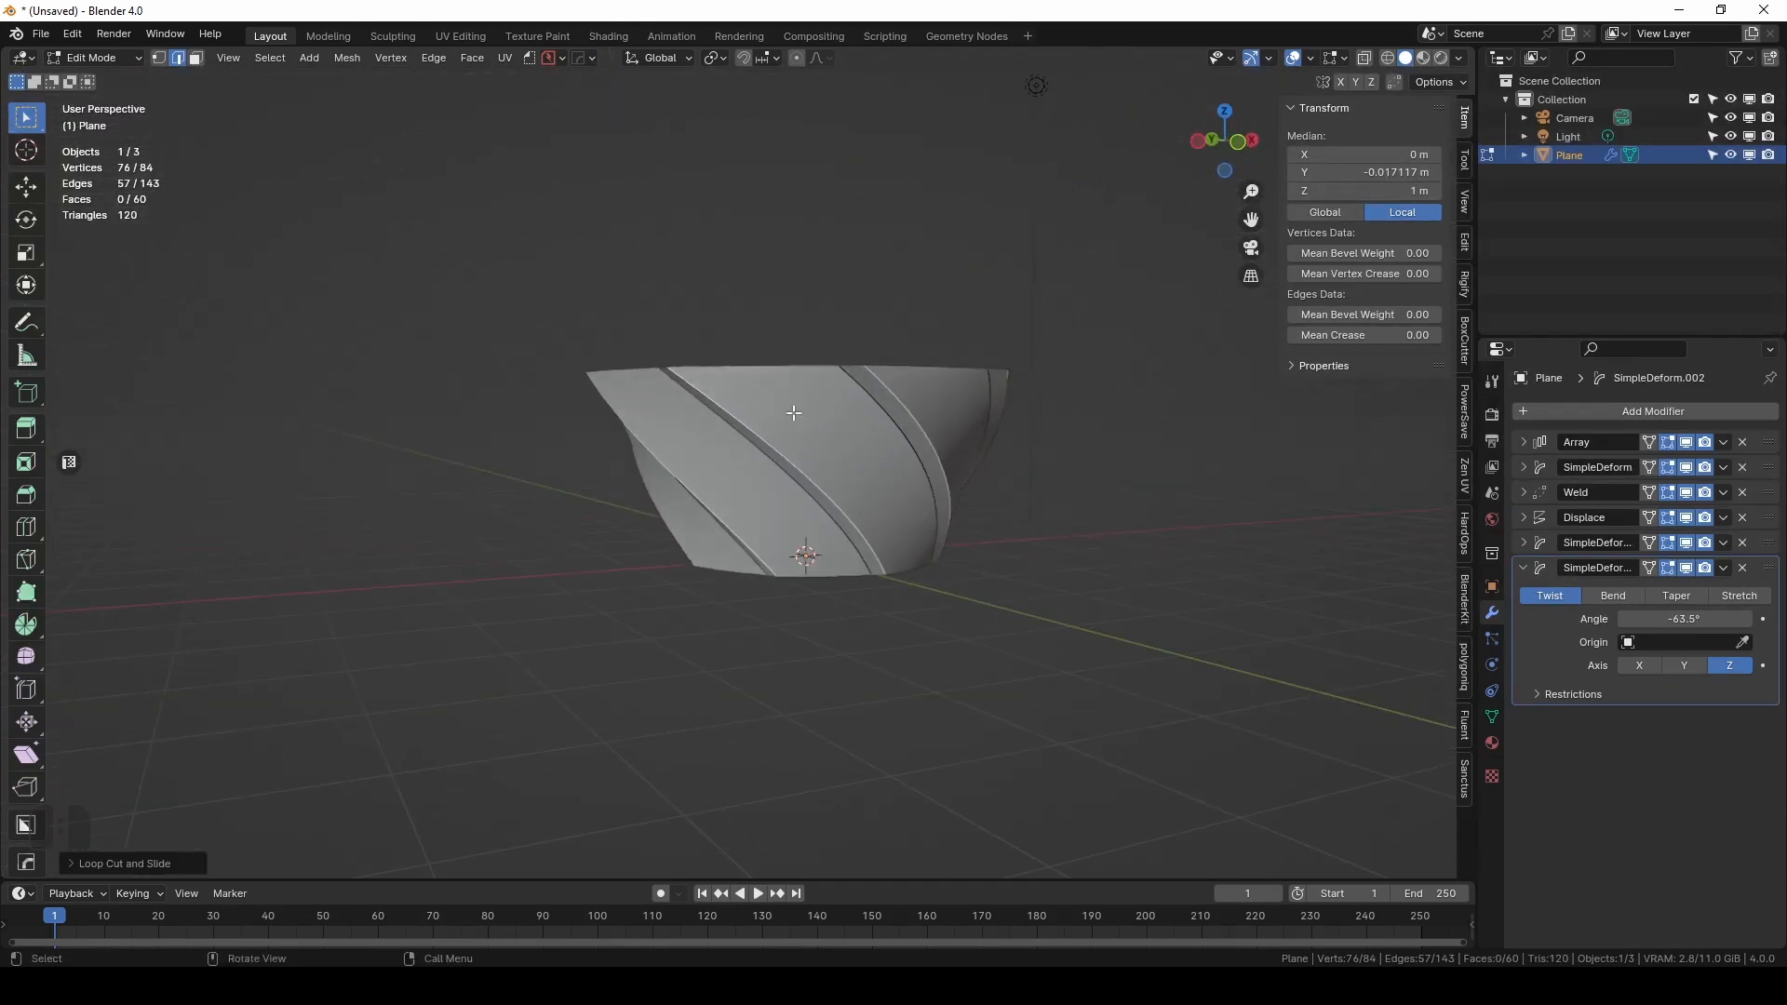
middle_drag(942, 530, 778, 410)
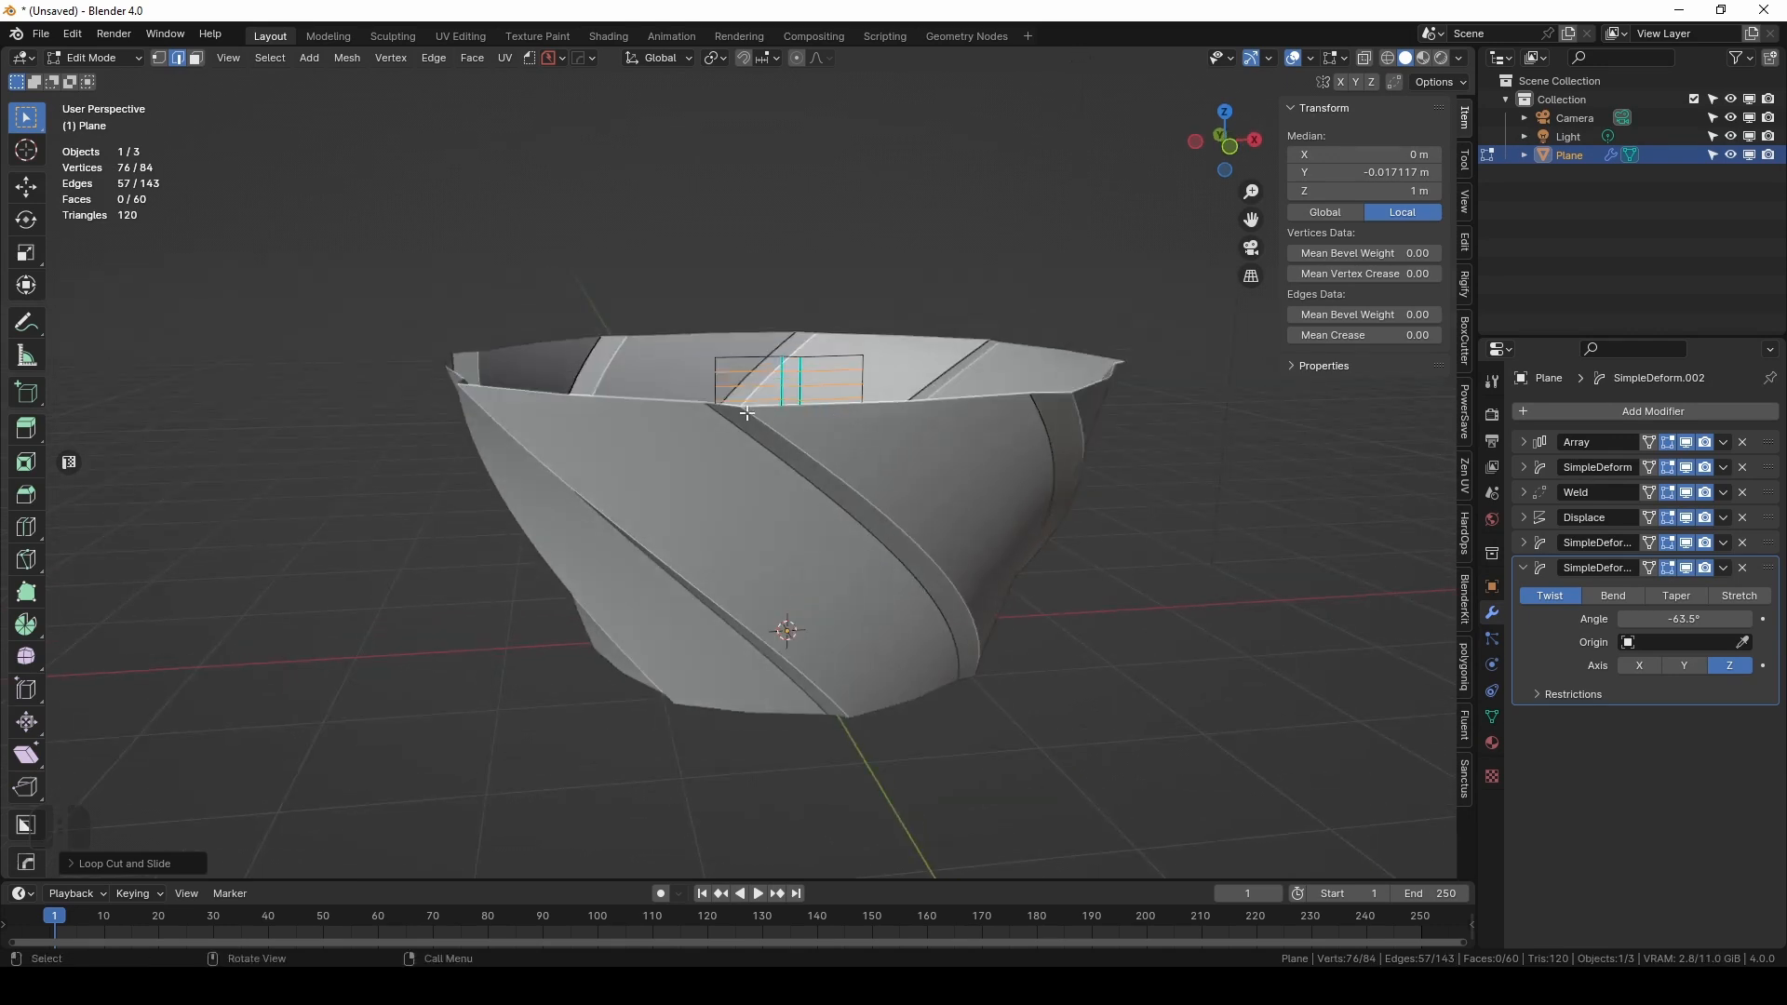
middle_drag(1031, 664, 662, 338)
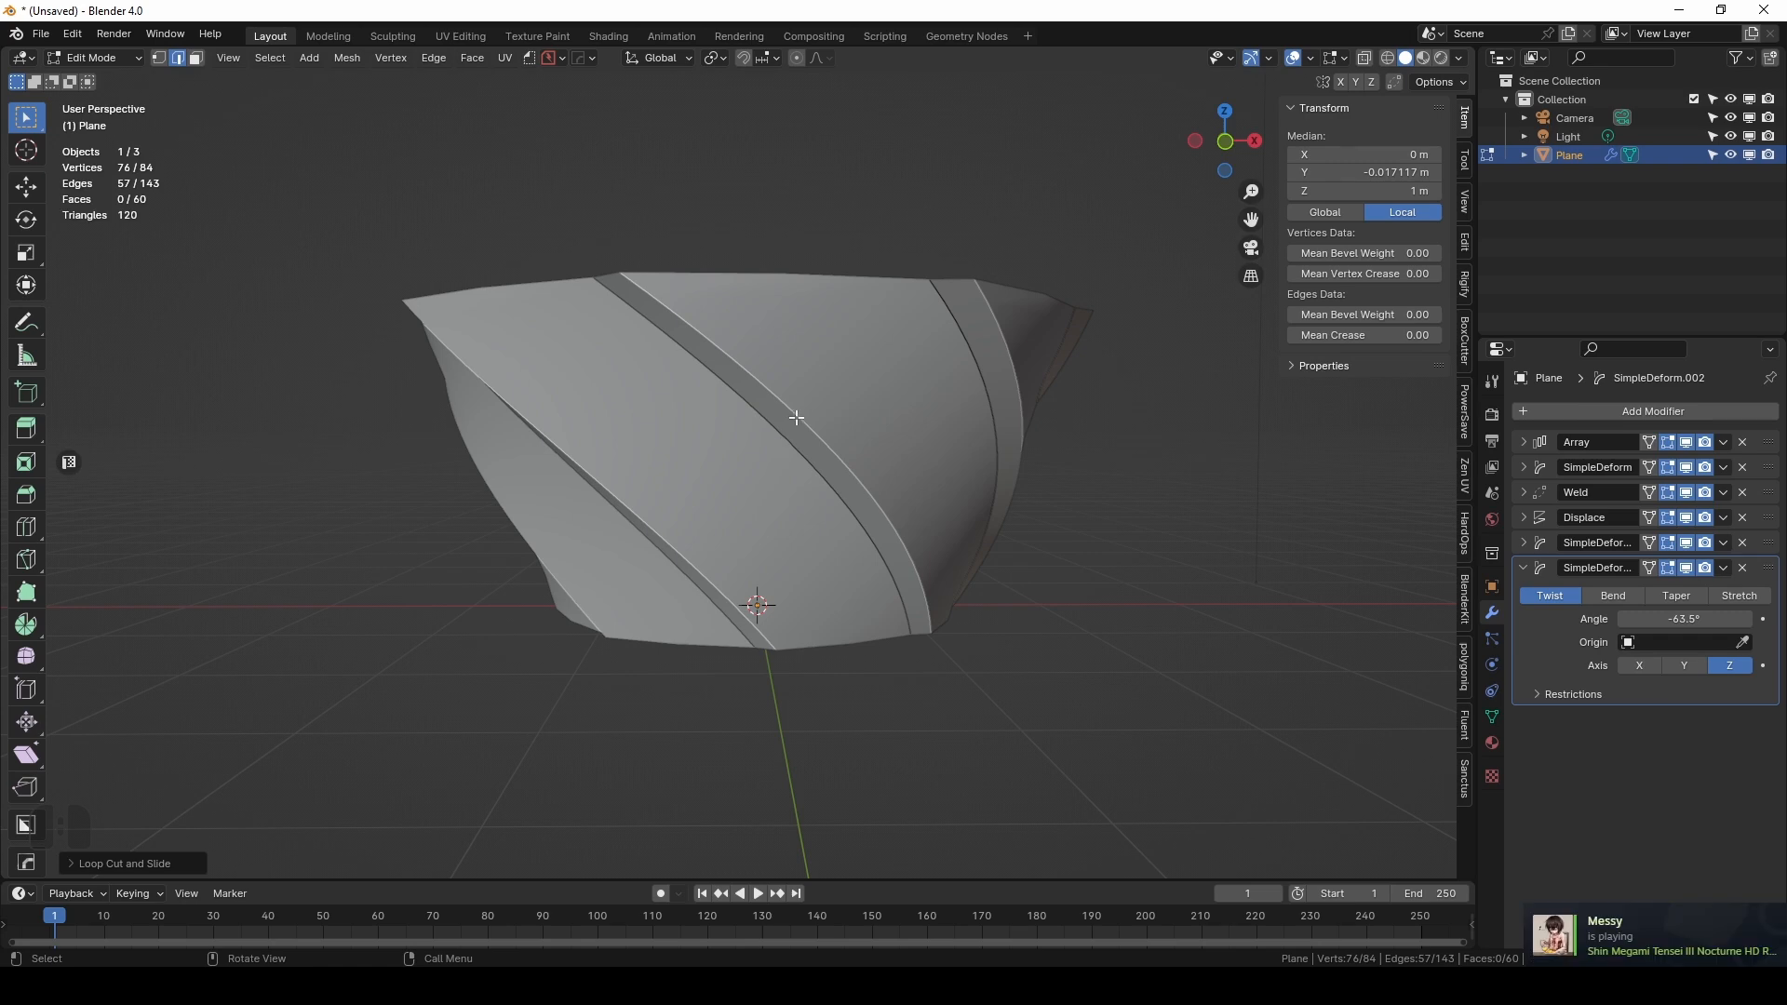
Select the entire base panel, create a vertex group for it, and set Group as the twist modifier's vertex group.
key(Tab)
scroll(828, 510, up, 5)
key(Tab)
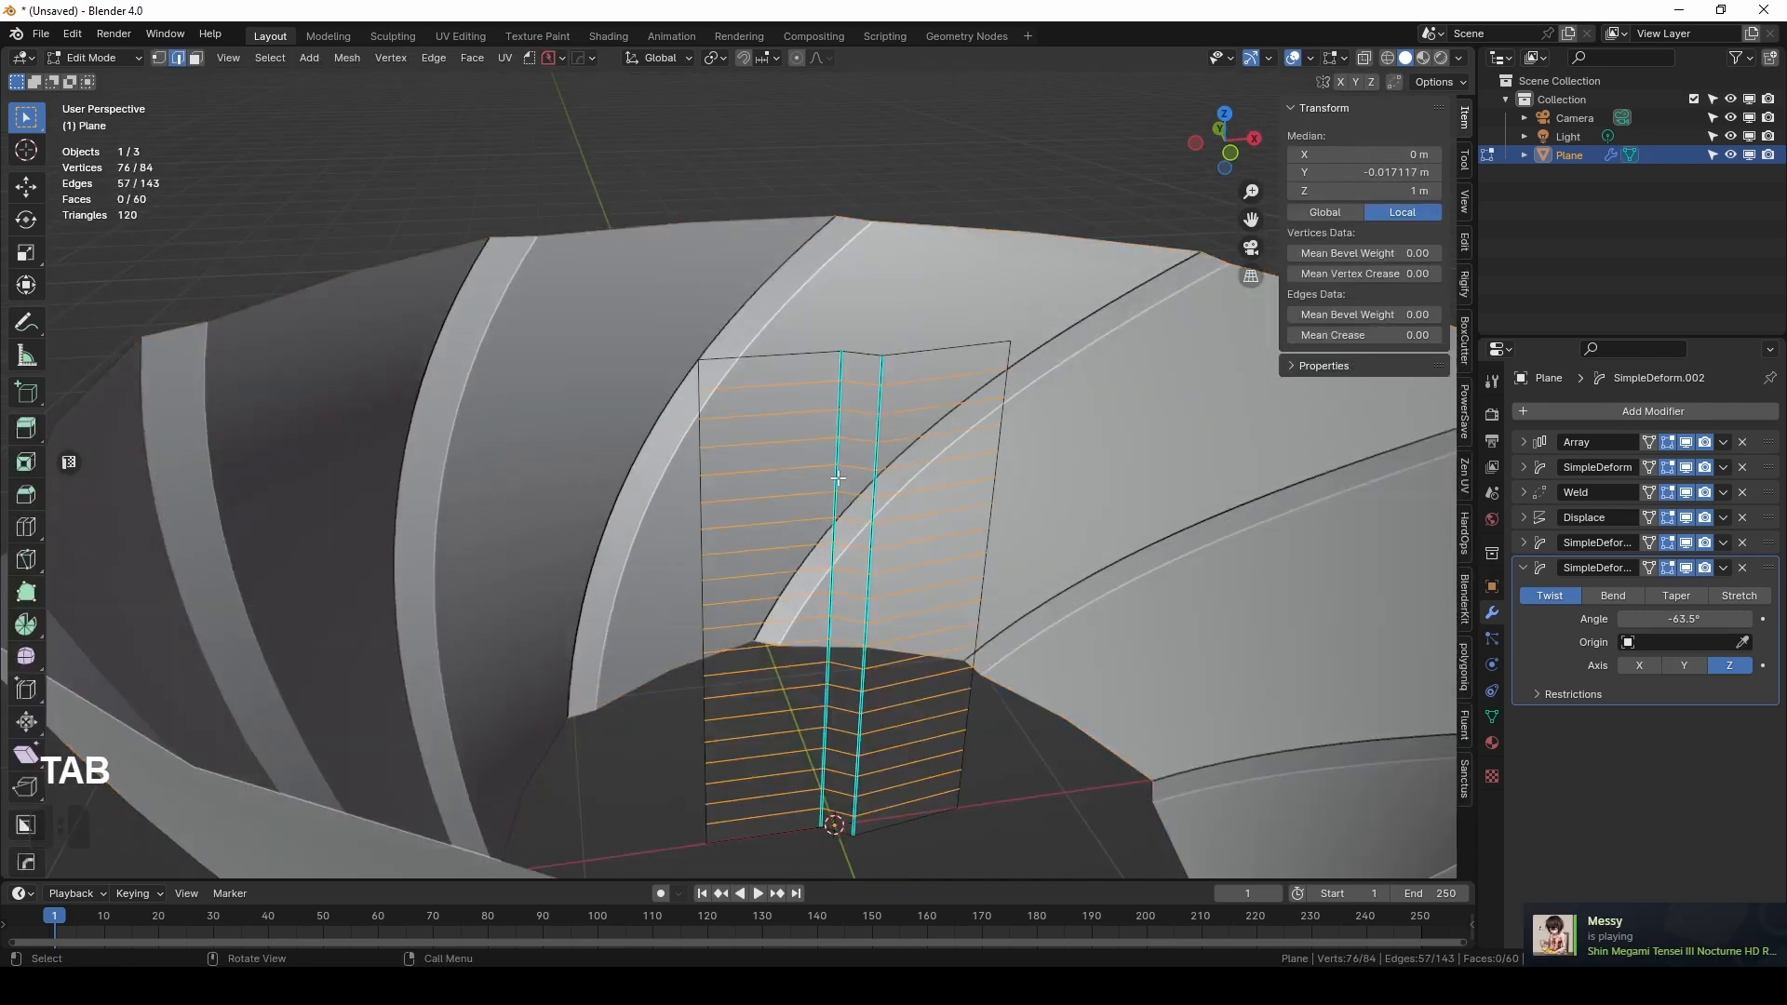
key(a)
click(1492, 717)
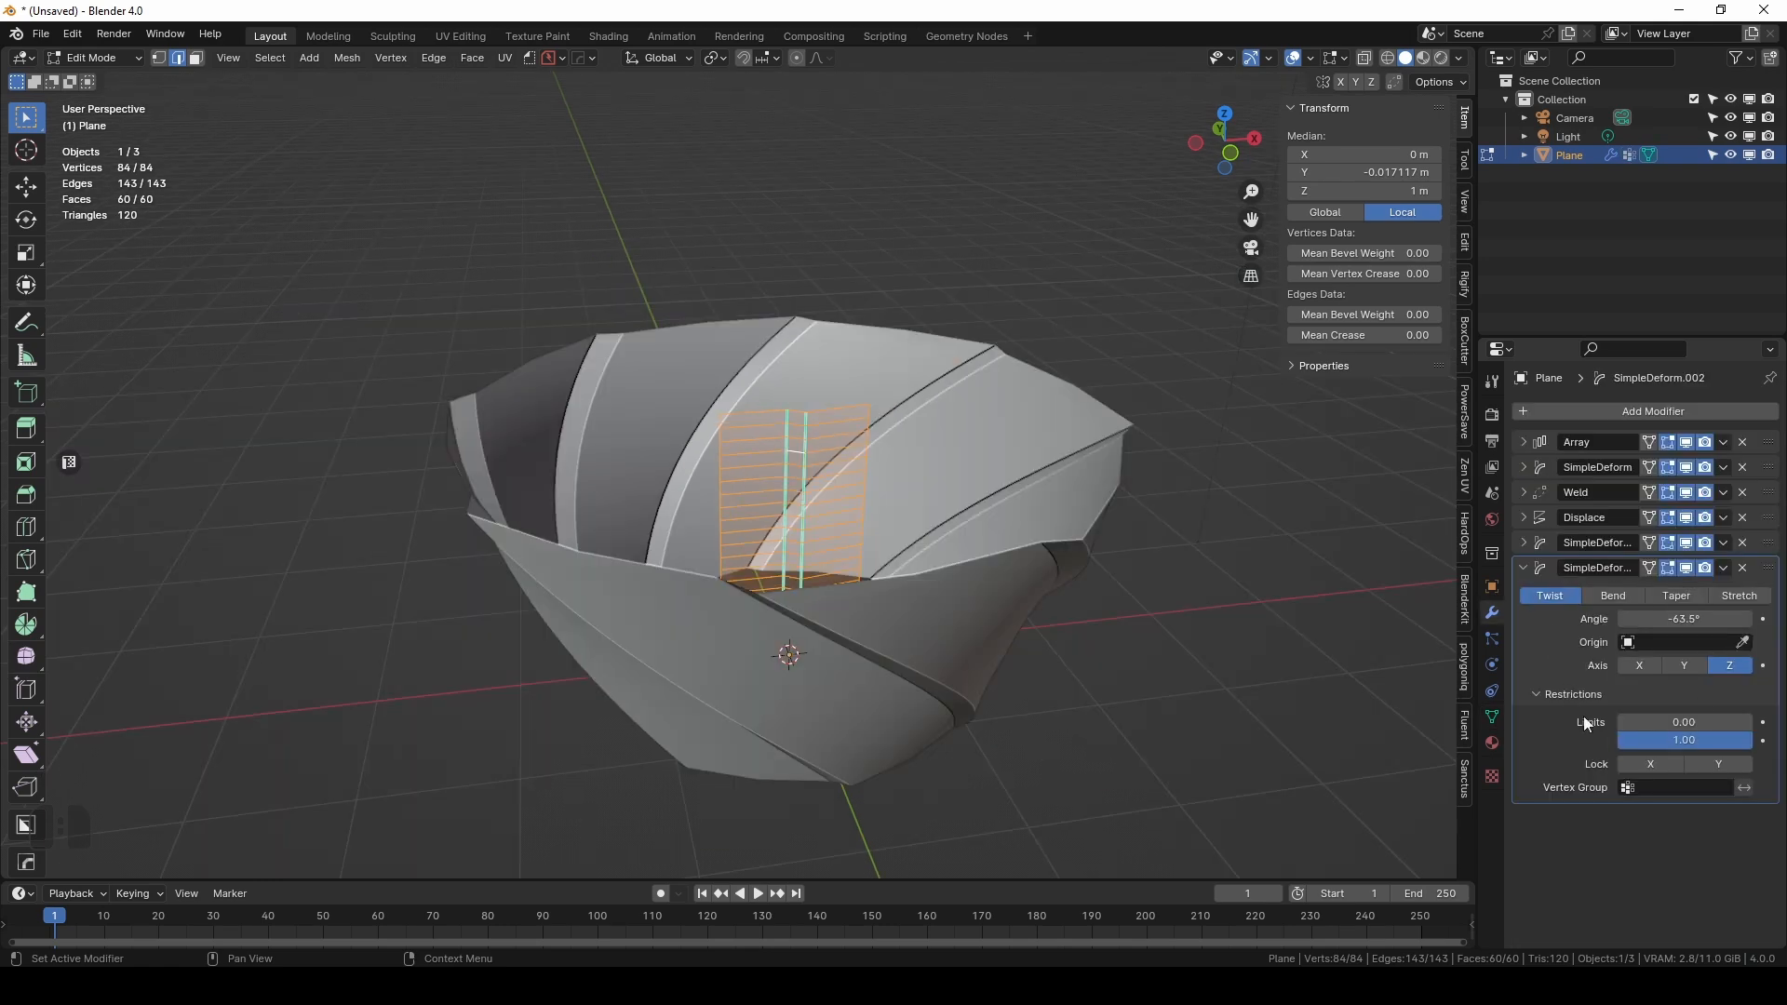
click(1665, 783)
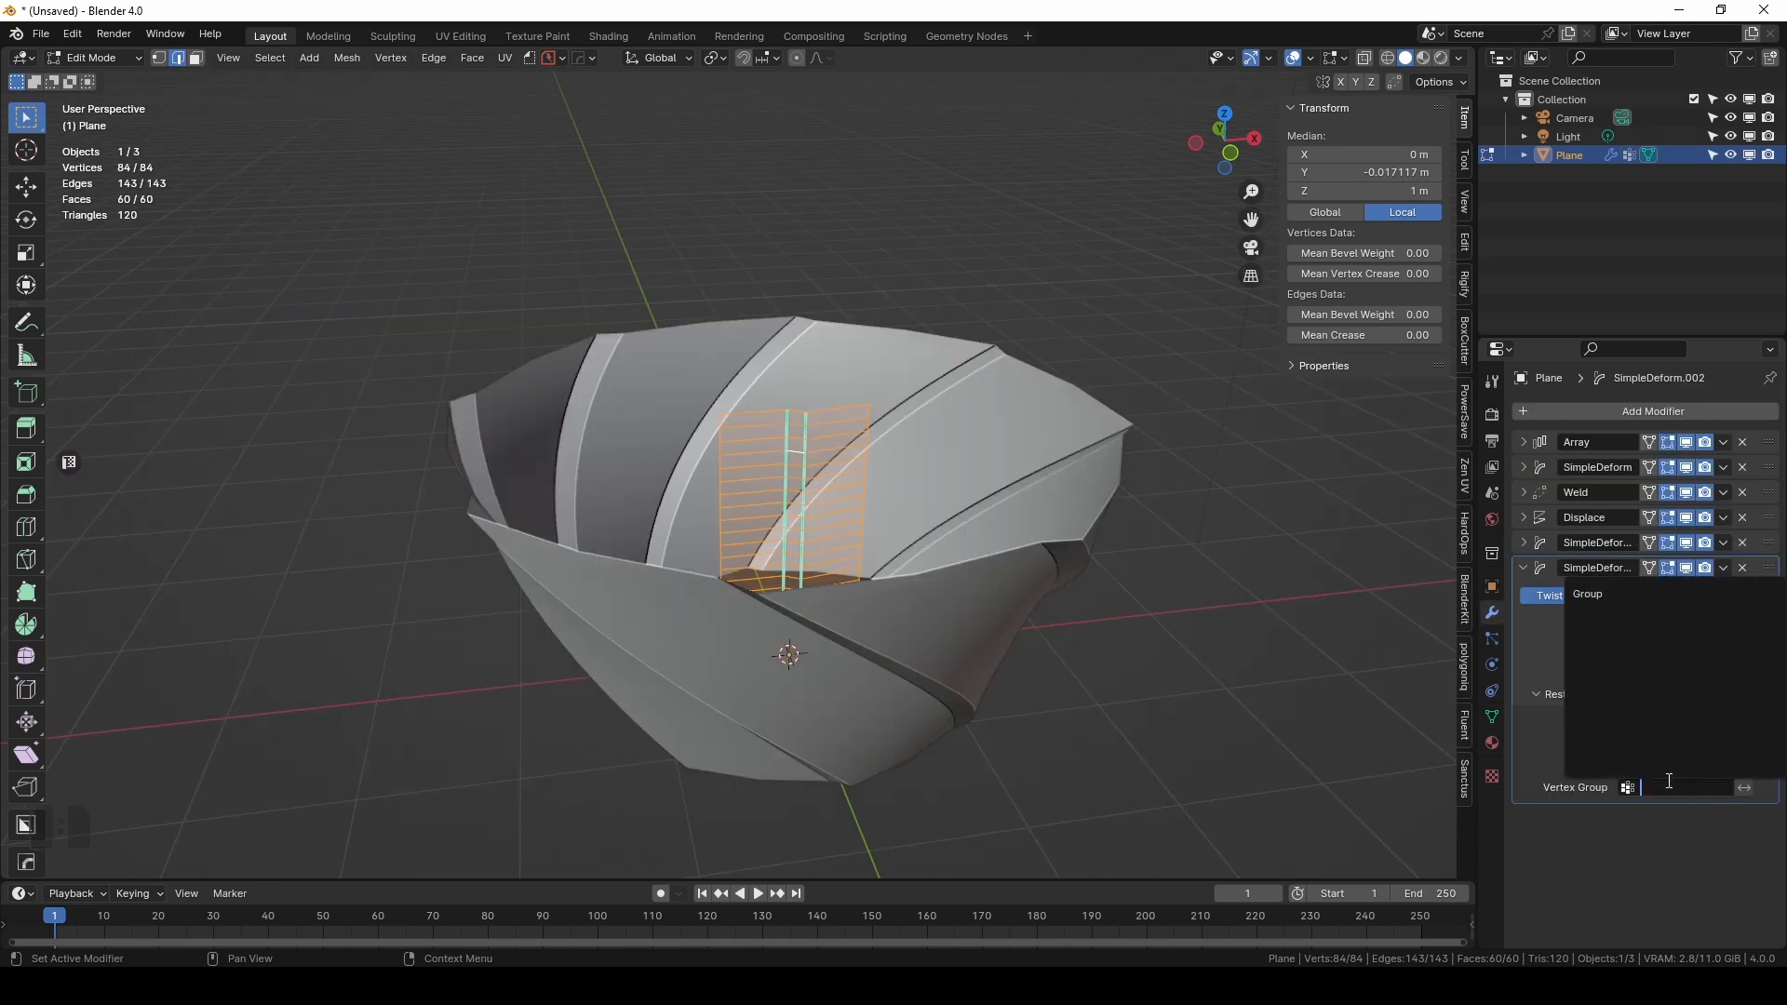
click(1608, 595)
Assign all vertices of the base panel to the vertex group with a weight of 1.000.
click(1492, 716)
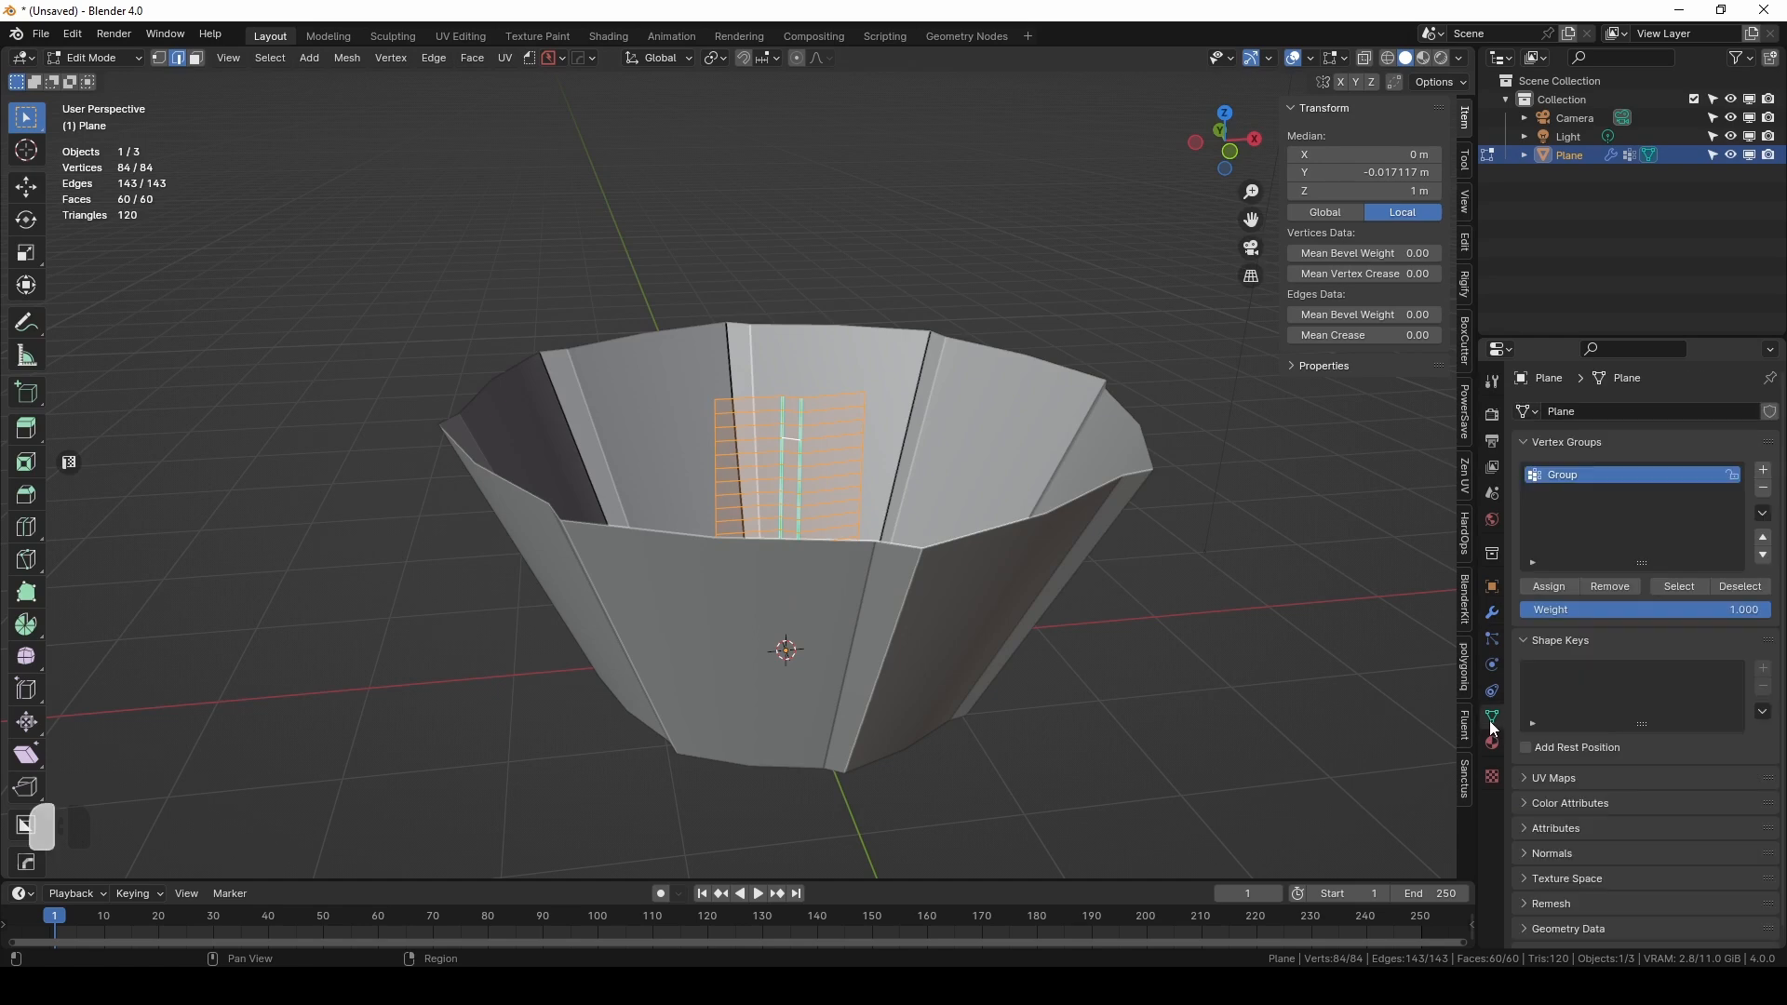
click(1544, 588)
middle_drag(930, 544, 946, 499)
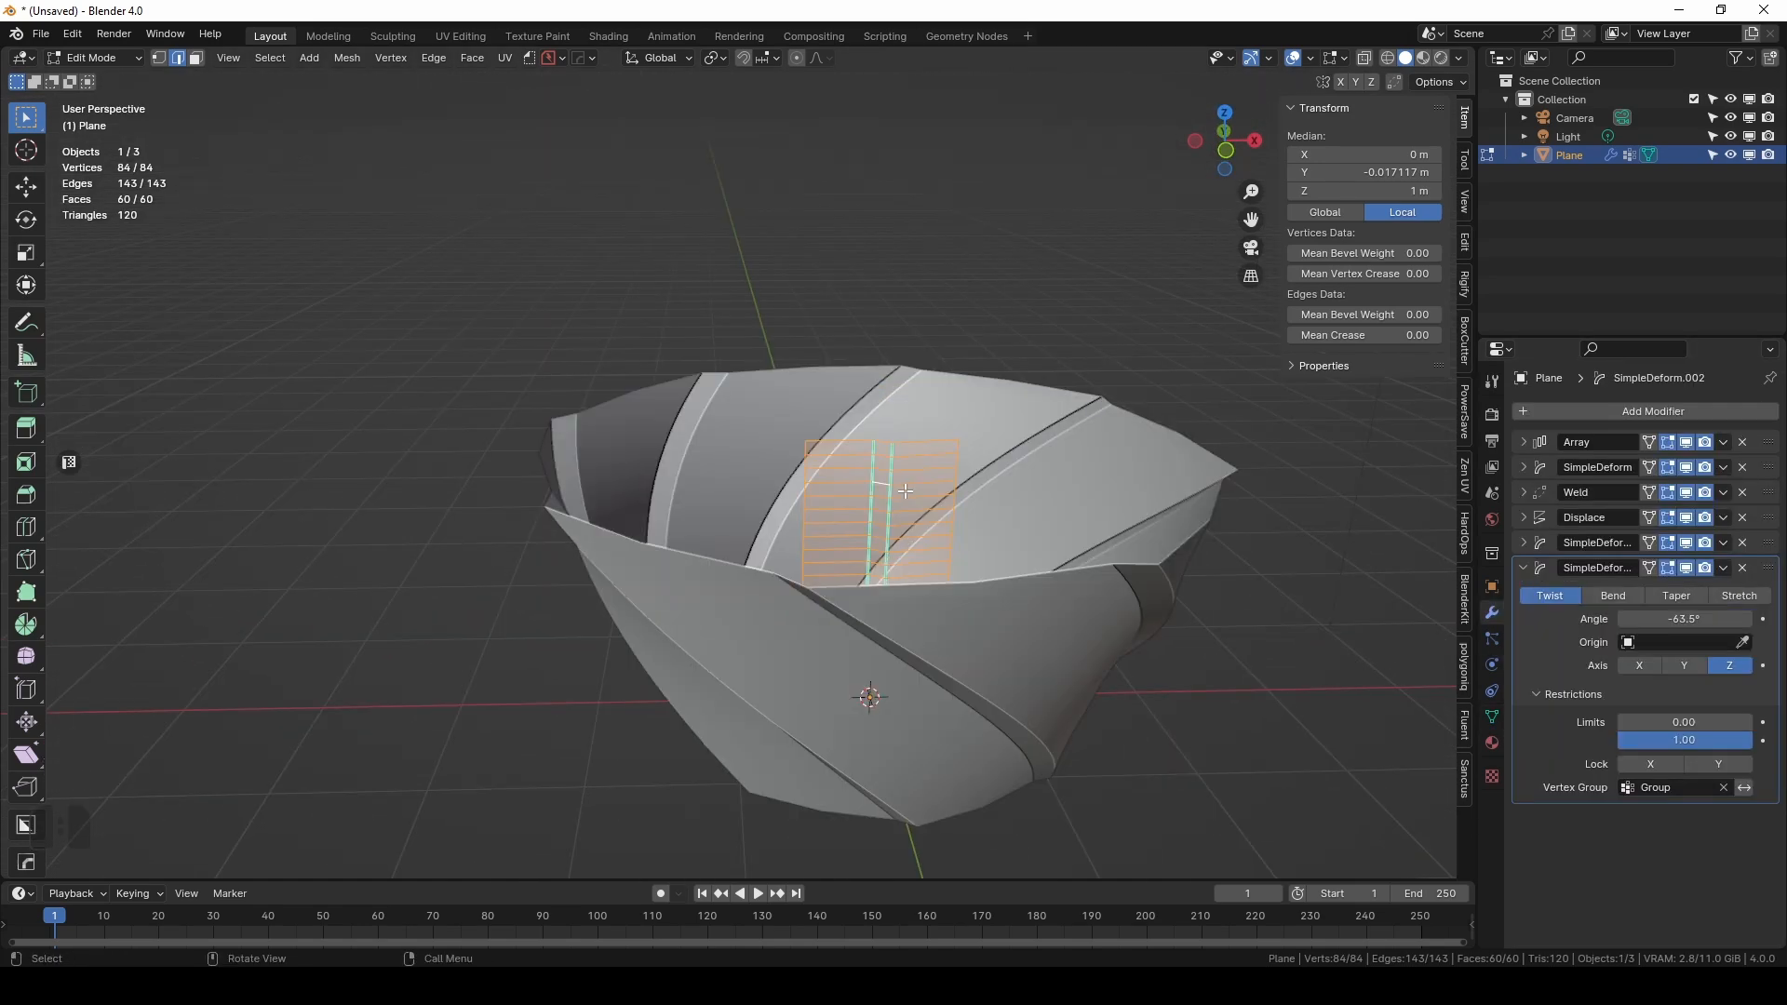
Switch the ring object to Weight Paint mode and view it from the front.
key(Tab)
key(Tab)
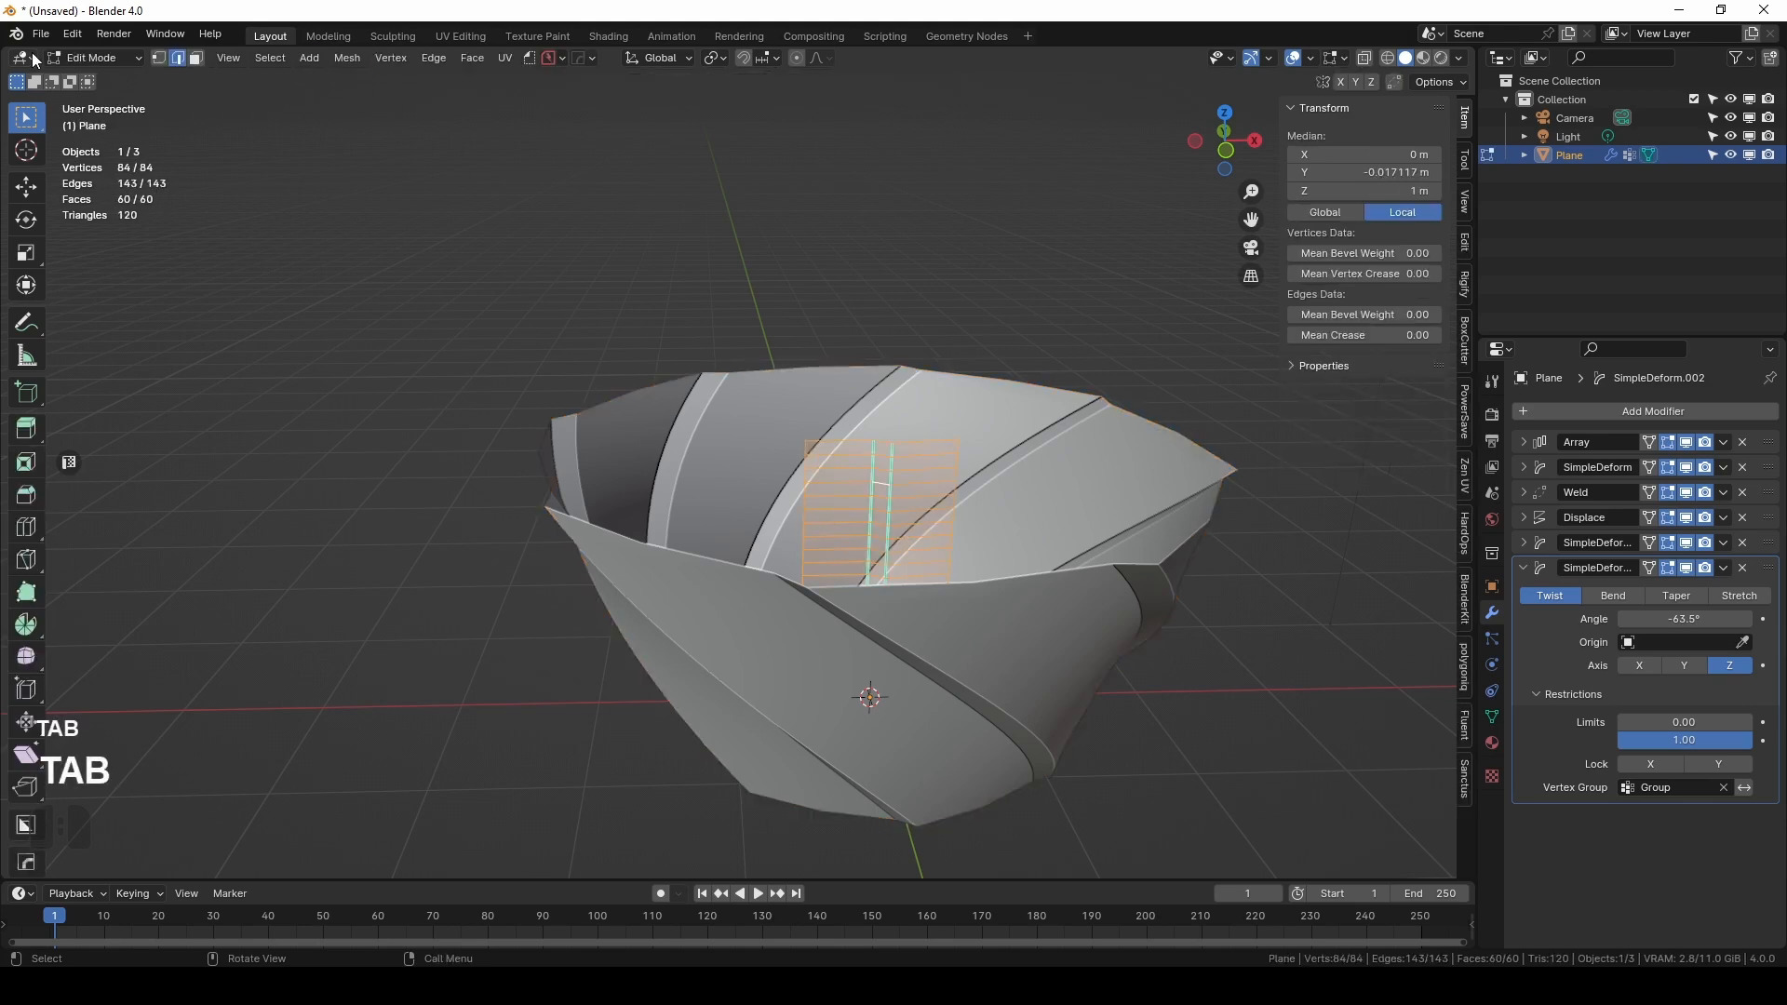
click(91, 58)
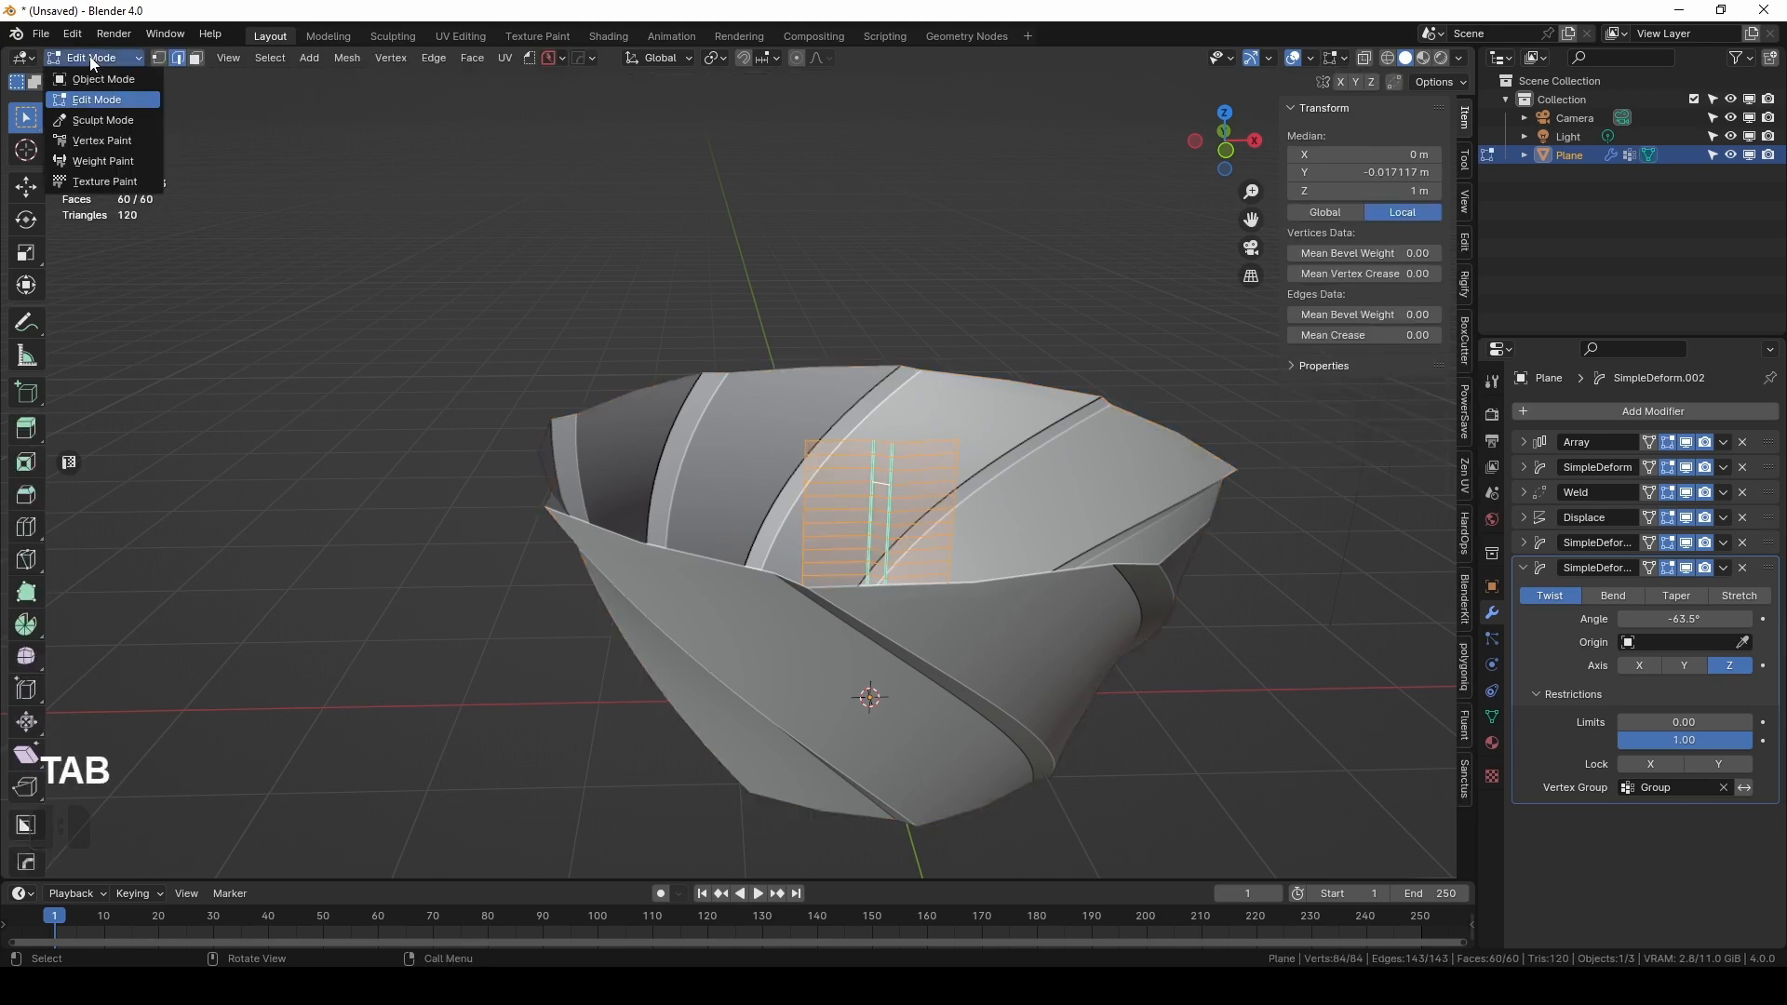
click(102, 161)
key(KP_1)
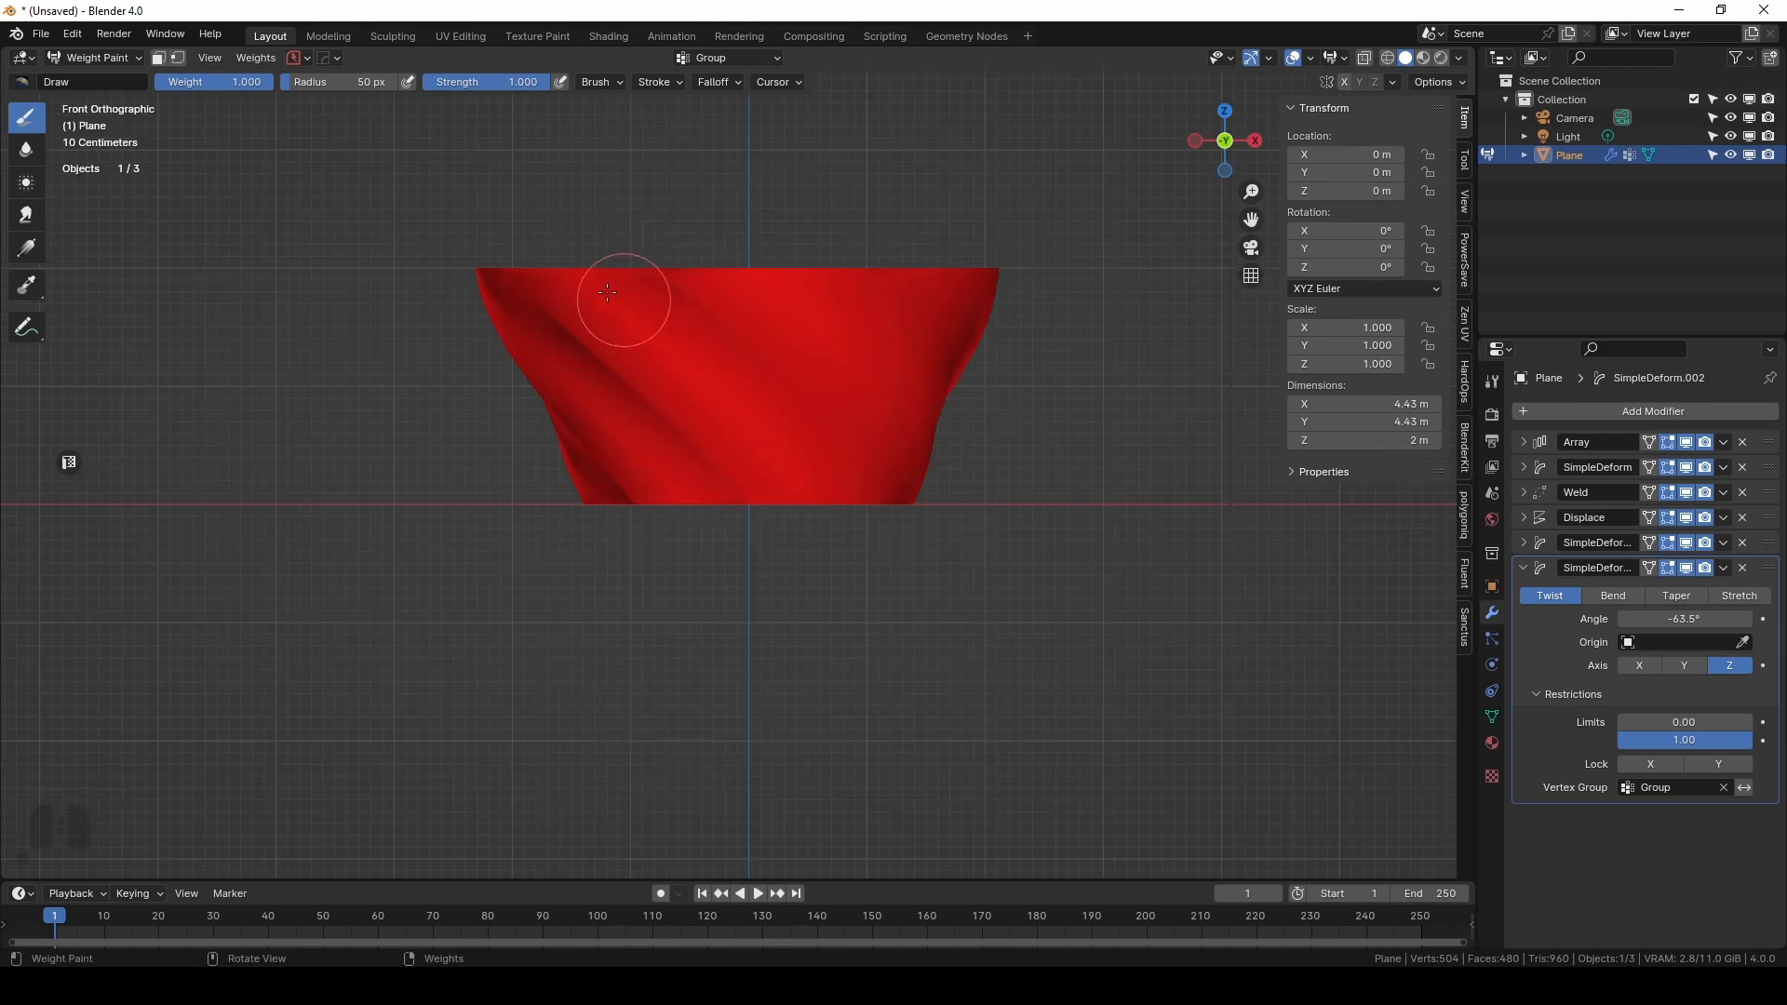
Turn off the viewport display of all six modifiers and enable vertex selection masking for painting the base panel.
drag(1686, 568, 1687, 493)
click(1688, 467)
key(Tab)
key(Tab)
click(177, 57)
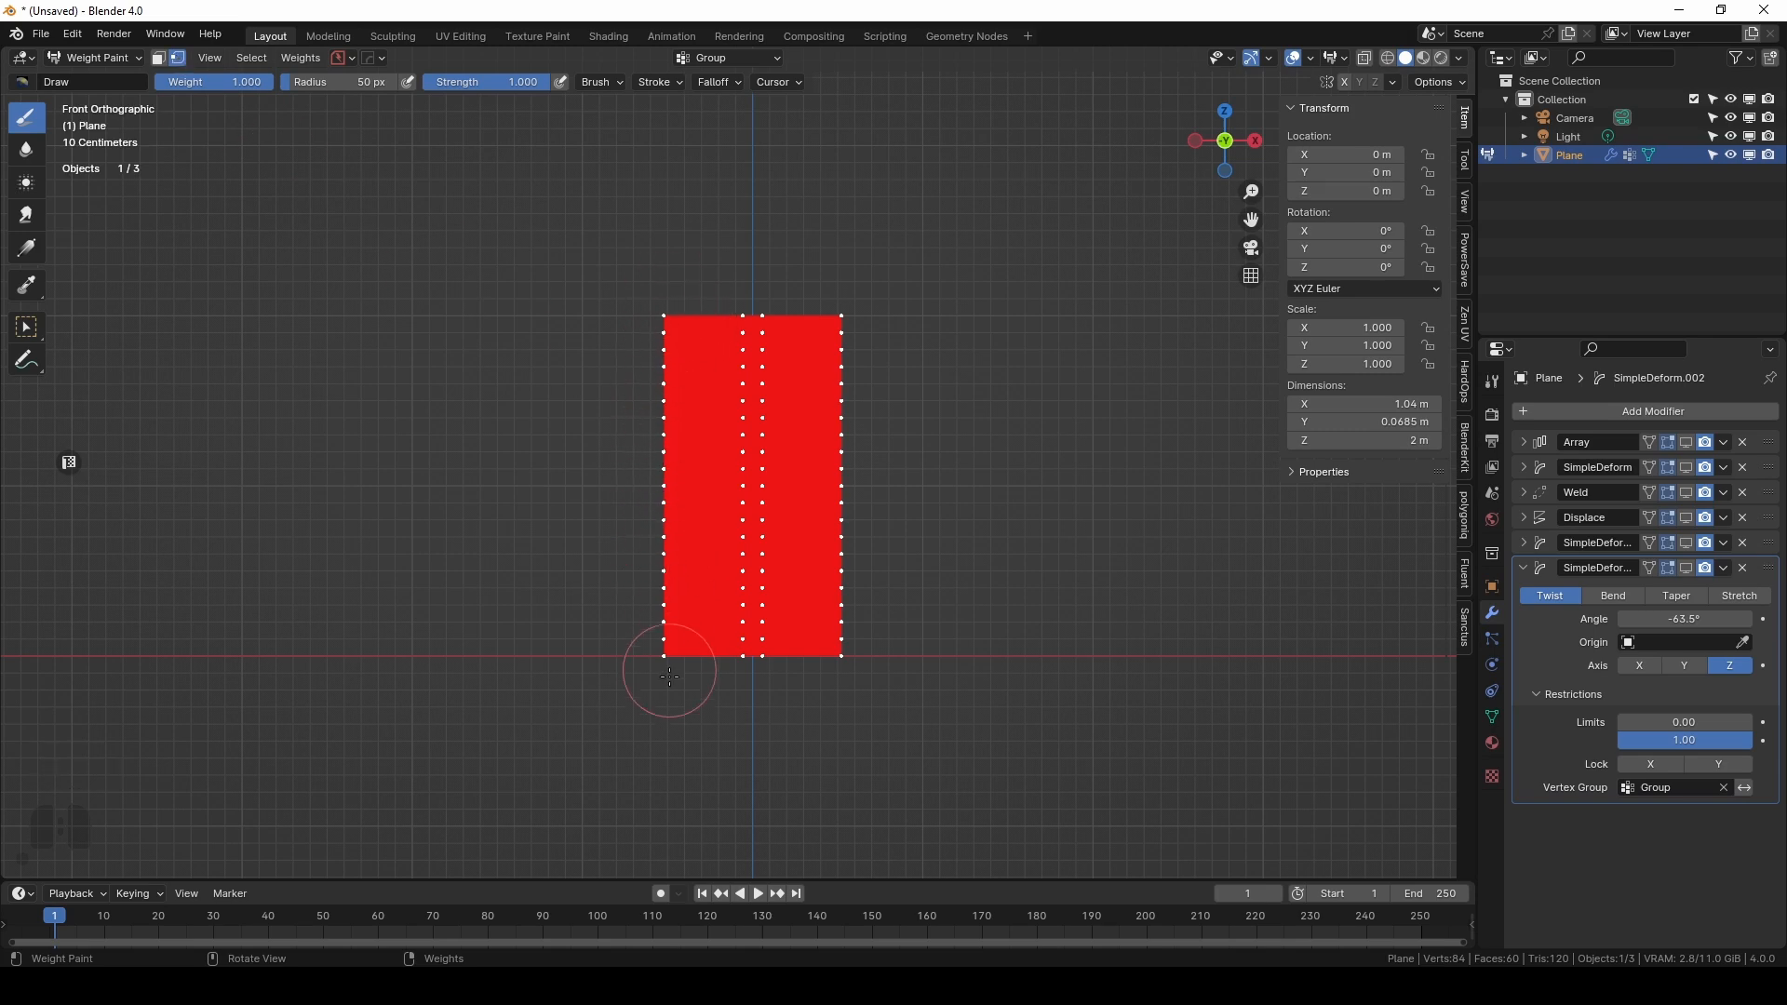
shift+middle_drag(547, 253, 534, 298)
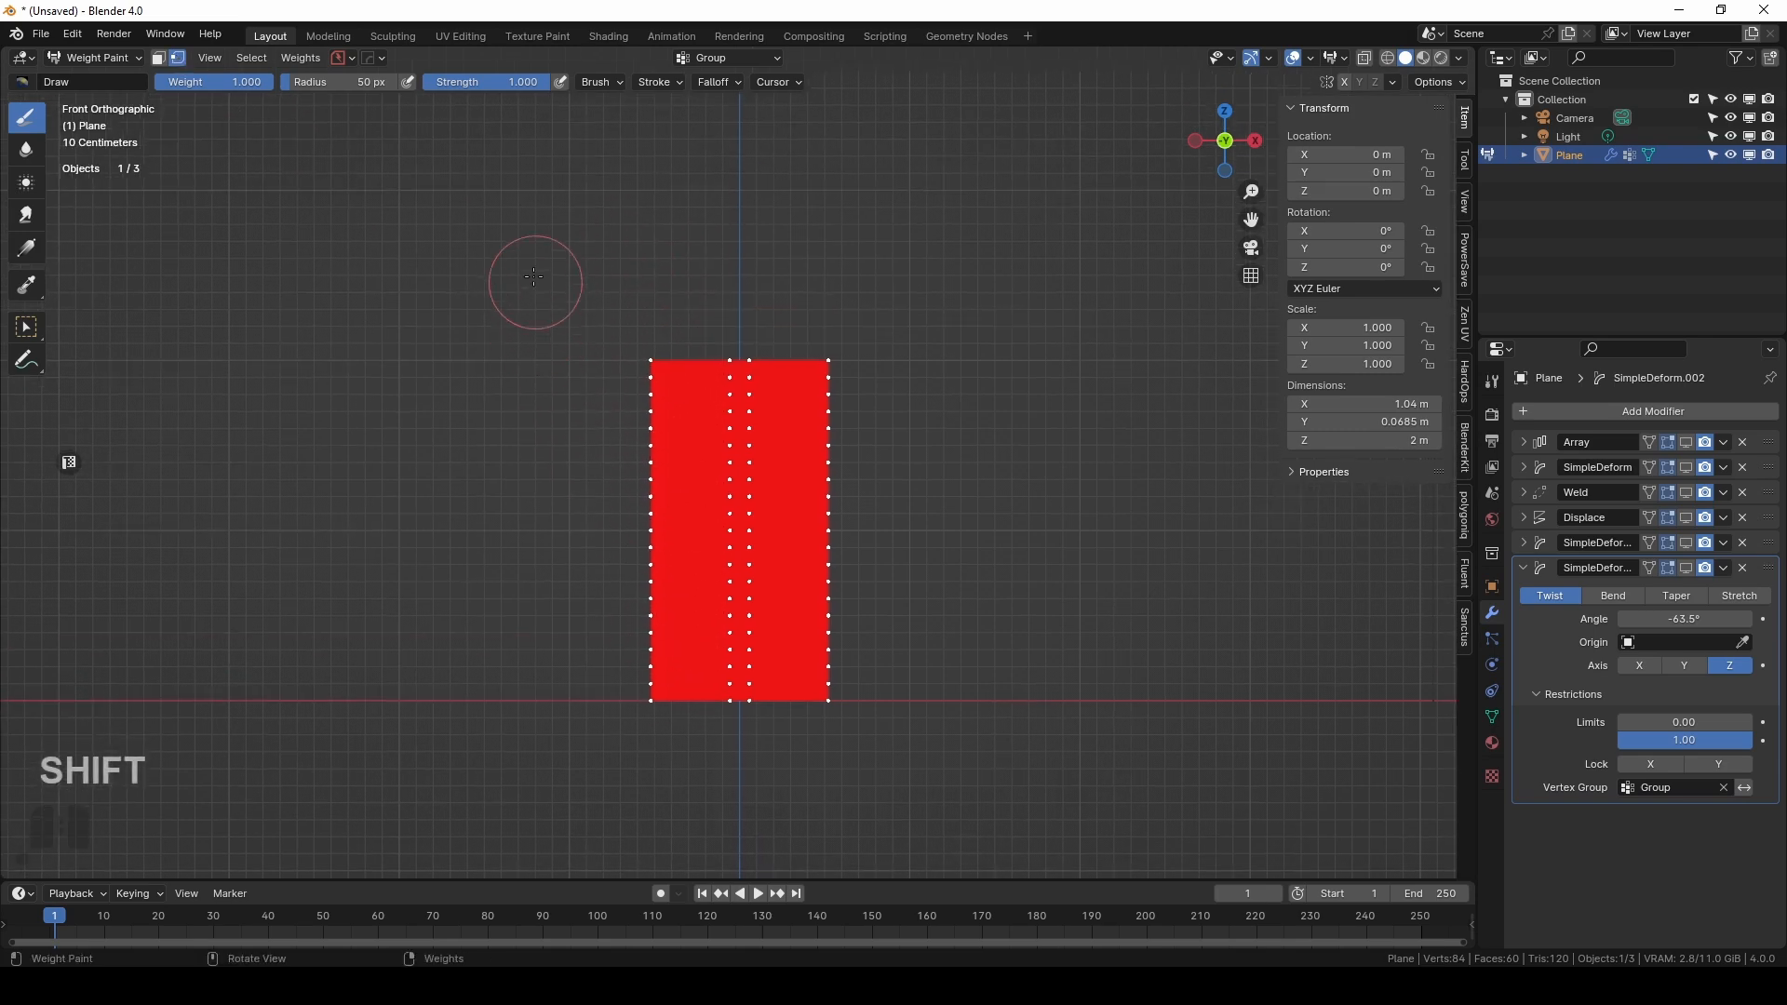
shift+middle_drag(525, 432, 482, 292)
scroll(596, 177, up, 1)
Assign a weight of 0.000 to all vertices of the base panel in the vertex group.
click(1493, 719)
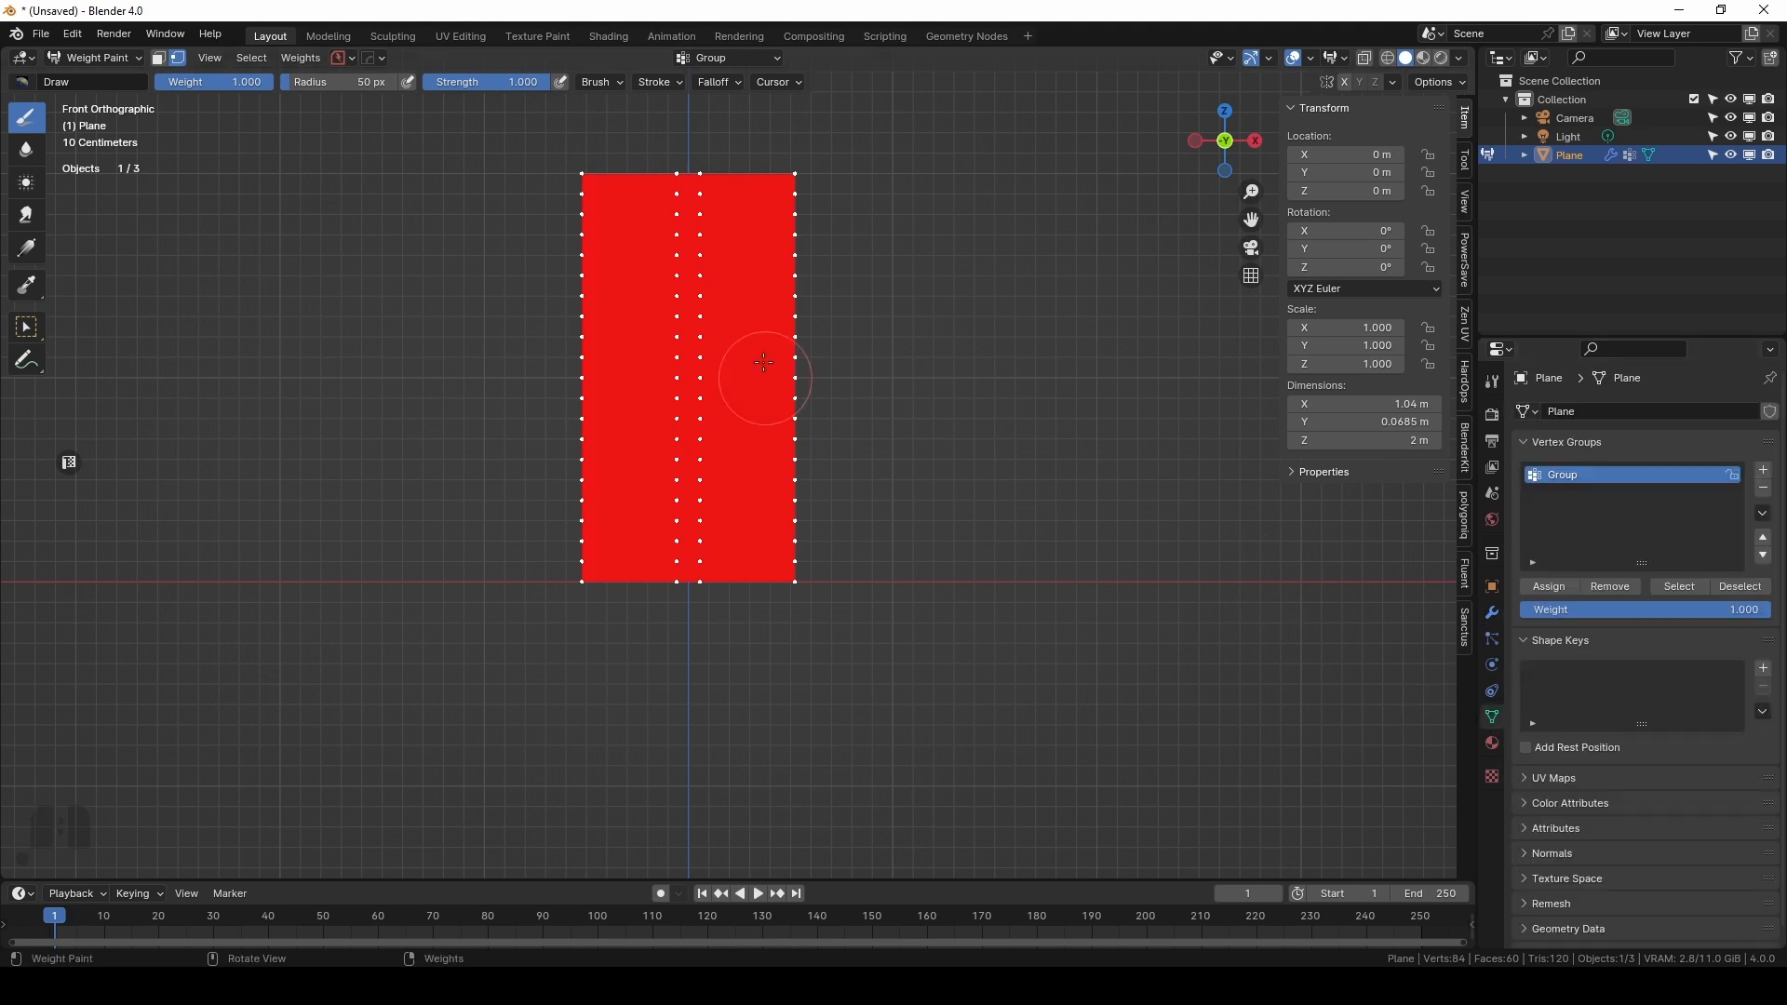
drag(1758, 614, 1582, 579)
click(1547, 586)
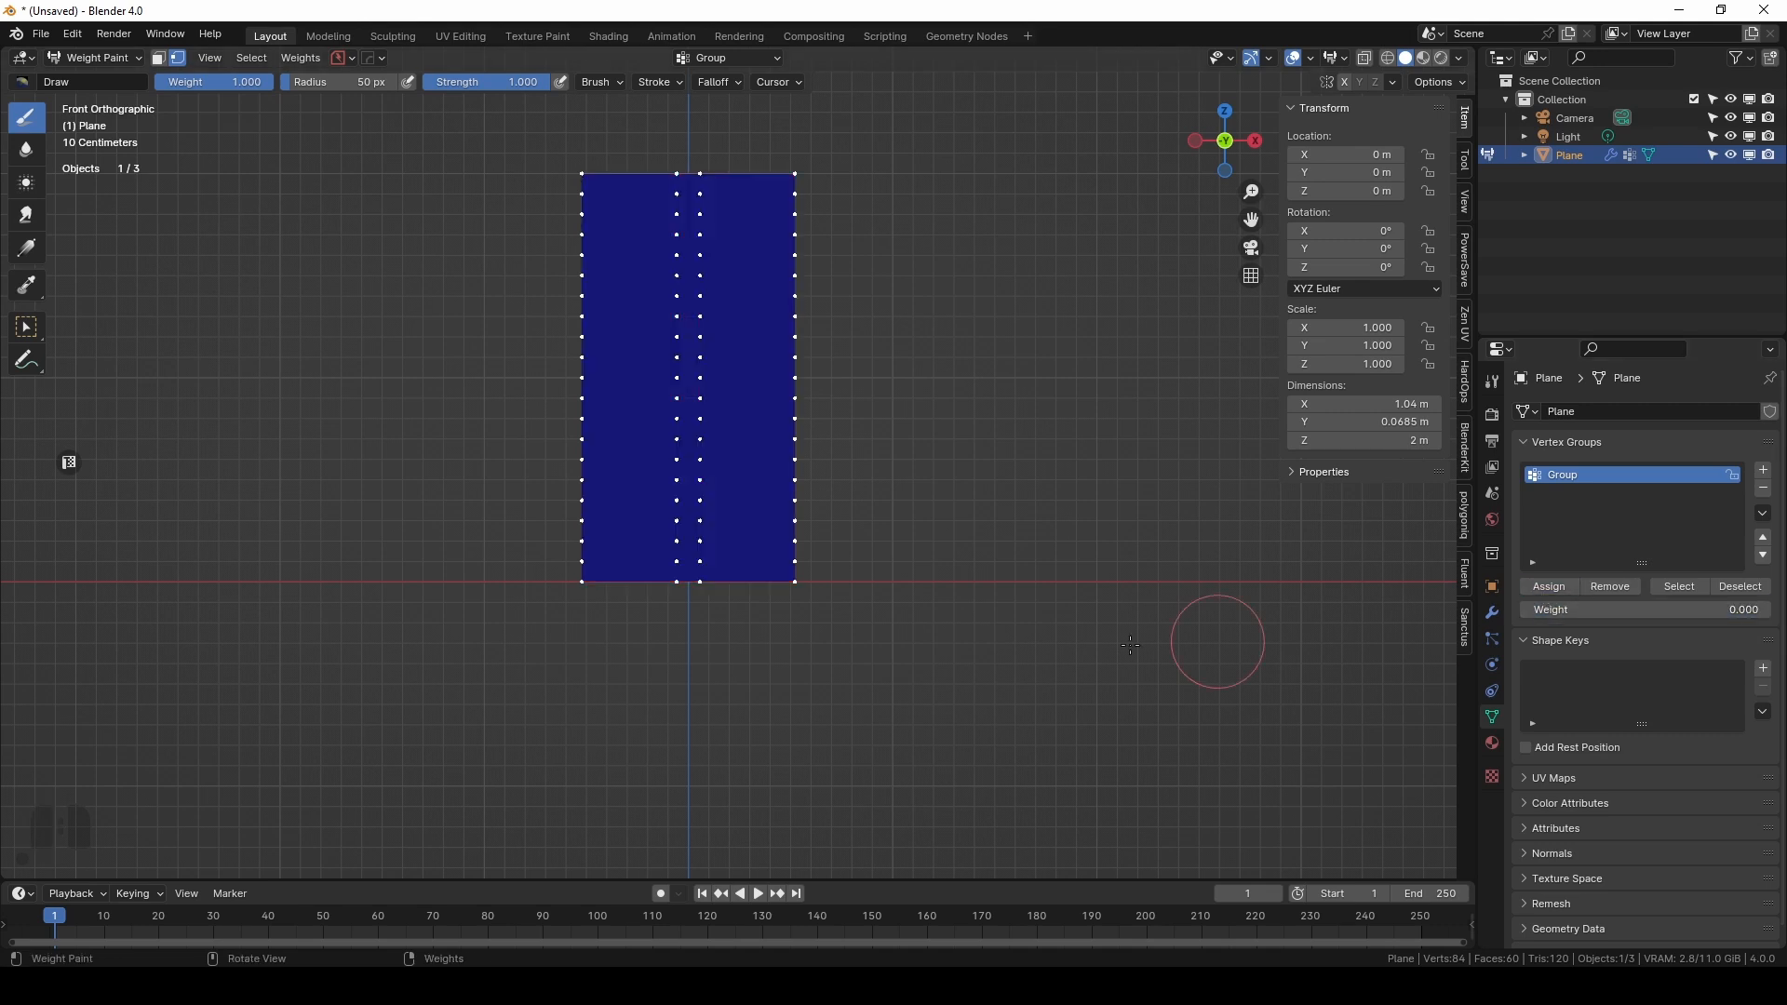
Try freehand weight strokes across the base panel with the Draw brush, and undo them.
key(ctrl+z)
mouse_move(602, 199)
mouse_down()
mouse_move(738, 510)
mouse_move(690, 286)
mouse_move(709, 296)
mouse_move(687, 317)
mouse_up()
scroll(690, 313, up, 3)
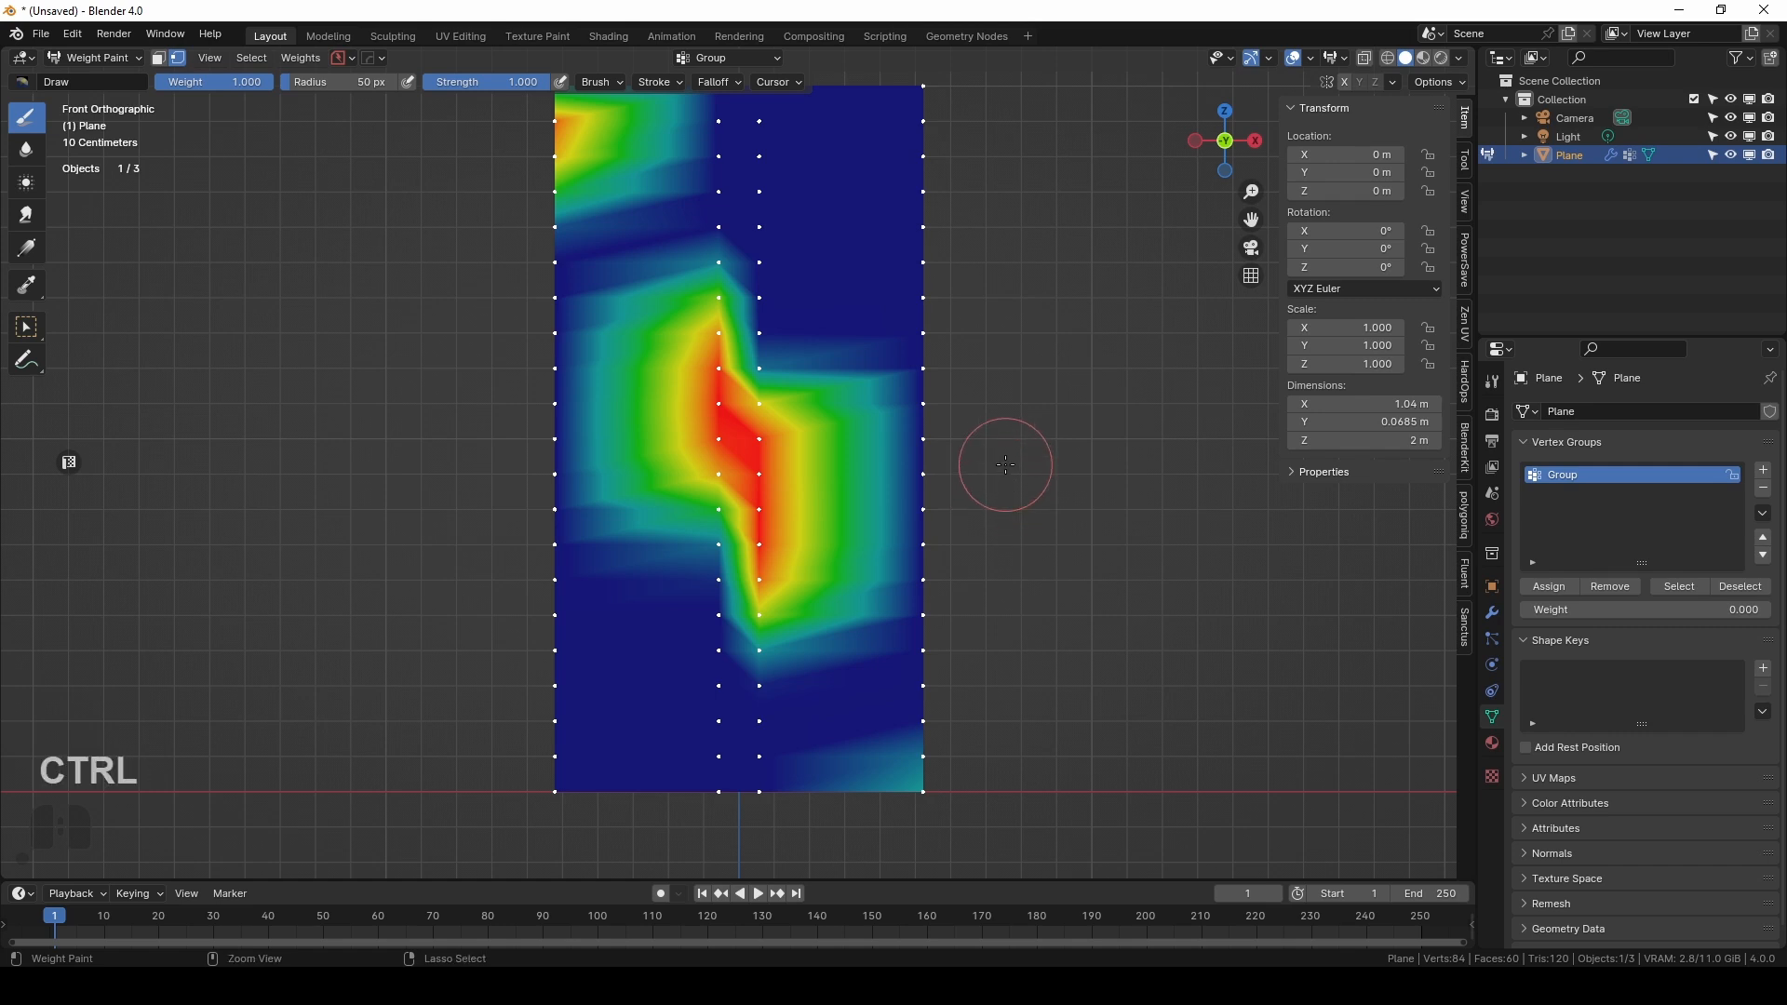
key(ctrl+z)
scroll(658, 745, down, 3)
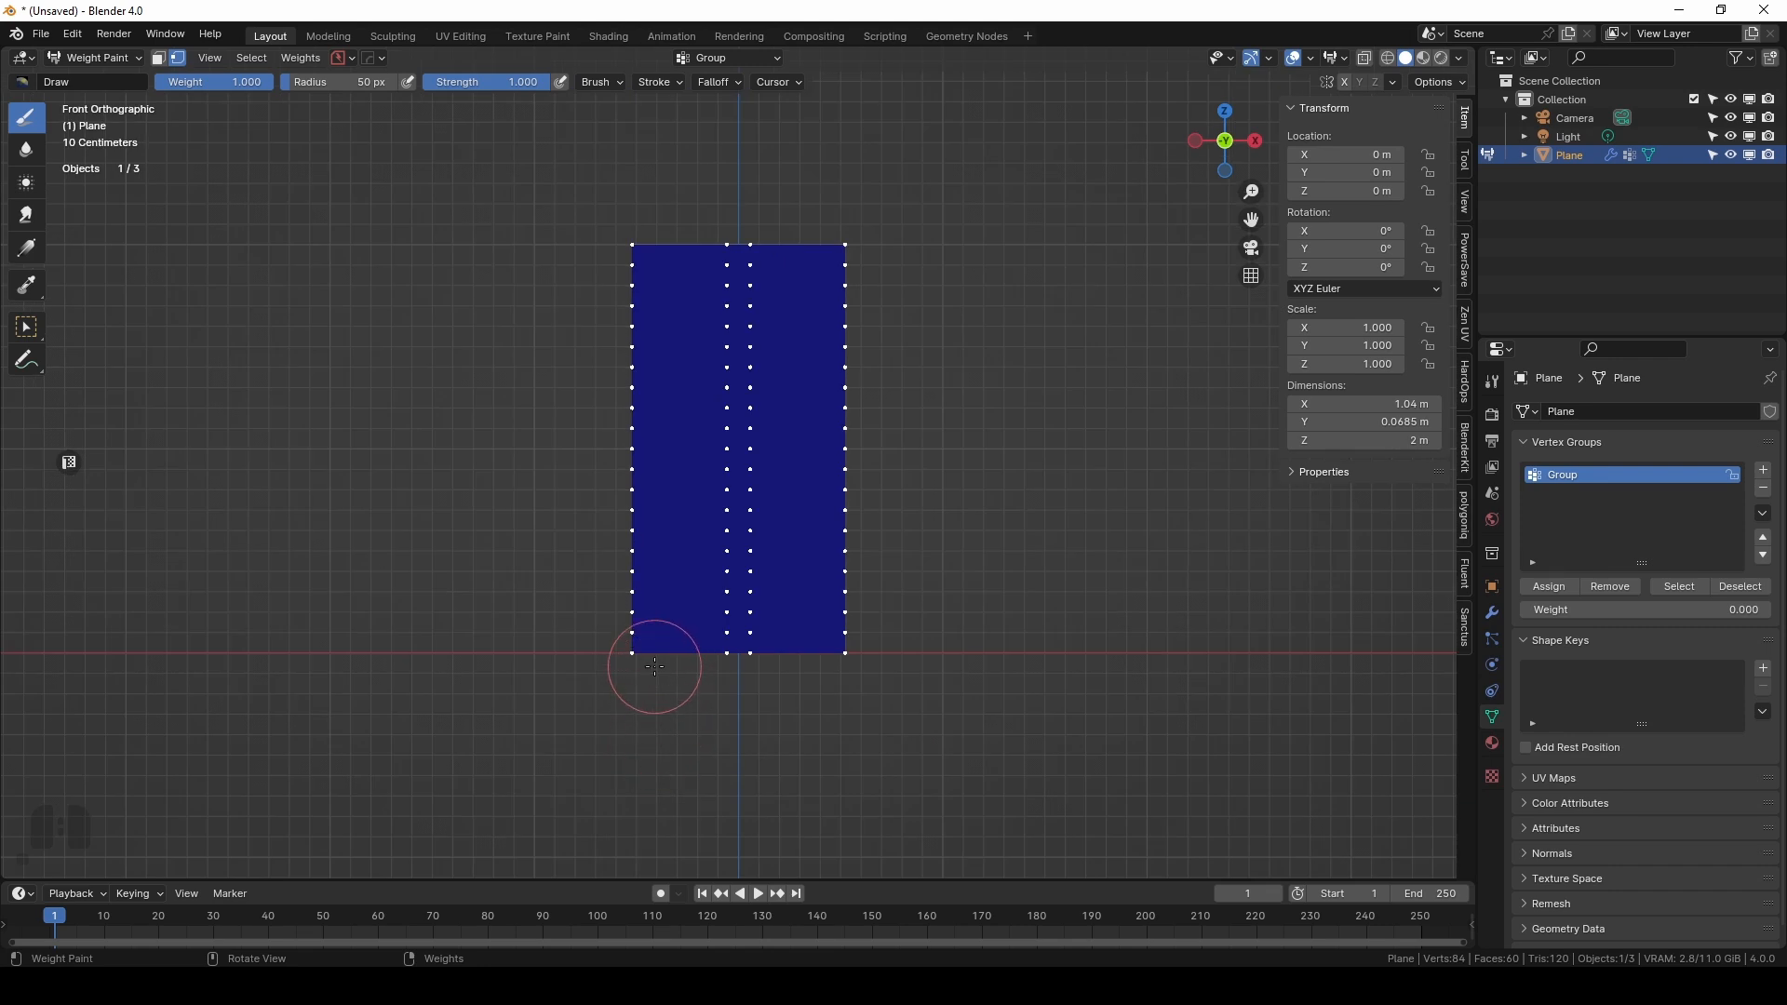
Activate the weight Gradient tool and frame the whole base panel in the front view.
click(27, 249)
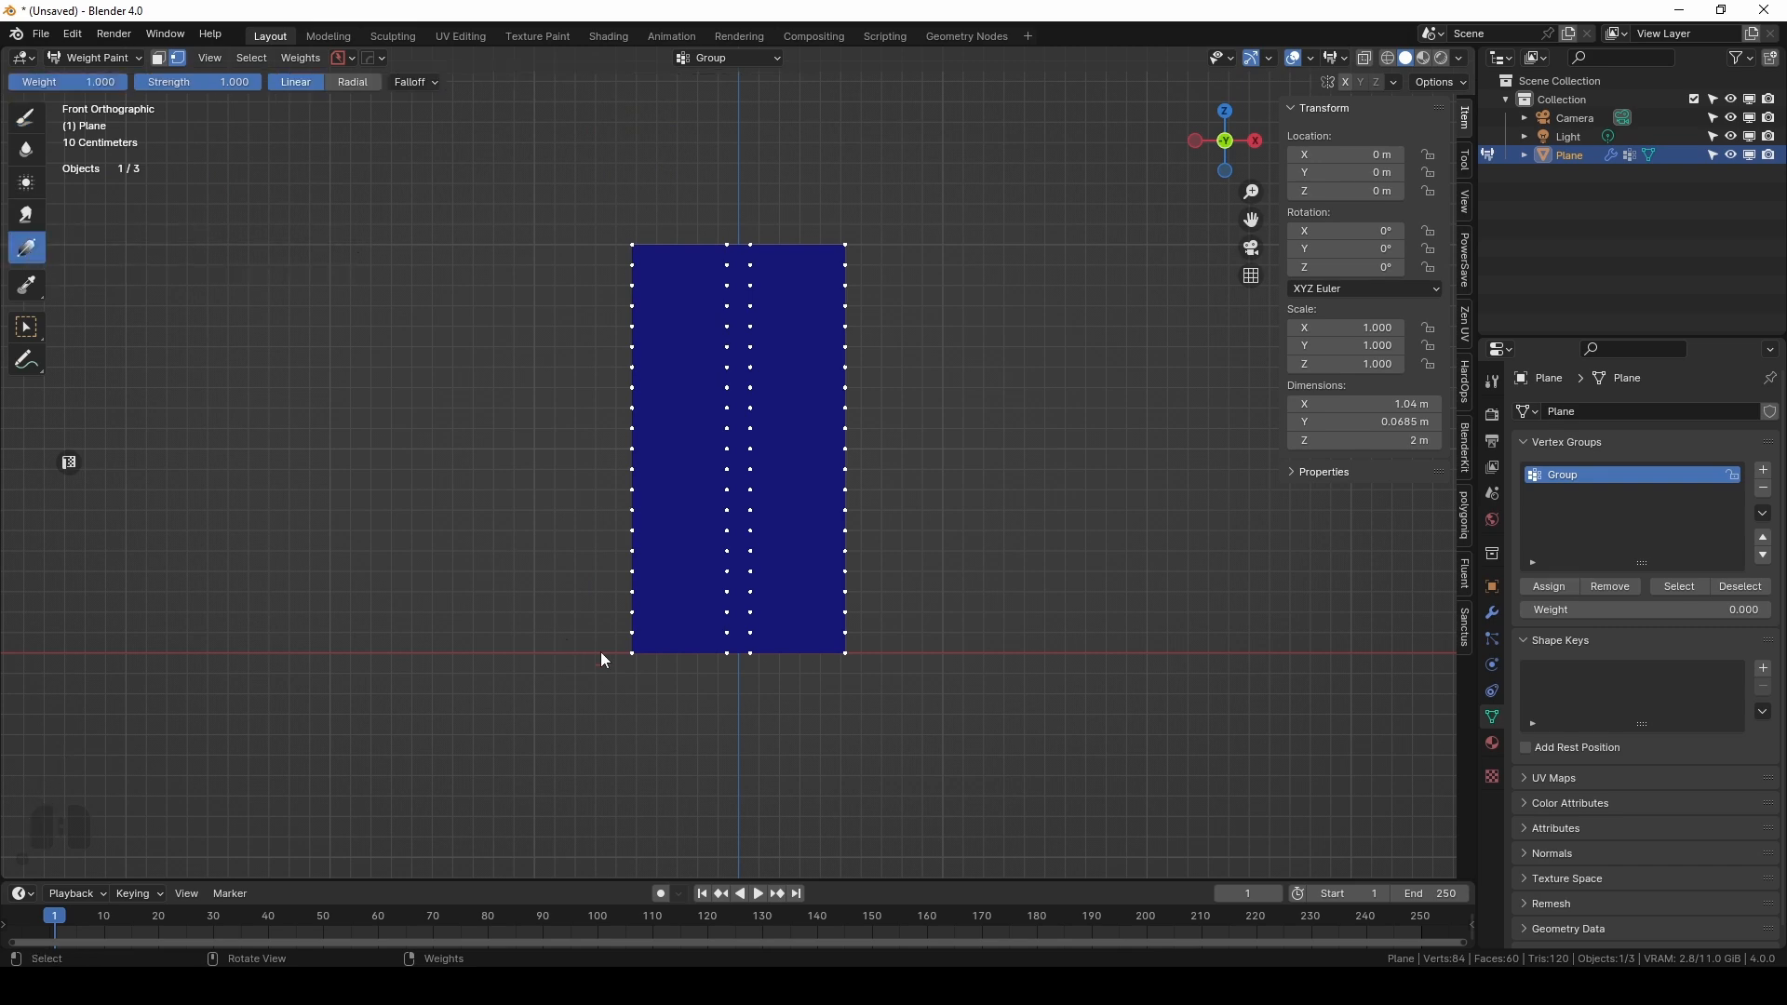
scroll(594, 648, up, 3)
scroll(579, 683, down, 1)
mouse_move(501, 522)
shift+middle_down()
mouse_move(494, 543)
mouse_move(503, 512)
shift+middle_up()
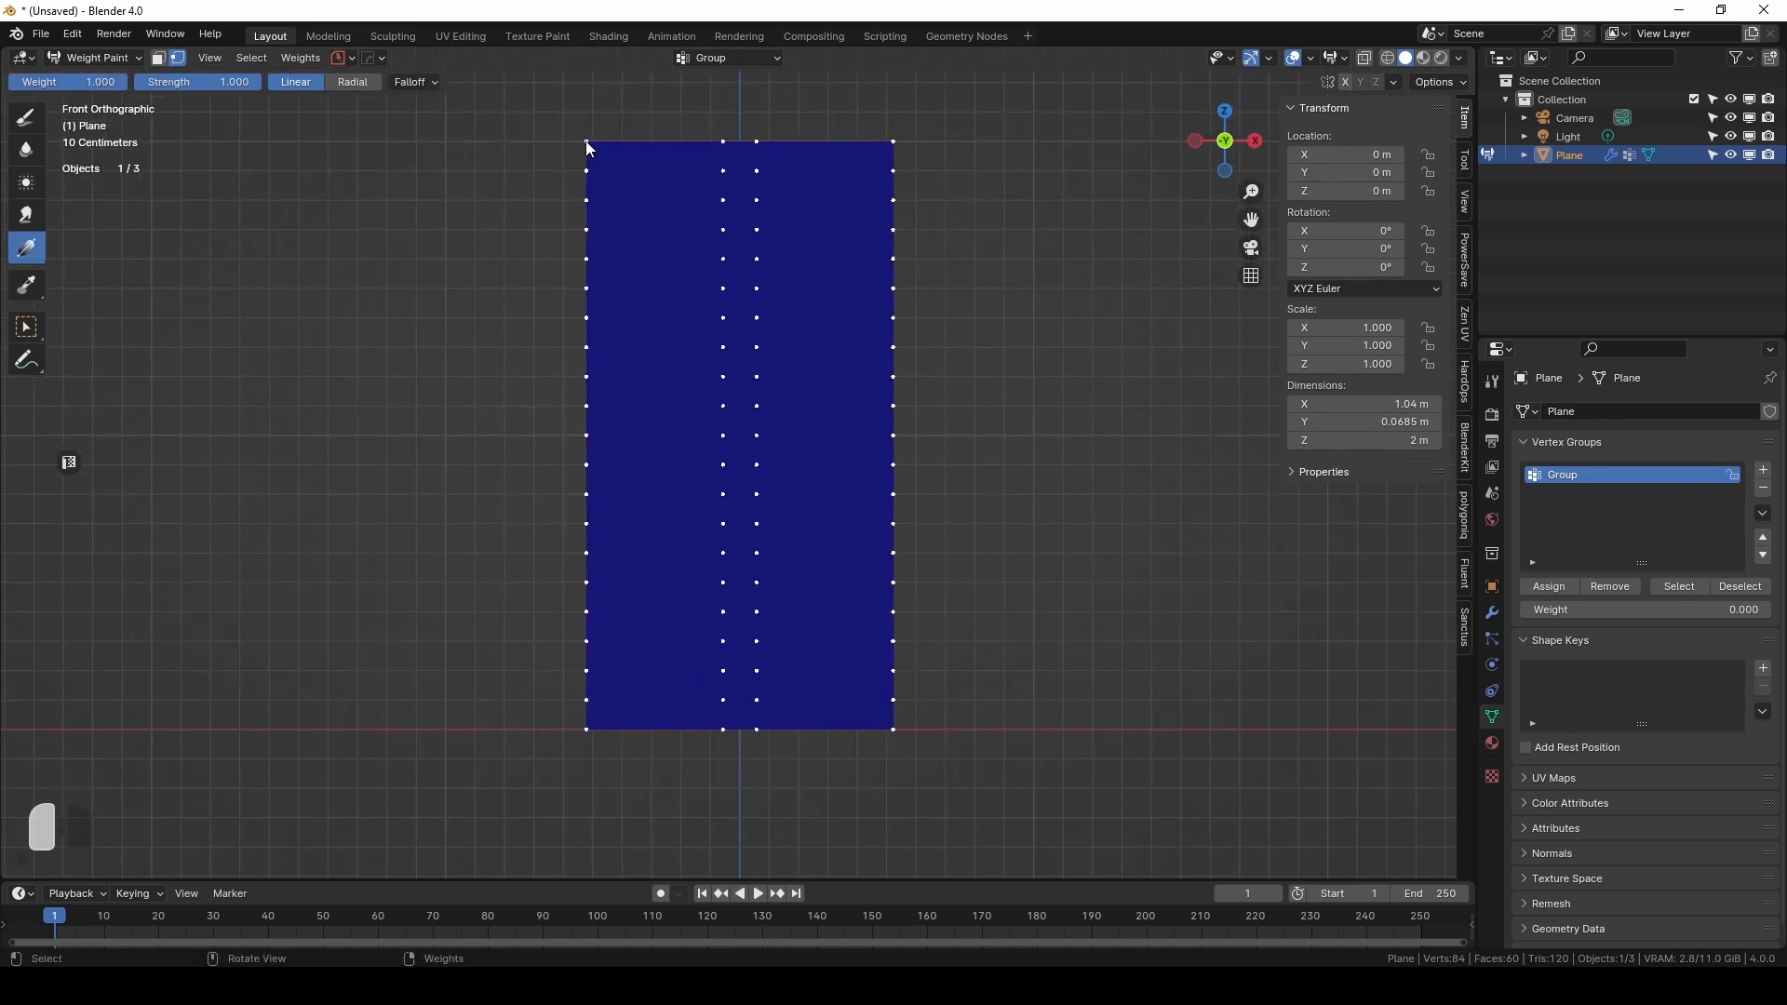
Try a vertical weight gradient from the panel's upper edge to its lower edge with the custom falloff, and undo it.
drag(588, 147, 623, 726)
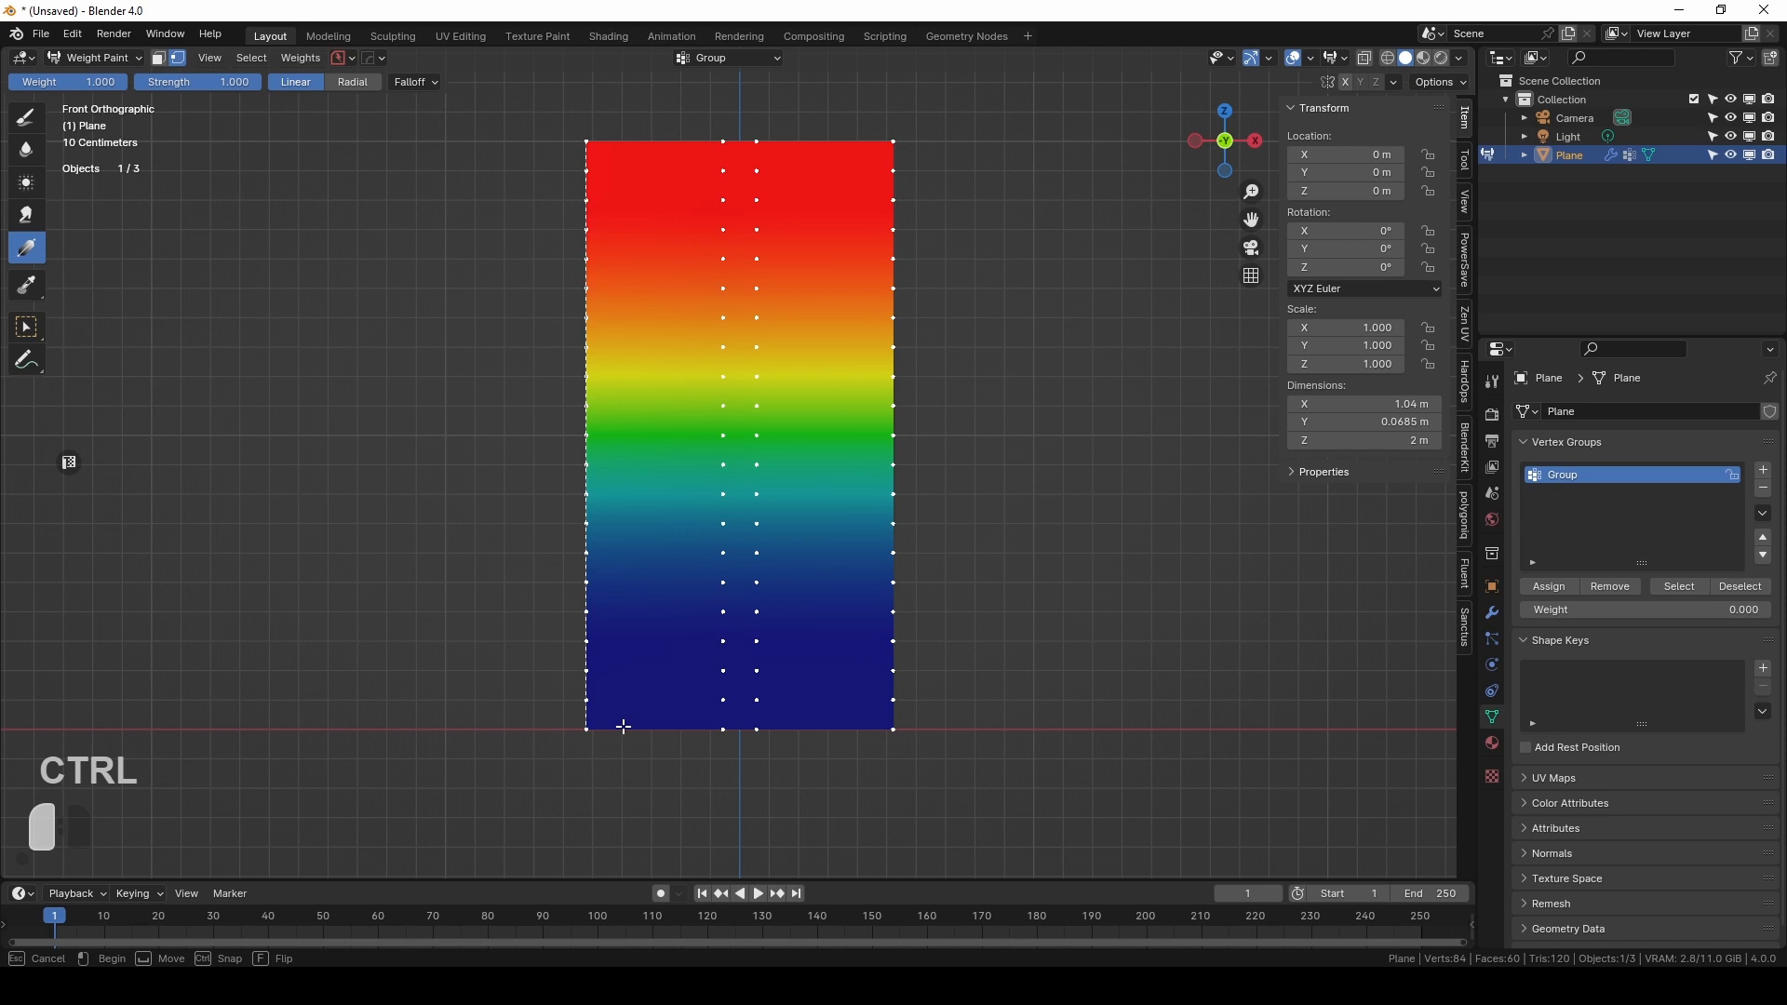
ctrl+drag(622, 726, 622, 726)
key(ctrl+z)
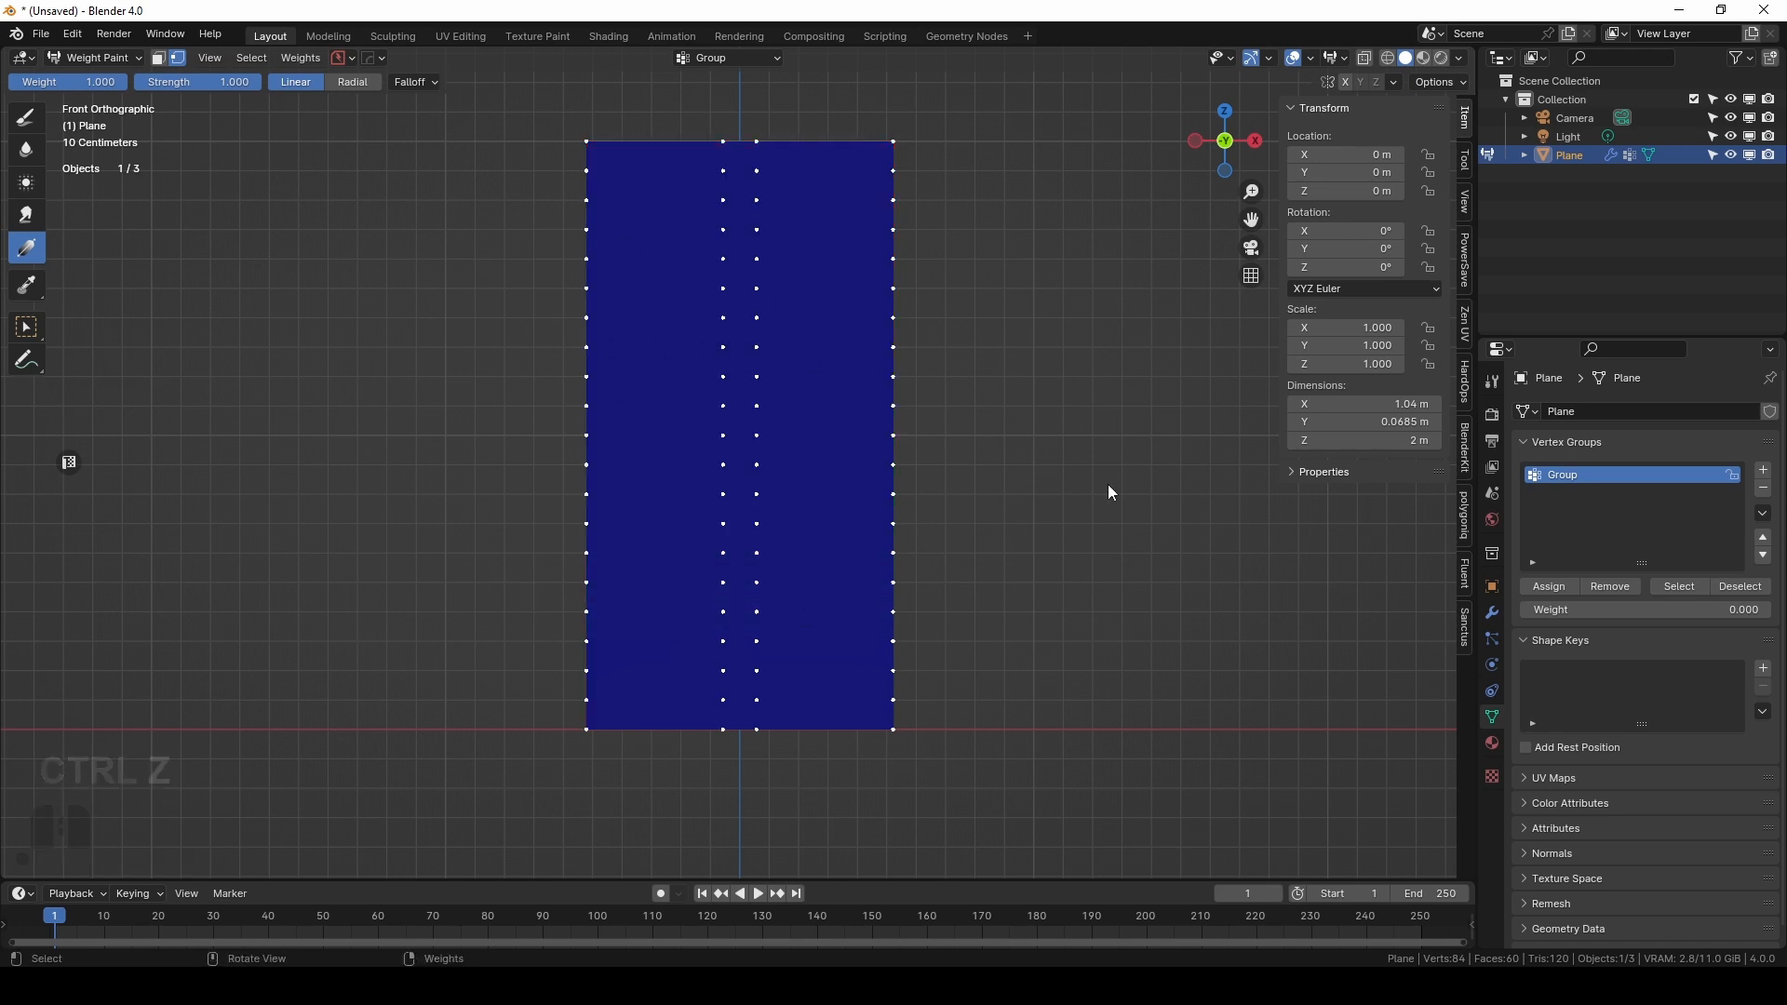
Set the gradient falloff to Linear and apply a weight gradient from the panel's upper edge down to its lower edge.
click(413, 82)
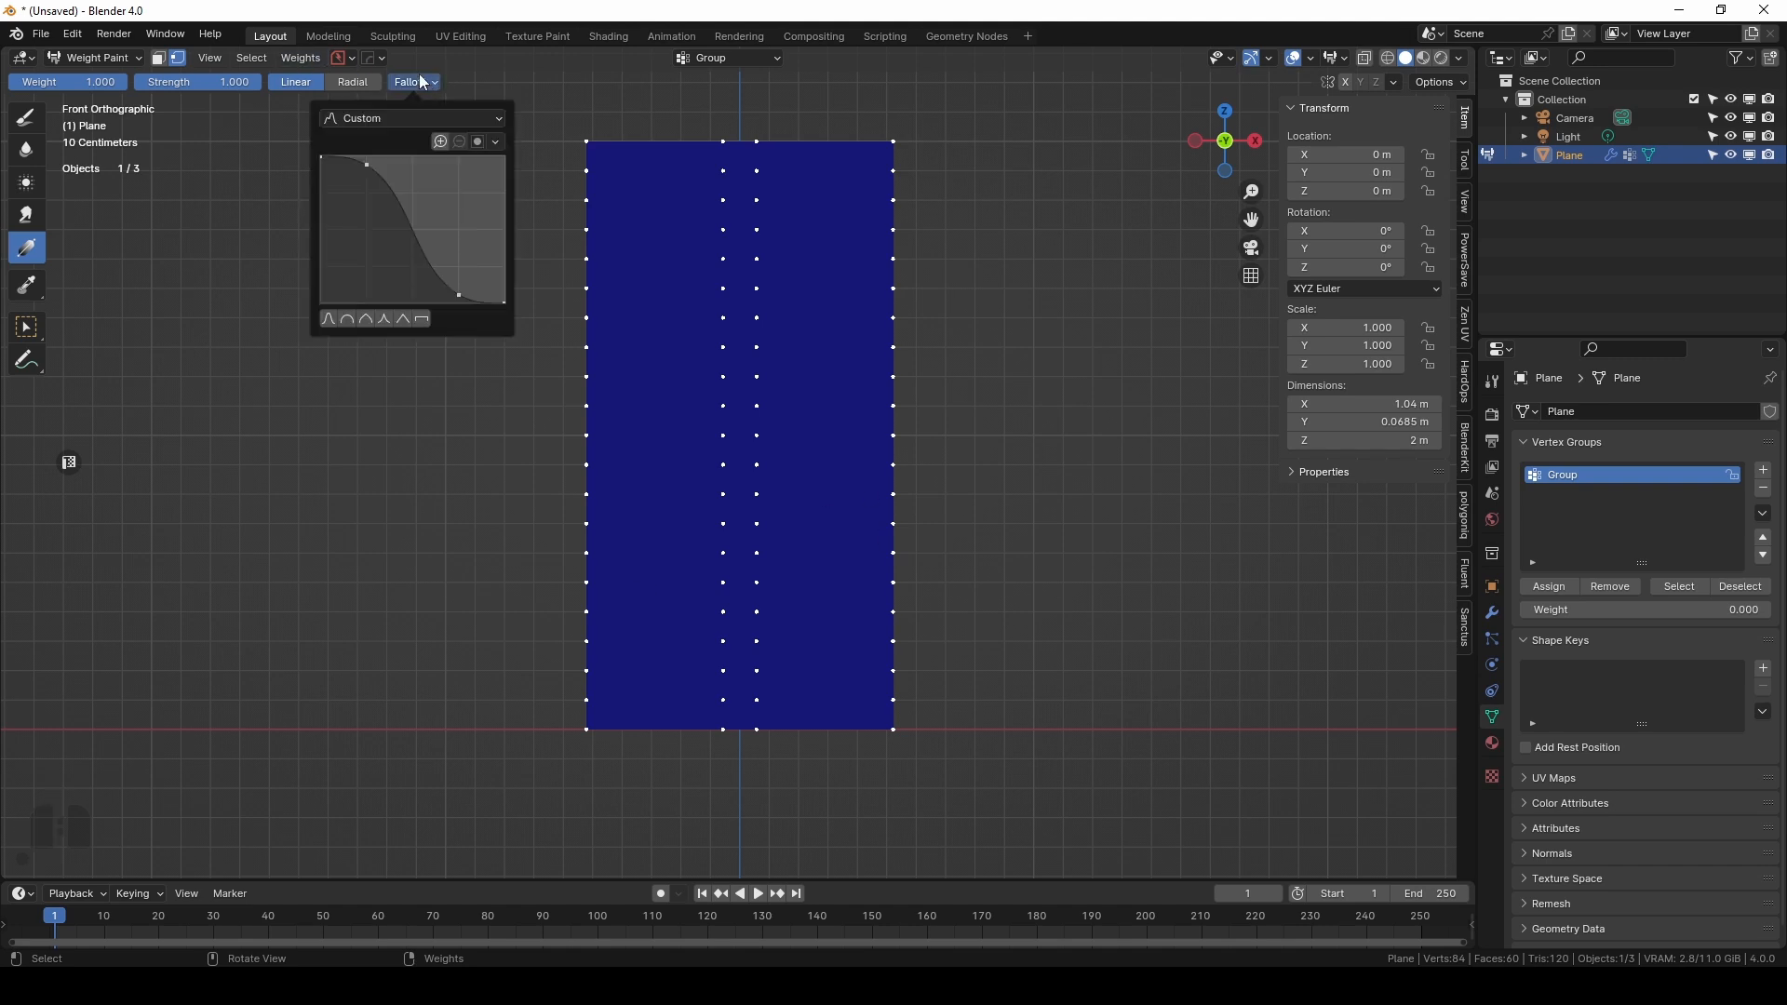
click(399, 120)
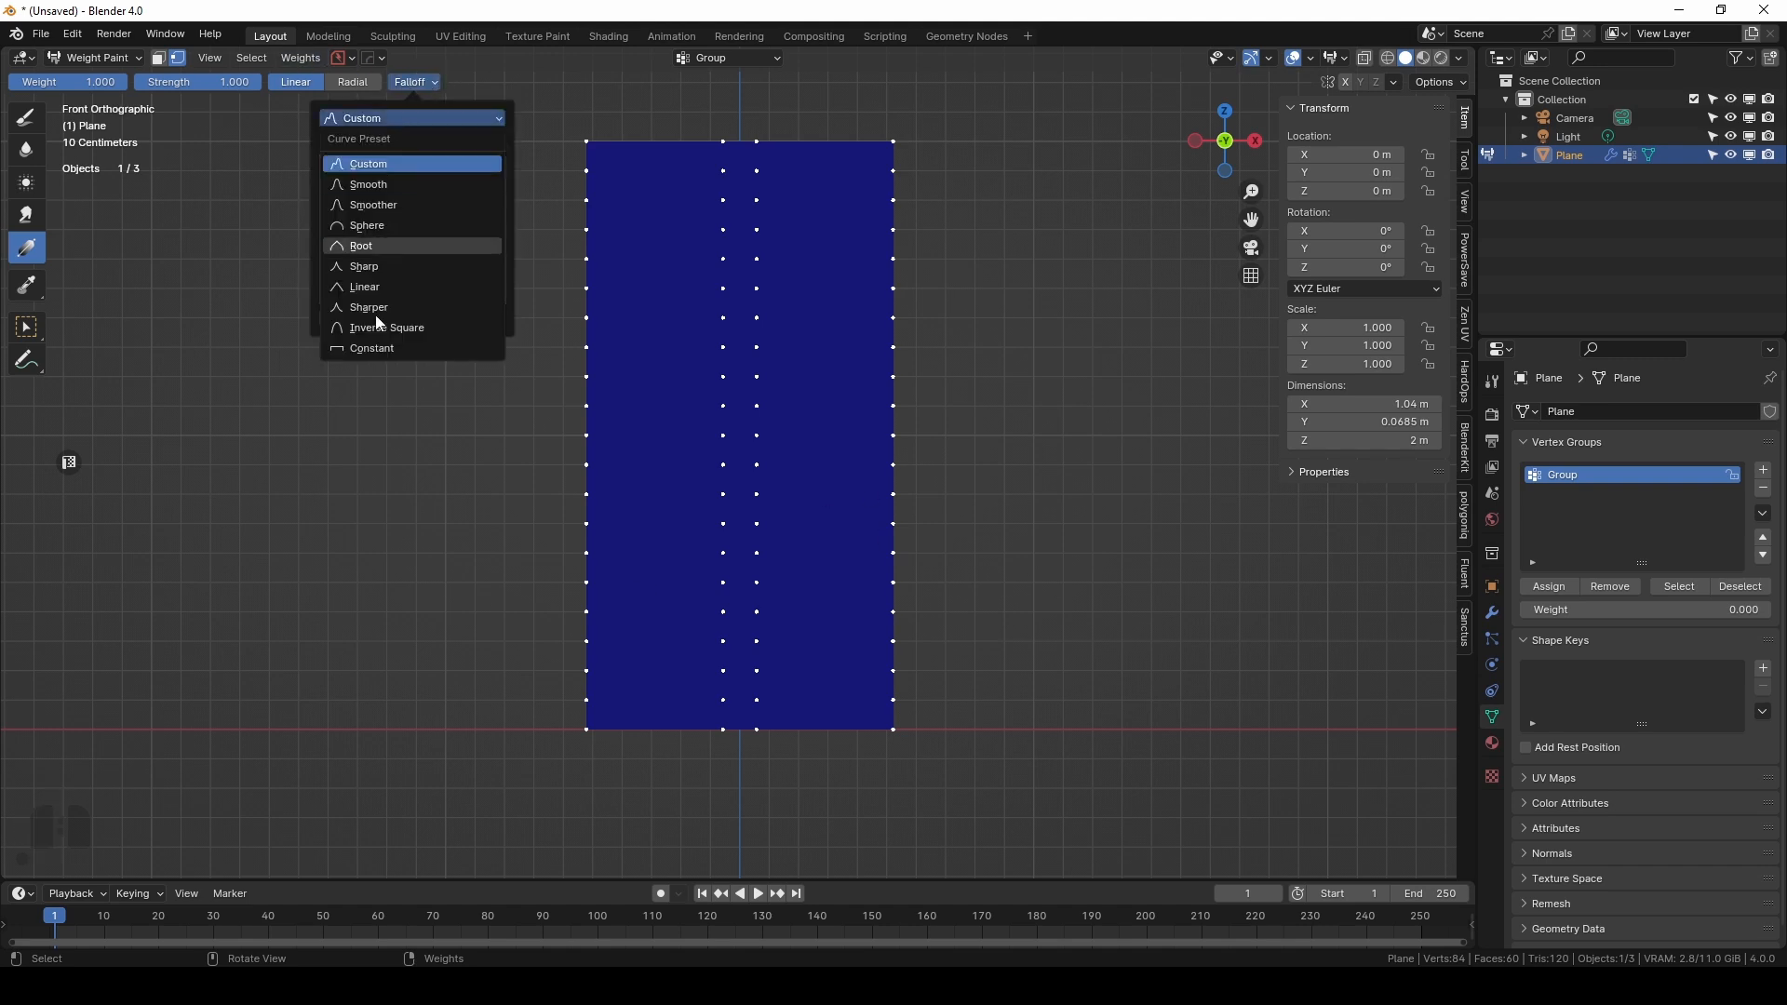
click(391, 288)
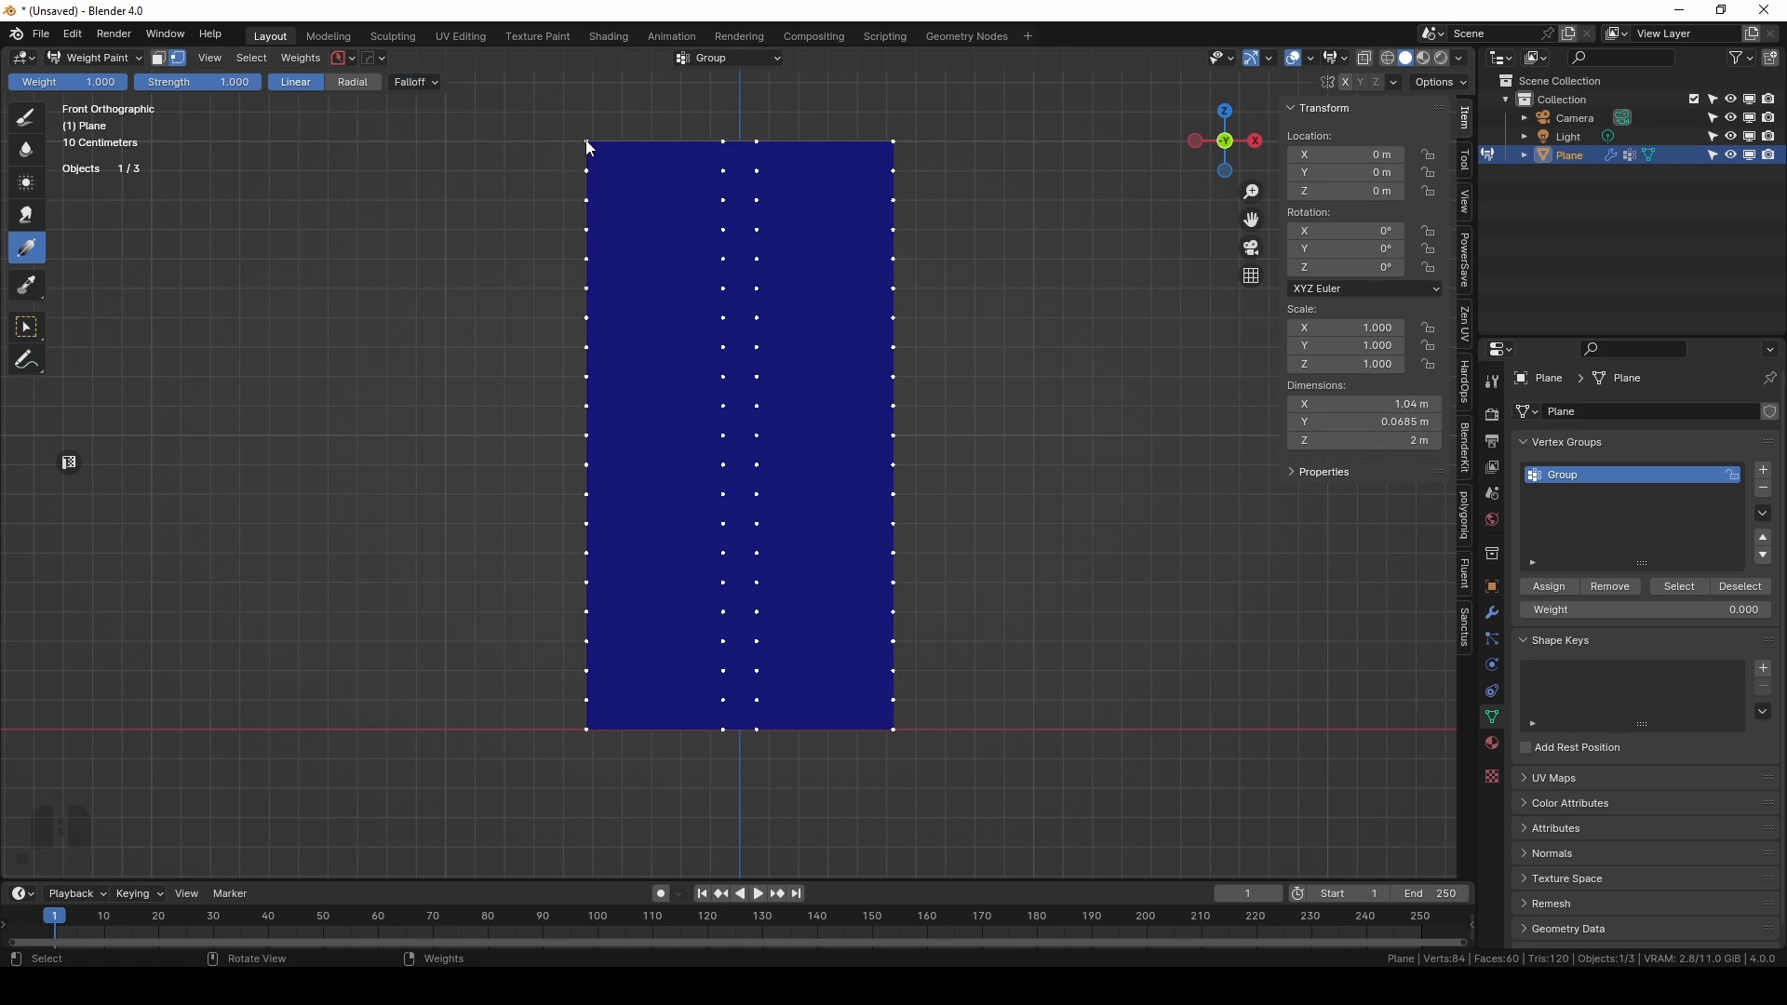
drag(587, 147, 602, 721)
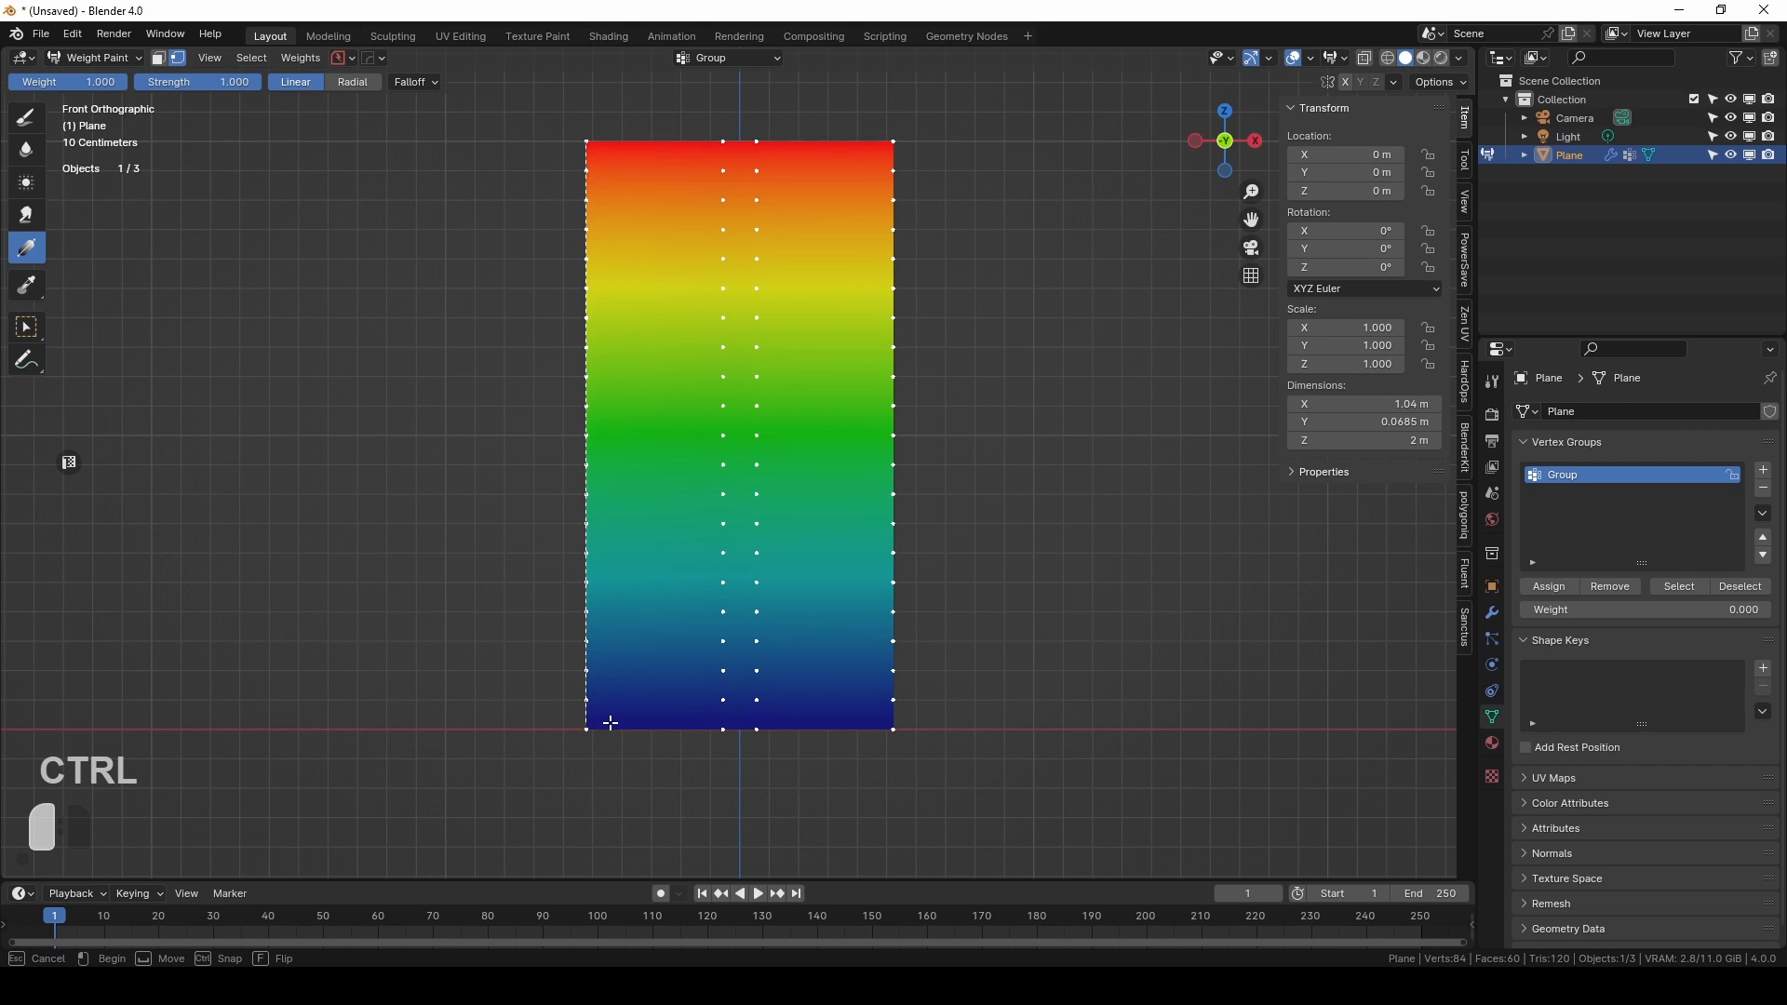
ctrl+drag(610, 721, 611, 716)
ctrl+drag(611, 715, 611, 716)
middle_drag(610, 715, 588, 451)
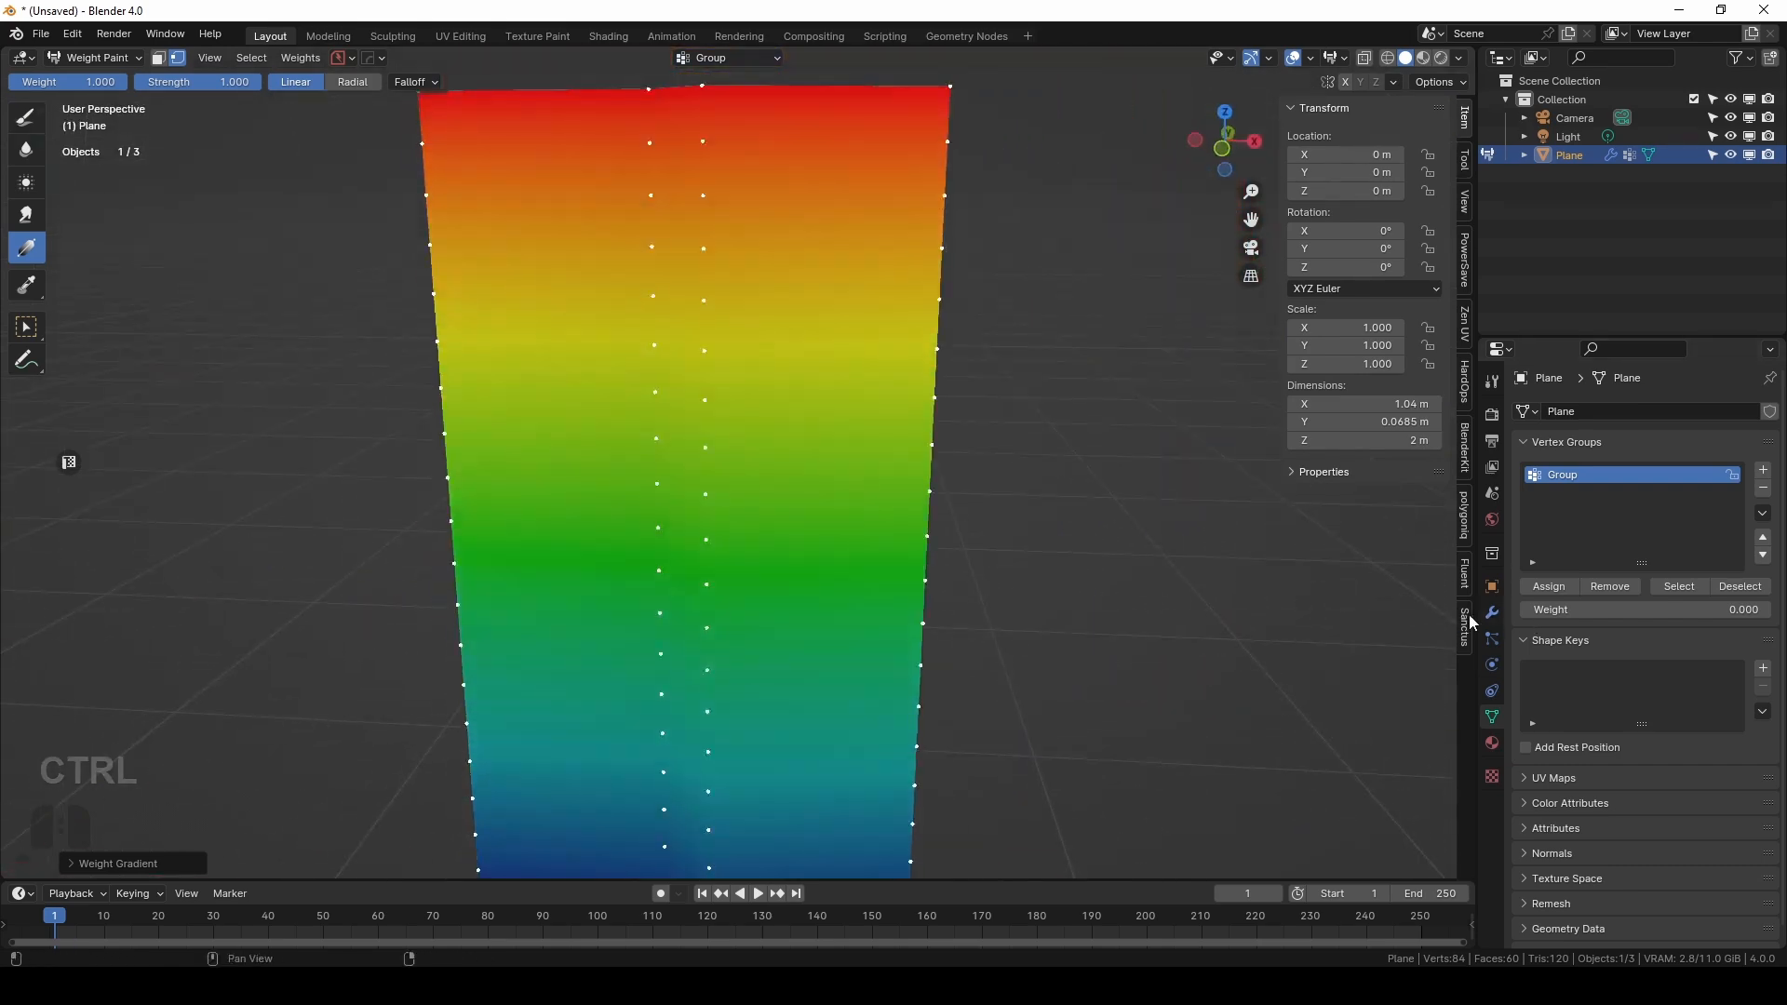
Return to Object Mode and turn the viewport display of all six modifiers back on.
key(Tab)
click(64, 58)
click(88, 76)
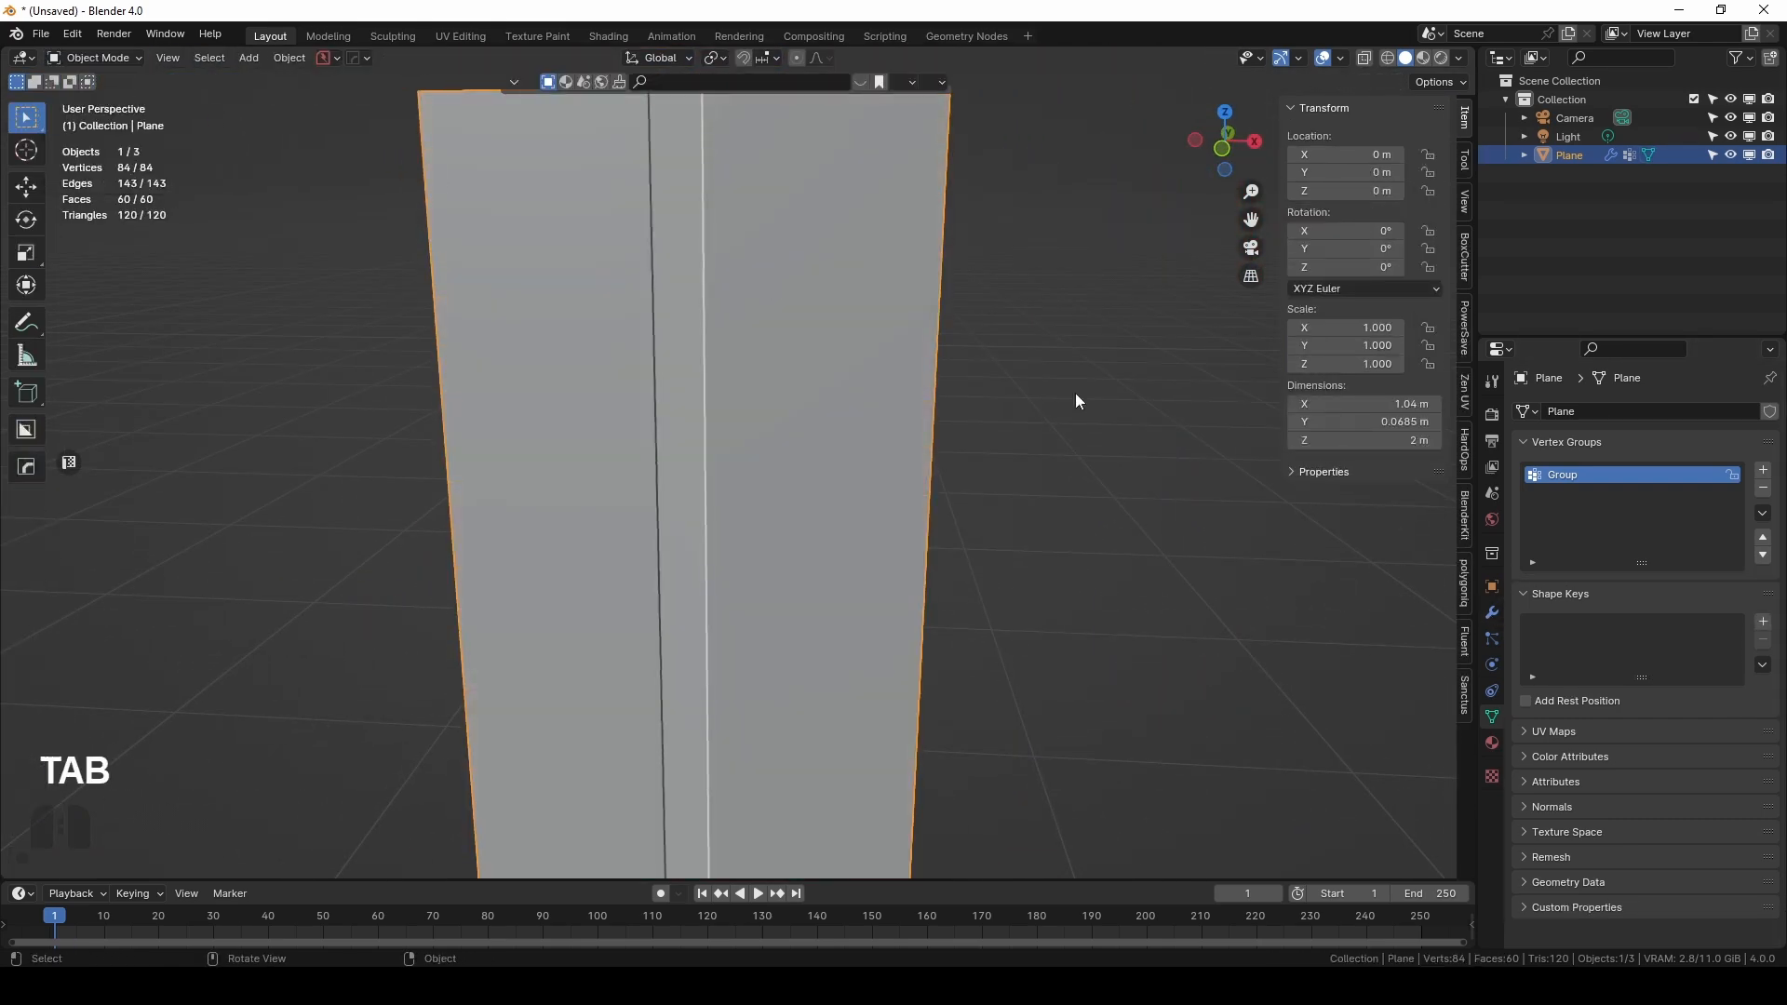
click(1492, 613)
drag(1683, 443, 1683, 532)
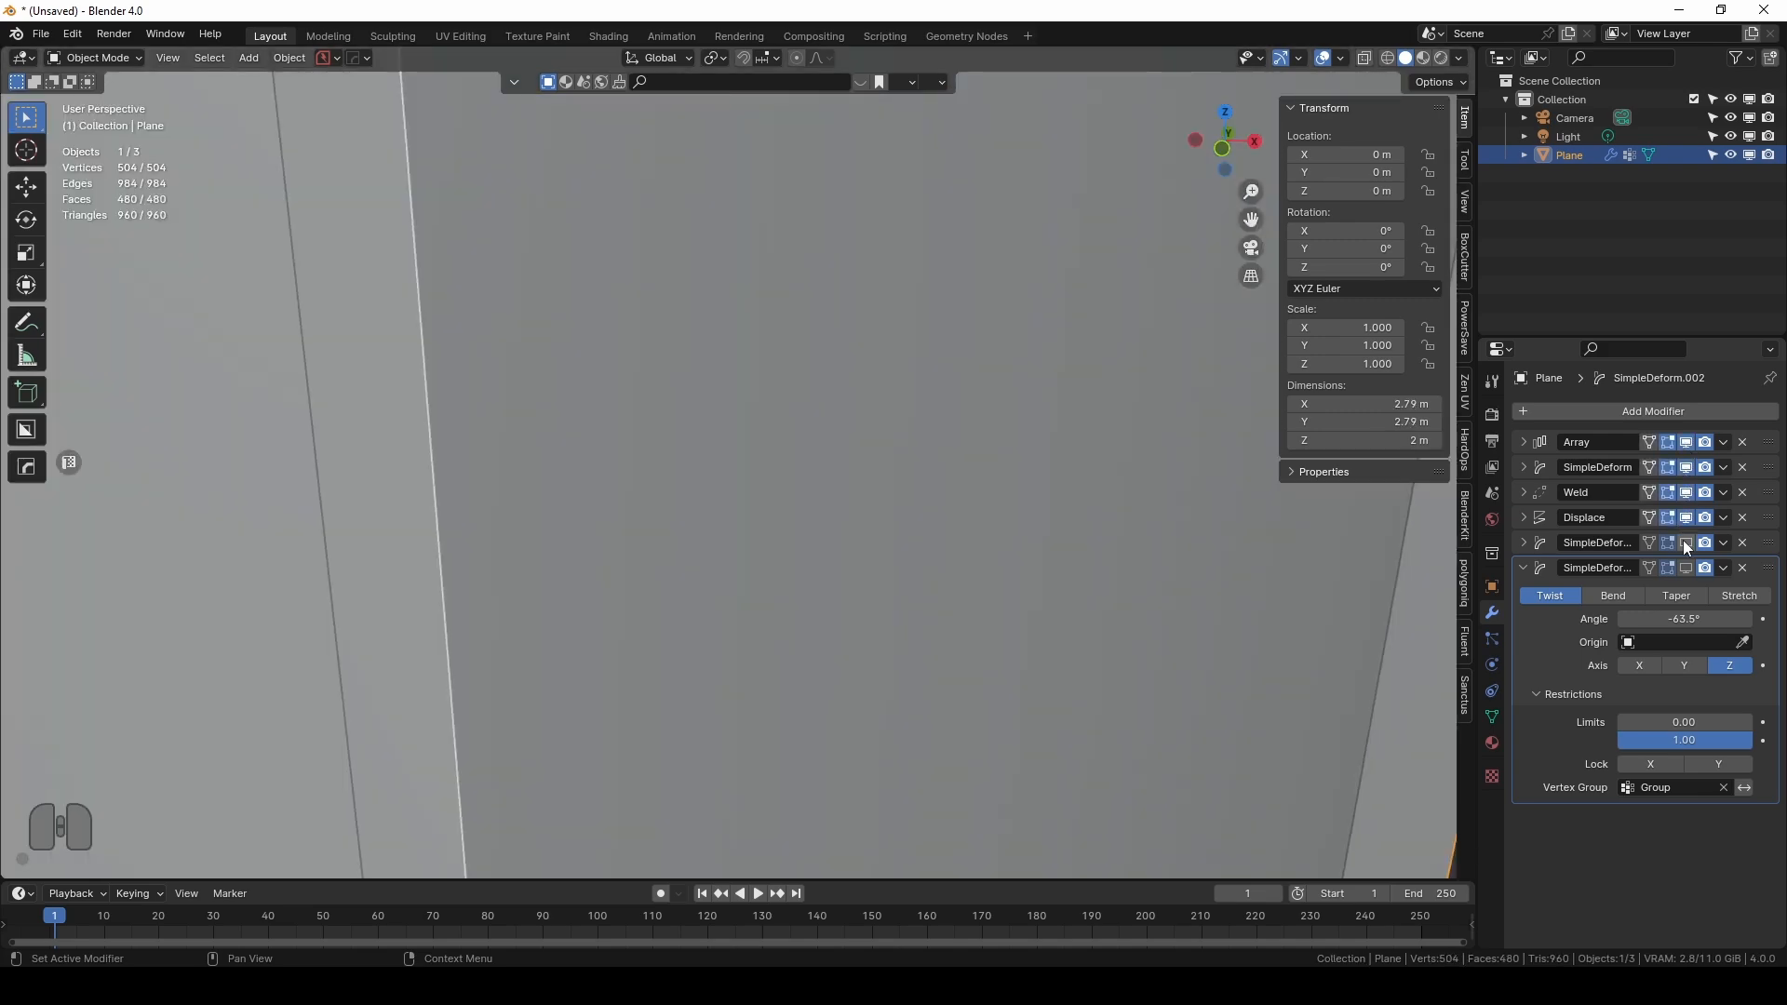
click(1684, 543)
click(1686, 568)
Examine how the weighted twist shapes the ring from several angles, in both Object Mode and Edit Mode.
scroll(1106, 527, down, 9)
middle_drag(956, 549, 870, 541)
middle_drag(570, 332, 772, 527)
scroll(842, 484, up, 3)
key(Tab)
scroll(775, 430, up, 2)
scroll(808, 398, down, 4)
key(Tab)
scroll(772, 545, down, 2)
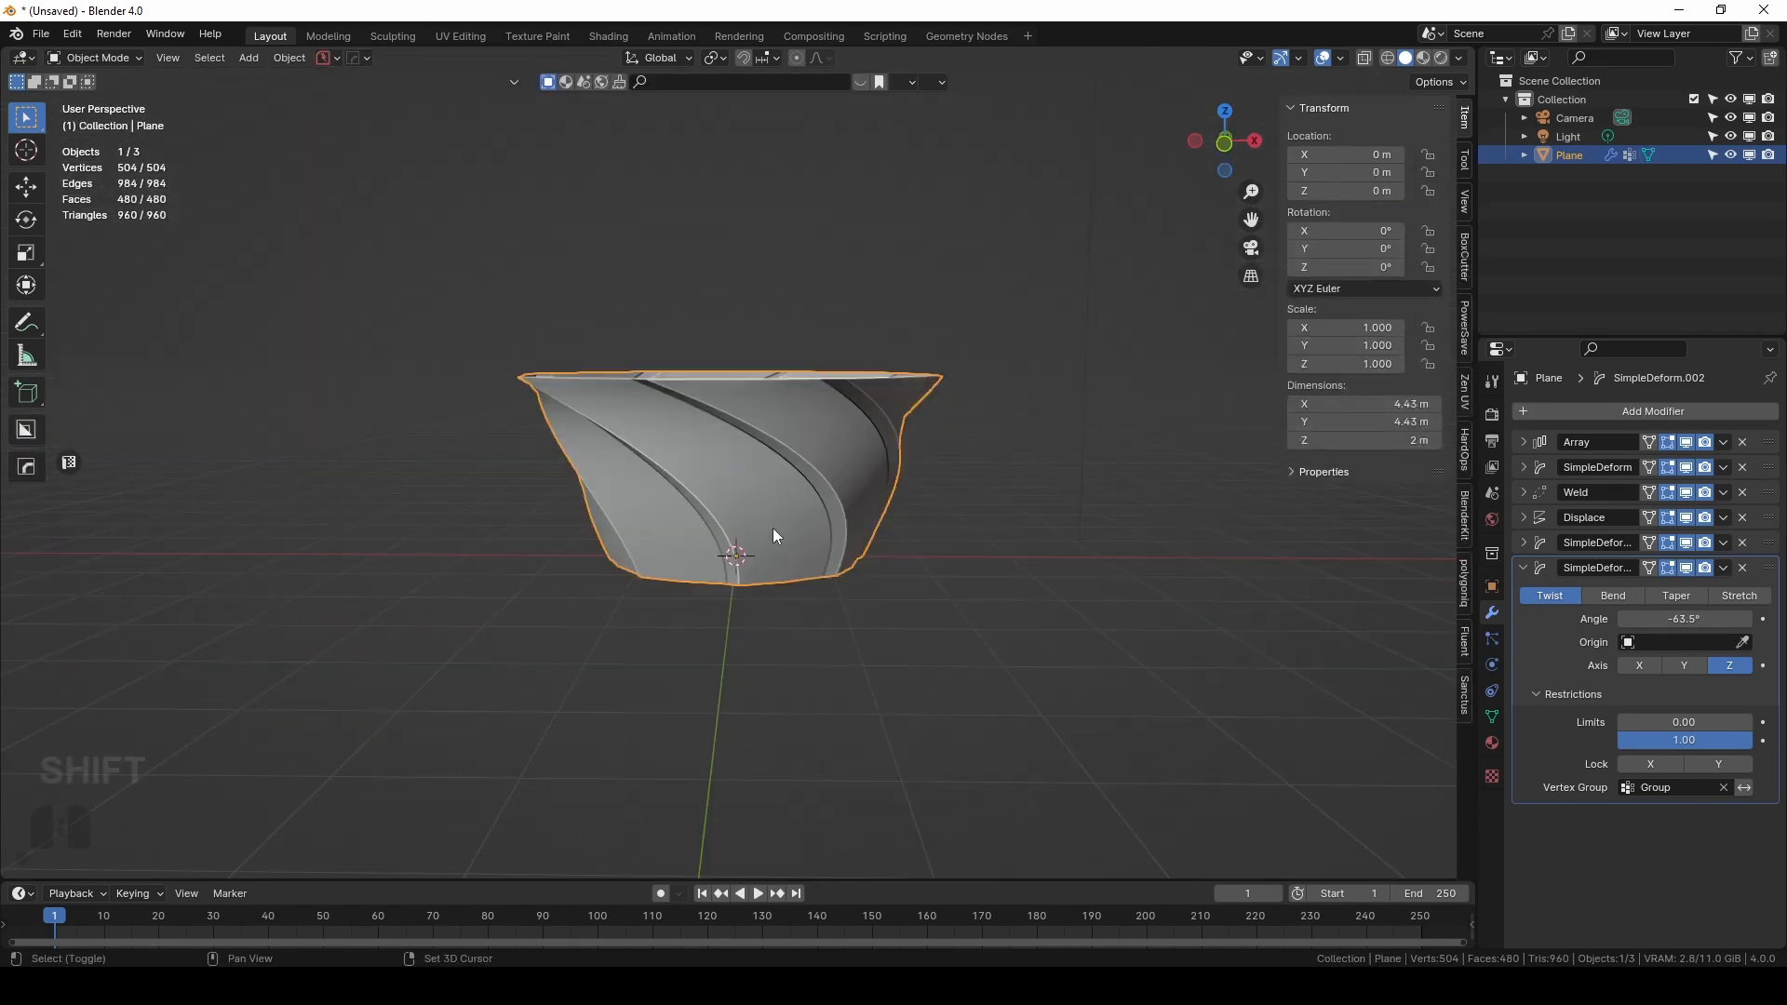
Duplicate the twisted ring and place the copy about 6.18 m away along the negative X axis.
key(shift+d)
key(x)
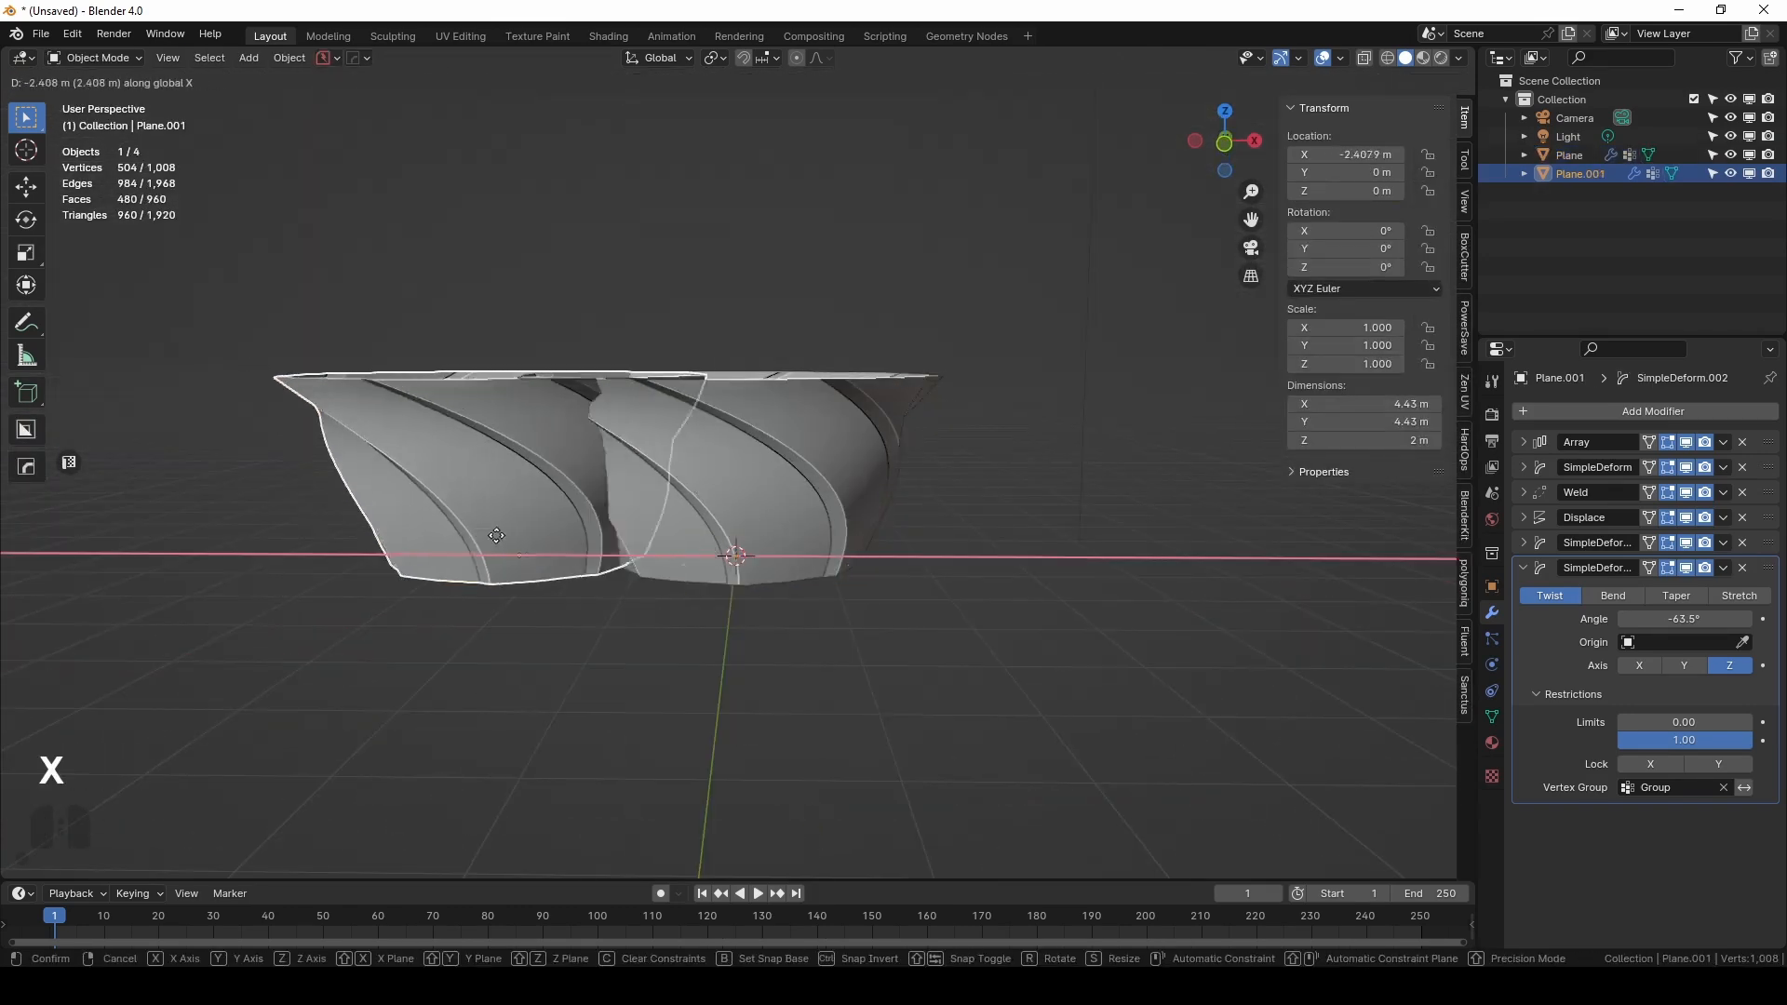
click(510, 566)
shift+middle_drag(510, 566, 702, 568)
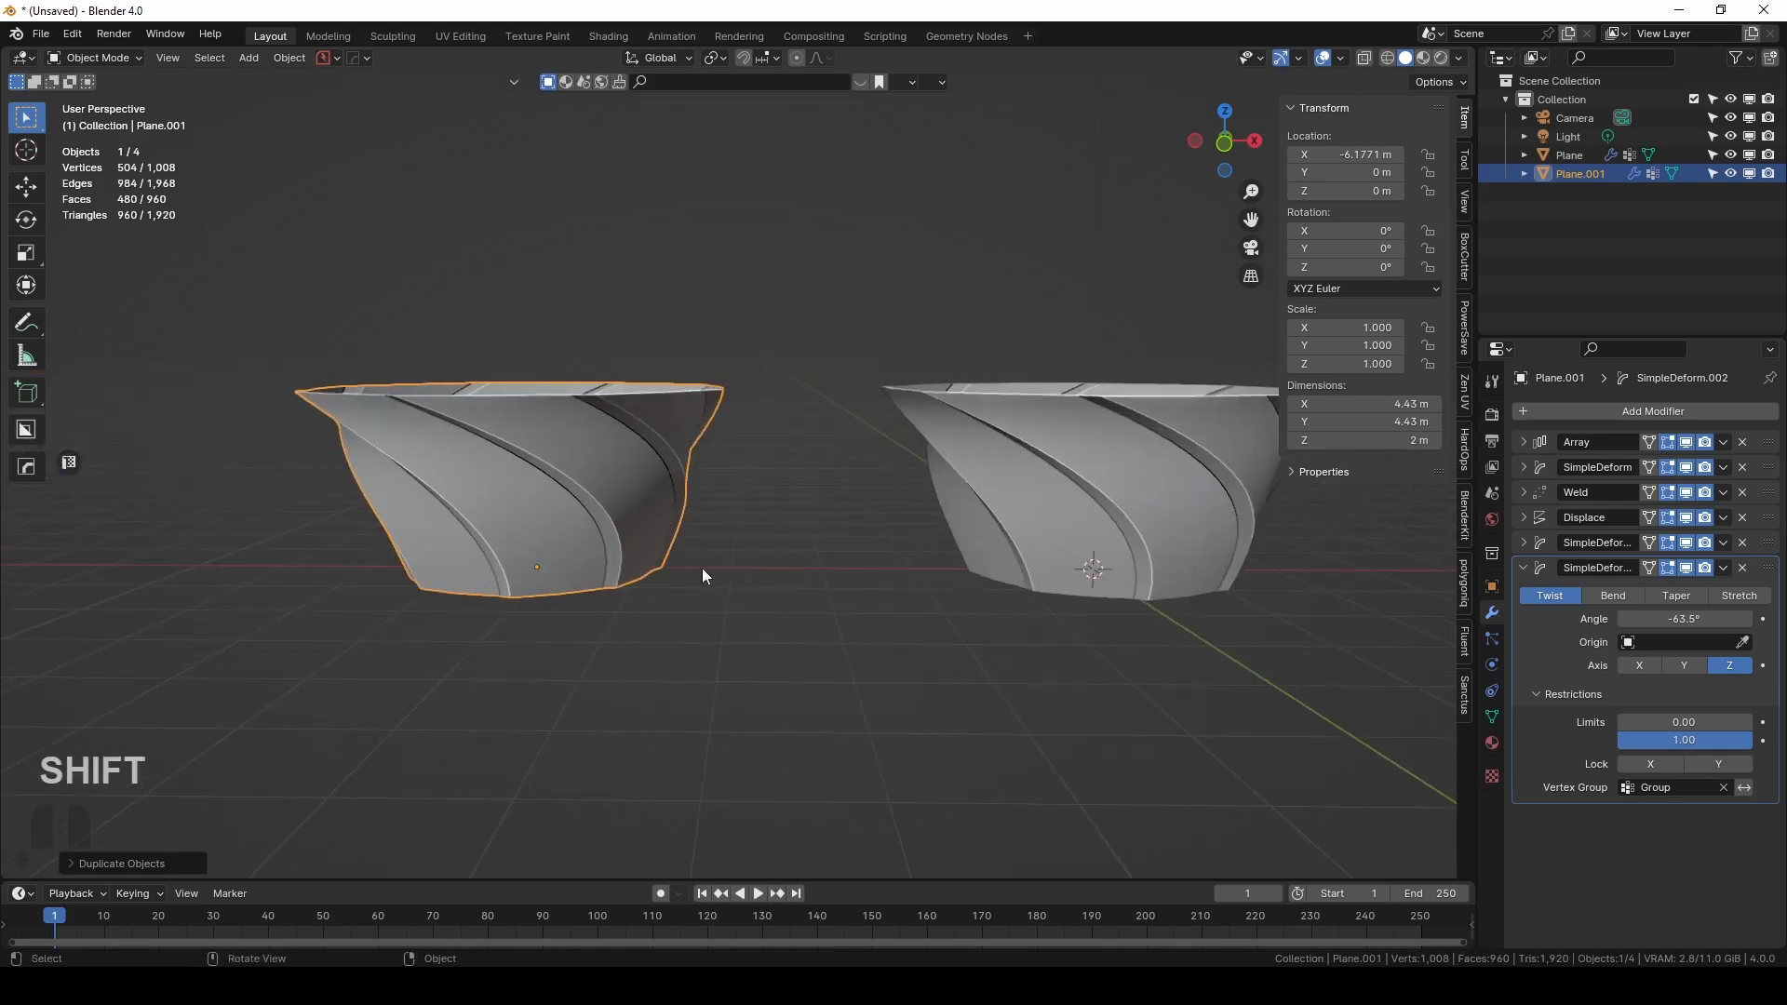
Move the duplicated ring to a new collection named backup and exclude that collection from the view layer.
key(m)
click(591, 566)
text(backup)
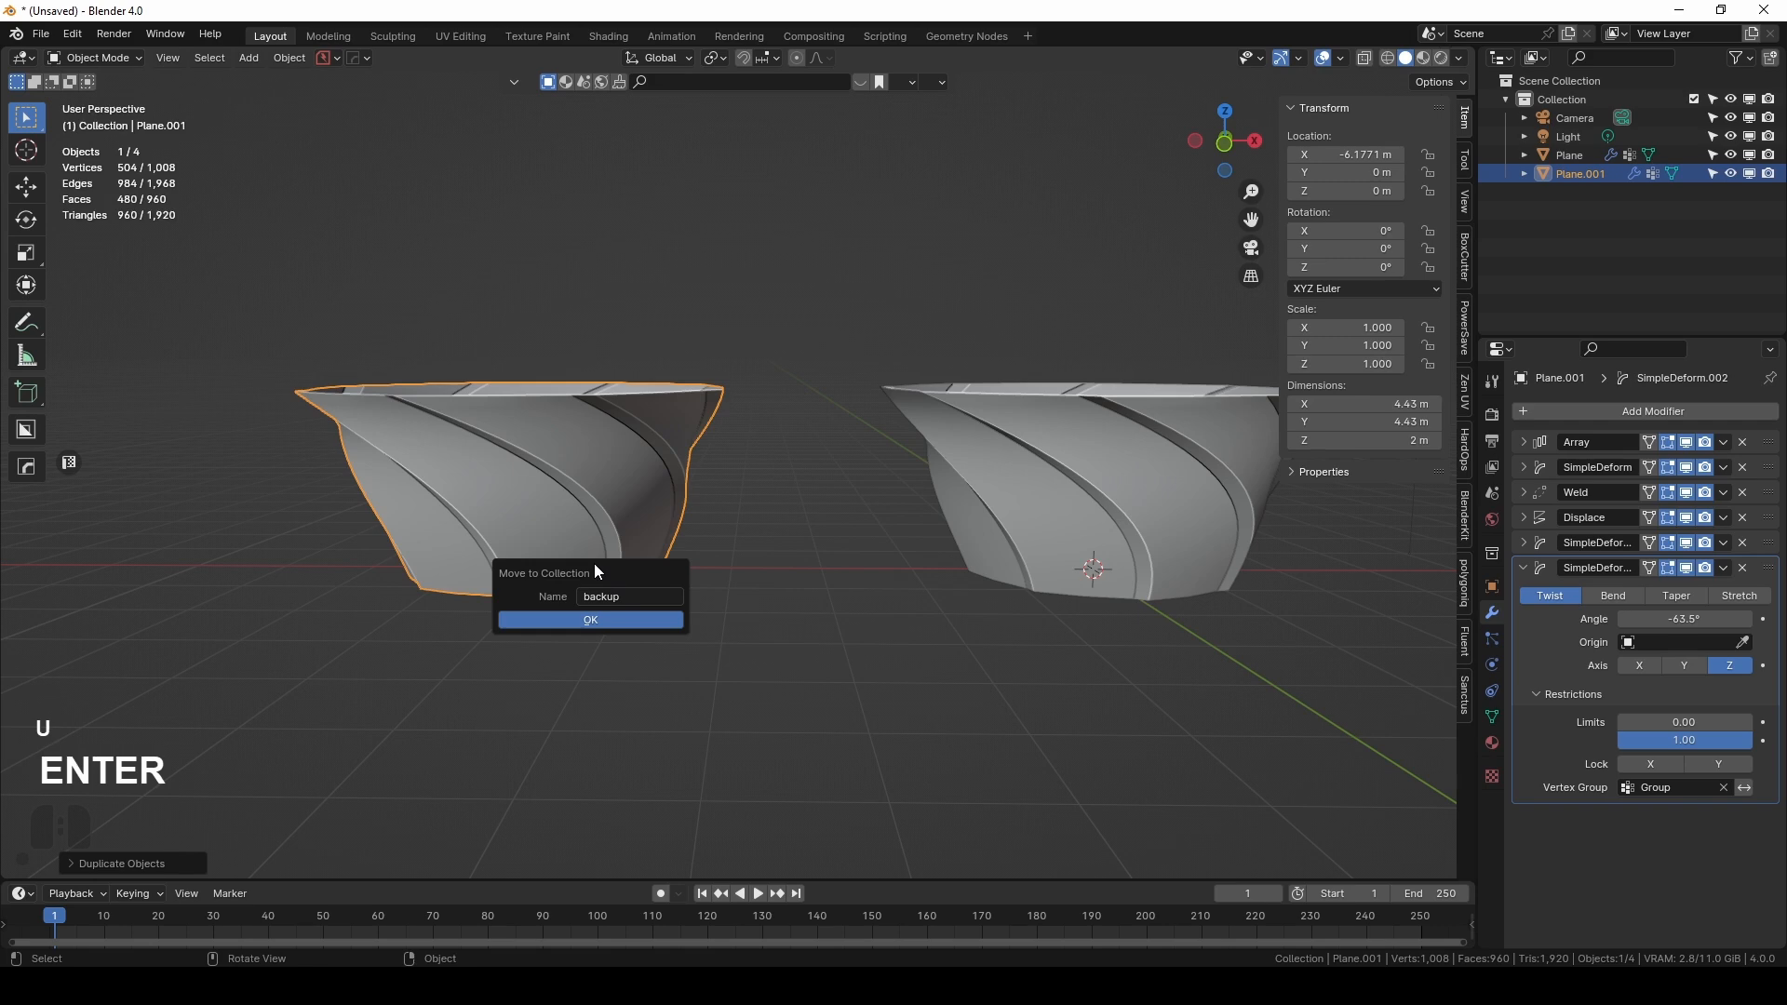
click(621, 618)
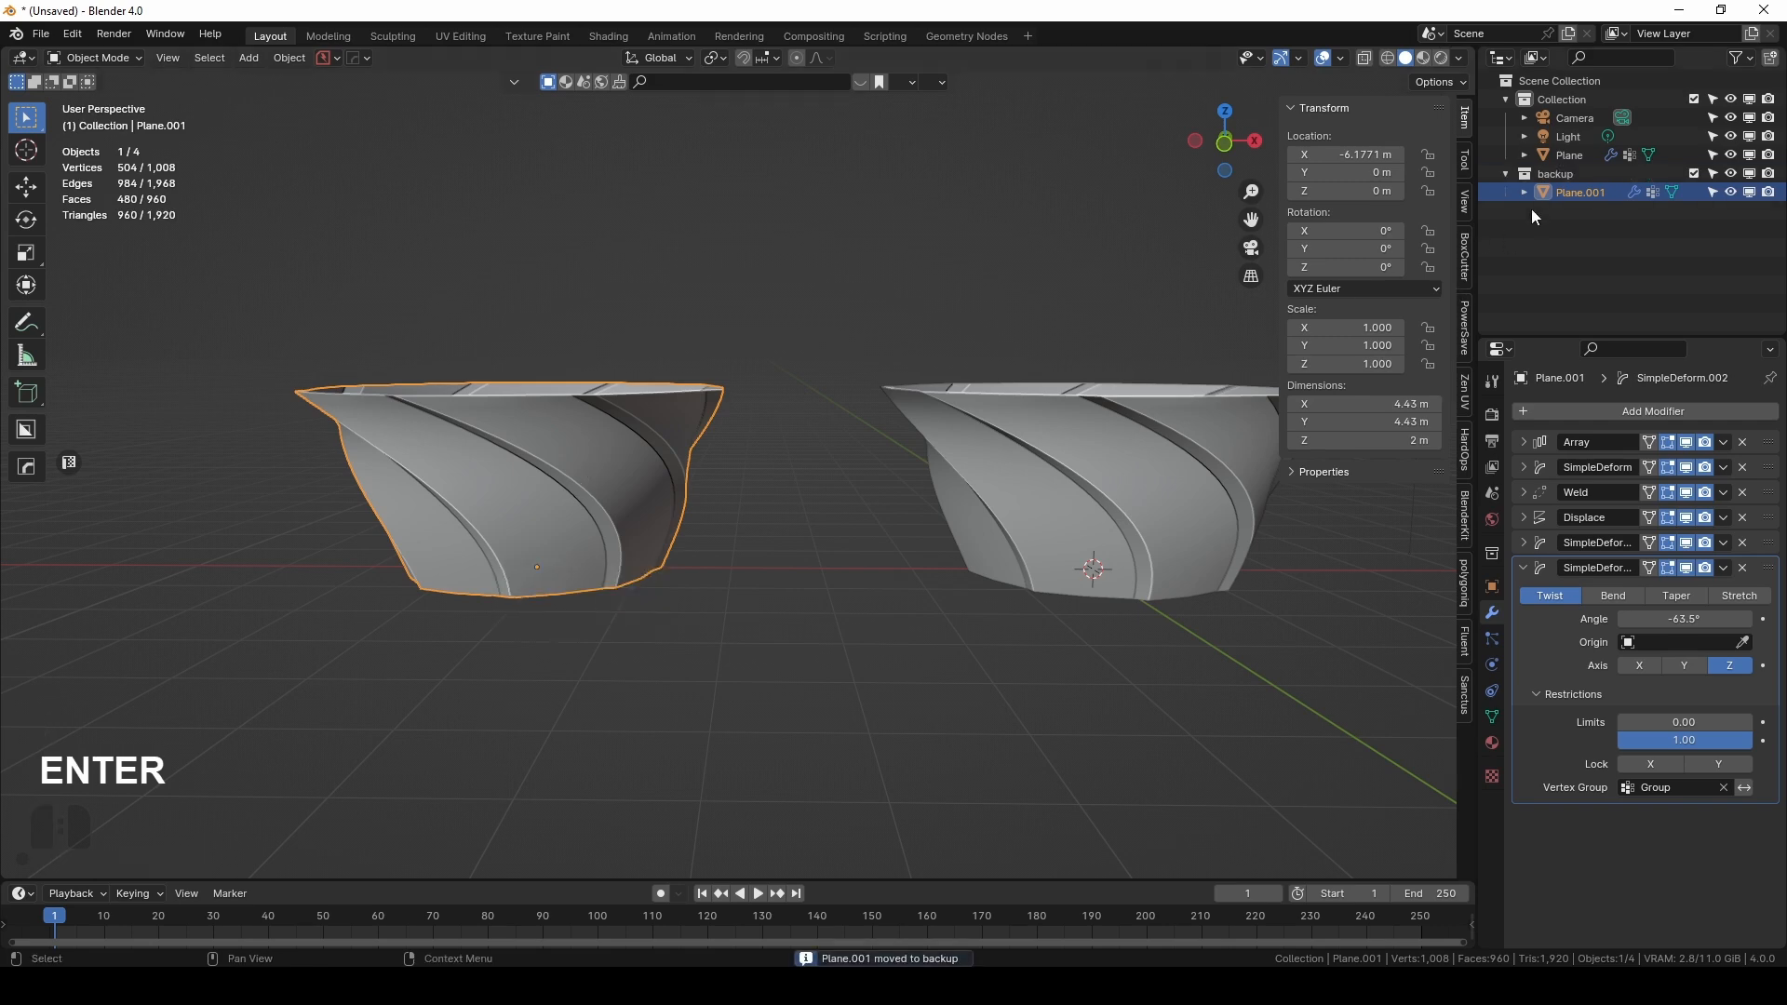
click(1694, 174)
Set the mean crease to 1 for the two vertical edge loops of the step on the original ring's base panel.
mouse_move(1009, 512)
shift+middle_down()
mouse_move(999, 536)
mouse_move(982, 530)
shift+middle_up()
click(982, 531)
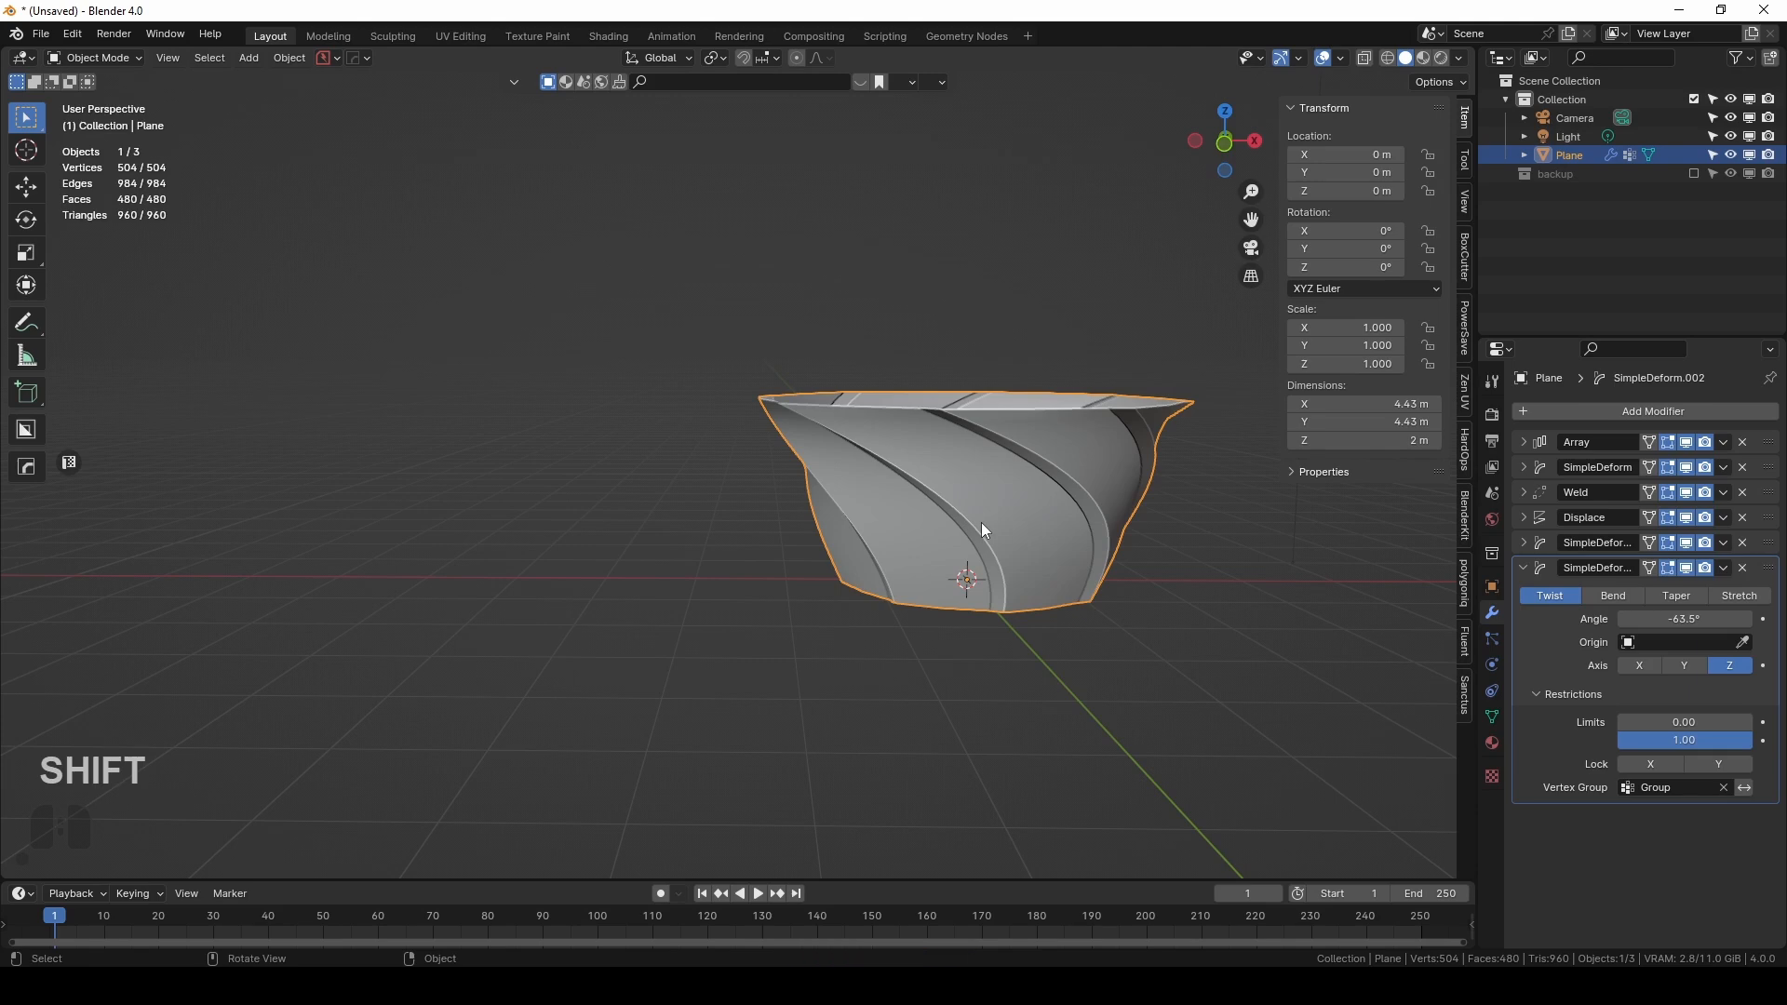
shift+middle_drag(985, 533, 772, 508)
key(Tab)
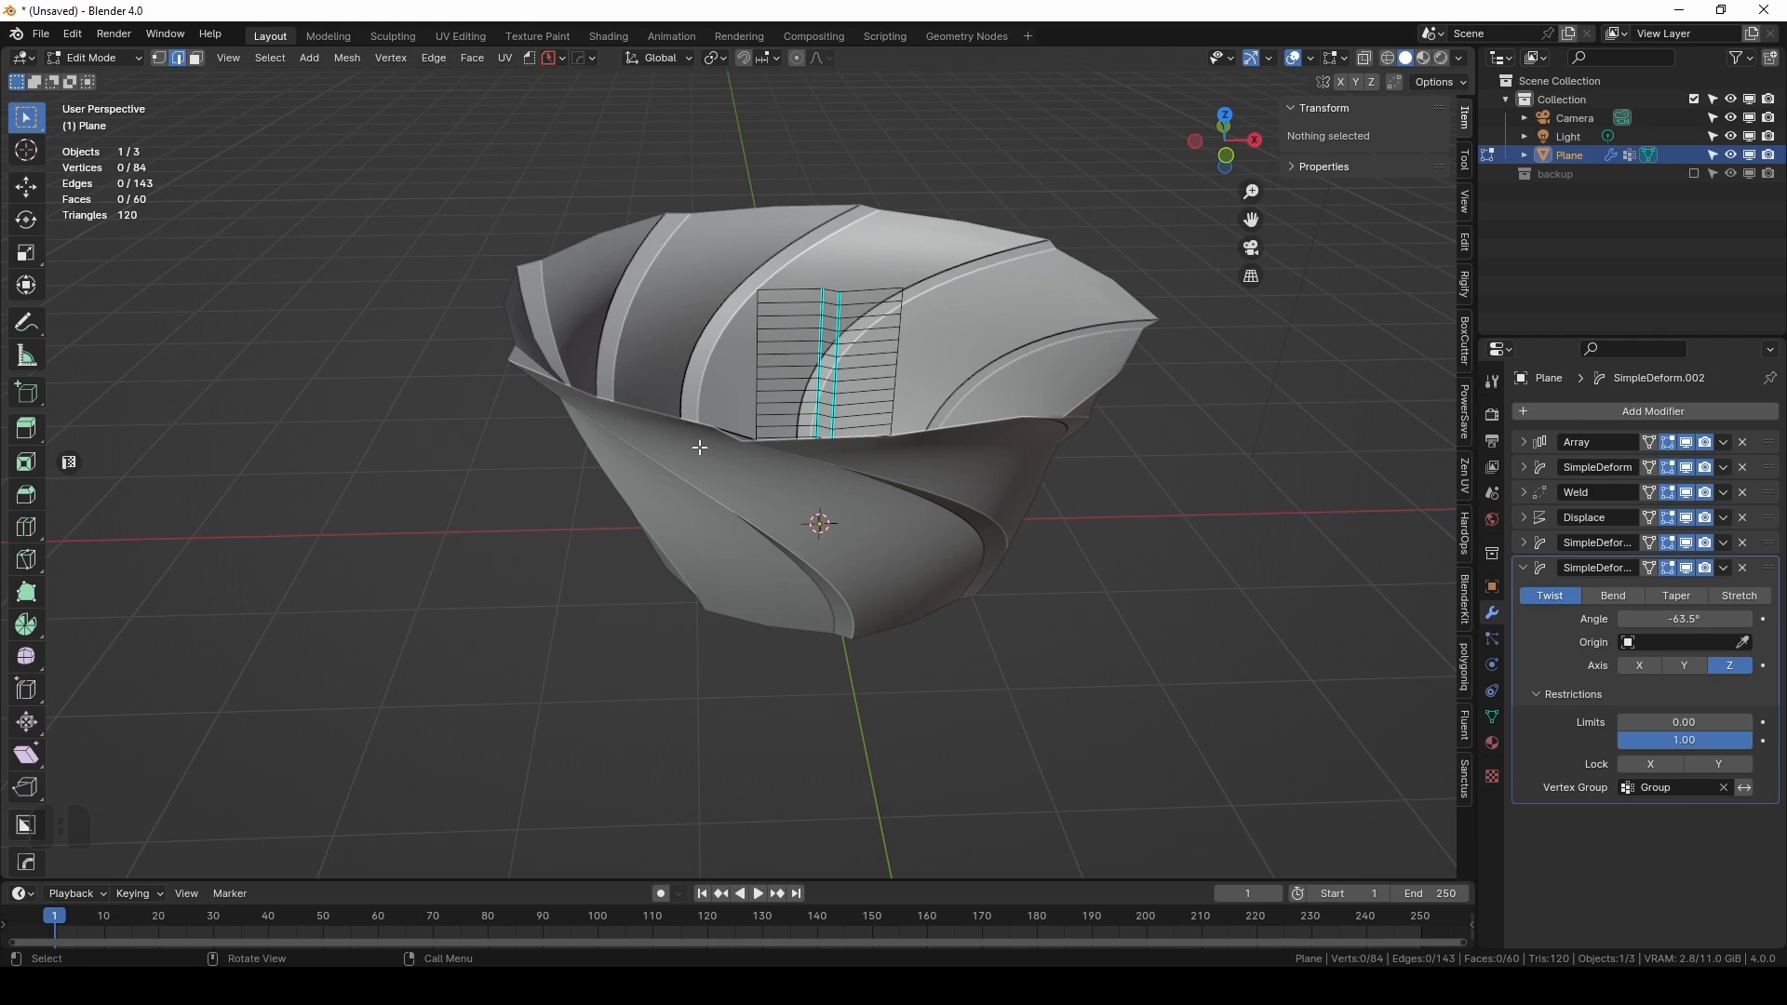
middle_drag(908, 475, 881, 450)
scroll(881, 450, up, 4)
alt+click(889, 440)
alt+shift+click(890, 437)
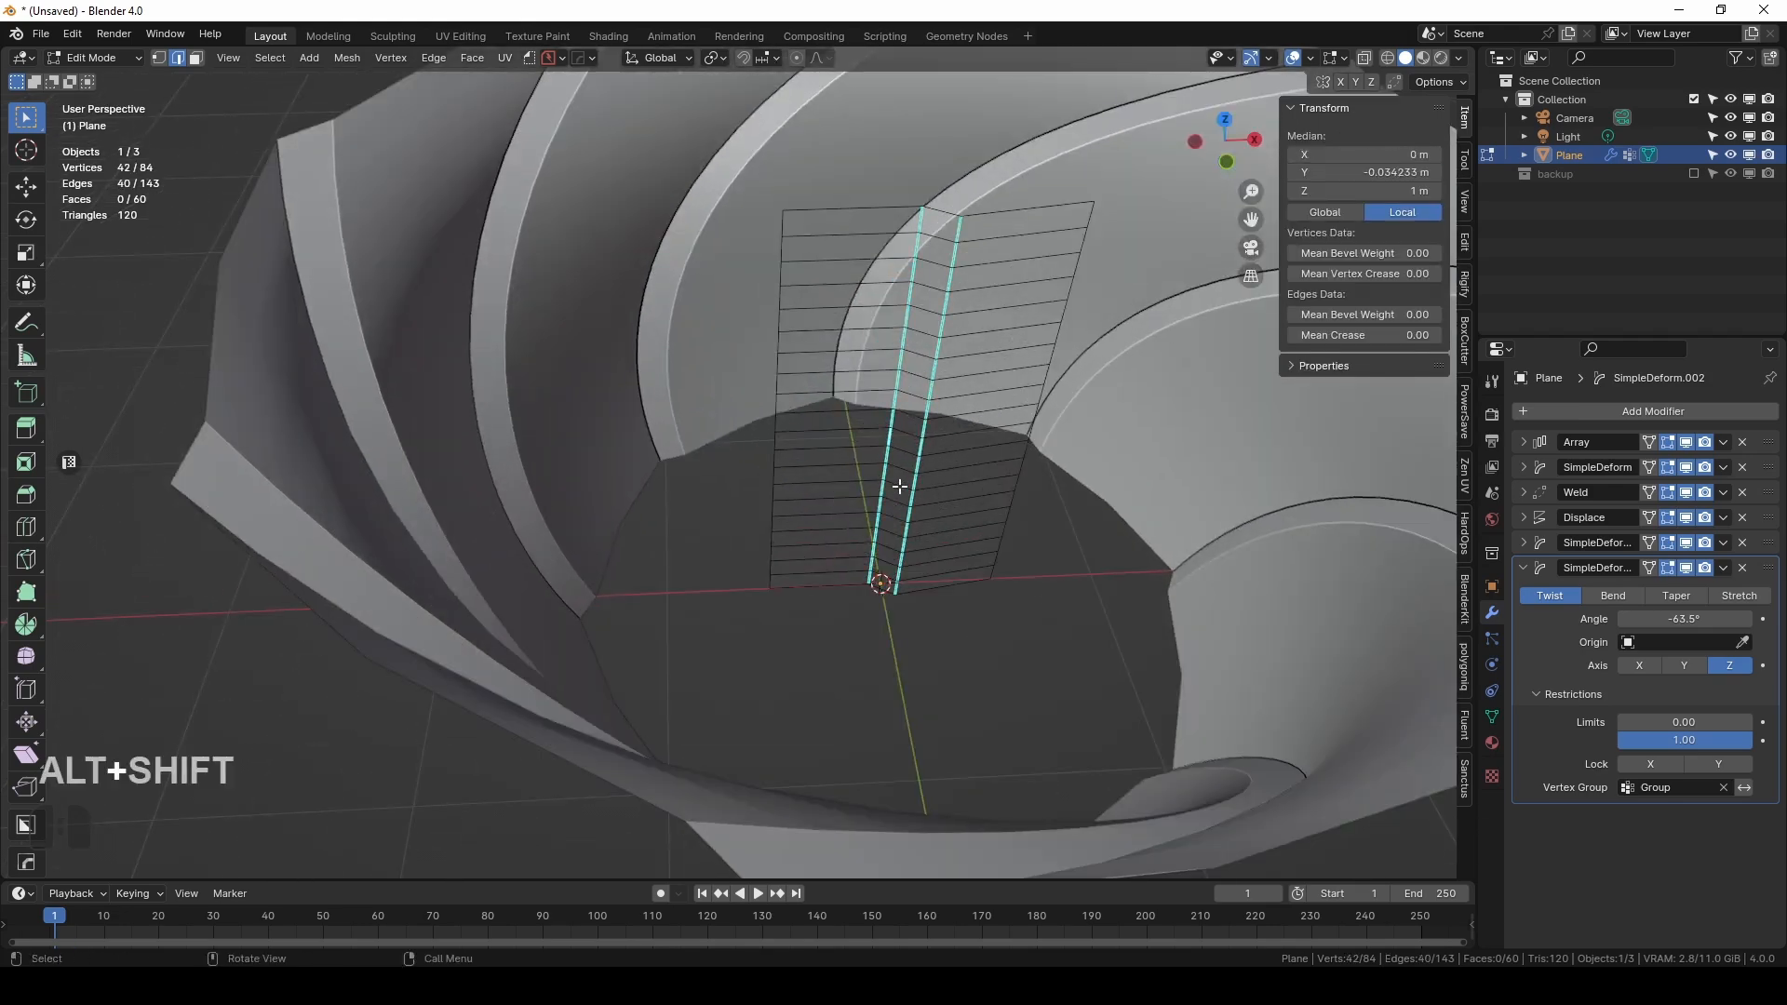
click(1364, 336)
text(1)
key(Return)
key(Tab)
Add a Subdivision Surface modifier with level 2 to the twisted ring.
scroll(897, 615, down, 4)
middle_drag(891, 675, 880, 568)
shift+middle_drag(824, 427, 747, 372)
key(ctrl+1)
key(ctrl+2)
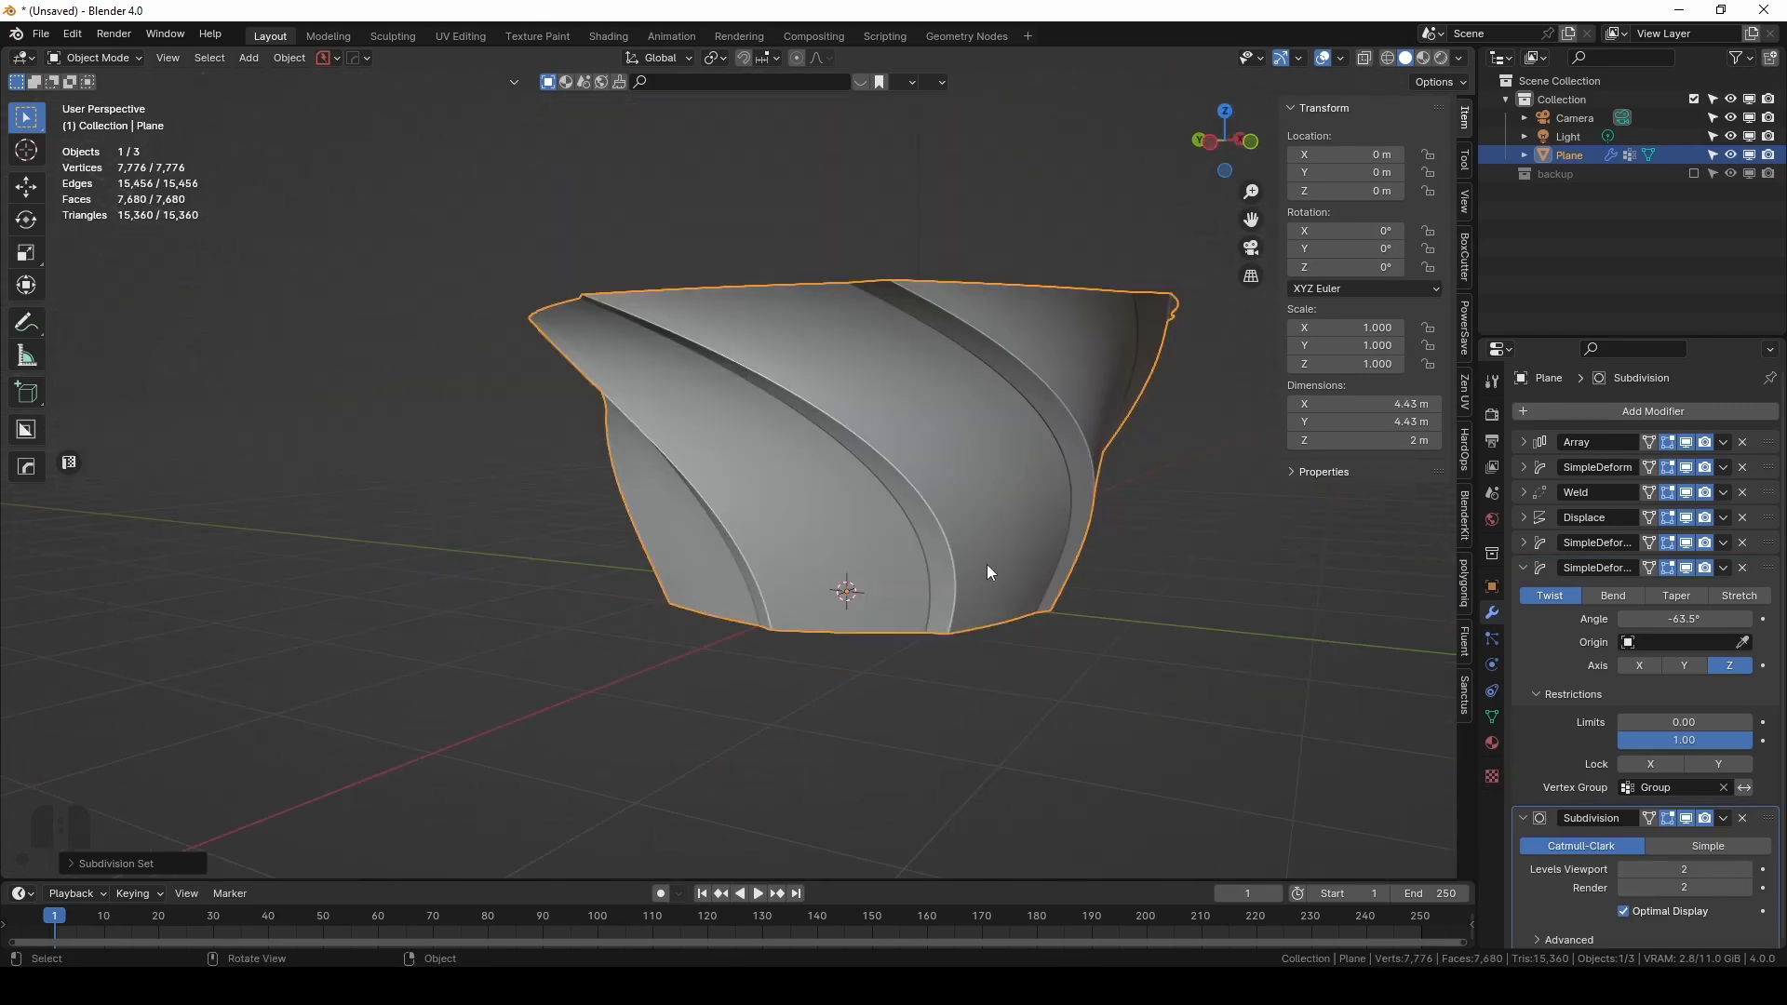
Lower the Subdivision modifier's viewport level to 0.
middle_drag(988, 565, 794, 266)
middle_drag(1087, 600, 1052, 614)
click(1623, 868)
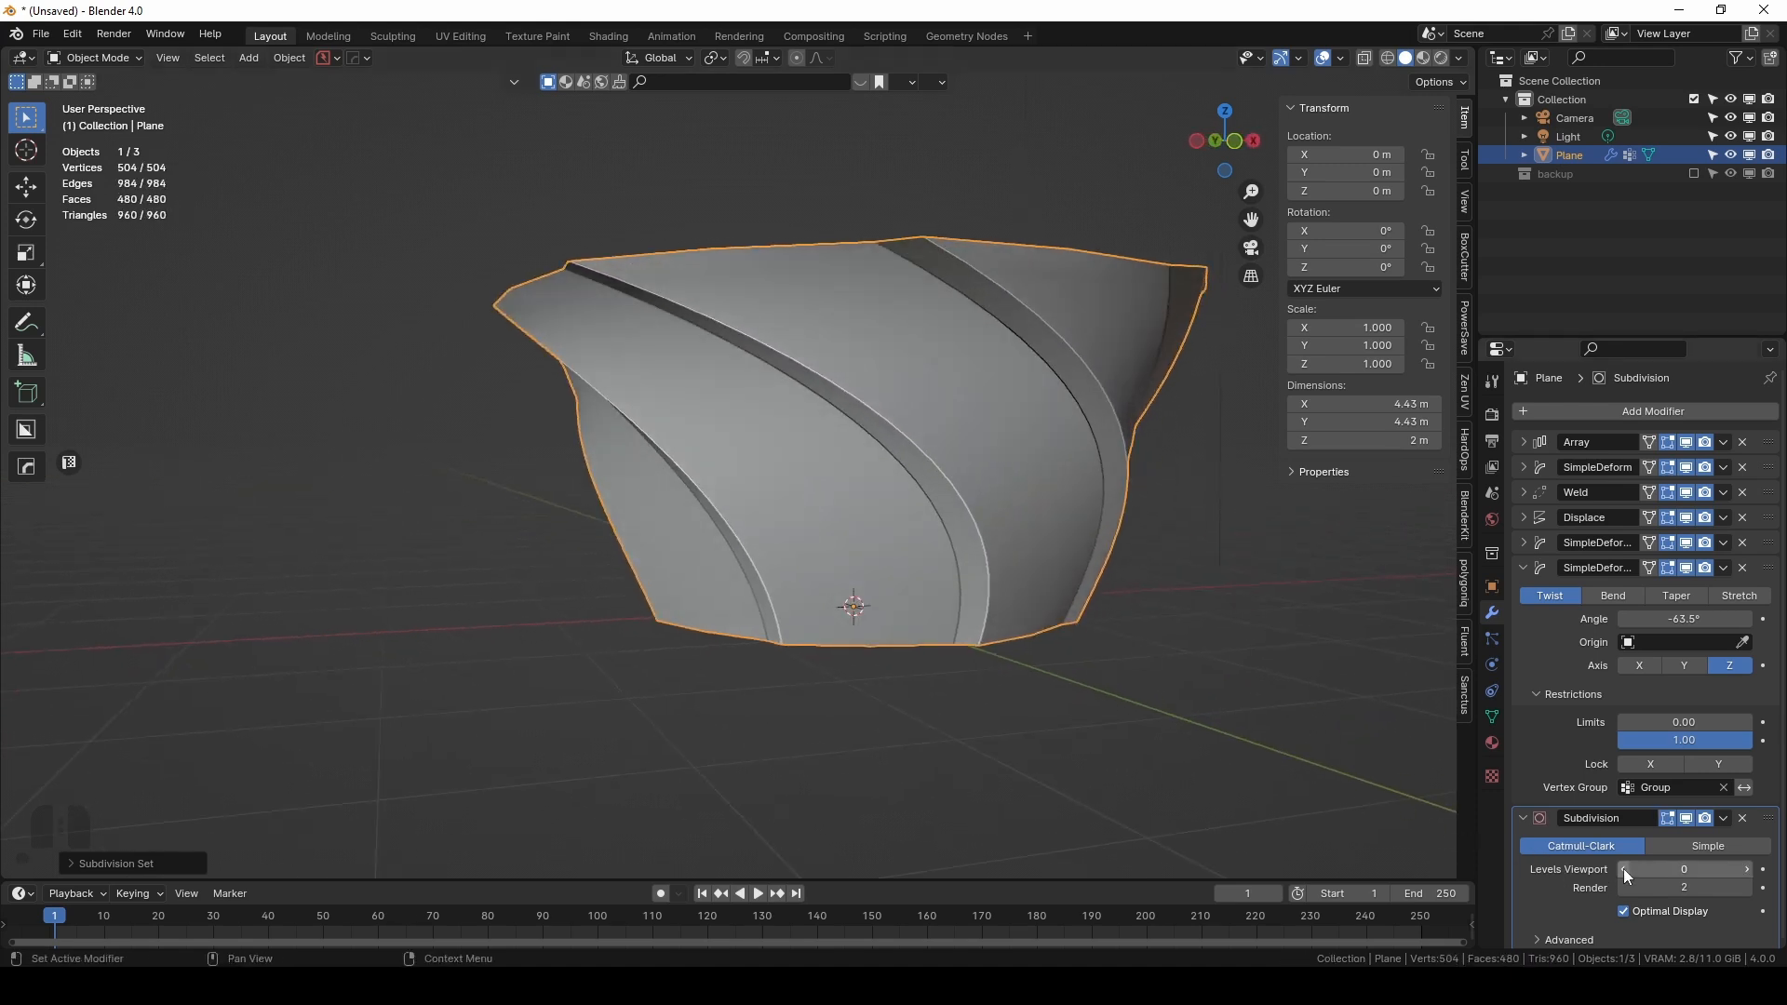
Remove the Subdivision modifier from the twisted ring.
click(1623, 868)
middle_drag(1043, 510, 1041, 472)
click(1741, 818)
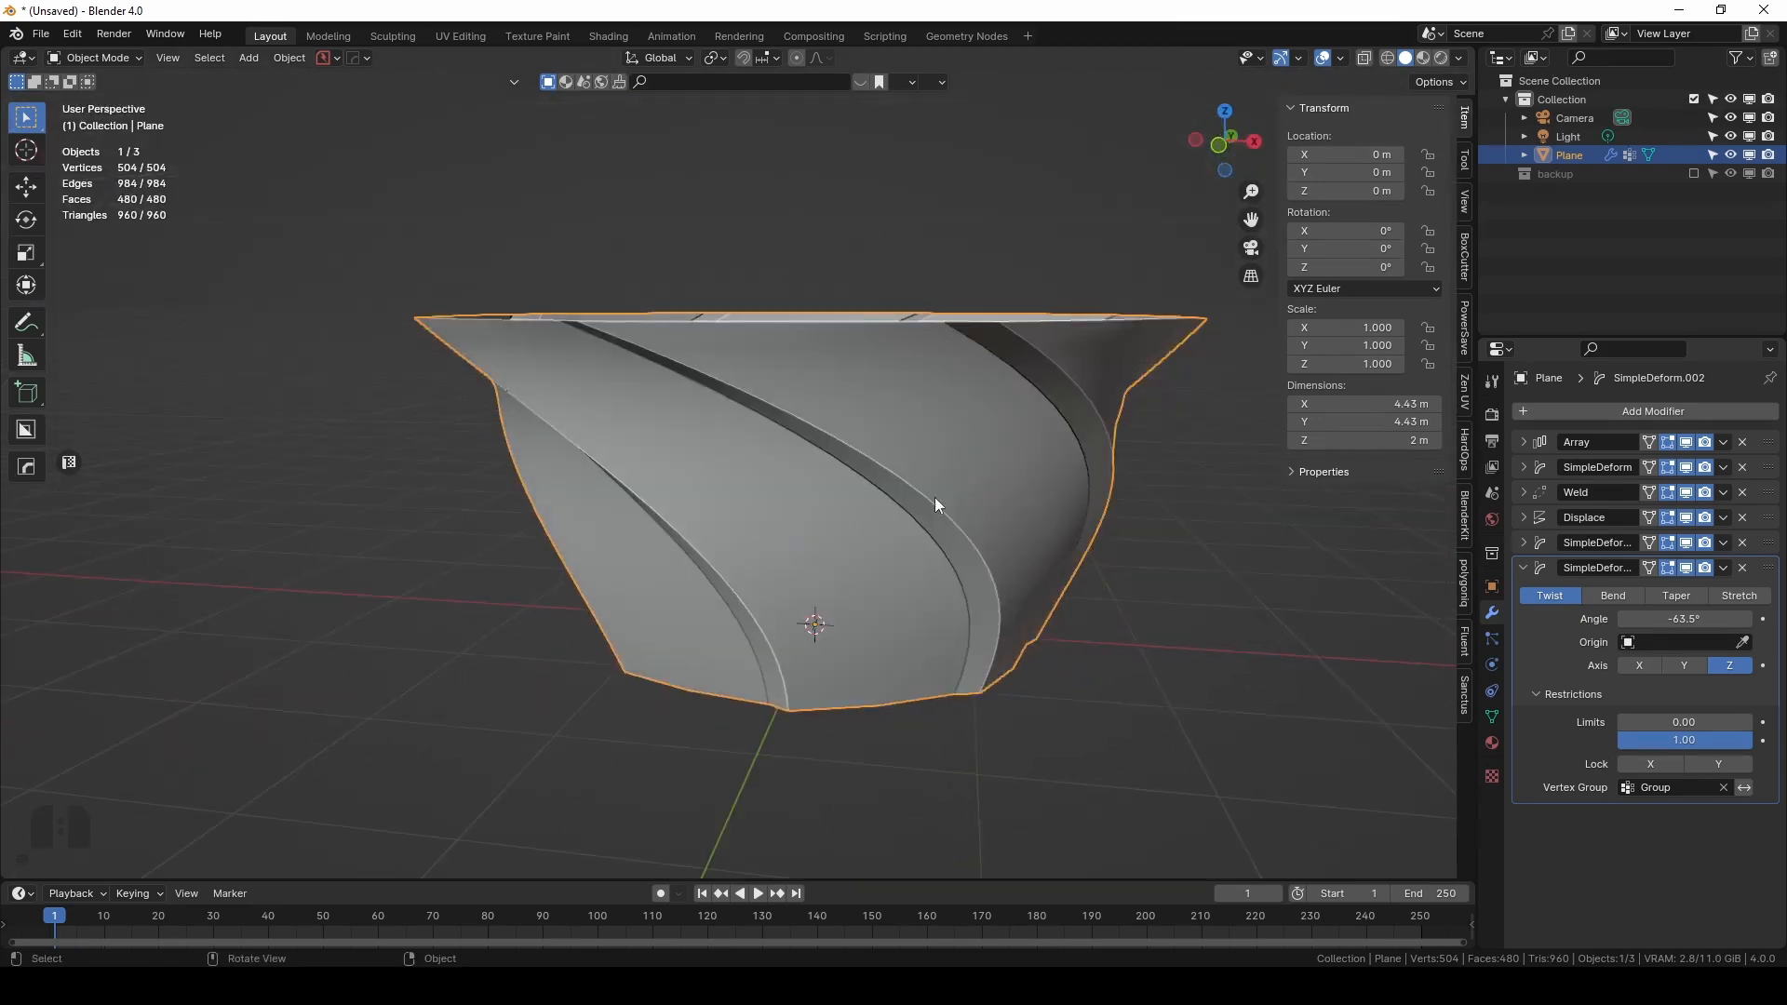
Apply the ring's Array, Weld, Displace and three SimpleDeform modifiers in stack order, starting with the Array.
click(1523, 567)
click(1723, 443)
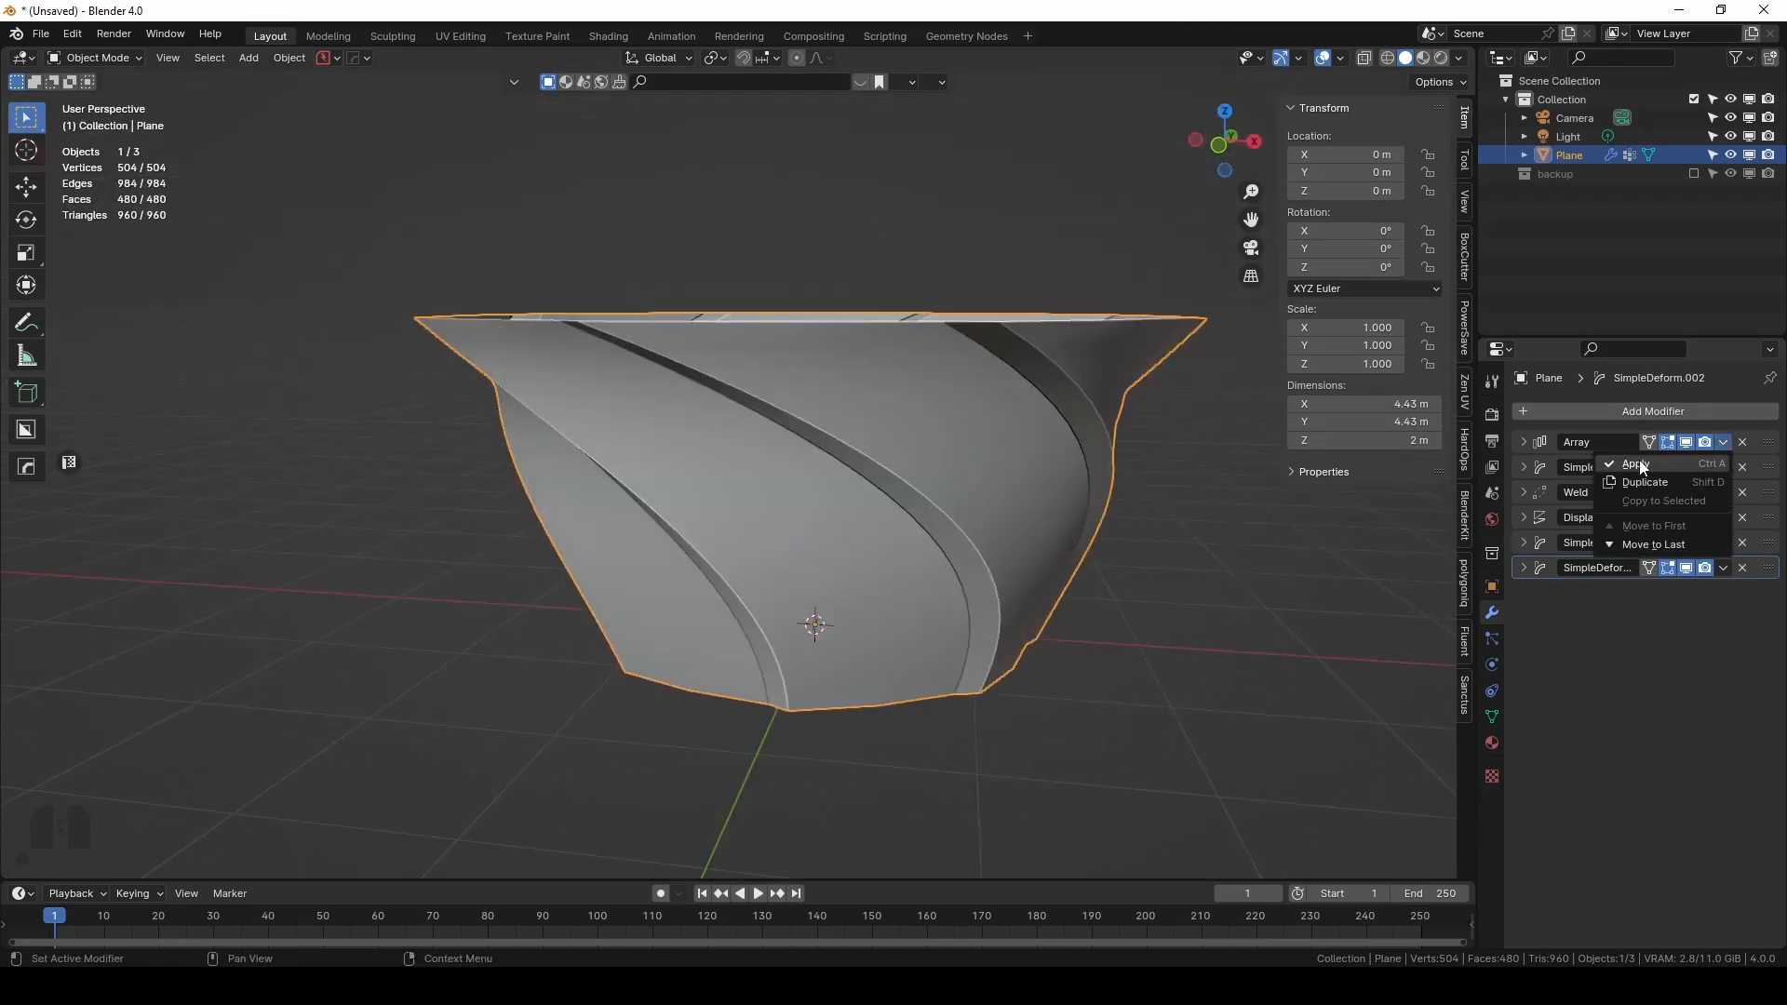
click(1635, 464)
click(1723, 442)
click(1662, 466)
click(1723, 442)
click(1684, 462)
click(1723, 442)
click(1684, 462)
click(1723, 443)
click(1655, 463)
click(1723, 441)
click(1649, 463)
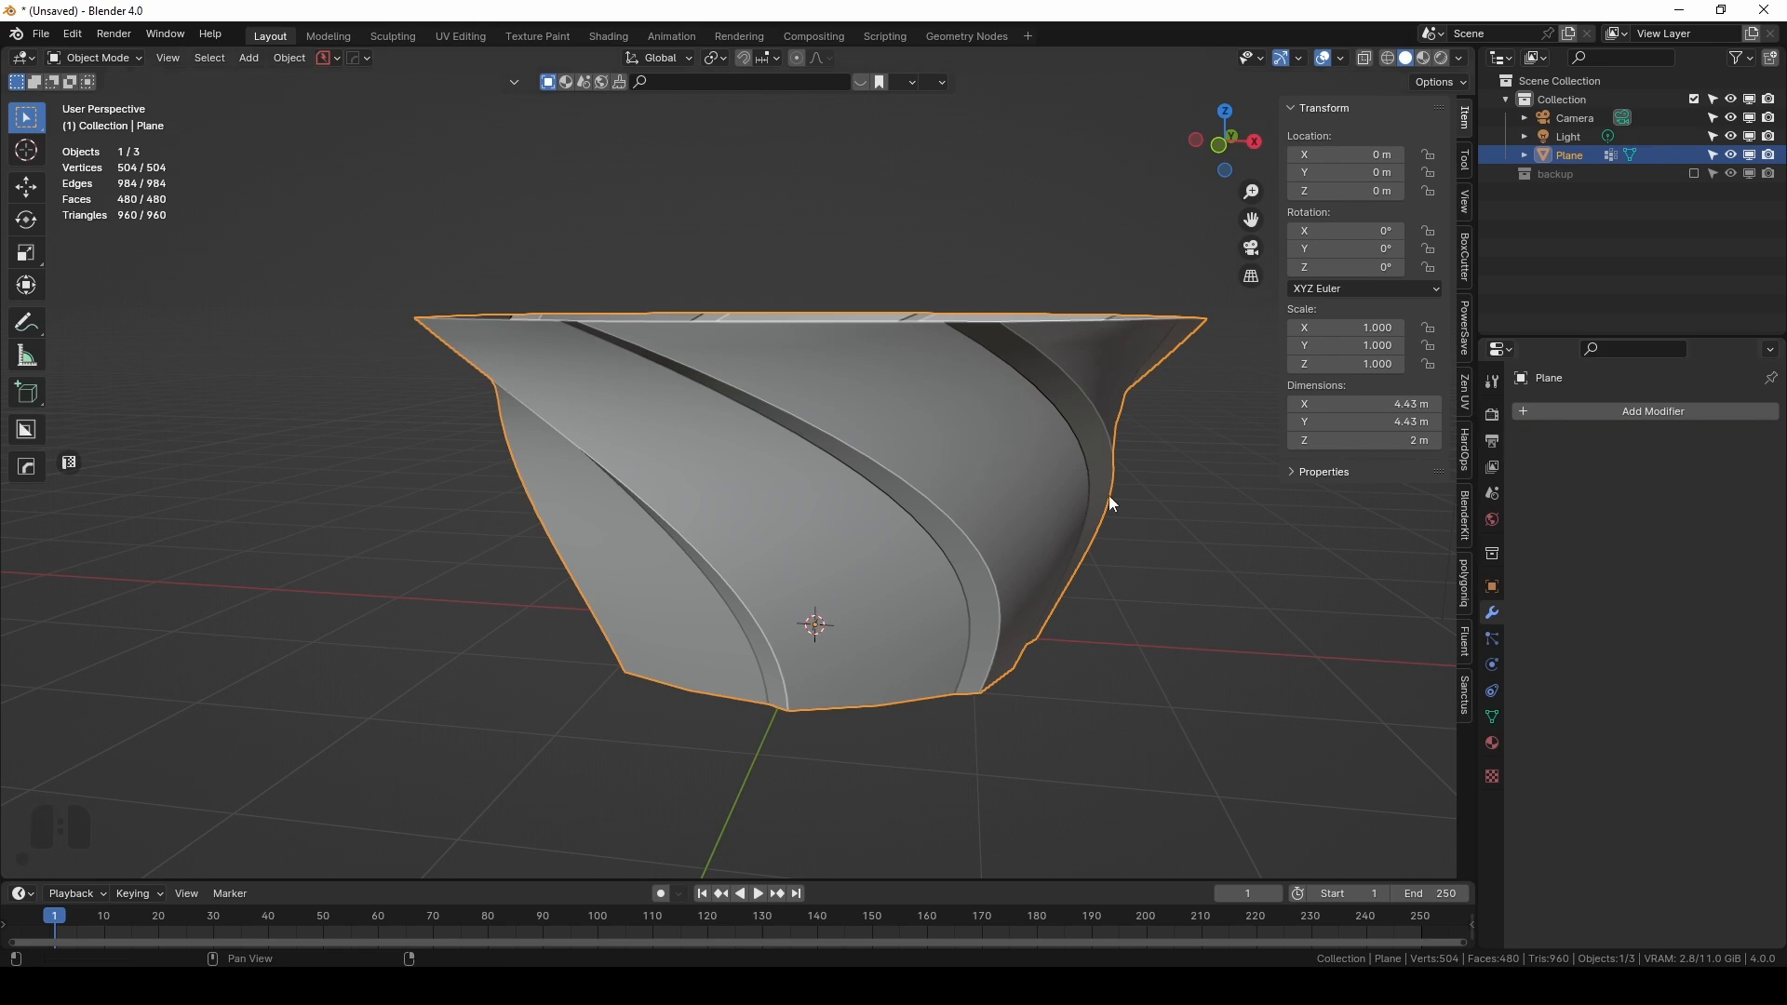
Fill the open bottom and top edge loops of the ring with faces.
scroll(900, 499, down, 5)
middle_drag(901, 499, 923, 384)
scroll(923, 391, up, 4)
key(Tab)
alt+click(919, 403)
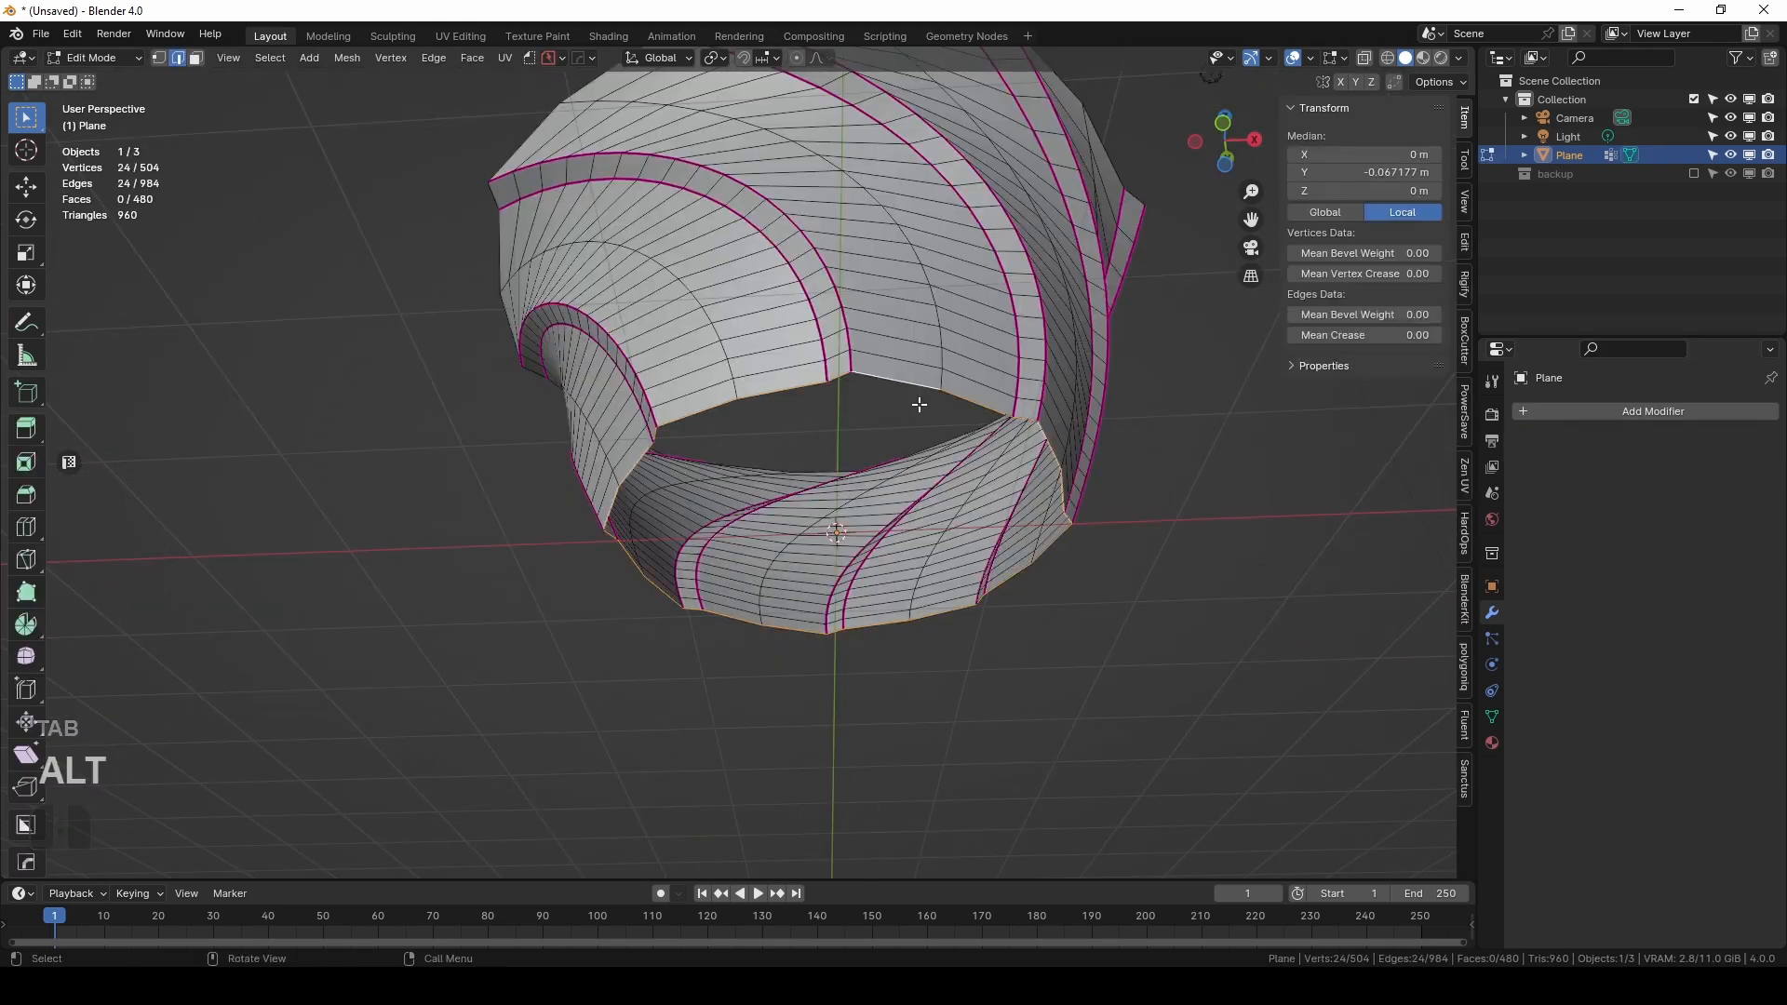
key(f)
middle_drag(1103, 394, 1002, 447)
alt+click(1090, 486)
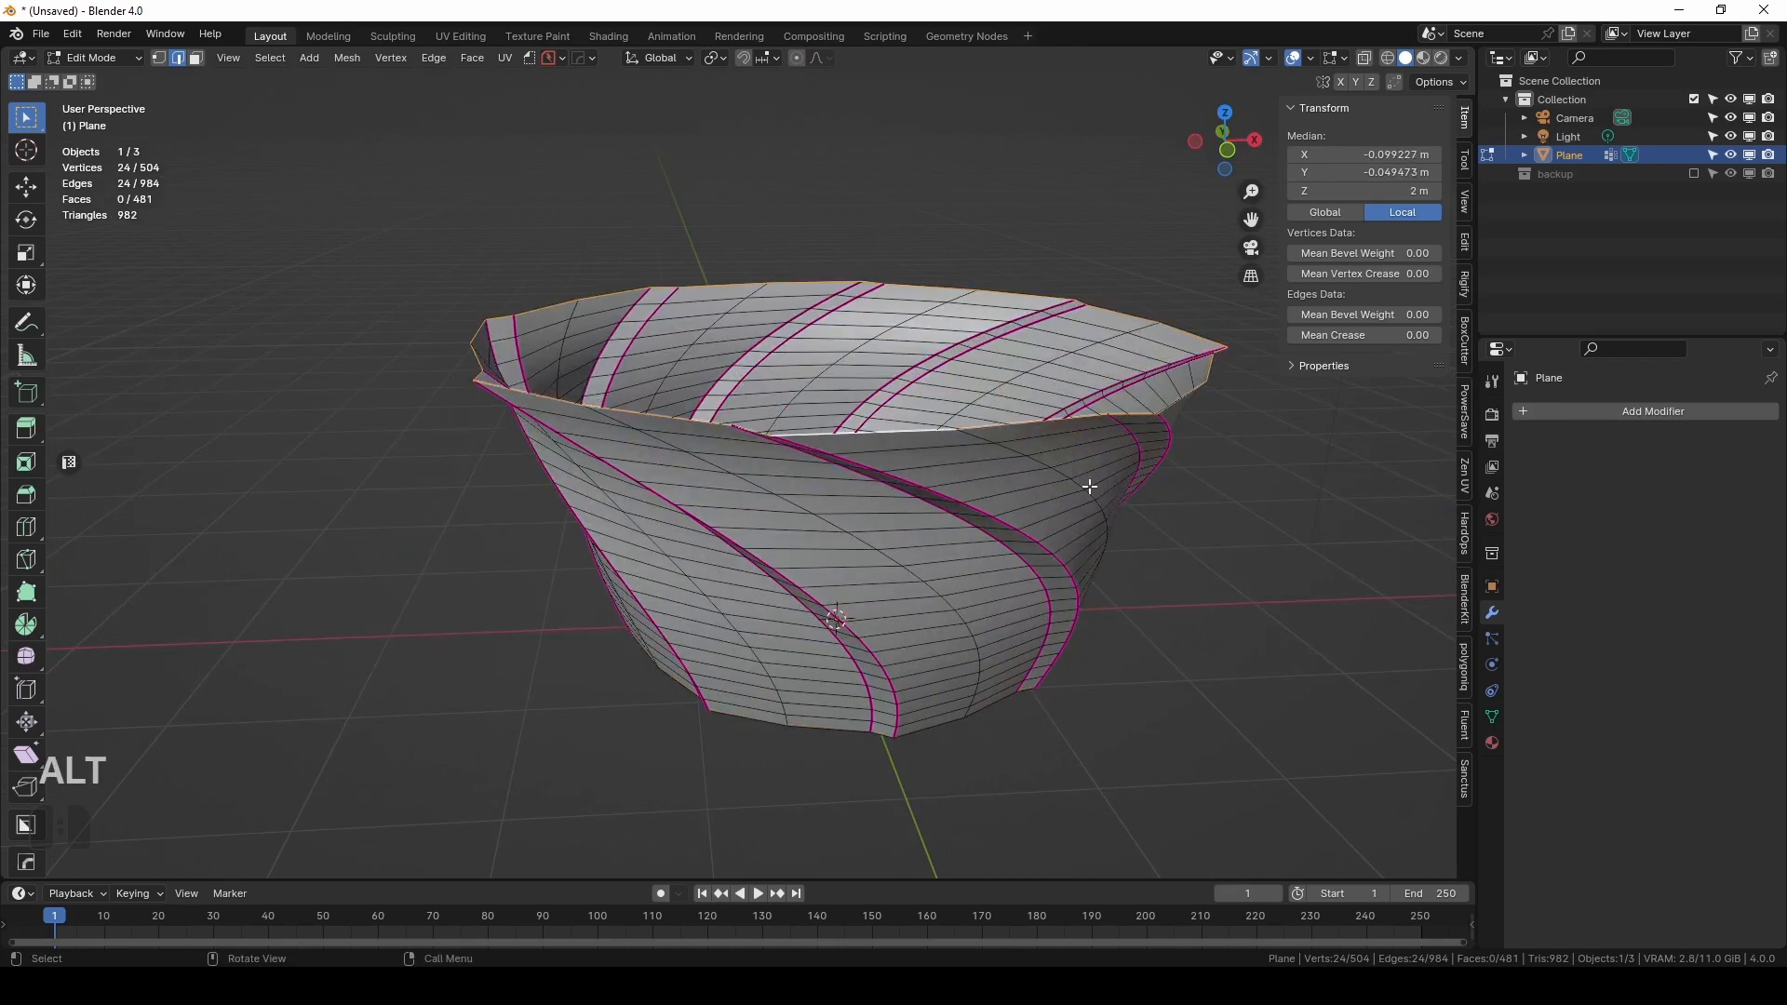
key(f)
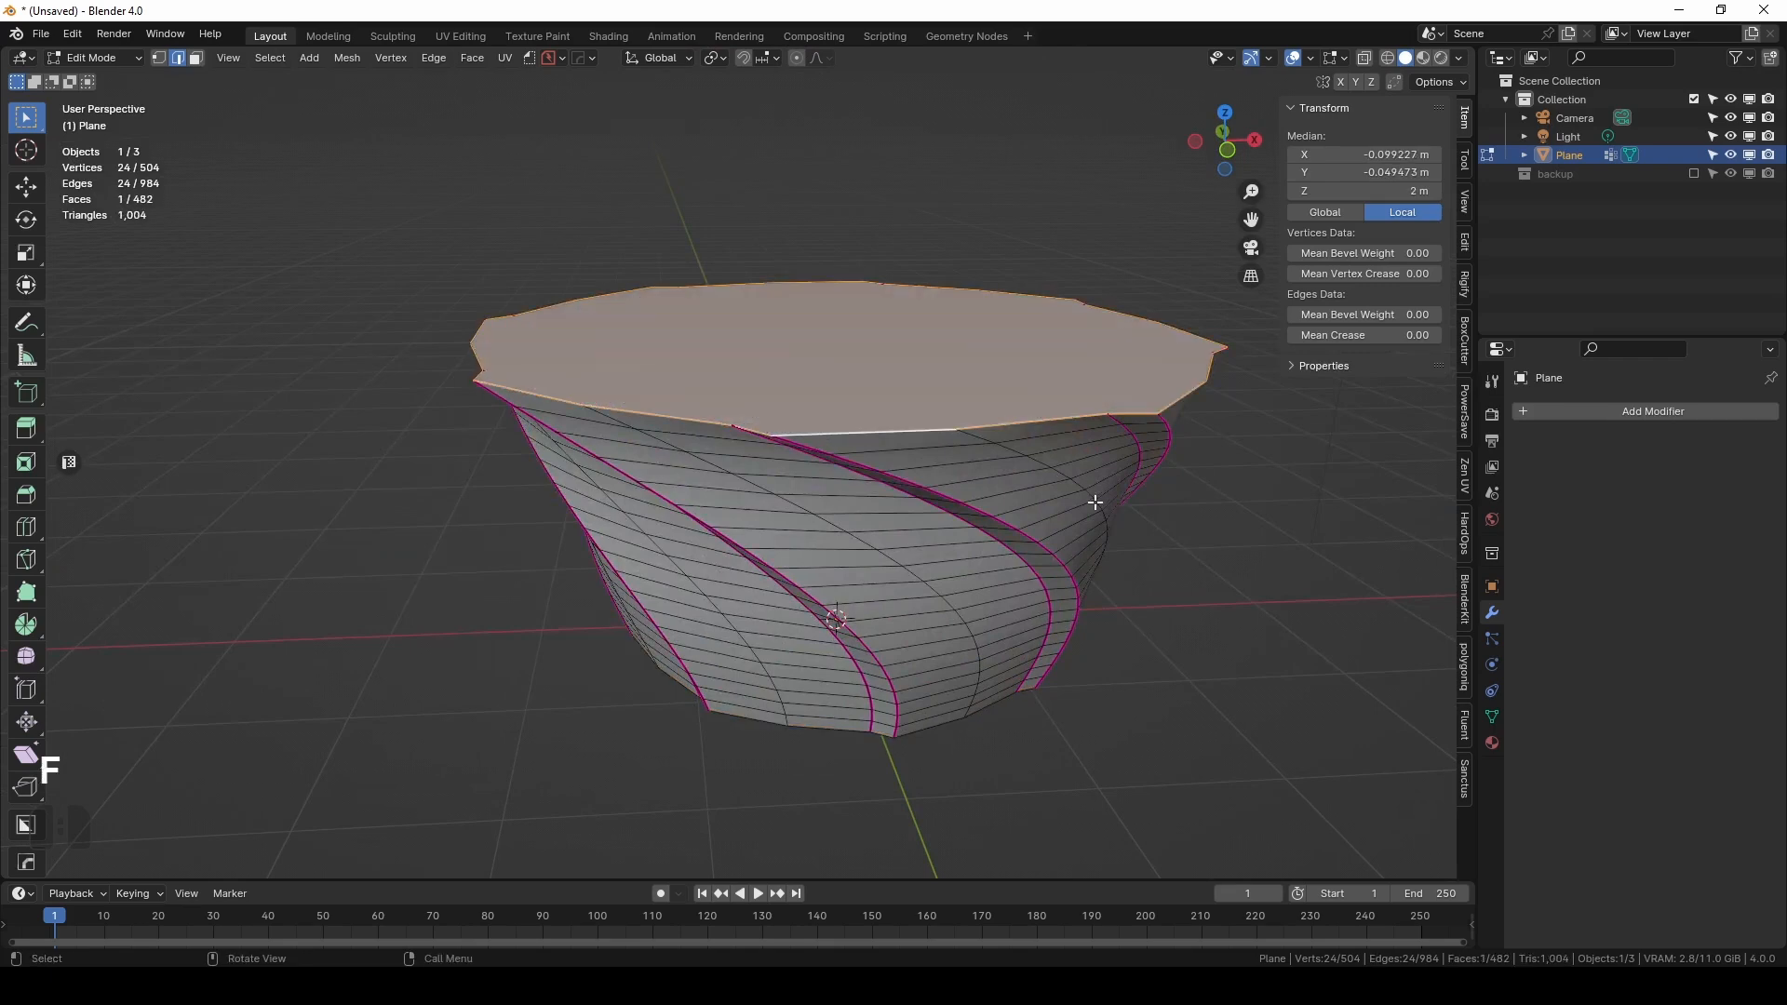
Bevel the edge loop around the bottom face with 5 segments and a width of about 0.087 m.
key(KP_1)
key(ctrl+z)
key(ctrl+z)
key(ctrl+b)
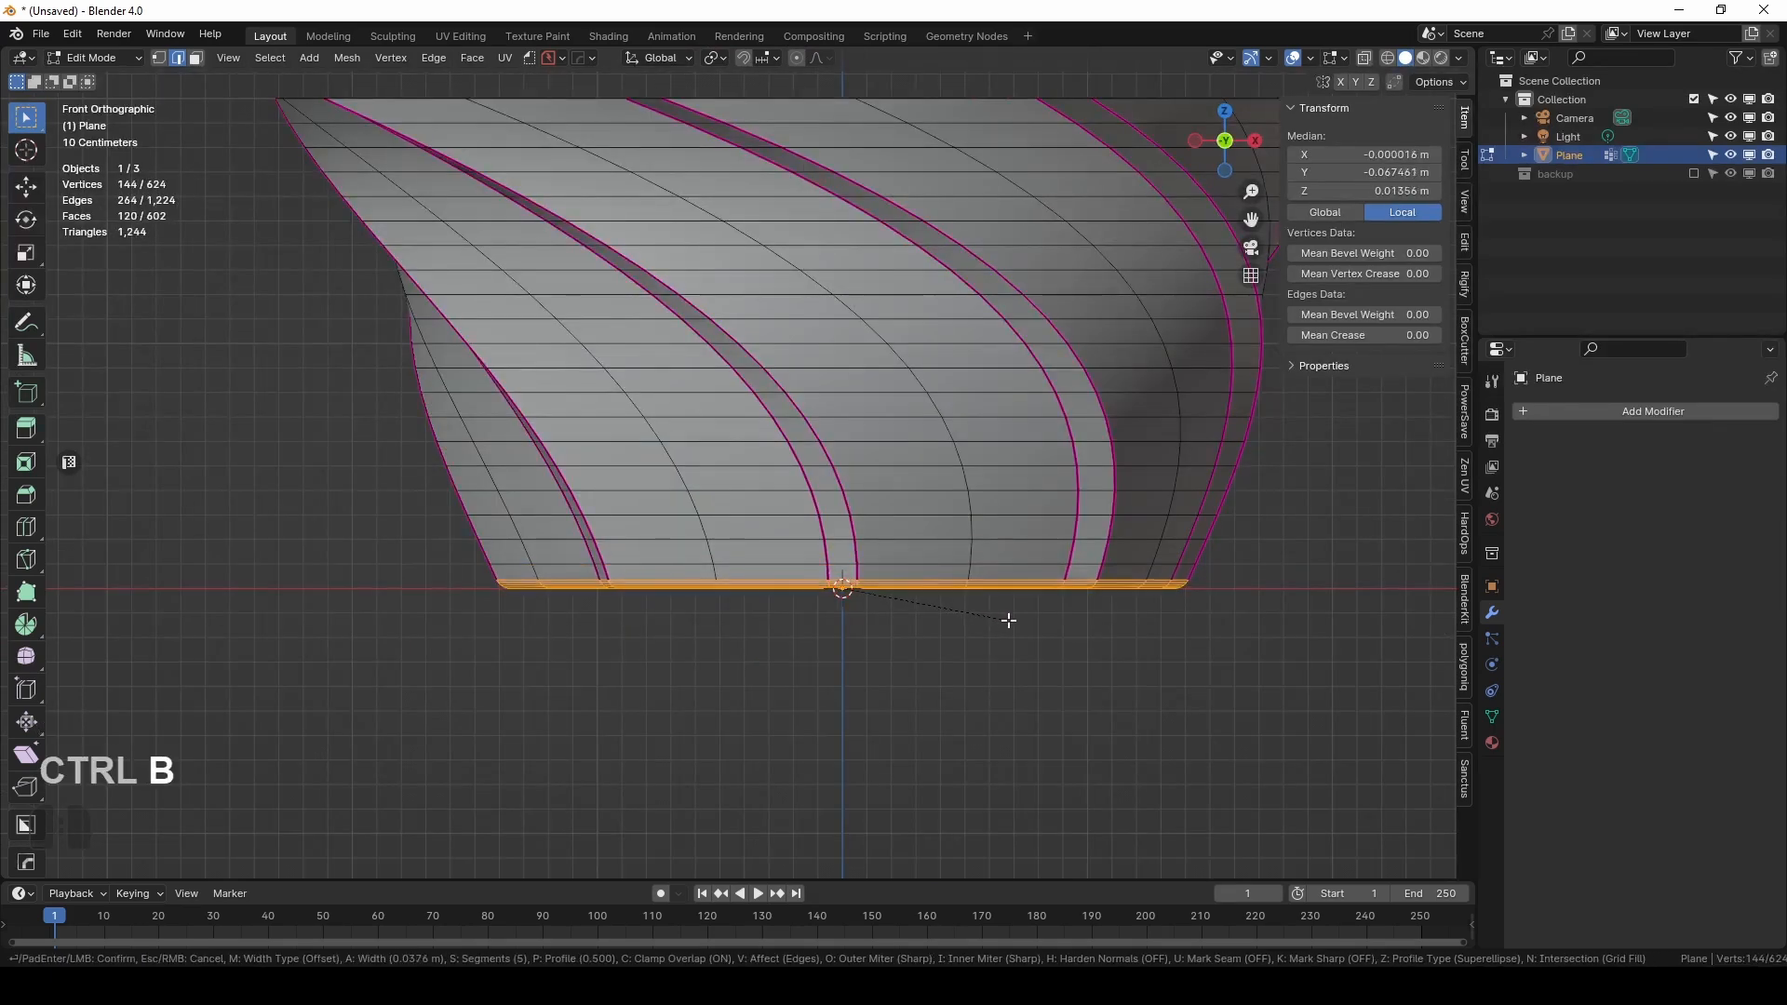
click(1021, 621)
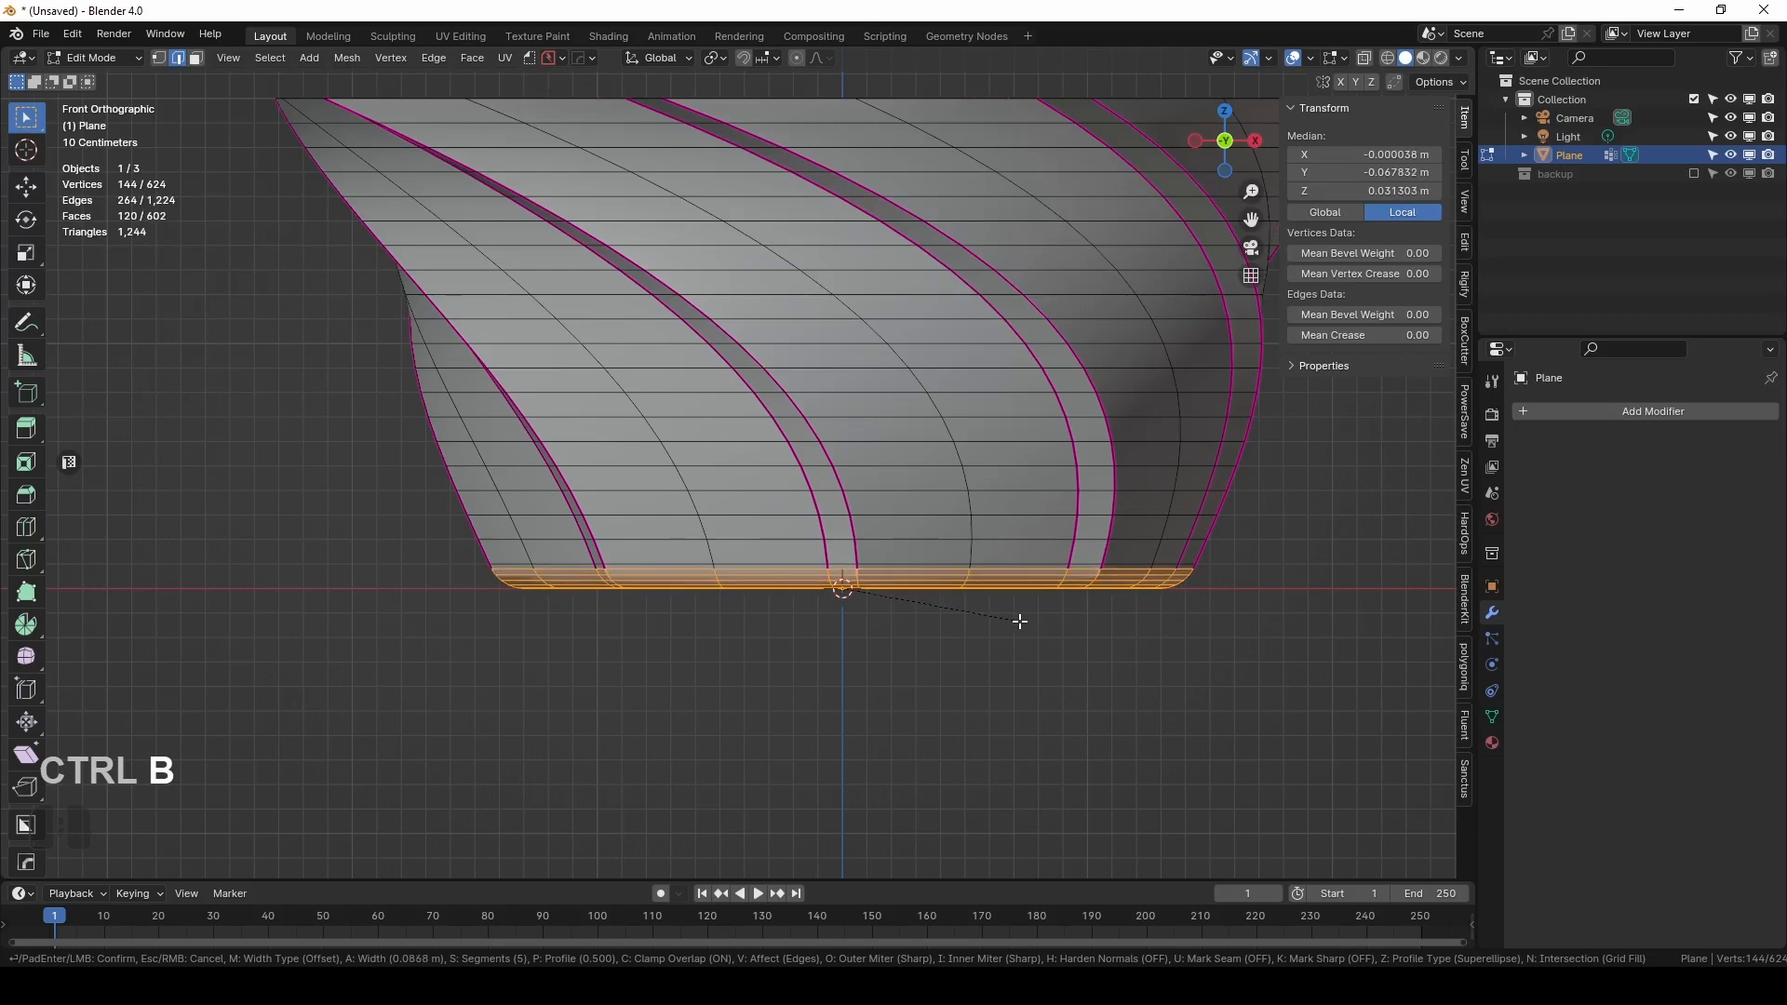
key(Tab)
scroll(1019, 622, down, 3)
middle_drag(1009, 618, 1013, 759)
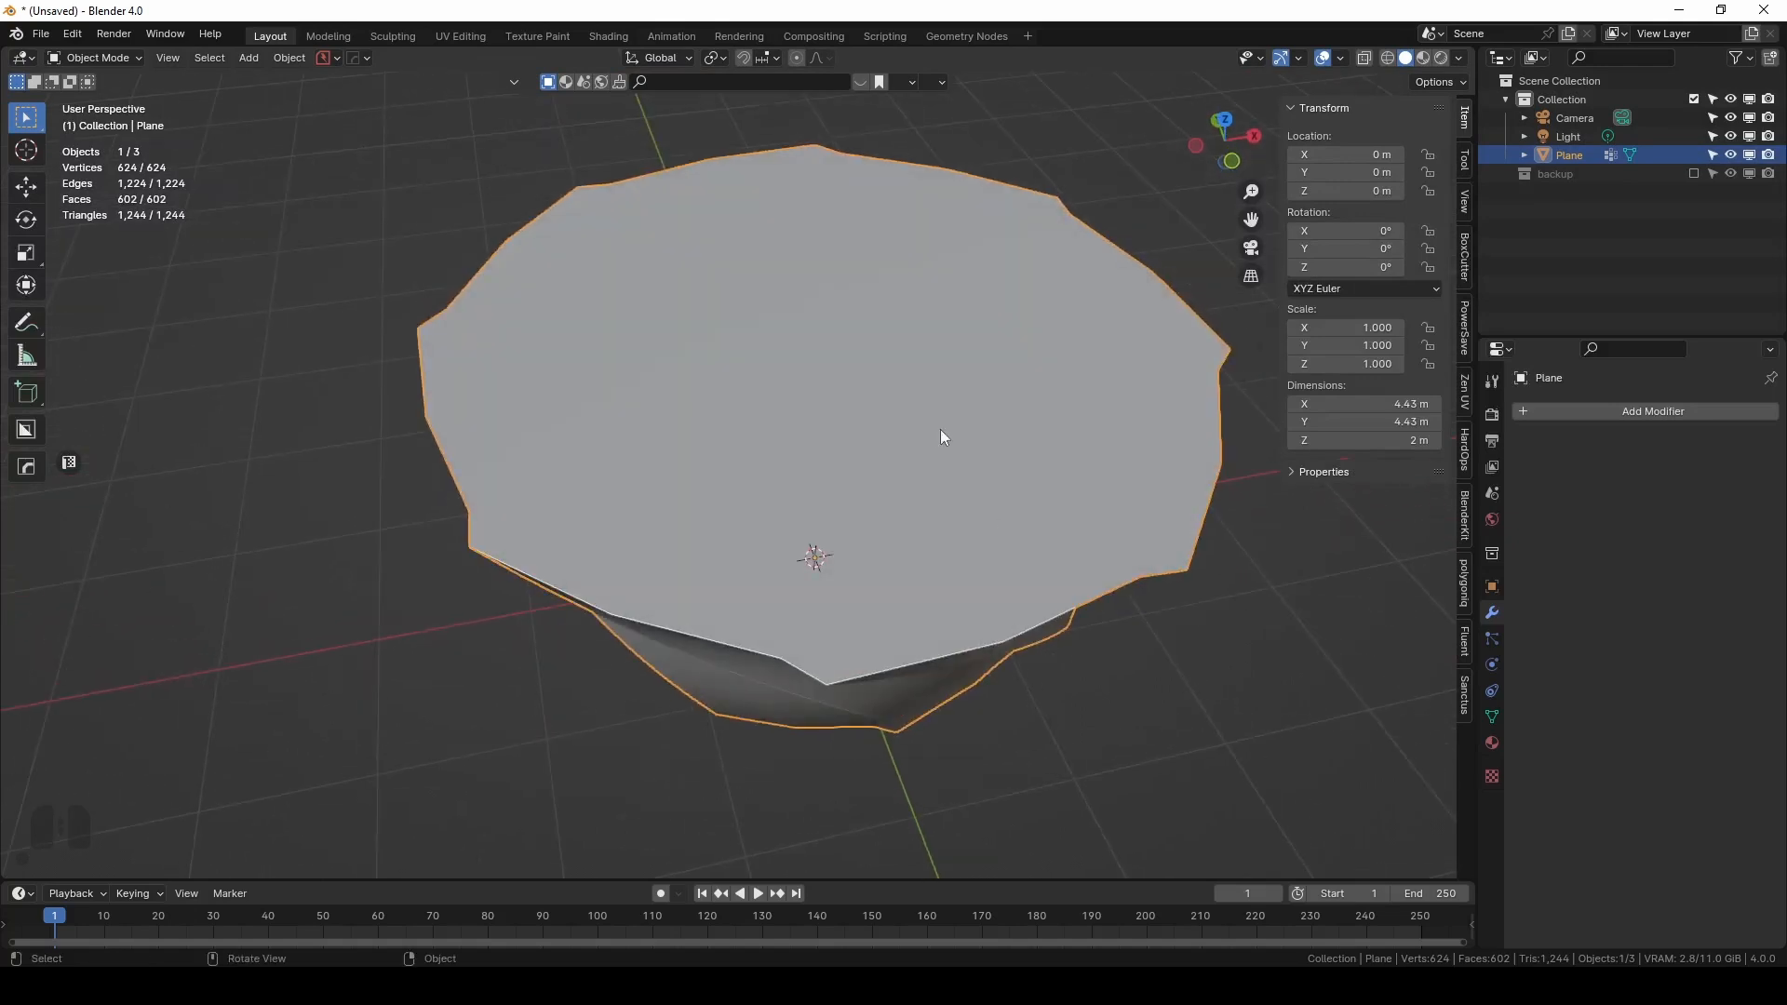
Extrude the top face about 2.18 m upward and scale it up so the new section flares outward.
key(KP_1)
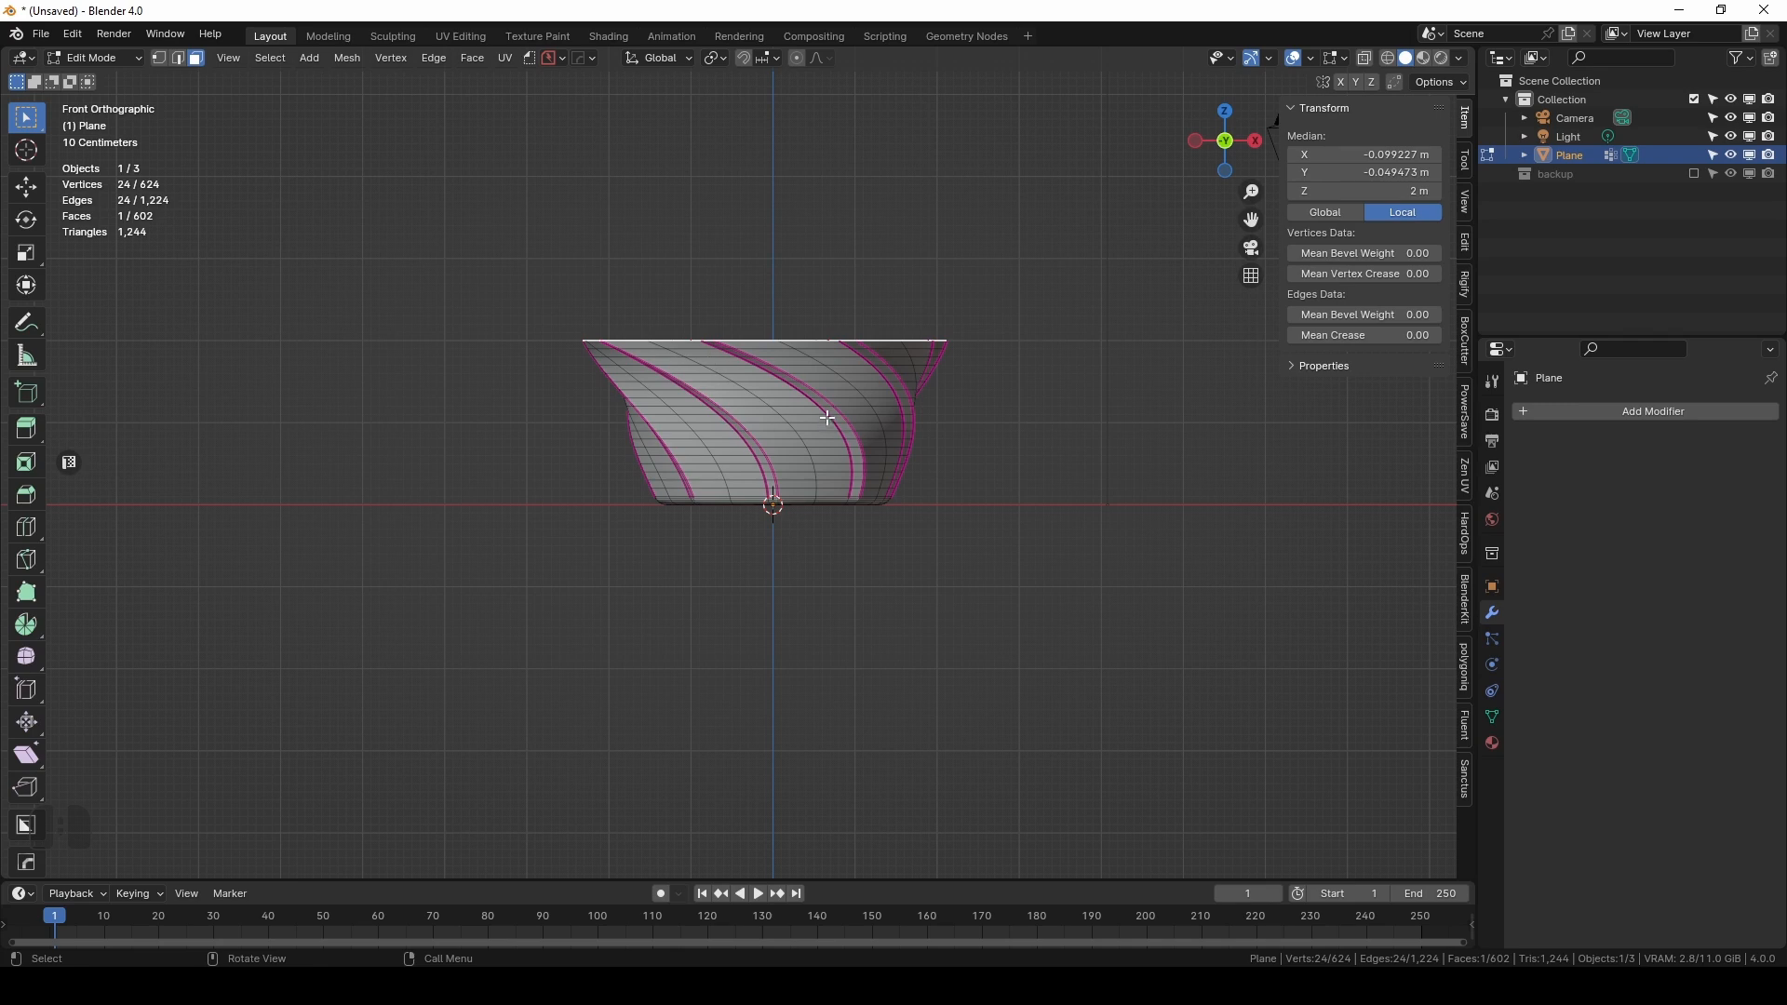
shift+middle_drag(944, 364, 946, 411)
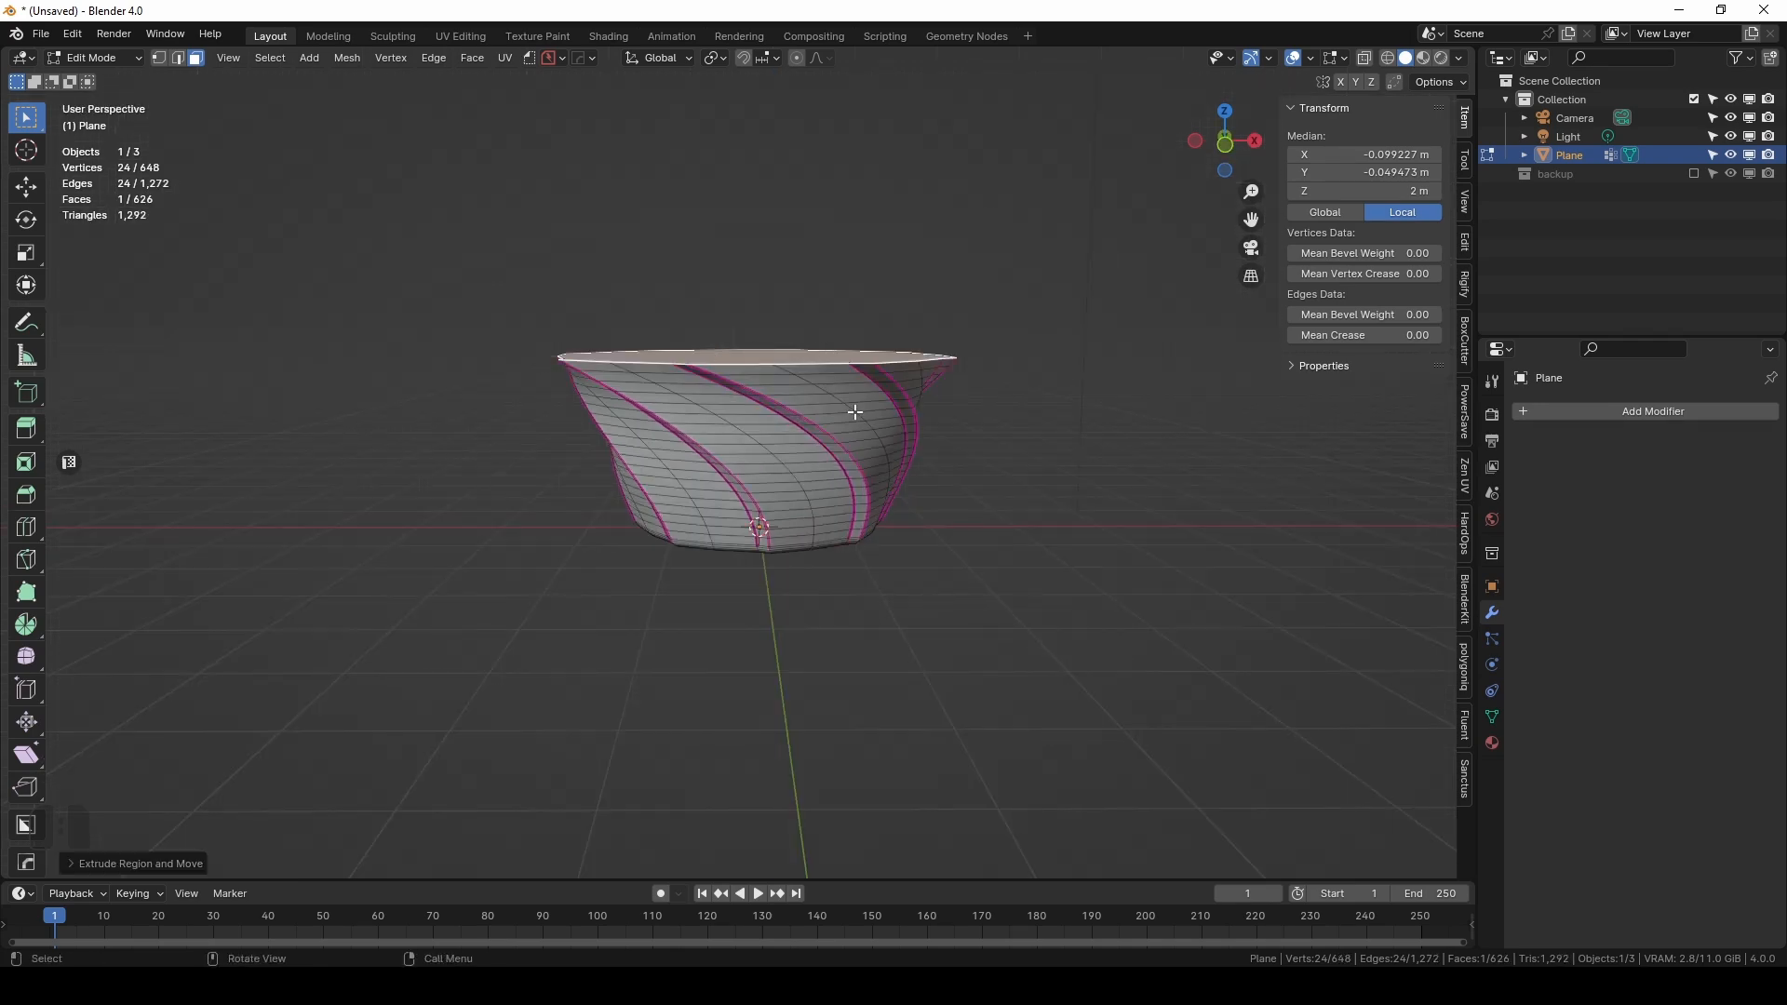
key(e)
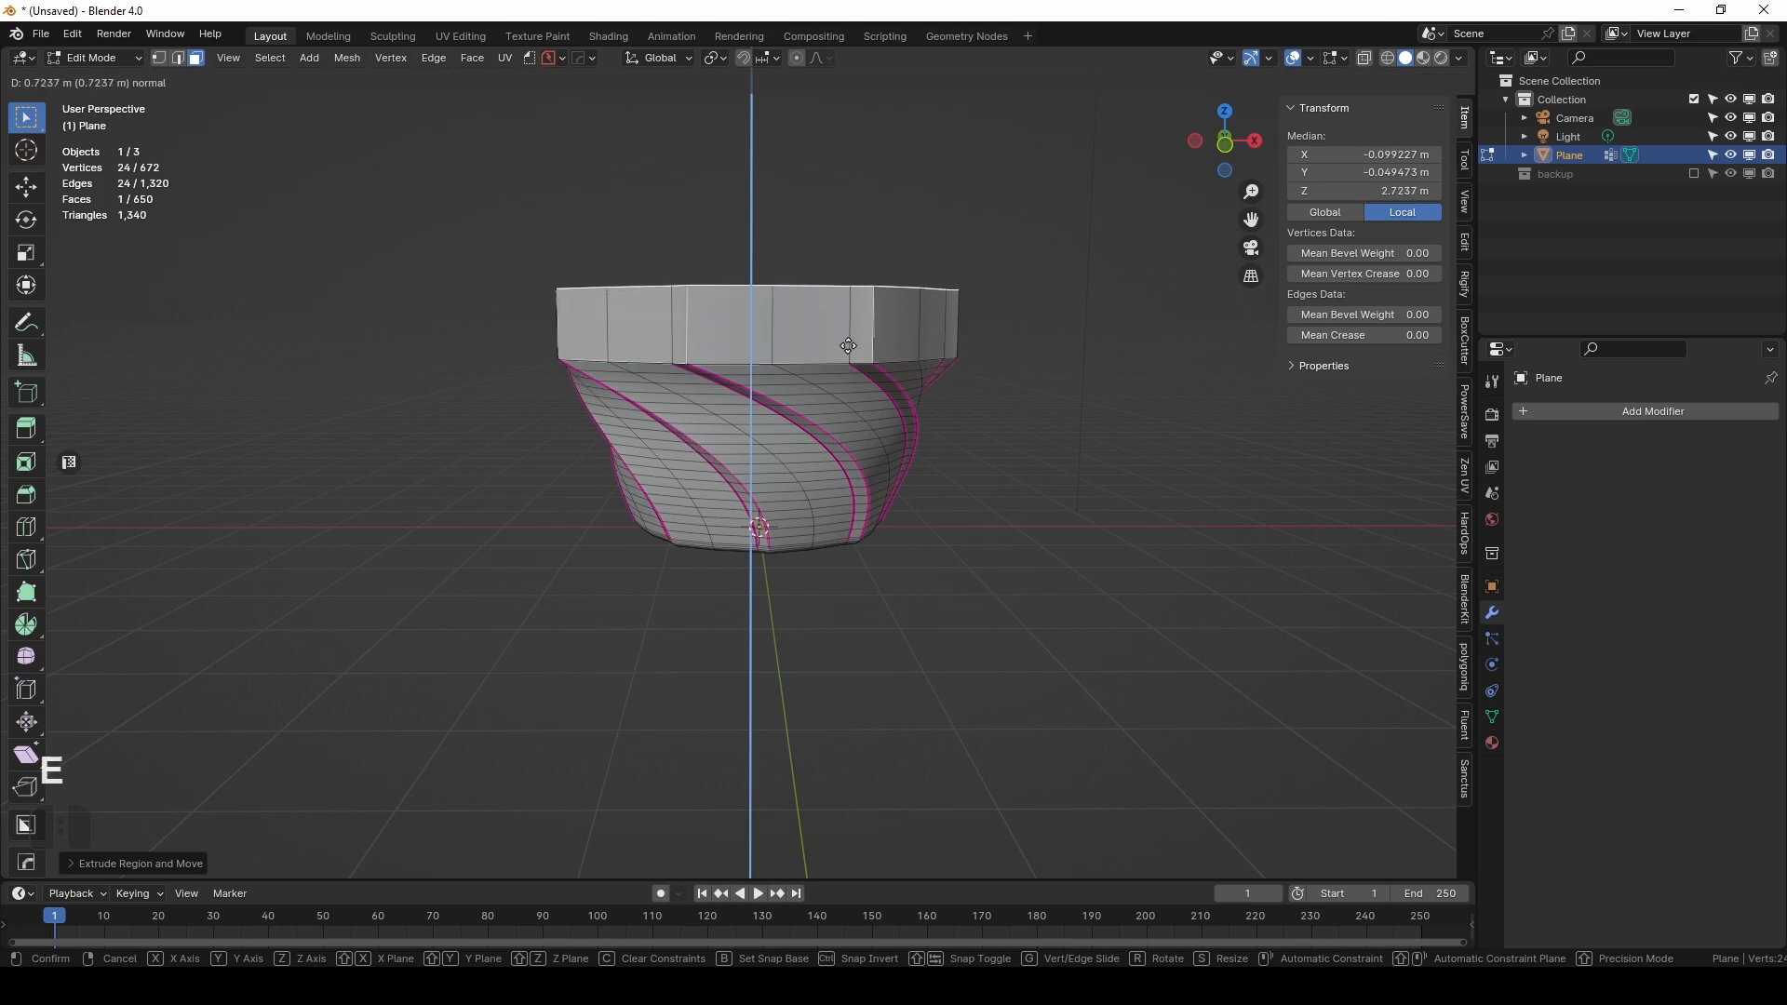
click(849, 215)
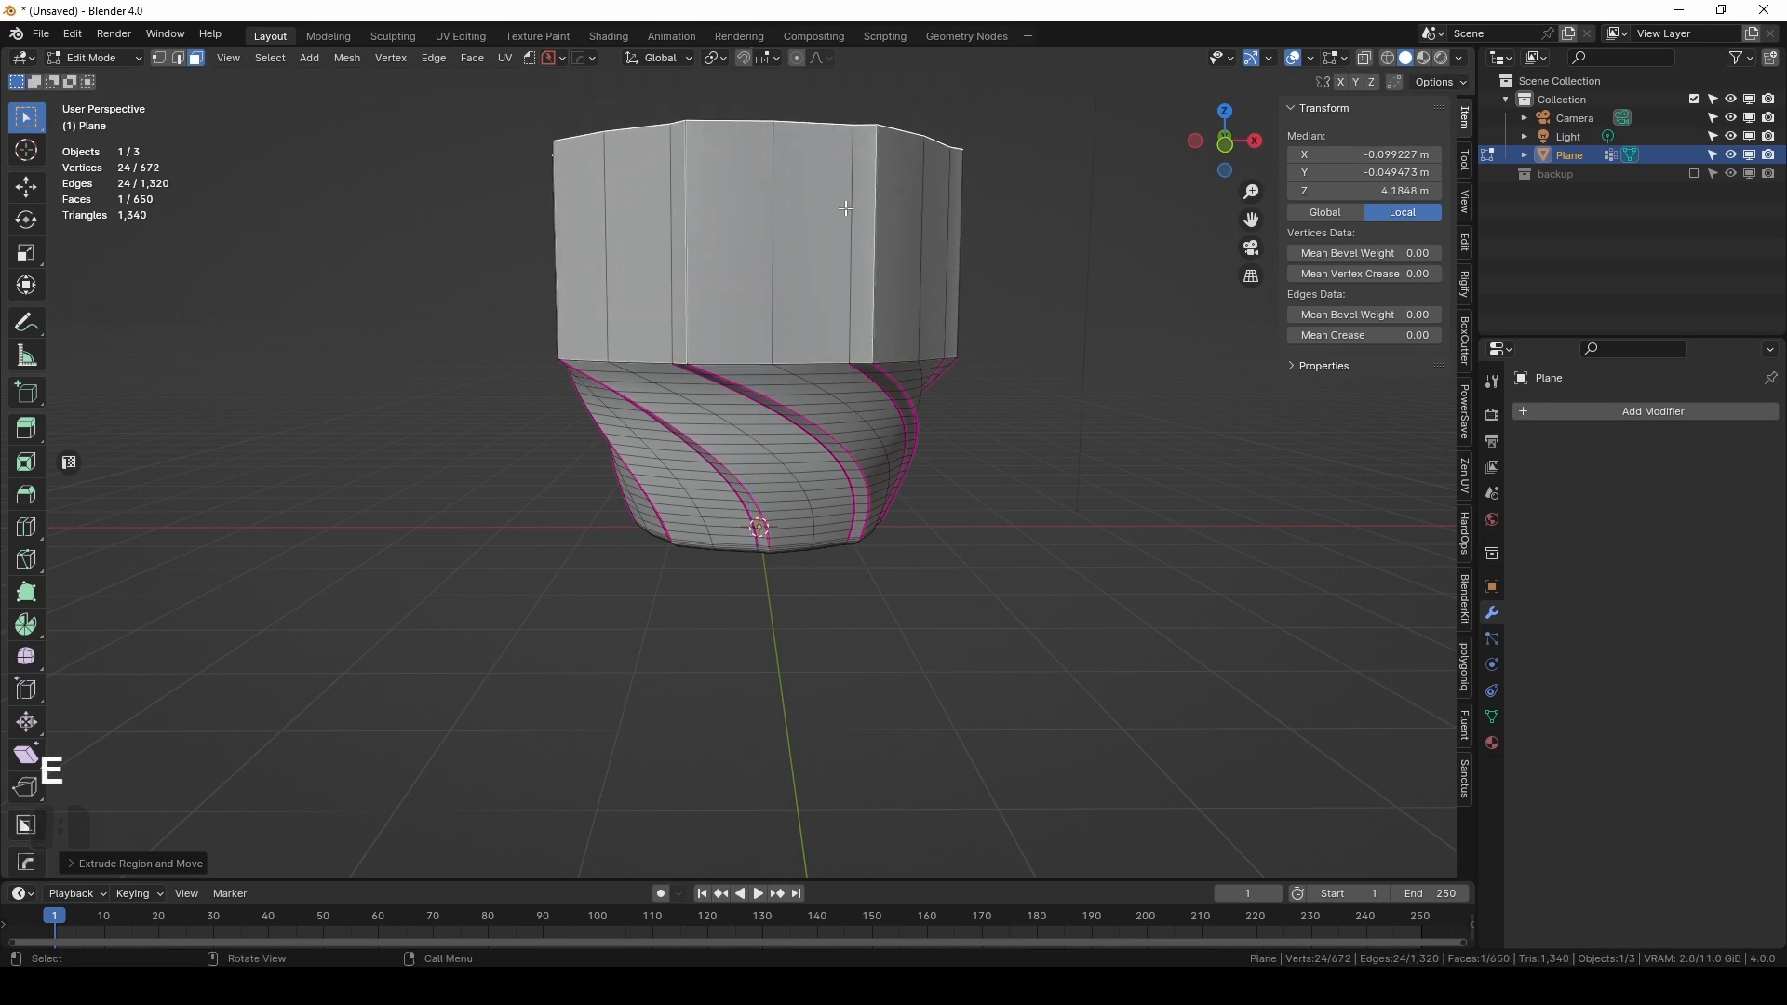
key(KP_1)
shift+middle_drag(960, 179, 971, 258)
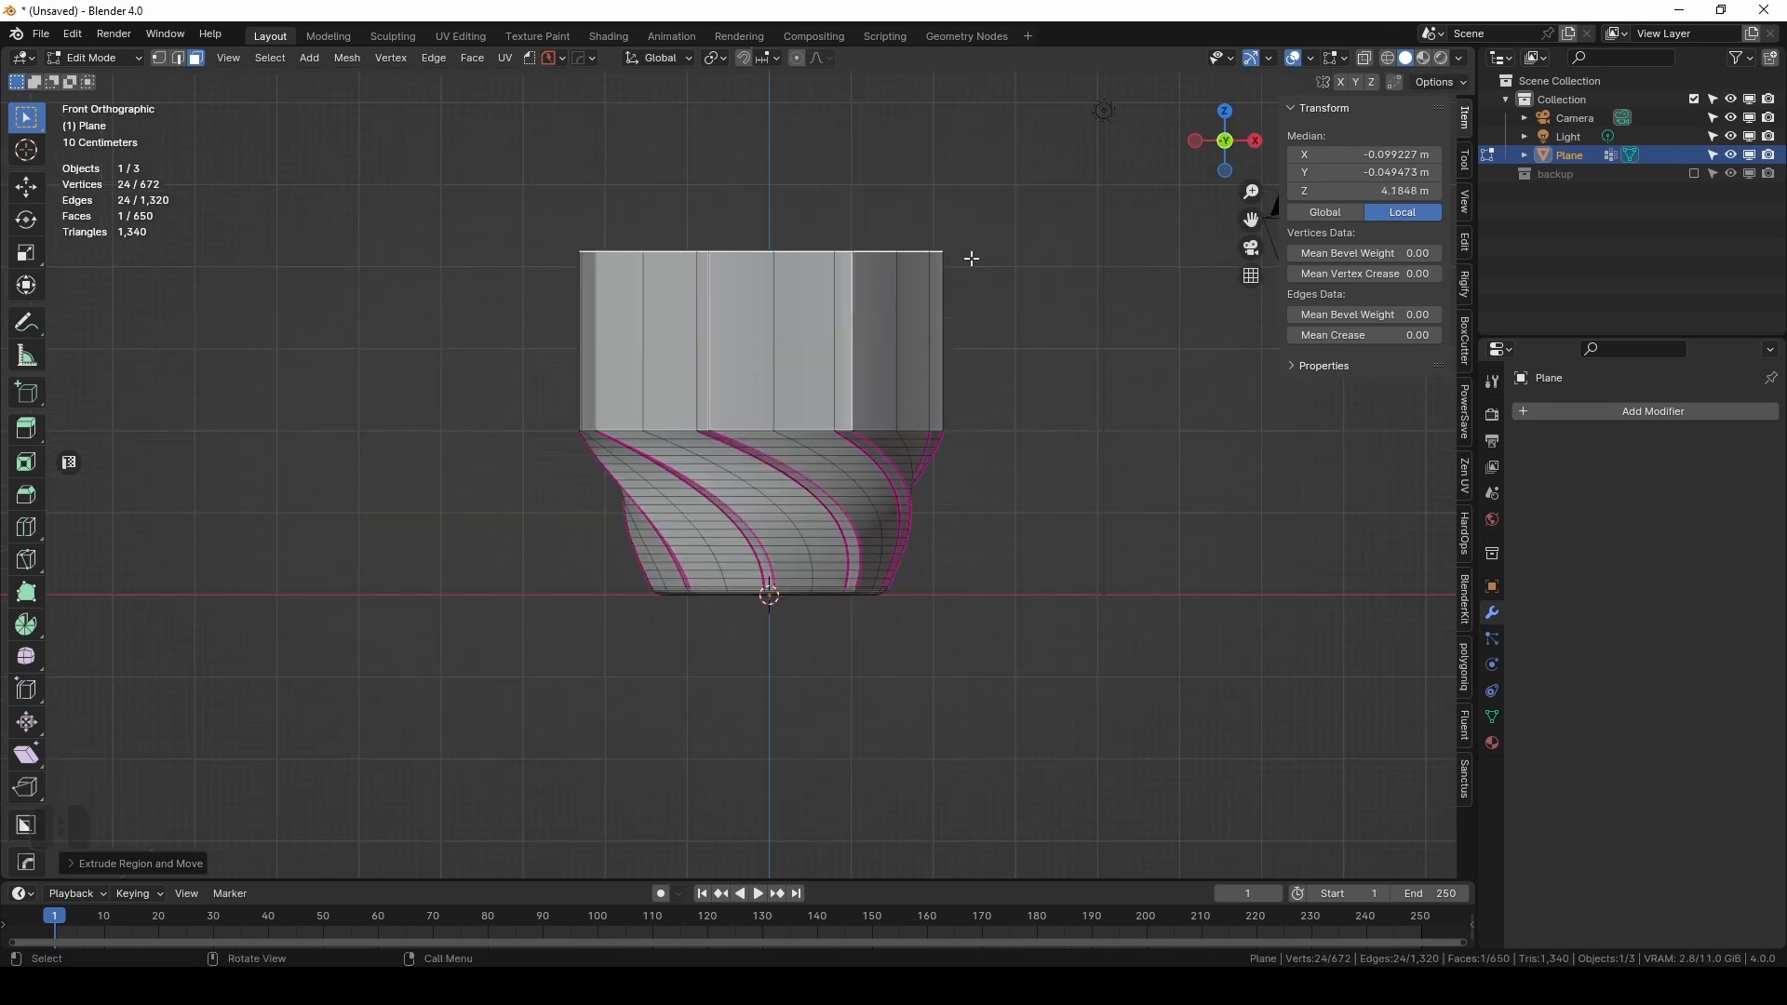
key(s)
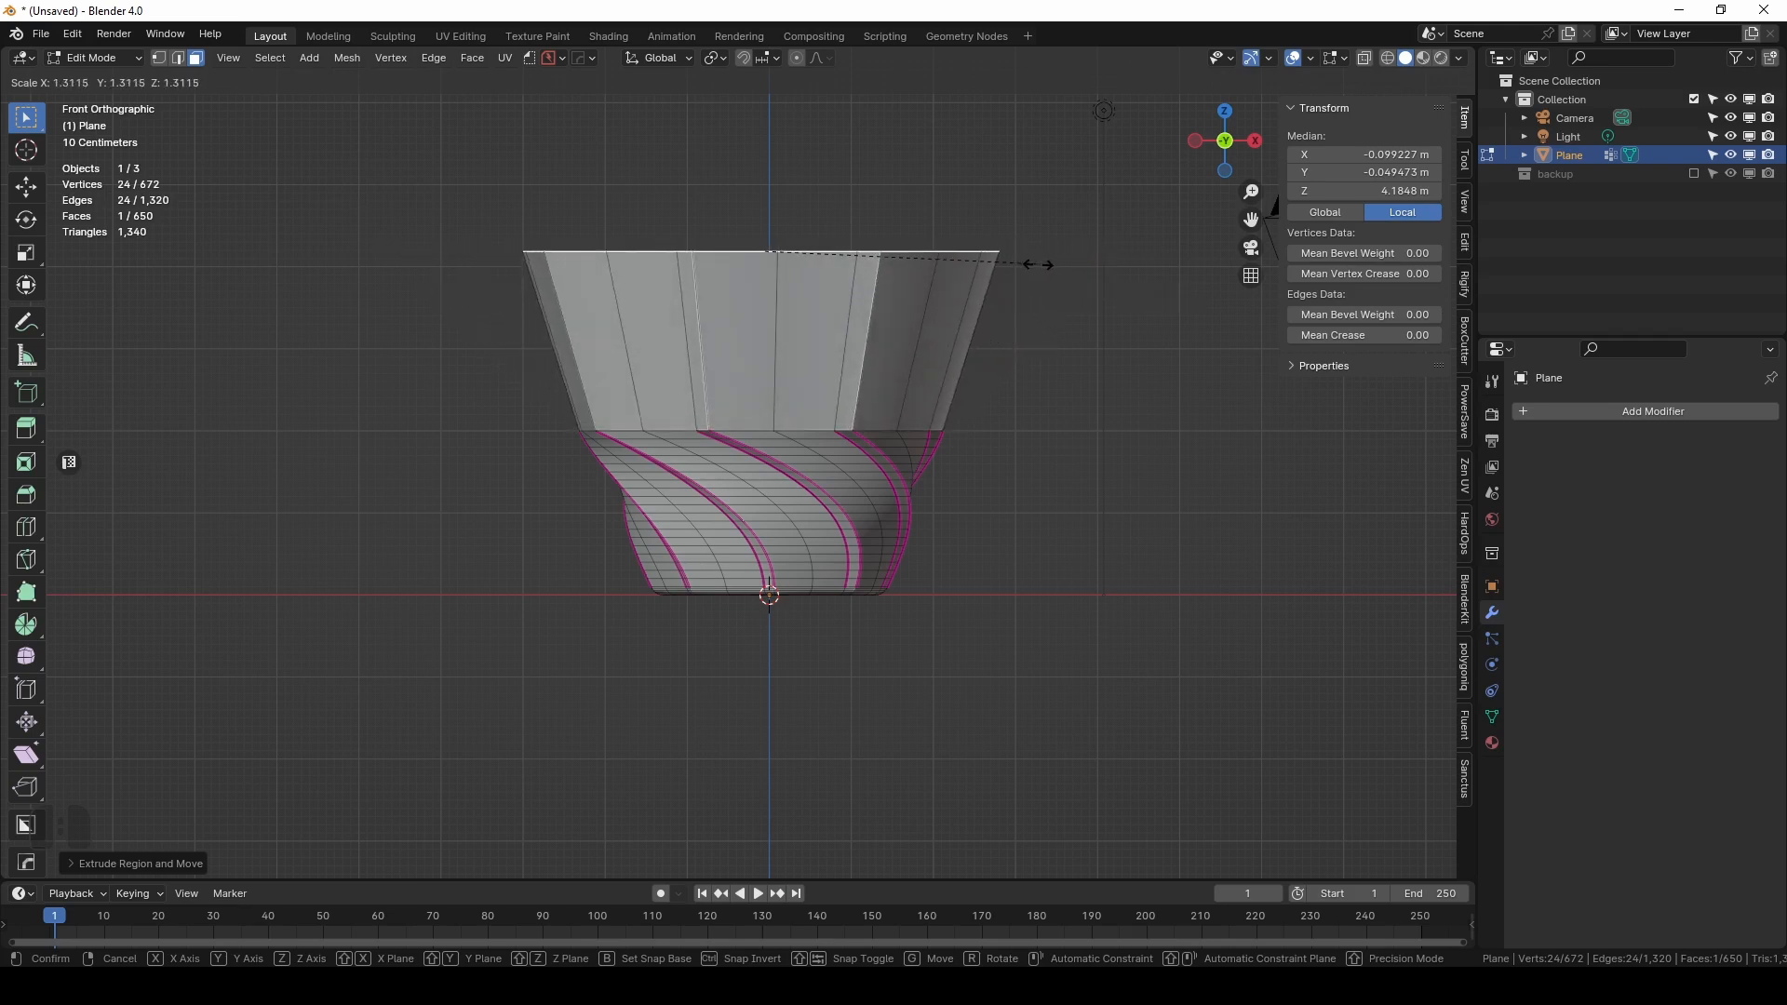
click(1066, 281)
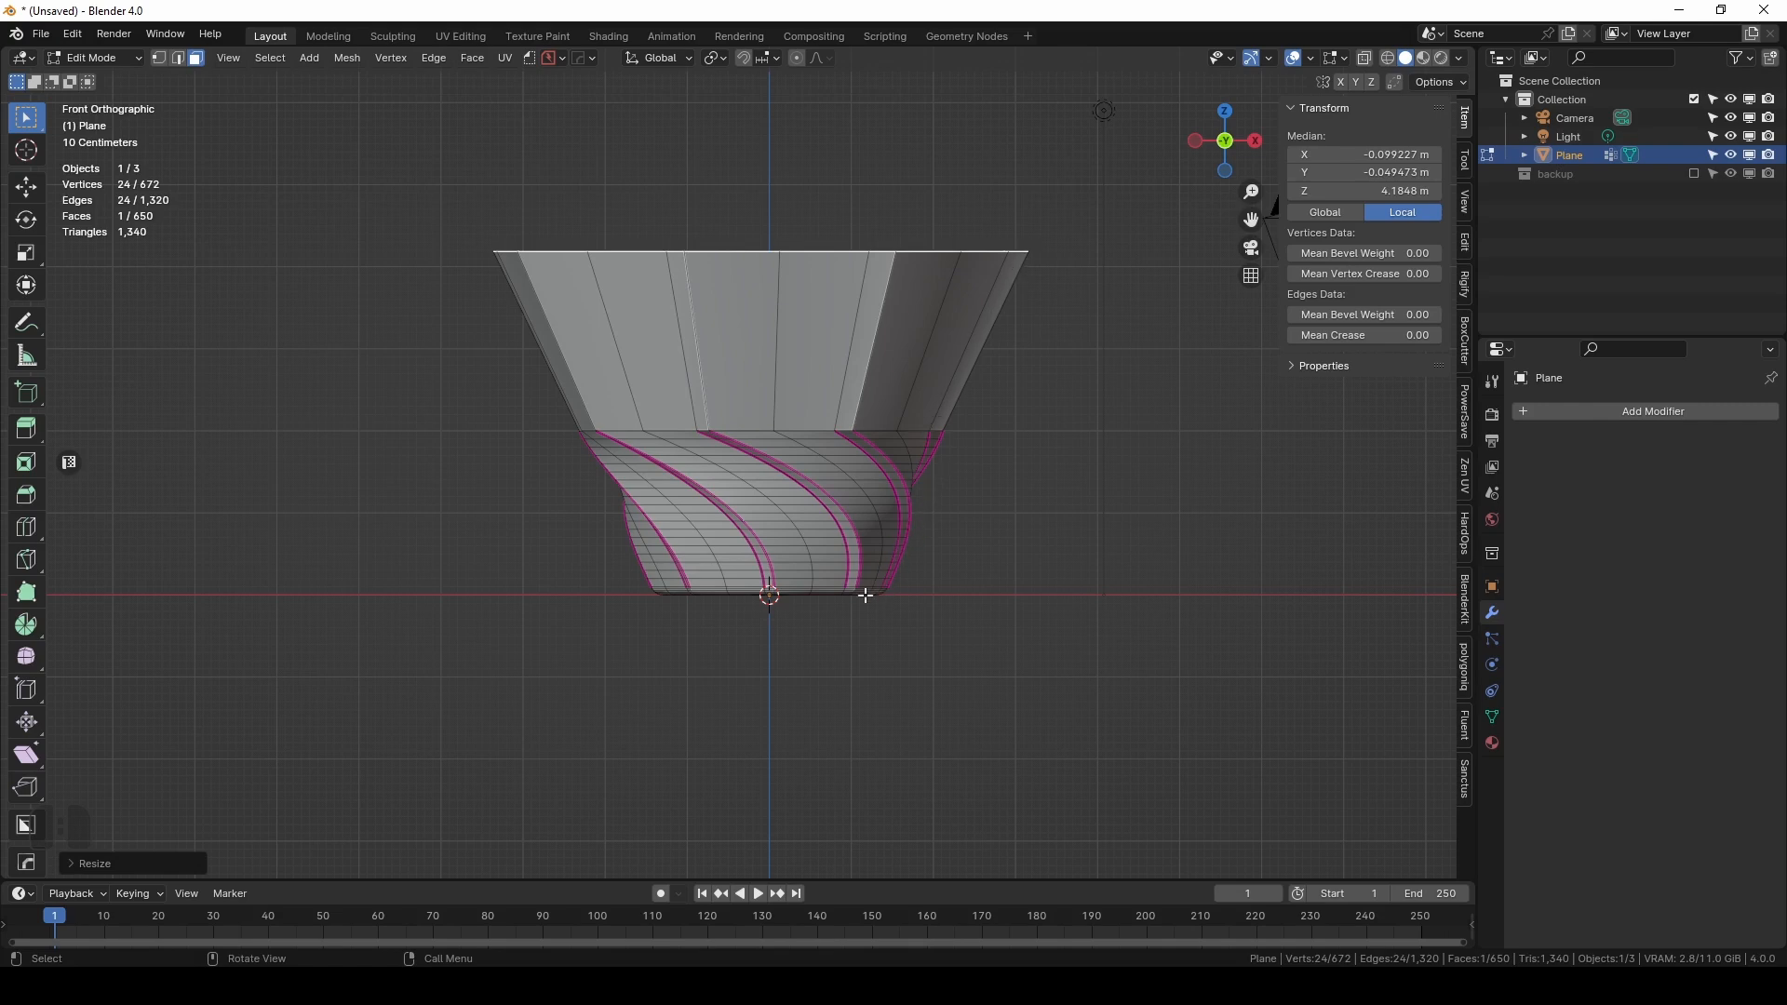
Round the outline of the scaled top face with To Sphere.
middle_drag(1006, 322, 735, 398)
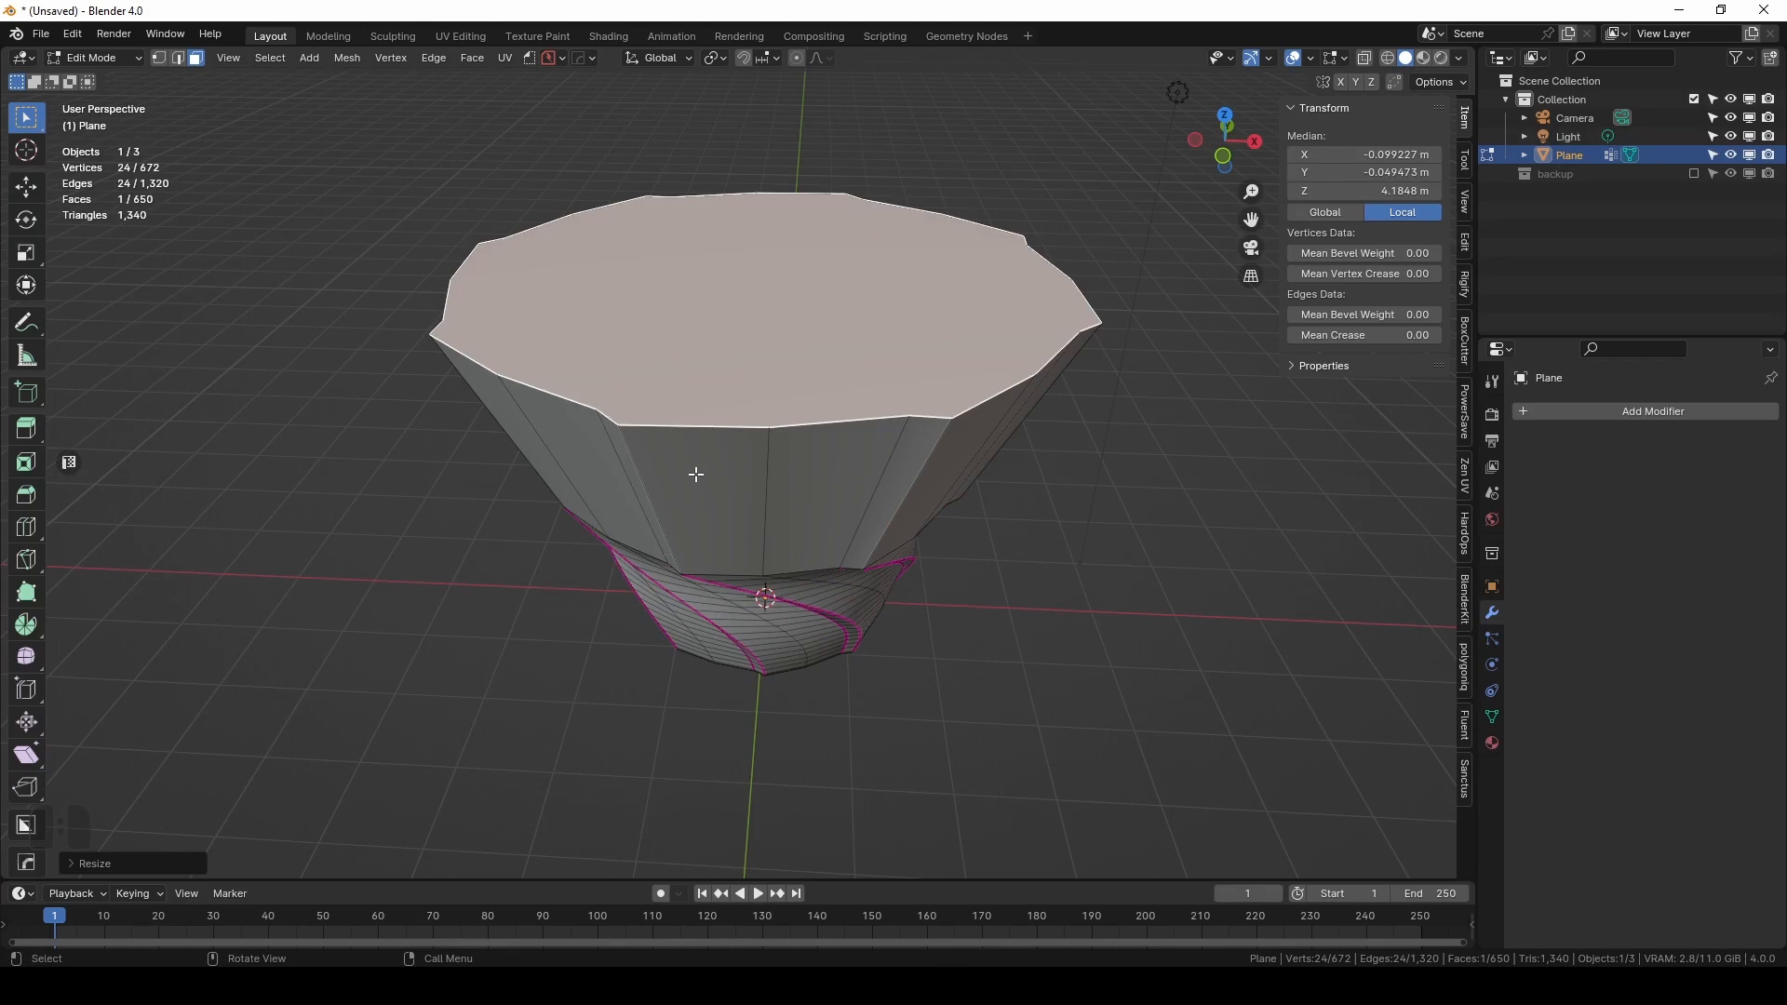
key(alt+shift+s)
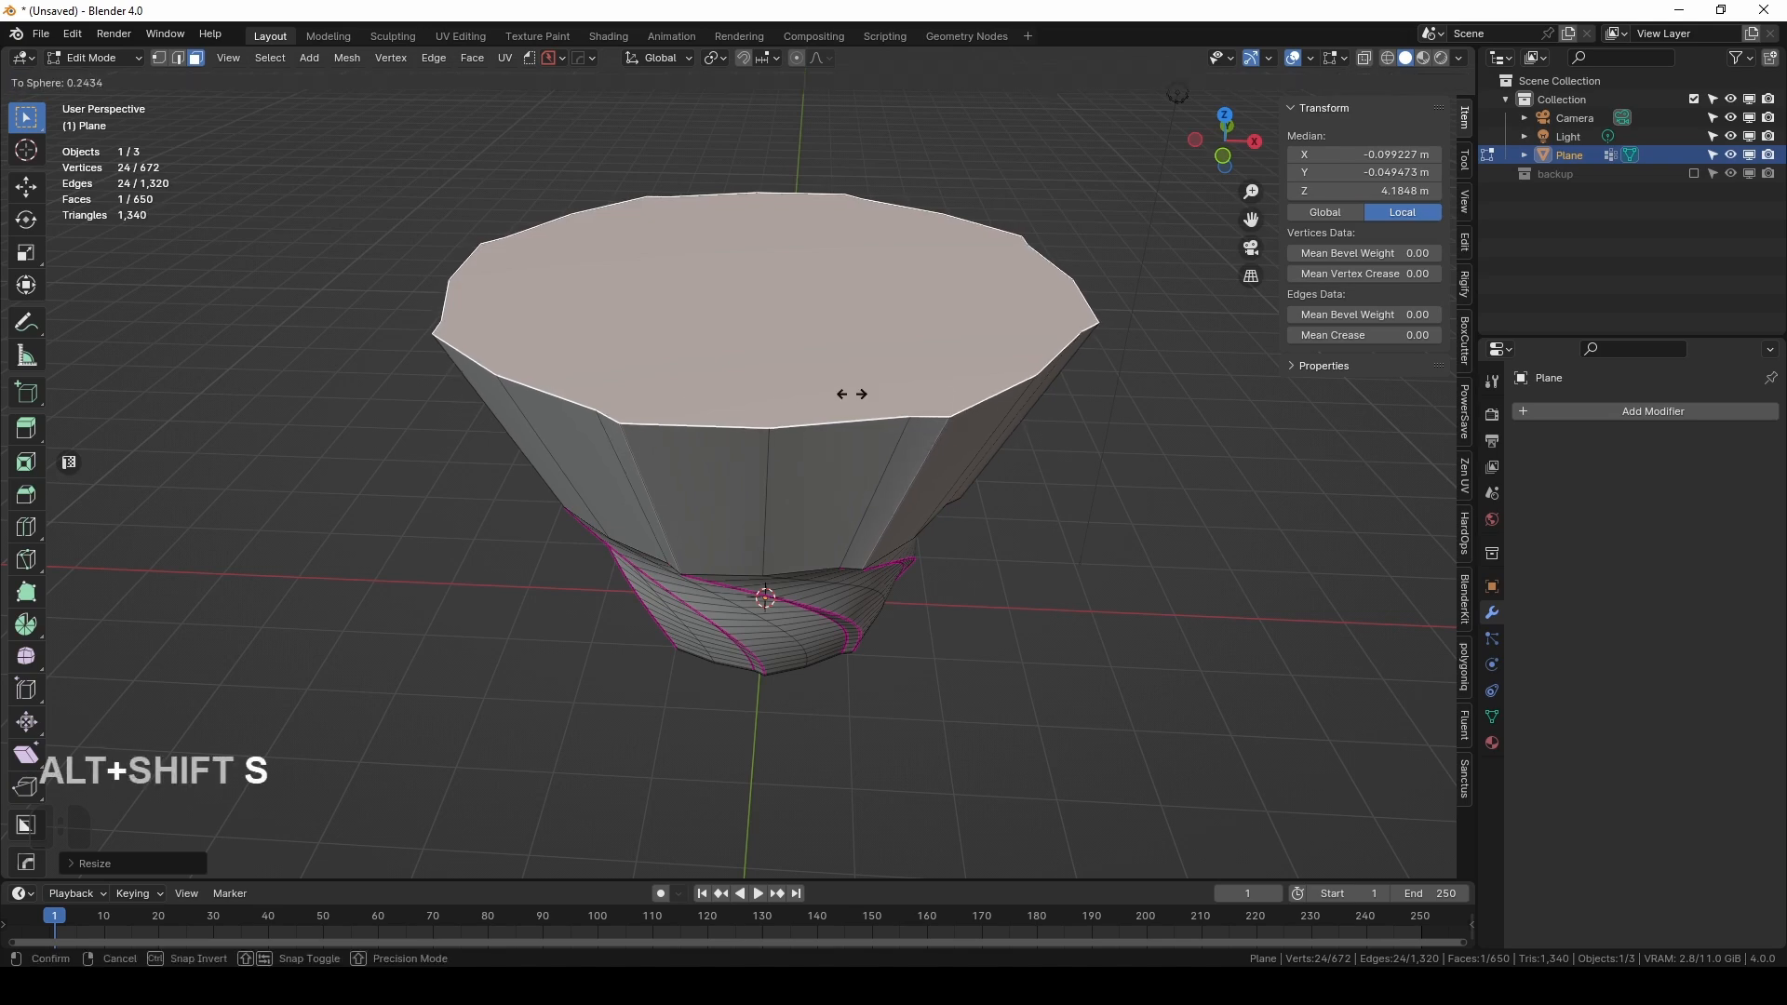
click(564, 429)
middle_drag(742, 494, 908, 496)
key(Tab)
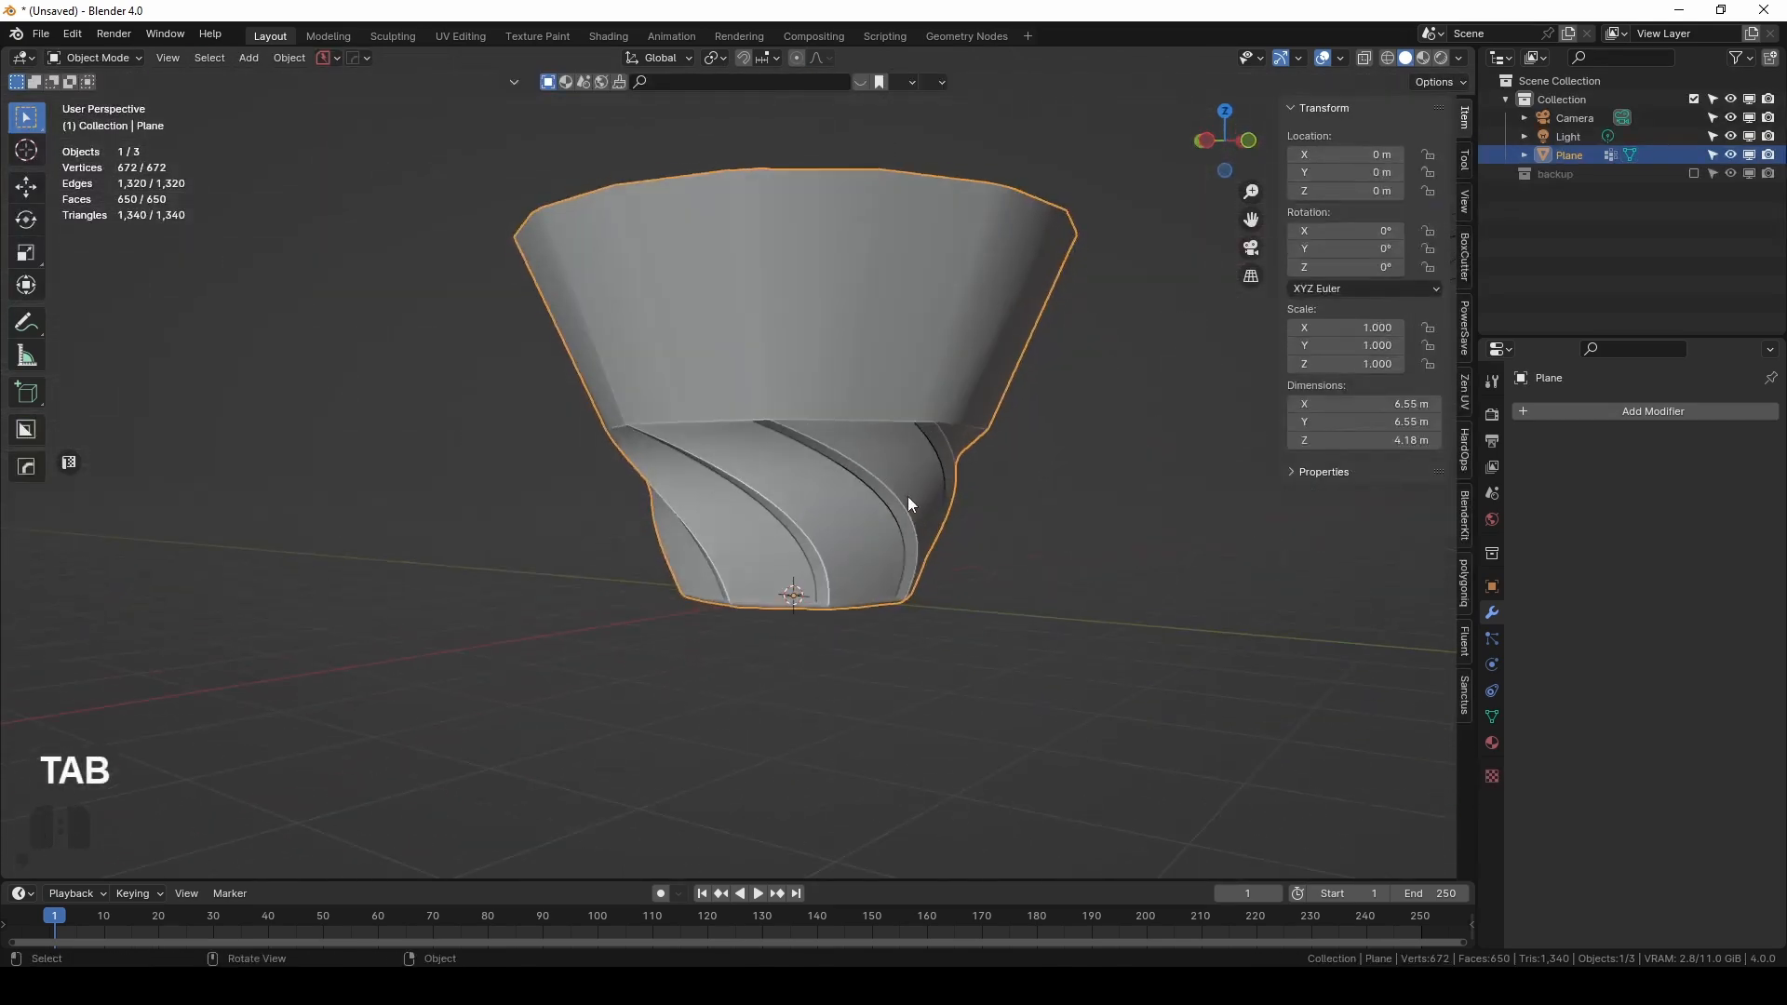
scroll(750, 419, up, 2)
scroll(964, 356, down, 3)
middle_drag(927, 300, 810, 328)
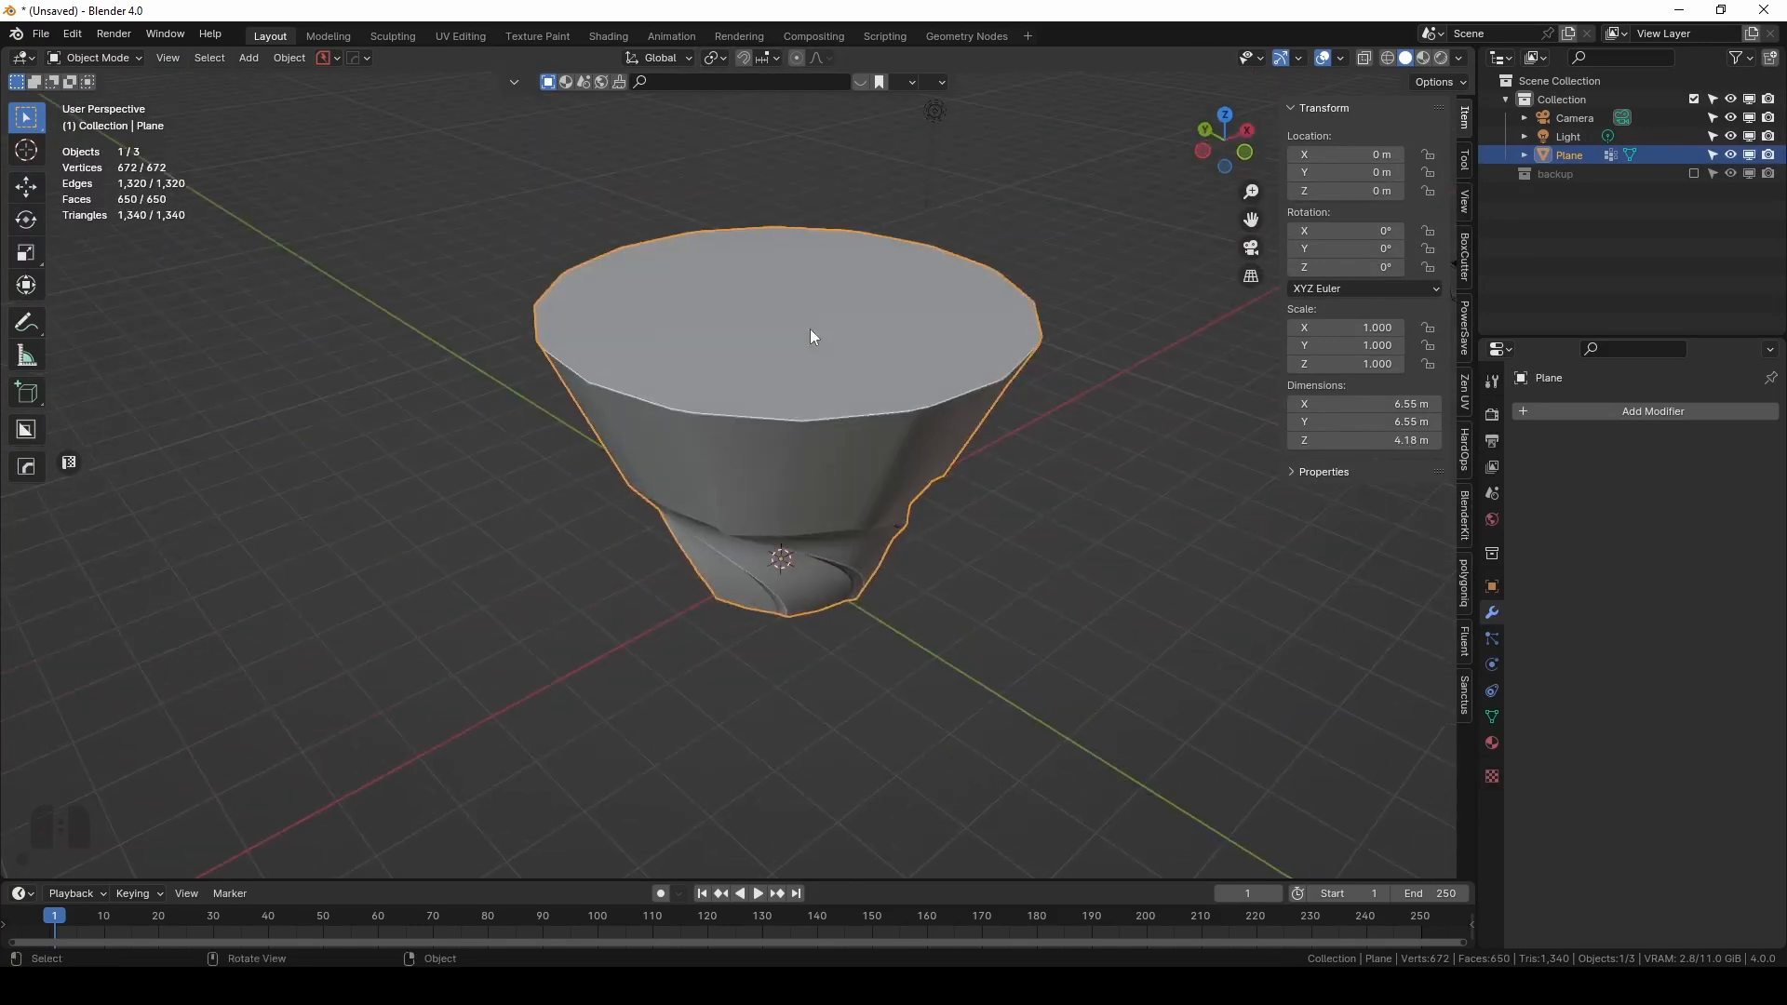
Cut an edge loop around the middle of the flared upper section and delete its vertices to open a gap.
key(Tab)
middle_drag(924, 359, 823, 434)
key(ctrl+r)
click(823, 434)
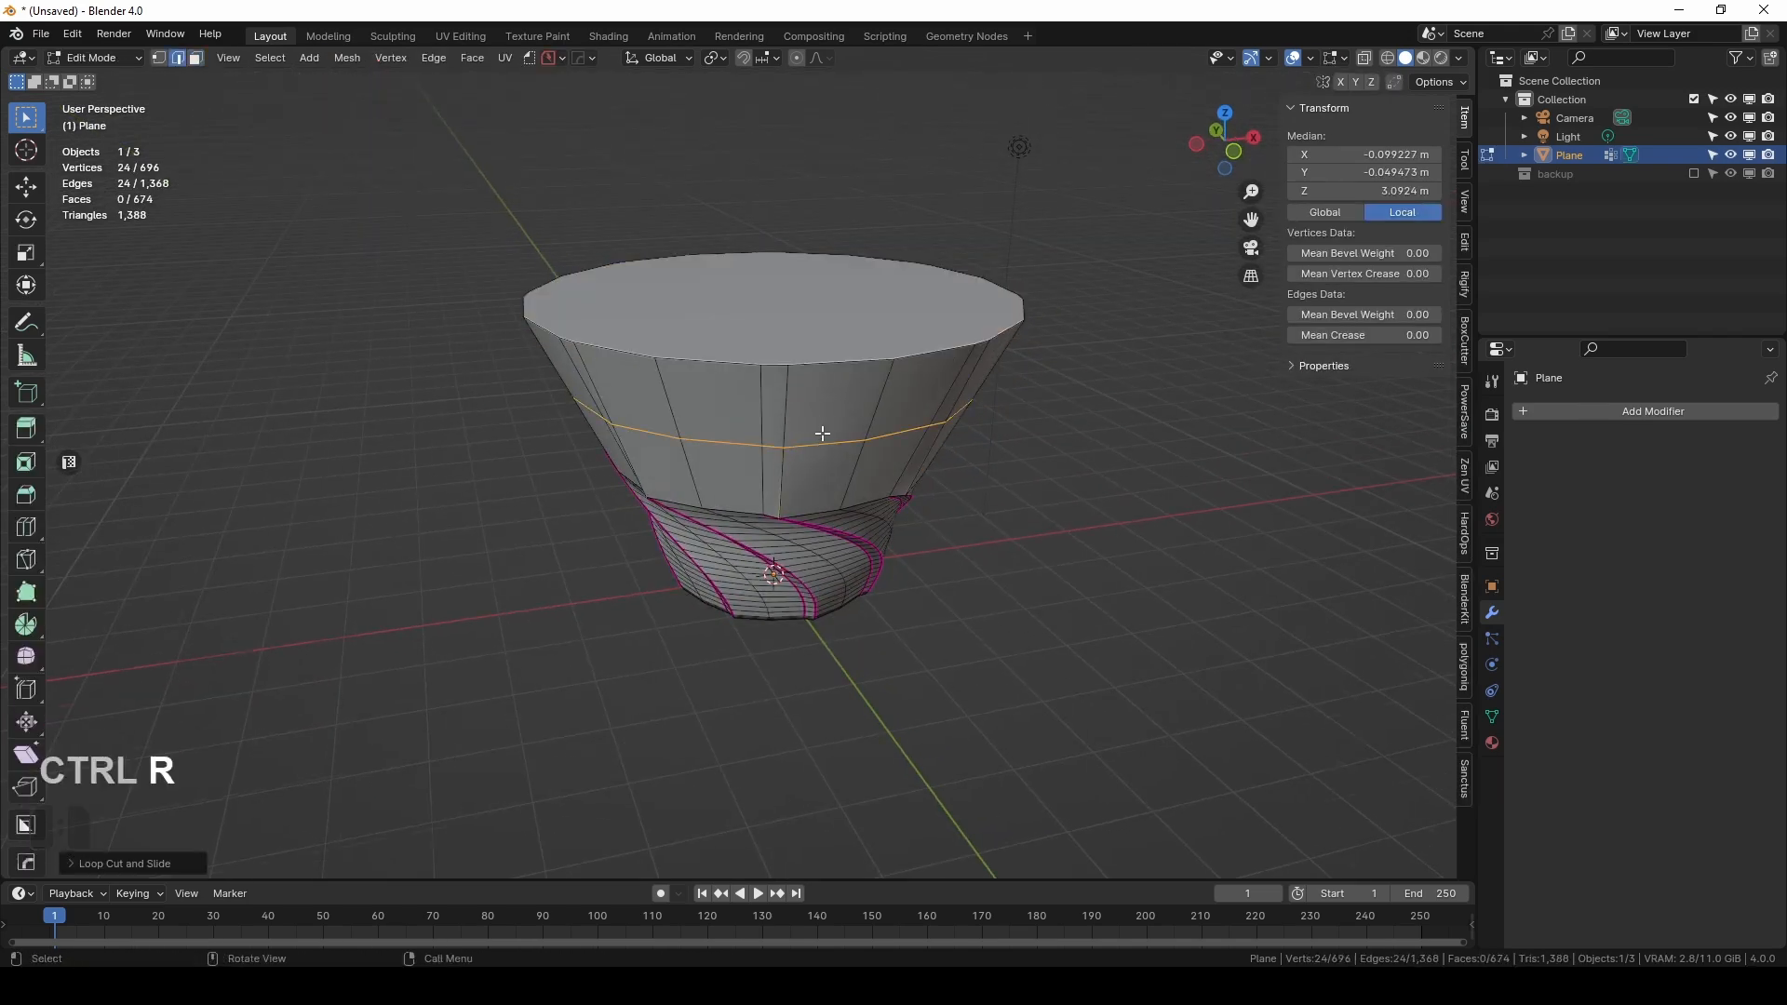
scroll(823, 433, up, 2)
key(x)
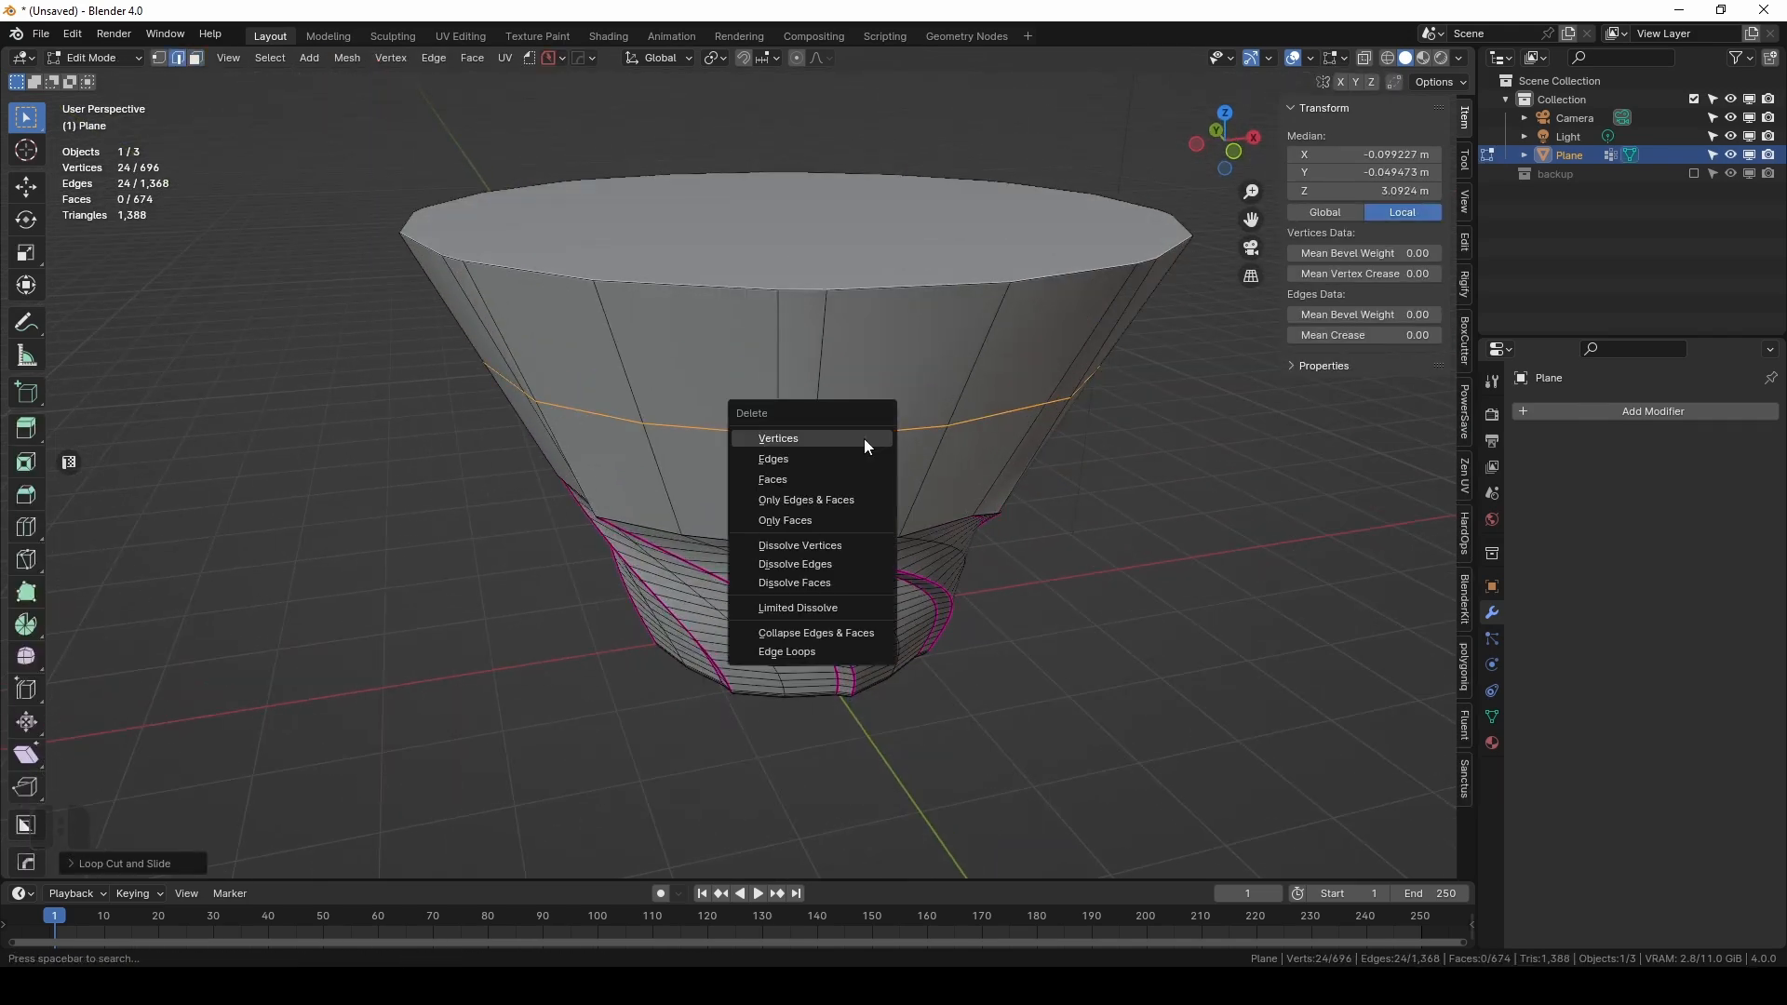
click(864, 438)
Bridge the rounded top loop and the upper rim of the twisted ring with Bridge Edge Loops.
alt+click(759, 288)
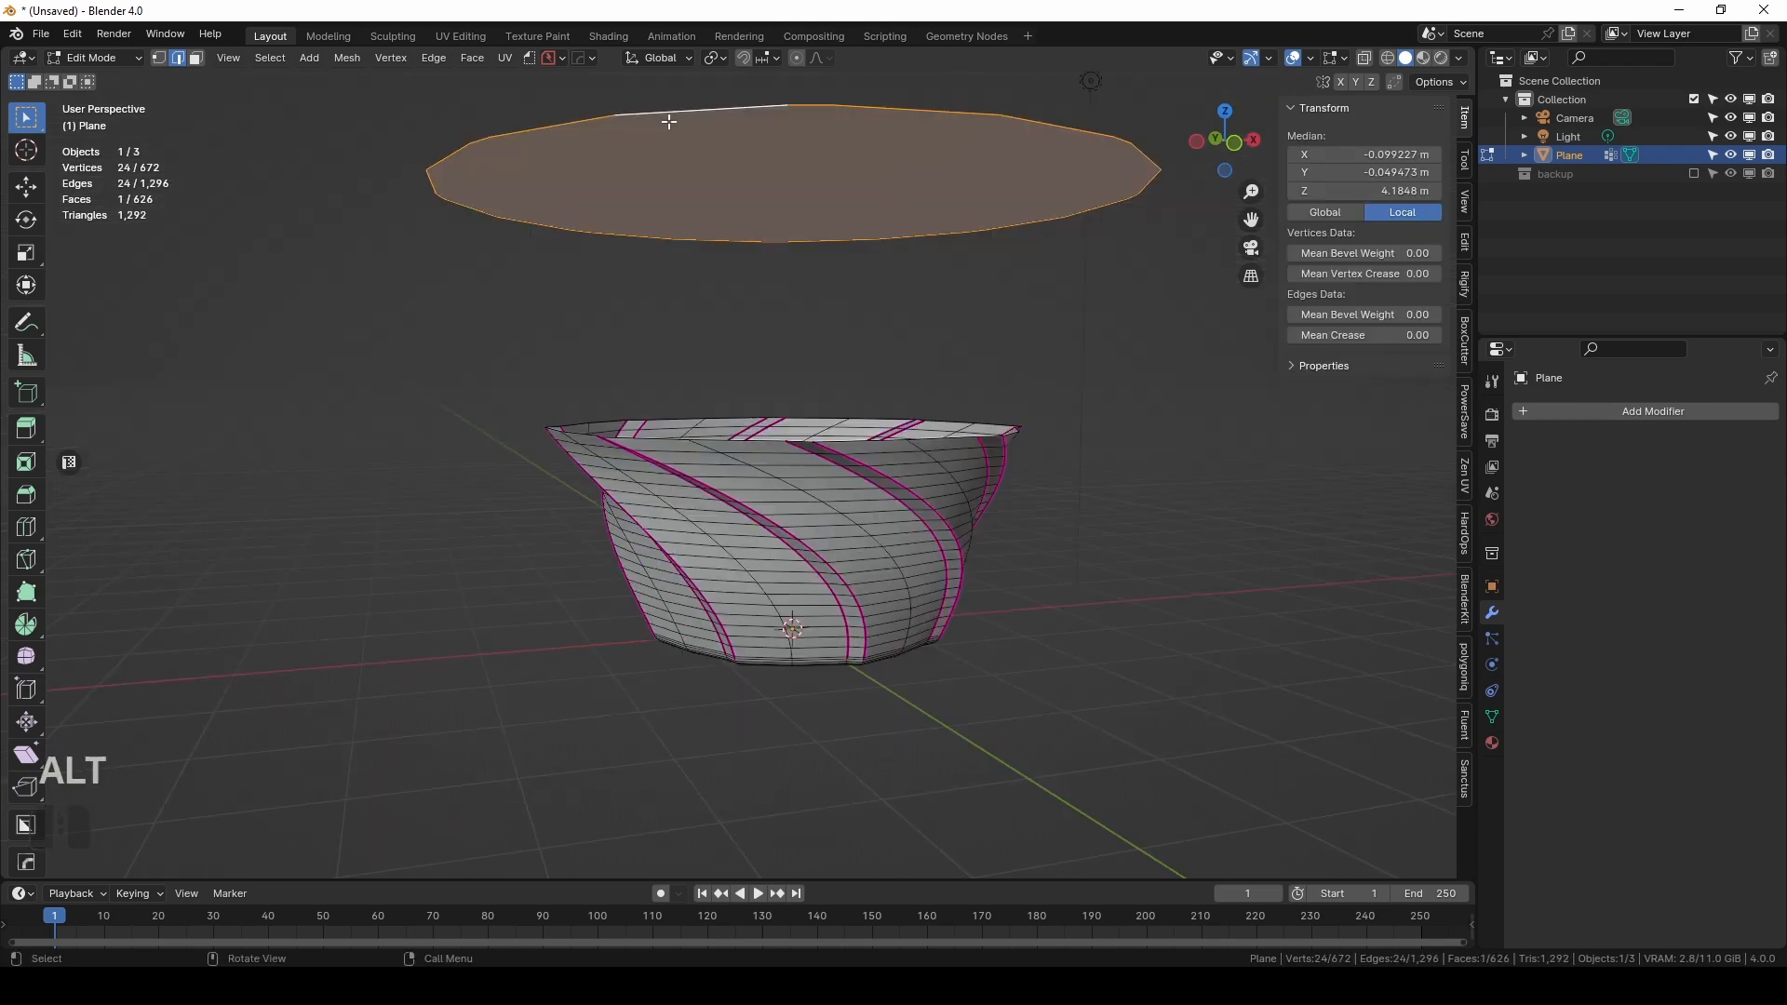
middle_drag(819, 287, 851, 361)
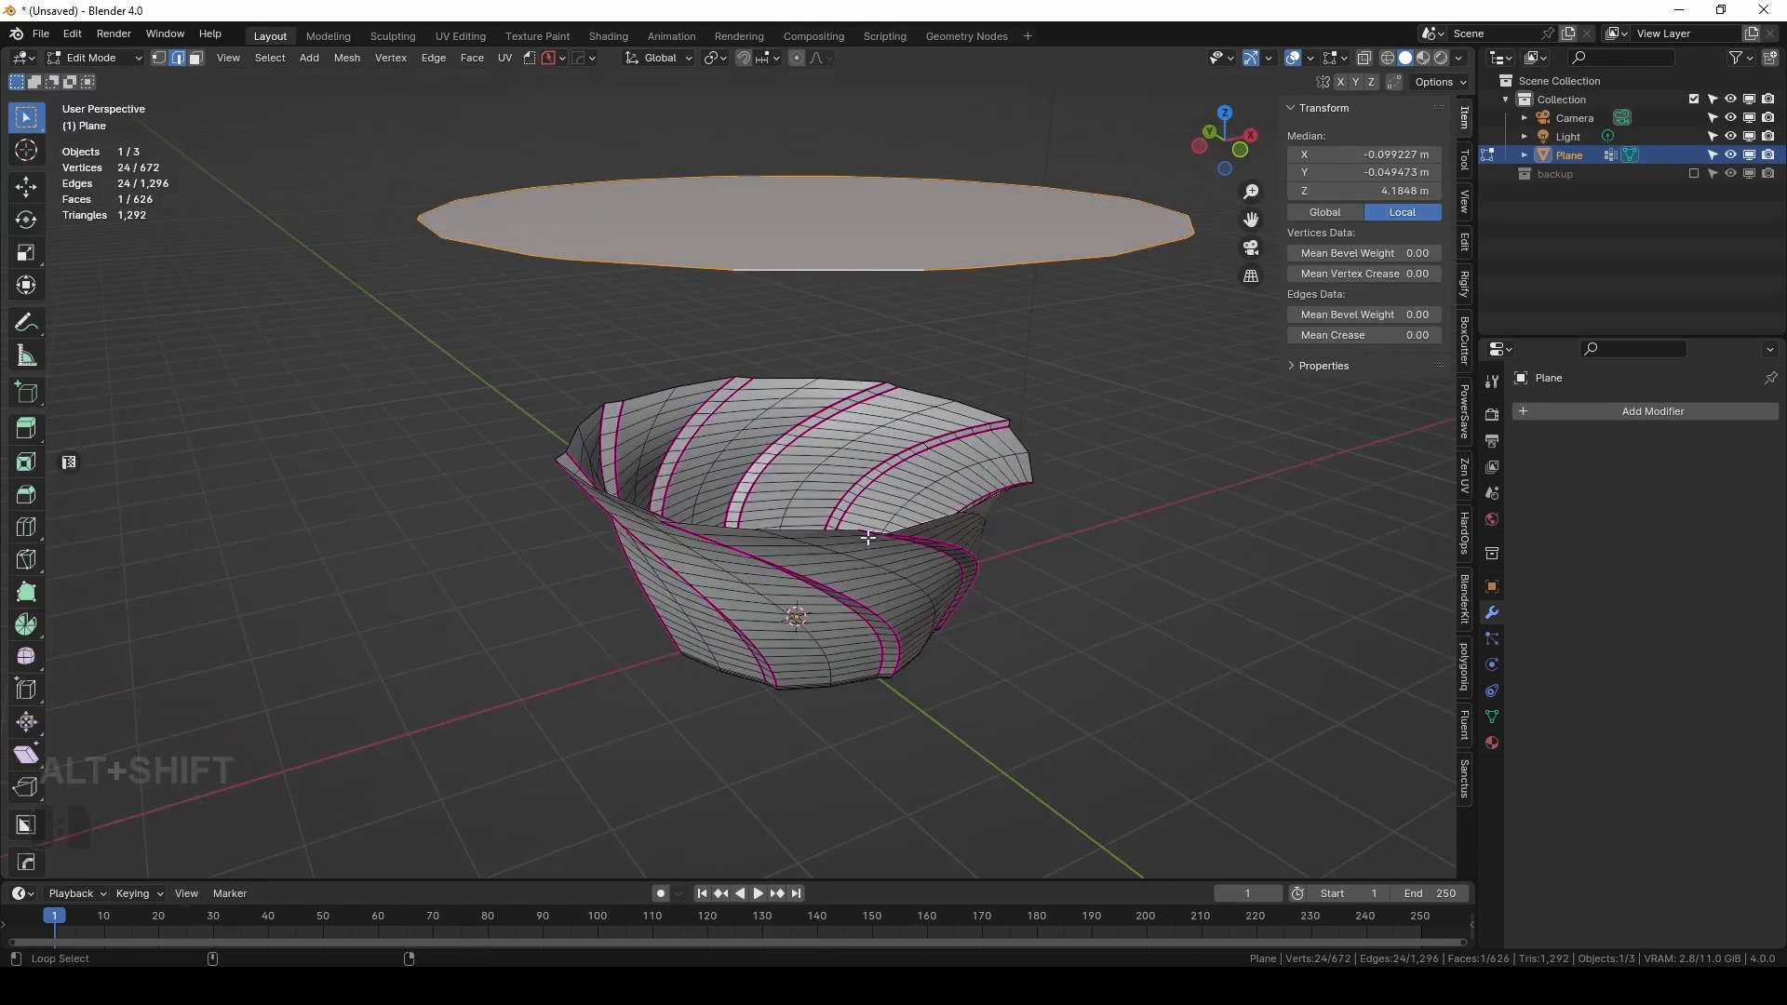
scroll(990, 530, up, 3)
alt+shift+click(991, 402)
scroll(1017, 566, down, 4)
middle_drag(1017, 566, 1021, 555)
key(F3)
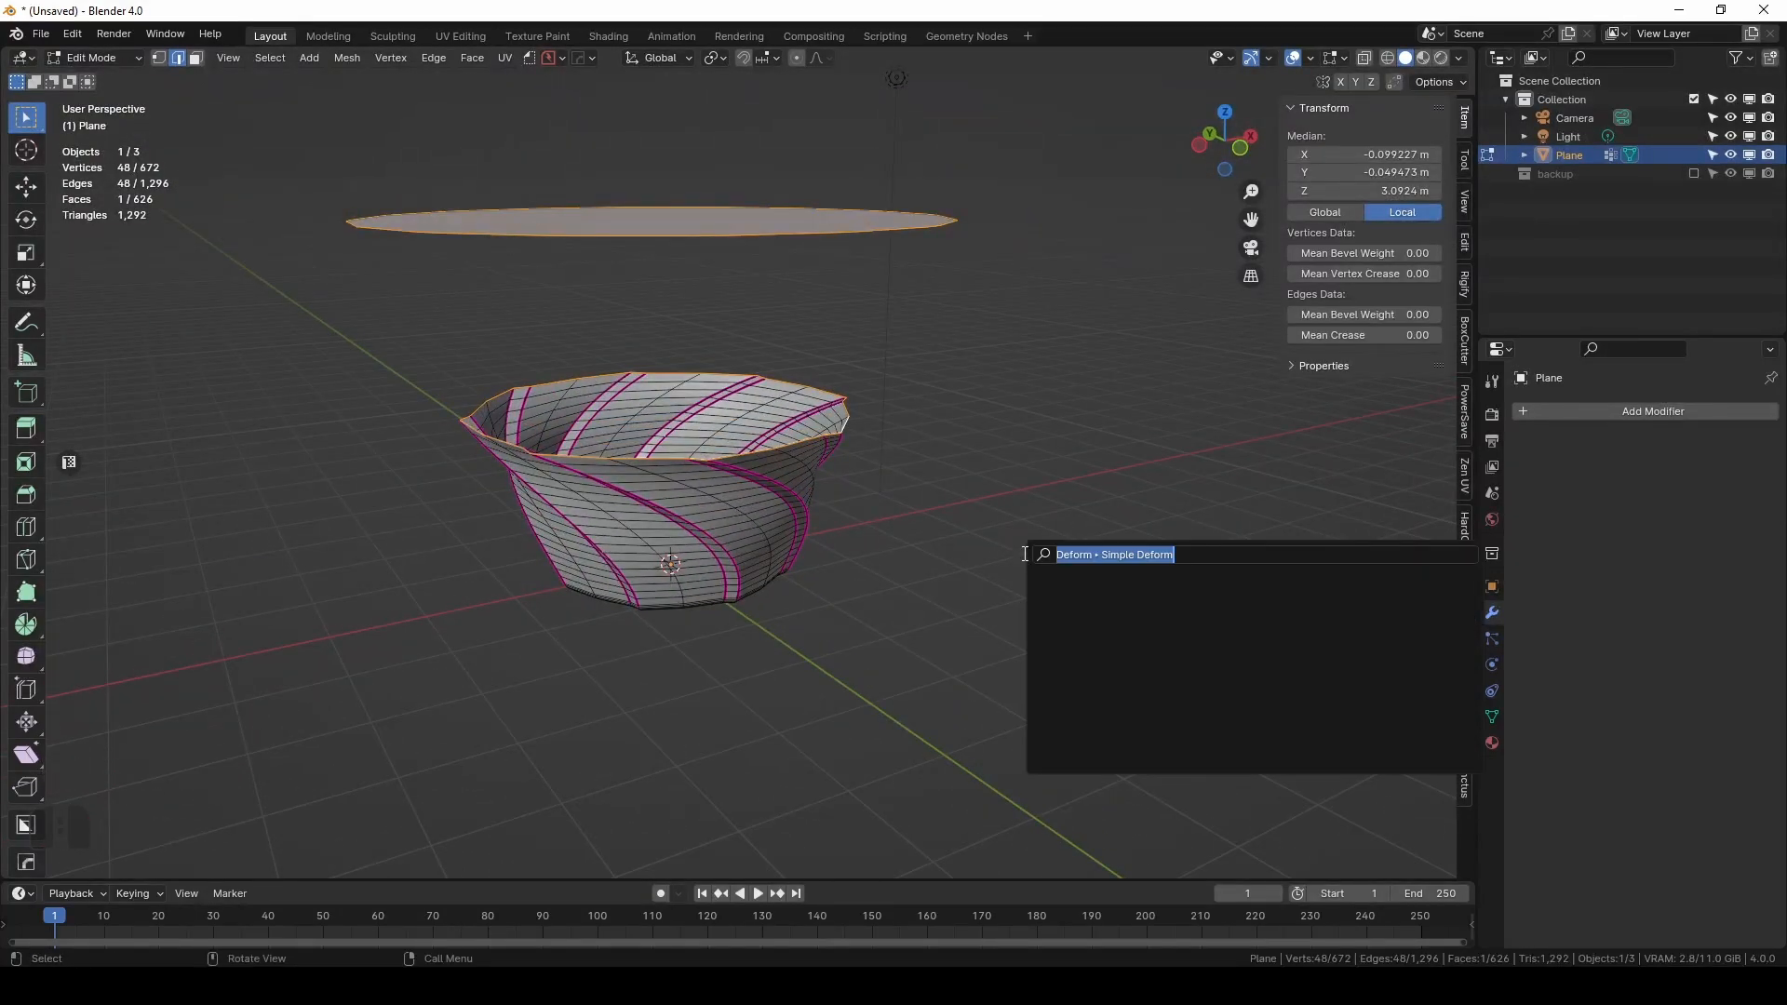
text(bri)
click(1148, 589)
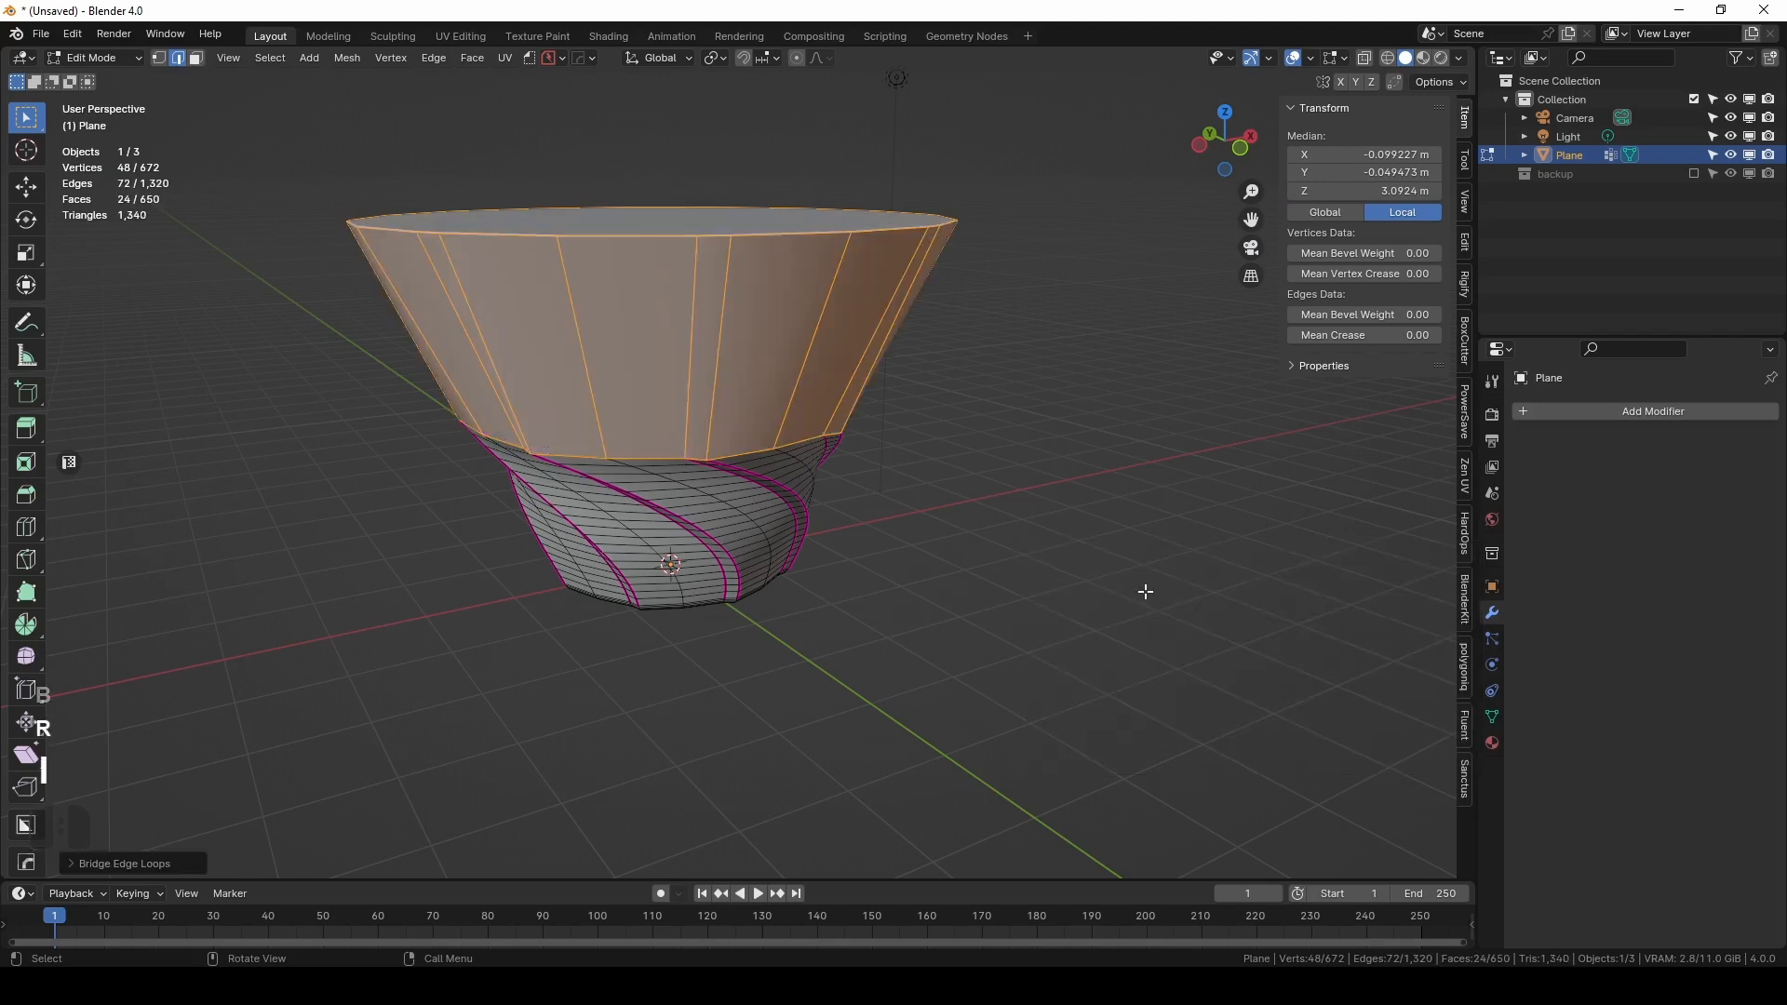
Set the bridge between the two loops to 4 cuts and a twist of -3.
click(75, 861)
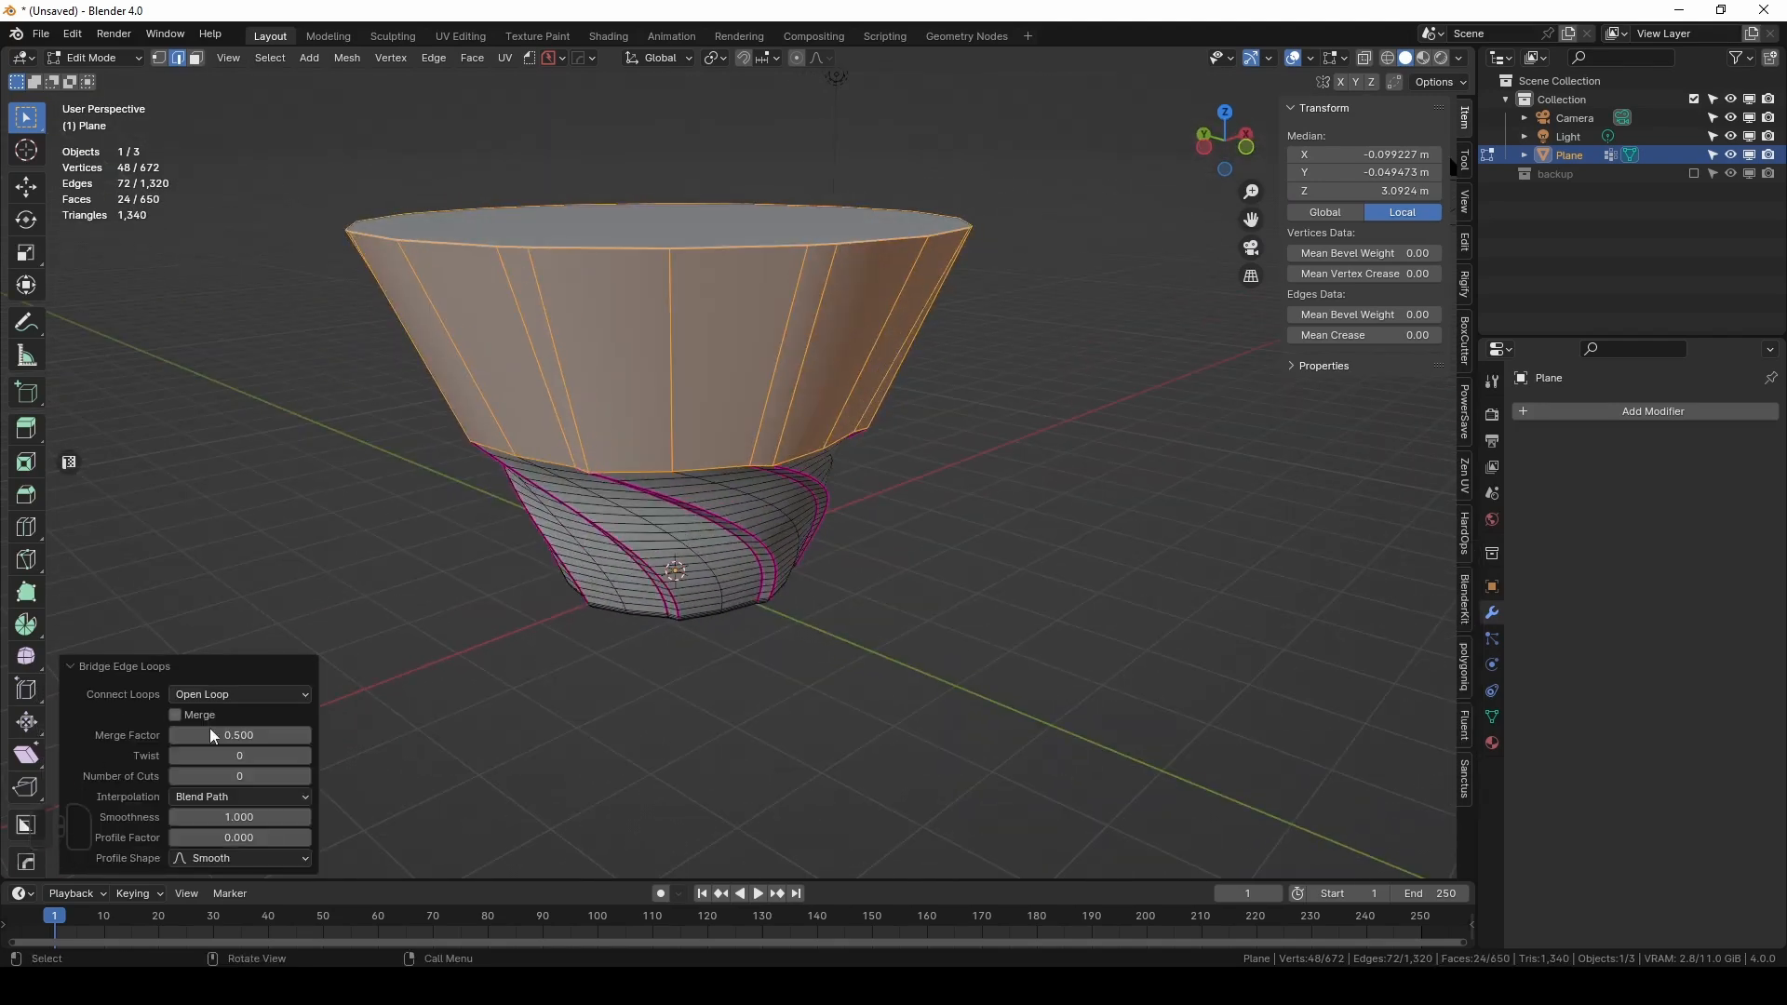
click(305, 776)
click(306, 776)
click(305, 776)
click(306, 776)
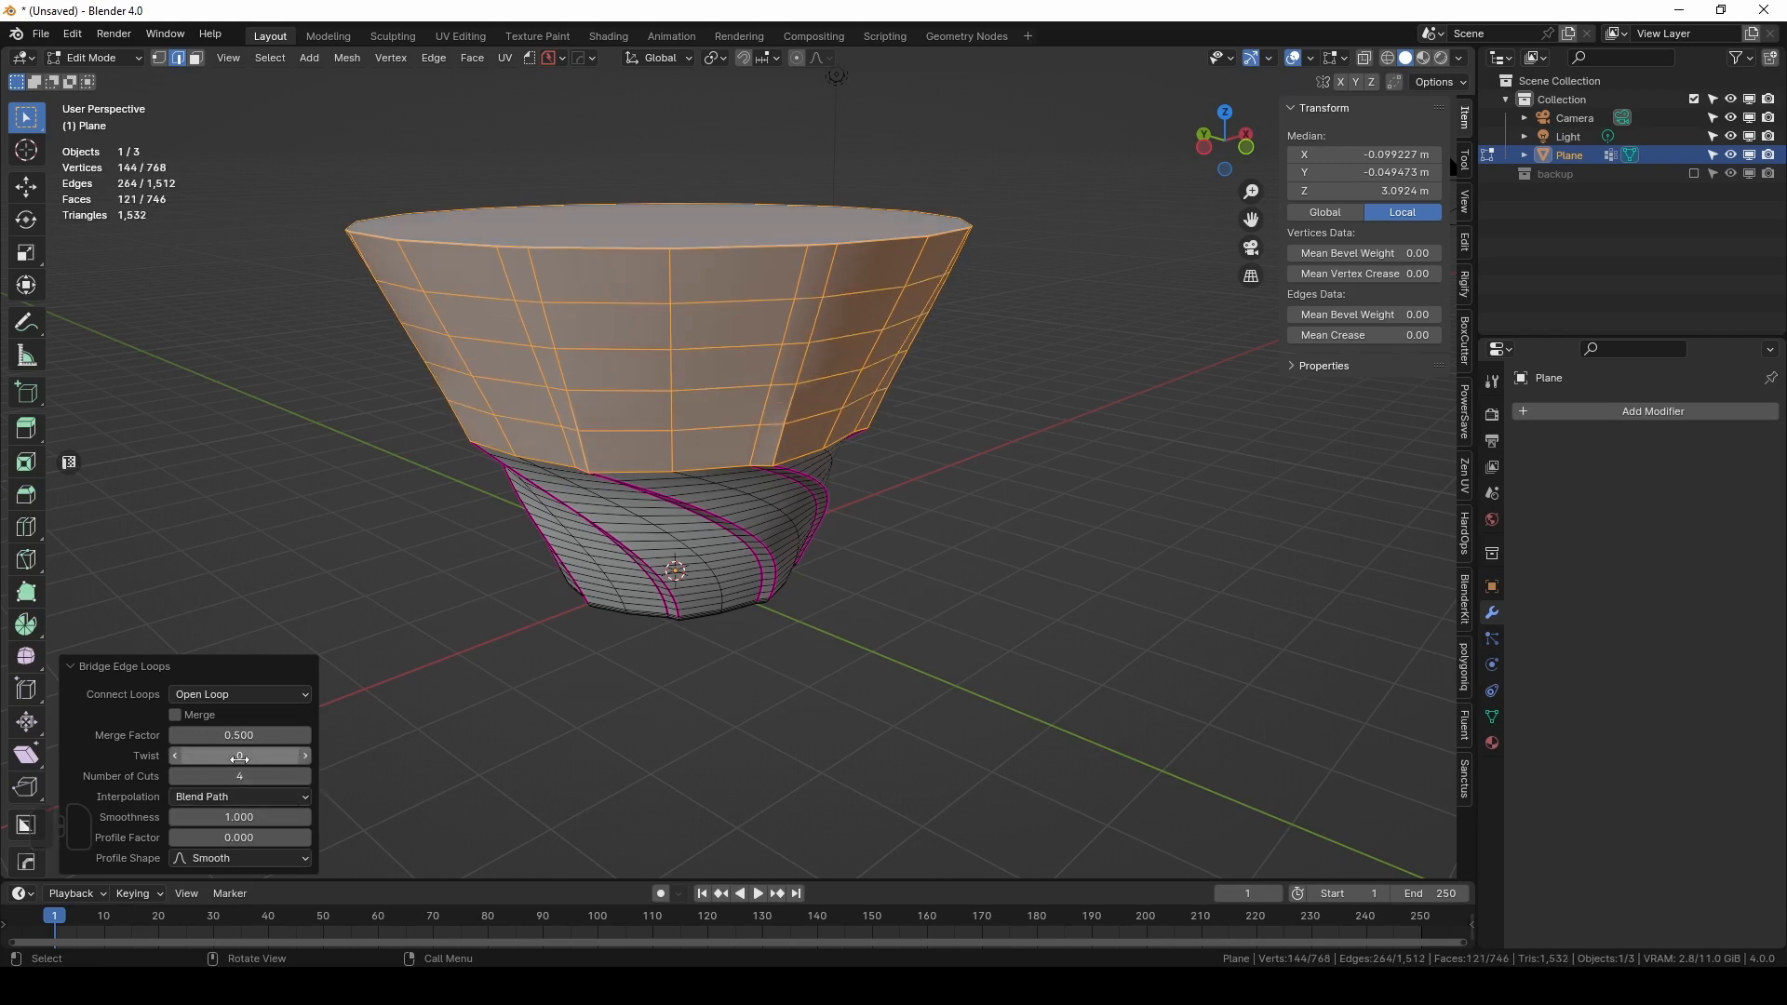
click(175, 756)
click(175, 757)
click(175, 757)
click(175, 757)
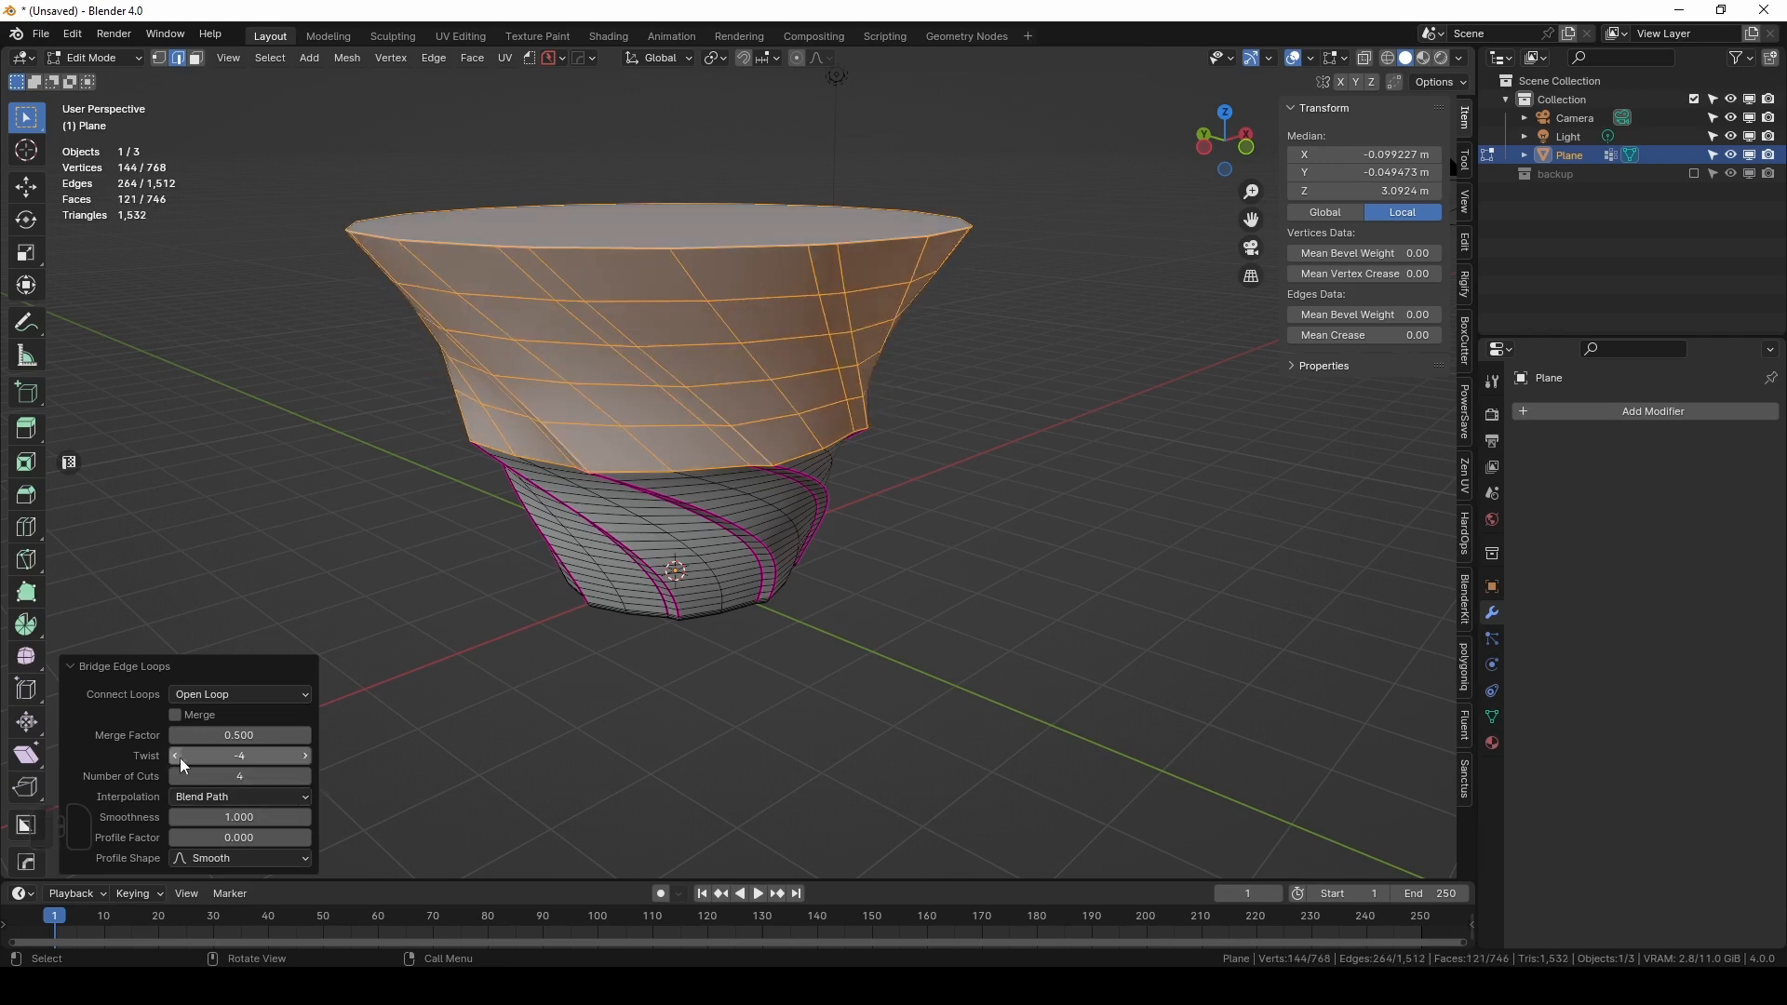
click(307, 755)
middle_drag(747, 586, 788, 559)
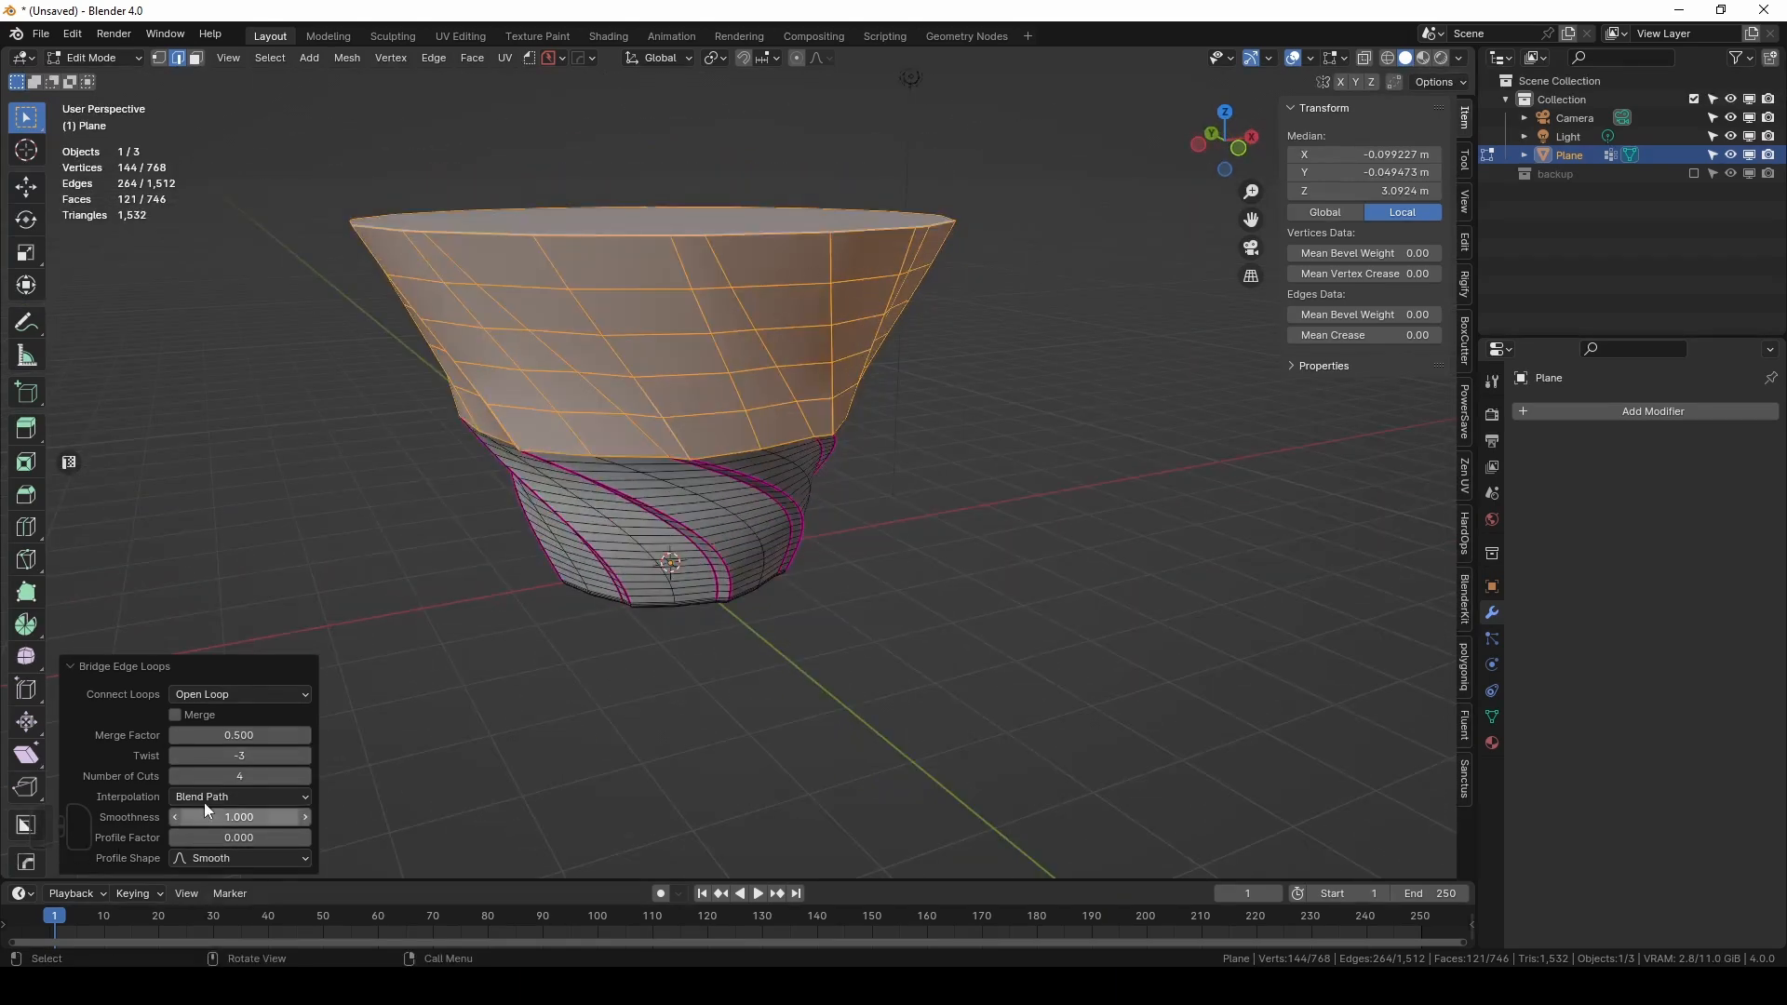
Try a higher bridge smoothness of about 1.753 and reset it to 1.
drag(240, 817, 195, 818)
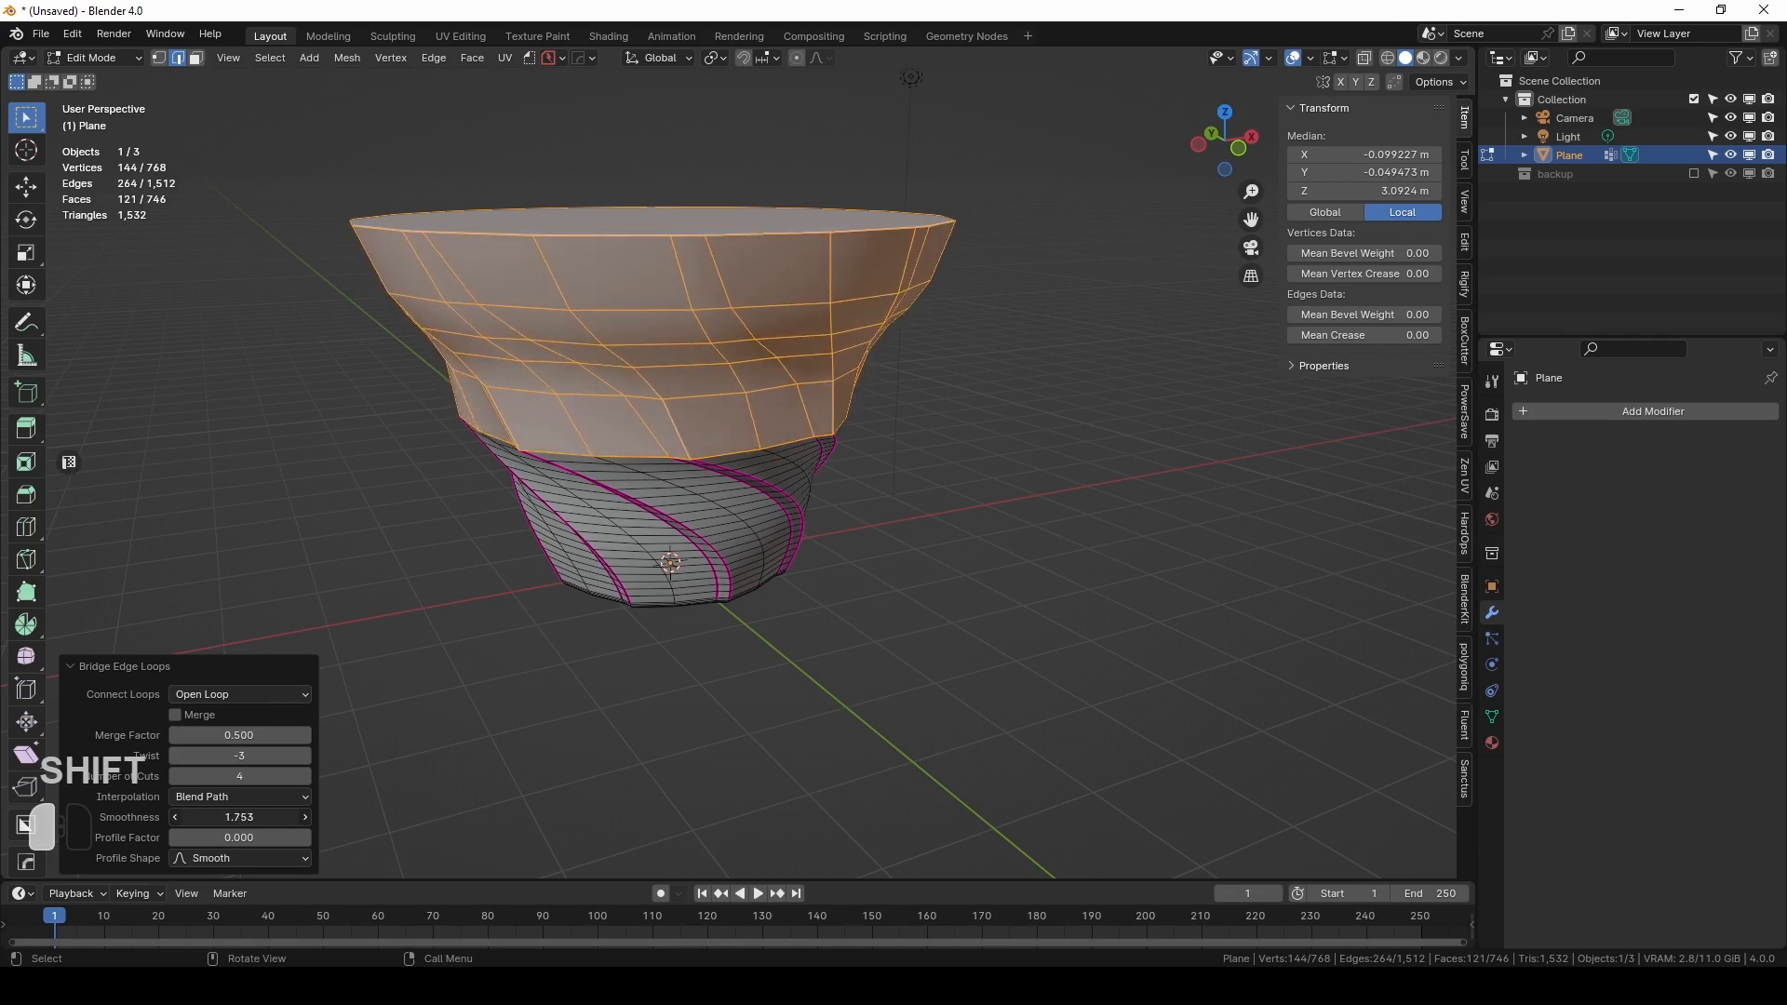
click(241, 817)
key(ctrl+a)
text(1)
key(Return)
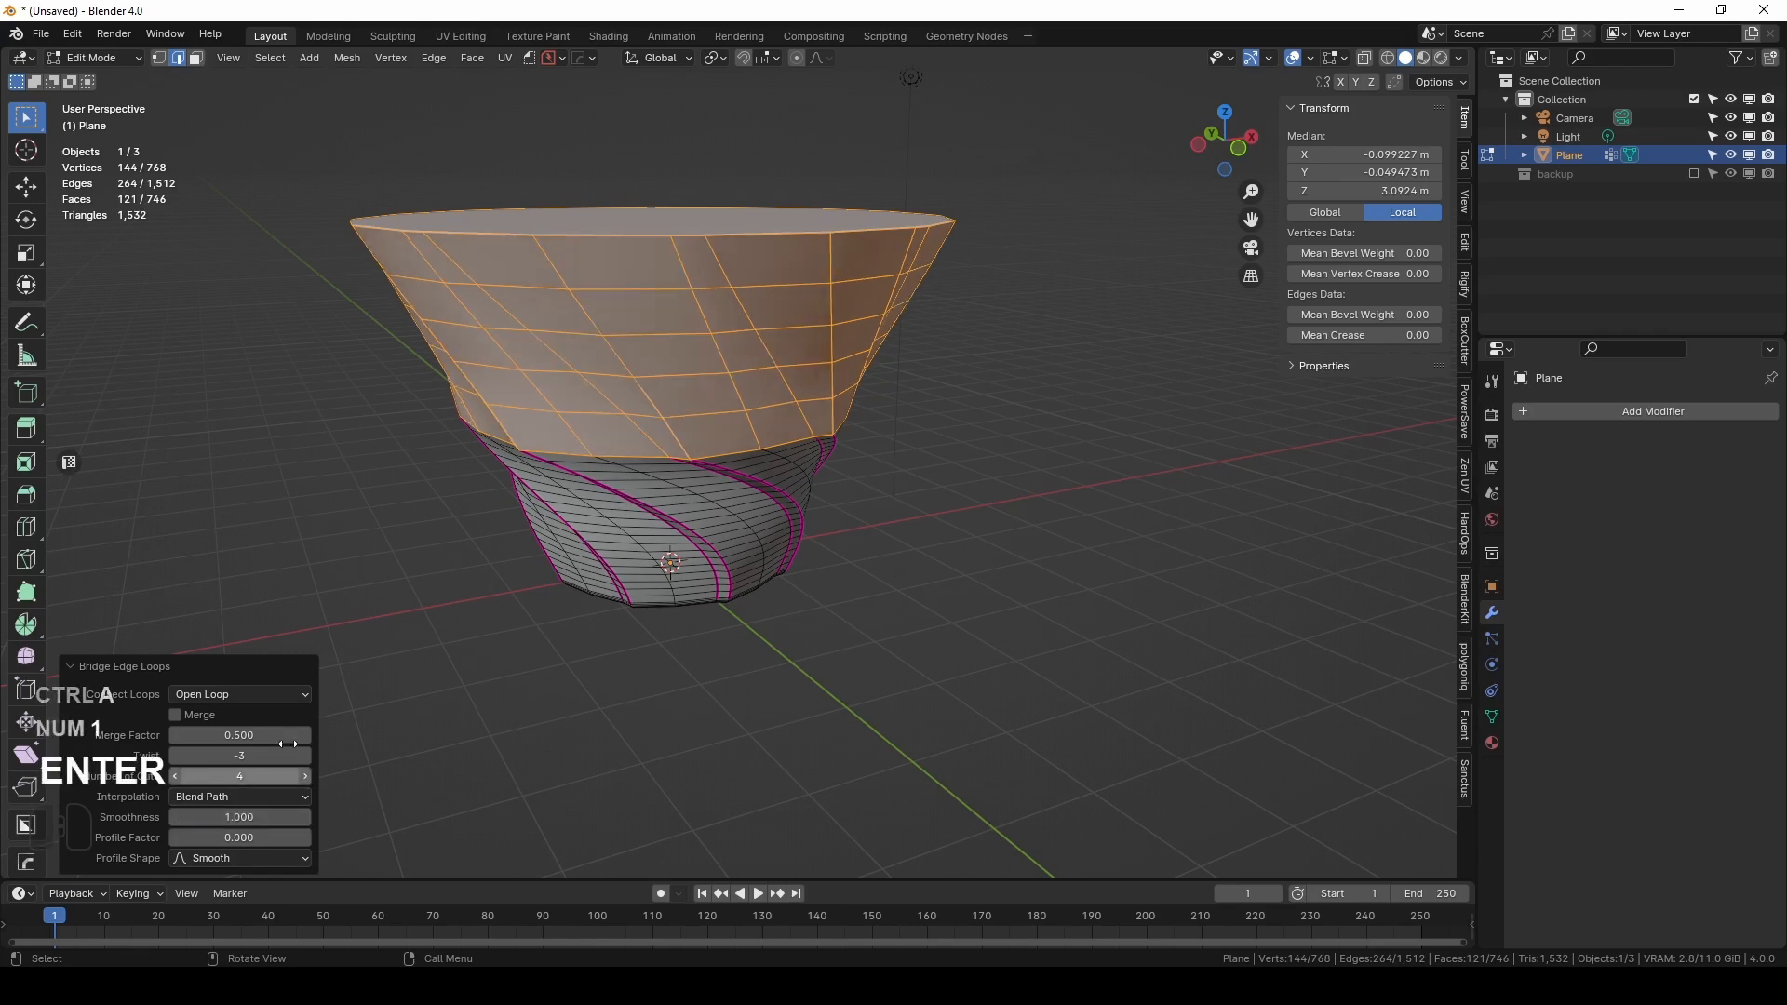
mouse_move(232, 838)
mouse_down()
mouse_move(307, 837)
mouse_move(216, 838)
mouse_move(243, 839)
mouse_up()
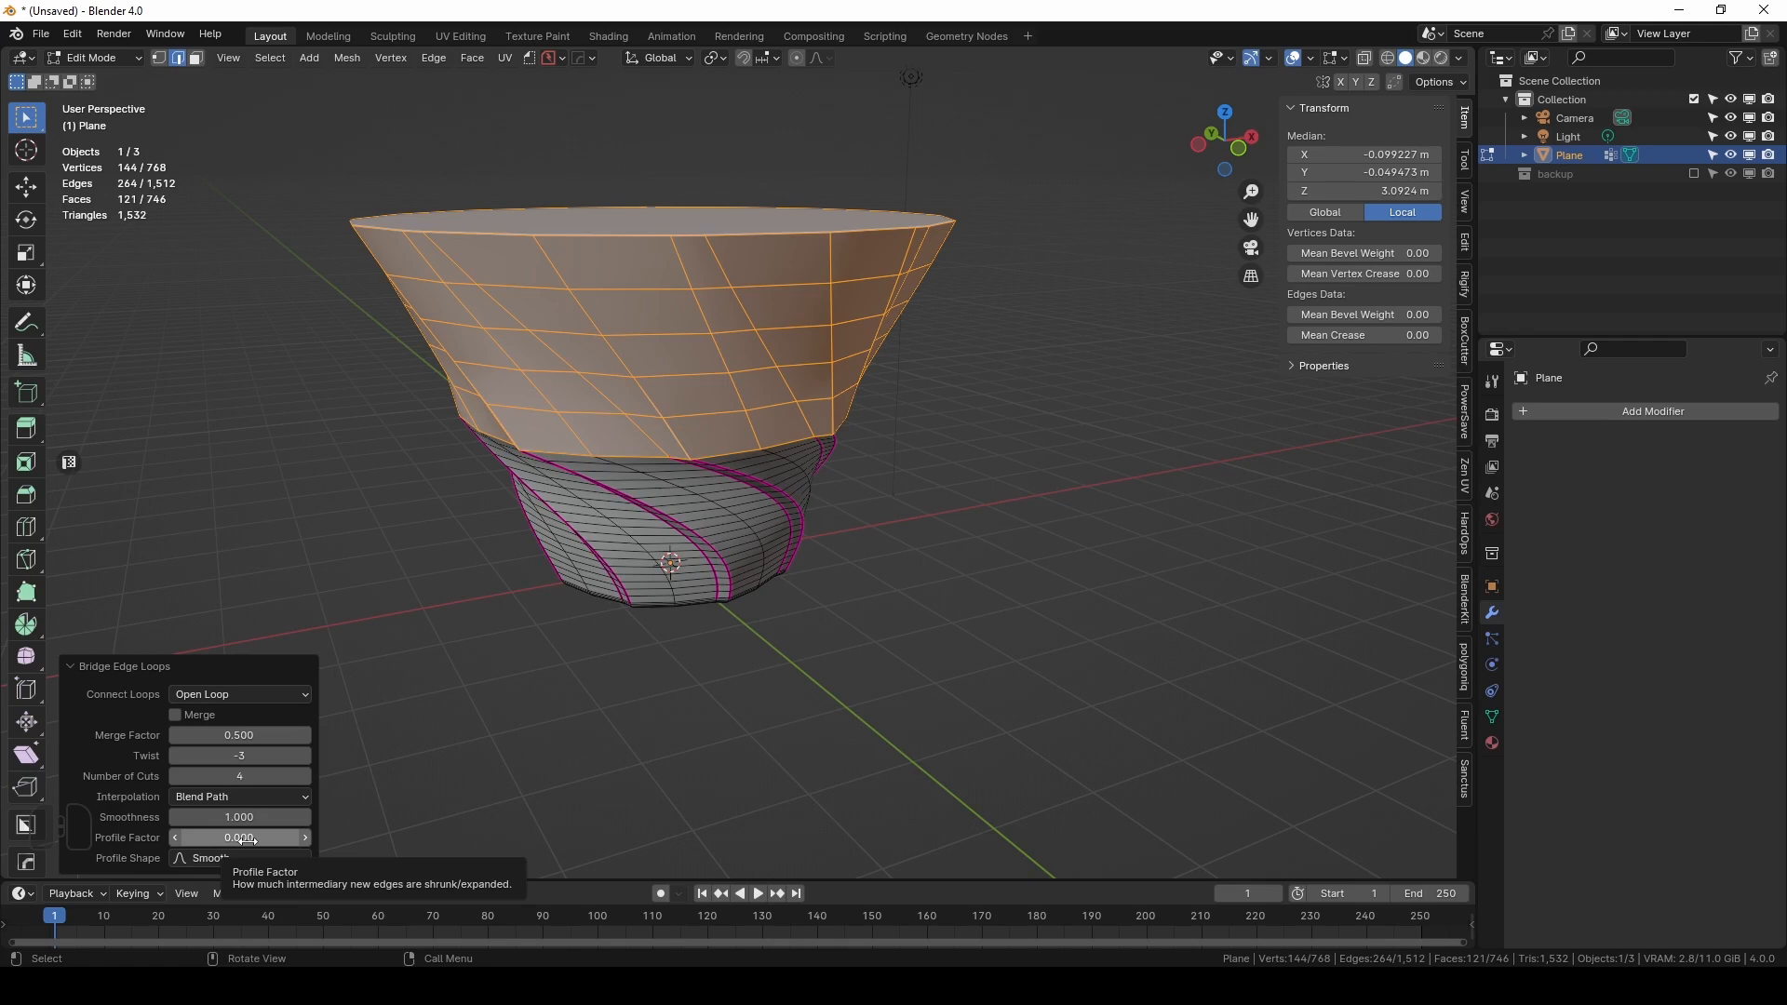
Add a Subdivision Surface modifier with viewport level 1 to the bridged object.
key(Tab)
middle_drag(722, 690, 795, 666)
key(Tab)
middle_drag(875, 551, 765, 492)
click(1024, 512)
middle_drag(1056, 523, 1059, 568)
key(Tab)
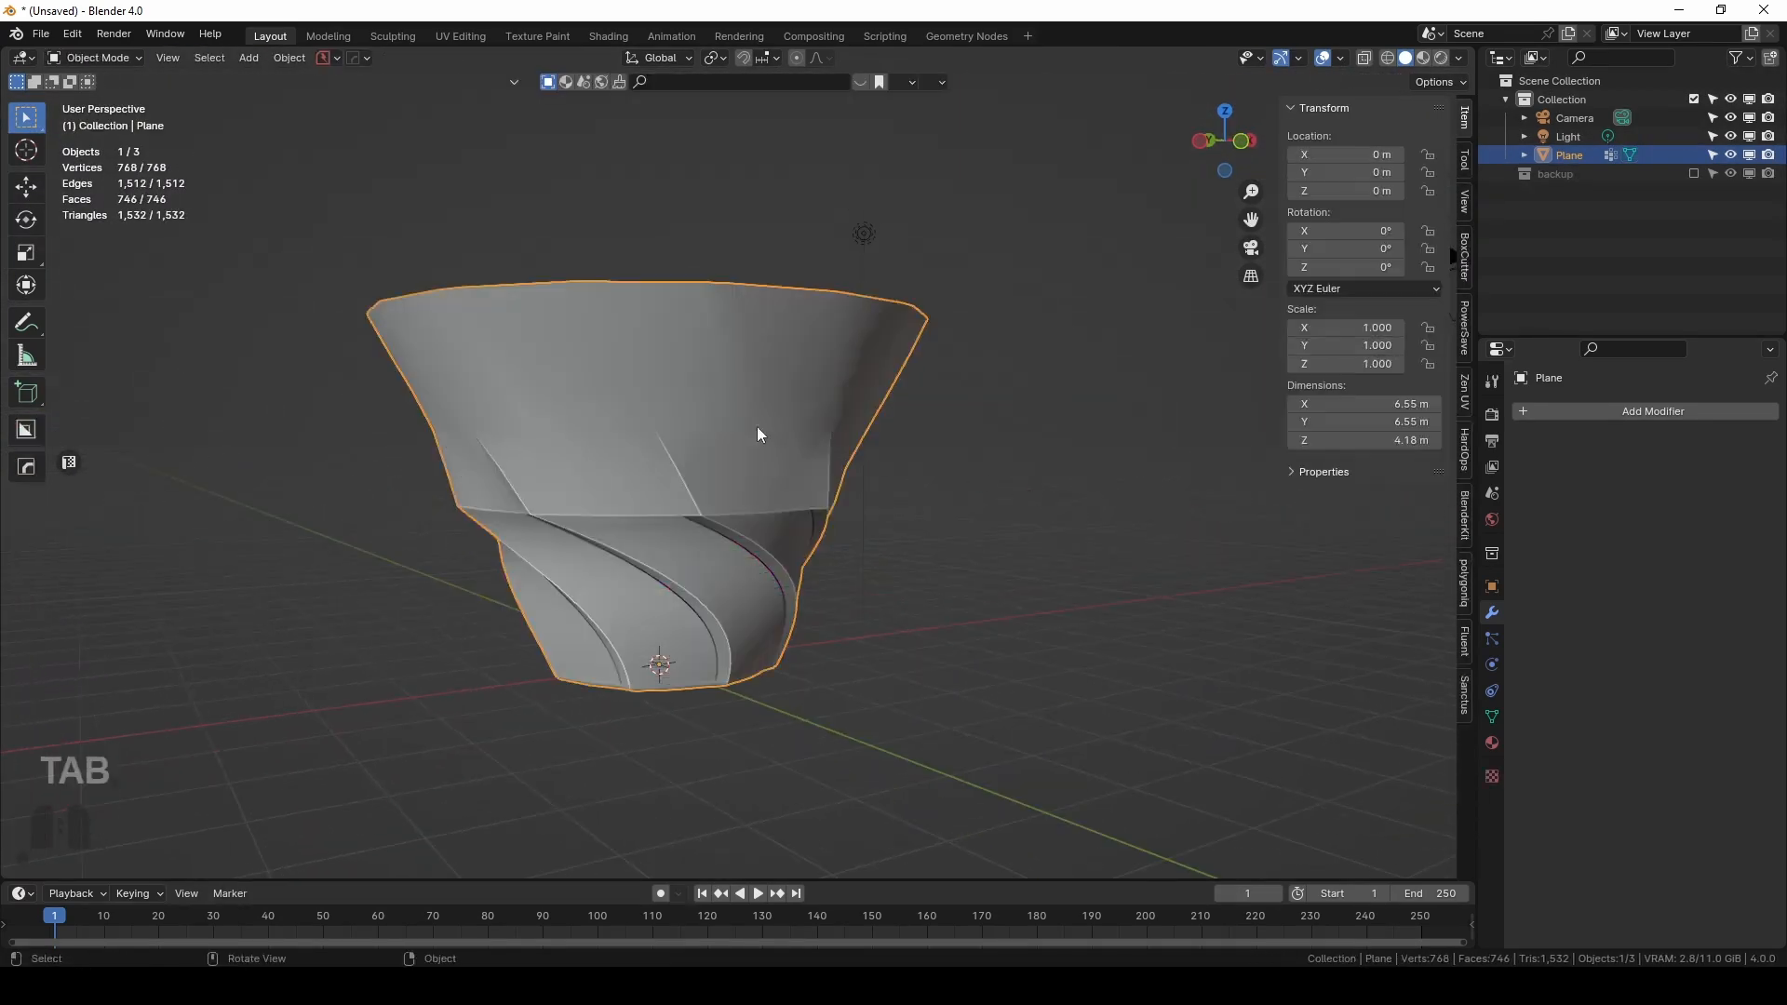
key(ctrl+1)
middle_drag(743, 477, 376, 303)
key(ctrl+z)
key(Tab)
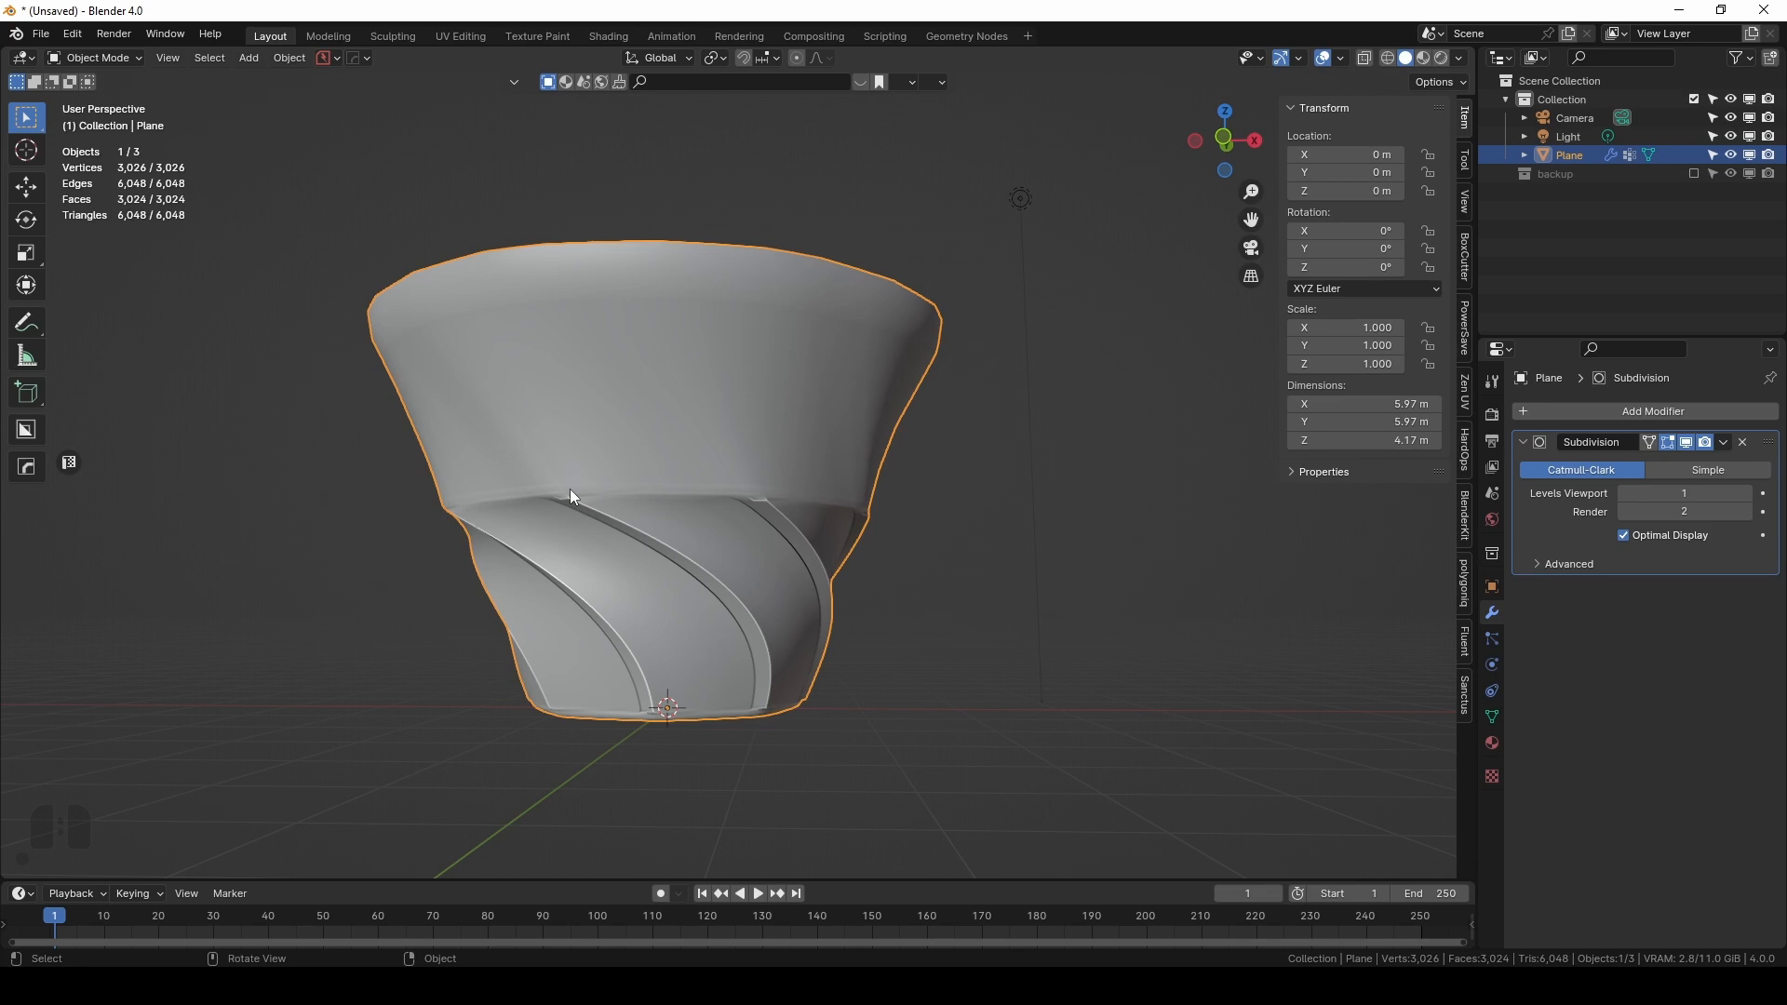
Round the first edge loop below the flared section's top rim with To Sphere at factor 1.
middle_drag(569, 489, 678, 533)
scroll(679, 532, up, 6)
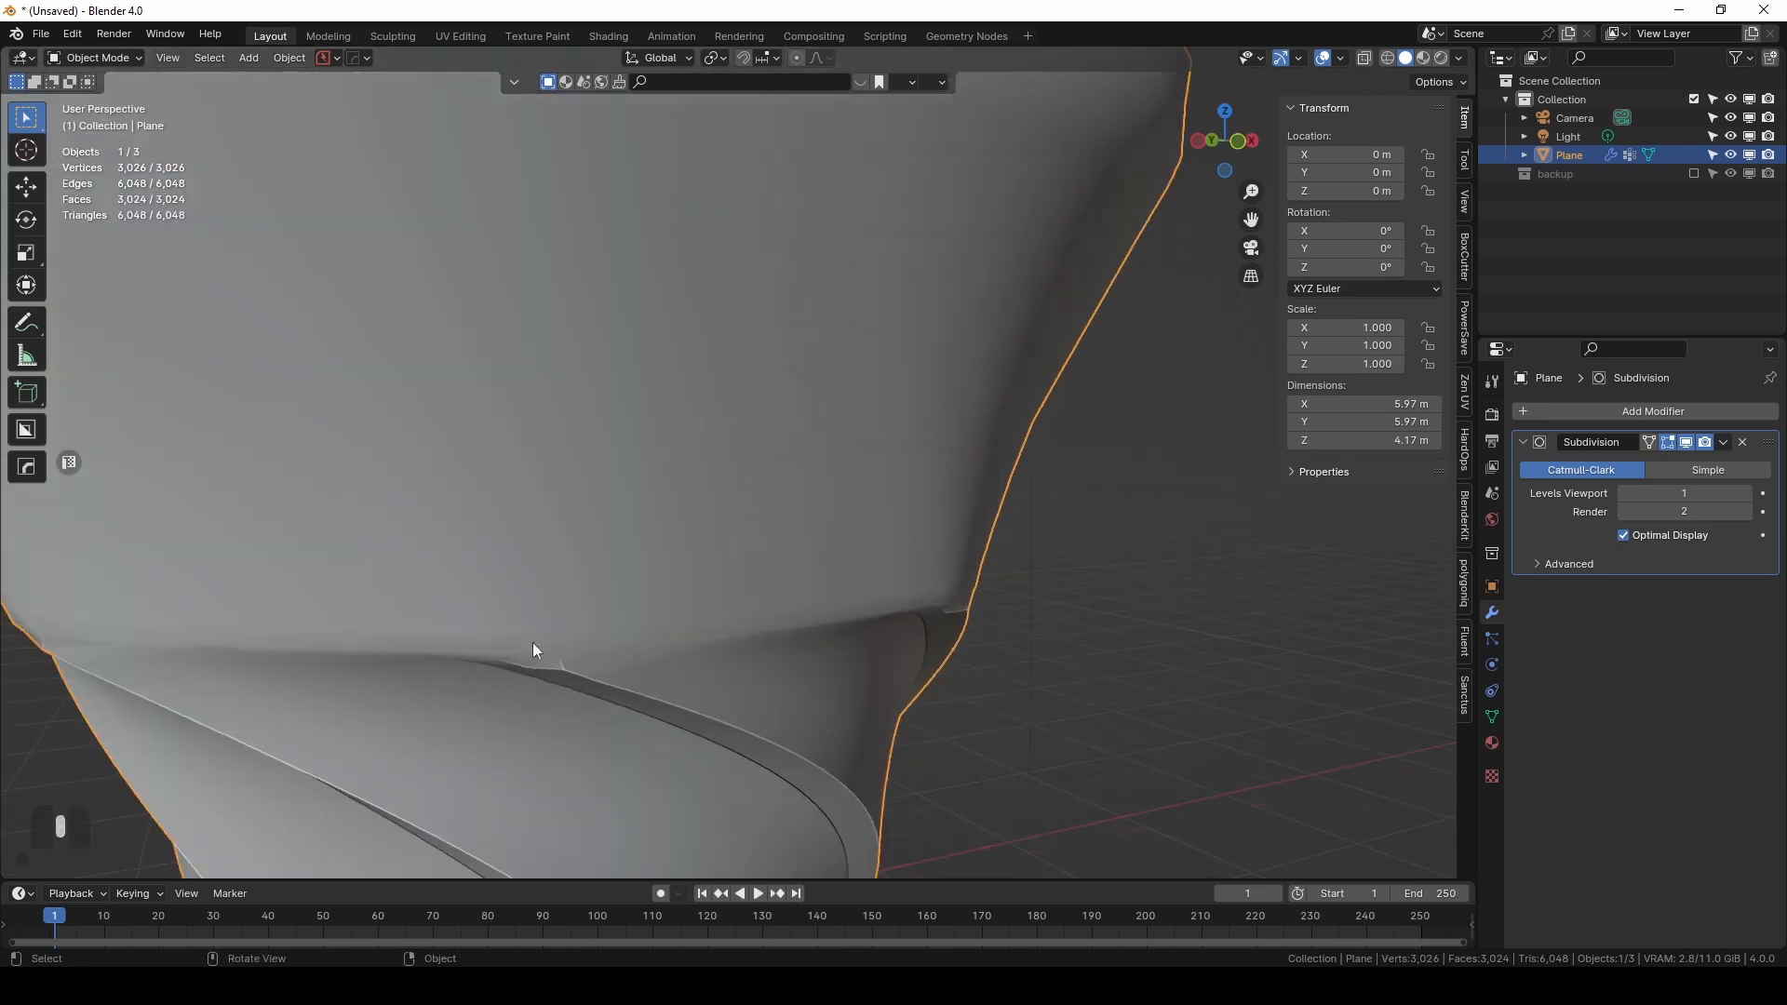
middle_drag(532, 653, 589, 567)
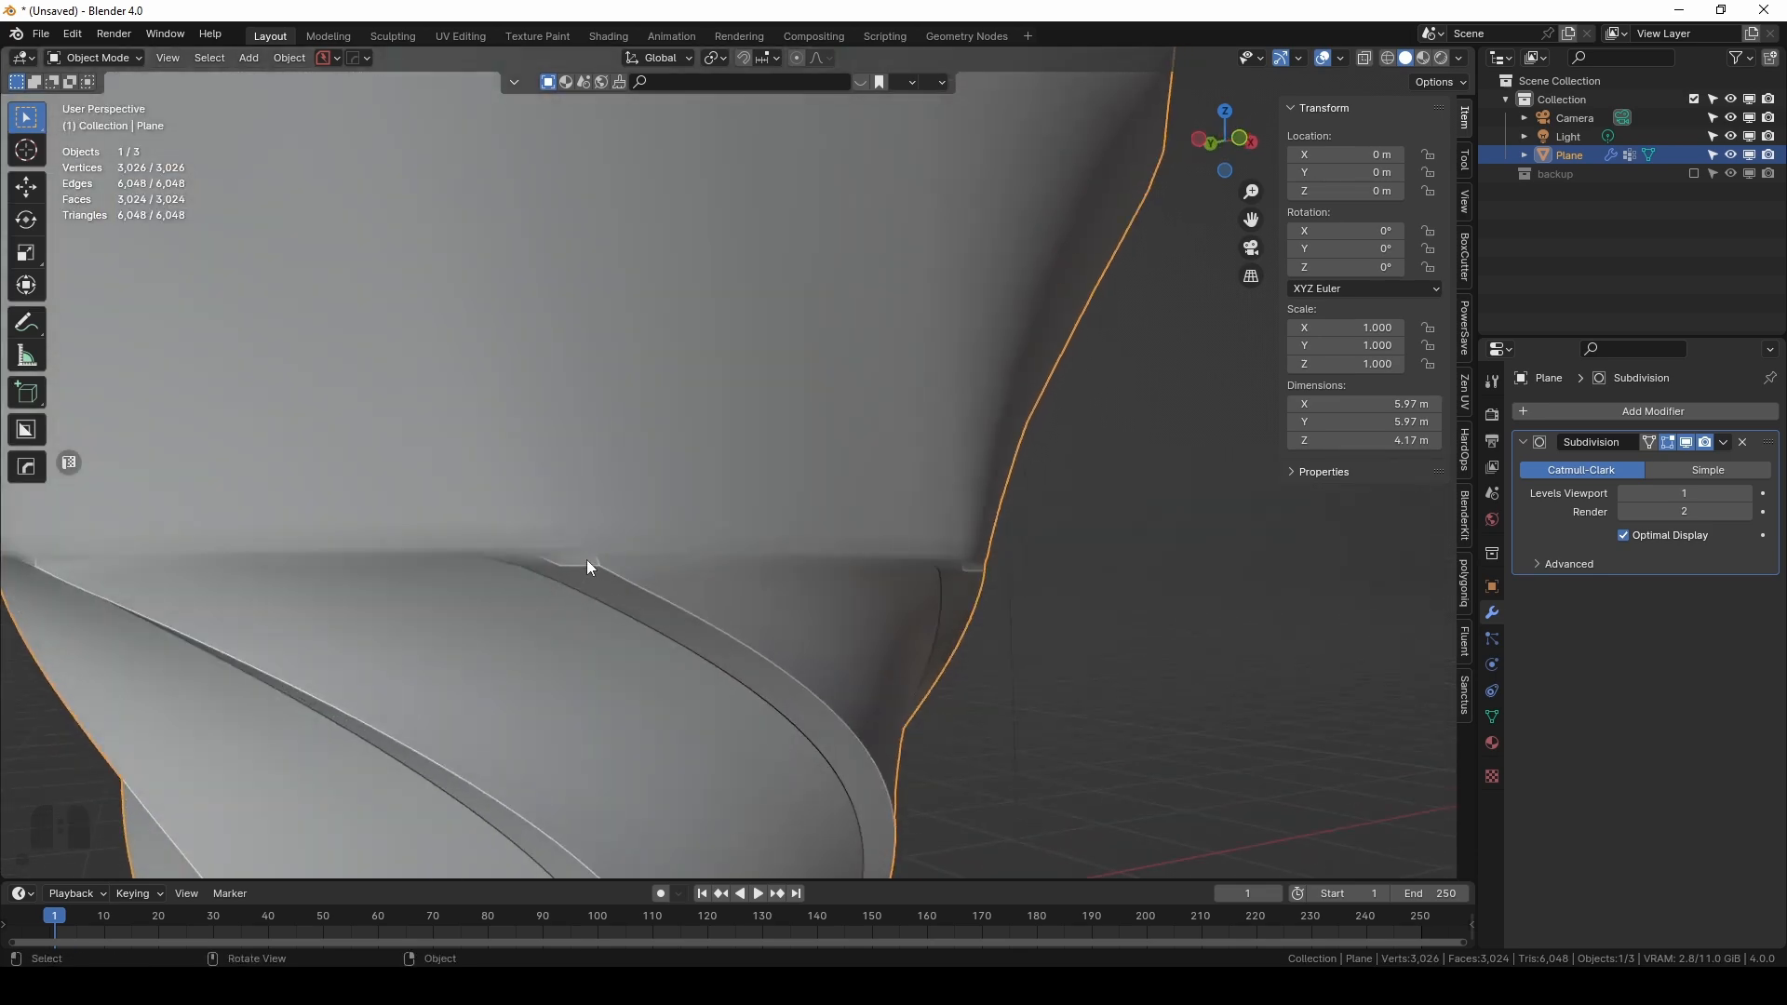
key(Tab)
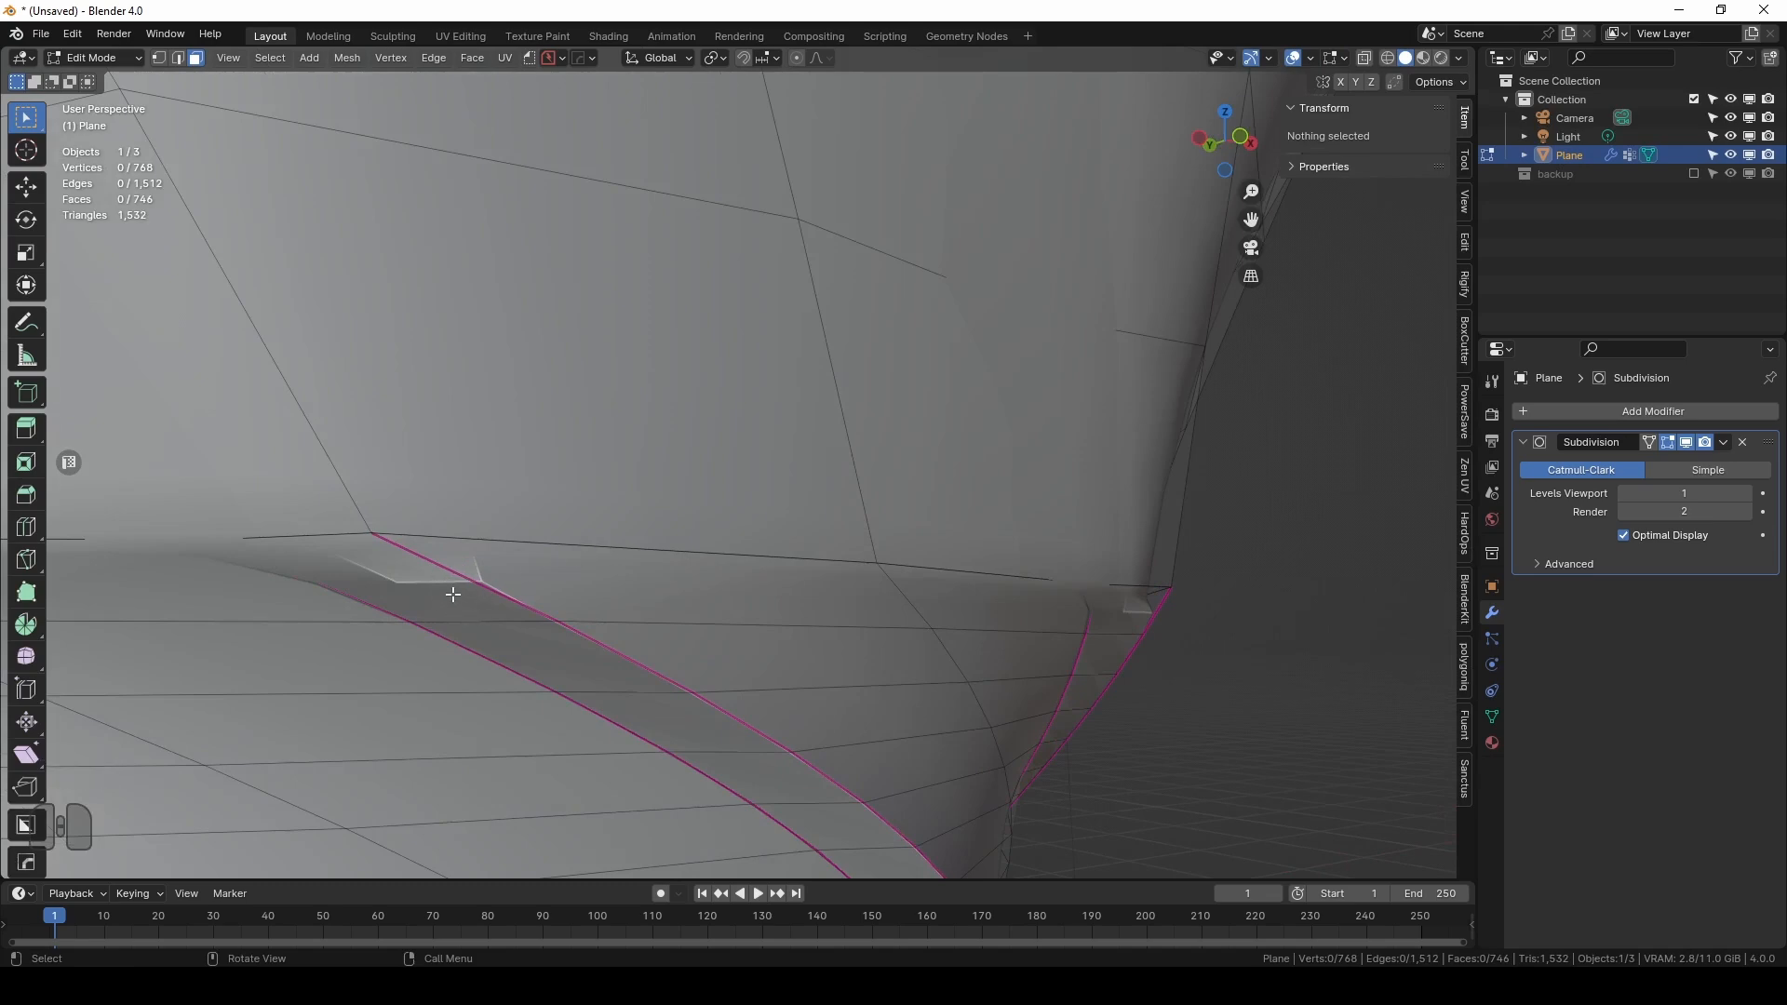
scroll(456, 588, down, 10)
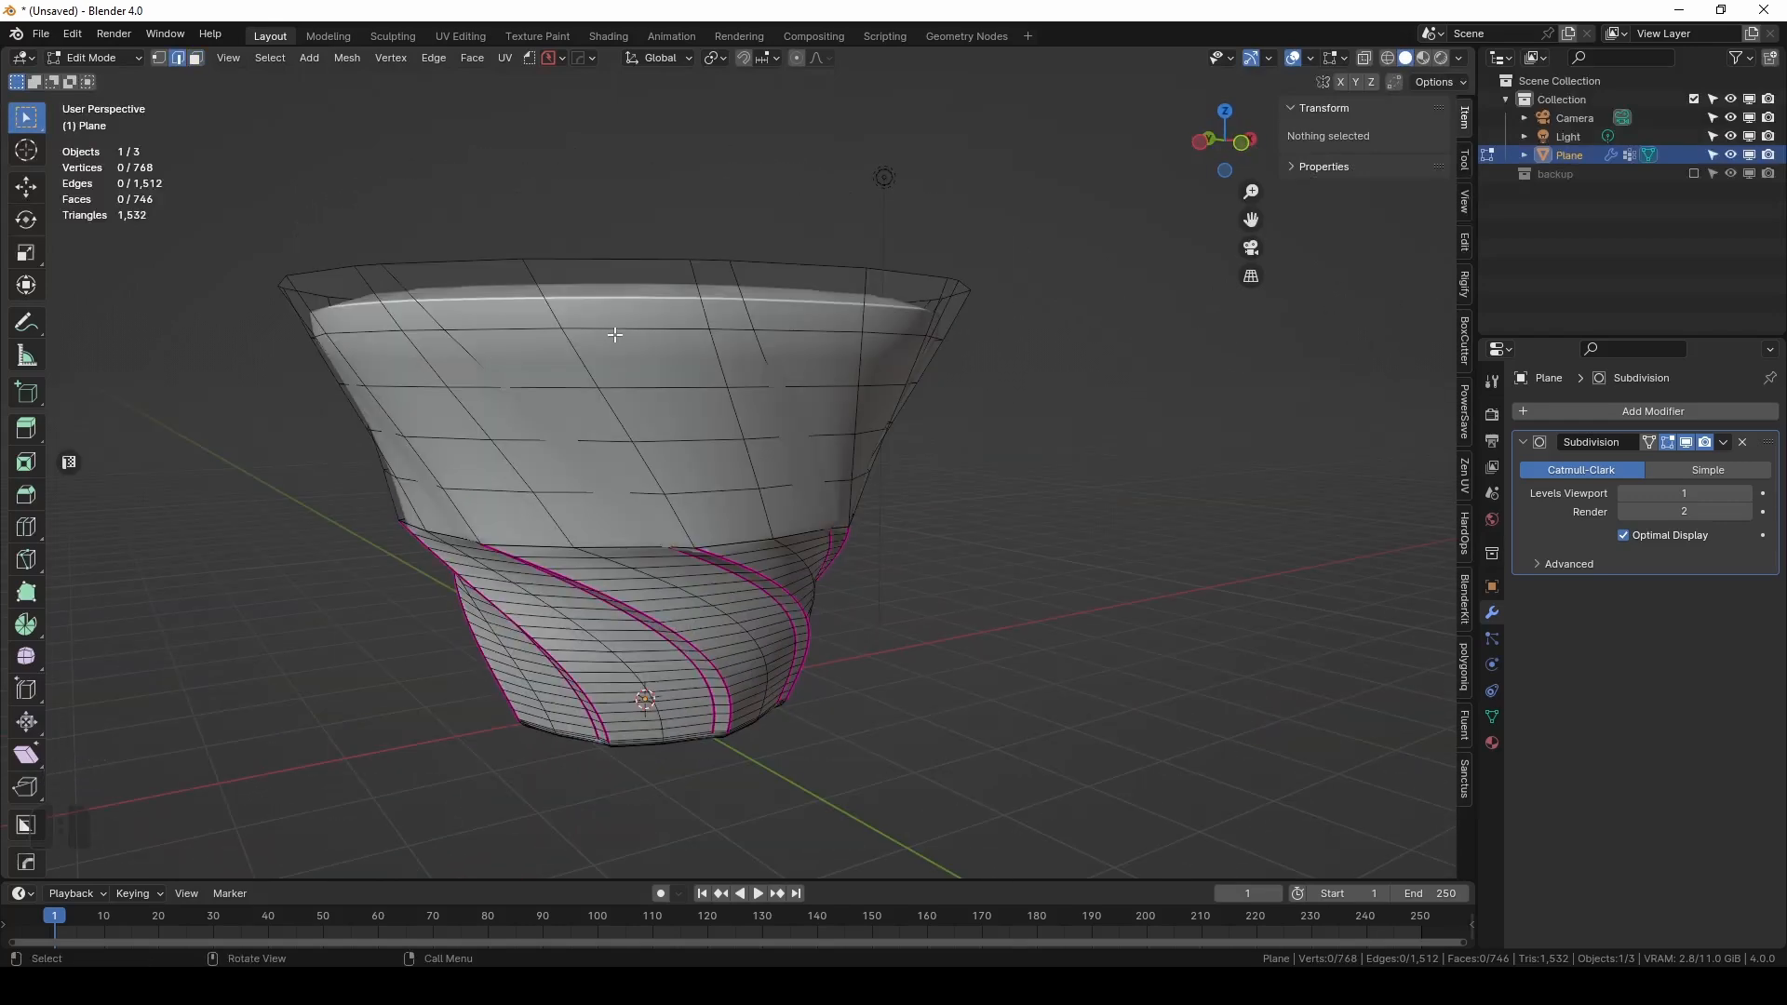
alt+click(615, 335)
middle_drag(615, 335, 1014, 562)
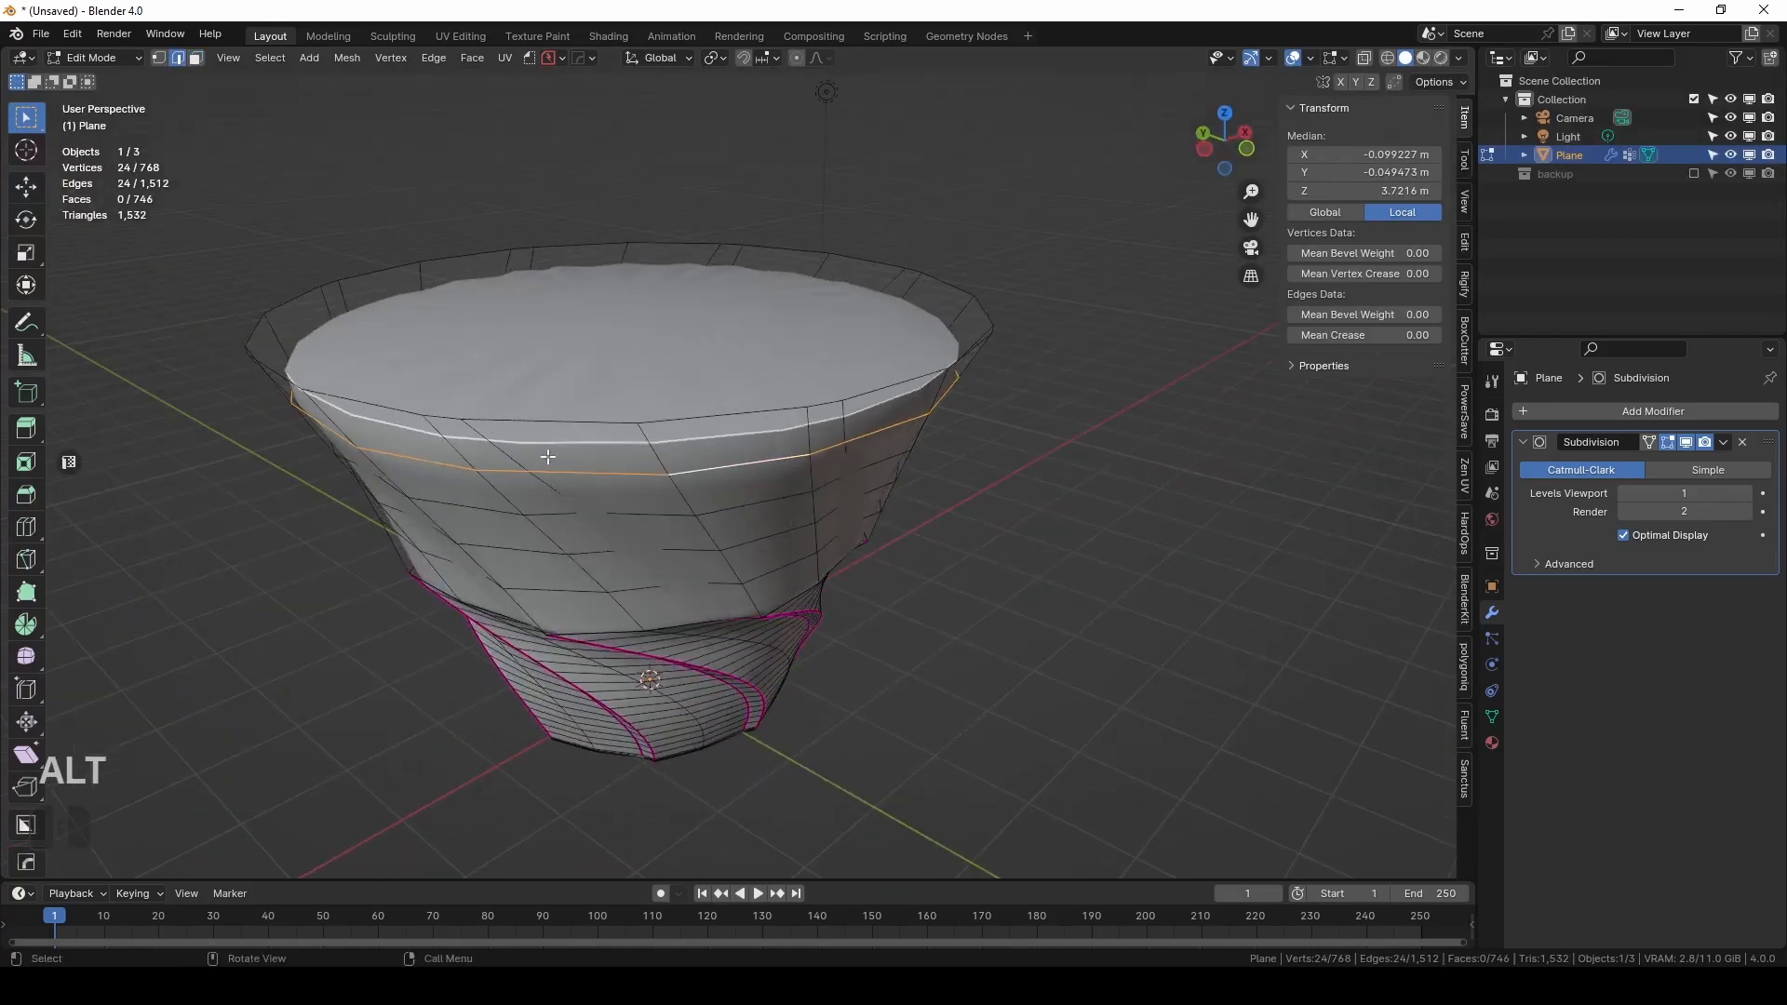
middle_drag(1118, 592, 1009, 598)
key(alt+shift+s)
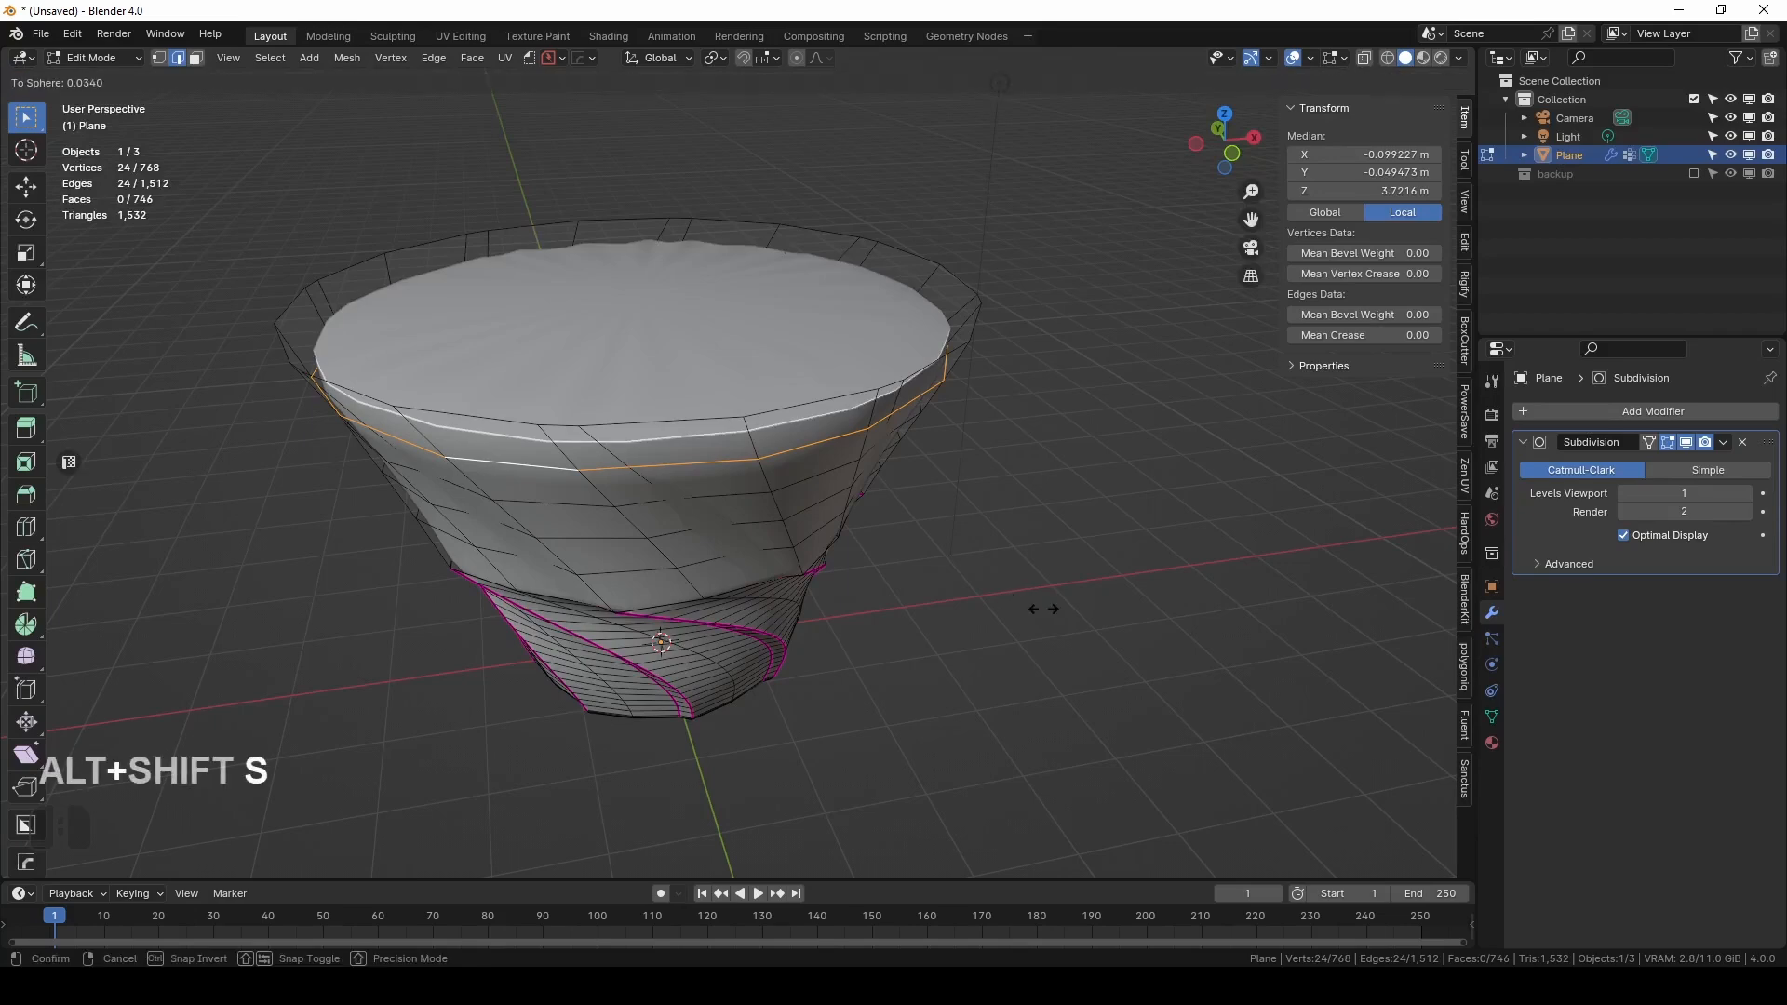
click(314, 635)
Round the second edge loop below the top rim with To Sphere at factor 1.
middle_drag(686, 494, 710, 463)
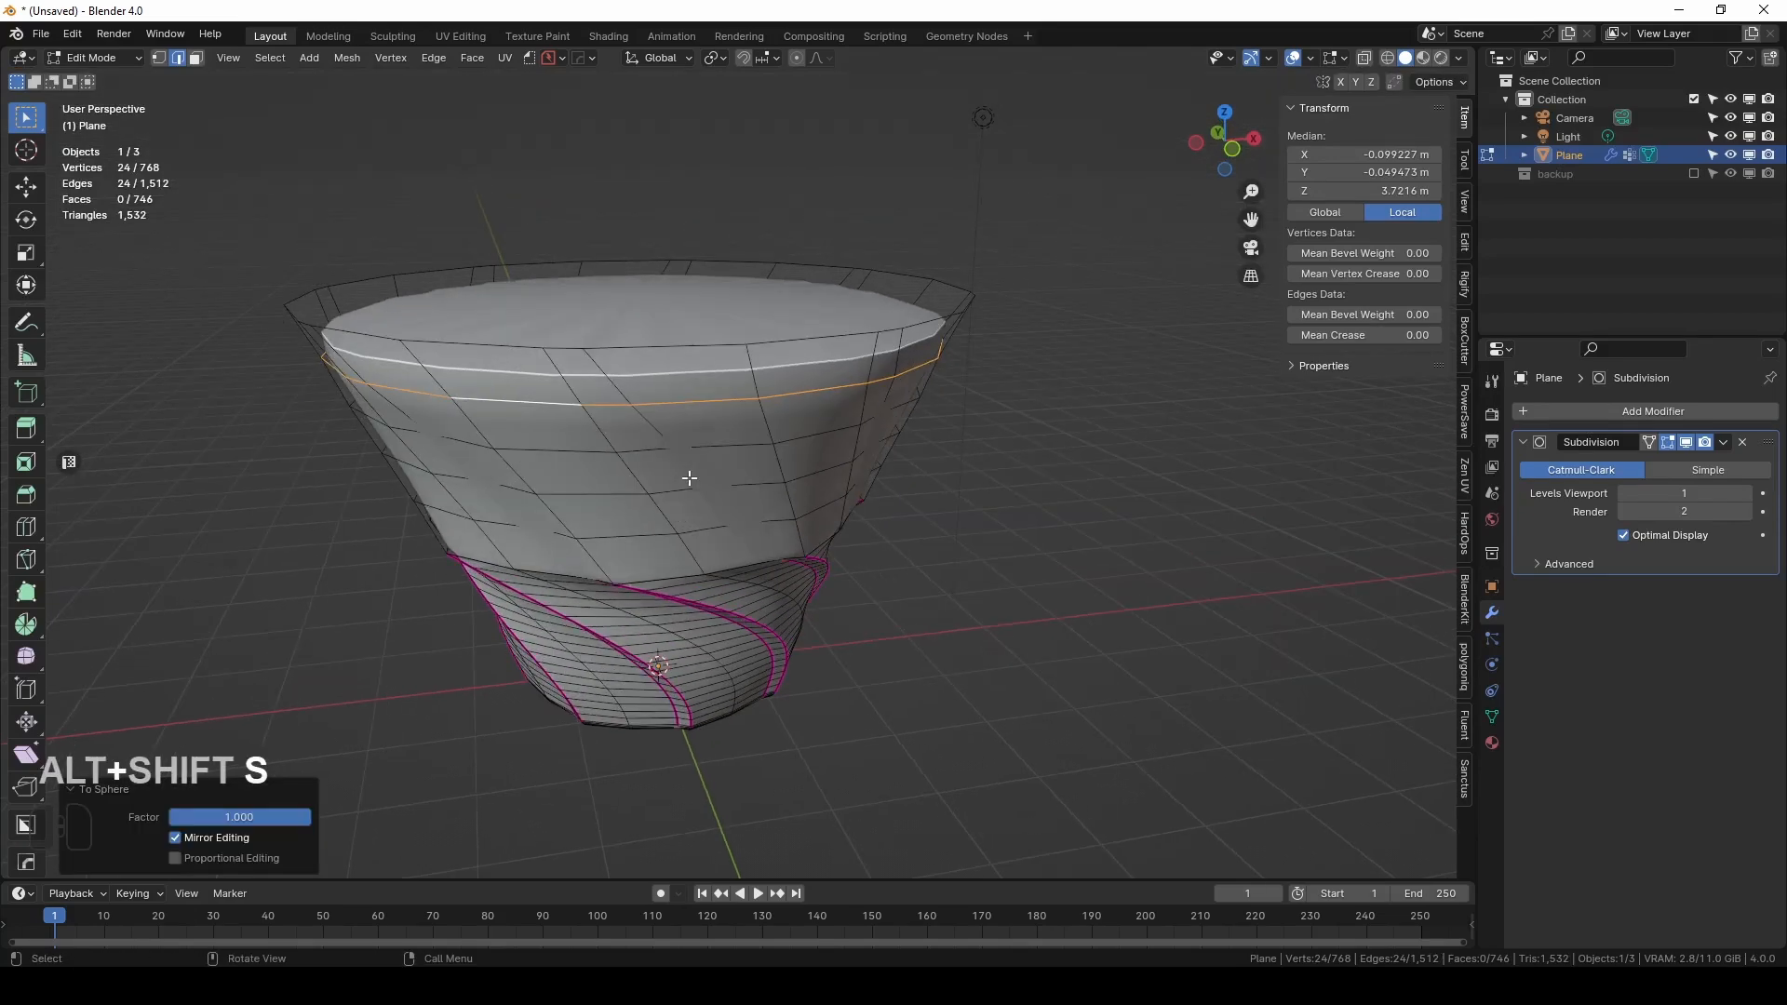
alt+click(728, 447)
key(alt+shift+s)
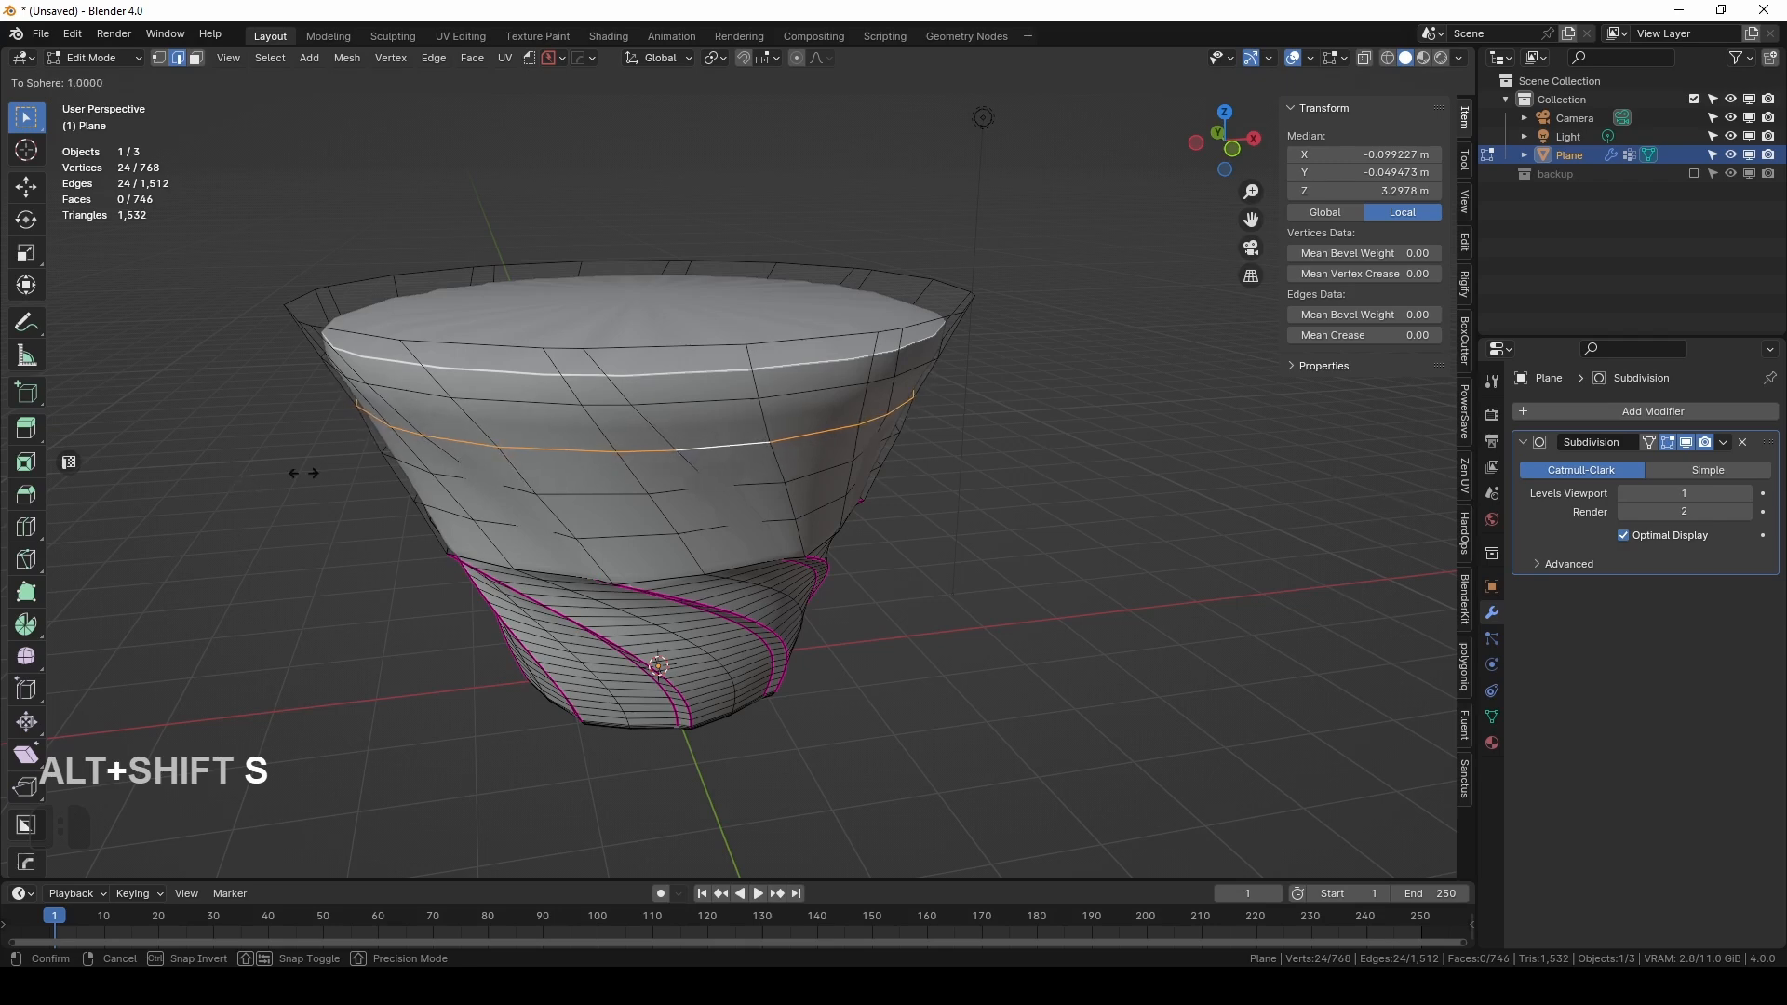
click(263, 474)
key(Tab)
middle_drag(585, 416, 722, 440)
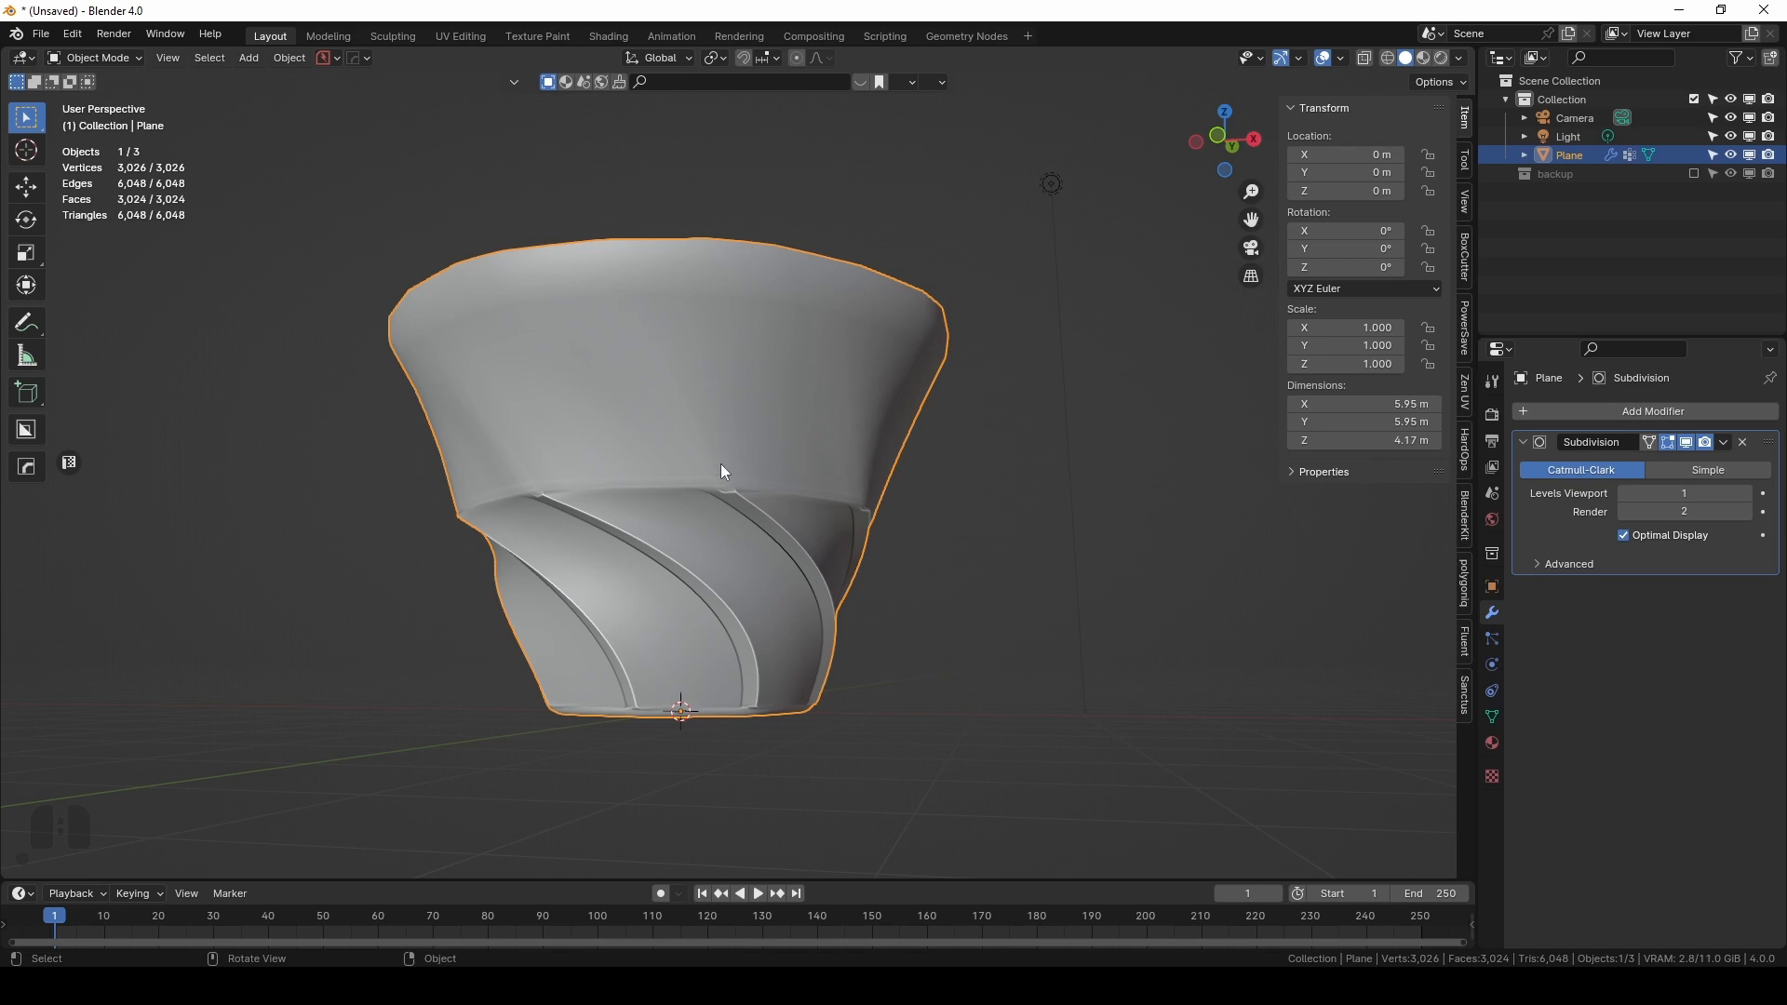
Inset the vessel's top cap face by about 0.29 m to form the rim.
middle_drag(727, 478, 757, 545)
key(Tab)
key(i)
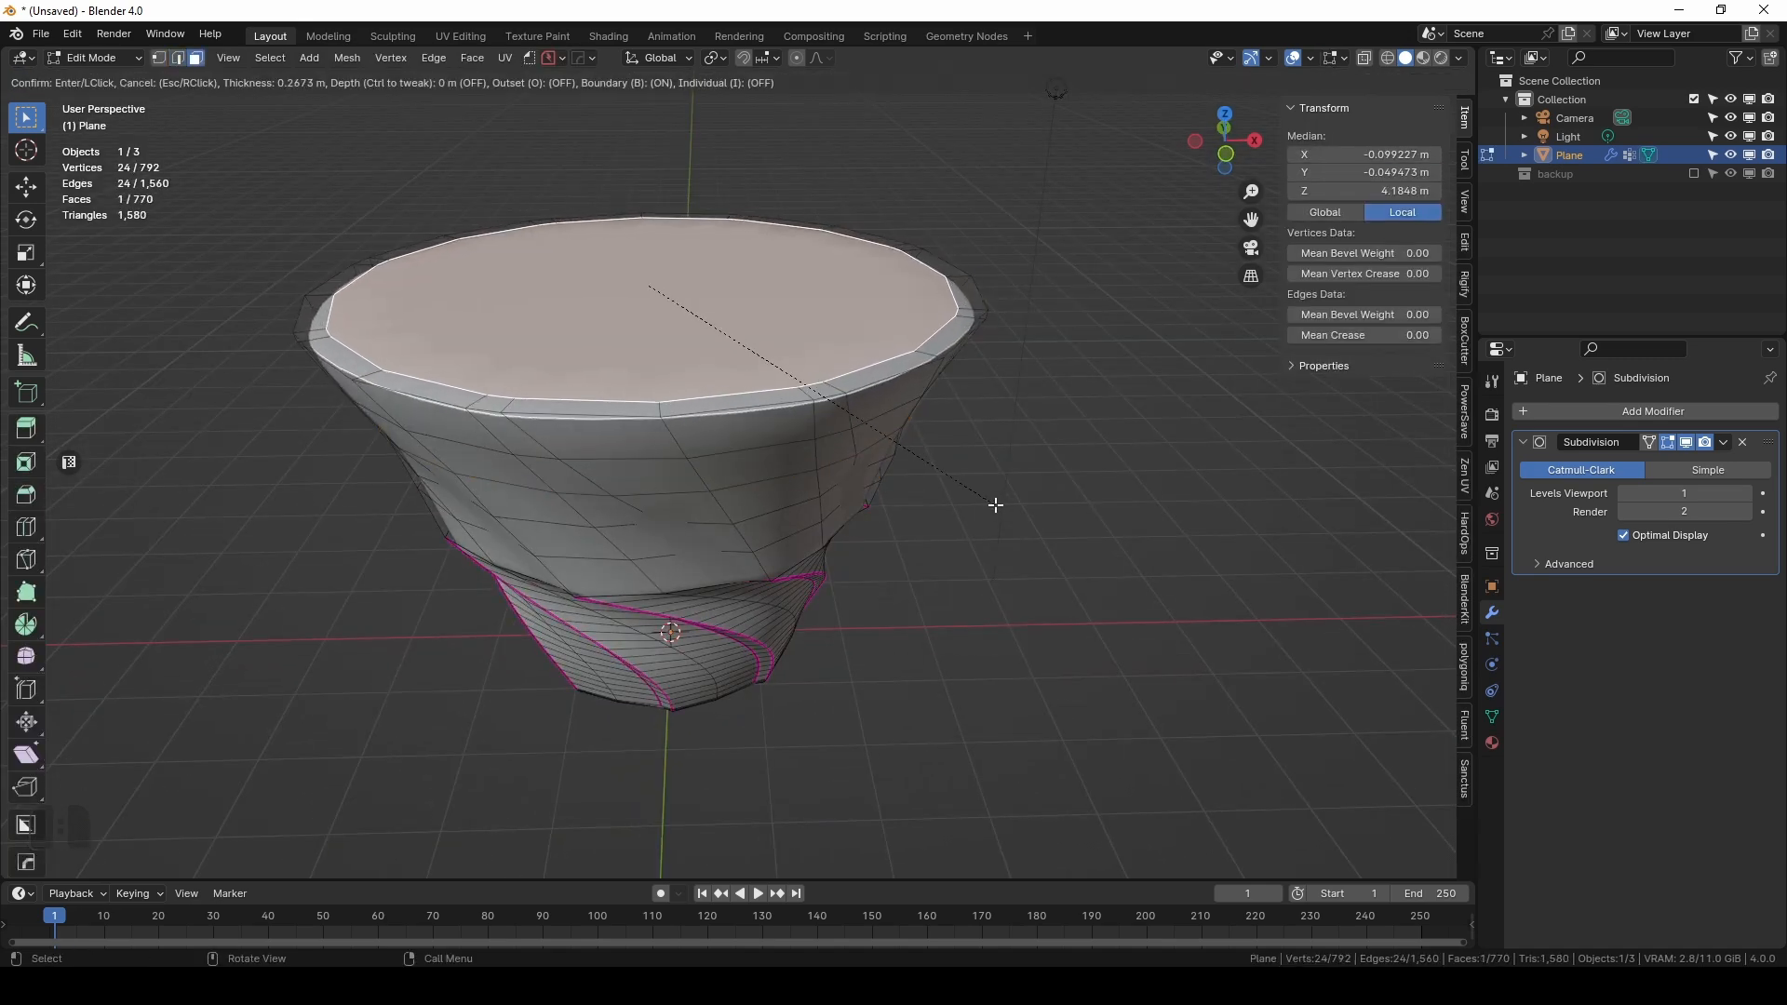
click(984, 511)
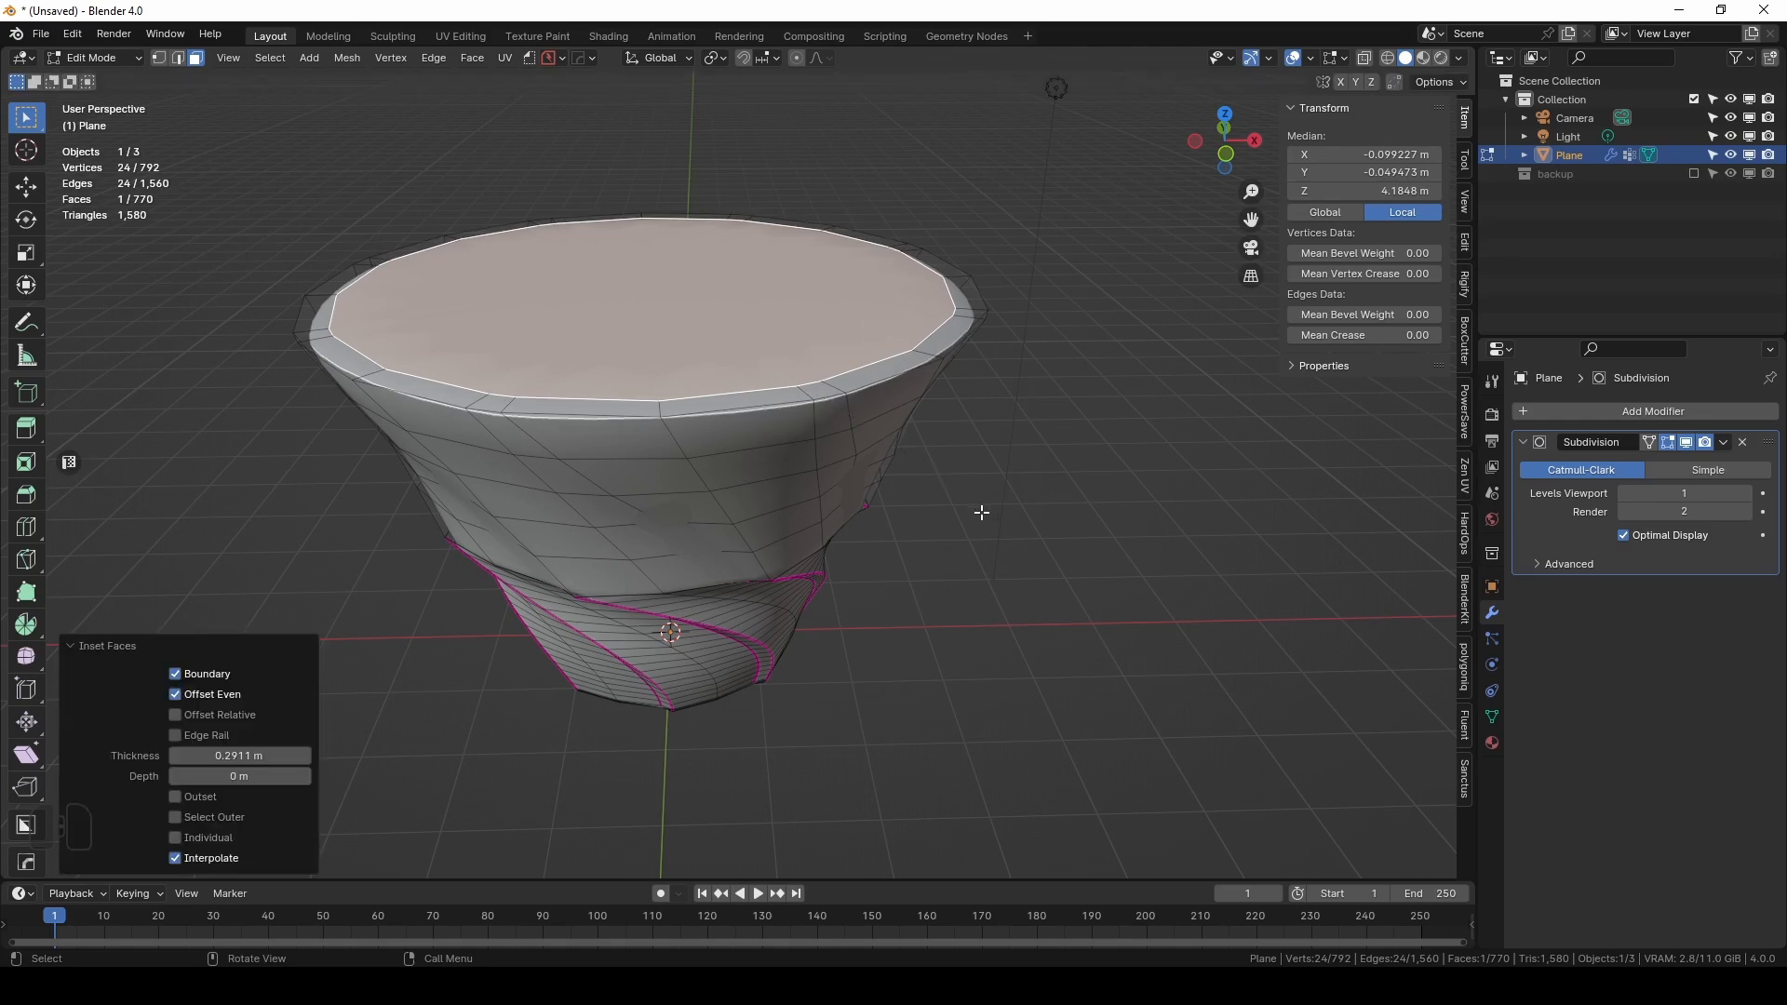
Extrude the inset top face about 3.06 m down into the vessel and lower it another 0.79 m along Z.
key(e)
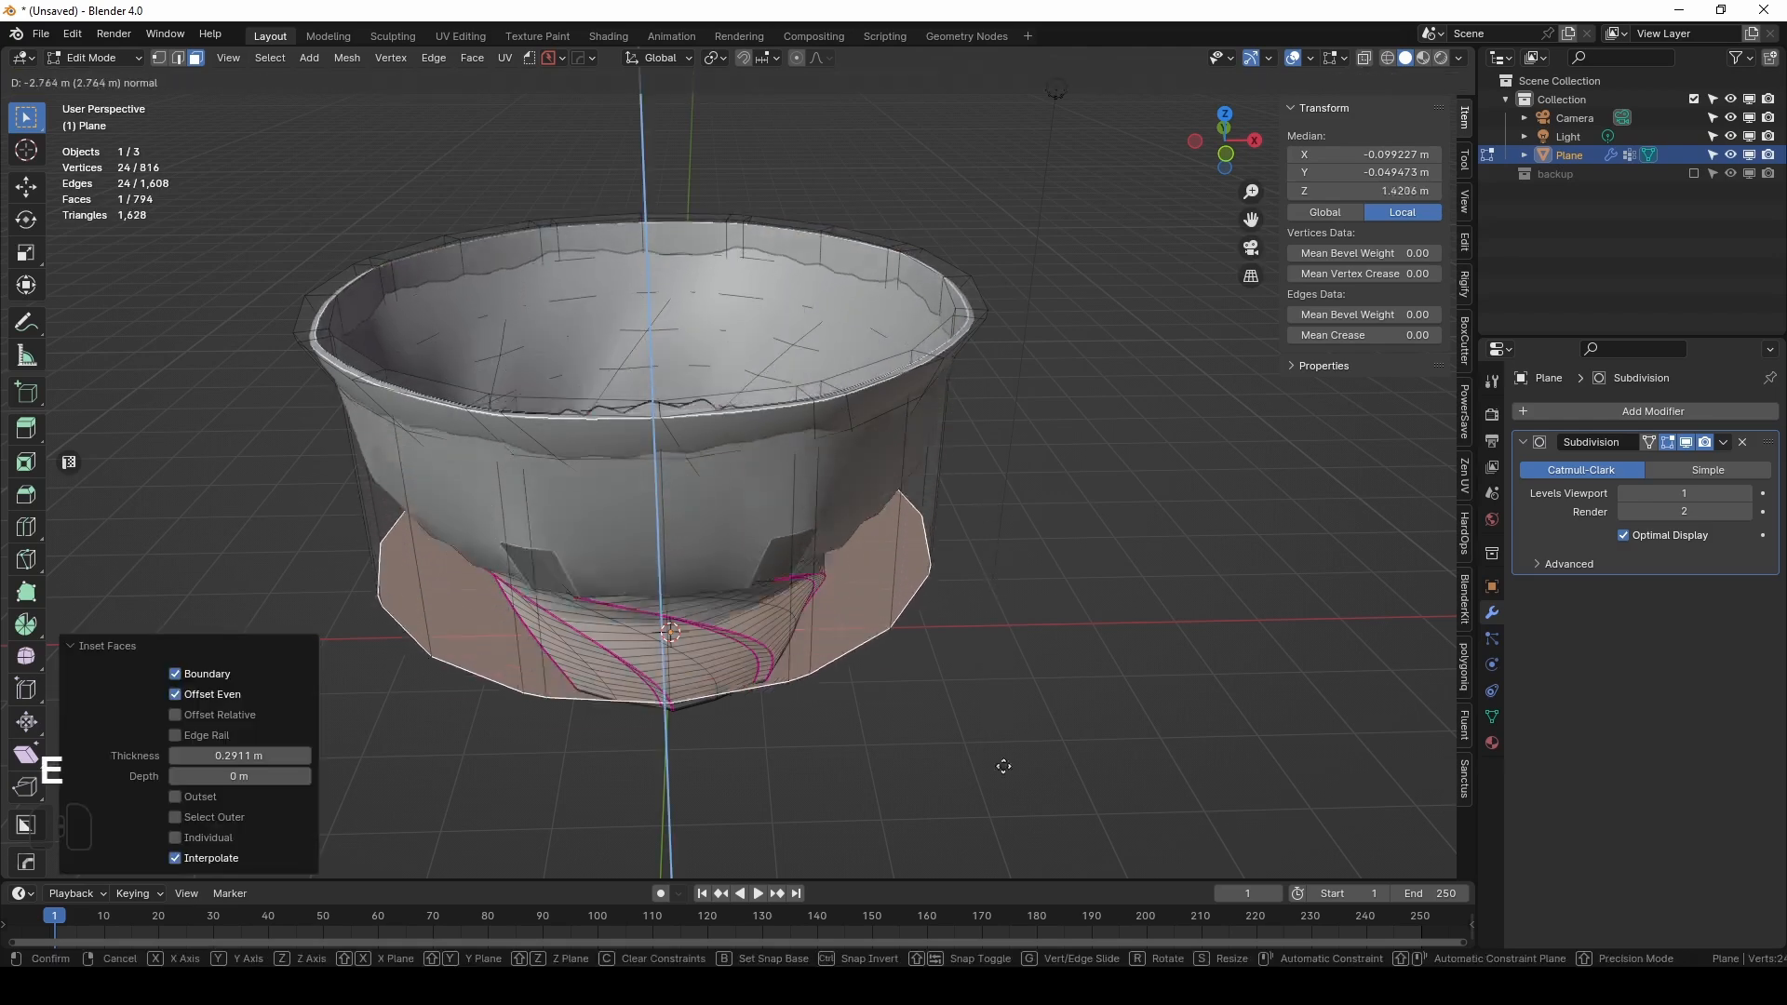
click(1005, 778)
key(KP_1)
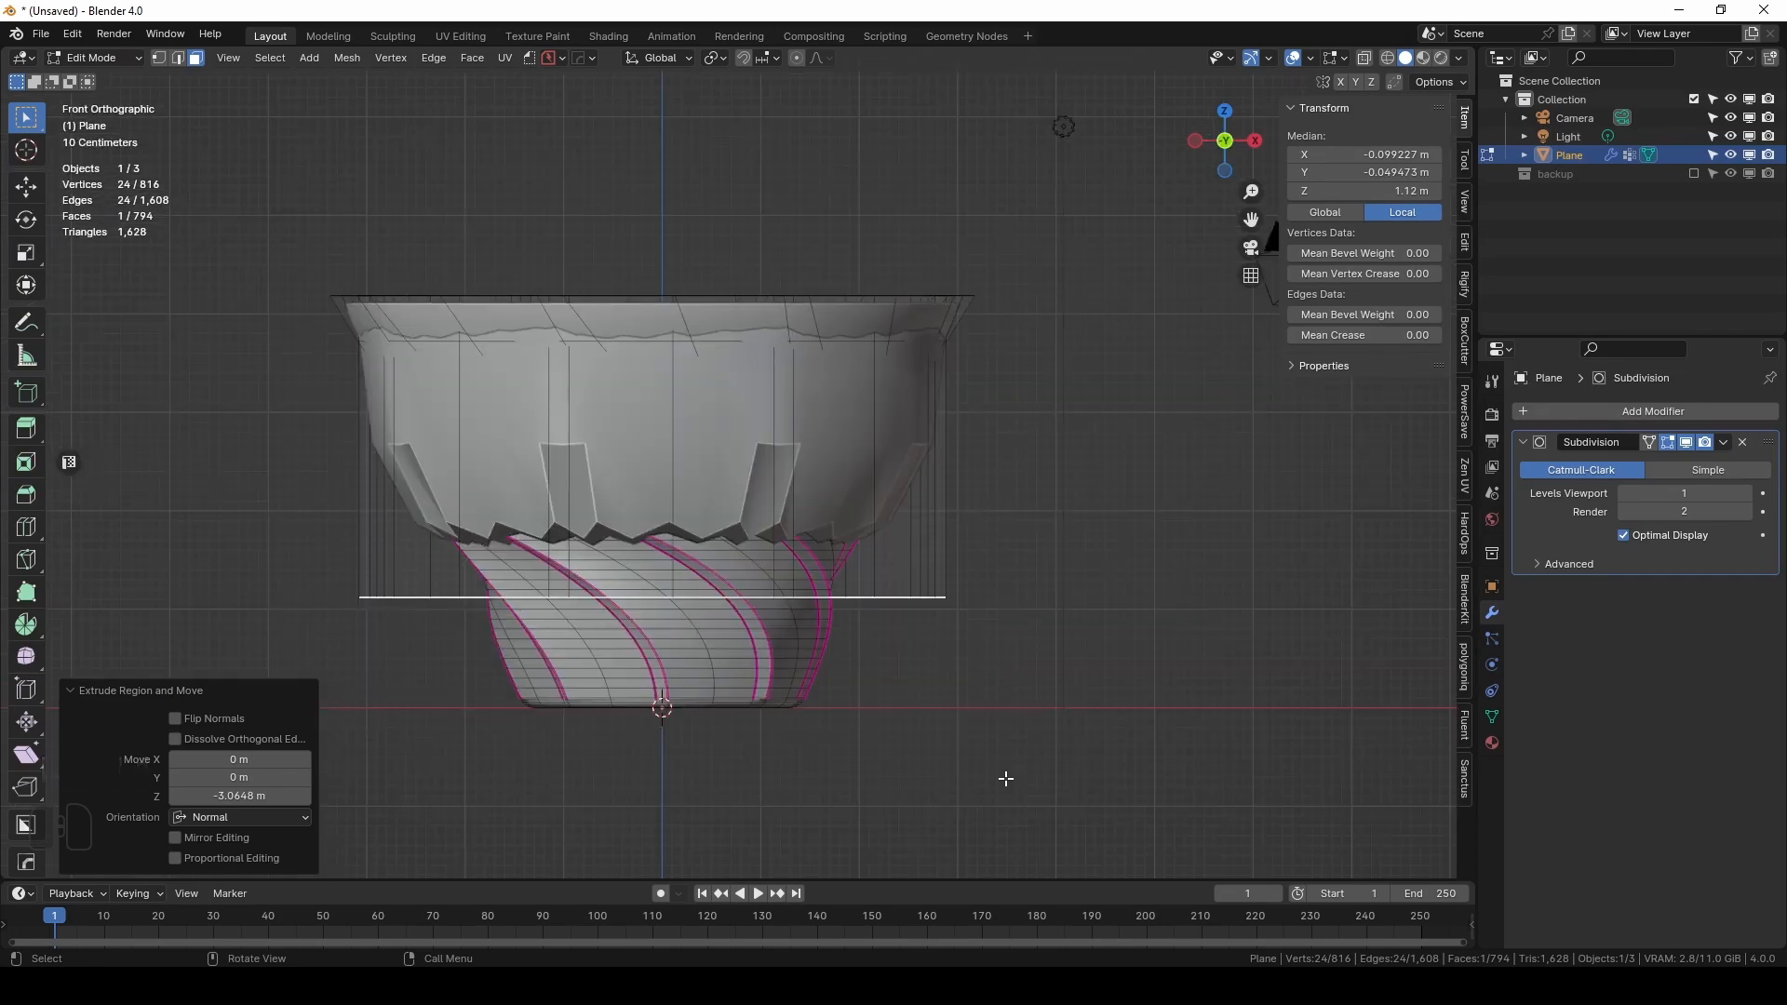
key(g)
key(z)
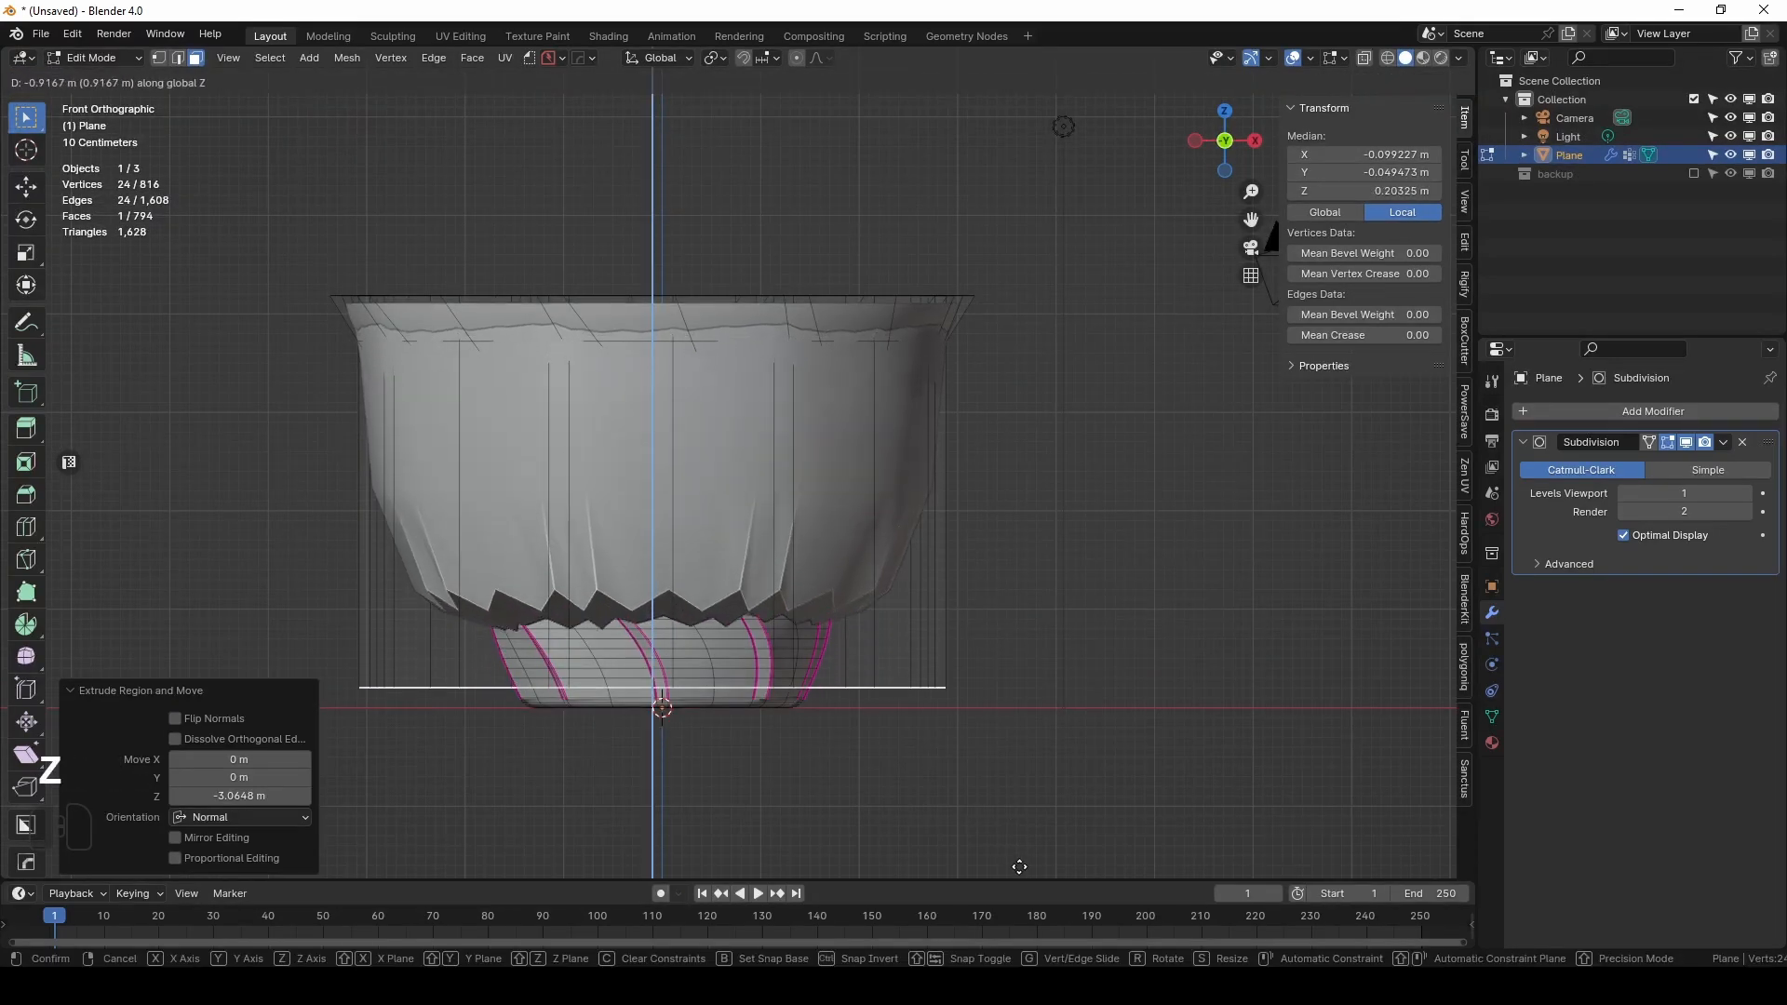
click(1015, 856)
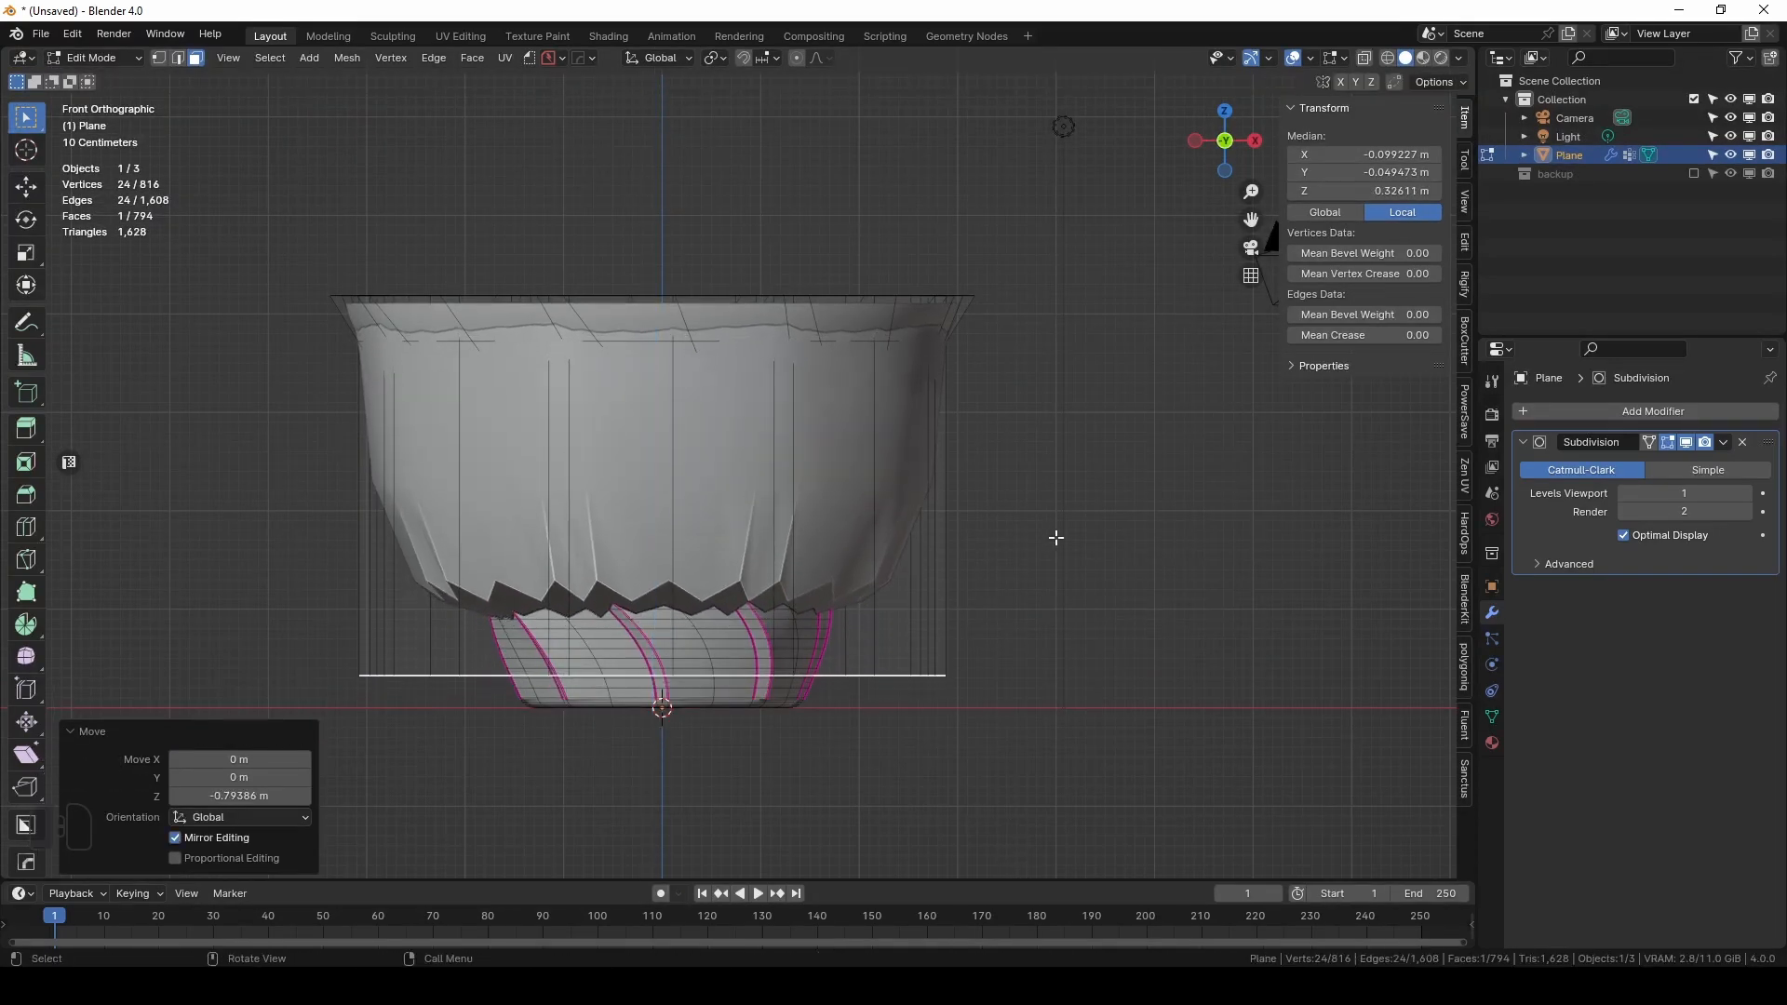
Scale the vessel's inner floor face to about 0.47 so that it fits inside the narrow base.
key(alt+z)
scroll(1099, 675, up, 3)
shift+middle_drag(1061, 685, 1097, 571)
scroll(1144, 639, down, 2)
key(s)
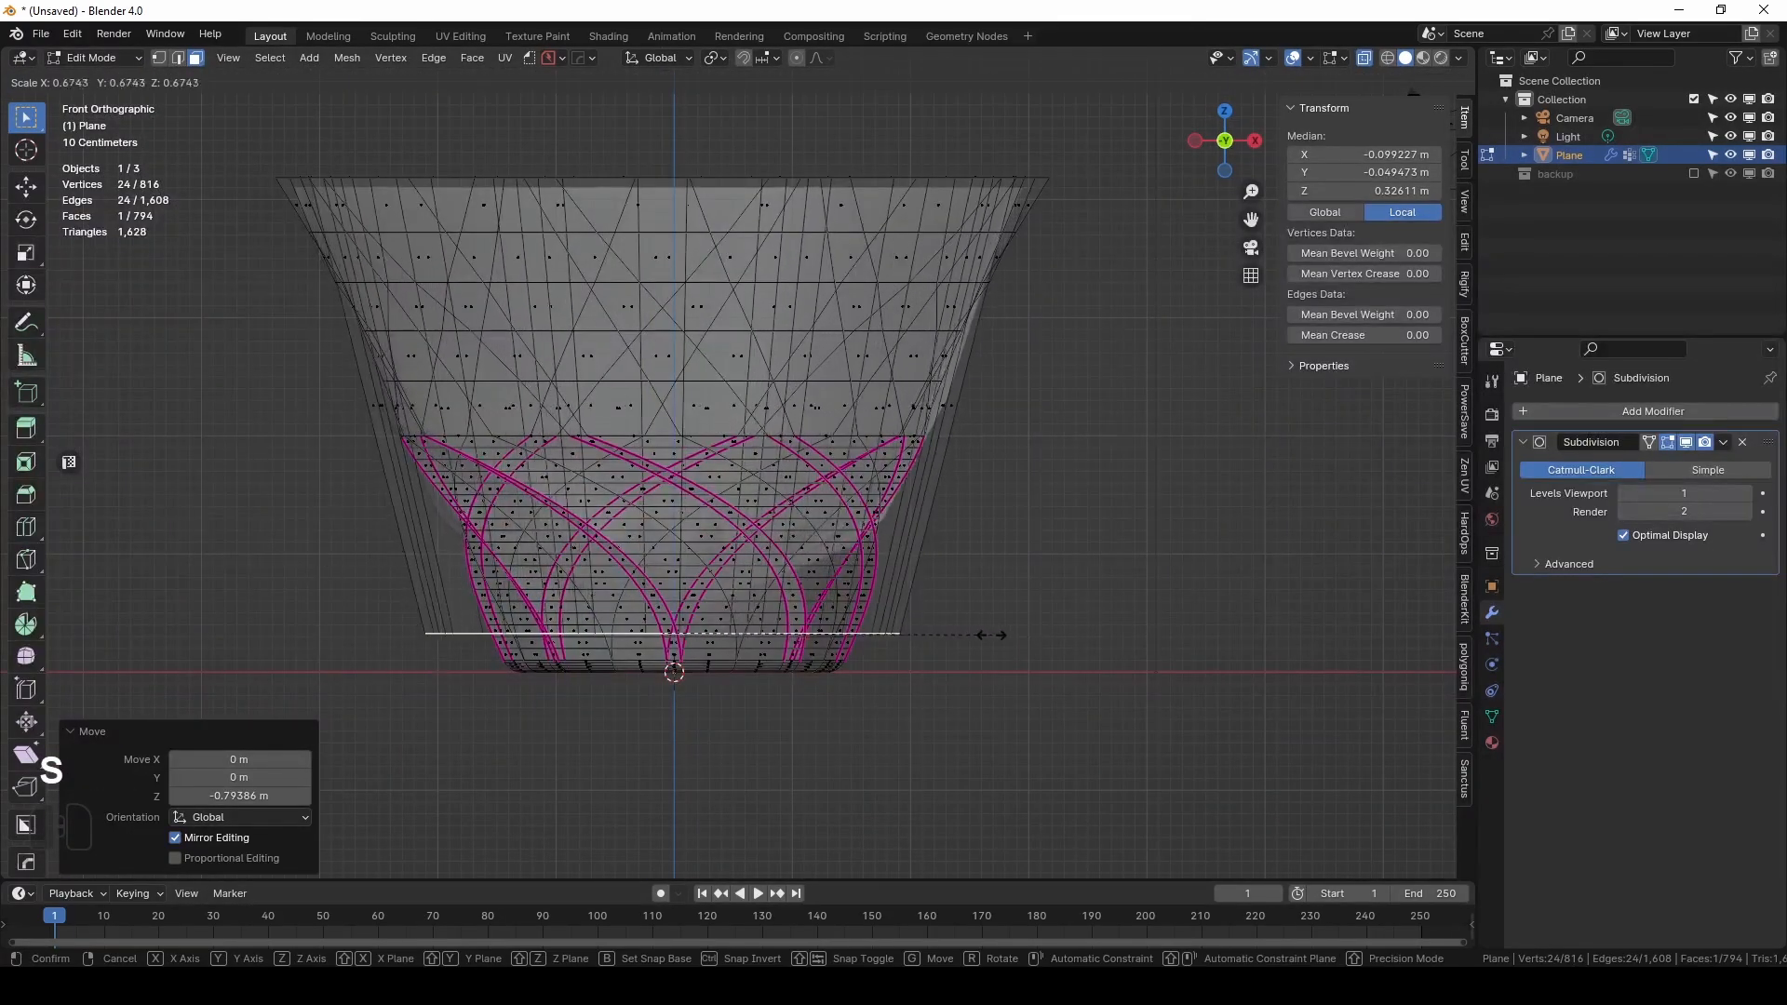
click(897, 627)
Add supporting edge loops around the inner floor and the bottom of the inner wall.
middle_drag(897, 626, 1132, 662)
key(ctrl+r)
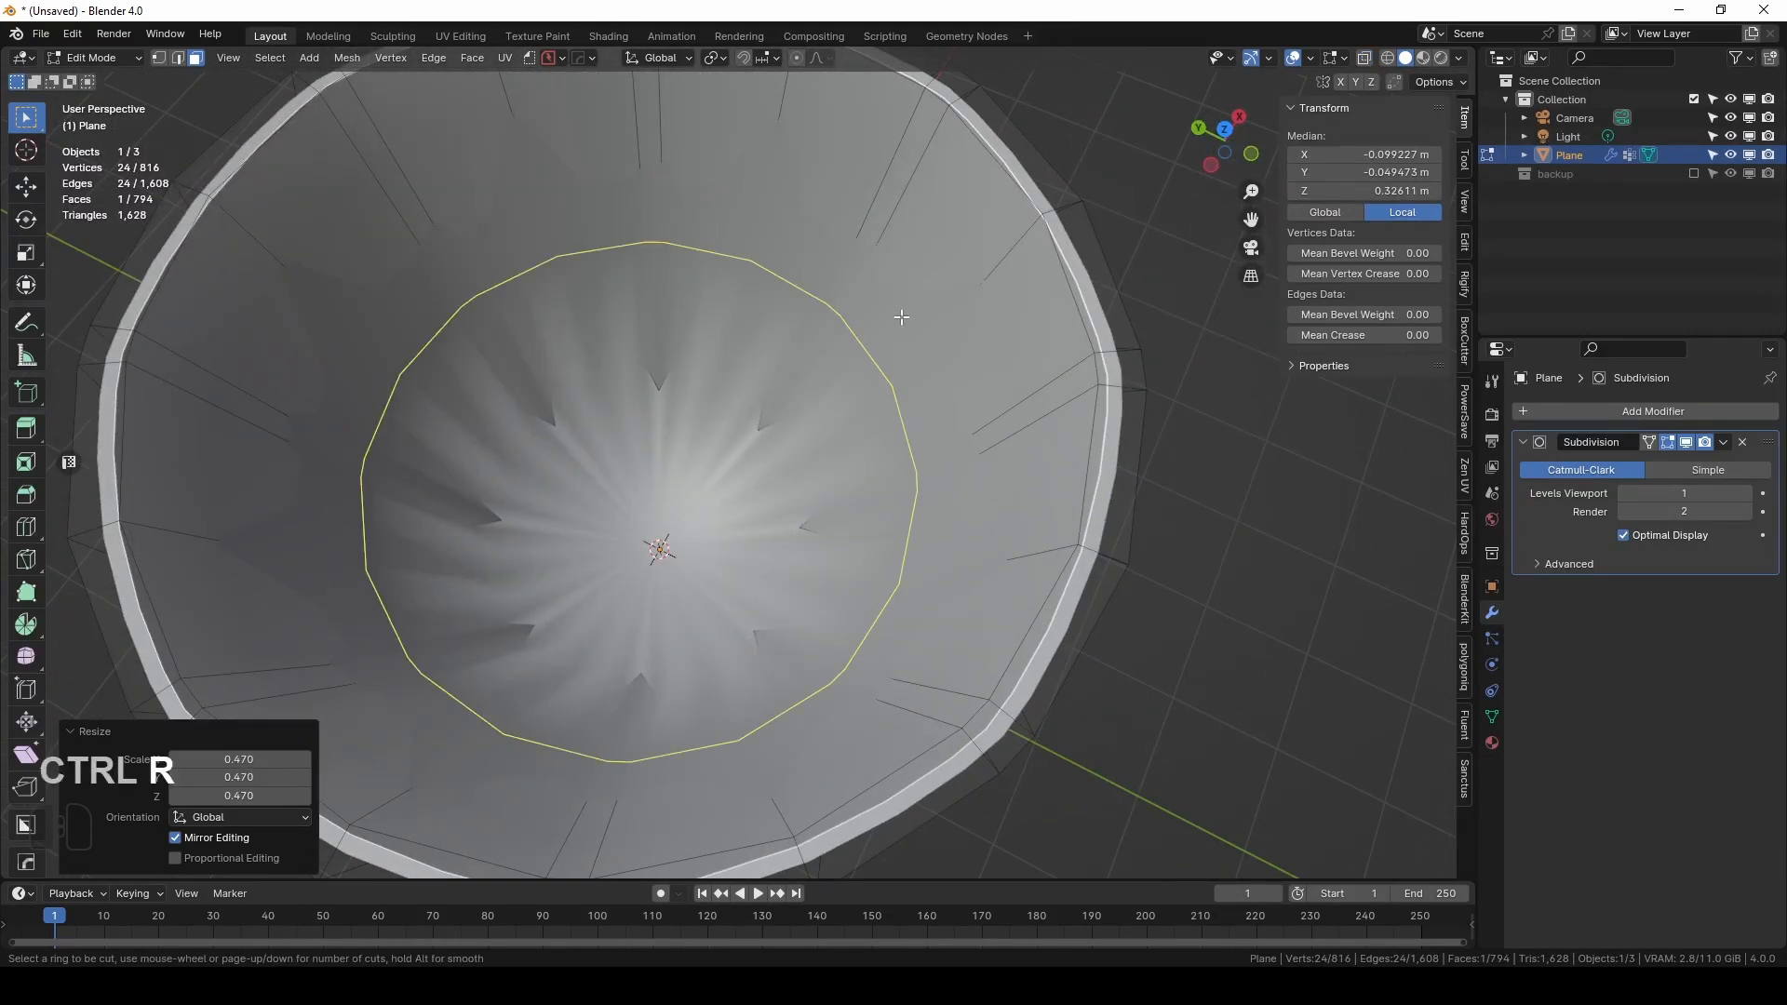
click(901, 316)
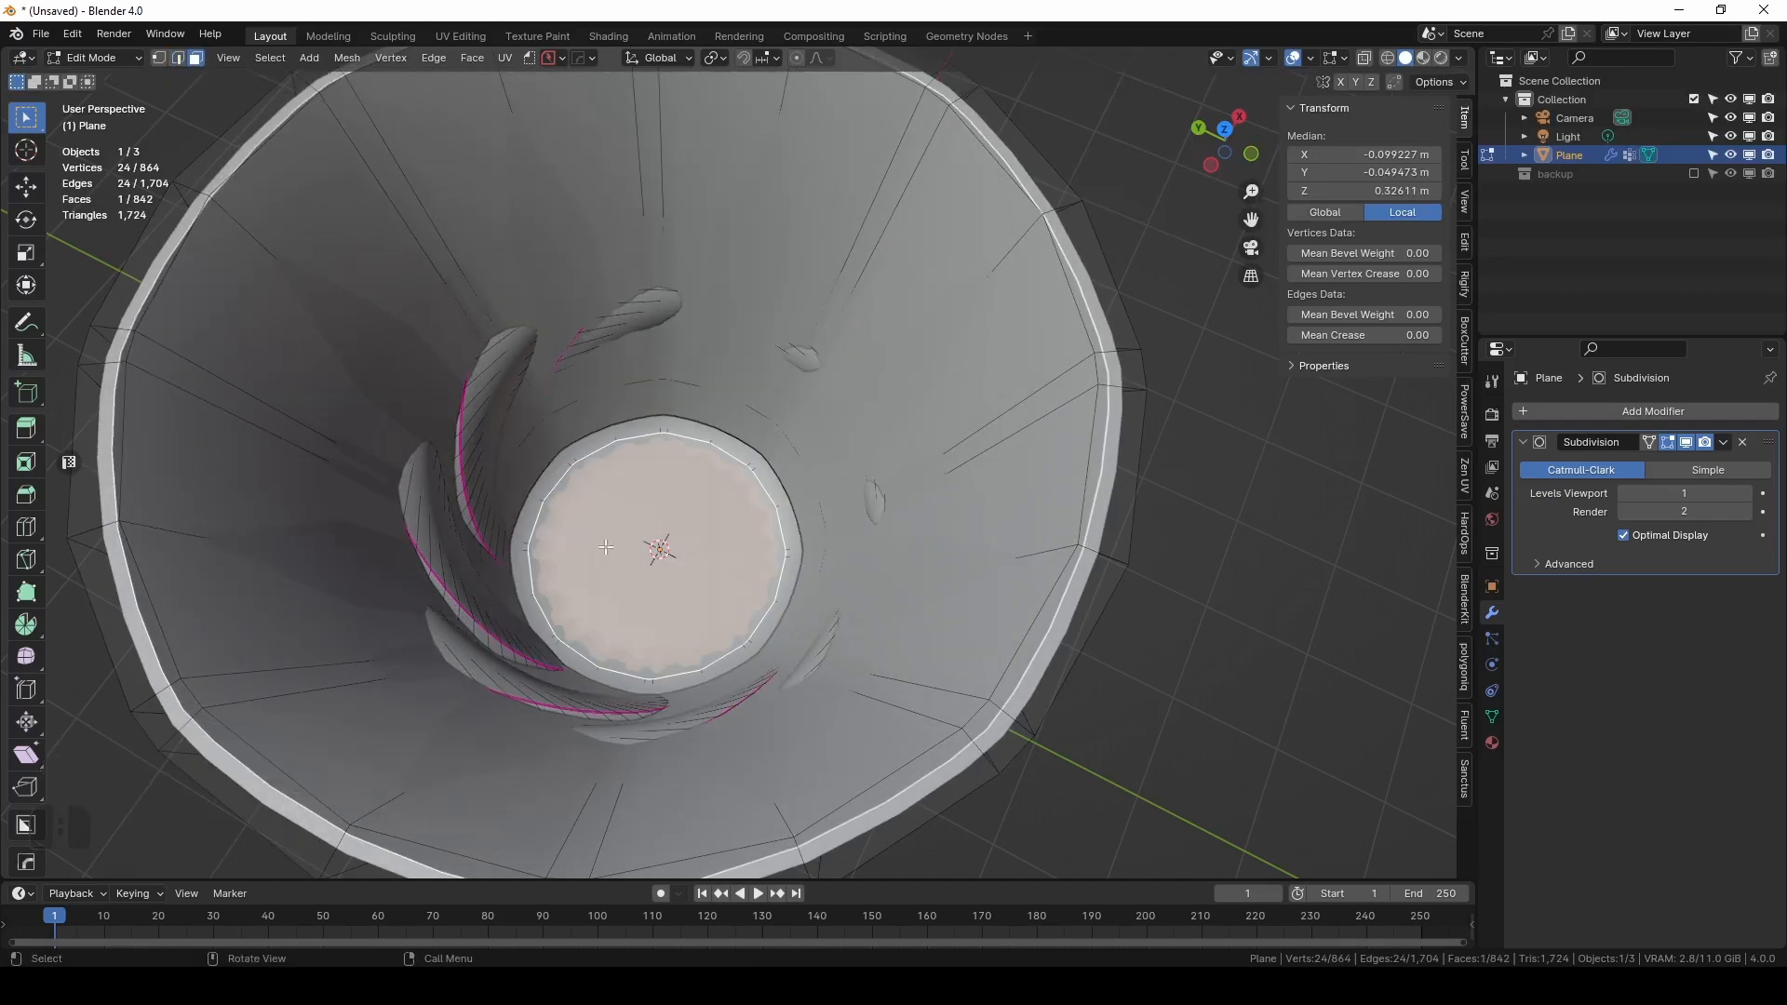
Try a viewport level of 2 for the Subdivision modifier.
middle_drag(644, 559, 863, 466)
key(Tab)
key(ctrl+2)
Try adding a supporting loop cut around the outer wall just below the rim.
key(Tab)
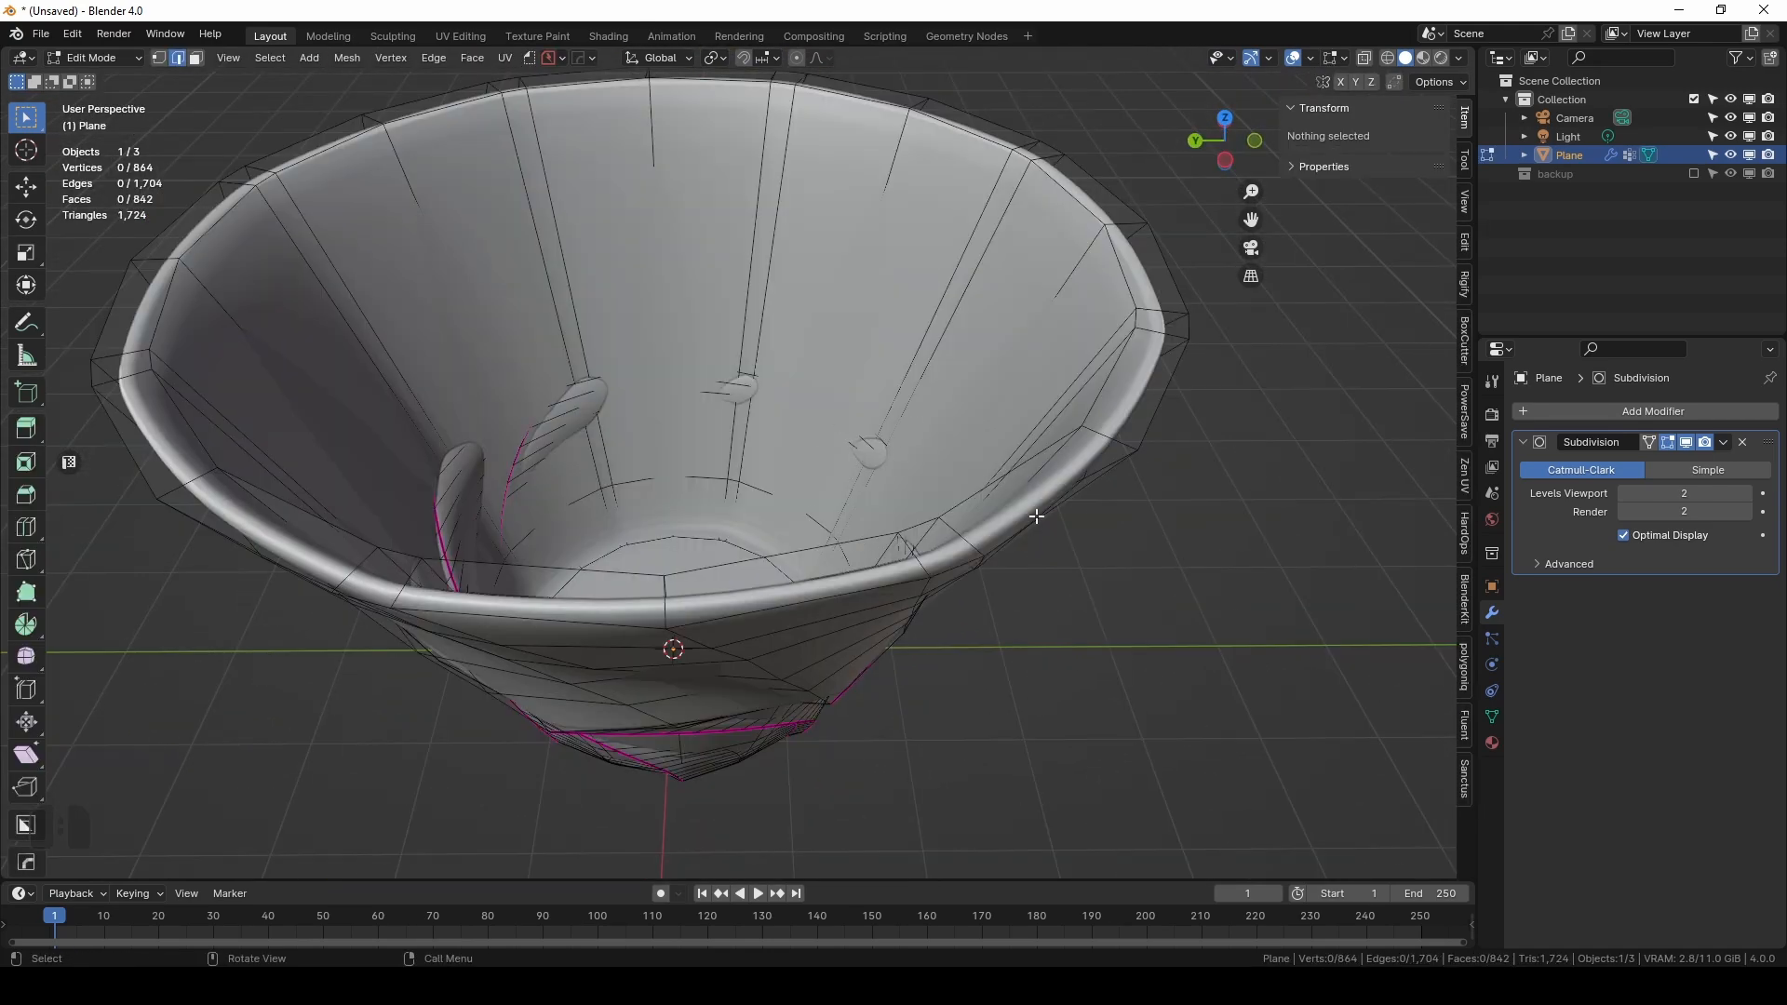
middle_drag(1119, 518, 1108, 478)
shift+middle_drag(953, 417, 951, 456)
key(ctrl+r)
click(913, 398)
click(912, 396)
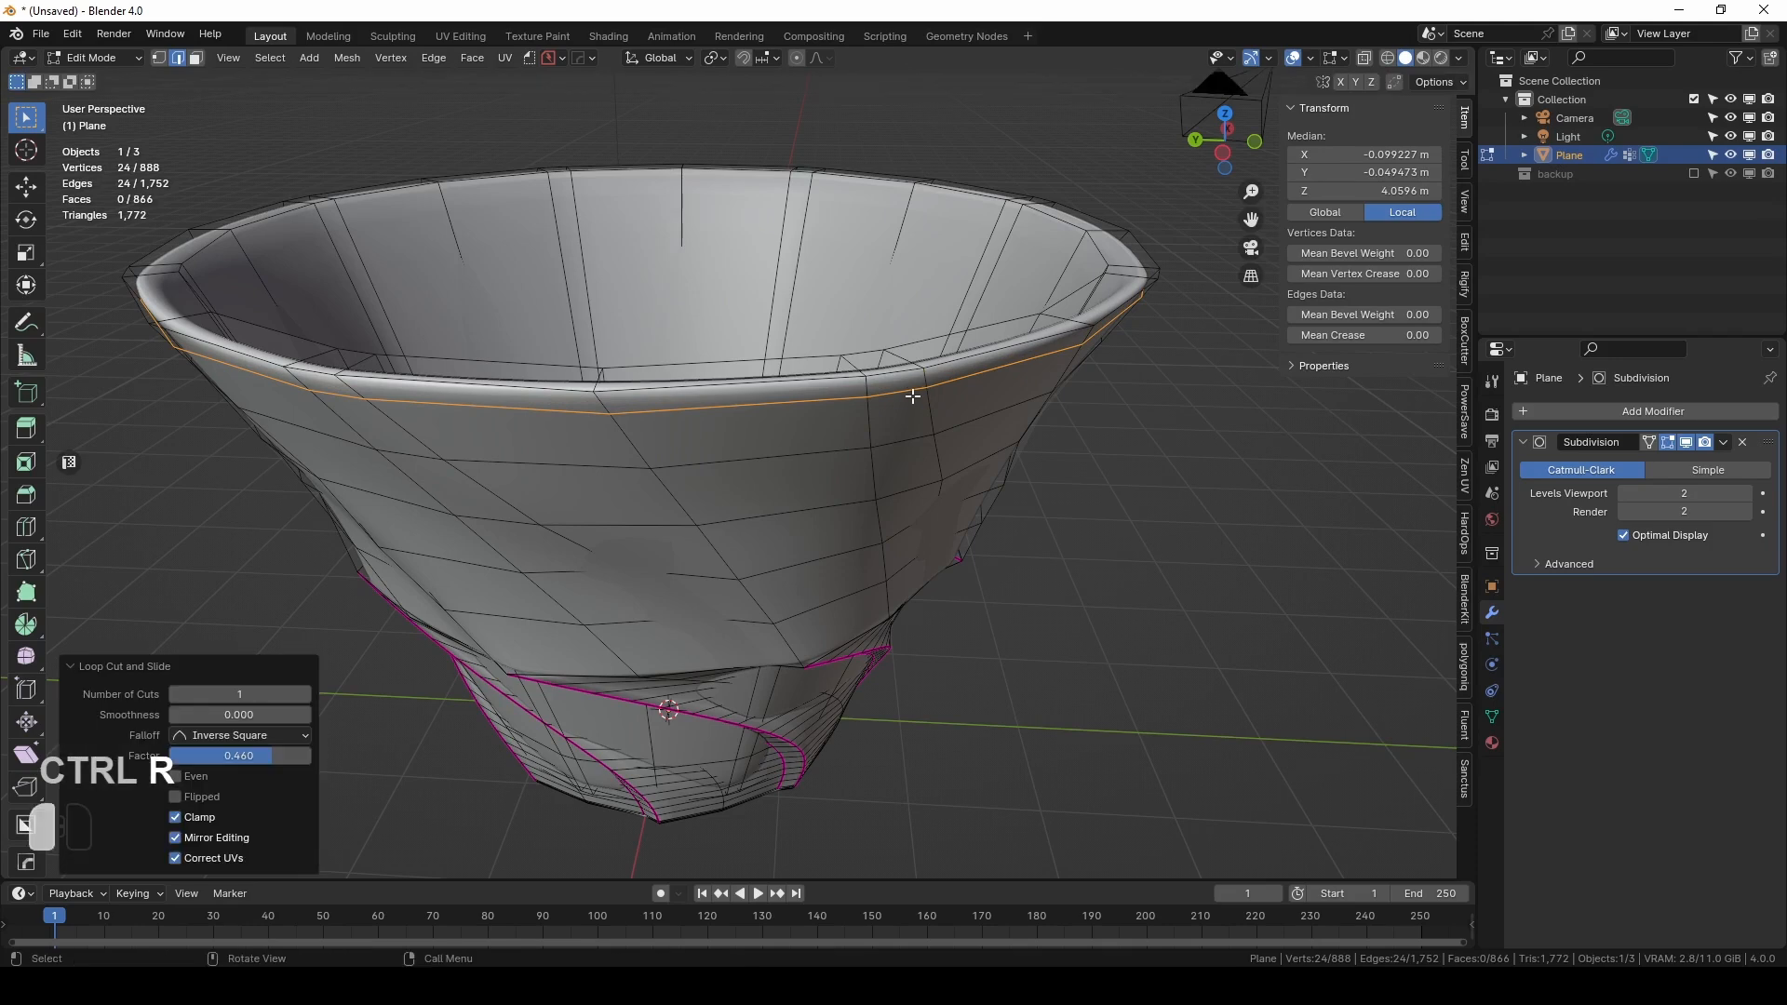
middle_drag(913, 397, 996, 416)
key(ctrl+r)
click(1005, 414)
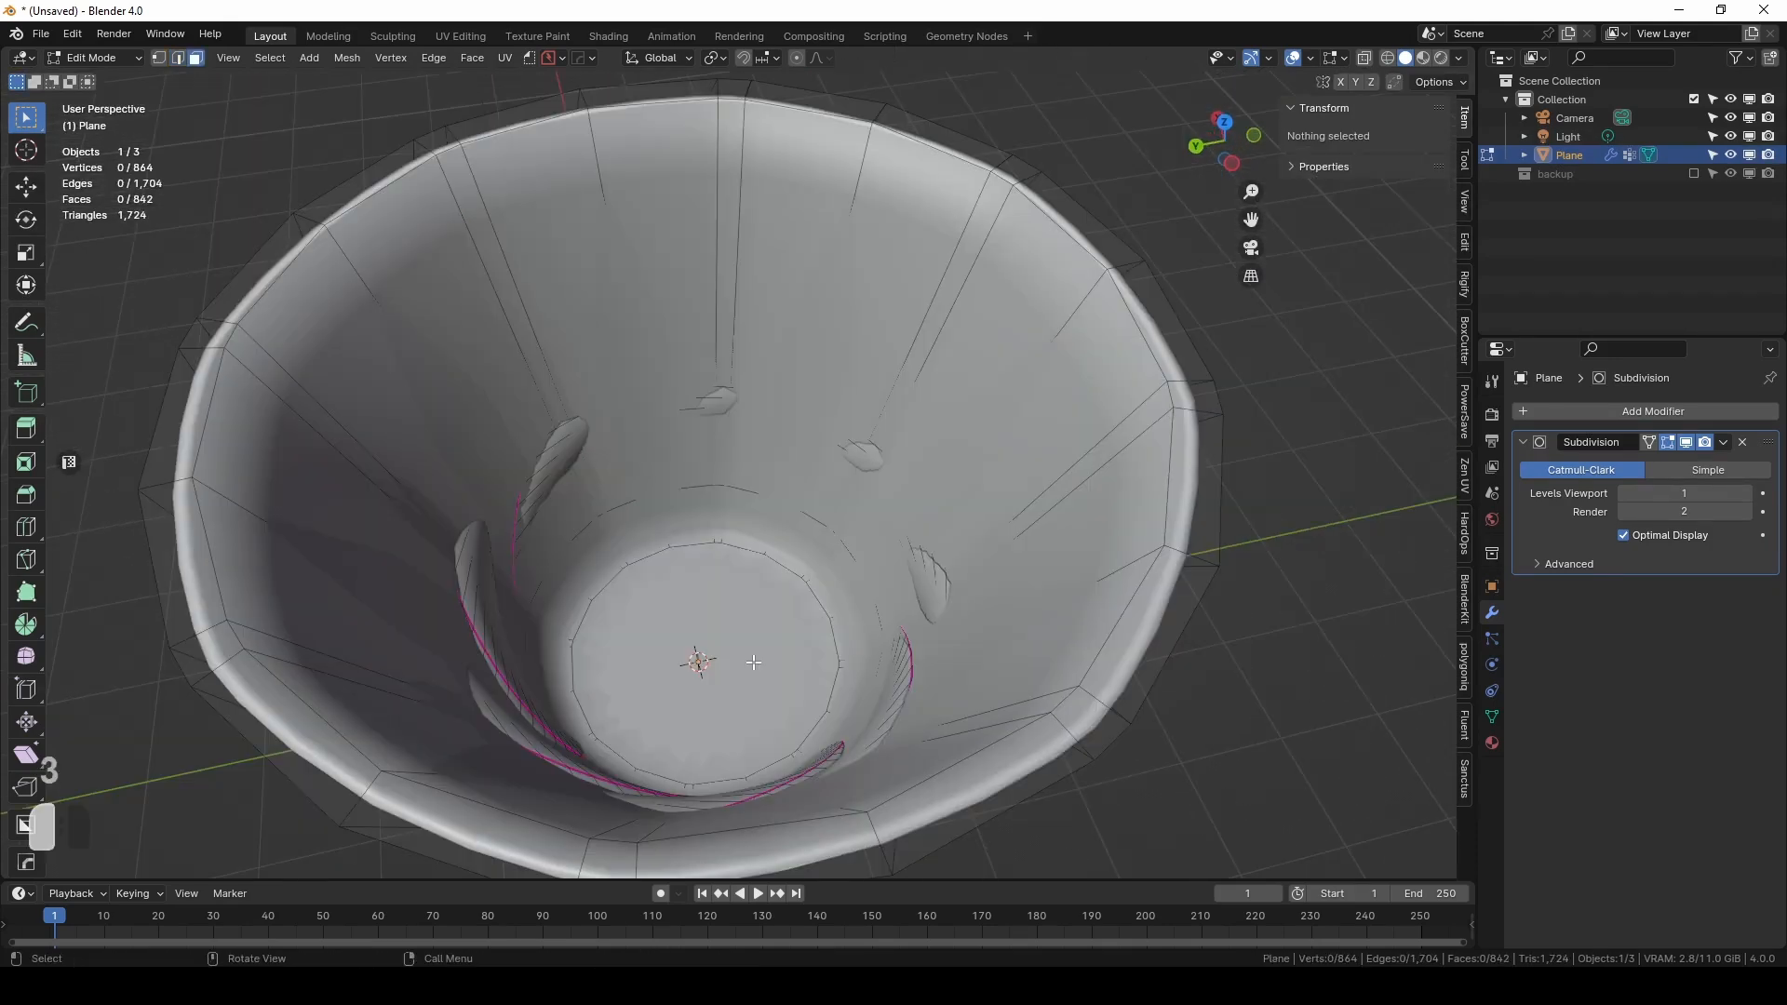
Grow the selection from the inner floor face to the surrounding wall faces and scale it down slightly.
key(3)
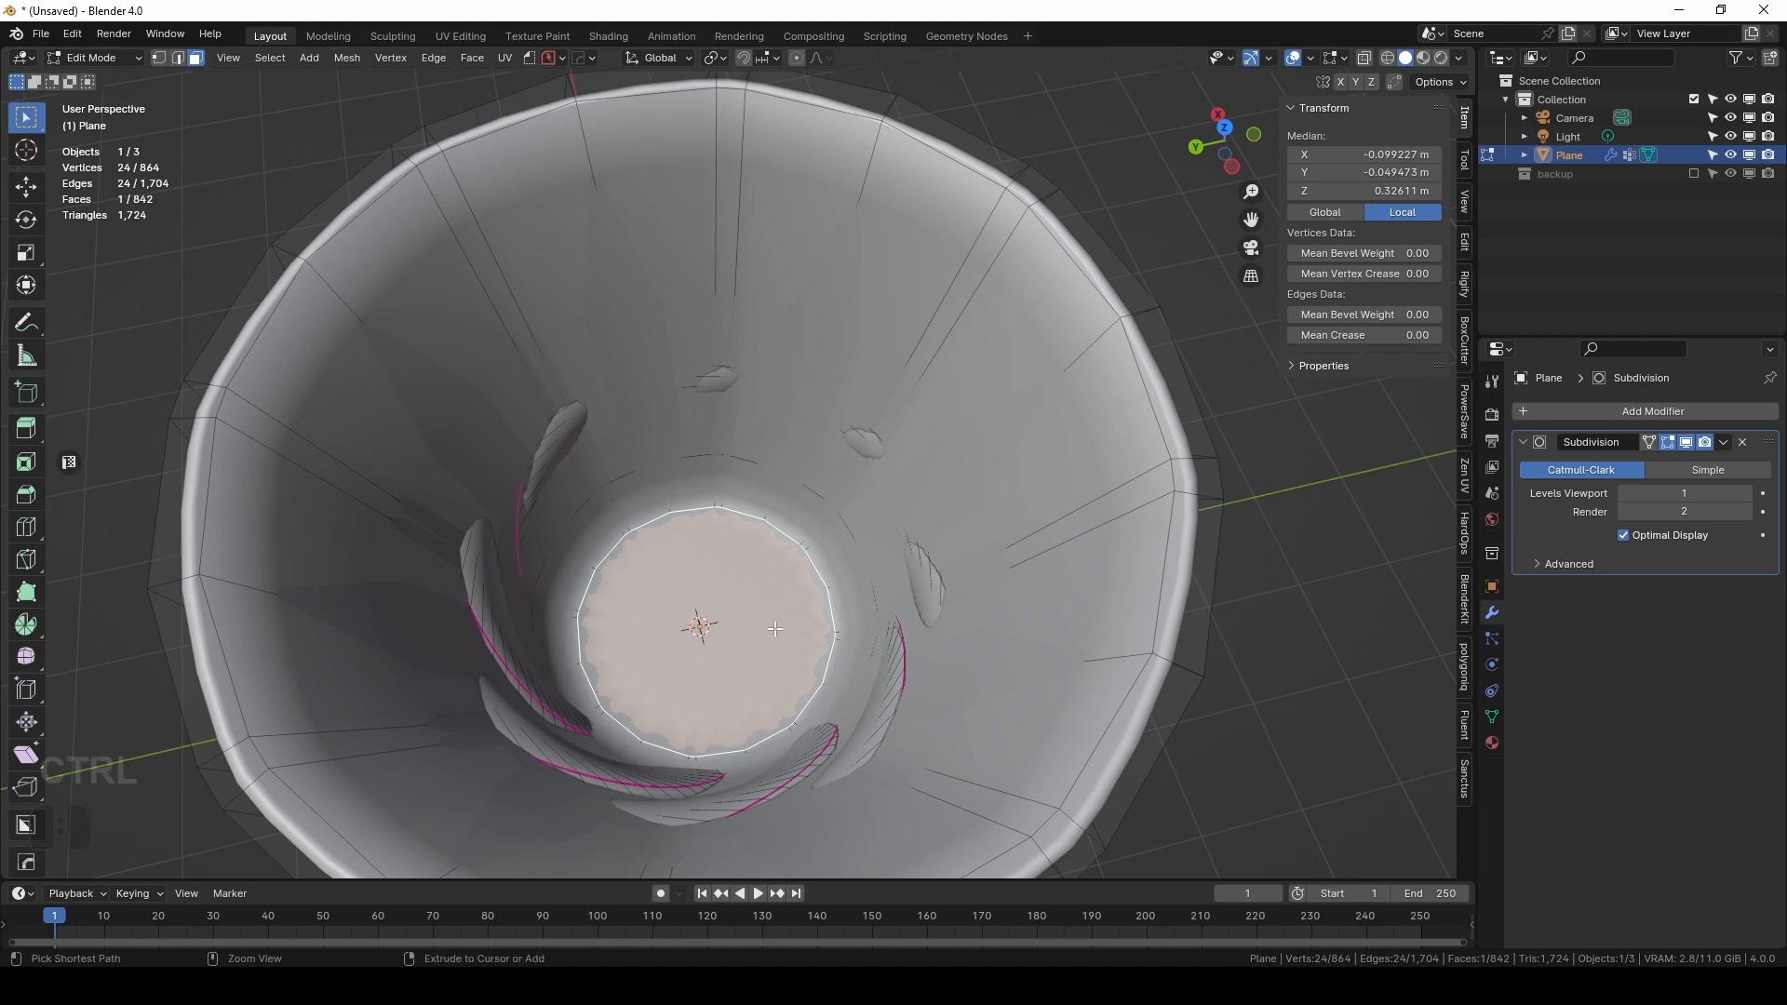
key(ctrl+KP_Add)
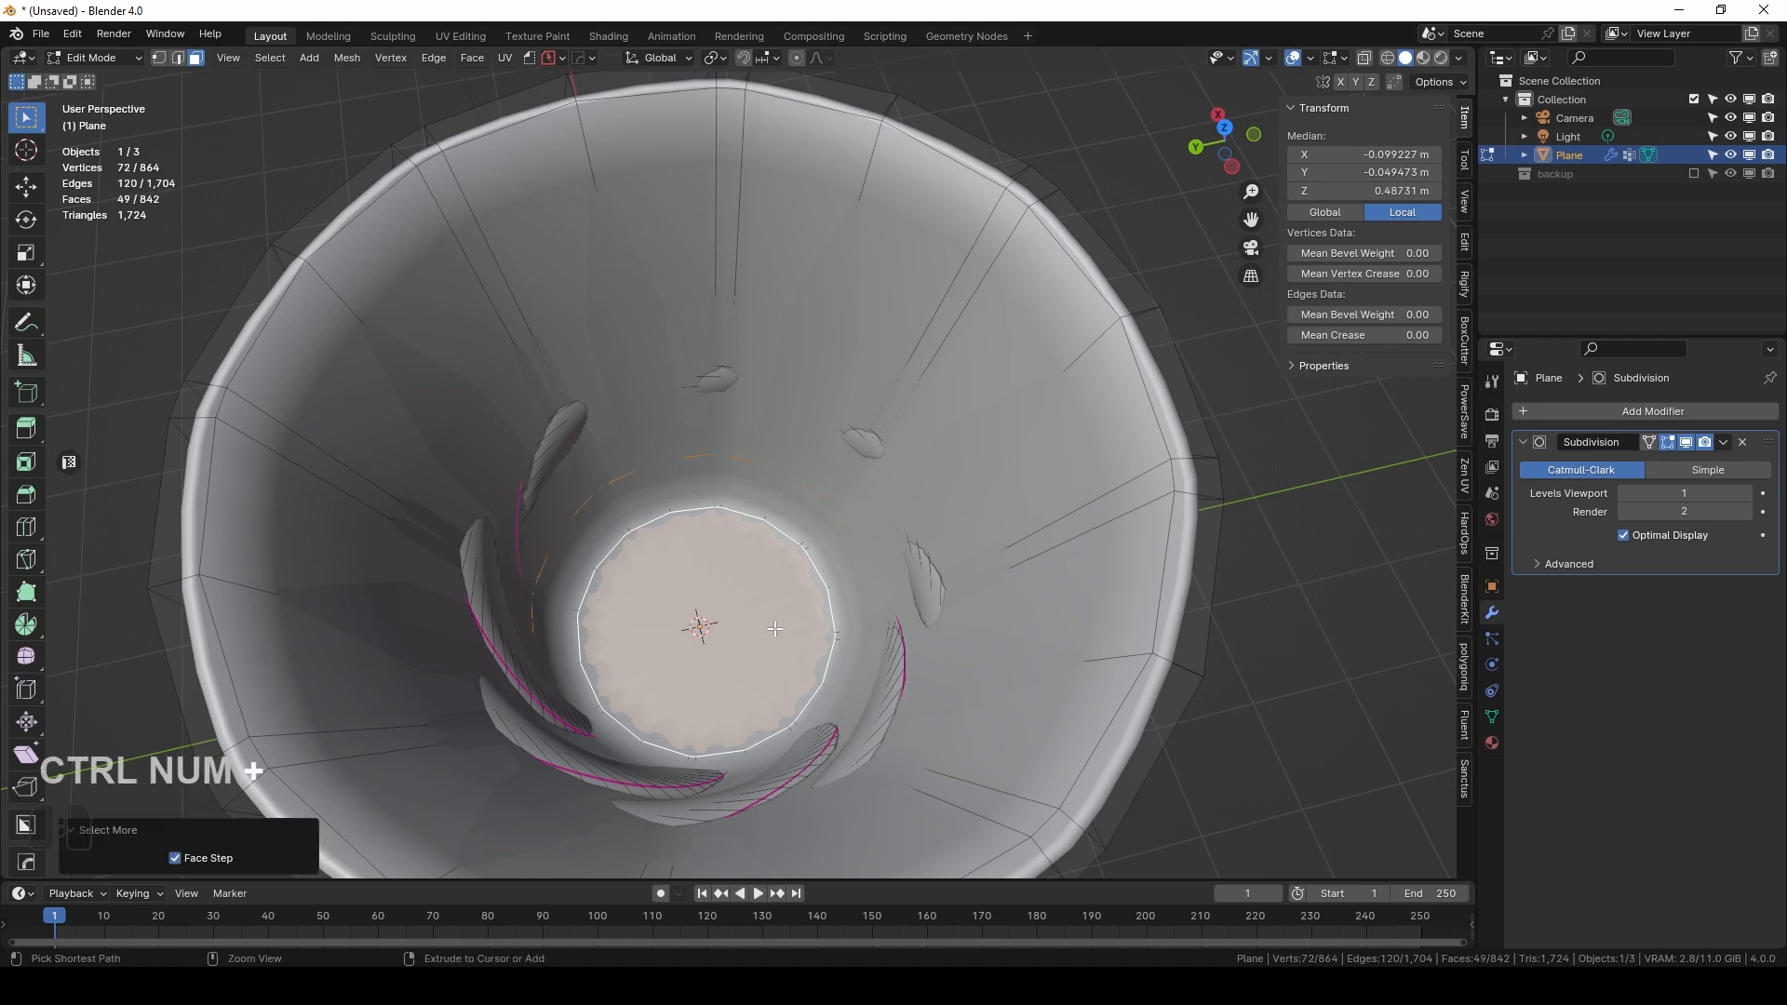
key(s)
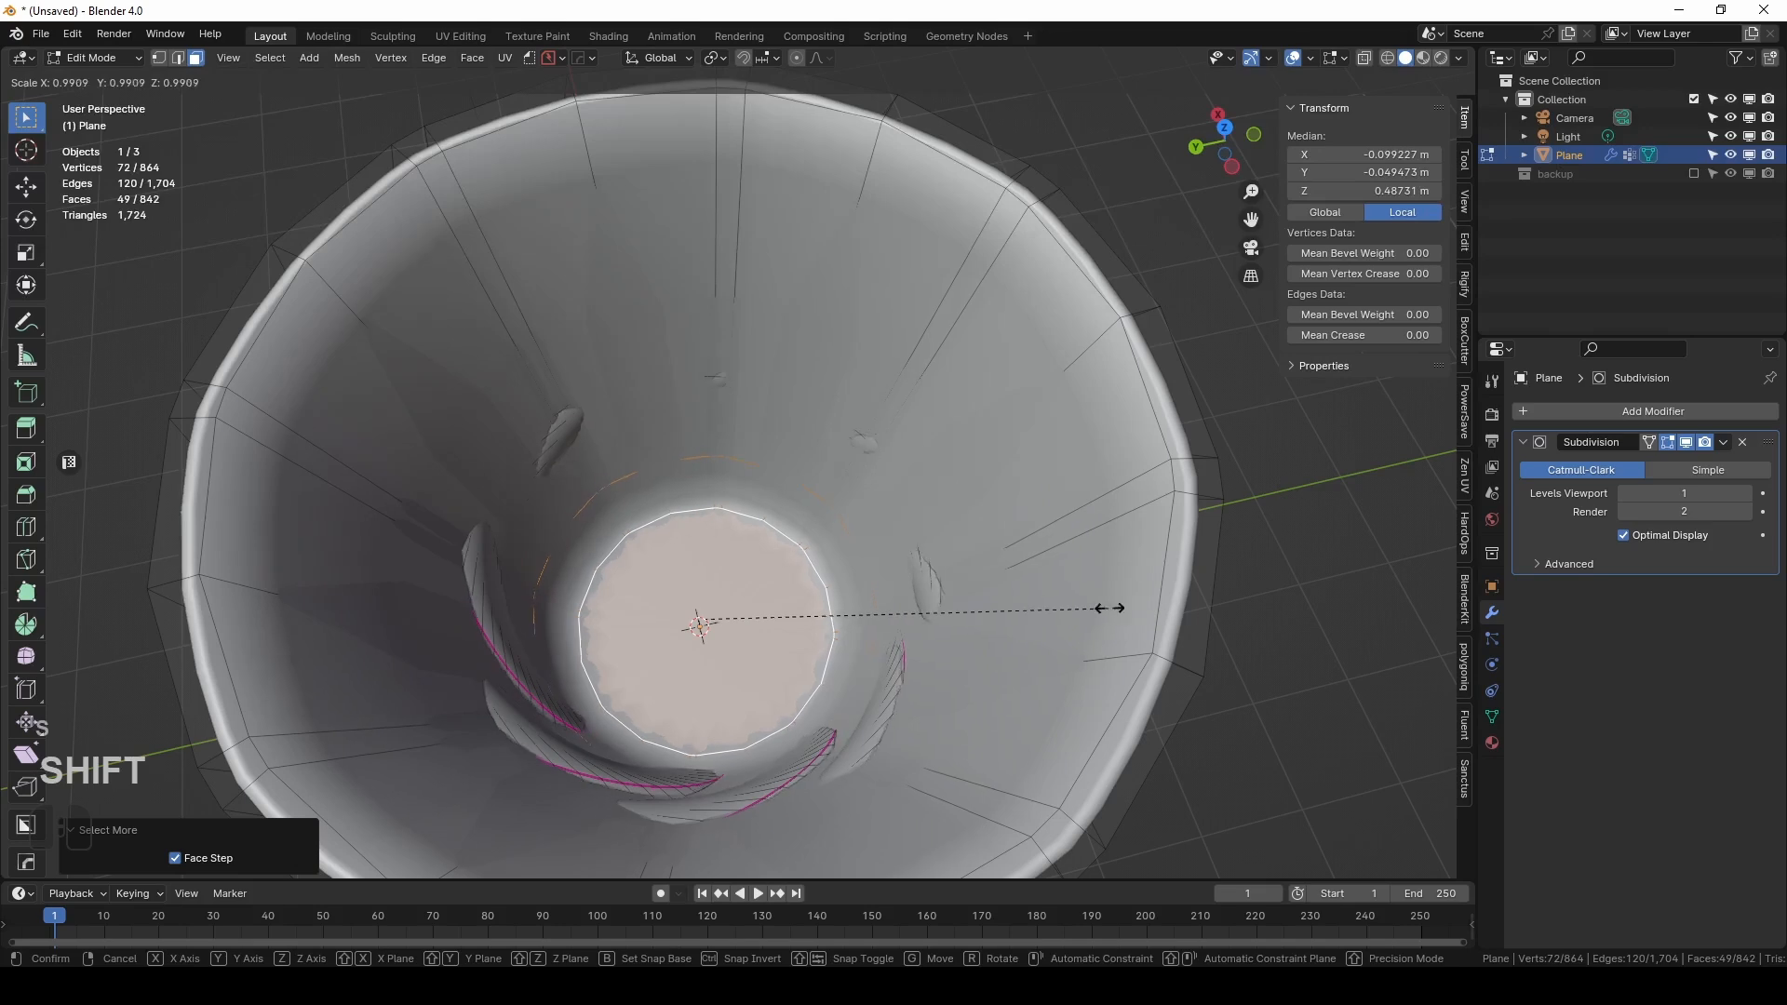
click(745, 605)
key(Tab)
Shade the vessel smooth and open its object data properties.
middle_drag(745, 605, 890, 538)
right_click(757, 624)
click(758, 624)
right_click(778, 389)
click(767, 411)
click(1491, 716)
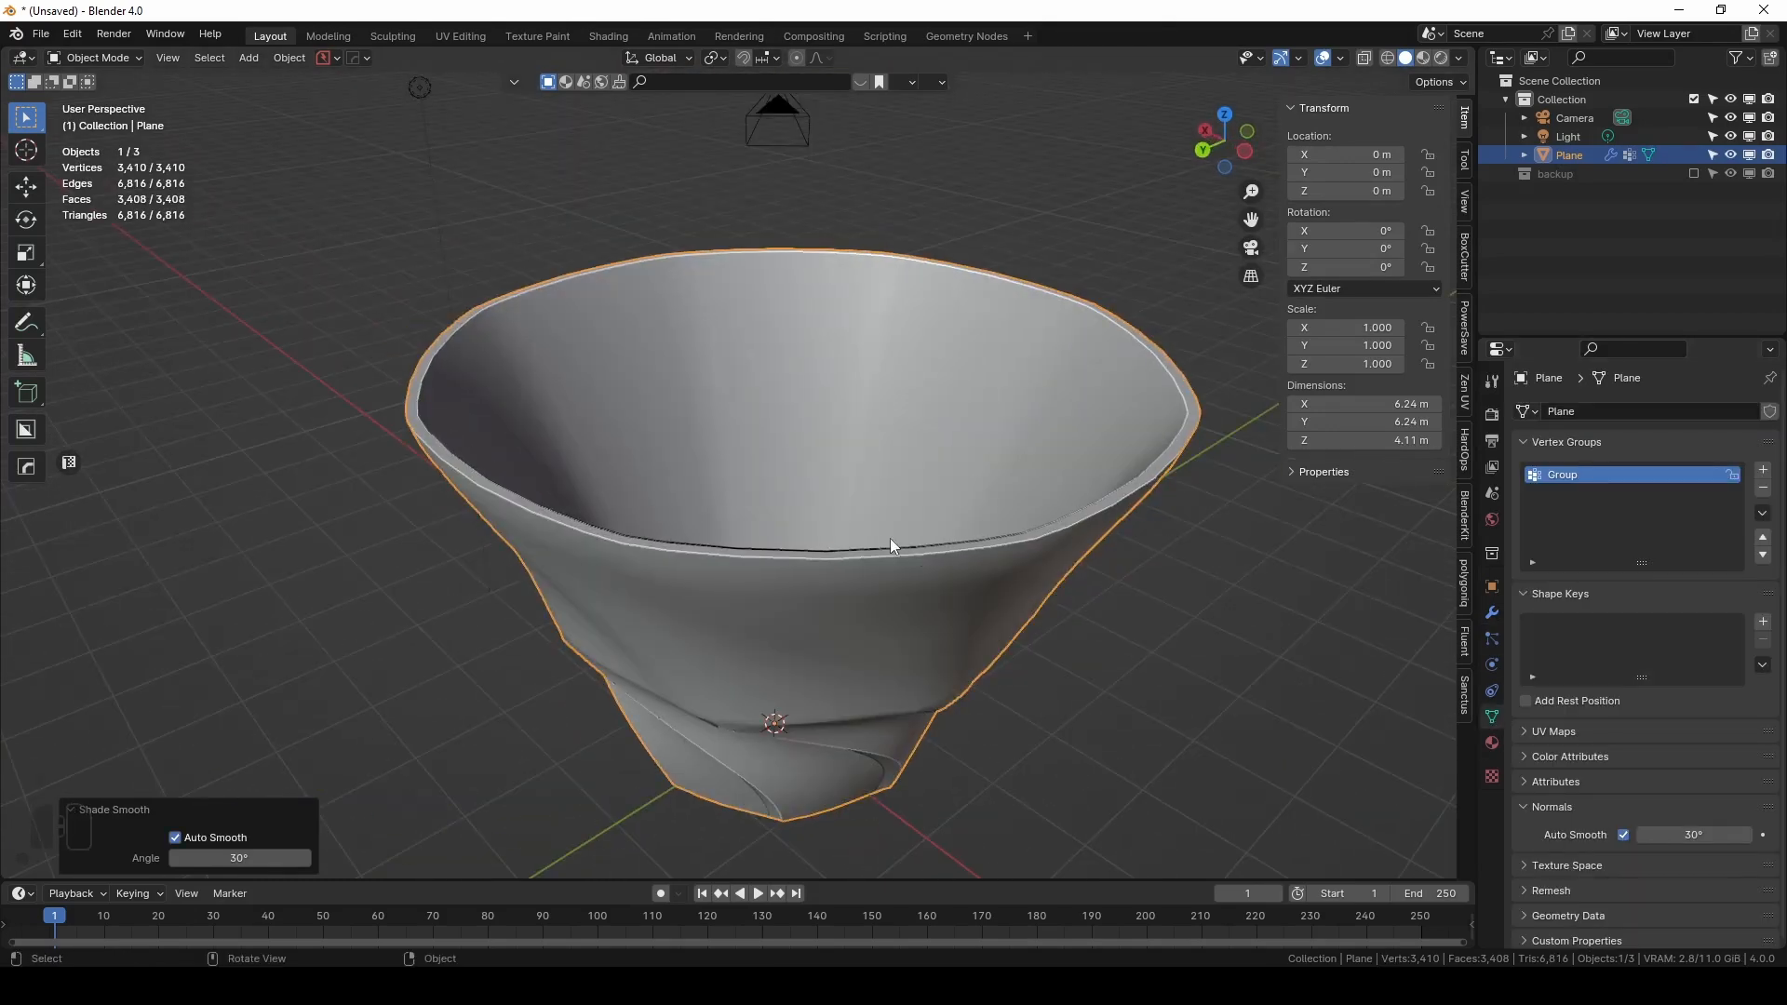
Try an Auto Smooth angle of 60° on the vessel.
scroll(1051, 551, up, 3)
scroll(560, 595, down, 3)
middle_drag(791, 656, 750, 564)
click(1674, 827)
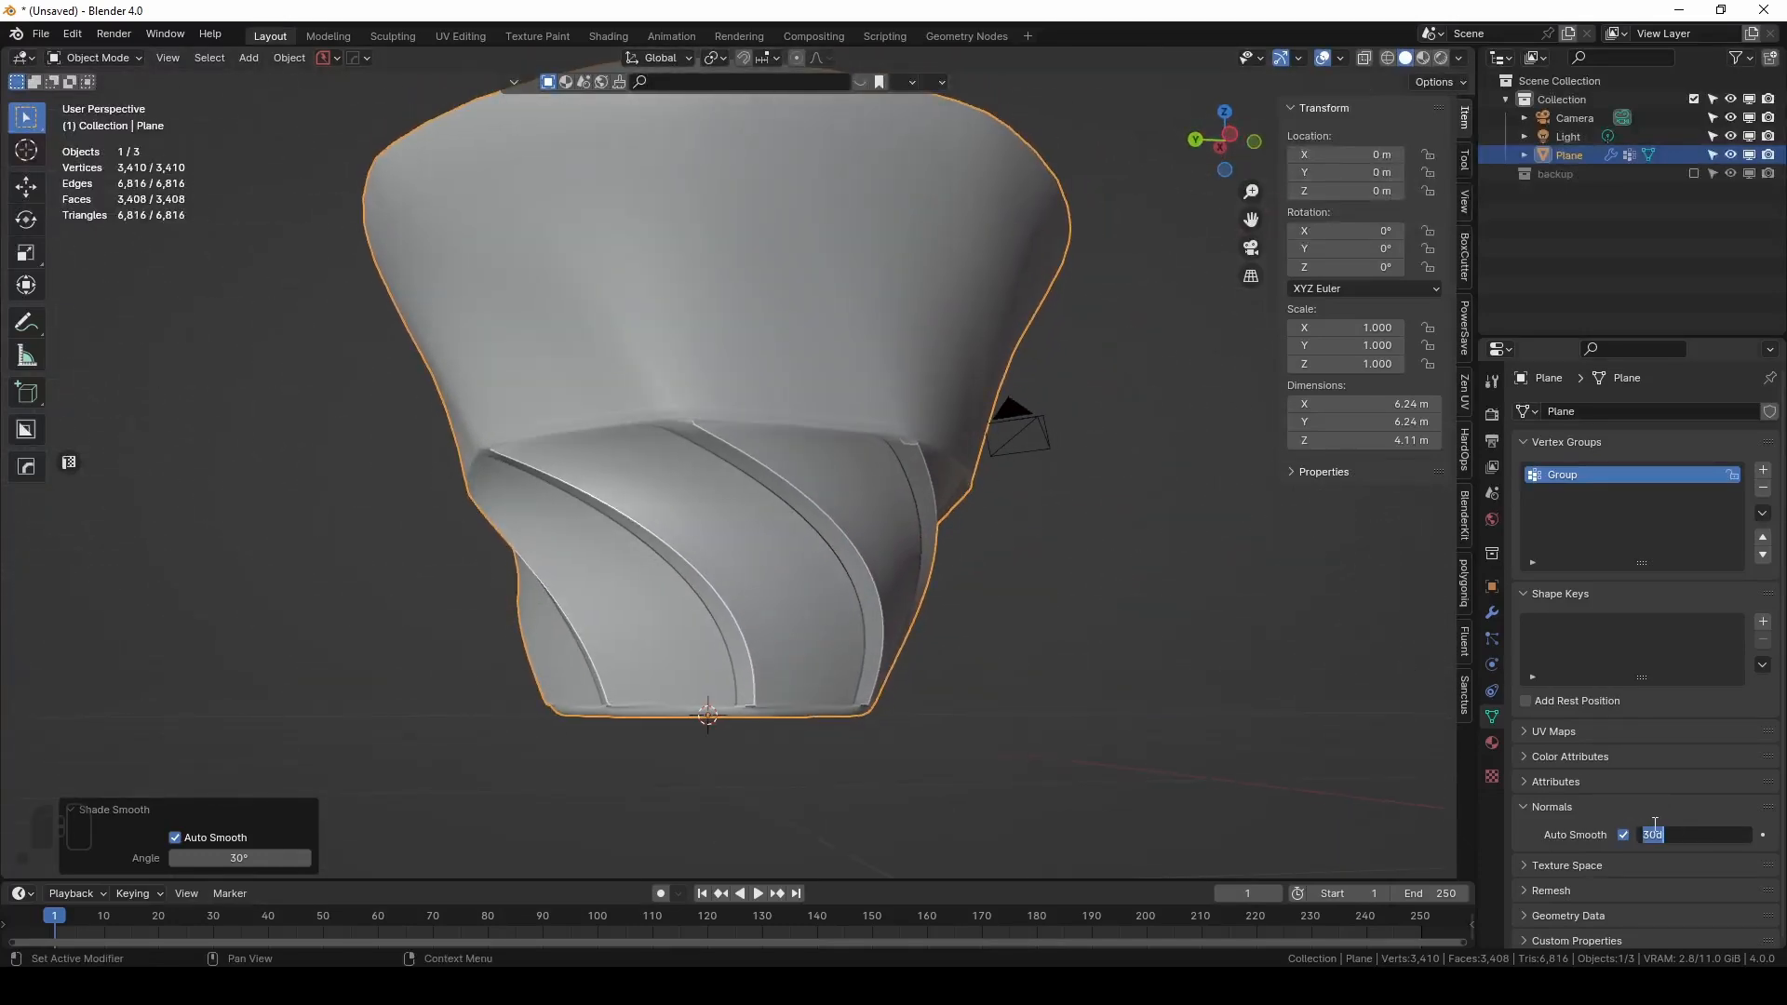
text(60)
key(Return)
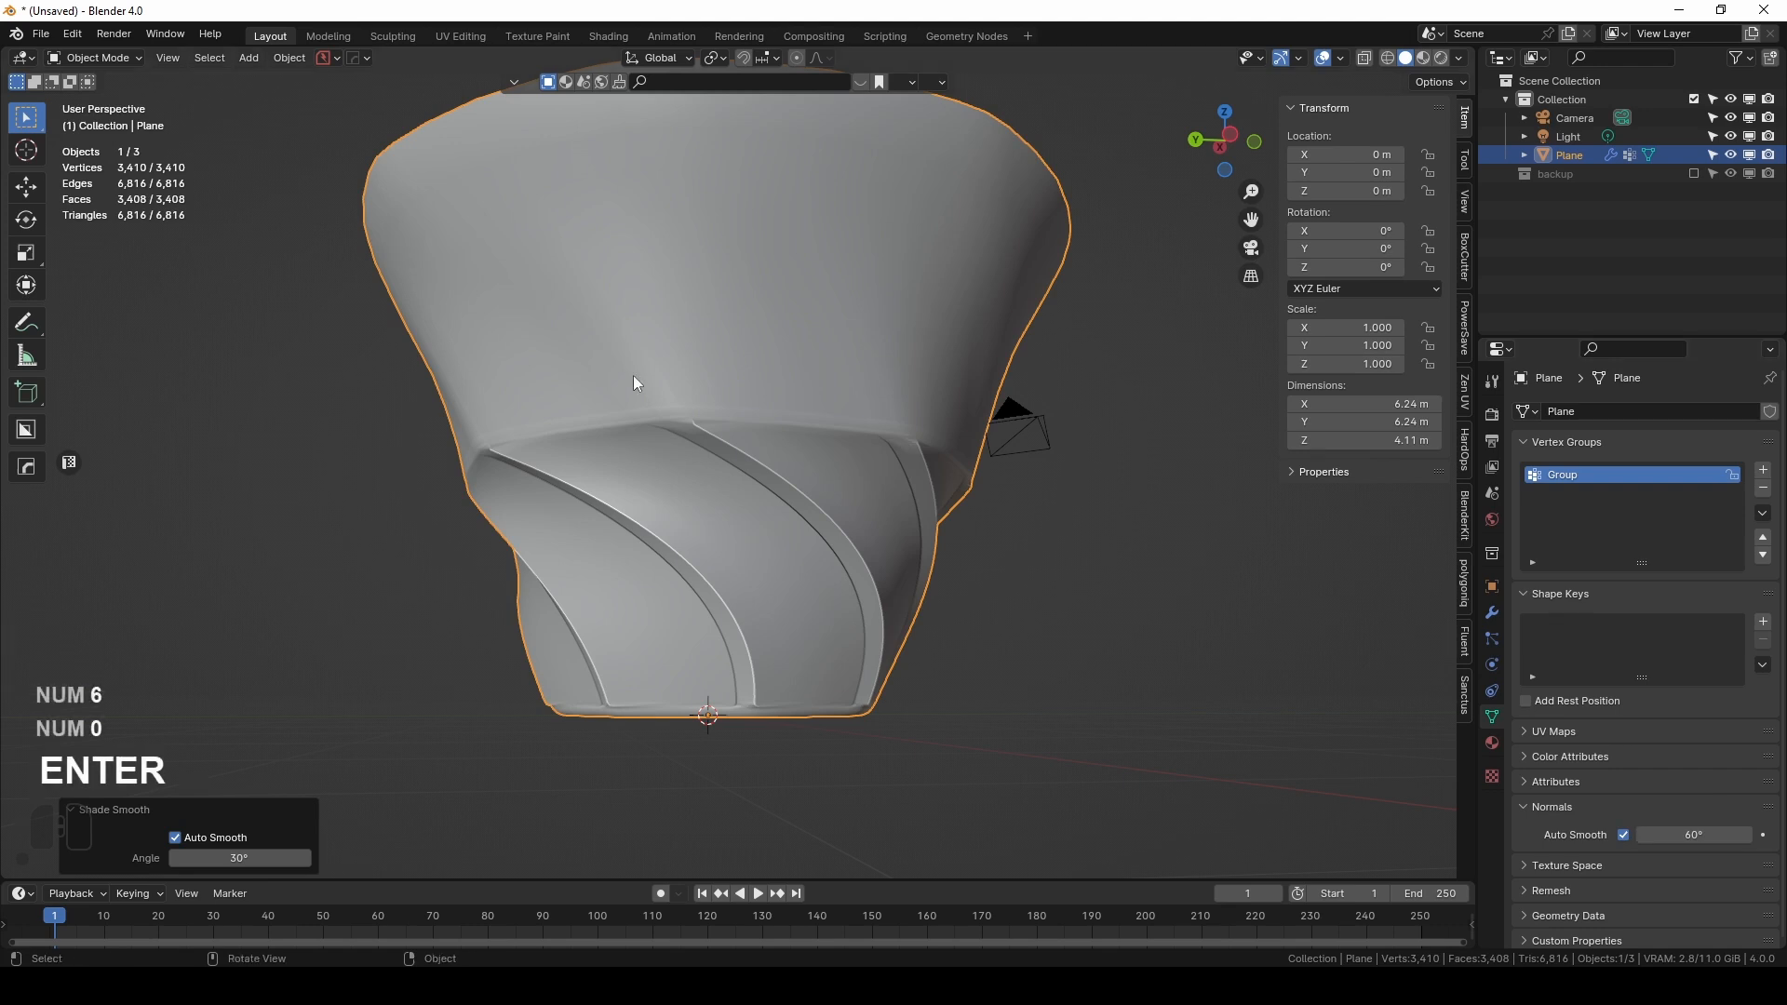
Raise the vessel's Auto Smooth angle to 146° and check the shading around the rim and twisted ridges.
middle_drag(579, 351, 680, 478)
drag(1693, 835, 1777, 835)
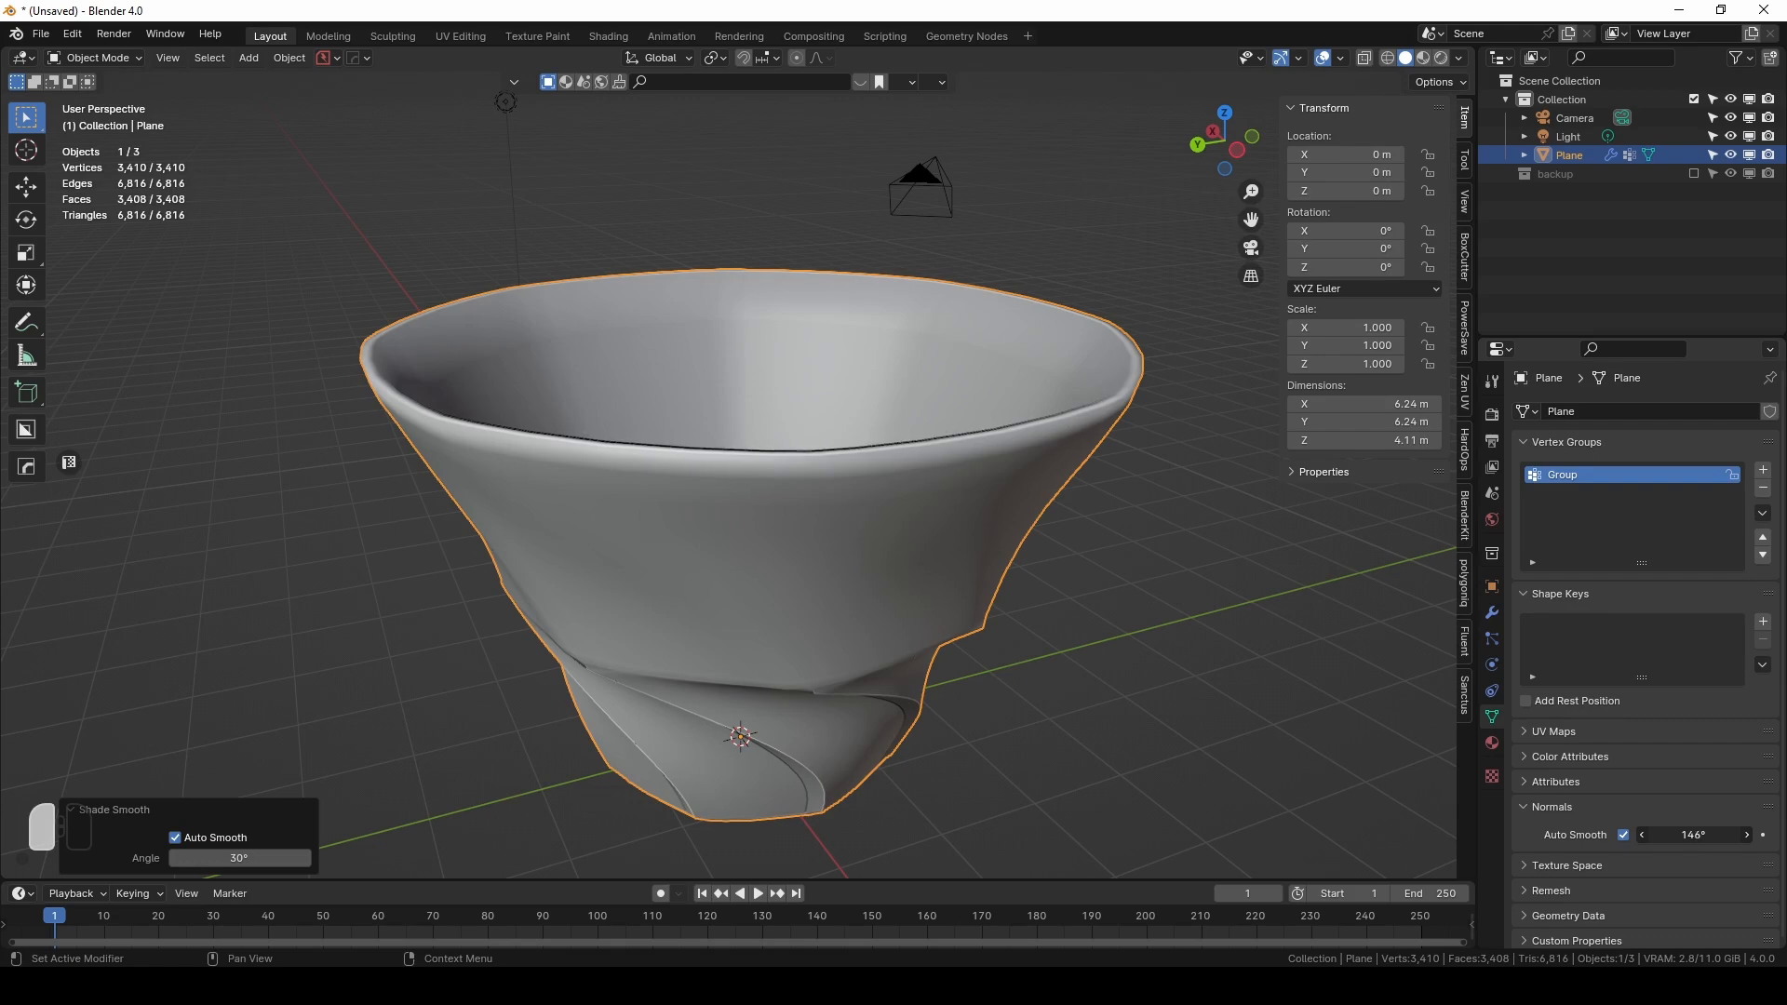
middle_drag(726, 400, 760, 480)
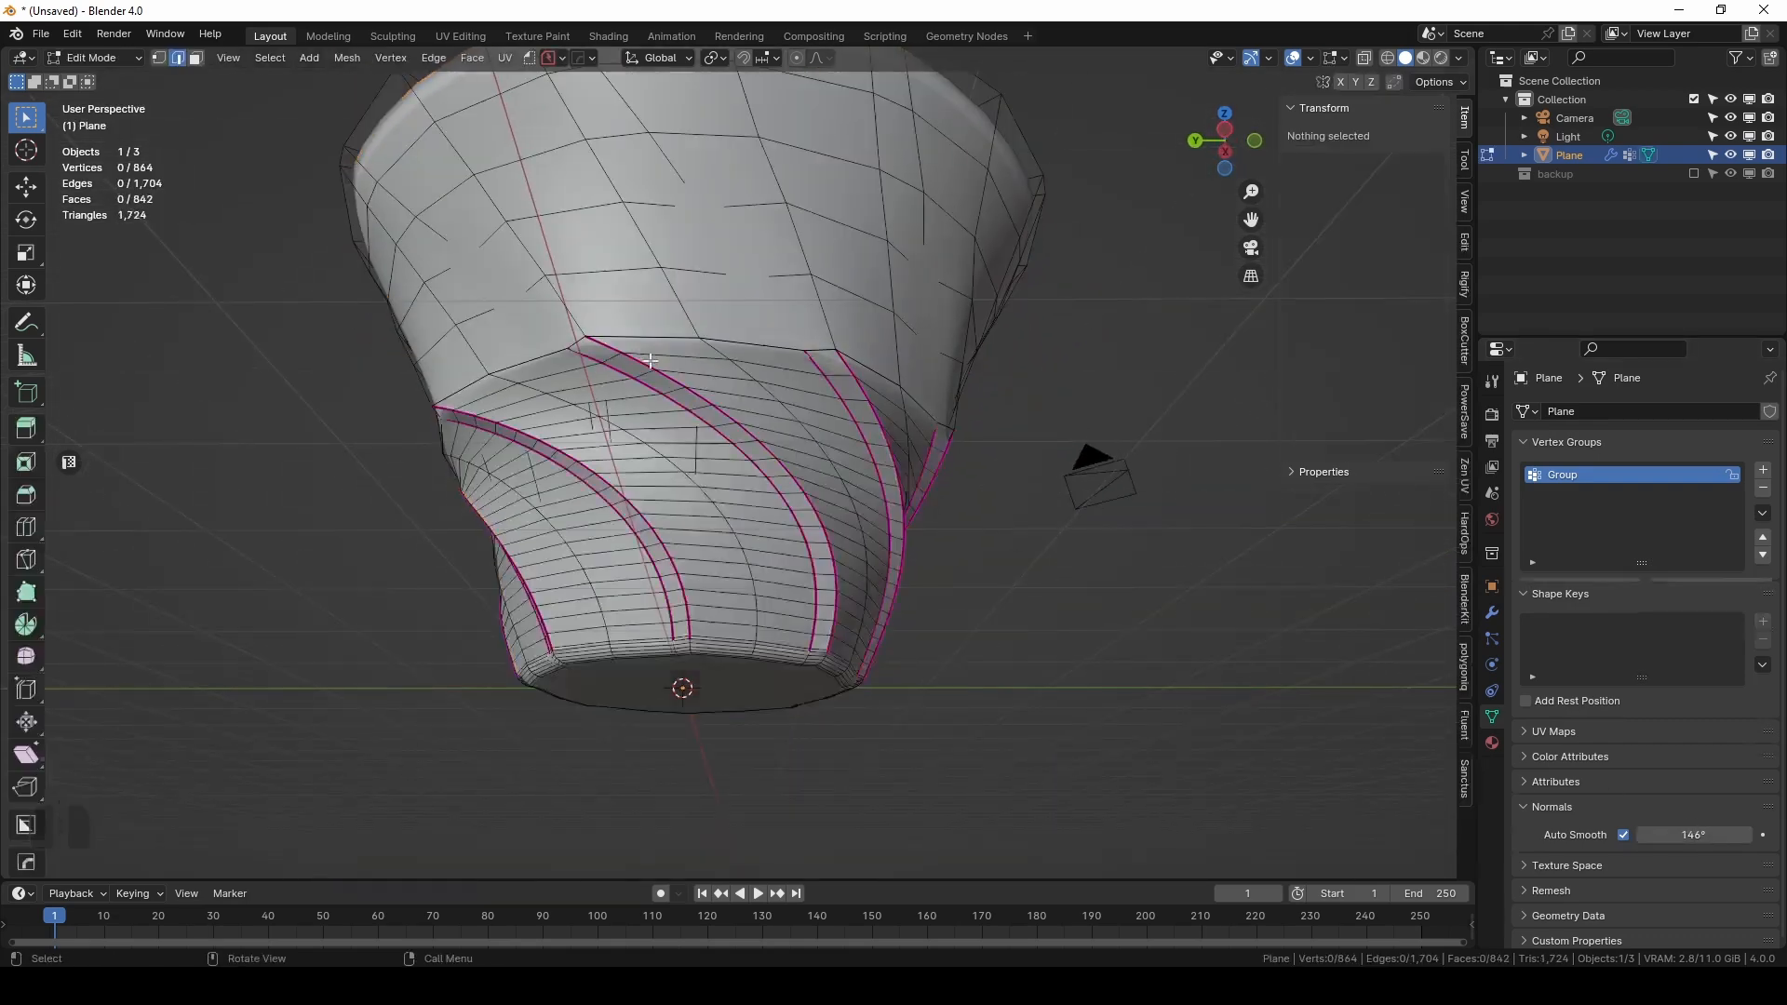
key(Tab)
scroll(484, 205, up, 2)
key(Tab)
scroll(865, 577, down, 5)
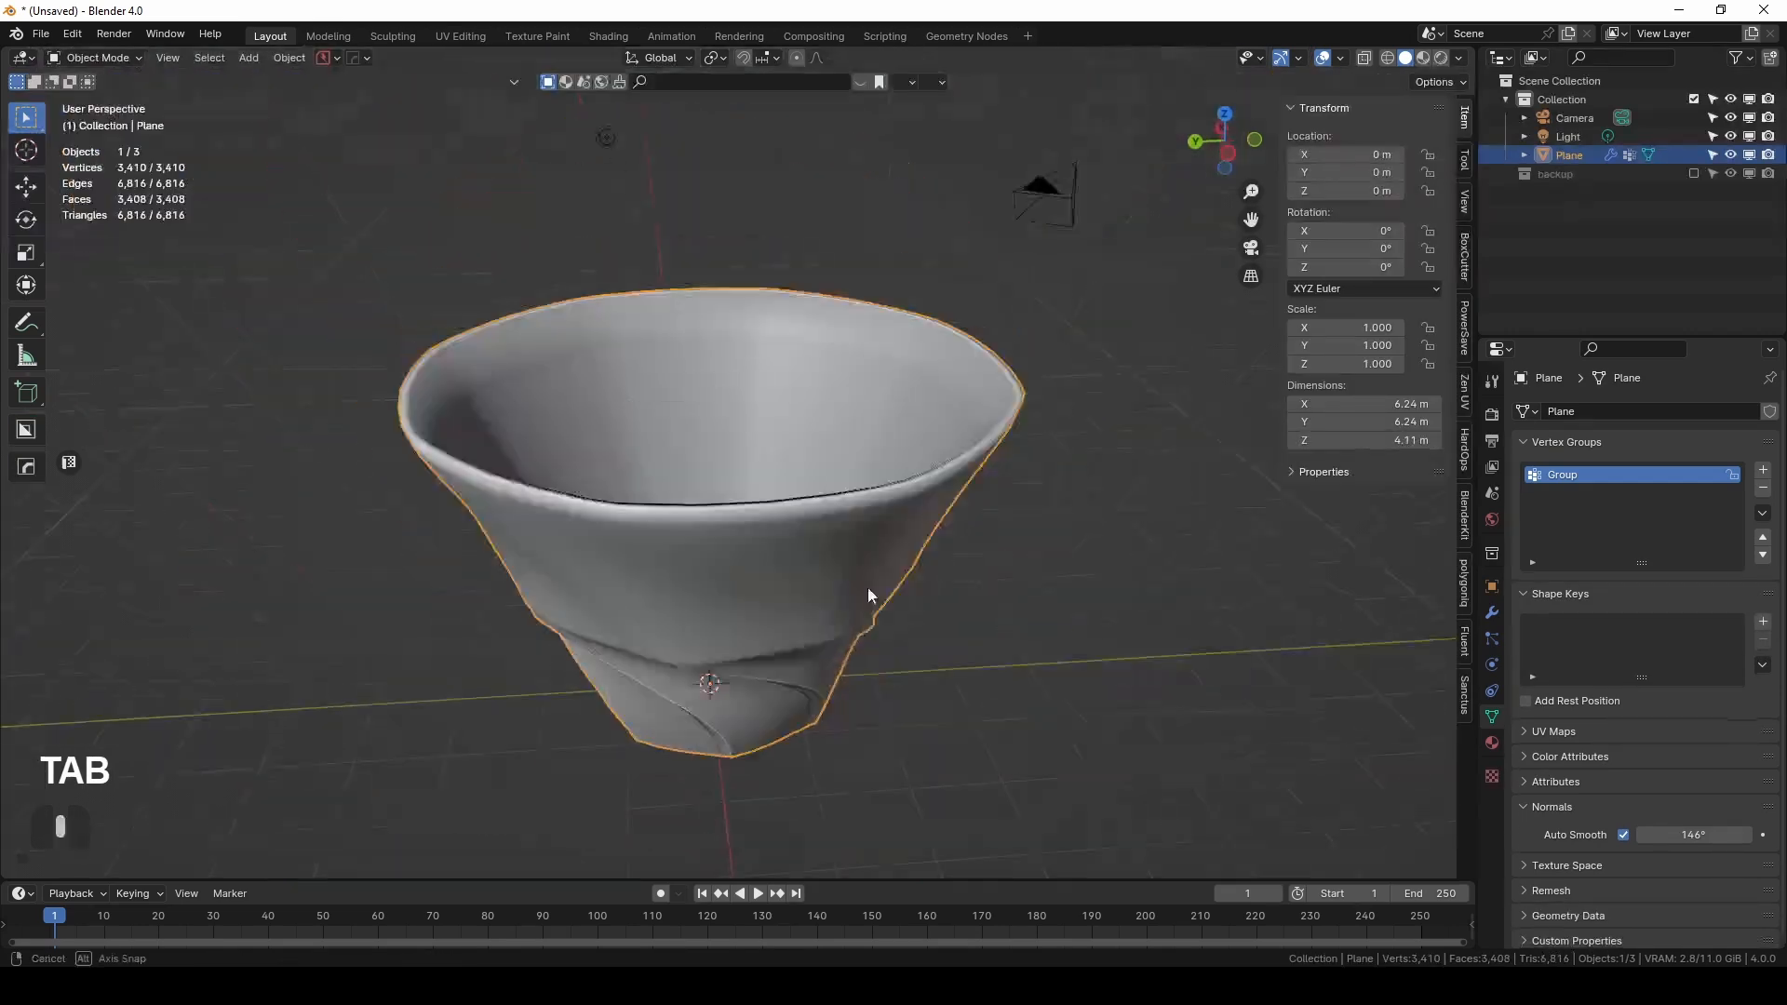
Add one centred loop cut, with factor 0, along the flat top of the rim.
middle_drag(865, 577, 870, 609)
scroll(867, 610, up, 4)
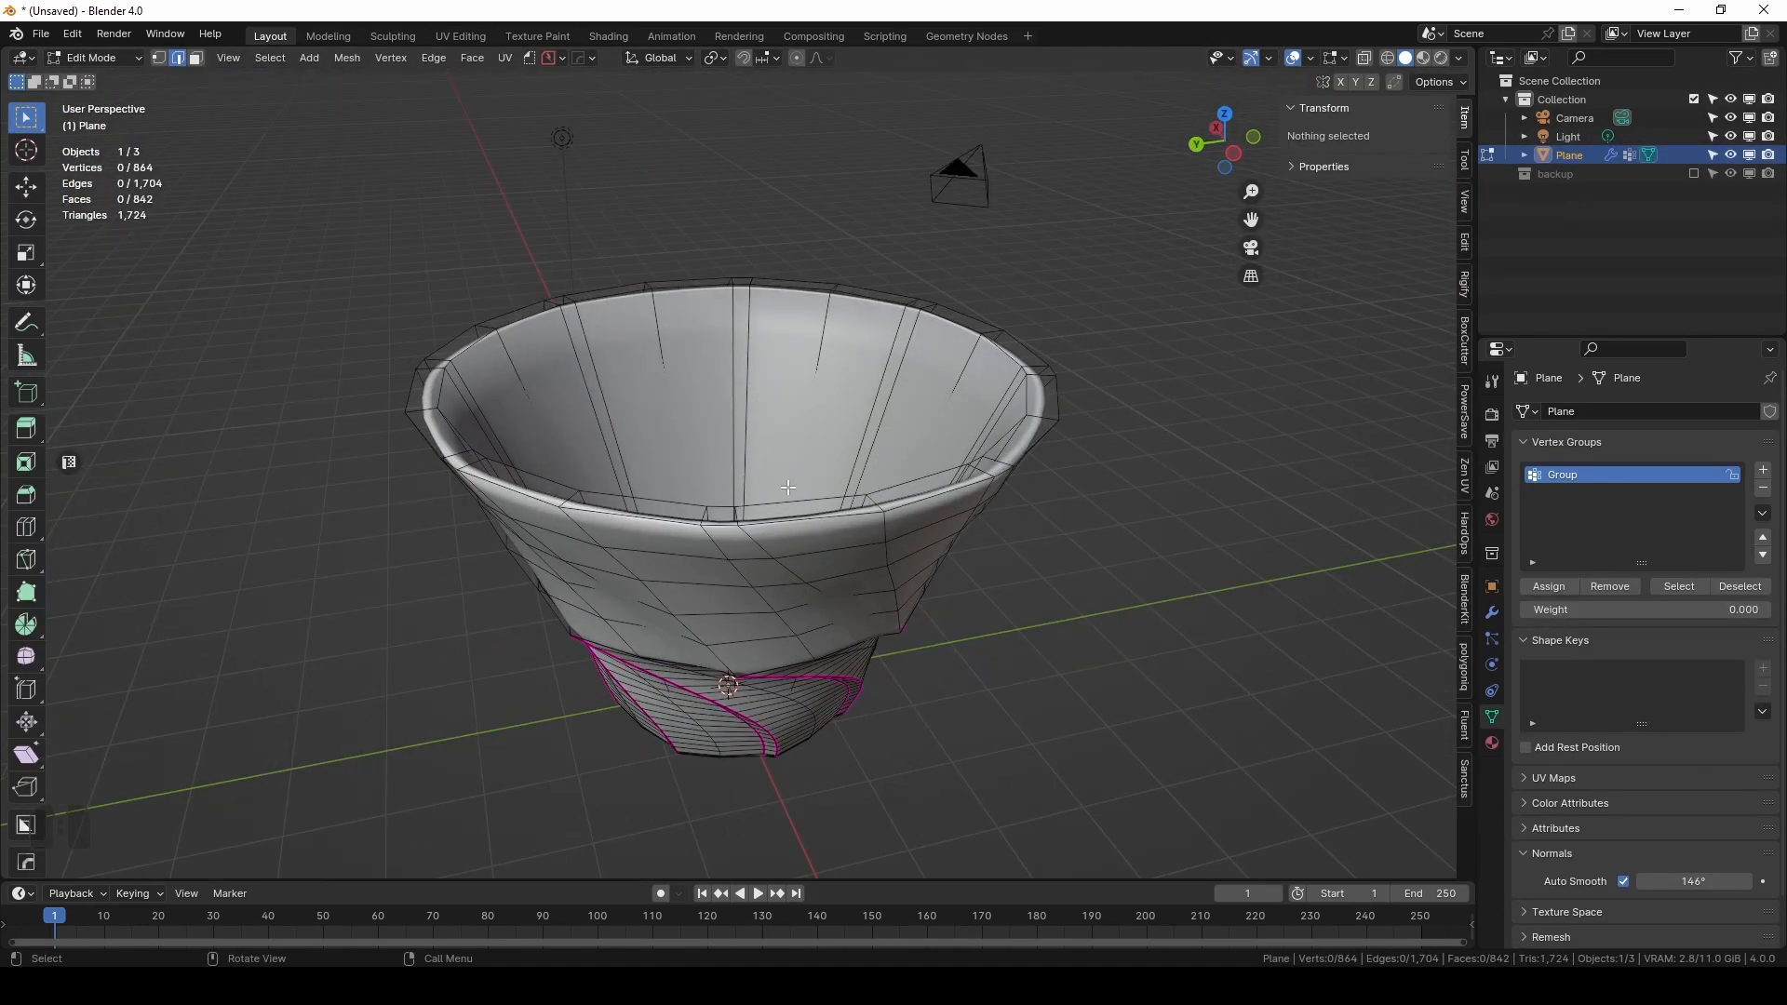
key(ctrl)
key(ctrl+r)
click(969, 492)
middle_drag(1015, 550, 1025, 437)
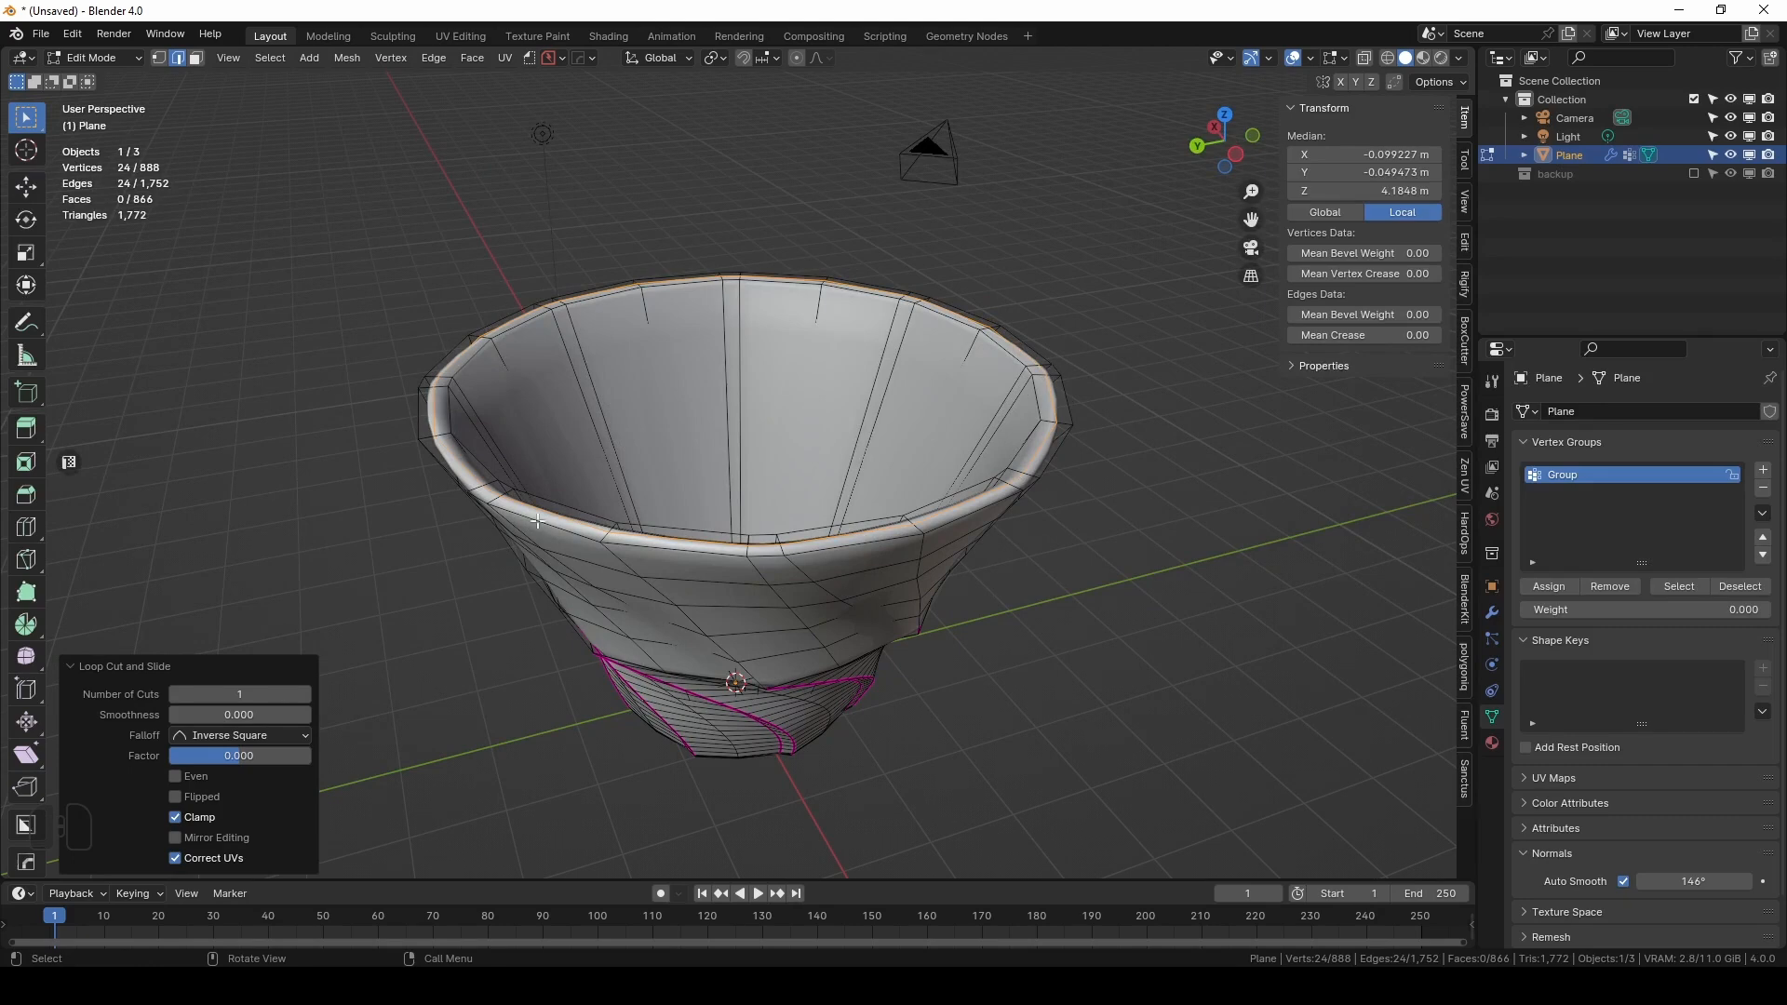
Duplicate the rim's centre edge loop about 0.57 m upward along Z and separate it into its own object.
middle_drag(950, 579, 921, 537)
key(shift)
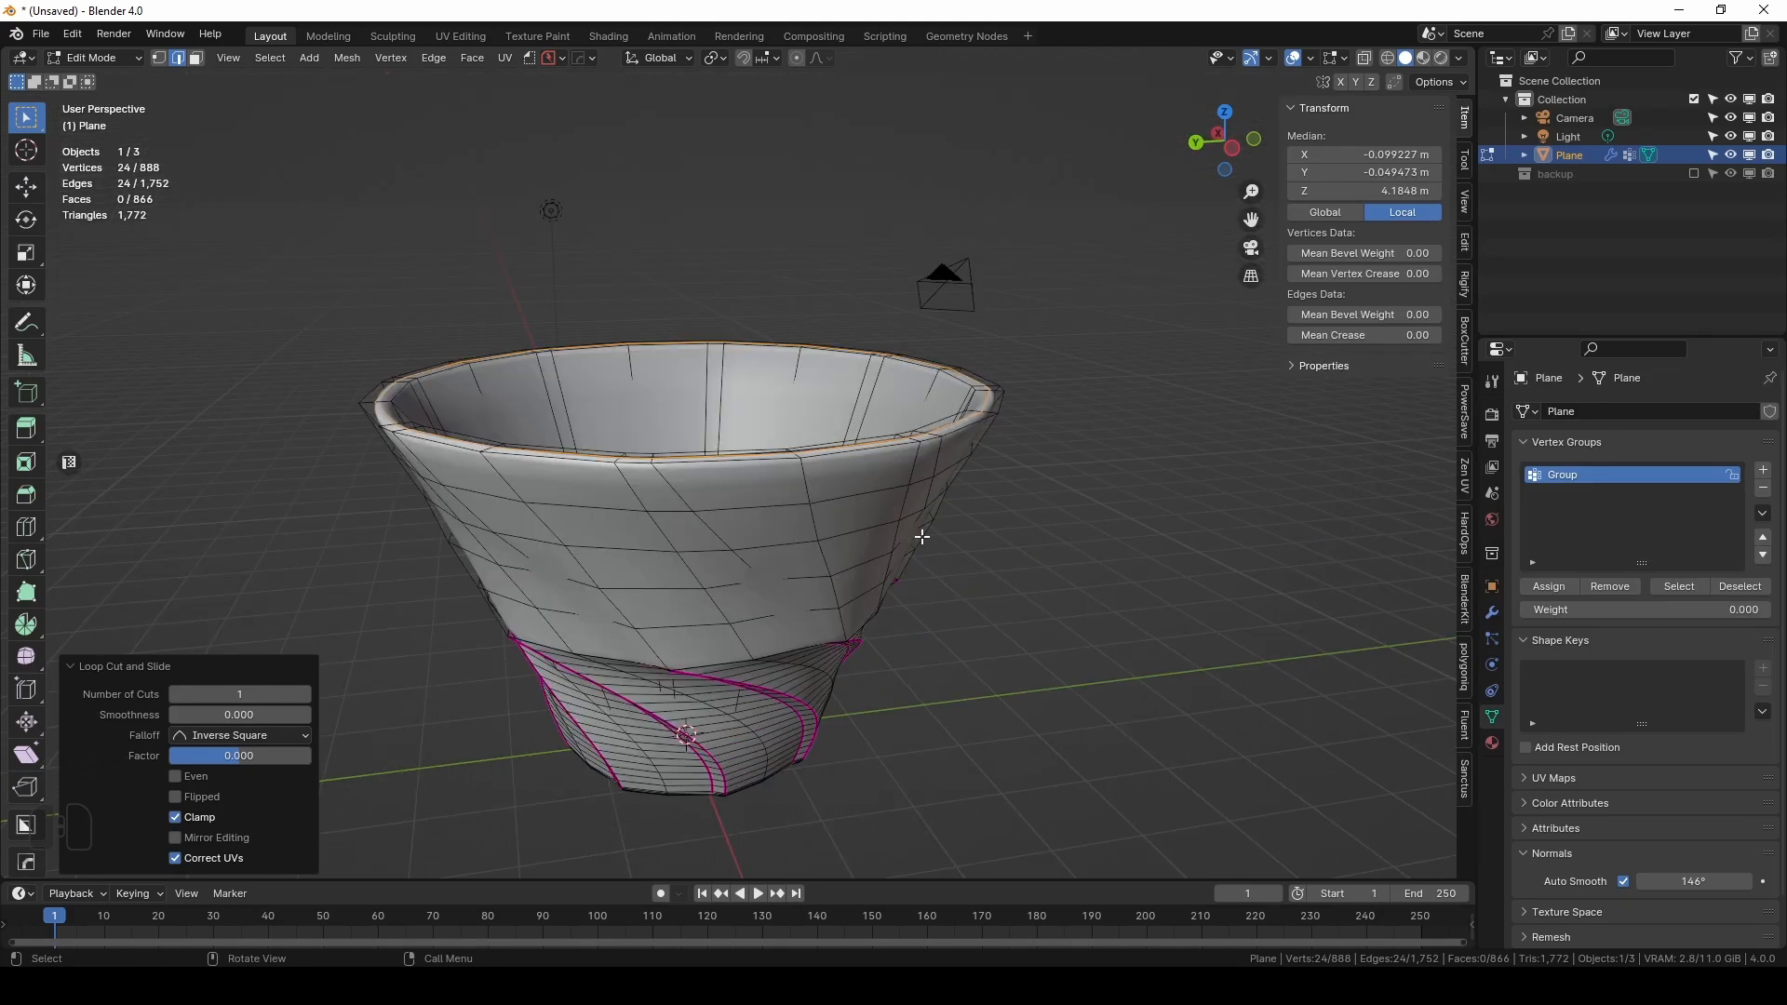
key(shift+d)
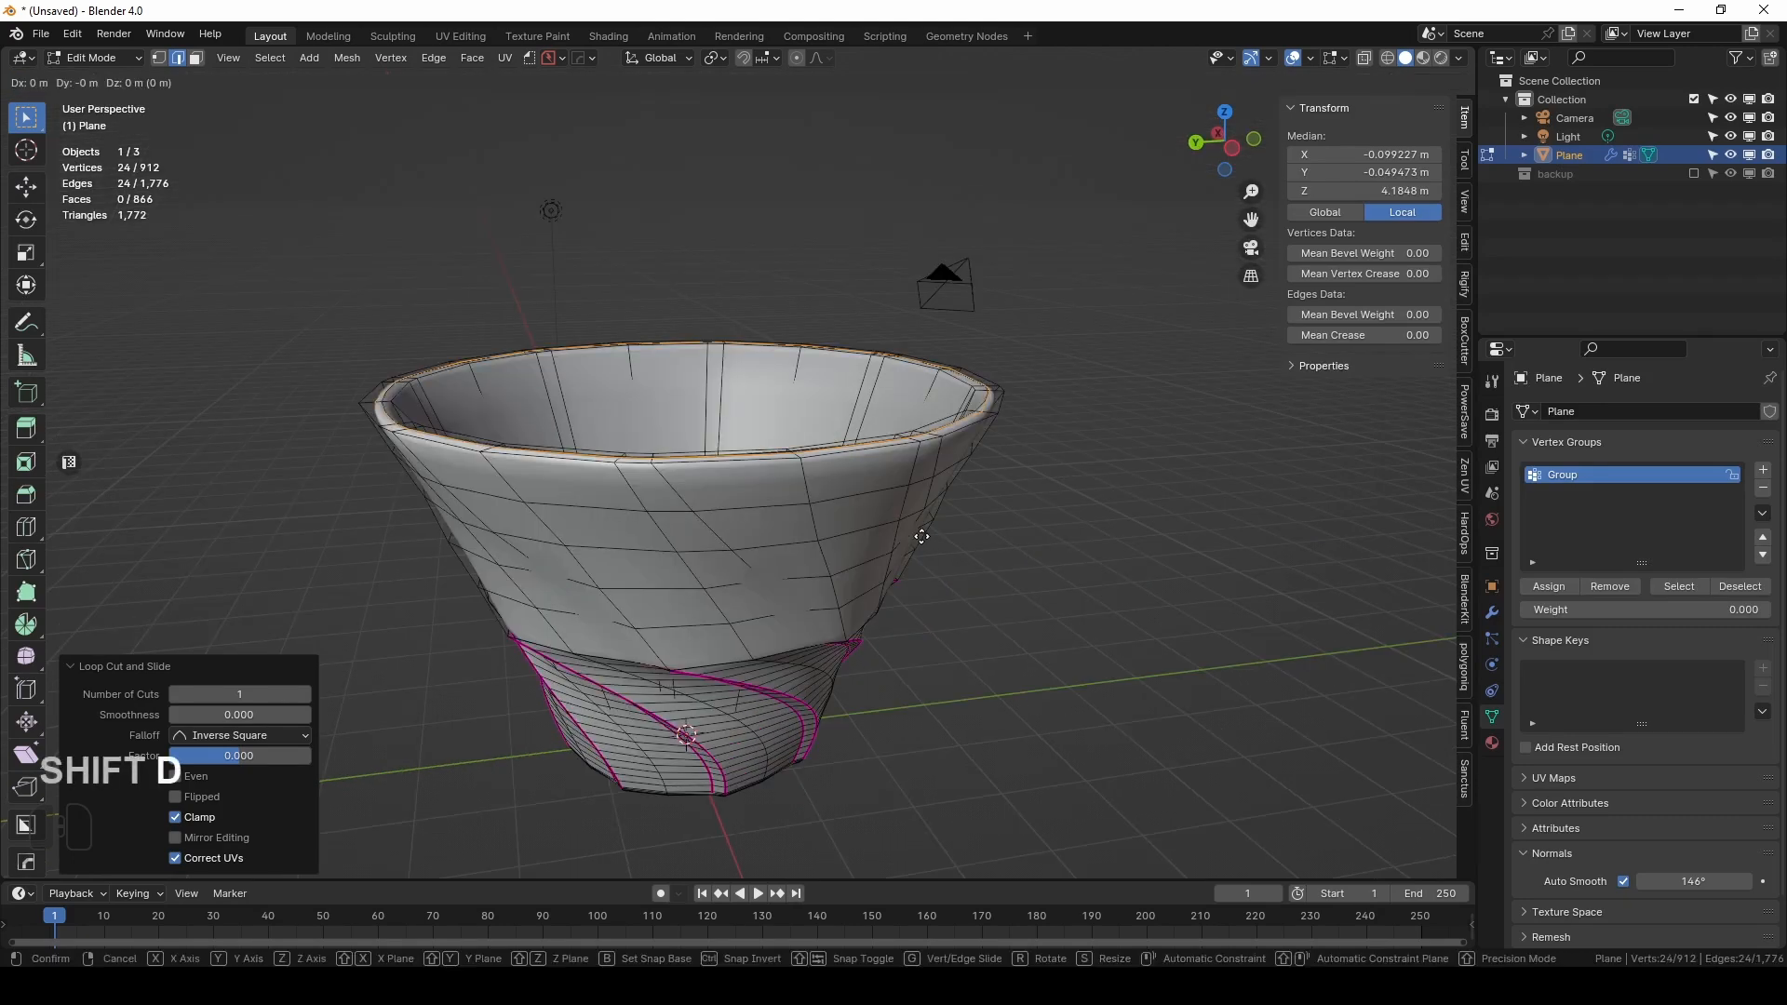
key(z)
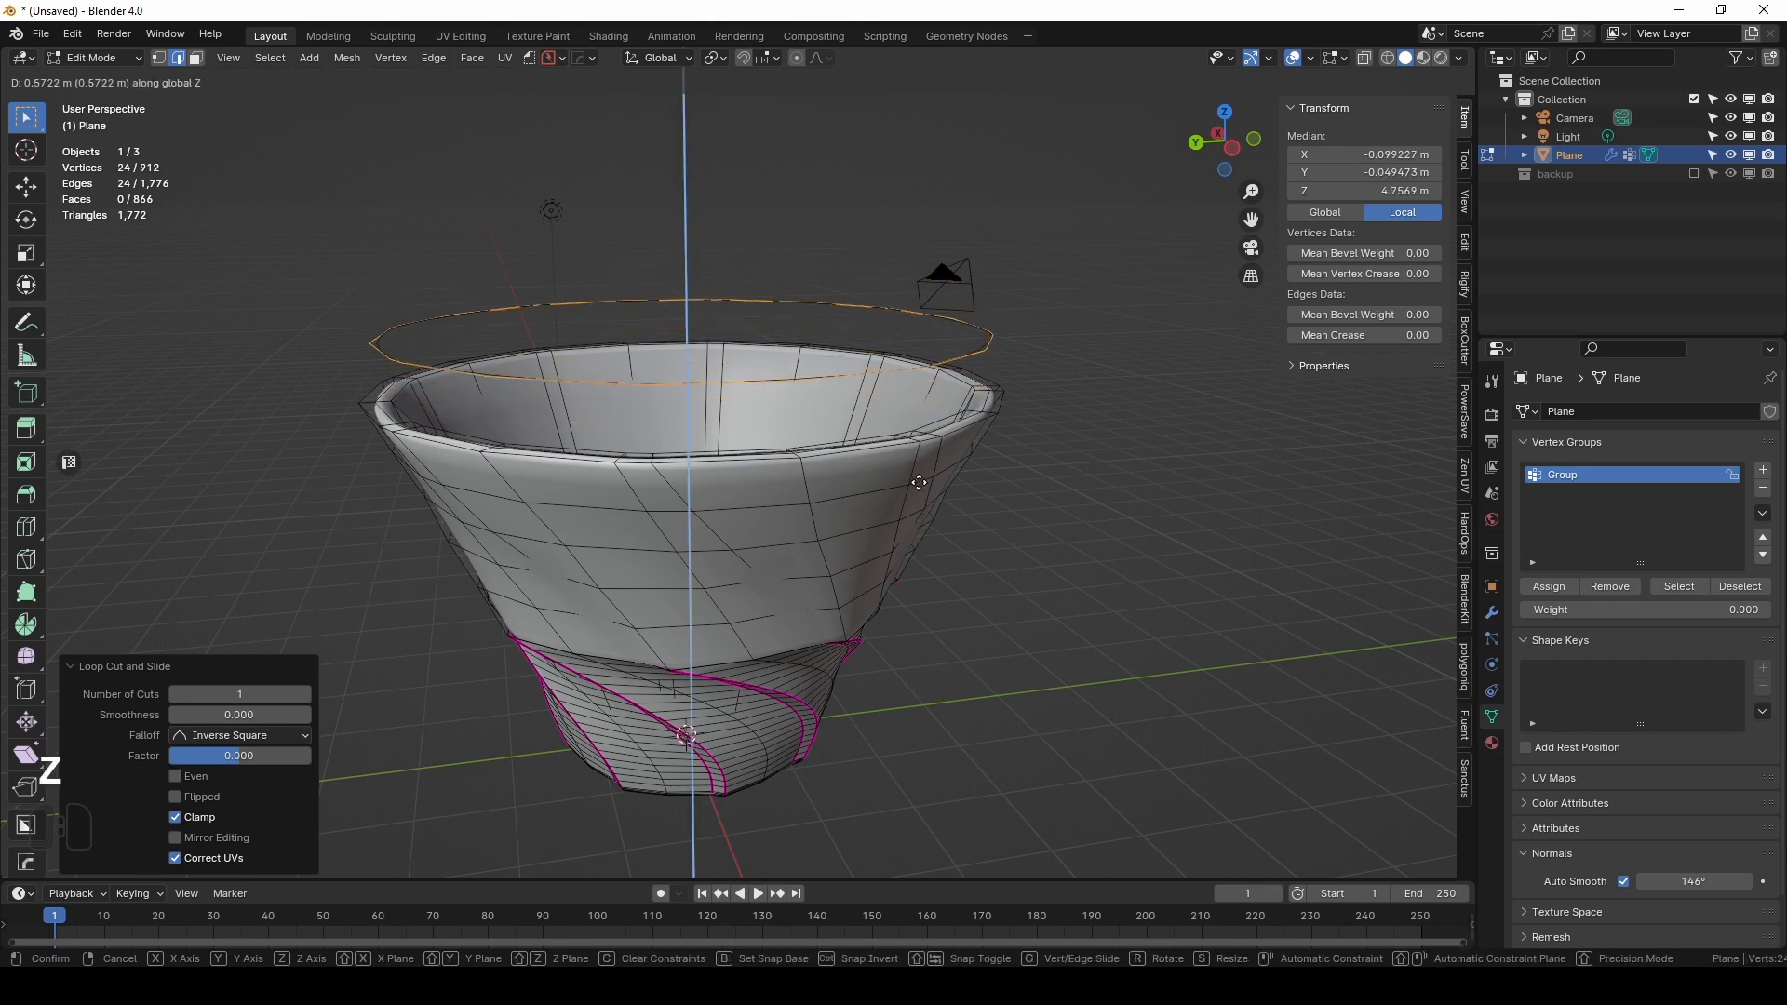
click(957, 424)
key(p)
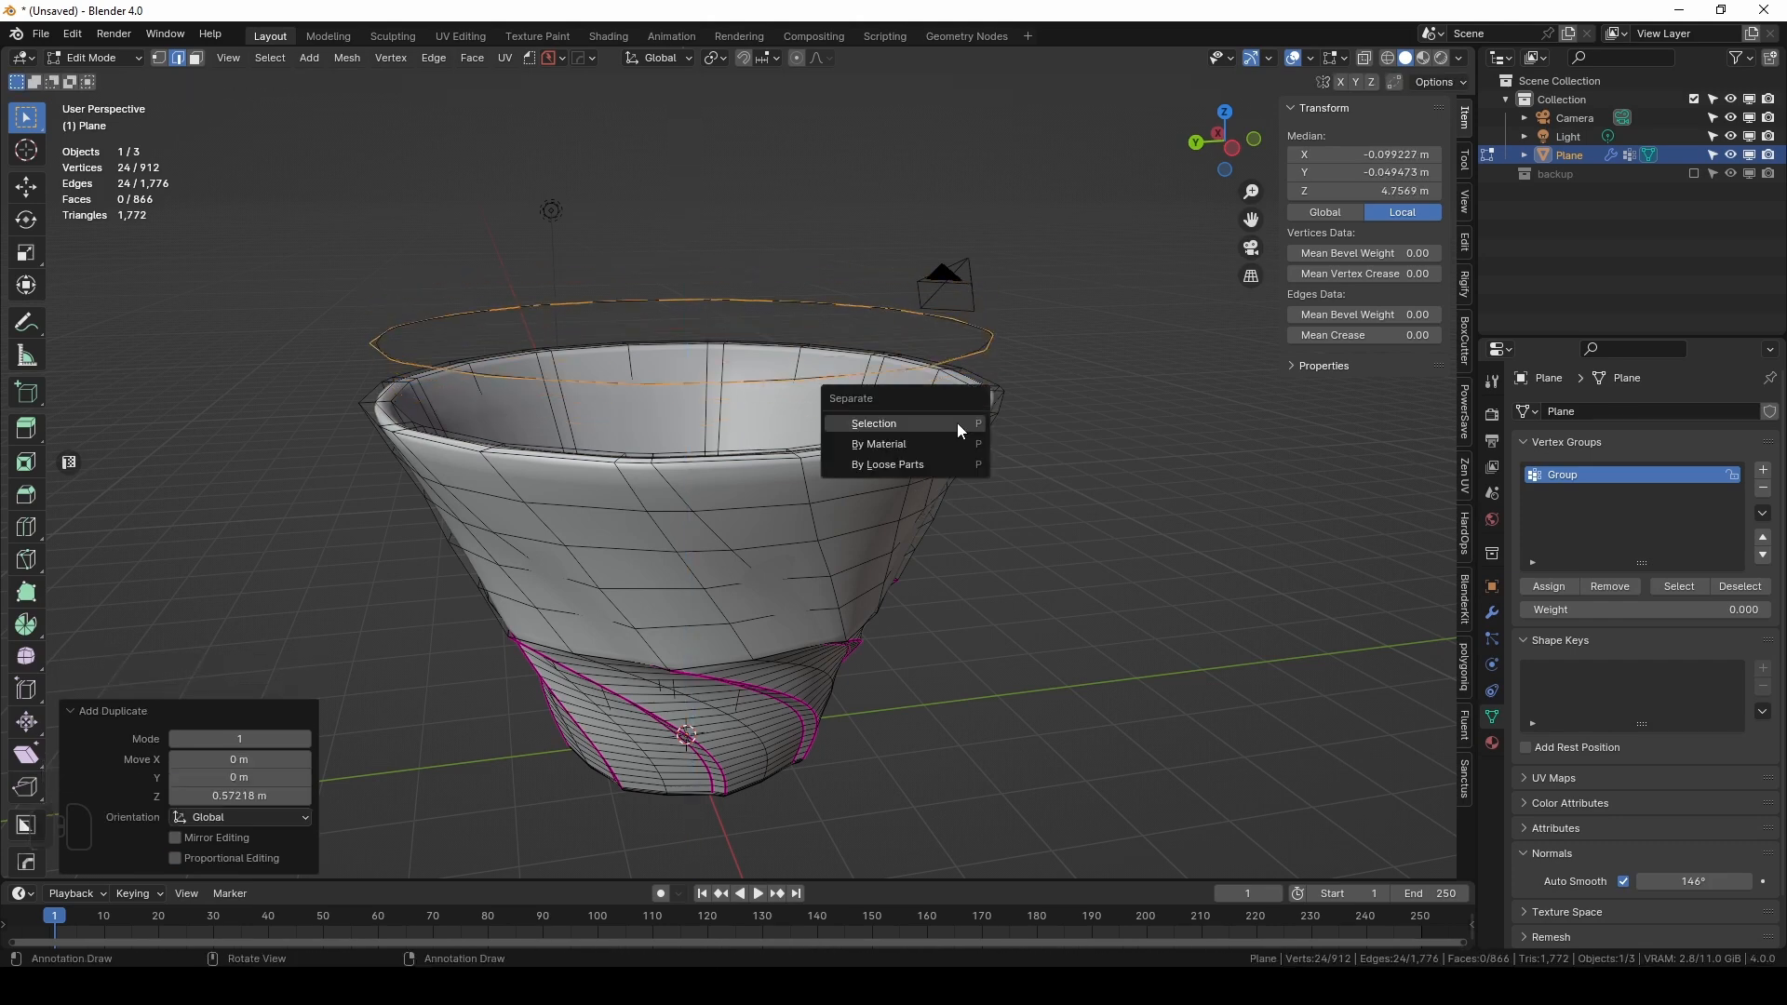
click(874, 424)
key(Tab)
Remove the Subdivision modifier from the separated ring above the vessel.
click(690, 581)
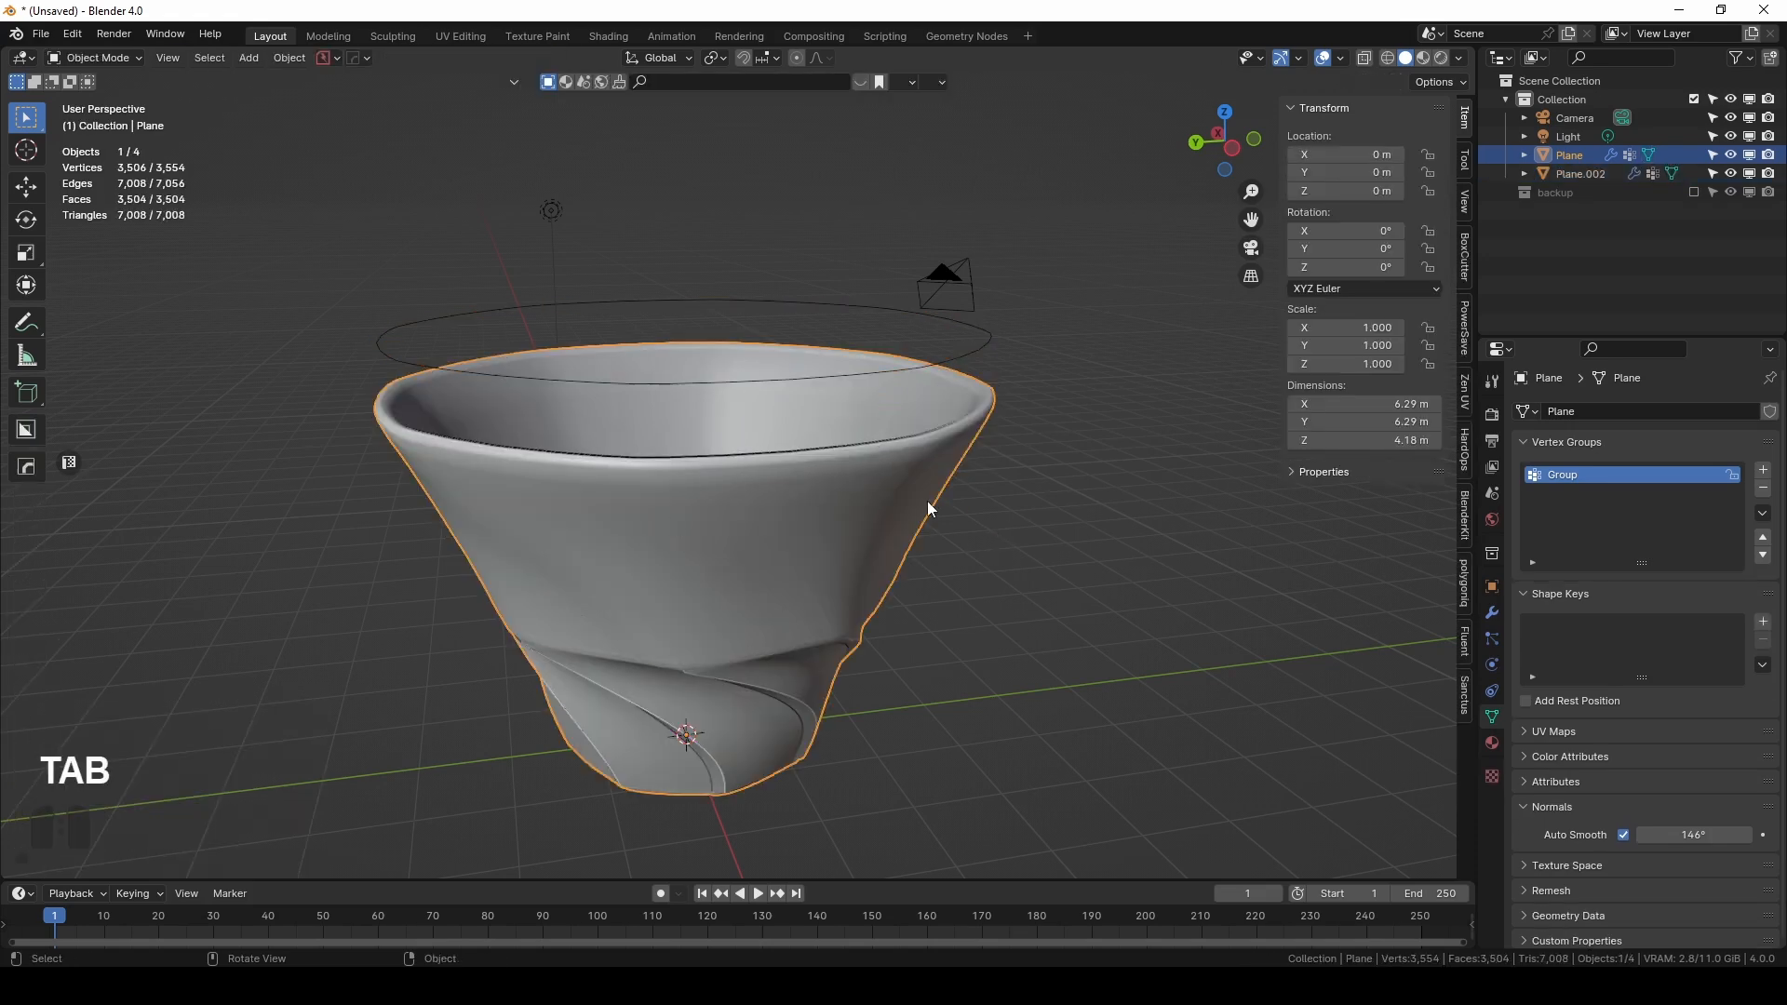
click(890, 374)
middle_drag(890, 374, 851, 354)
click(1492, 614)
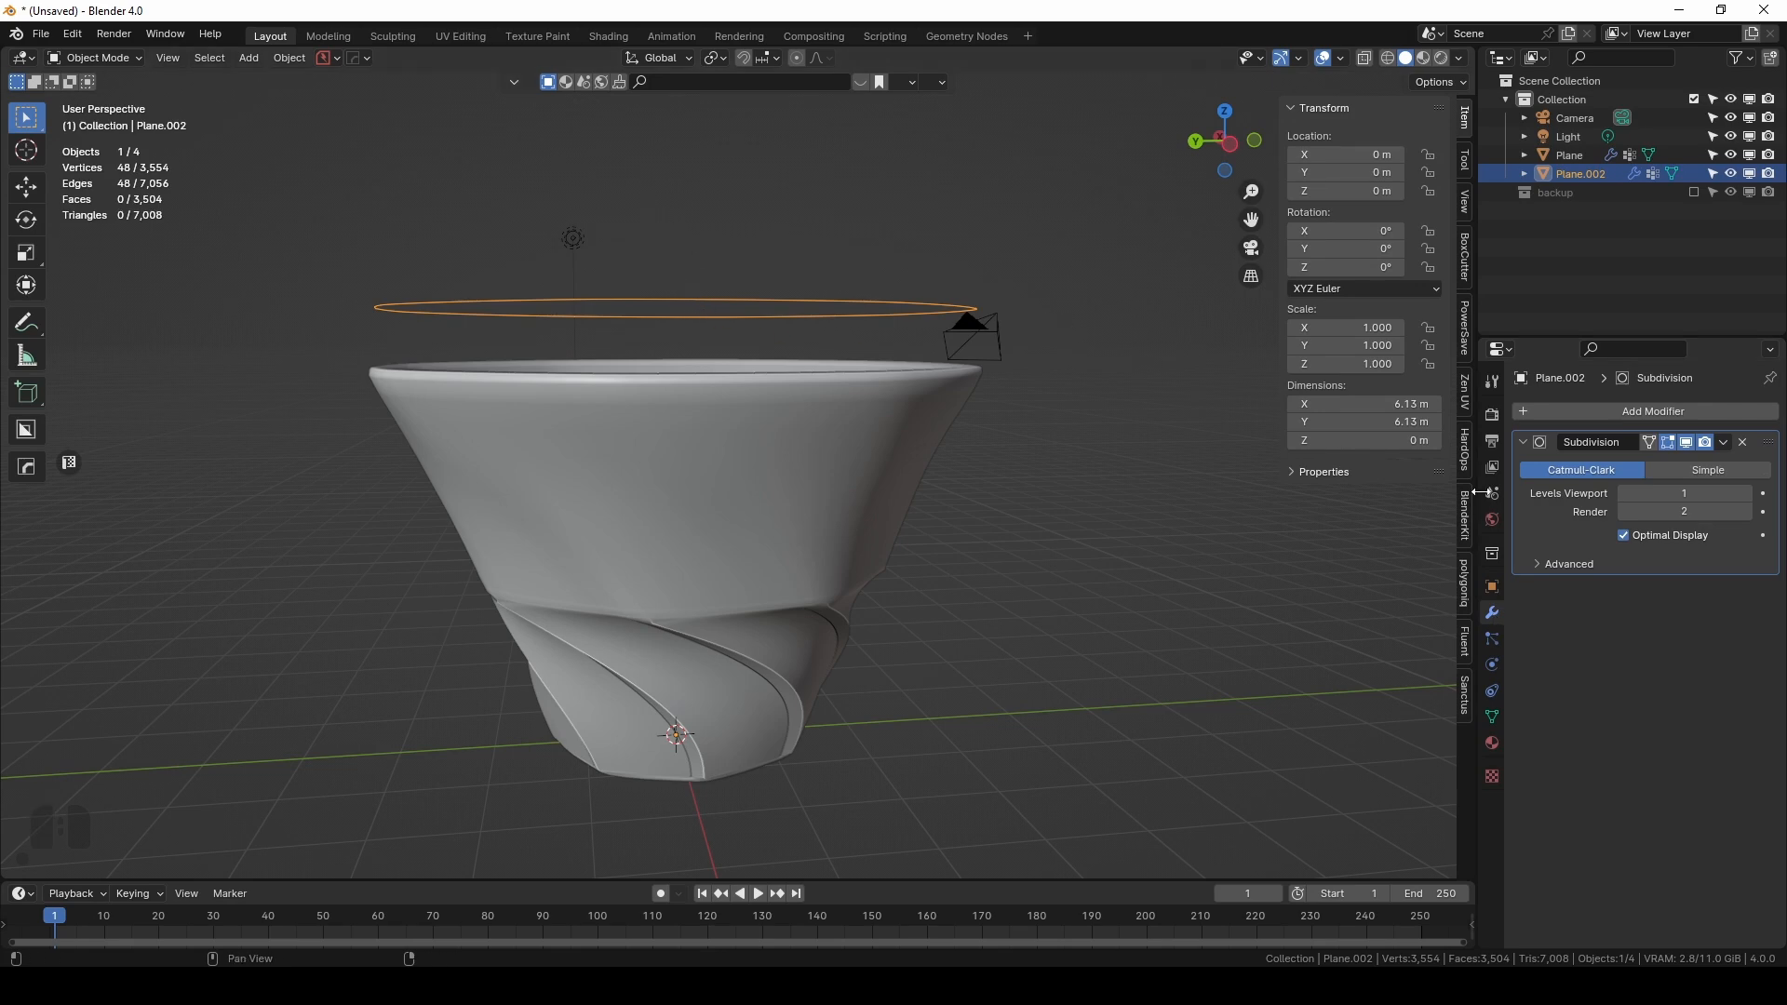
click(1742, 444)
Set the vessel's Subdivision viewport level to 0 and compare its outline with the ring.
click(650, 398)
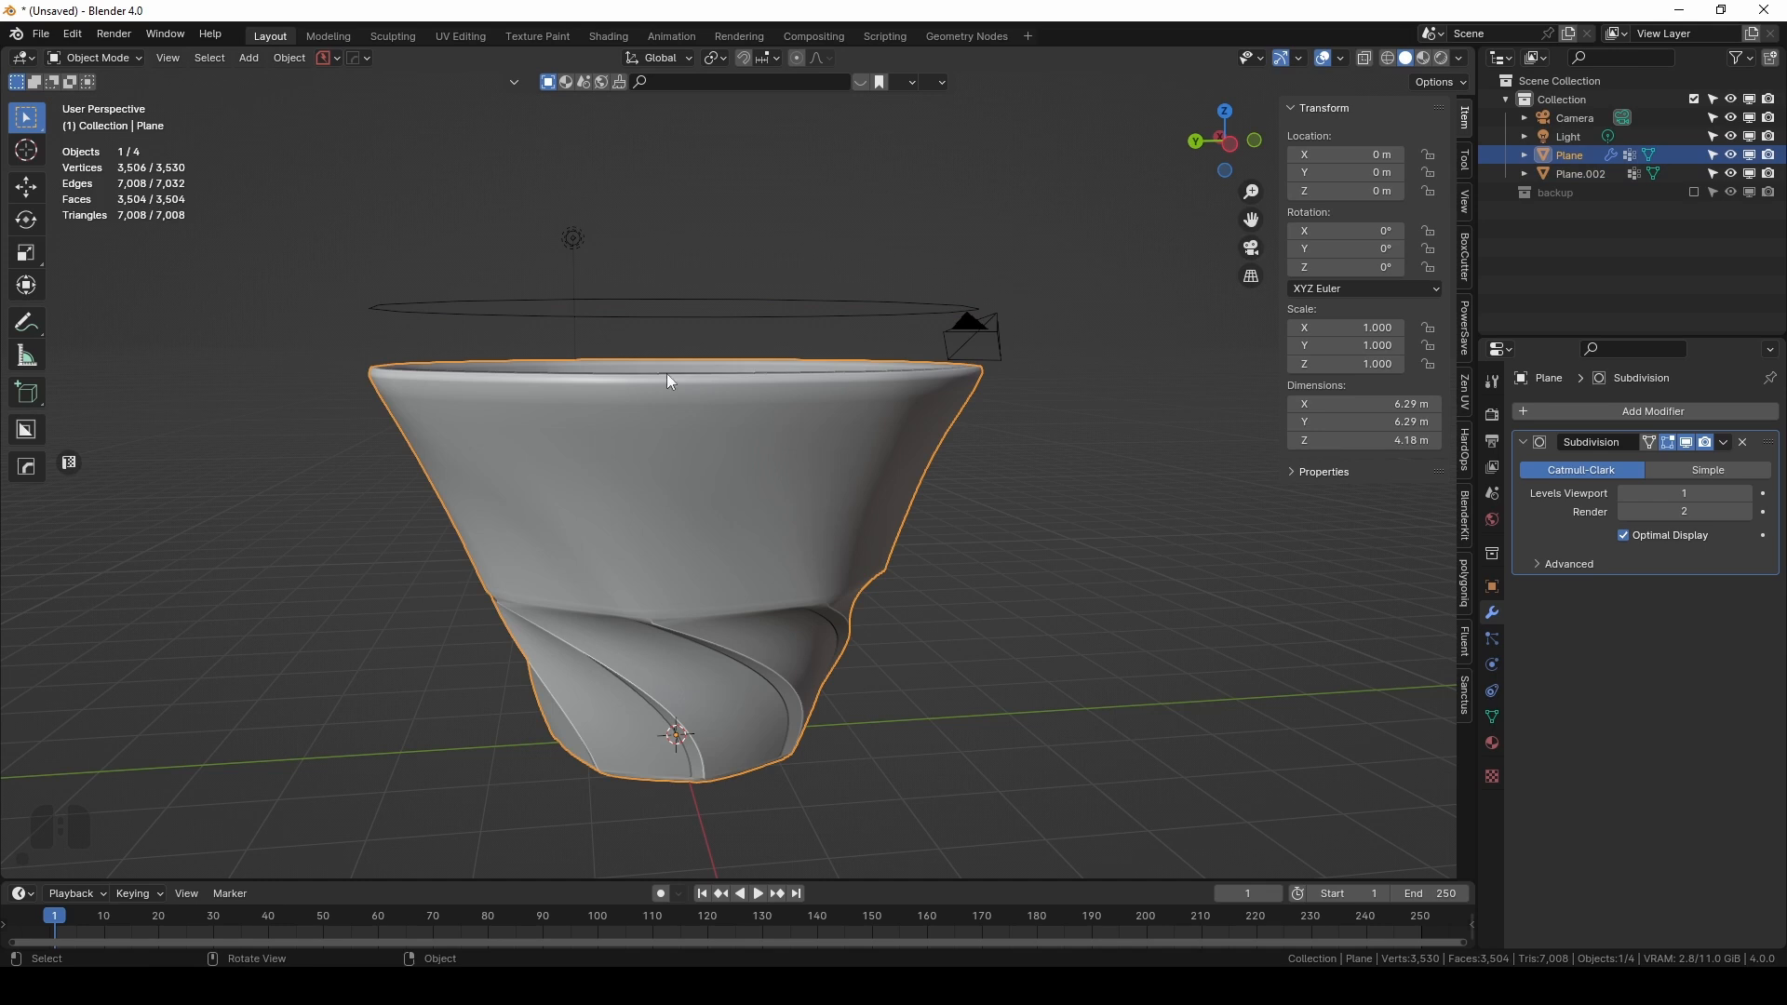
click(1625, 493)
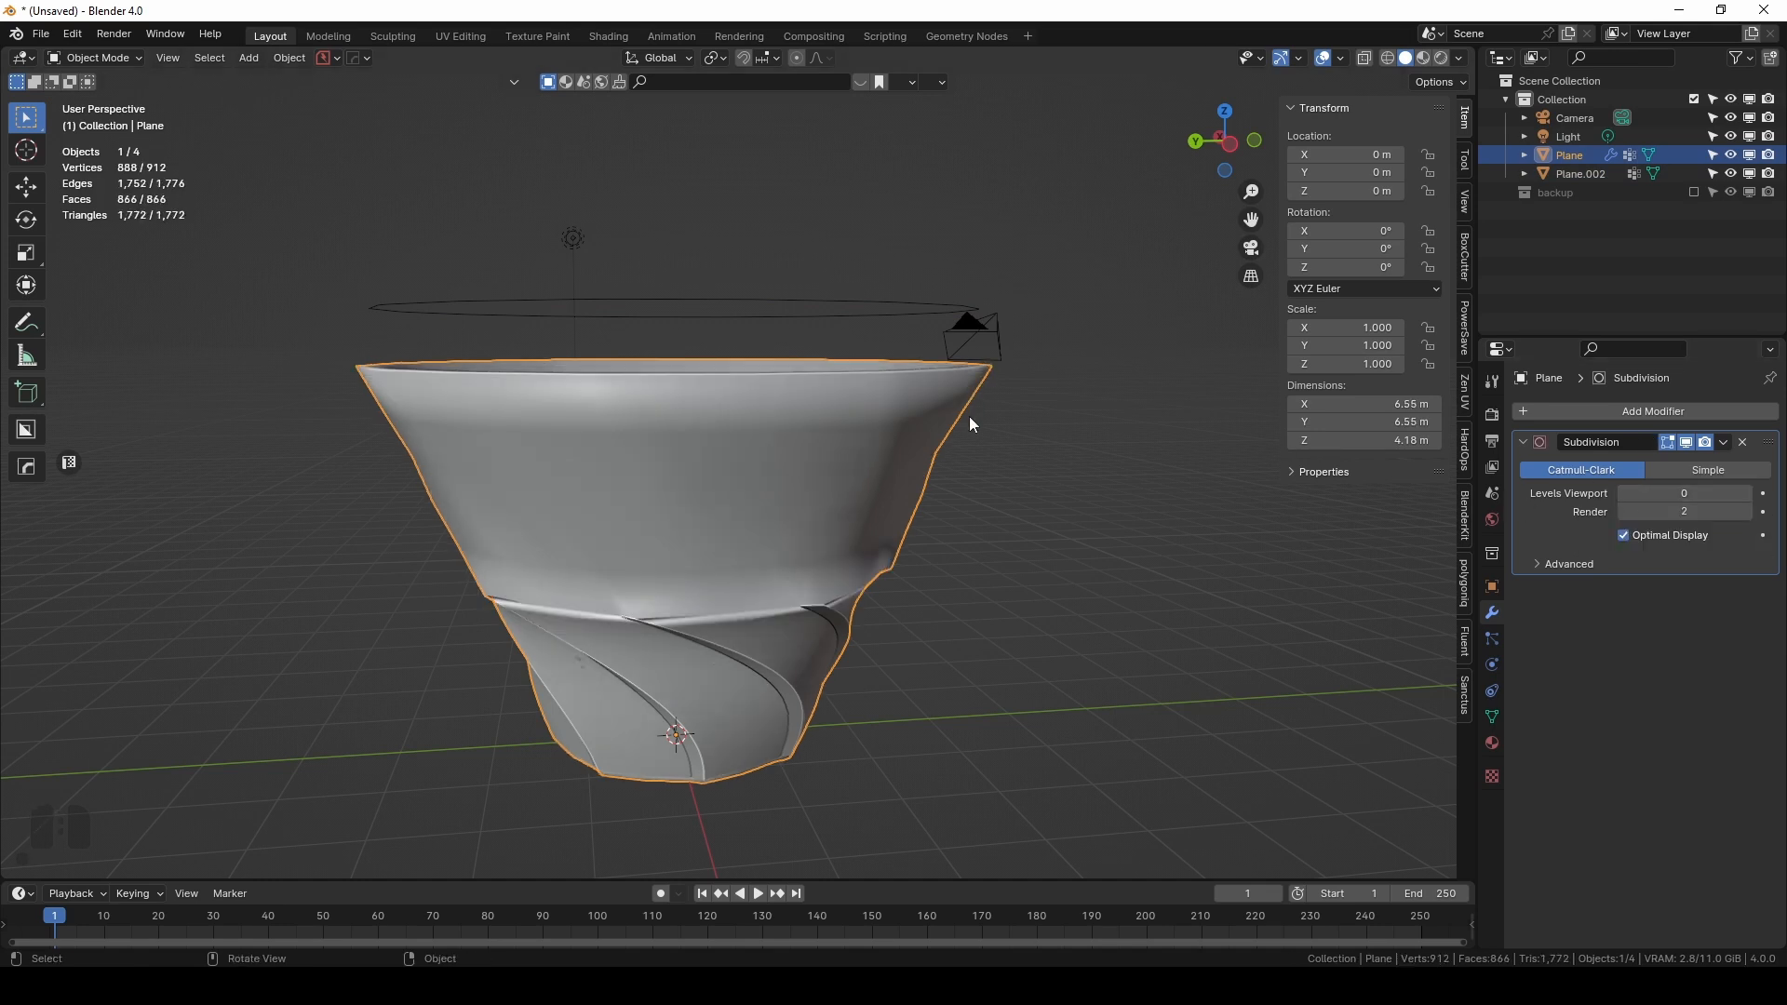
middle_drag(969, 416, 867, 492)
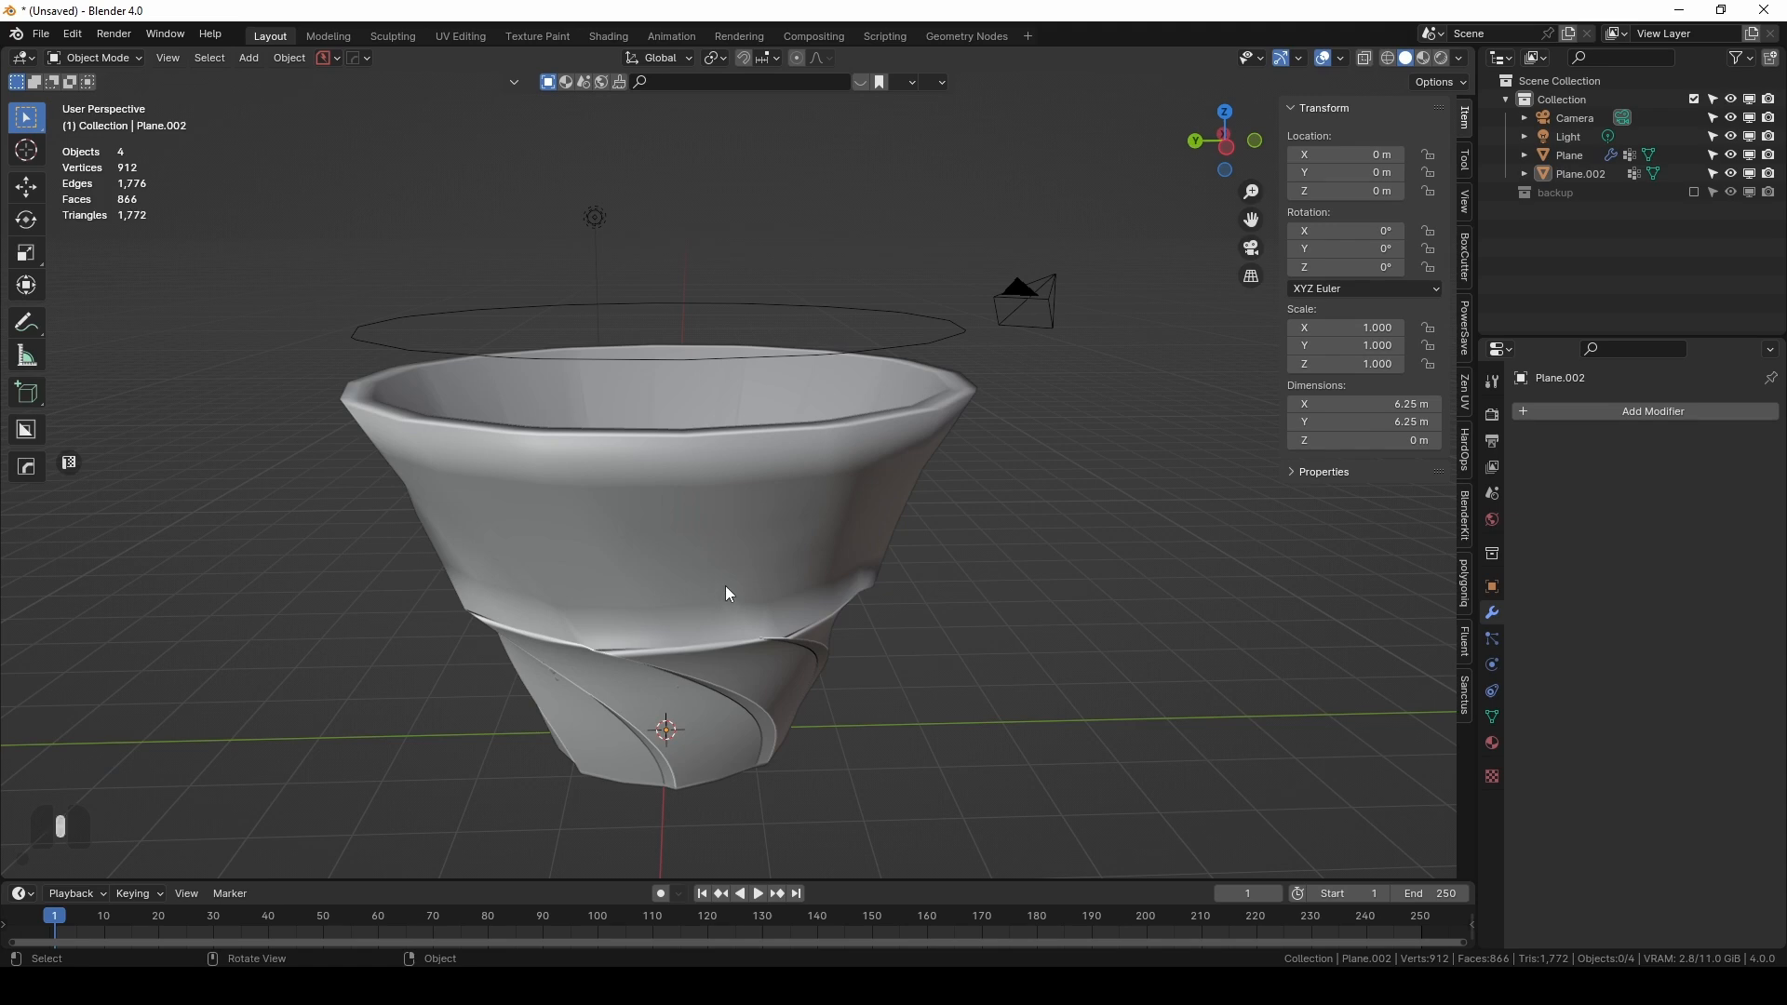
middle_drag(724, 586, 759, 570)
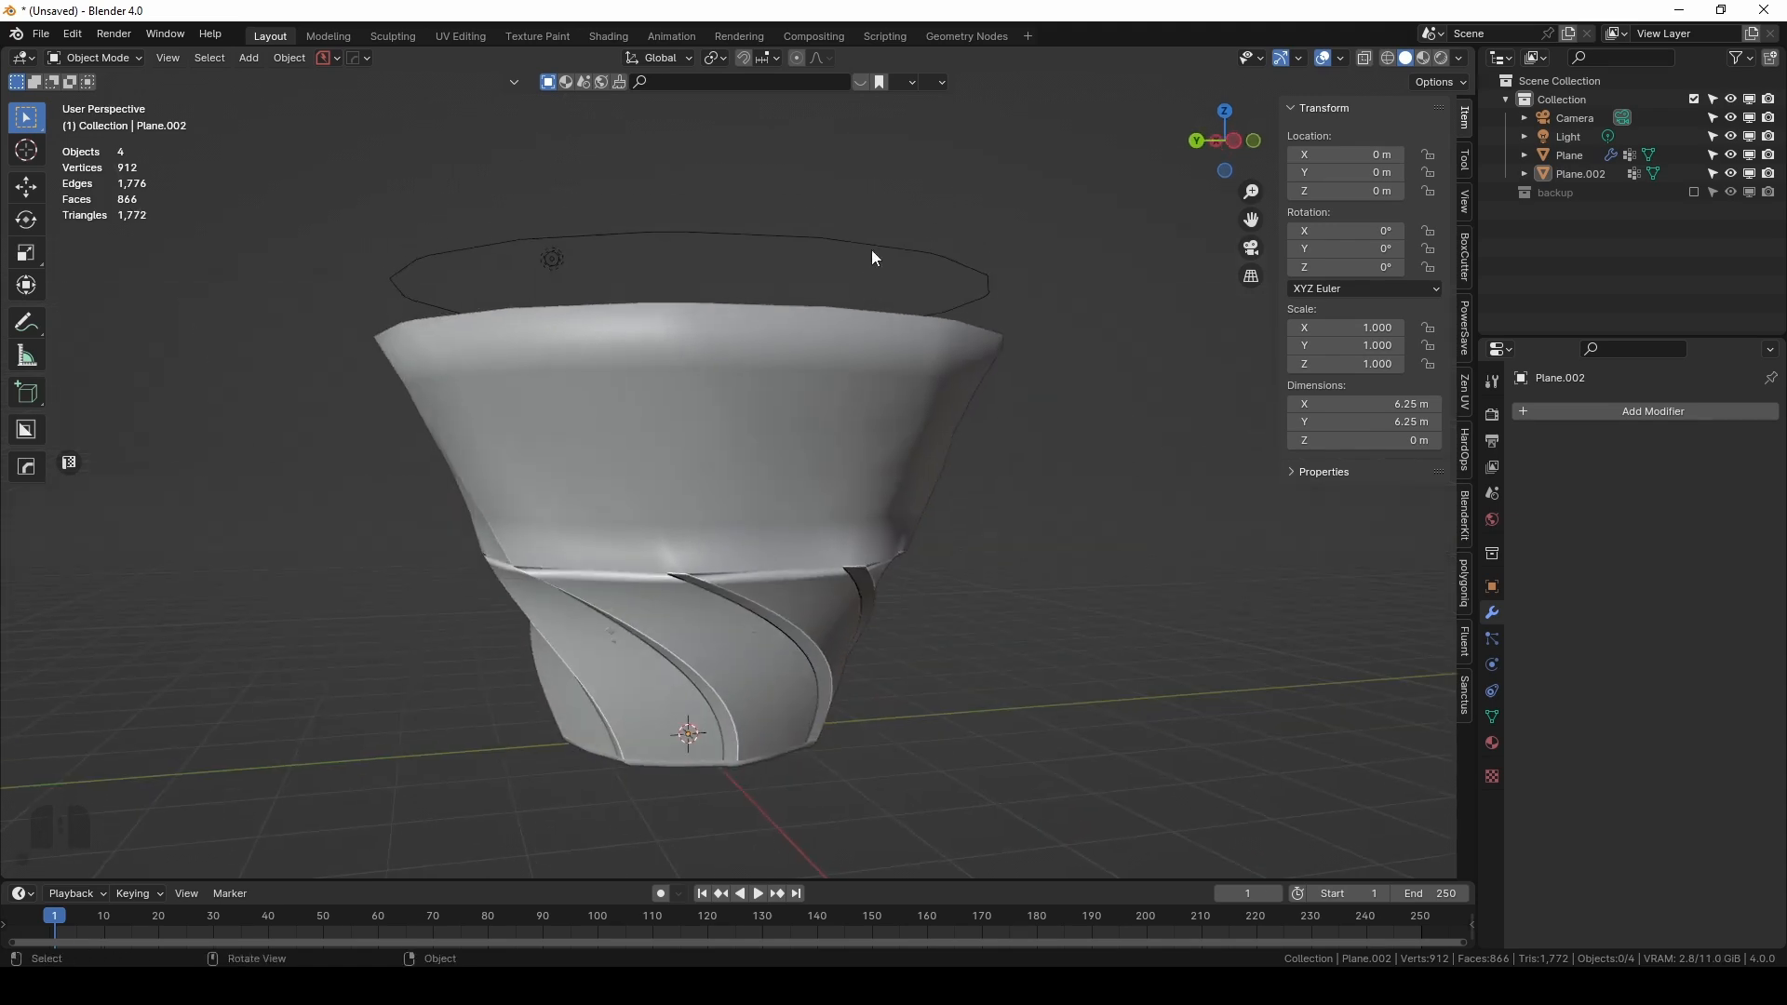
Convert the separated ring above the vessel to a curve.
click(890, 255)
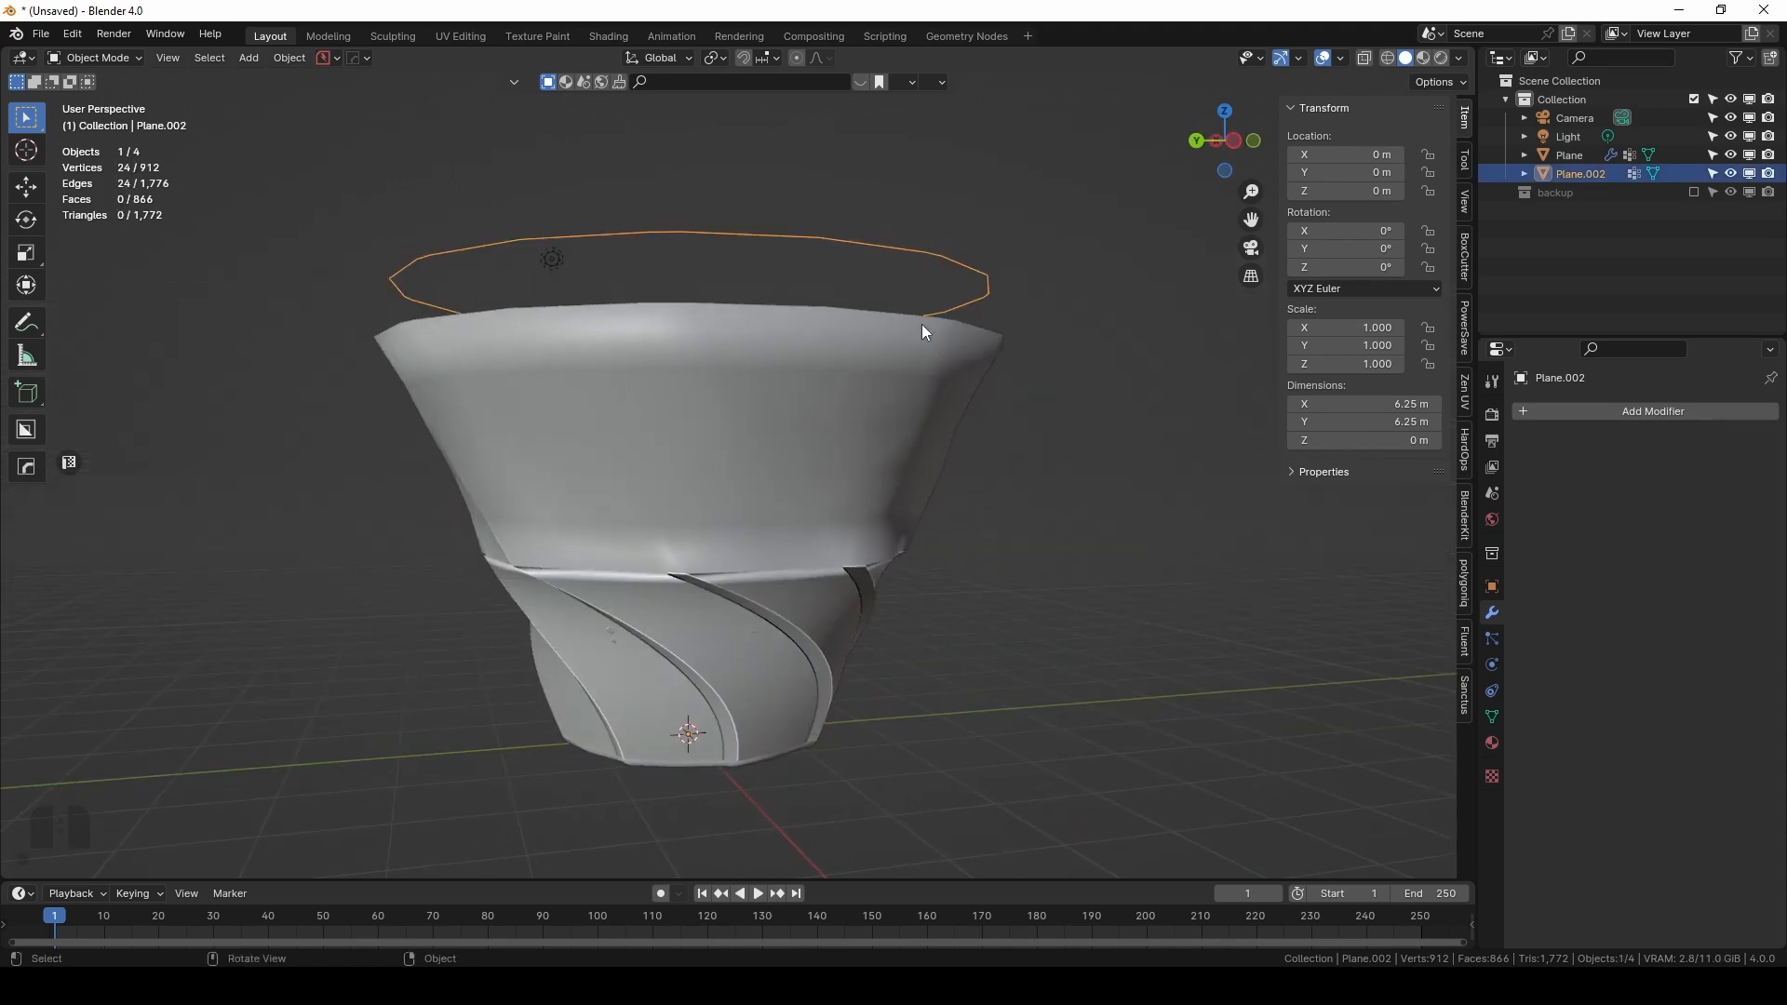
key(ctrl+z)
right_click(739, 210)
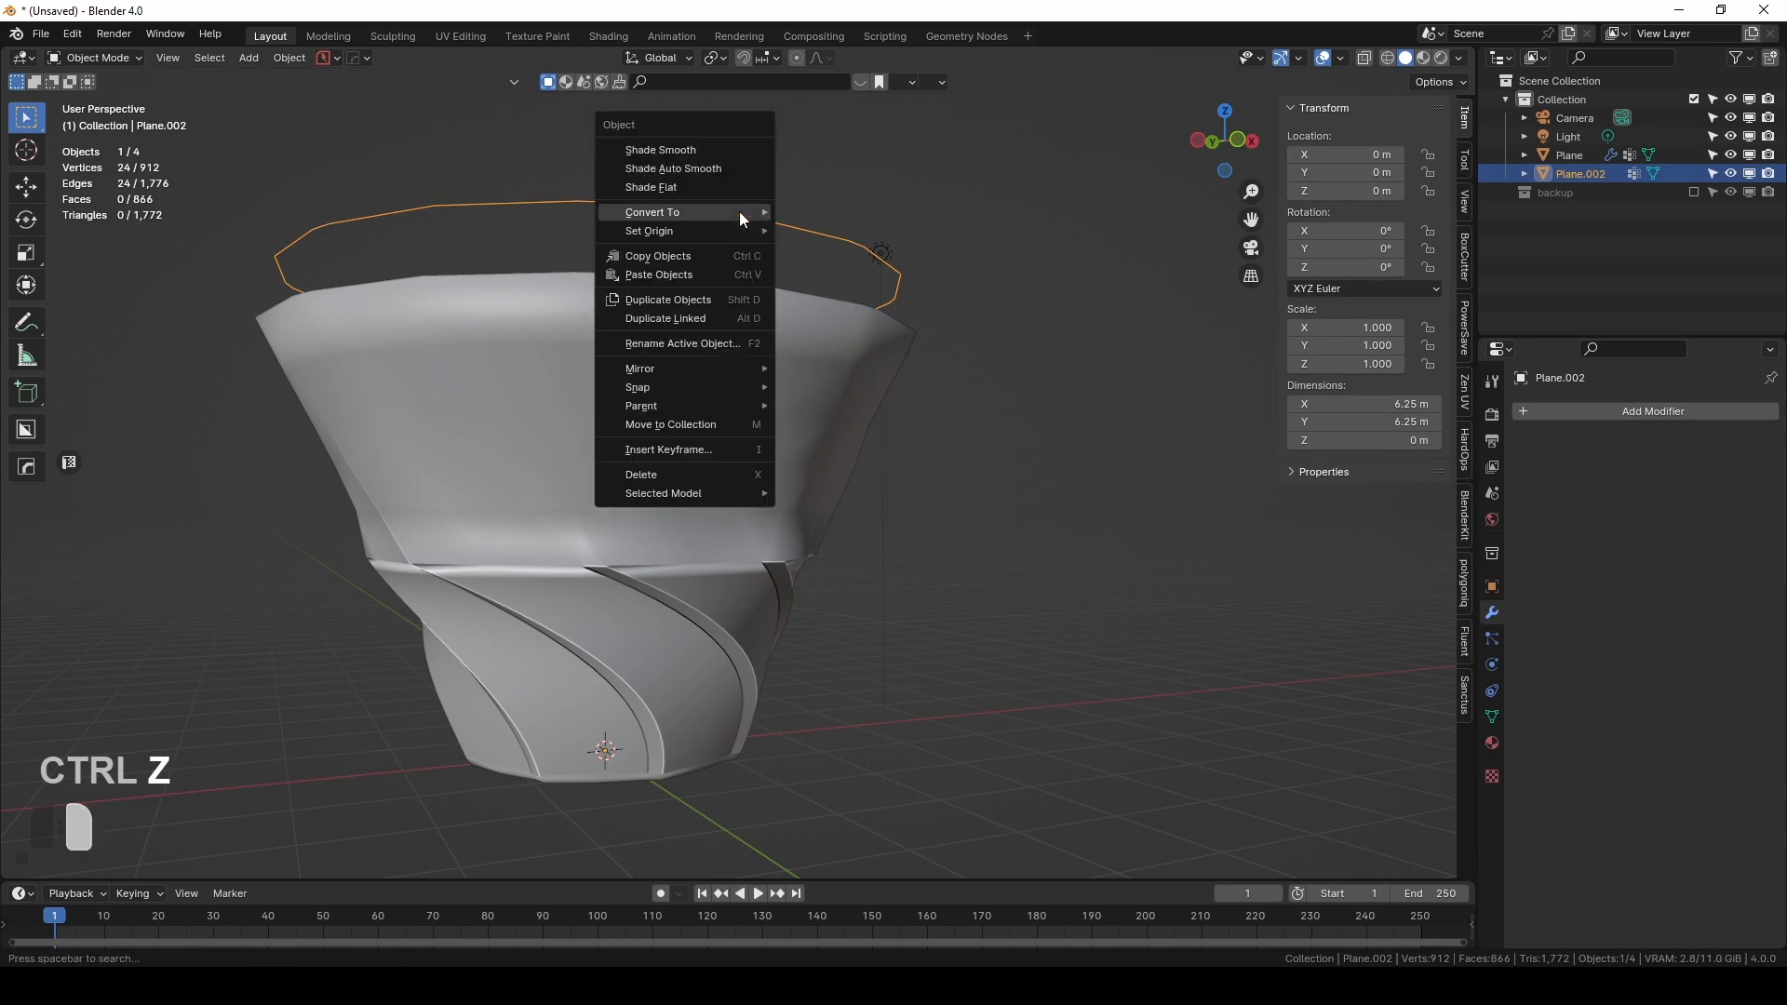
mouse_move(739, 211)
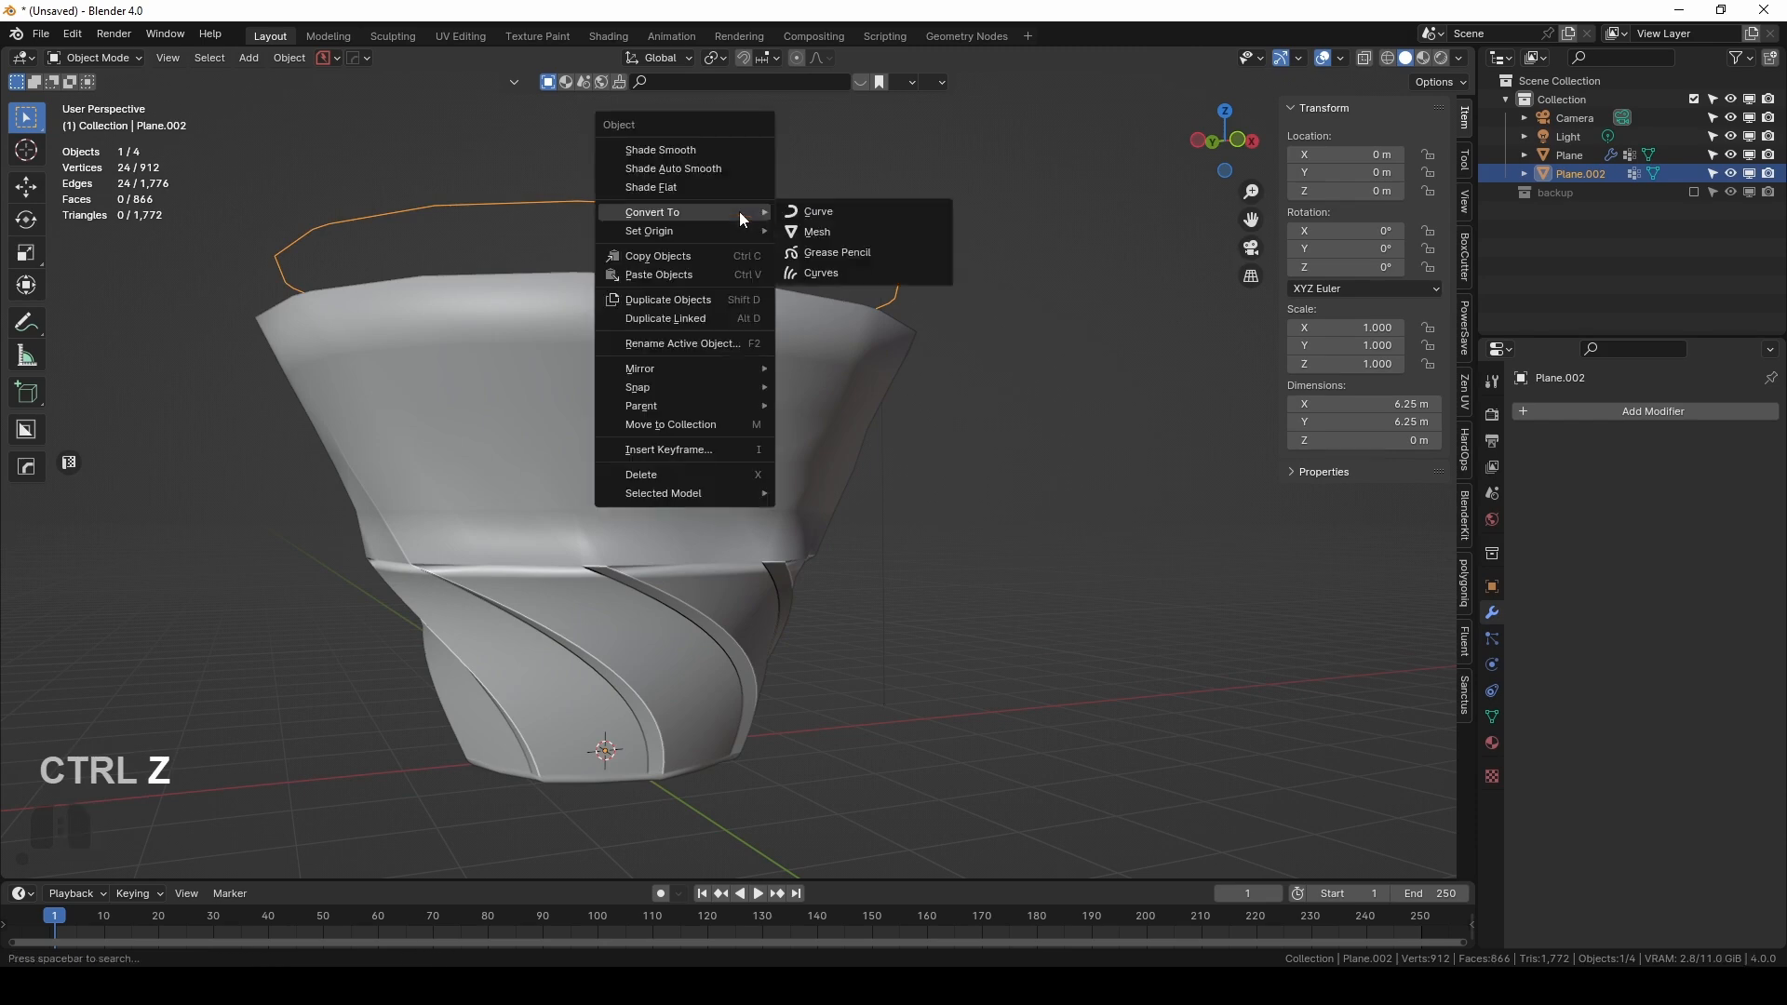
click(823, 214)
Give the ring curve a round bevel with a depth of 0.115 m and shade it smooth.
click(1491, 691)
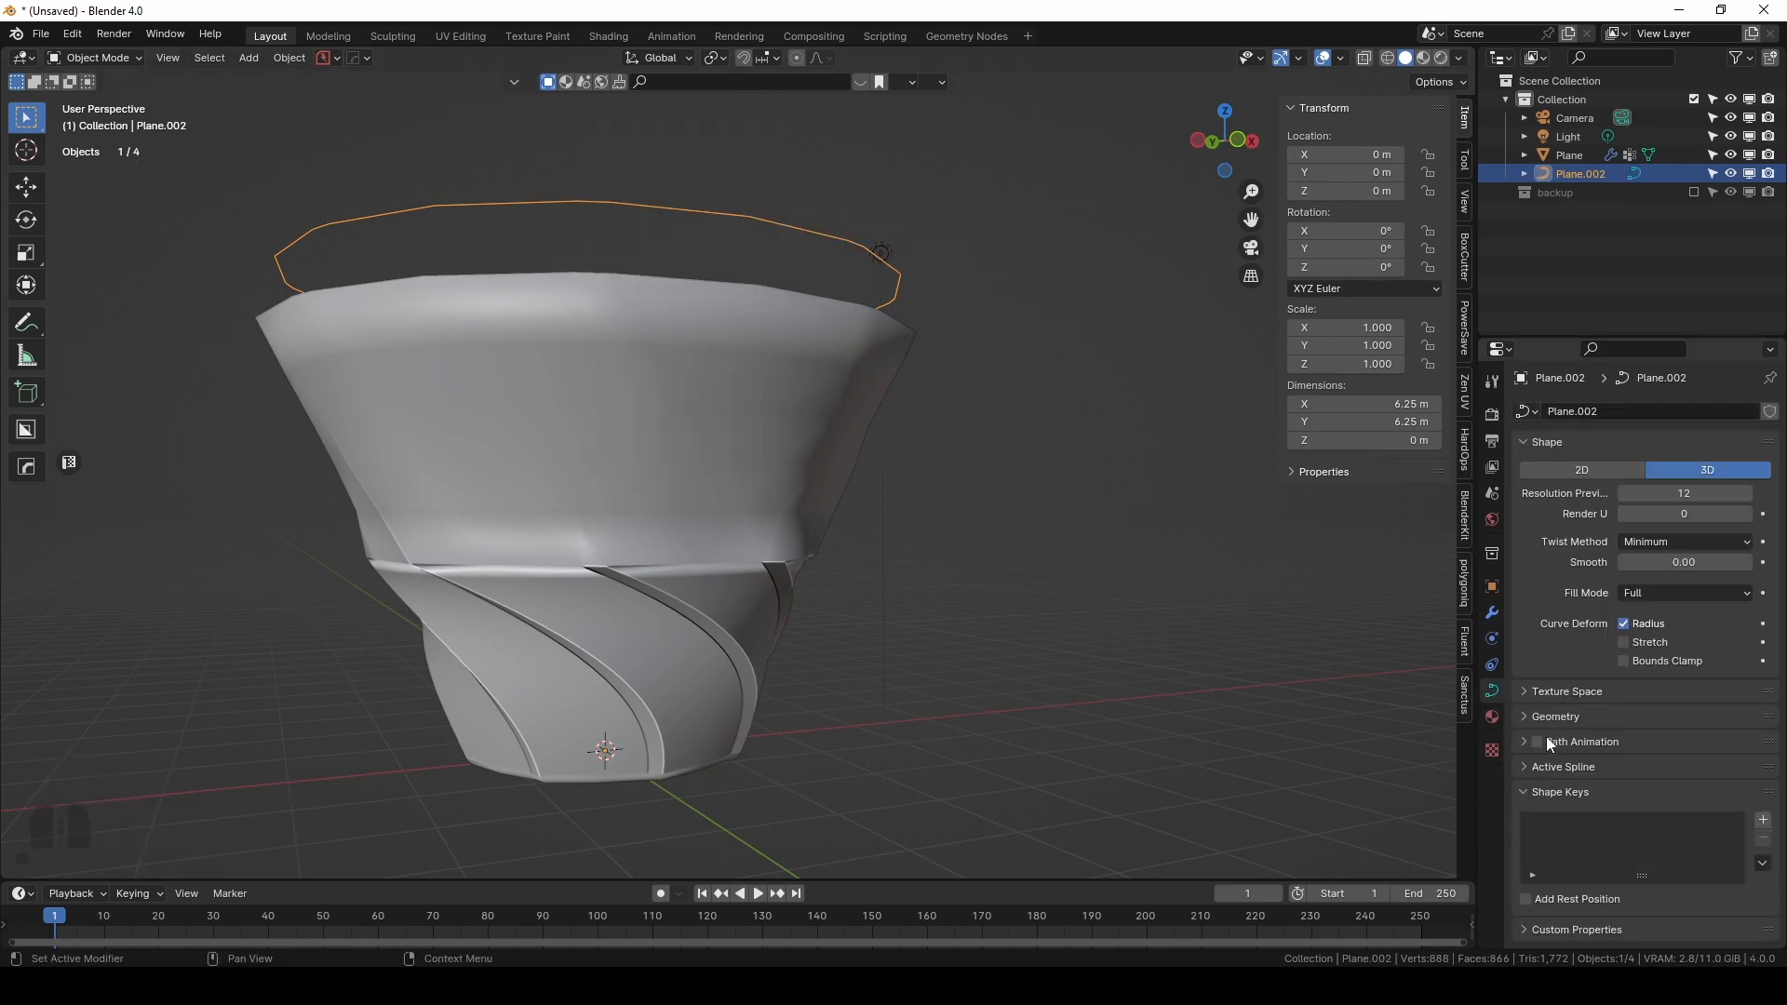
click(1528, 716)
shift+drag(1682, 906, 1705, 906)
right_click(742, 216)
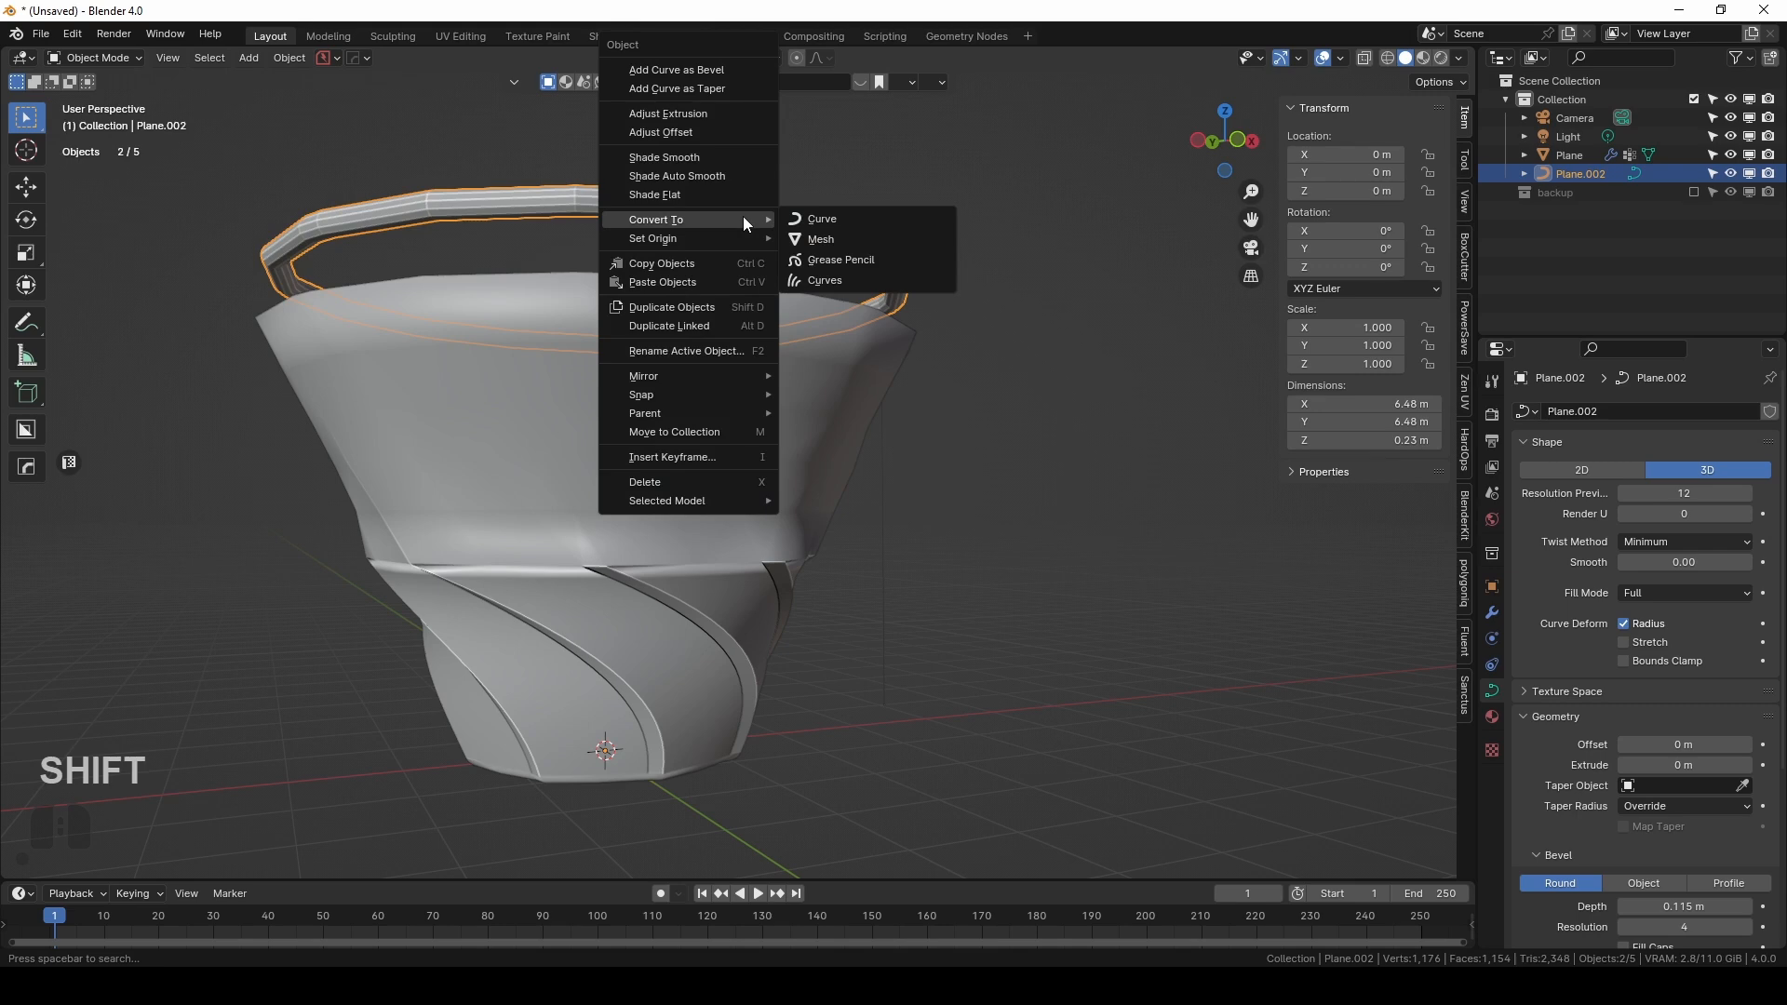
click(699, 157)
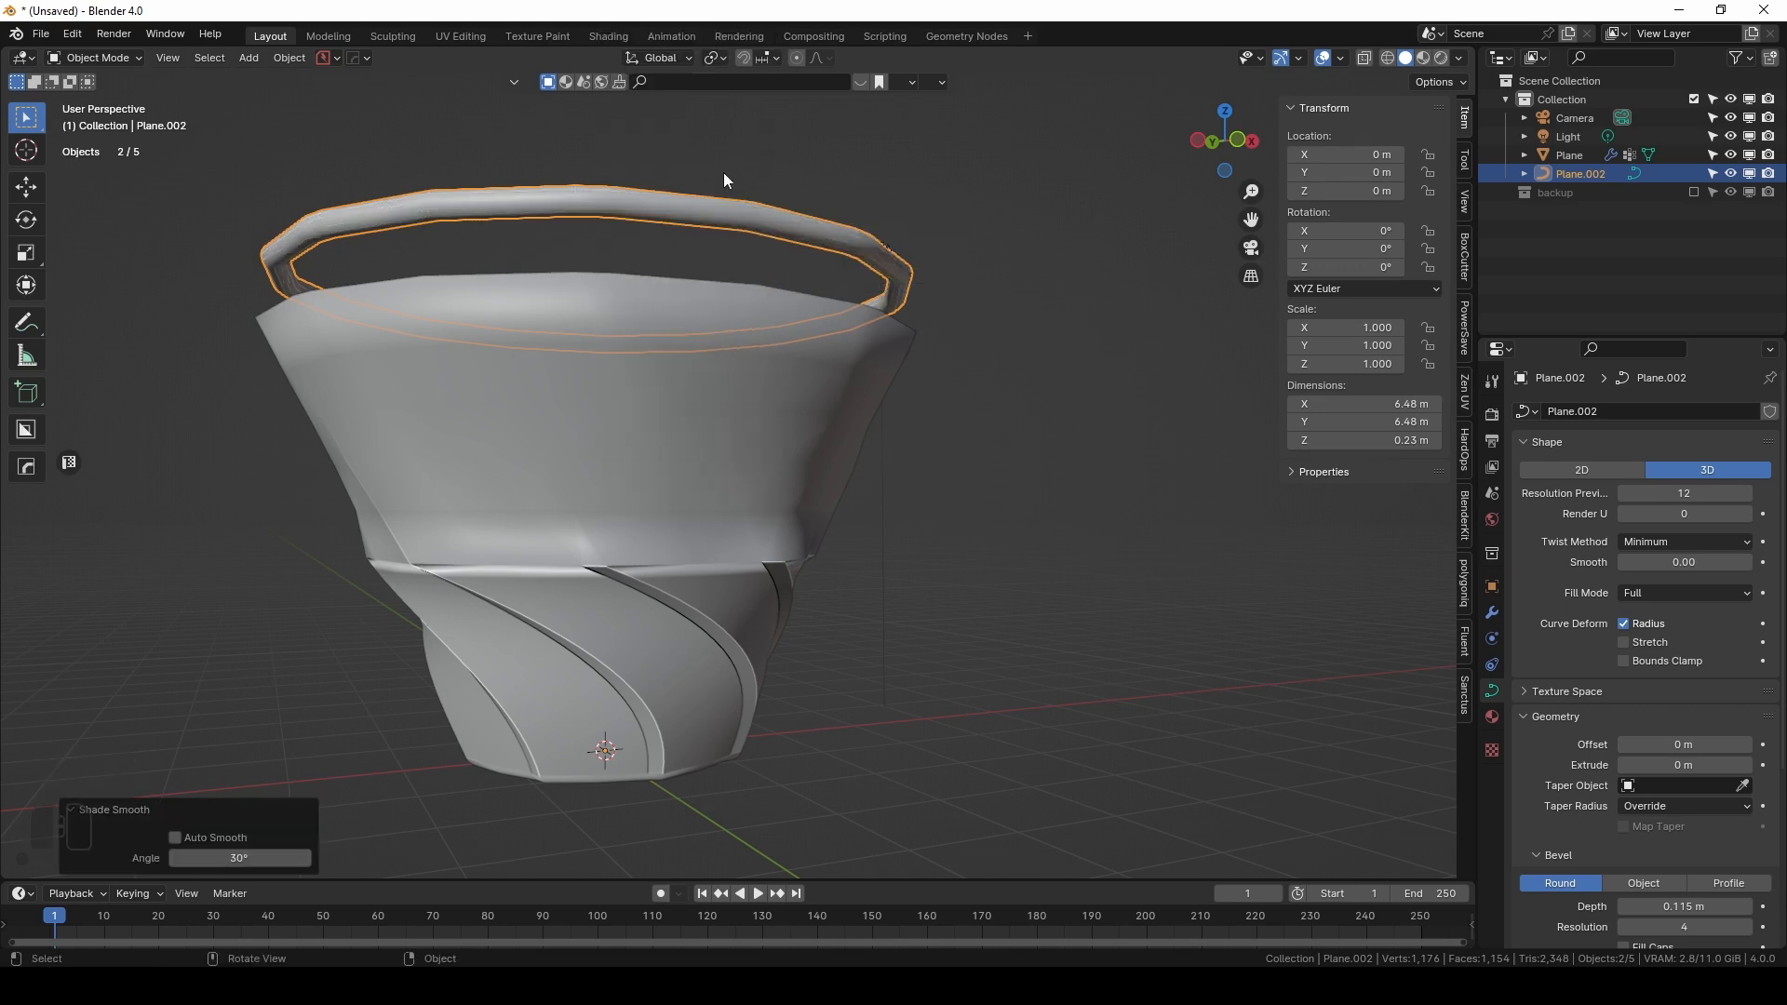
In front view, lower the ring tube about 0.58 m along Z onto the vessel's rim.
key(KP_1)
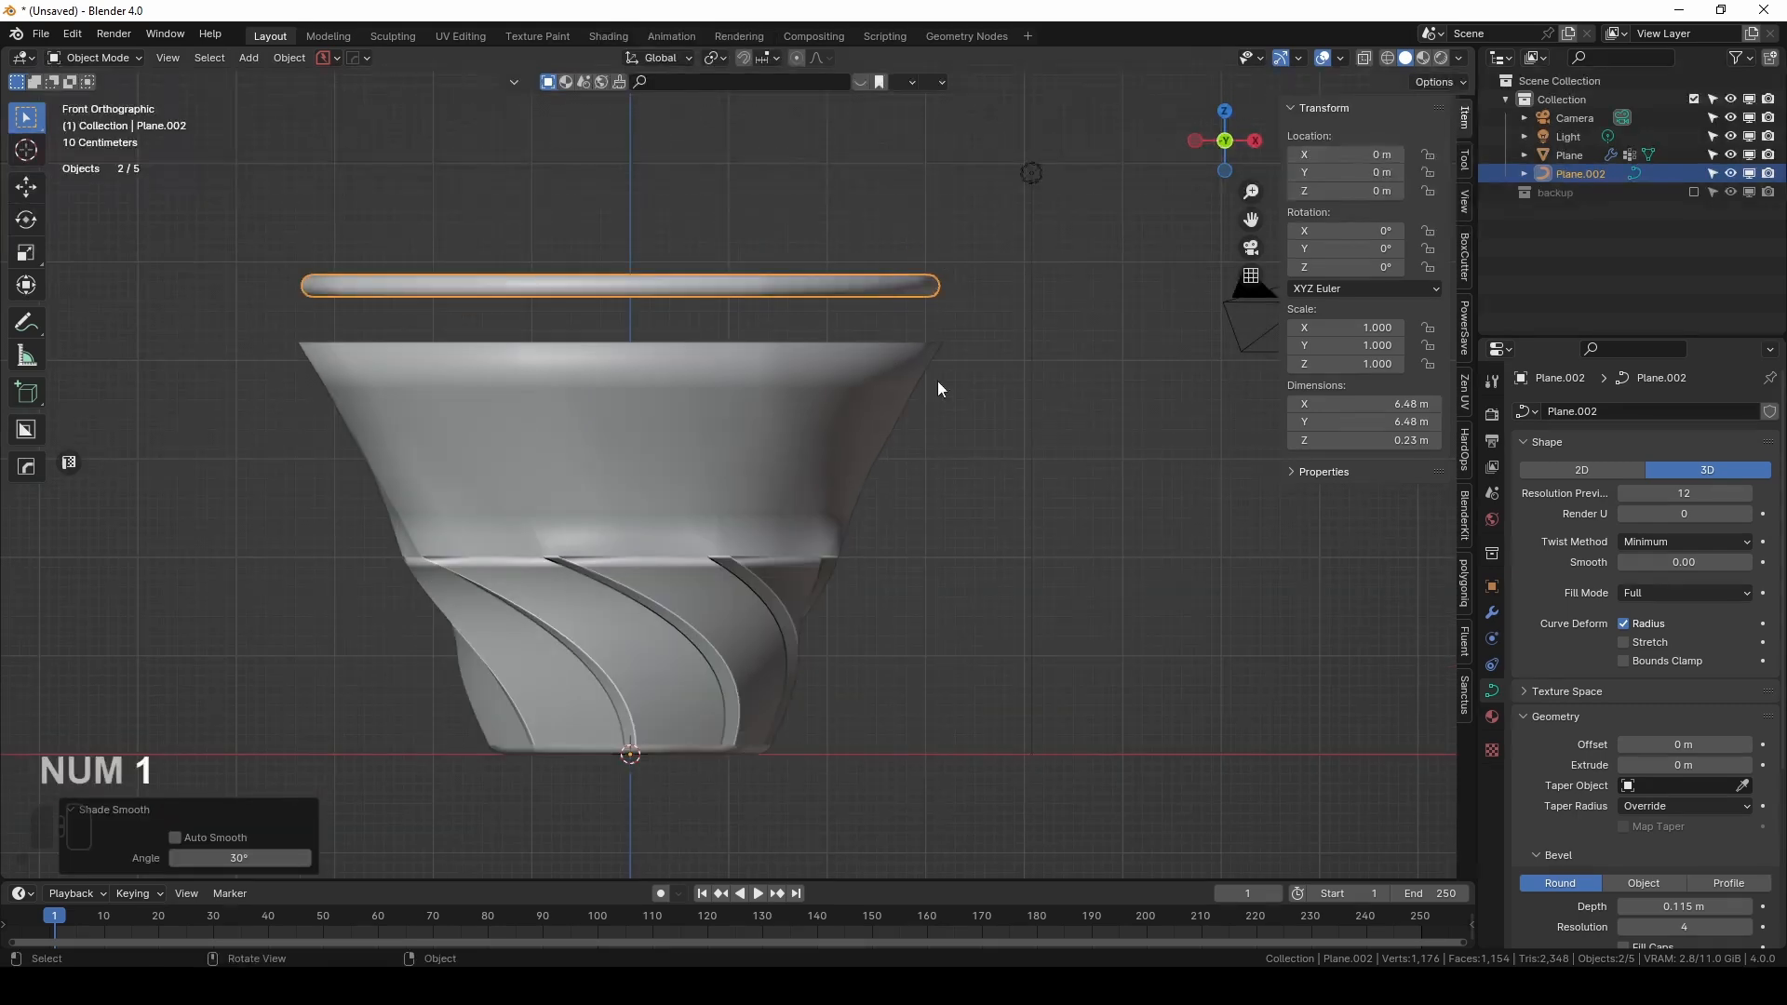
key(g)
key(z)
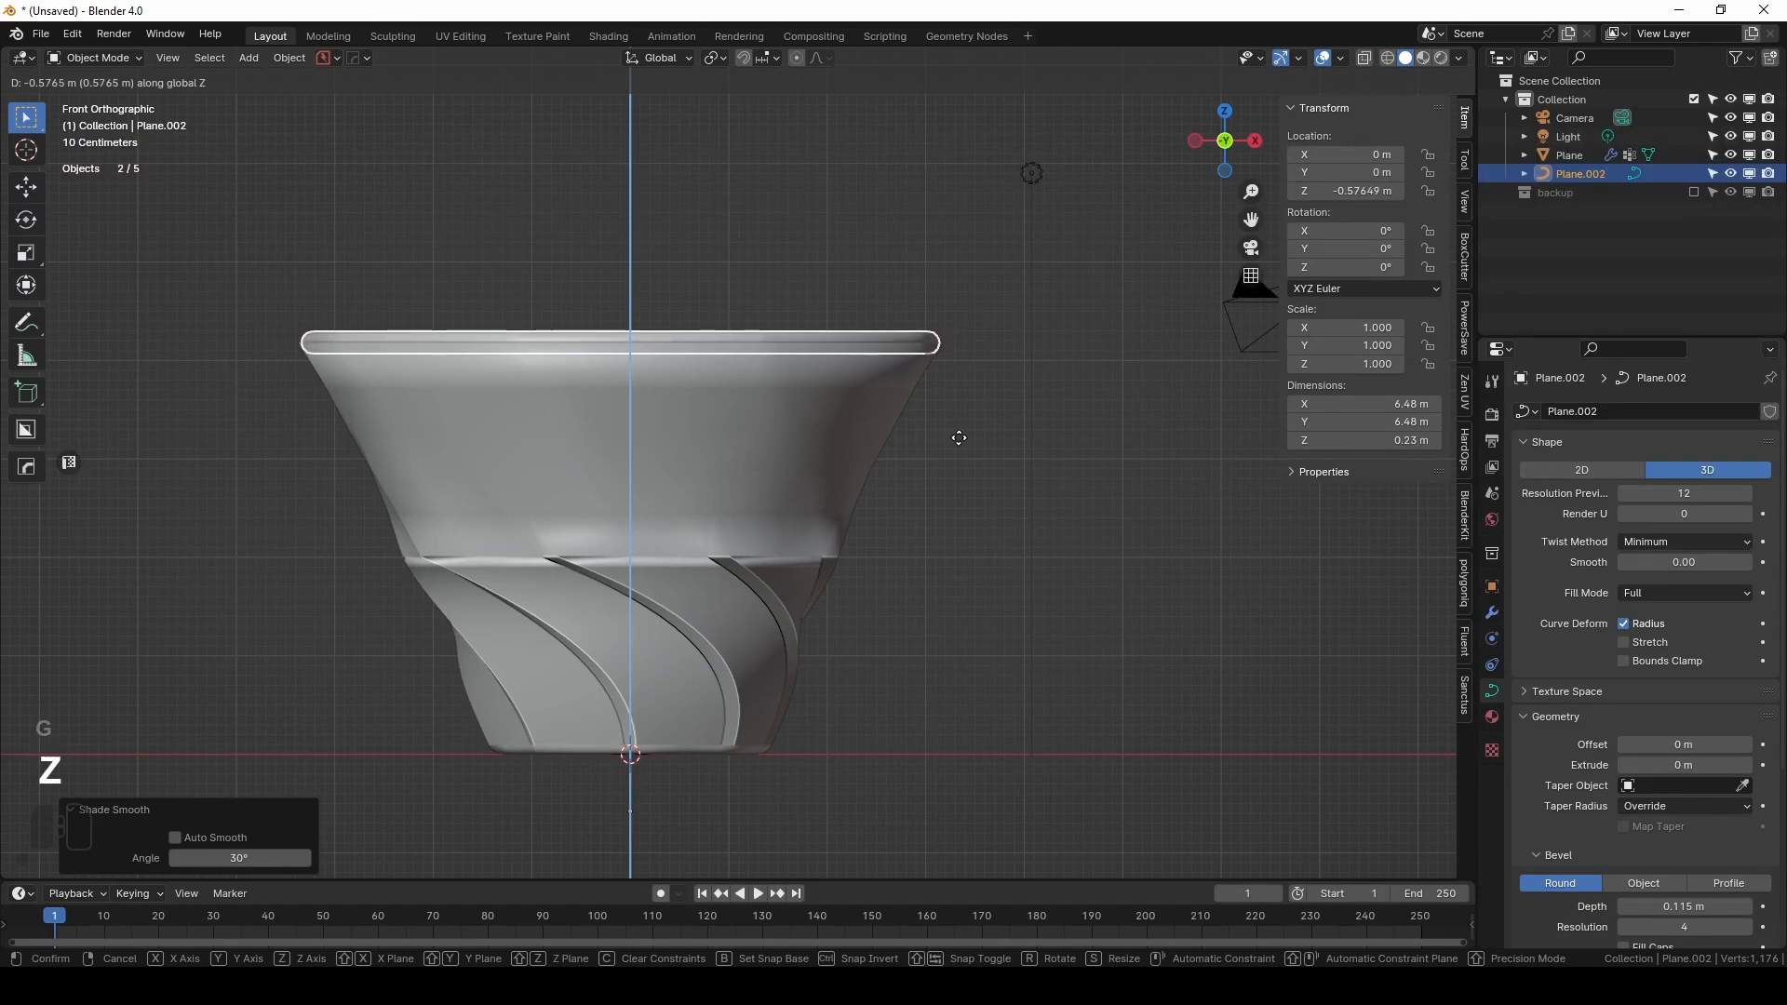
click(962, 438)
shift+middle_drag(966, 430, 706, 535)
scroll(644, 563, up, 8)
scroll(652, 586, up, 5)
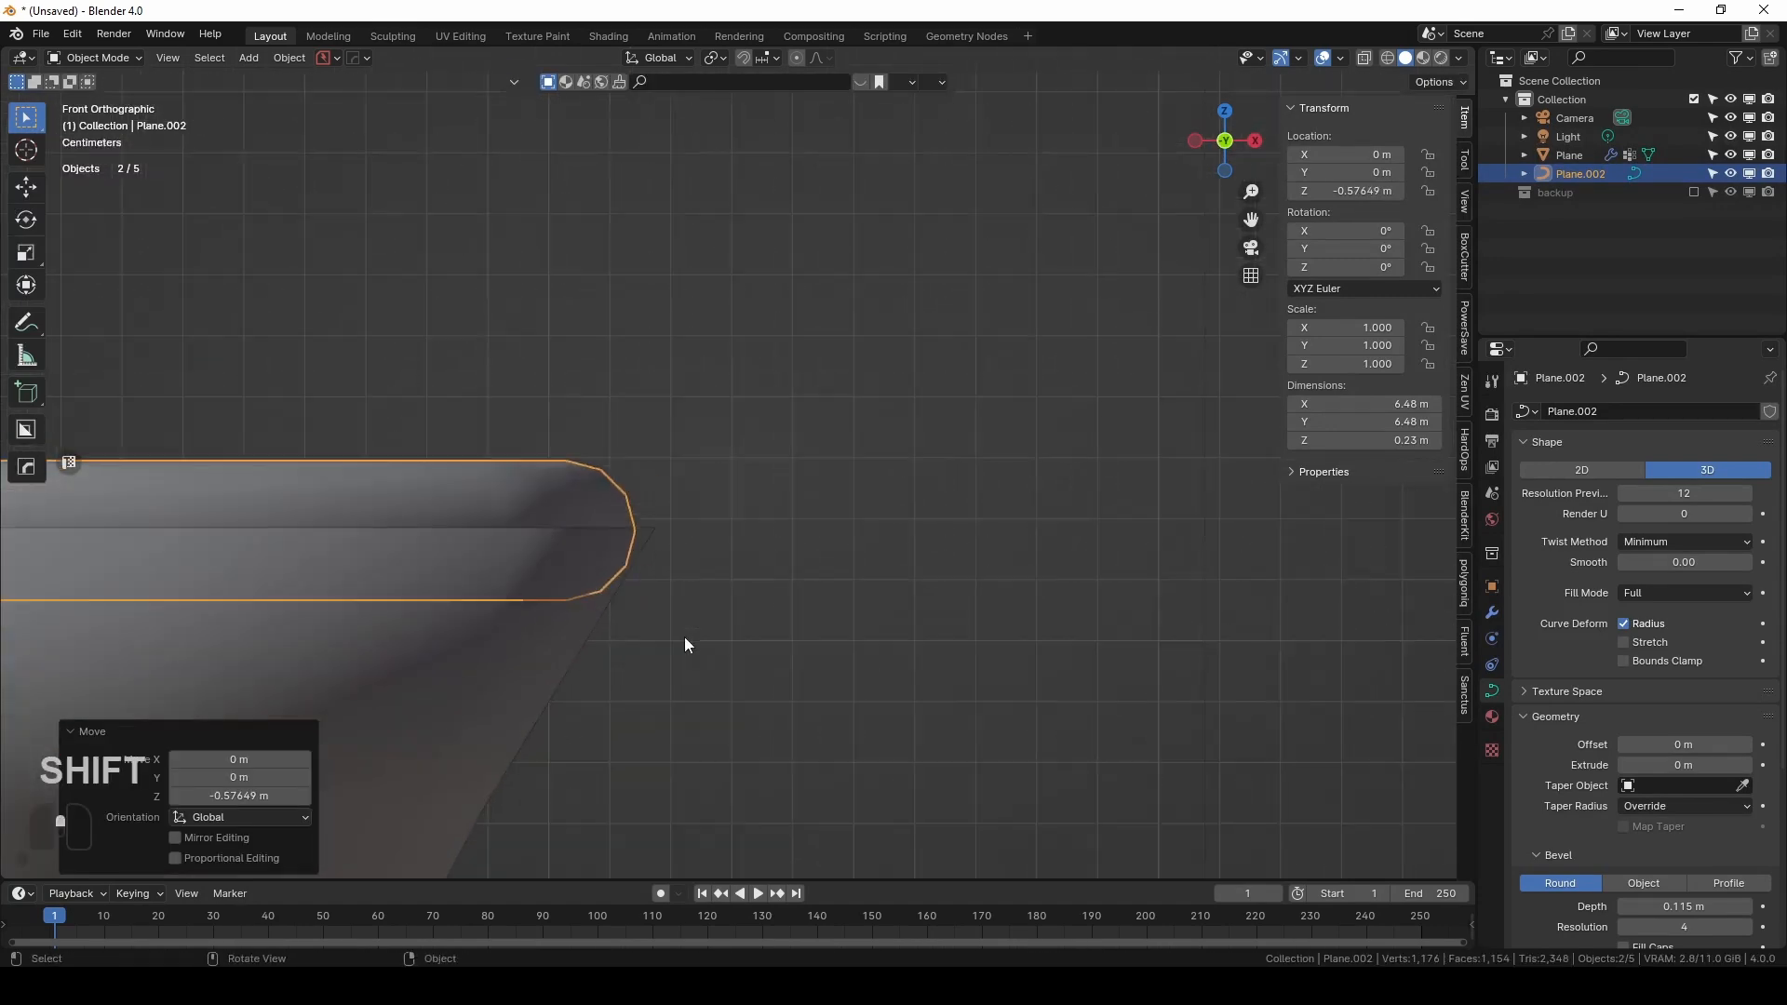
Raise the ring tube about 0.036 m along Z and thicken it to a bevel depth of 0.16 m.
shift+drag(1684, 907, 1715, 907)
key(g)
key(z)
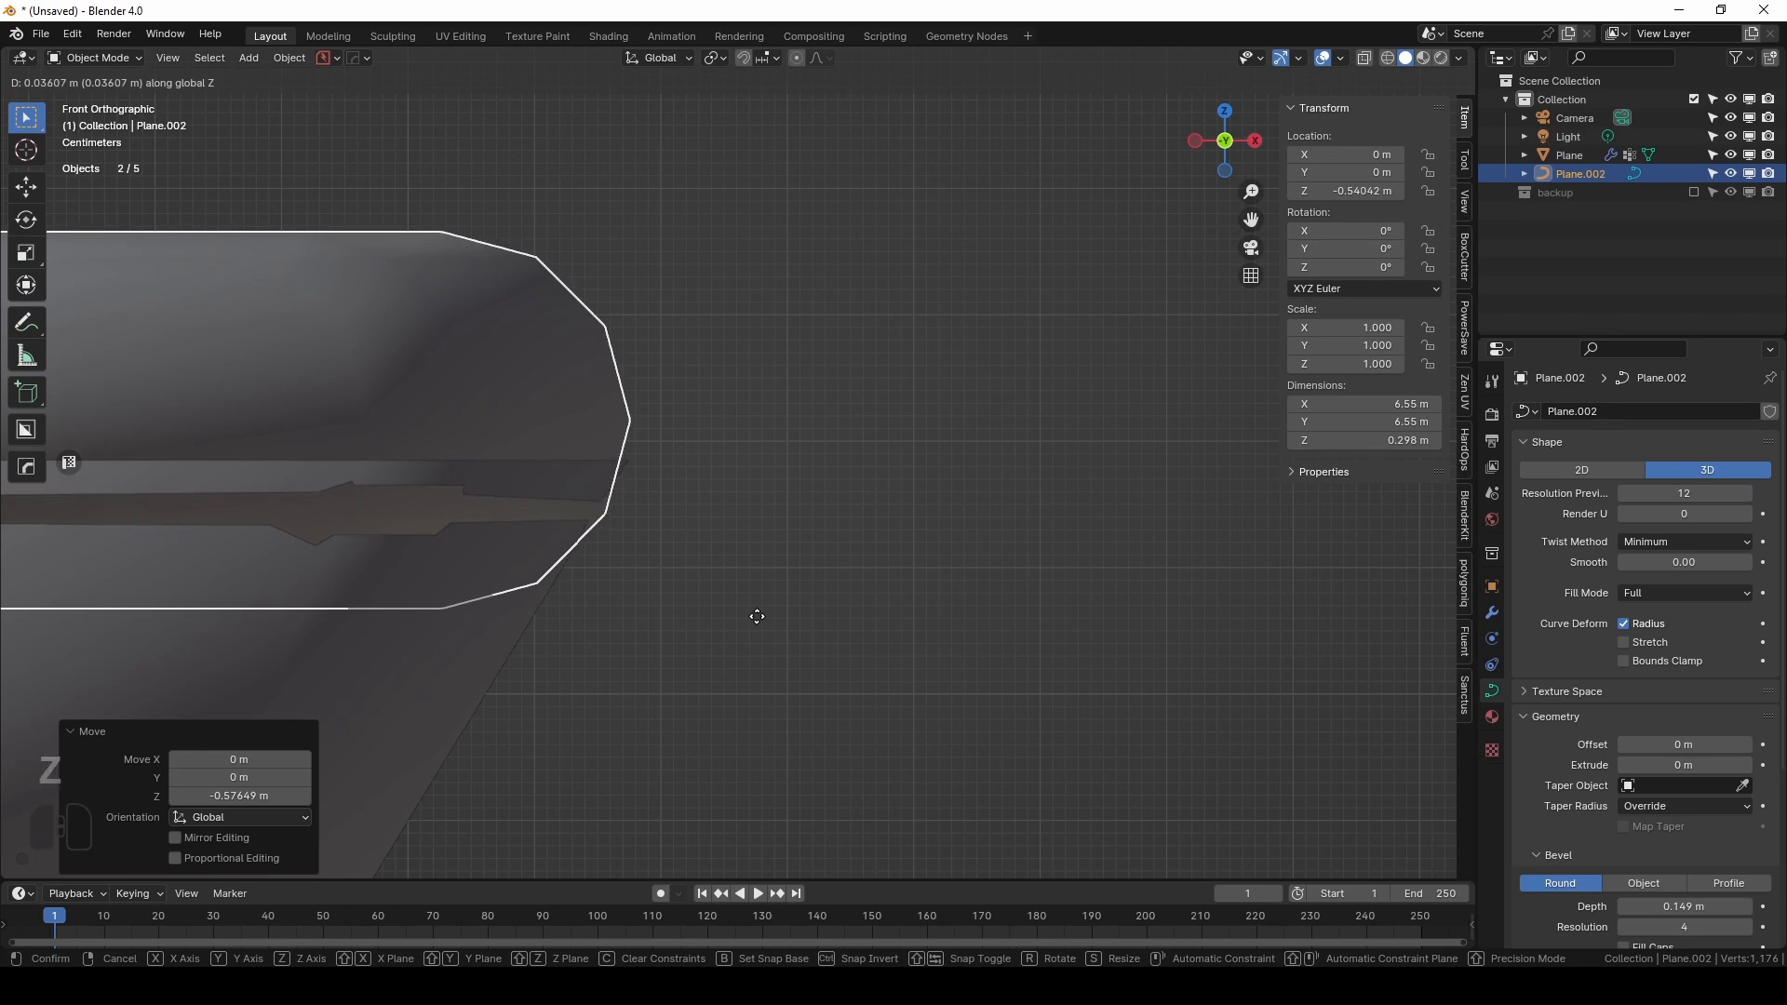
click(756, 616)
shift+click(1690, 907)
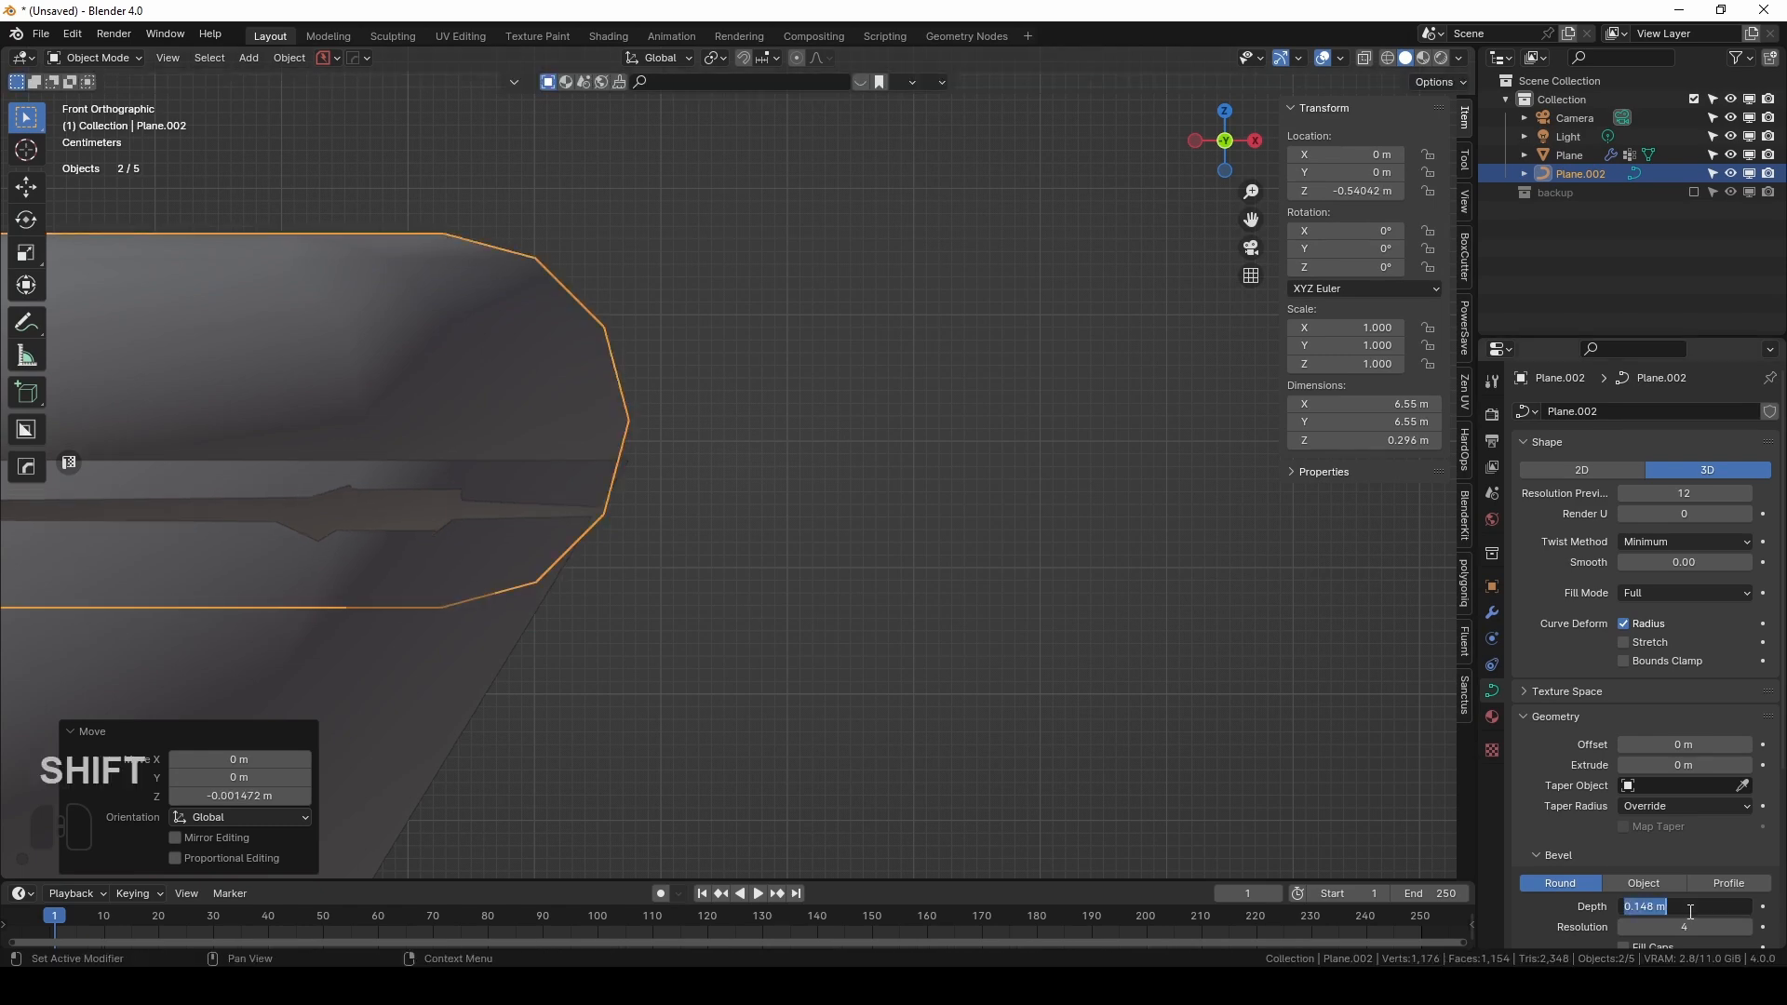
text(0.16)
key(Return)
Convert the ring tube to a mesh and join it to the vessel.
scroll(700, 617, down, 3)
shift+middle_drag(612, 583, 941, 553)
middle_drag(788, 629, 759, 559)
right_click(759, 565)
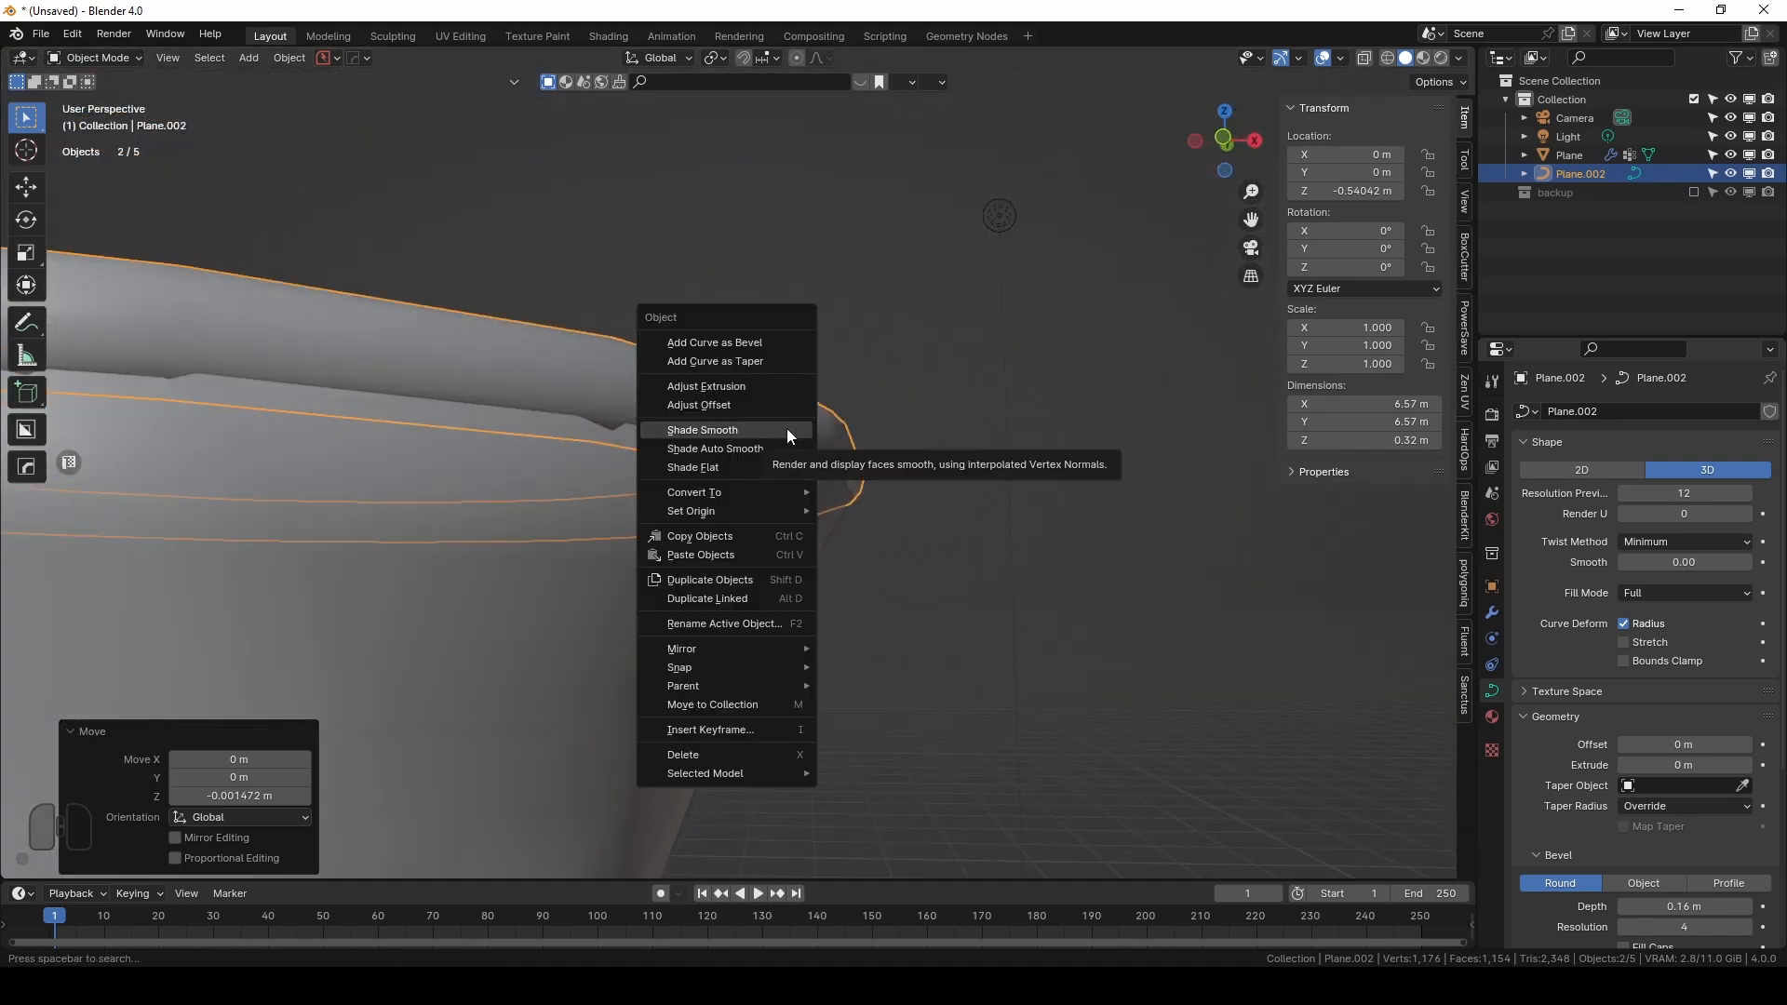
mouse_move(748, 495)
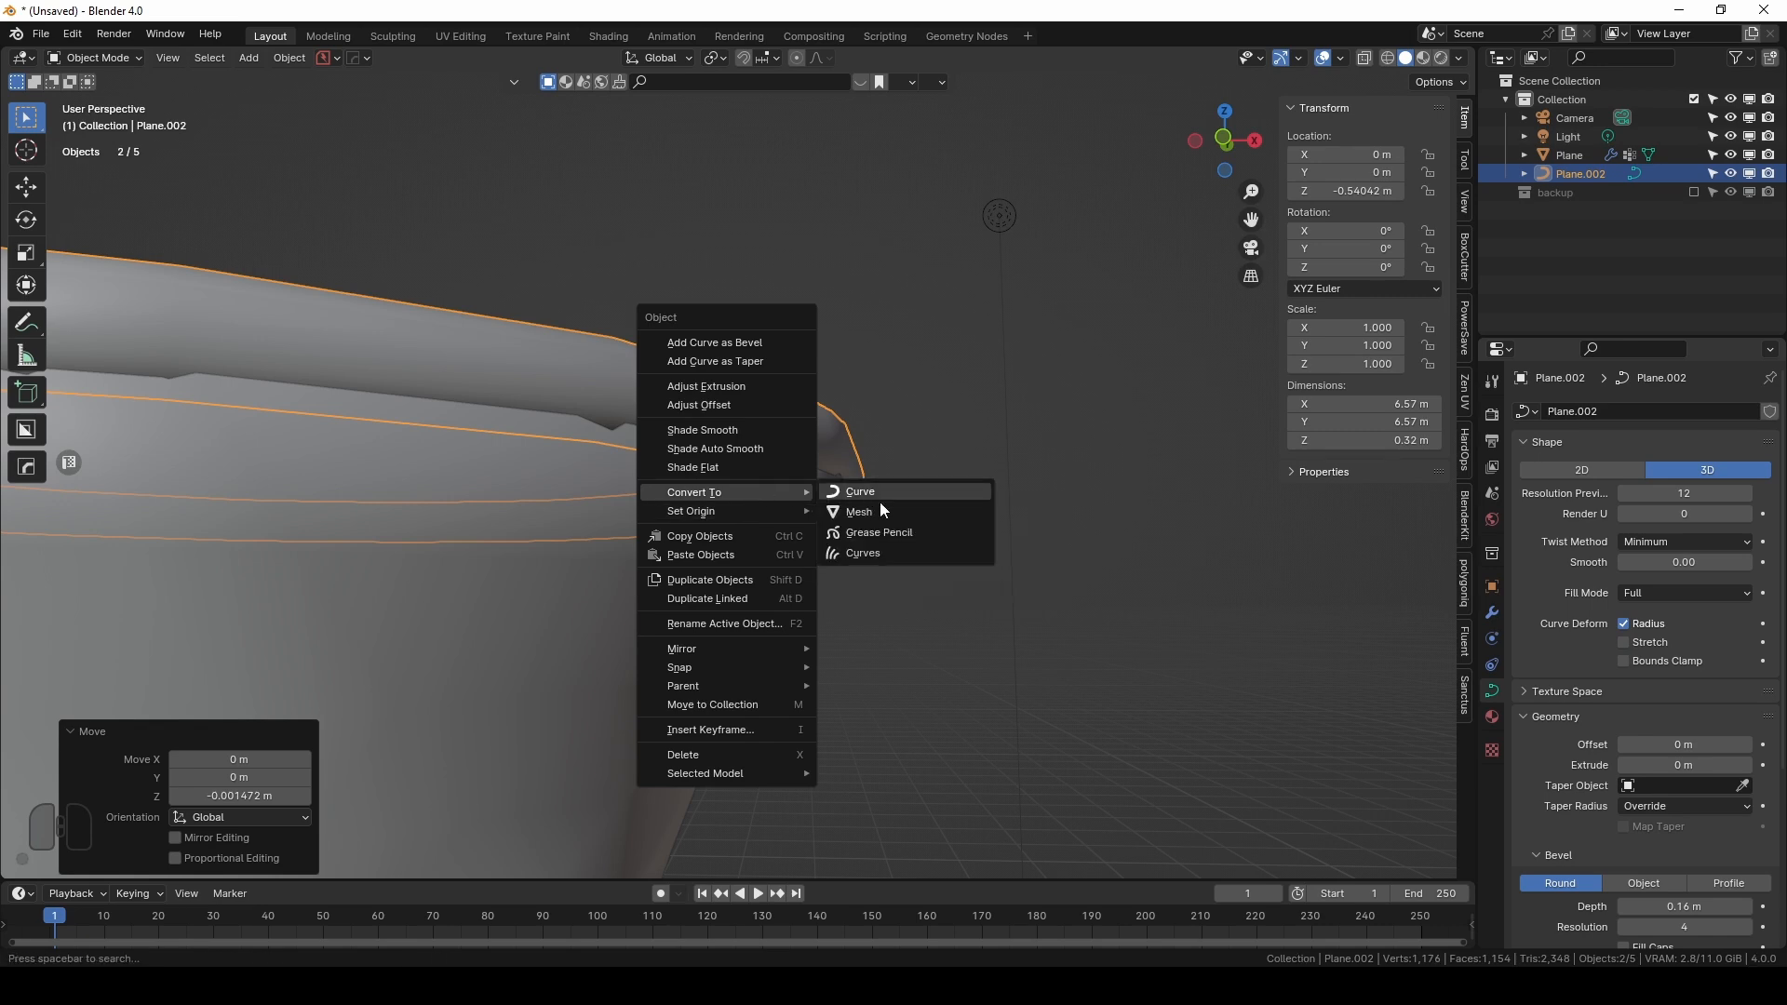
click(884, 512)
middle_drag(795, 405, 800, 438)
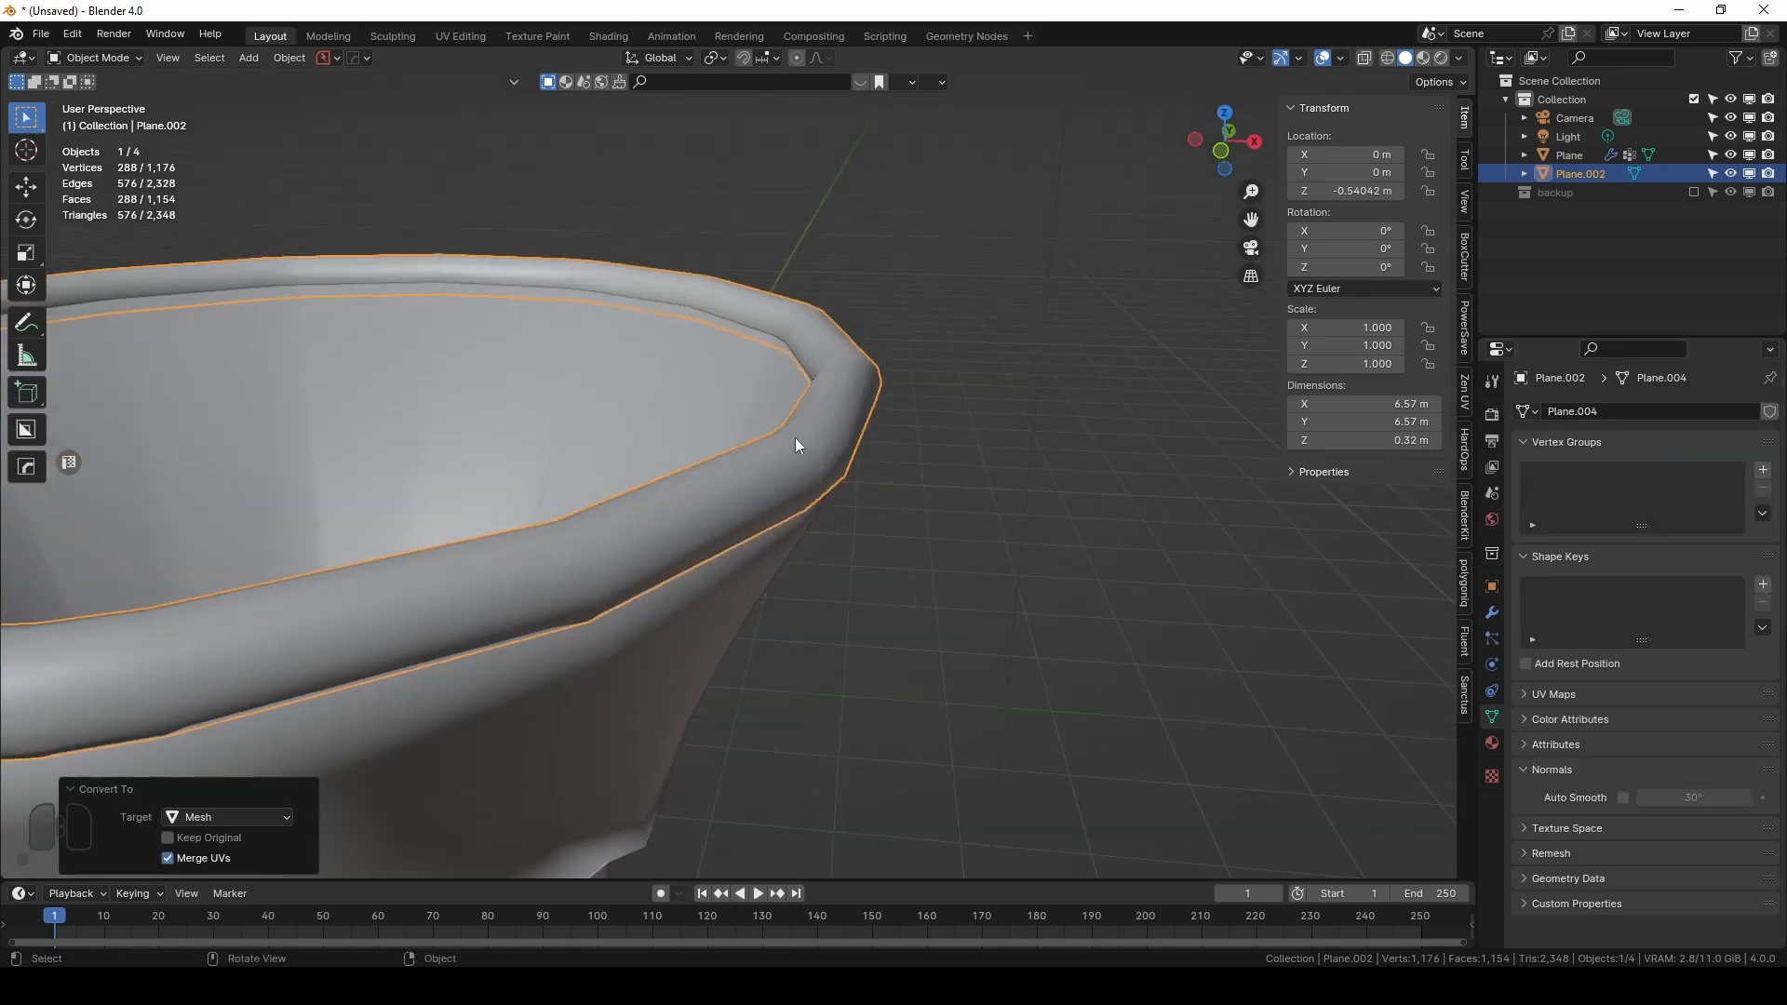
shift+click(620, 713)
key(ctrl+j)
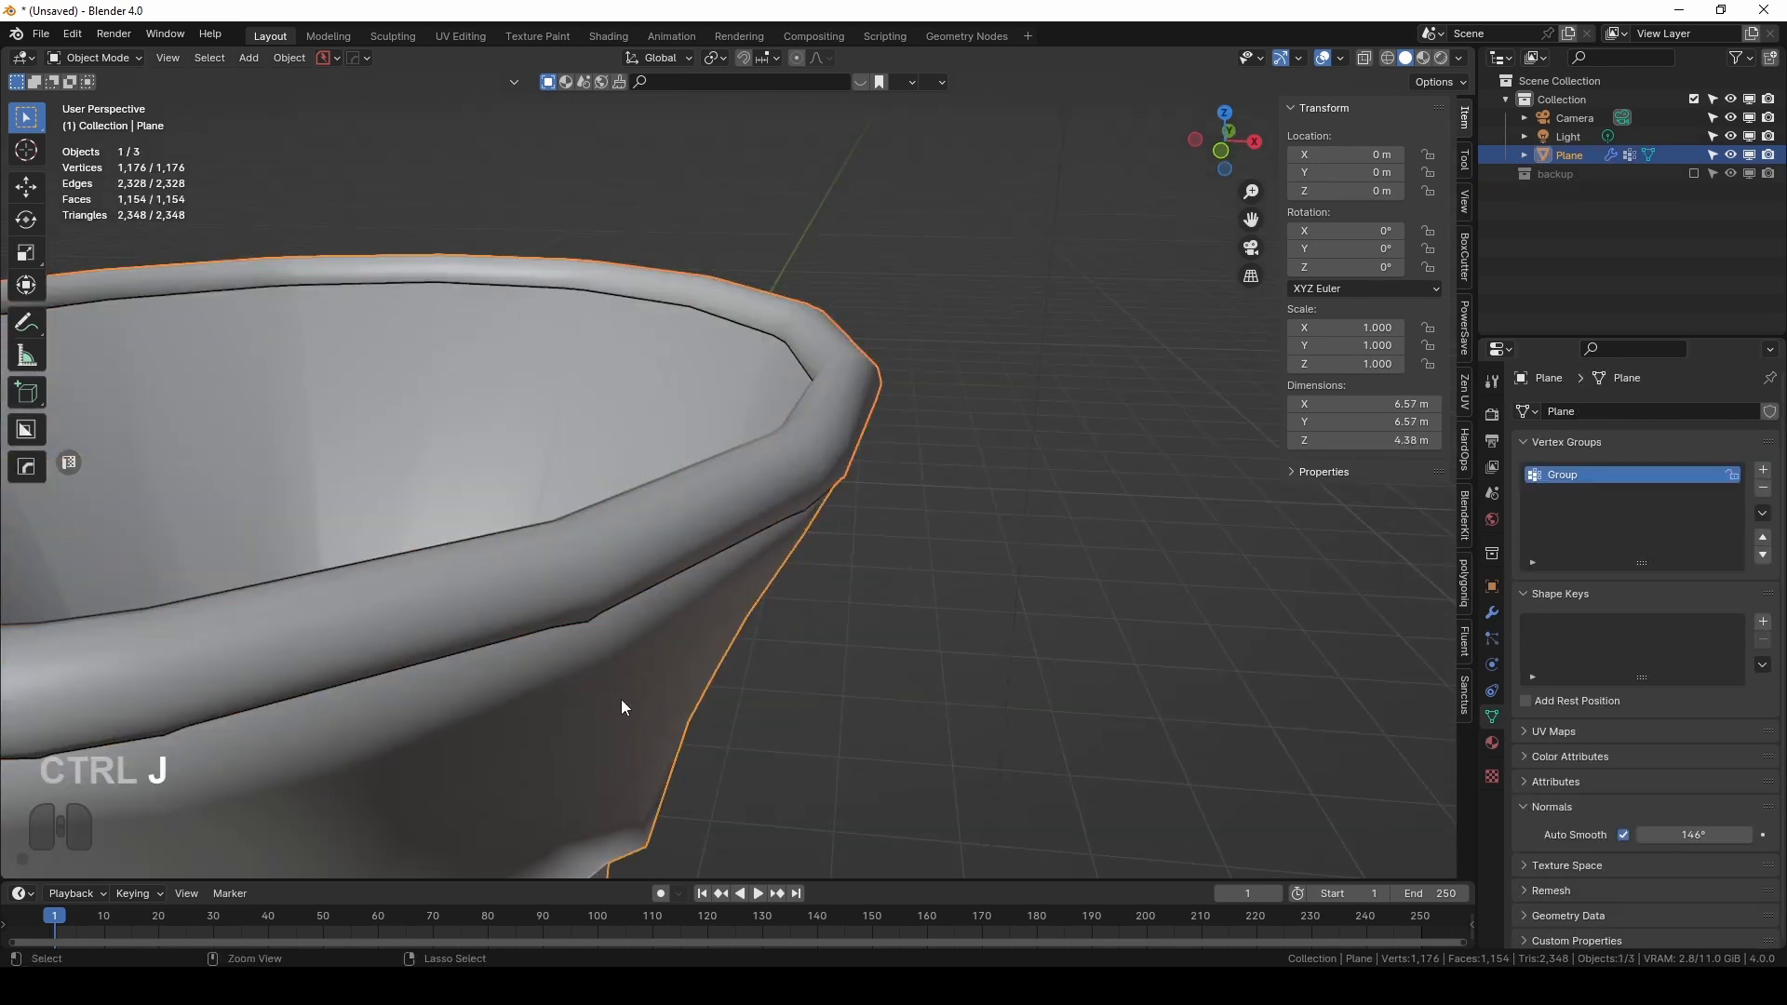
Set the joined vessel's Subdivision viewport level to 1 and inspect where the tube meets the rim.
click(1492, 612)
click(1748, 494)
middle_drag(834, 540, 802, 447)
click(802, 446)
scroll(763, 521, up, 3)
key(Tab)
middle_drag(801, 558, 937, 555)
scroll(855, 510, up, 4)
scroll(1121, 574, down, 3)
key(Tab)
key(Tab)
Select the whole linked rim tube and raise it along Z clear of the vessel.
key(l)
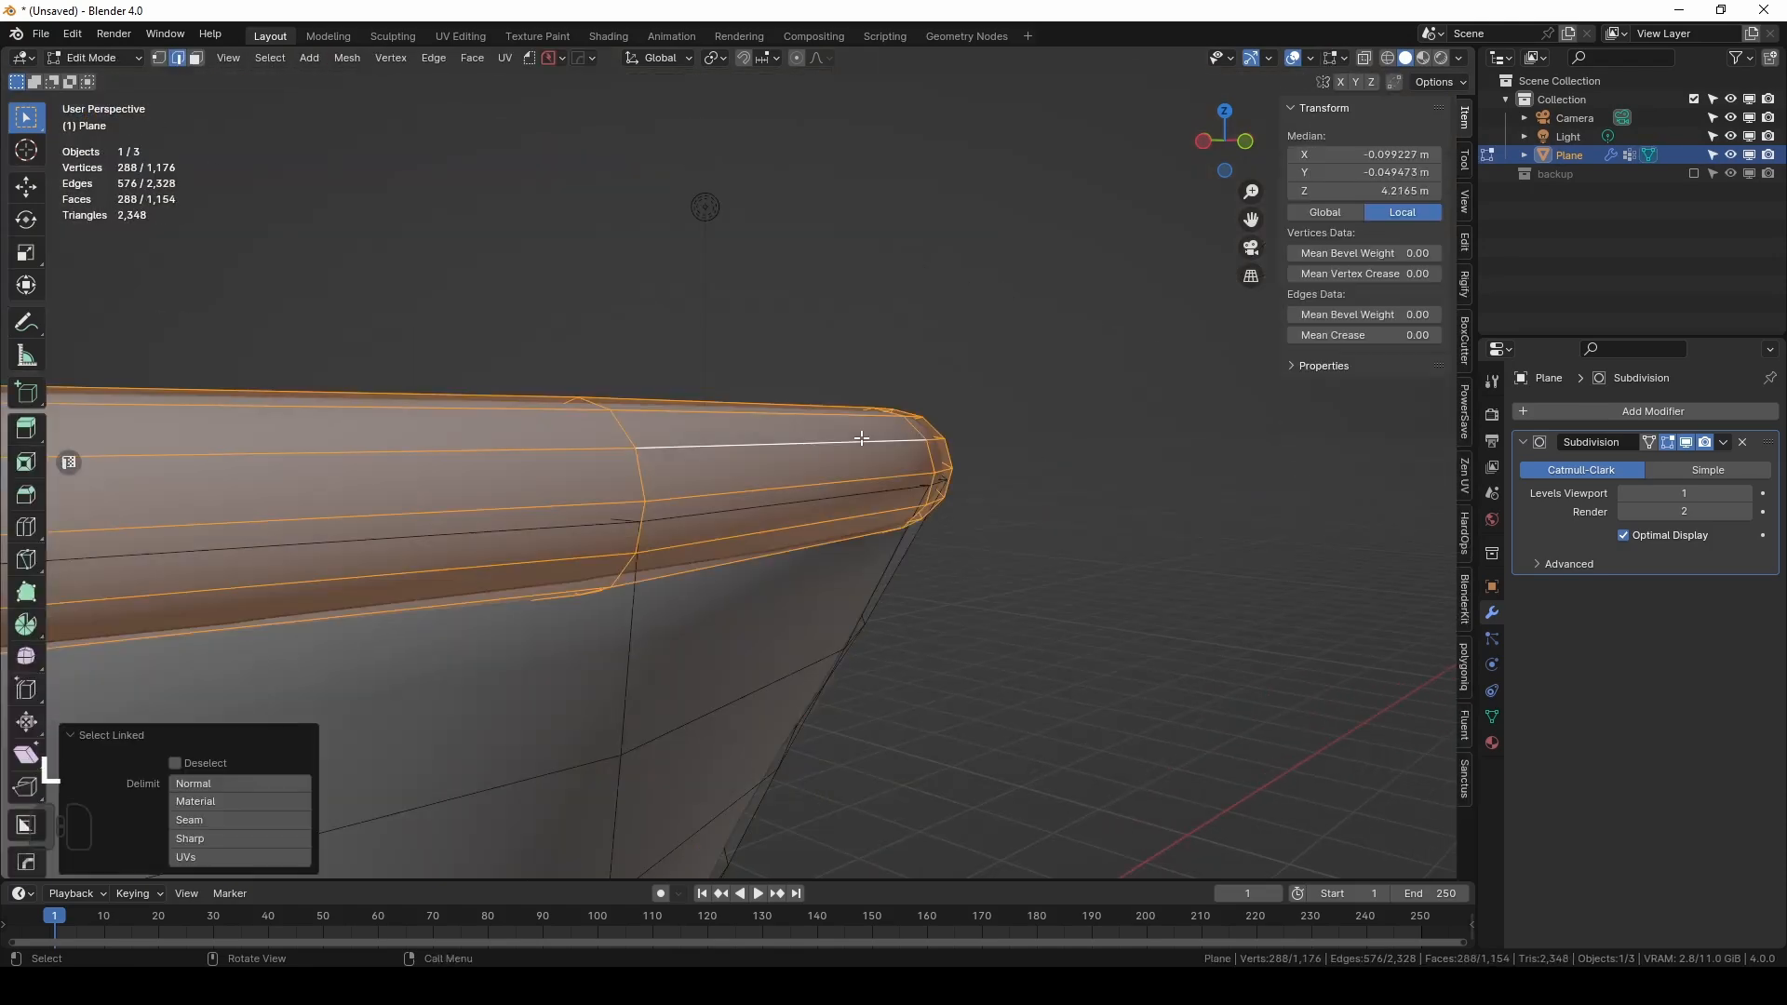
key(g)
key(z)
click(866, 373)
Delete the vertices of the centre edge loop running along the vessel's flat rim.
middle_drag(866, 373, 889, 625)
alt+click(889, 626)
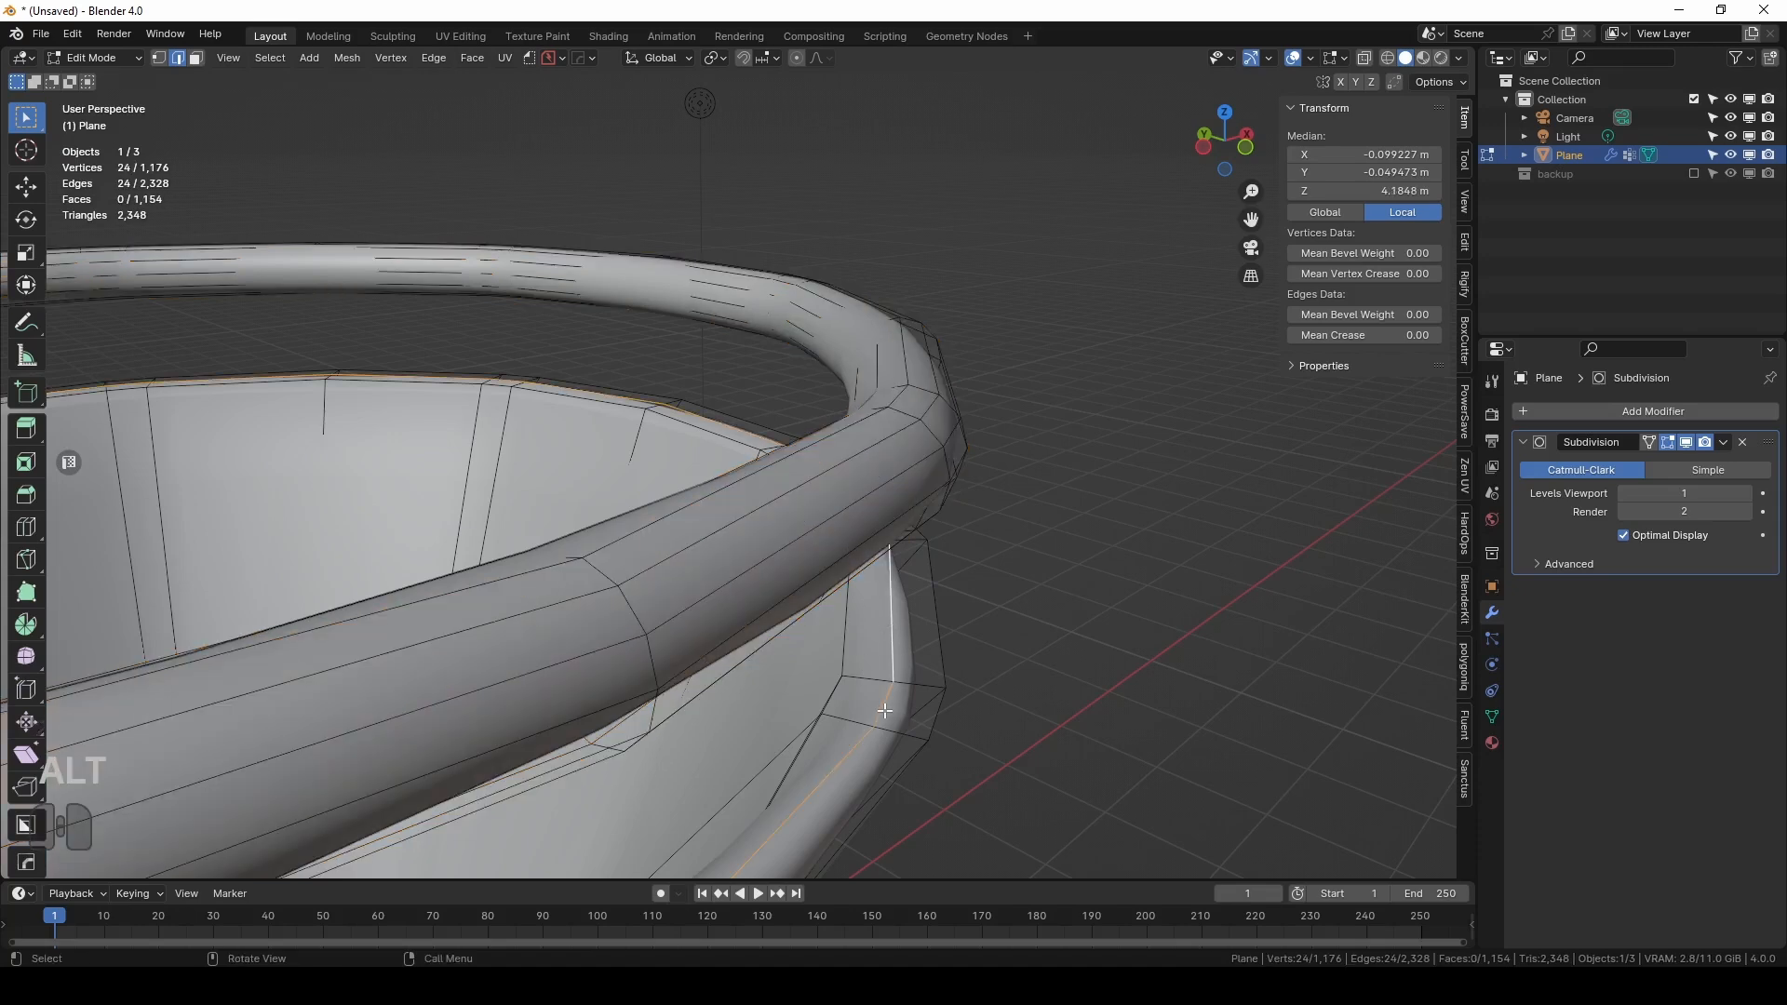
key(x)
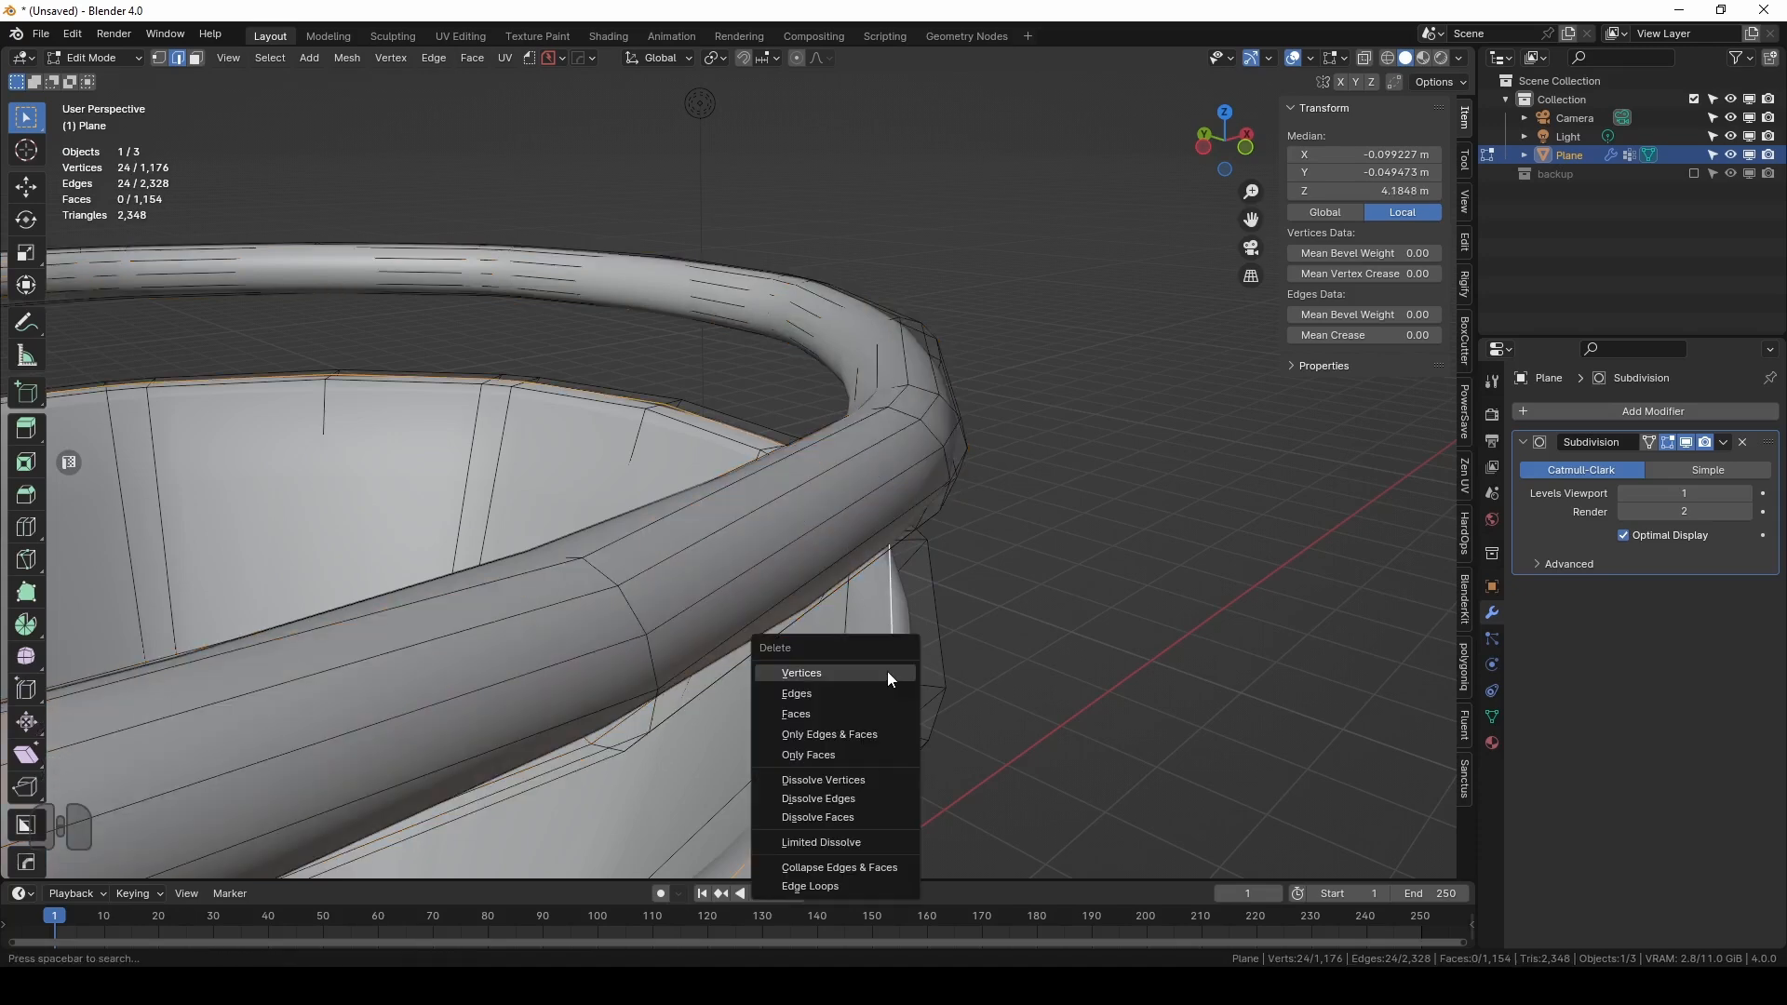
click(886, 676)
Delete the four rows of faces along the tube's underside, growing the selection twice from its bottom edge loop.
middle_drag(843, 519, 969, 339)
alt+click(999, 319)
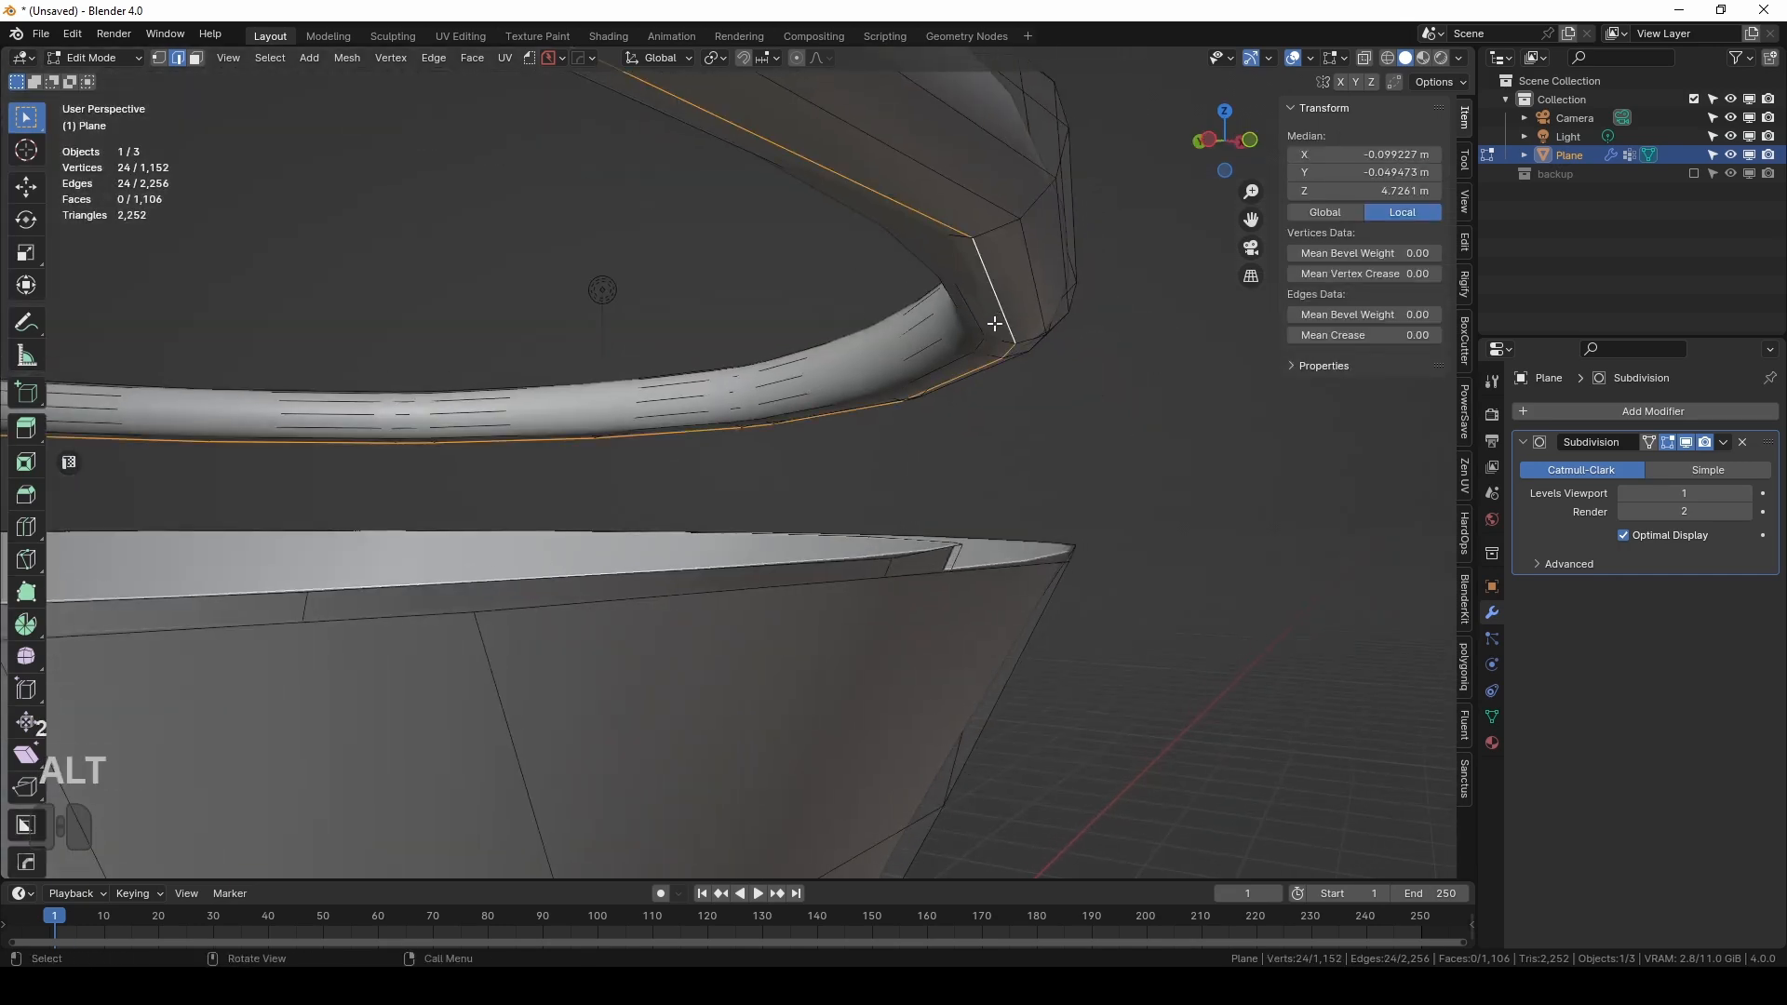
key(ctrl+KP_Add)
key(ctrl+KP_Add)
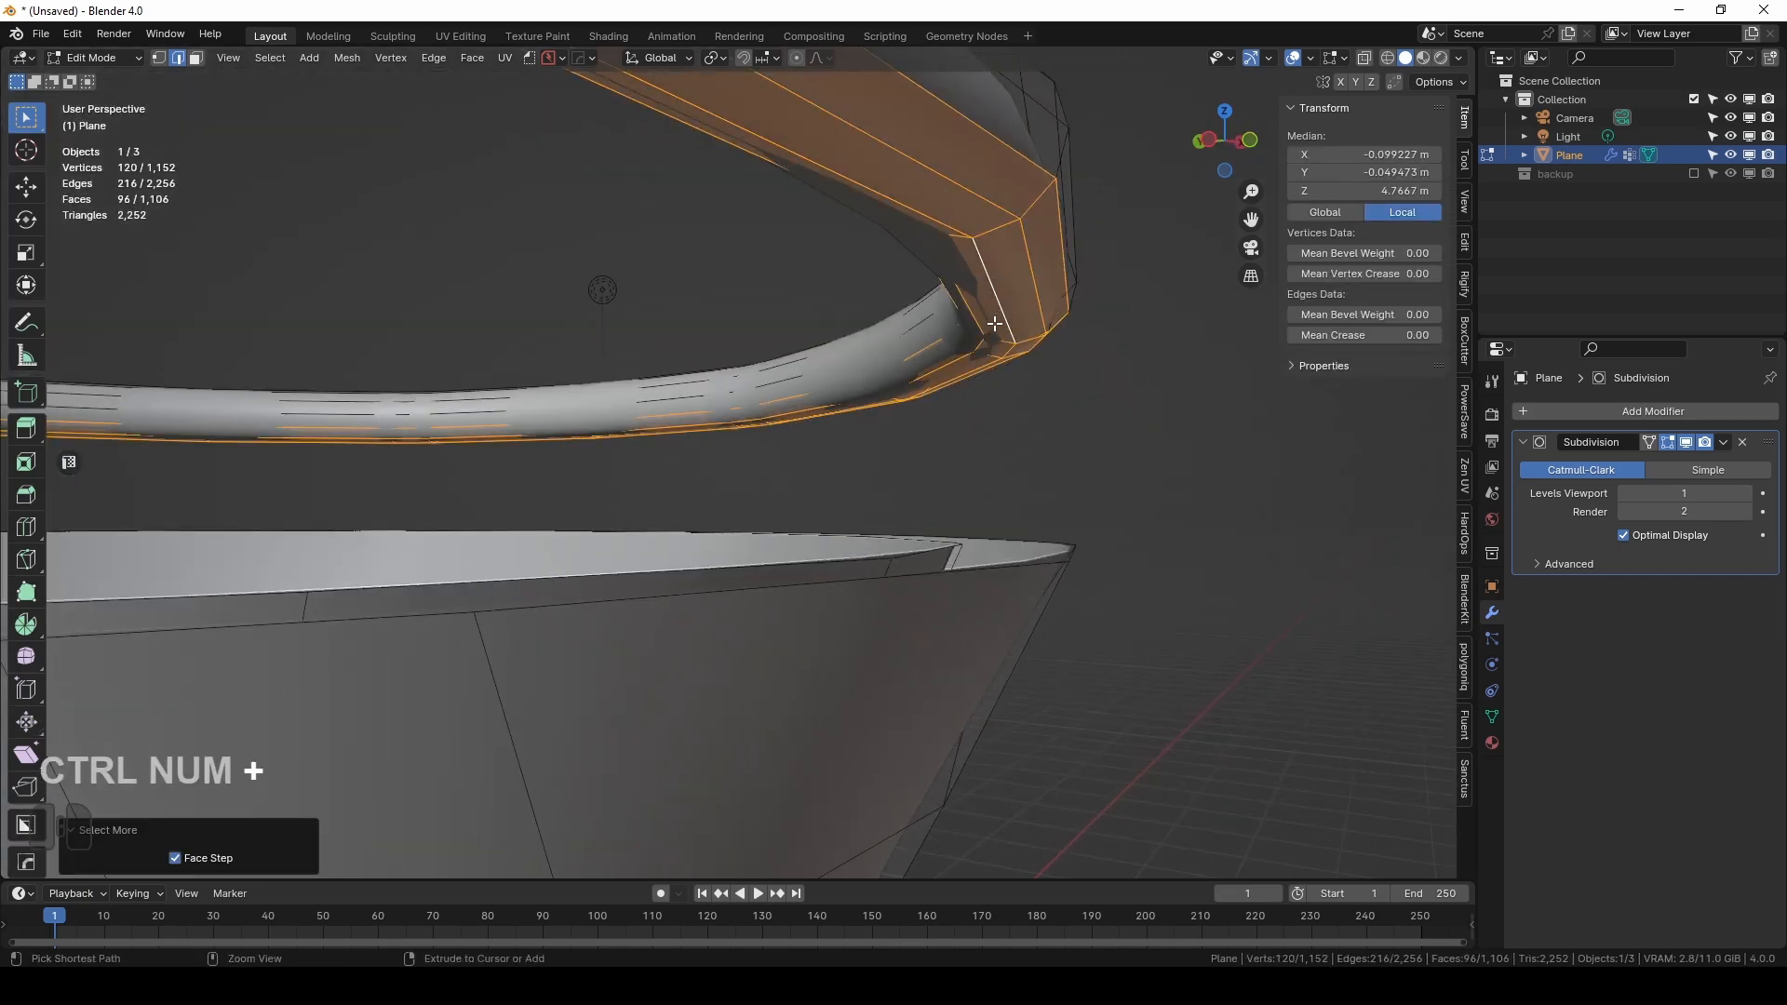
key(x)
click(1095, 361)
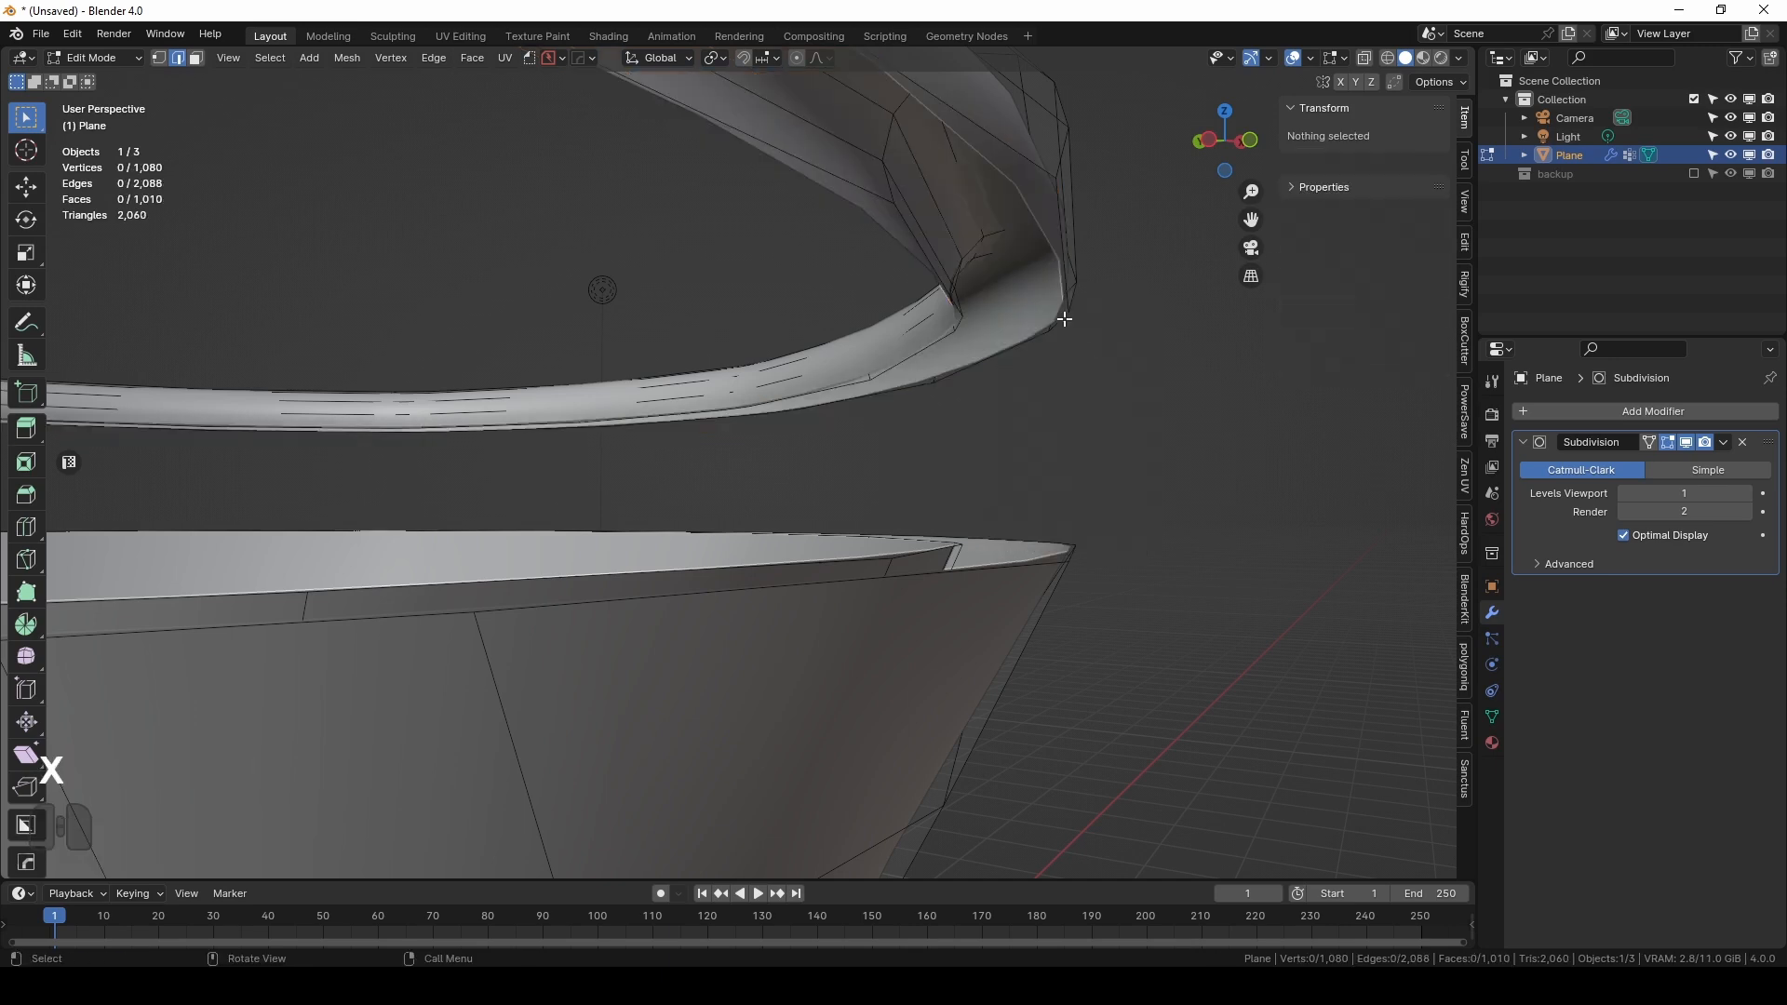
In front view, lower the opened tube about 0.61 m along Z to just above the vessel's rim.
key(l)
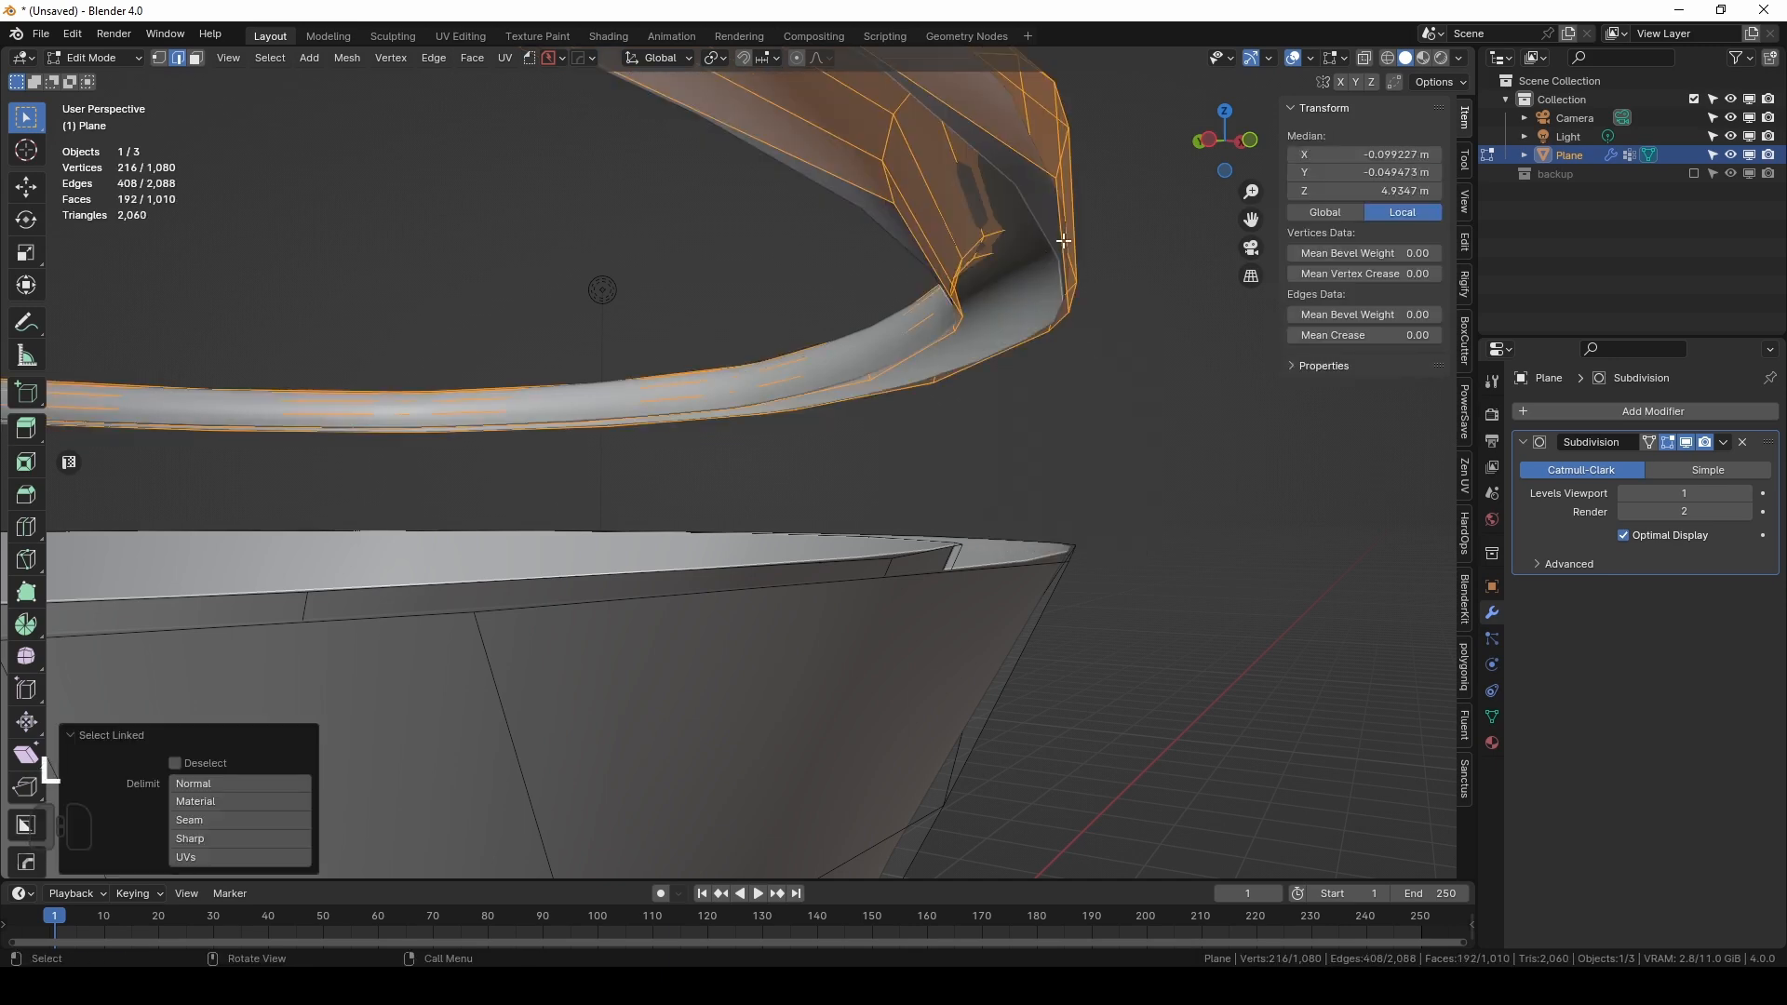
key(KP_1)
scroll(786, 474, up, 4)
key(g)
key(z)
click(1064, 730)
scroll(1065, 730, up, 2)
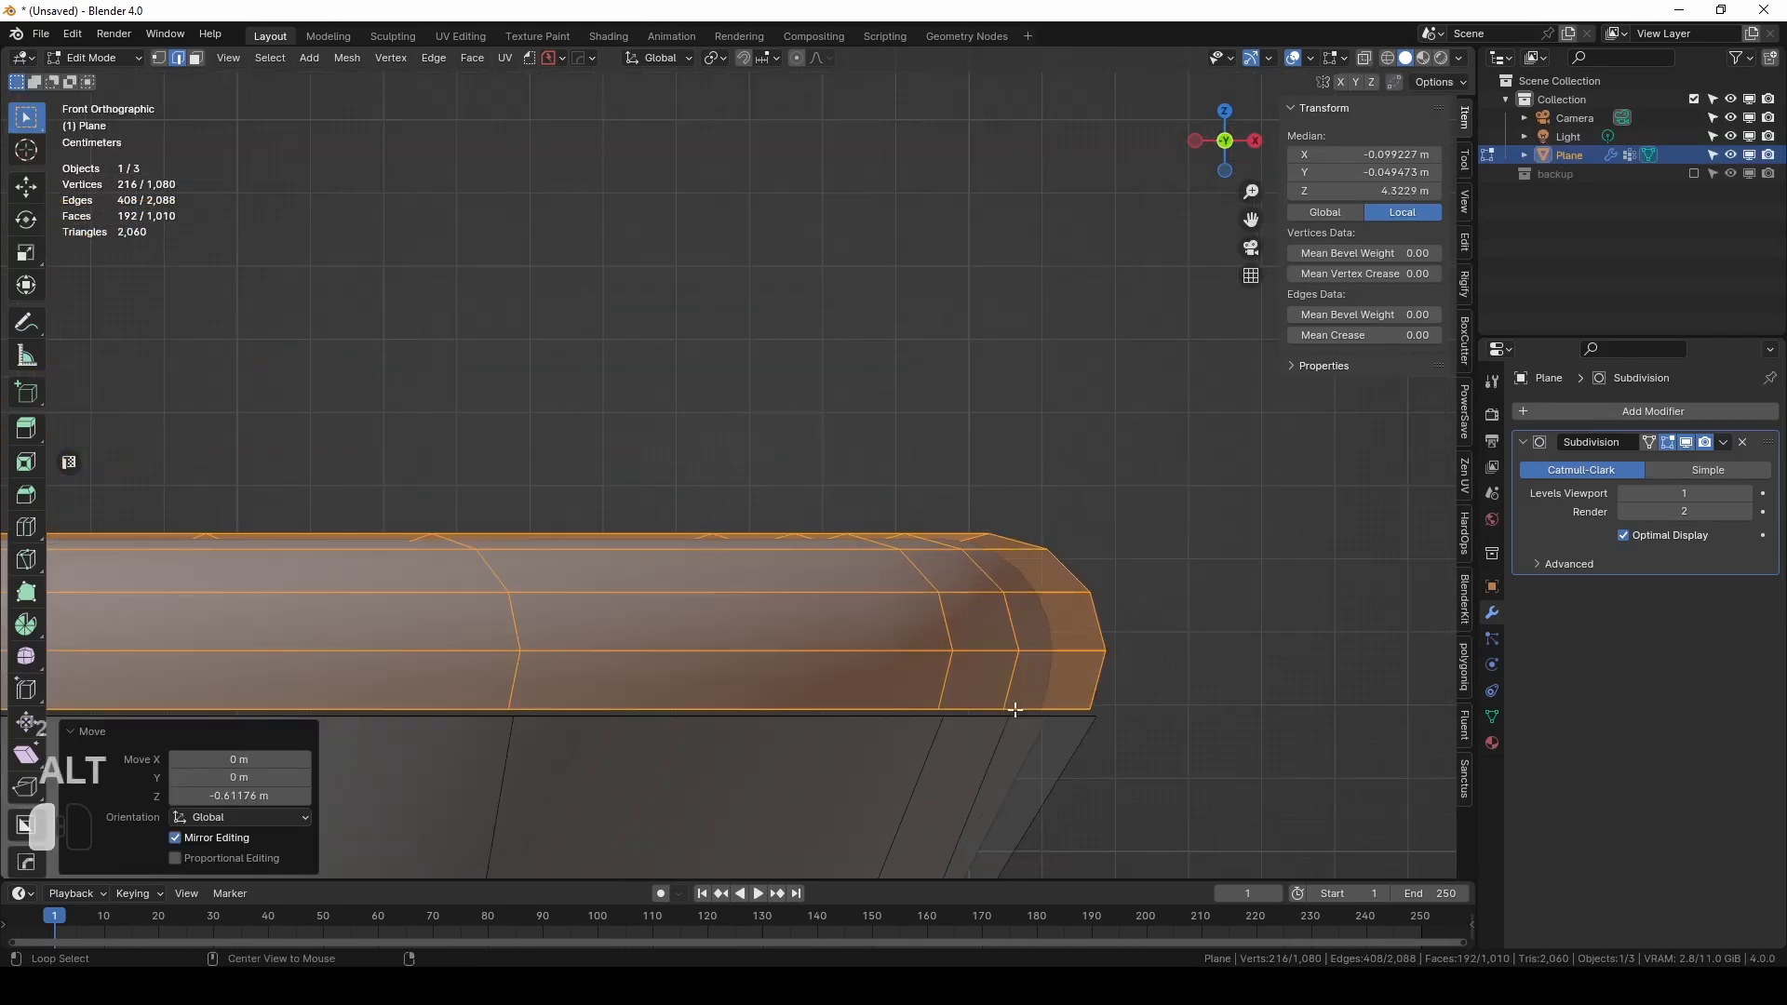
Delete the vertices of the tube's lowest outer edge loop.
alt+click(1015, 707)
key(x)
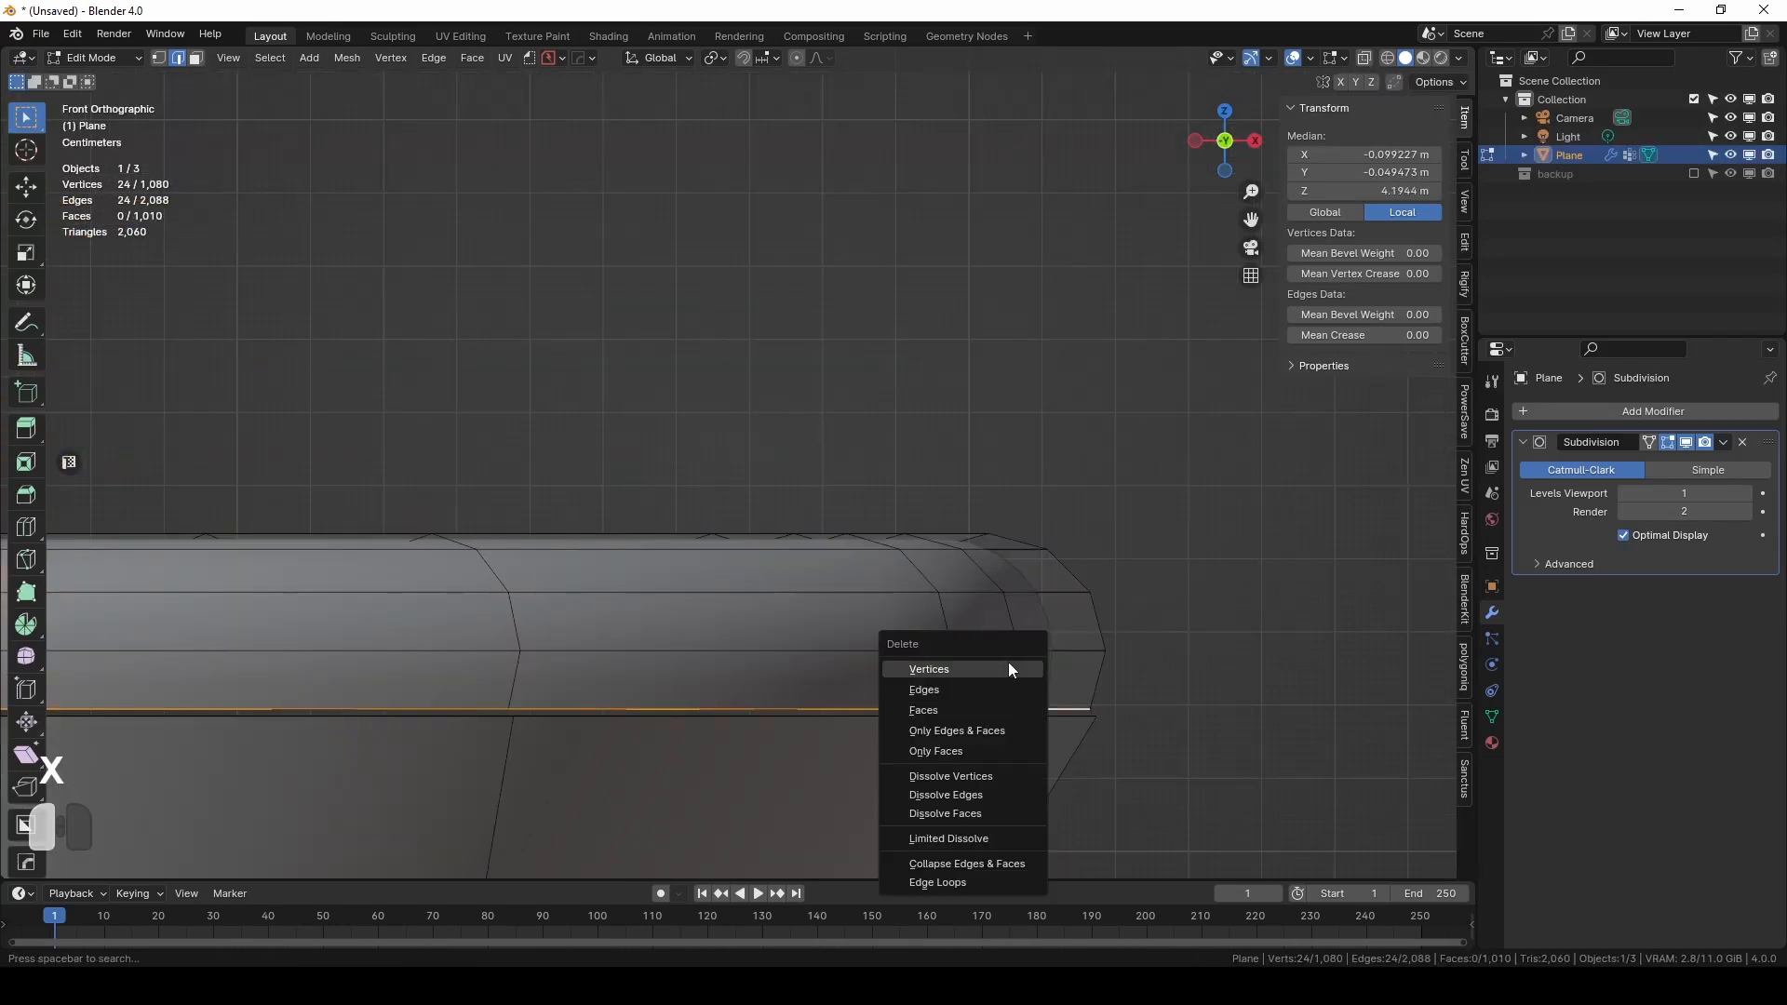
click(1008, 669)
Bridge the vessel's outer rim edge loop to the tube's lowest outer loop with a twist of 0.
alt+click(1073, 717)
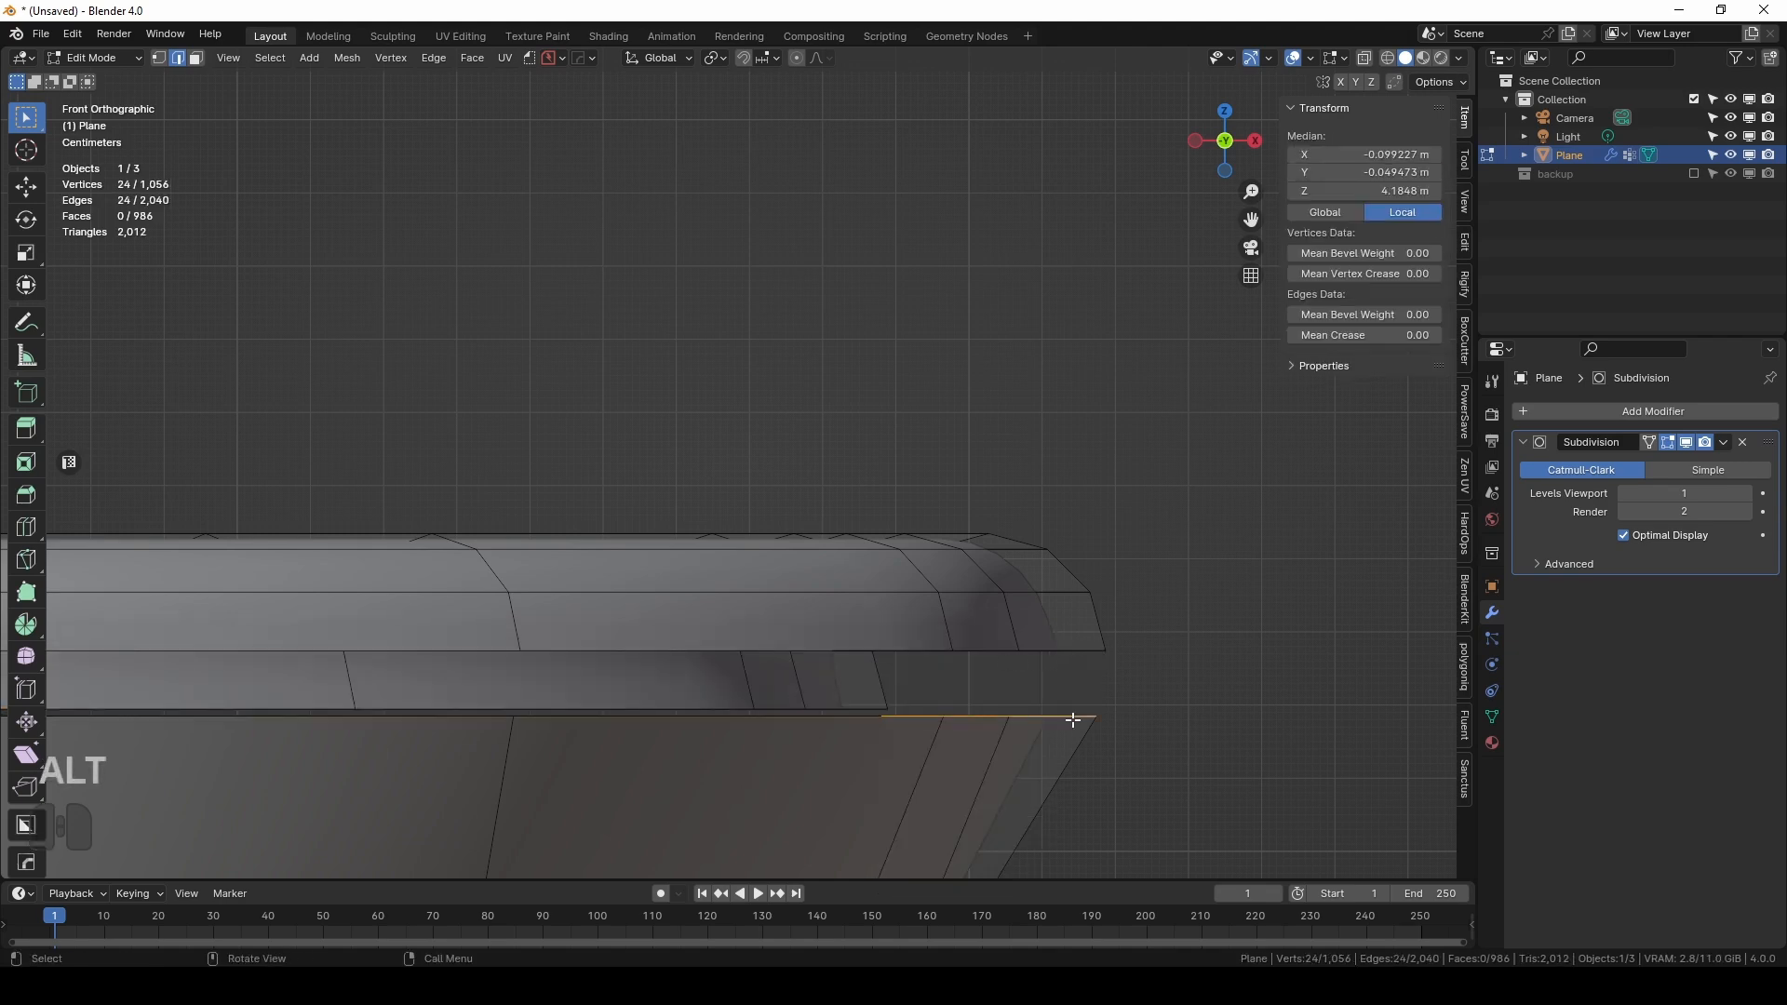
middle_drag(1131, 700, 905, 509)
alt+shift+click(897, 492)
key(F3)
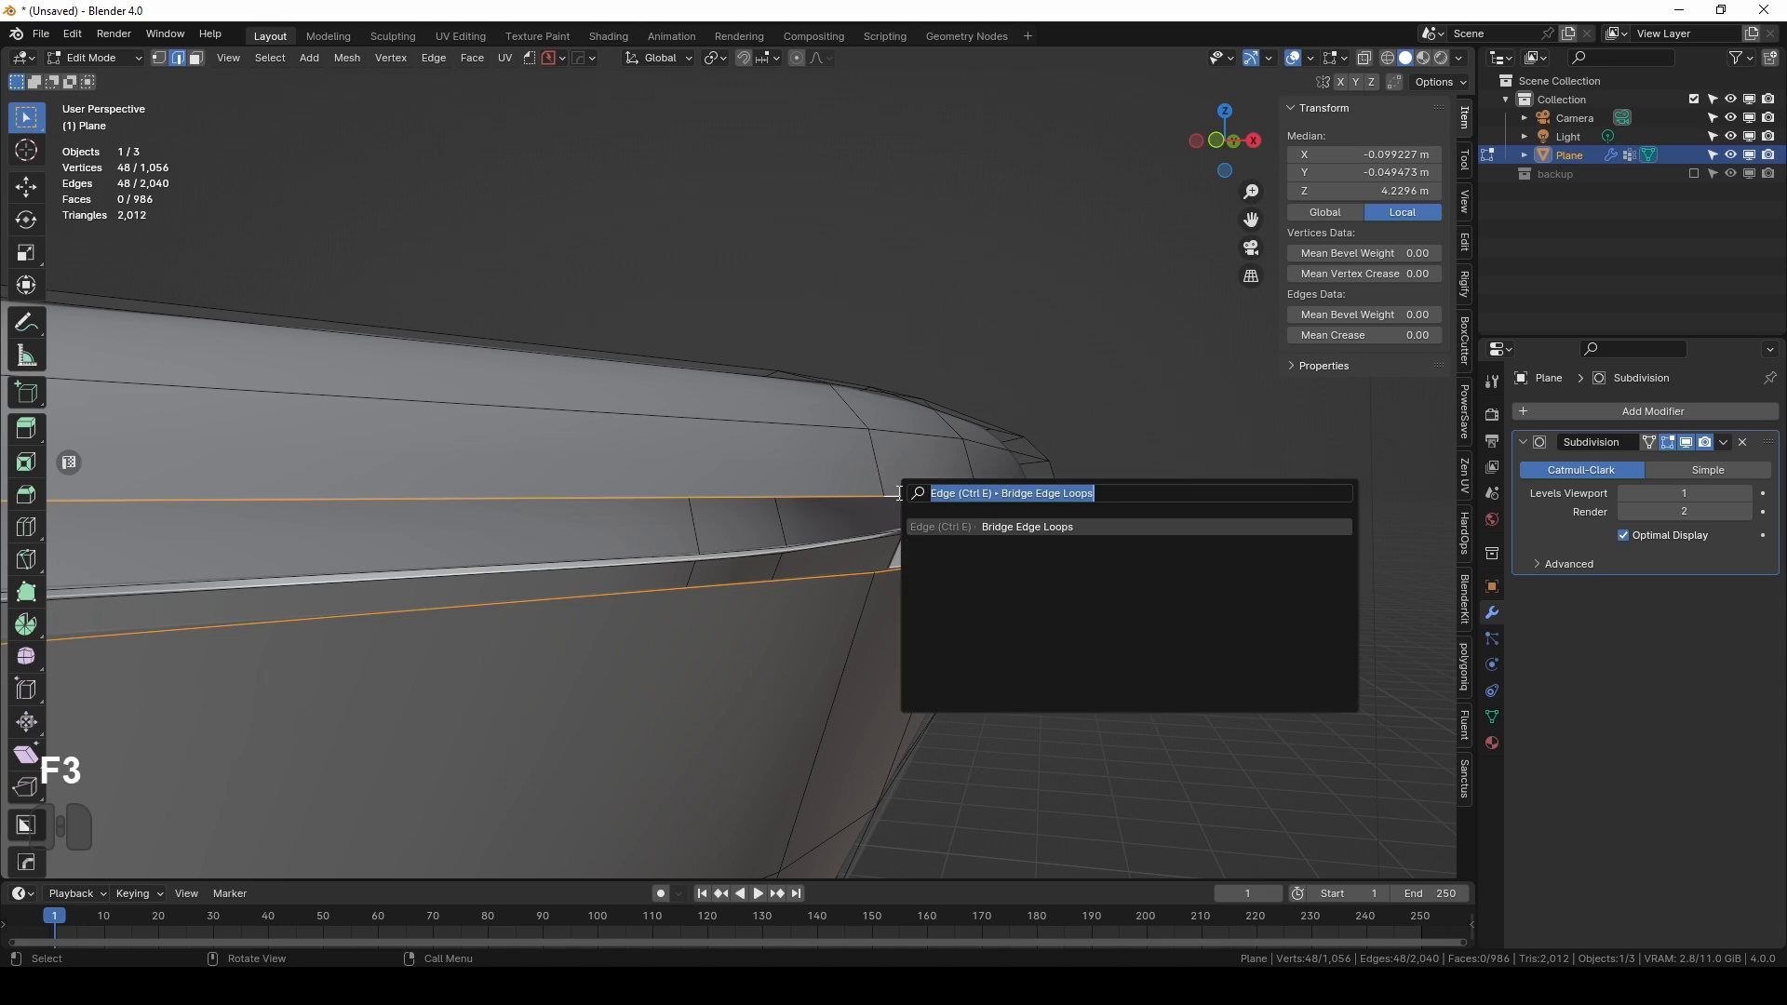
click(998, 527)
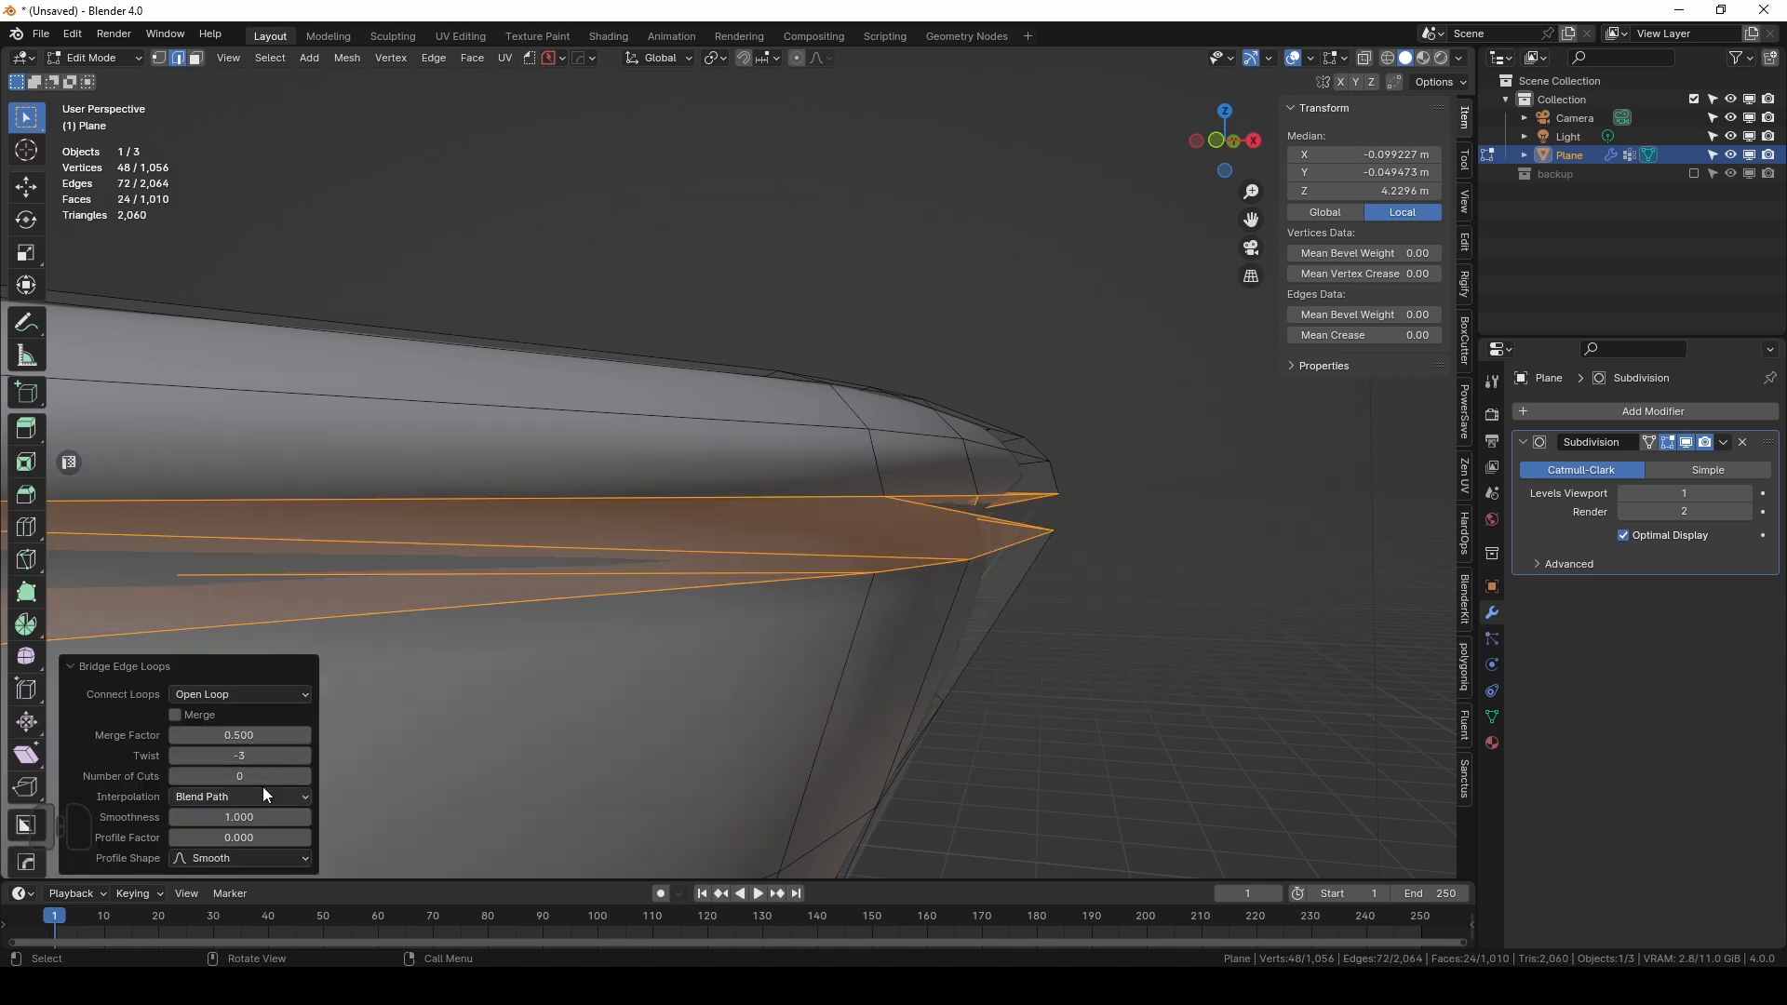
click(306, 757)
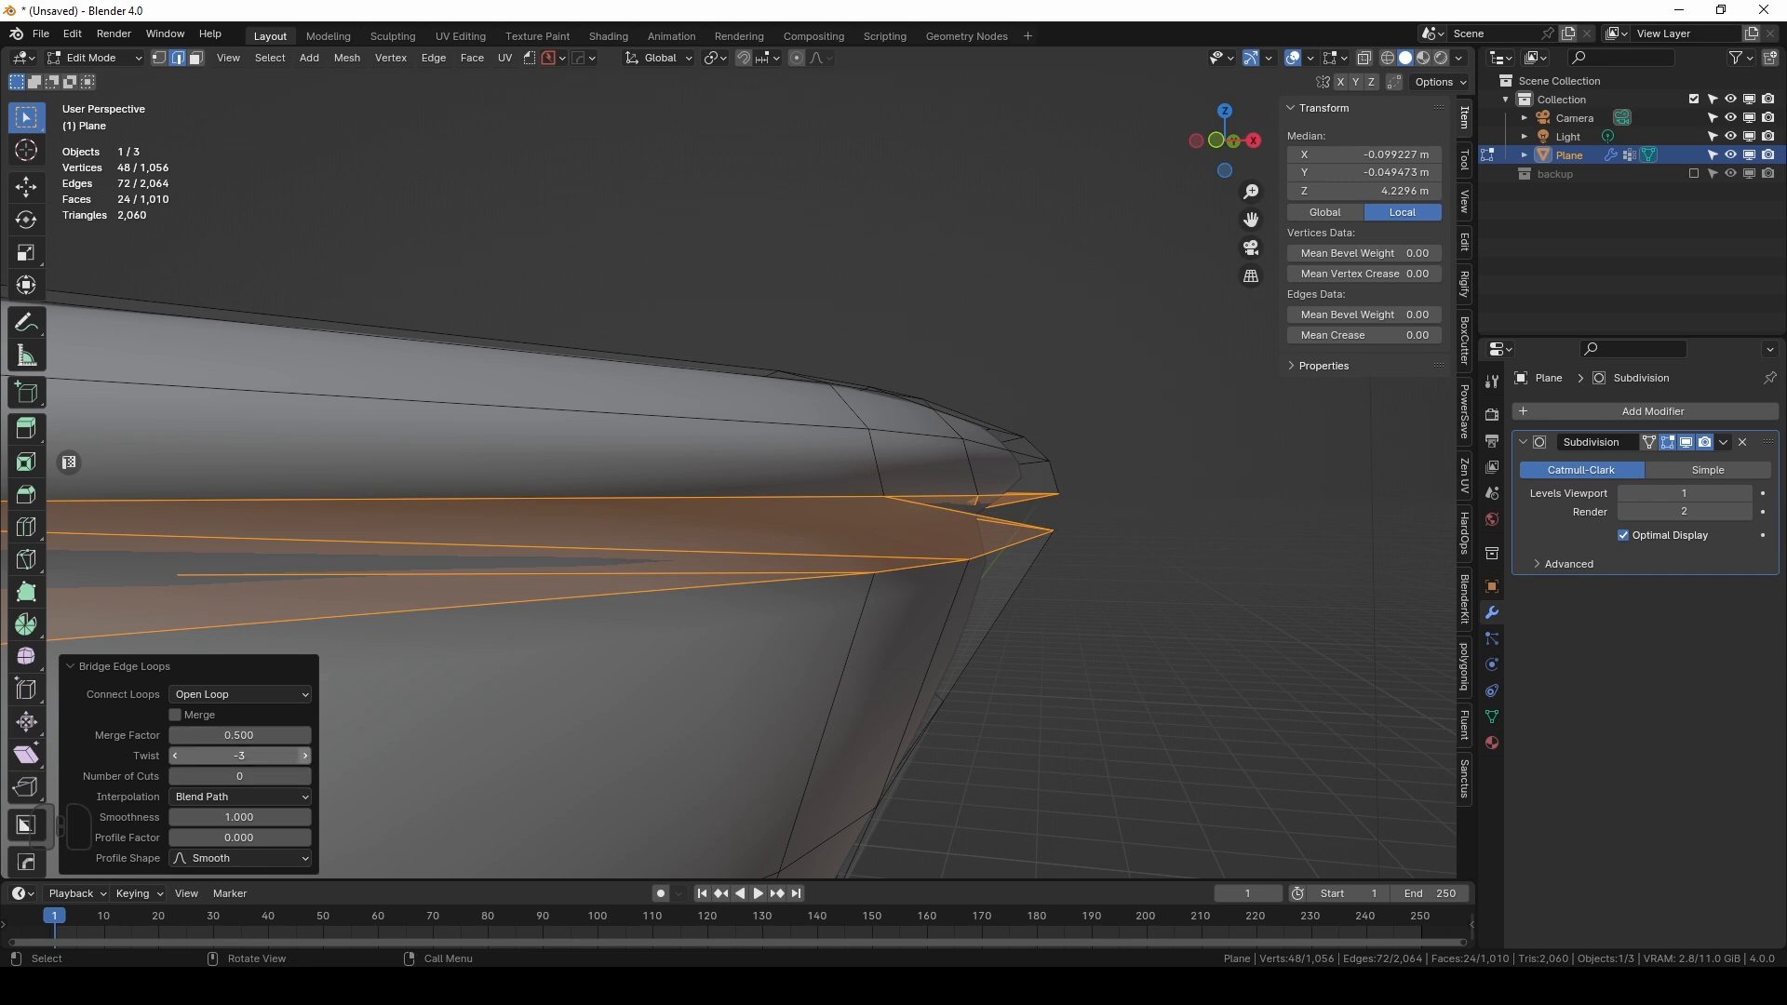
click(306, 756)
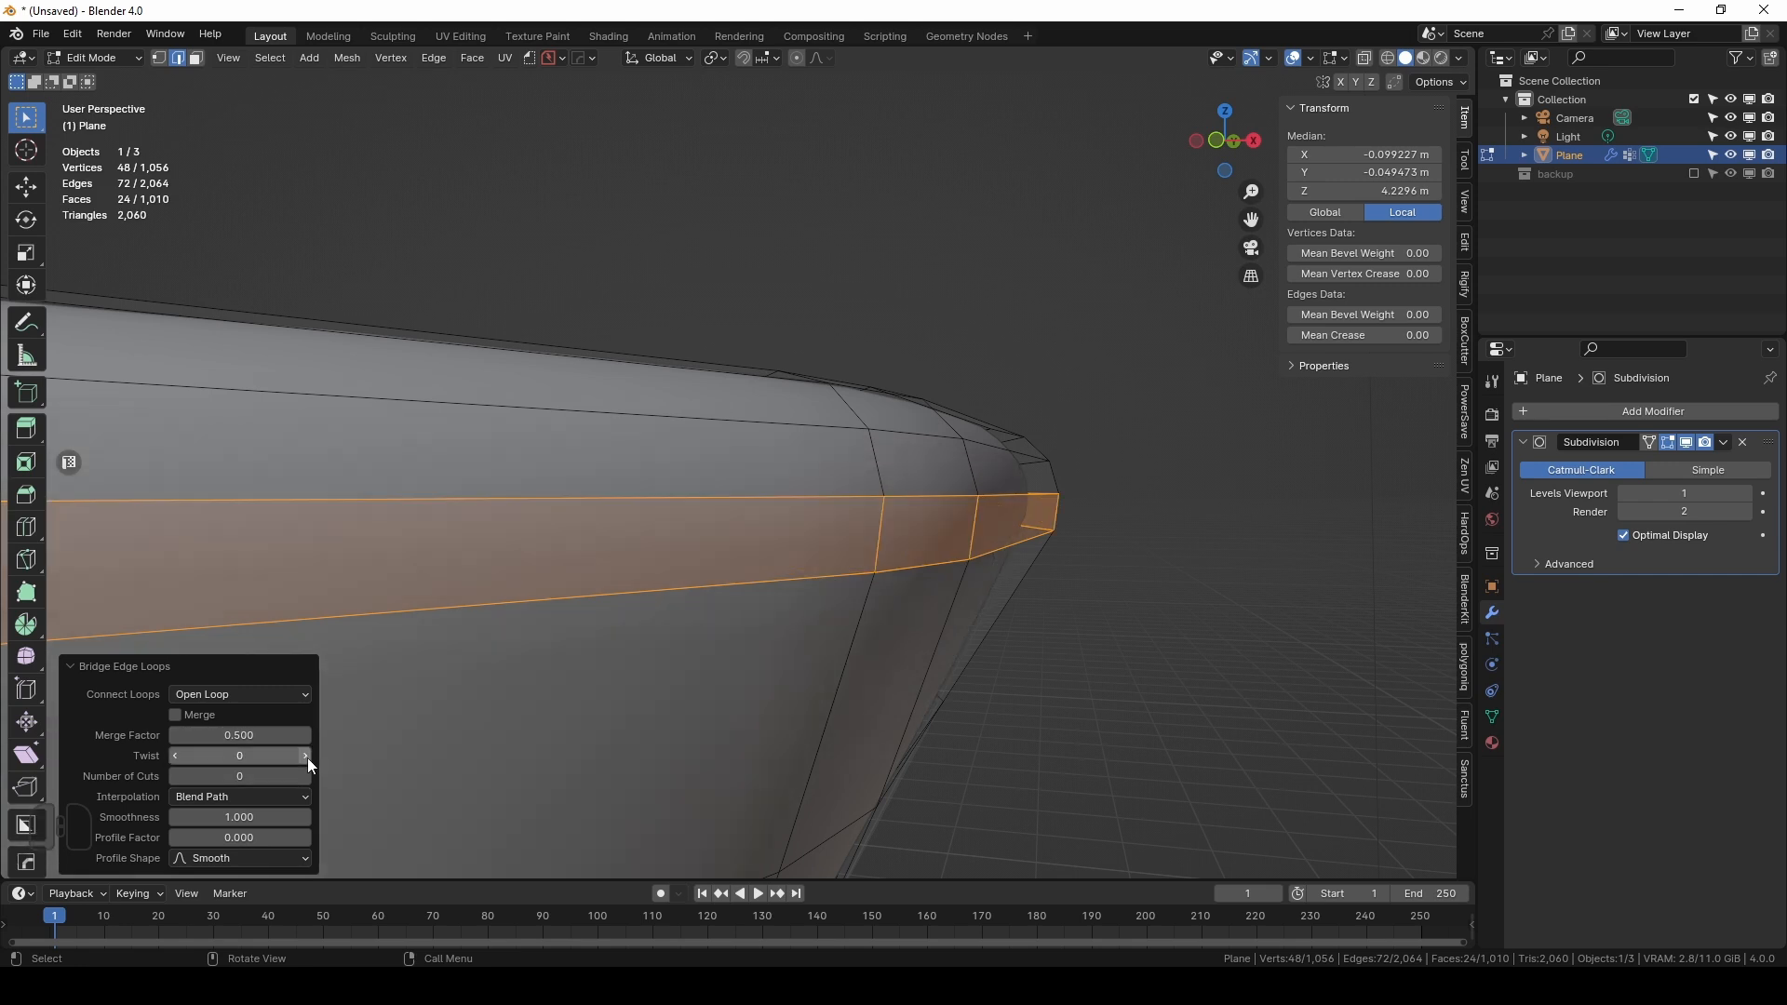
Bridge the tube's inner edge loop to the vessel's inner rim loop, closing the lip on the inside.
middle_drag(1208, 686, 736, 582)
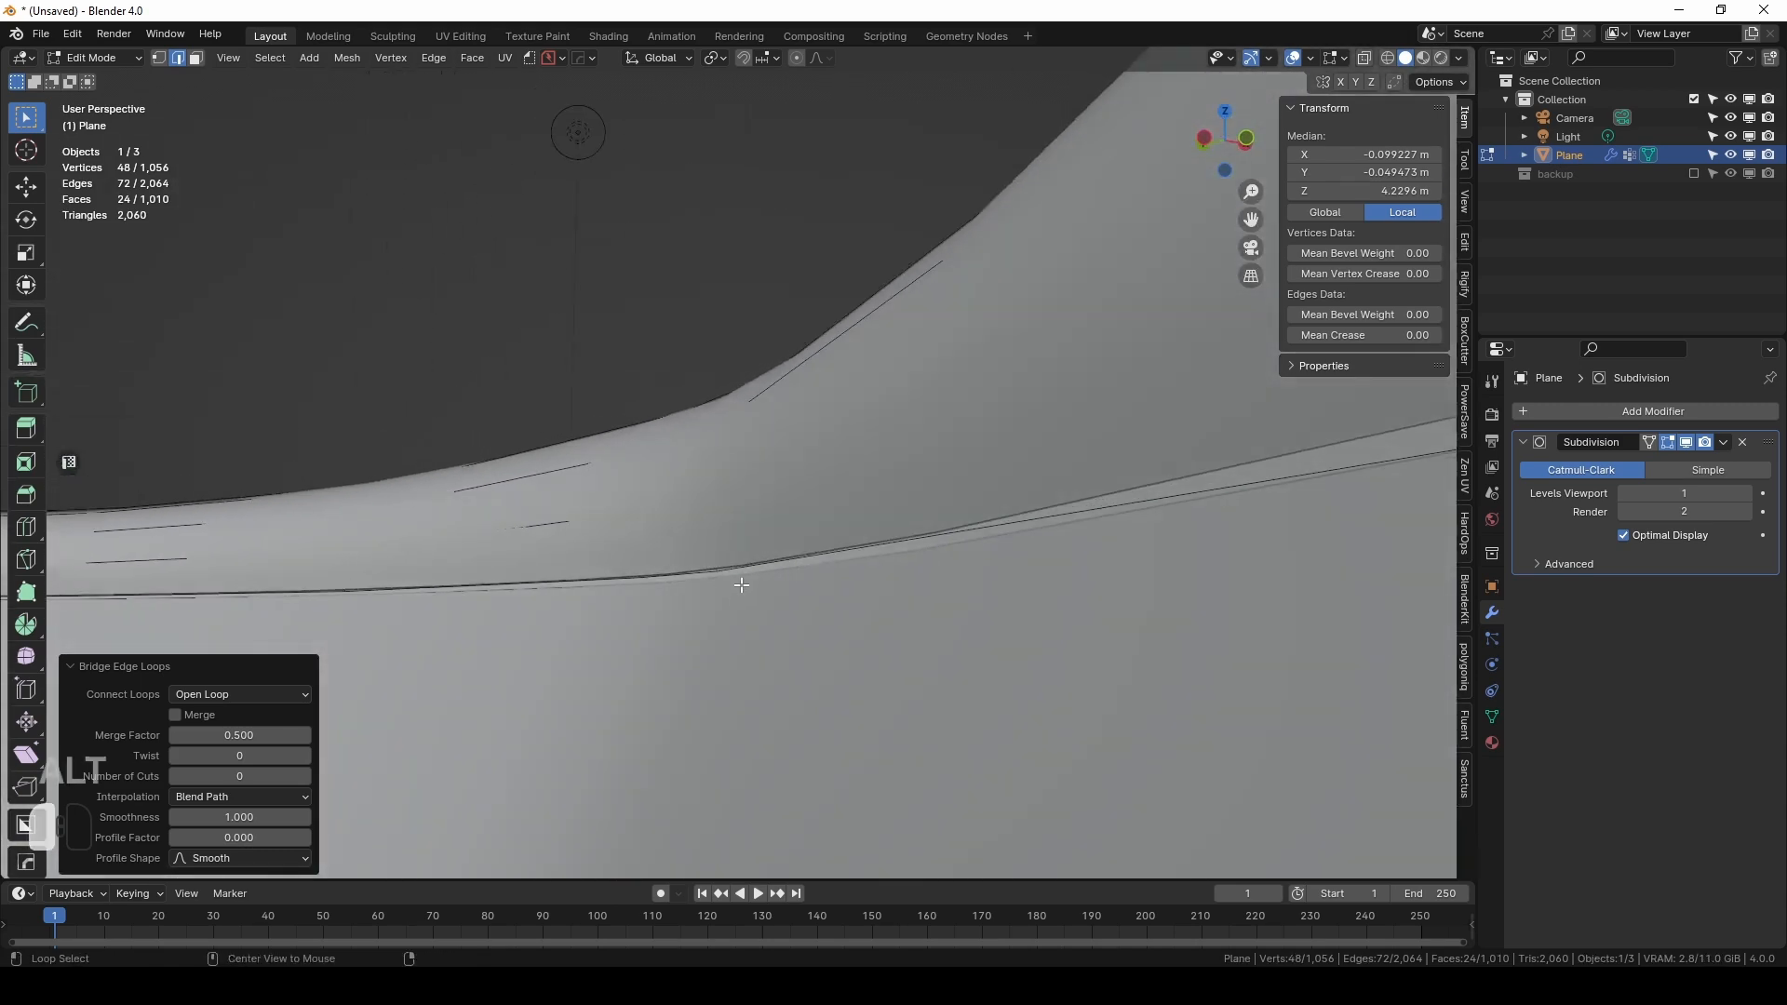
key(alt+z)
alt+click(736, 586)
alt+shift+click(724, 570)
key(F3)
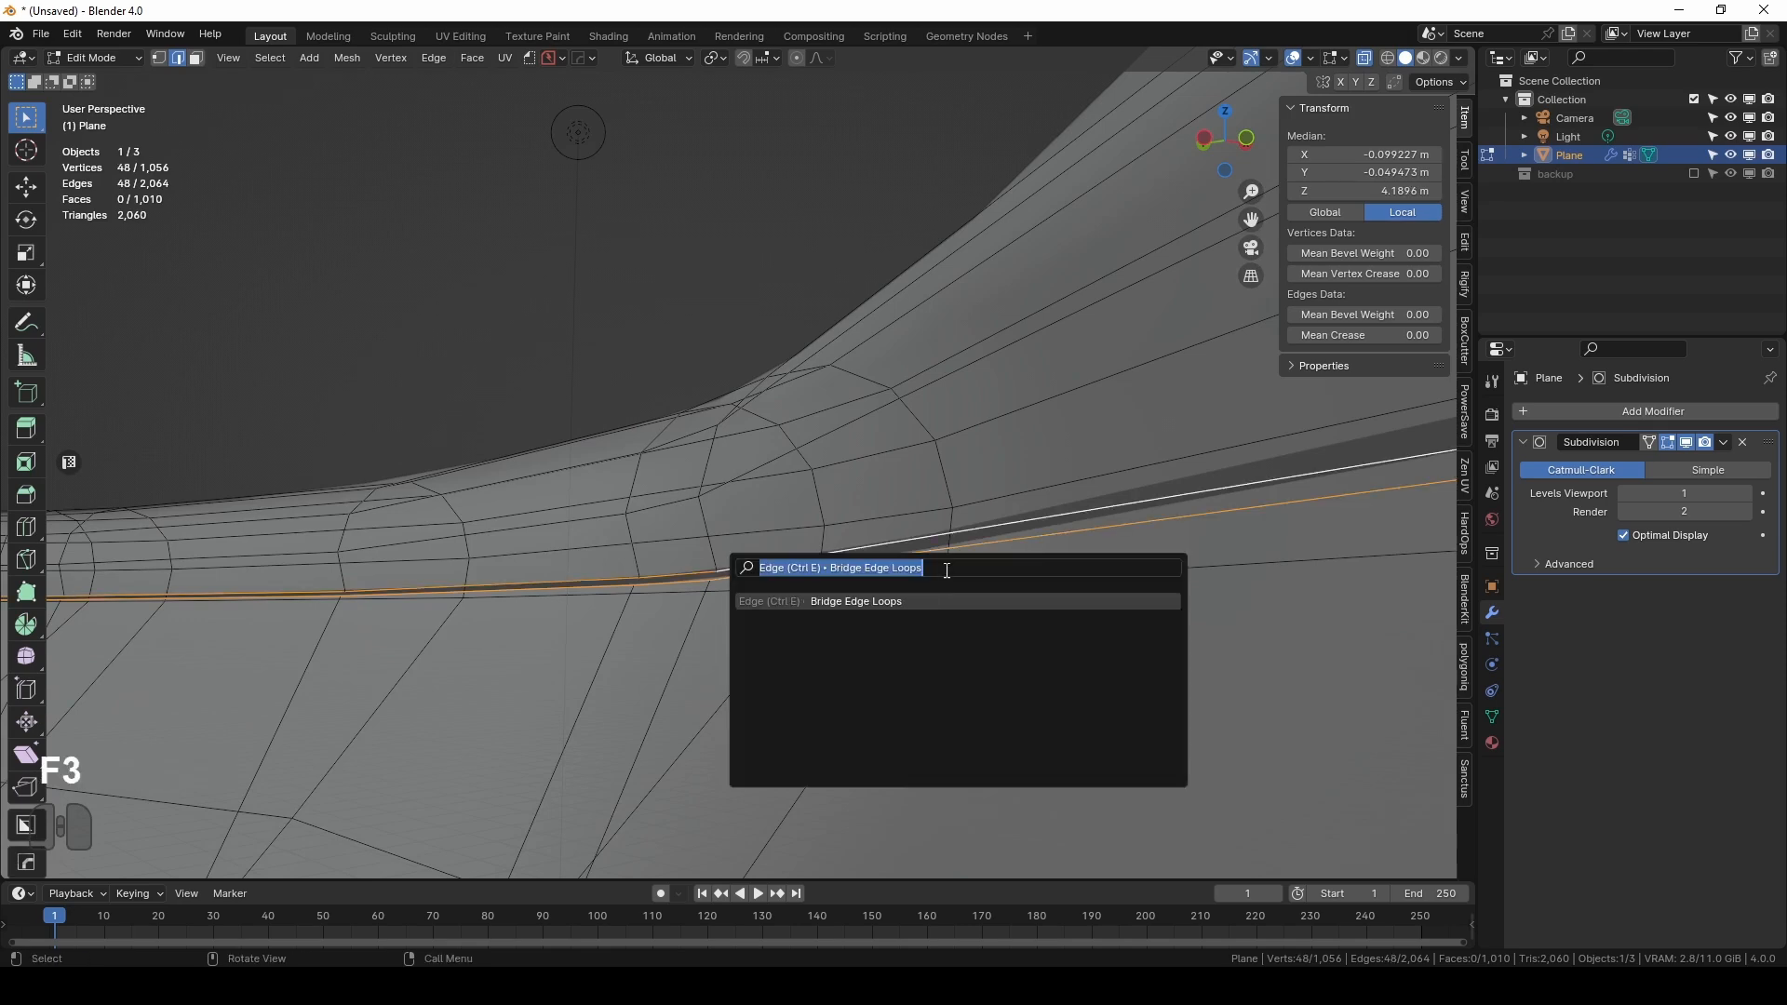
key(Return)
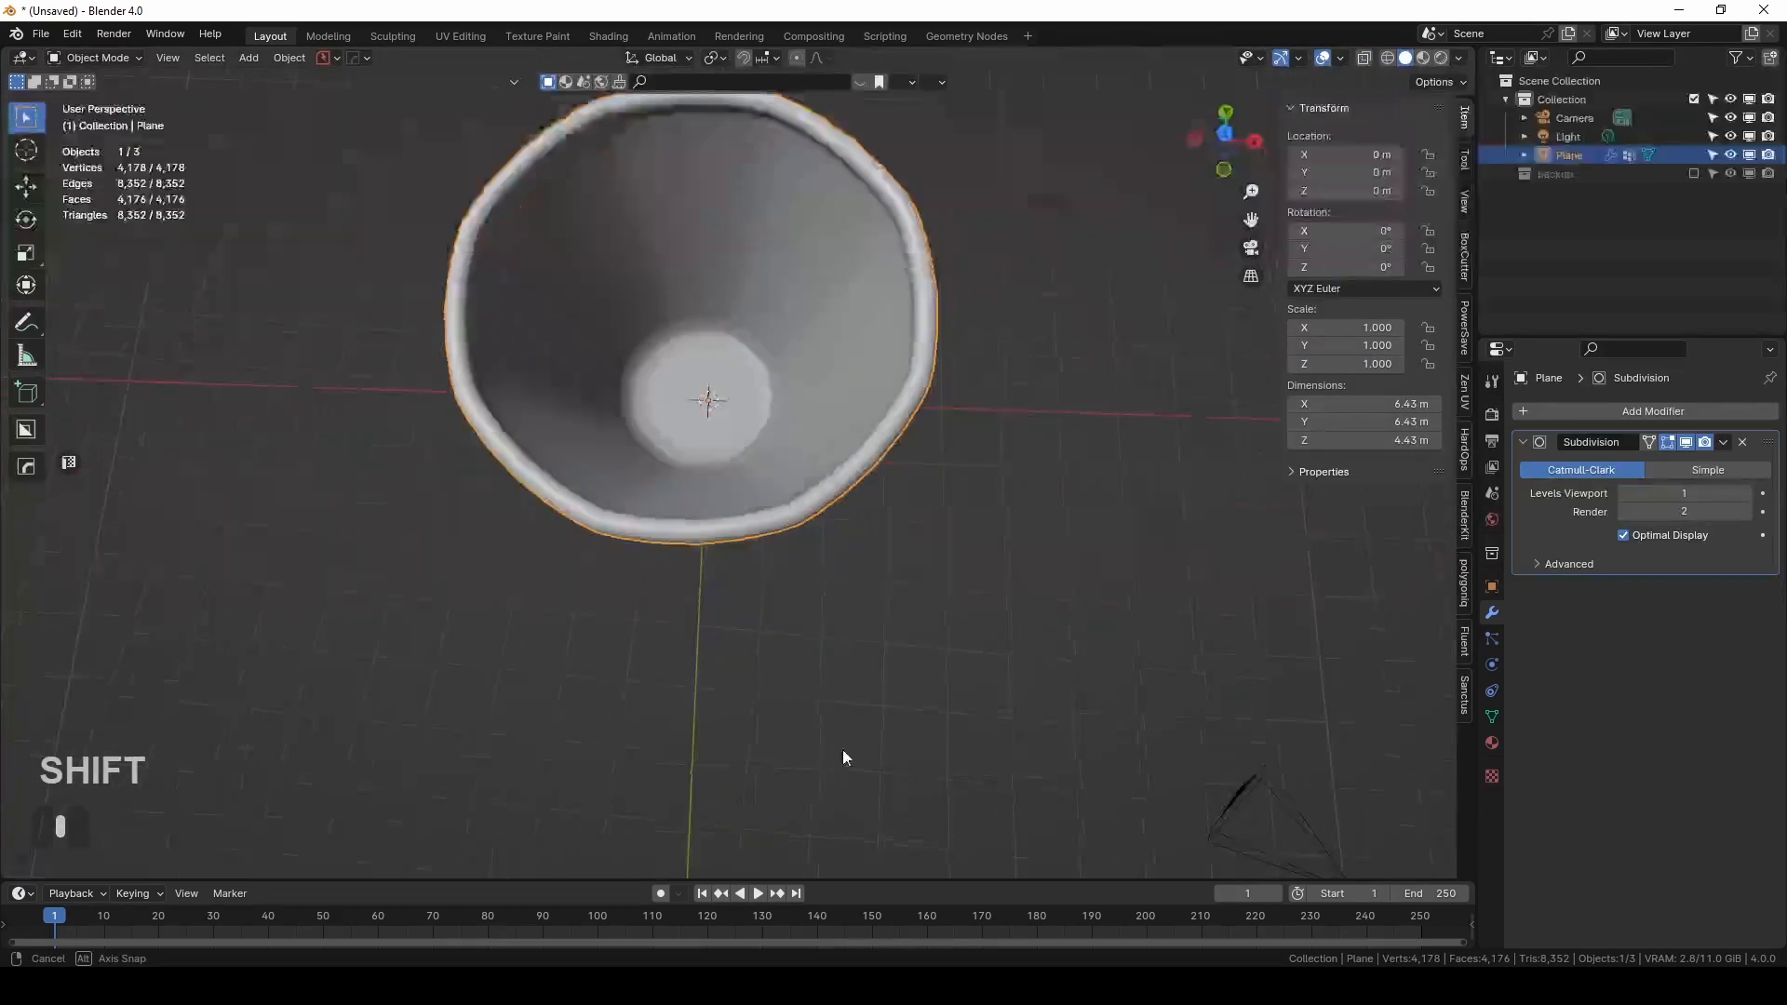
Set the render engine to Cycles, then select the vessel and open the Shading workspace.
middle_drag(843, 756, 812, 433)
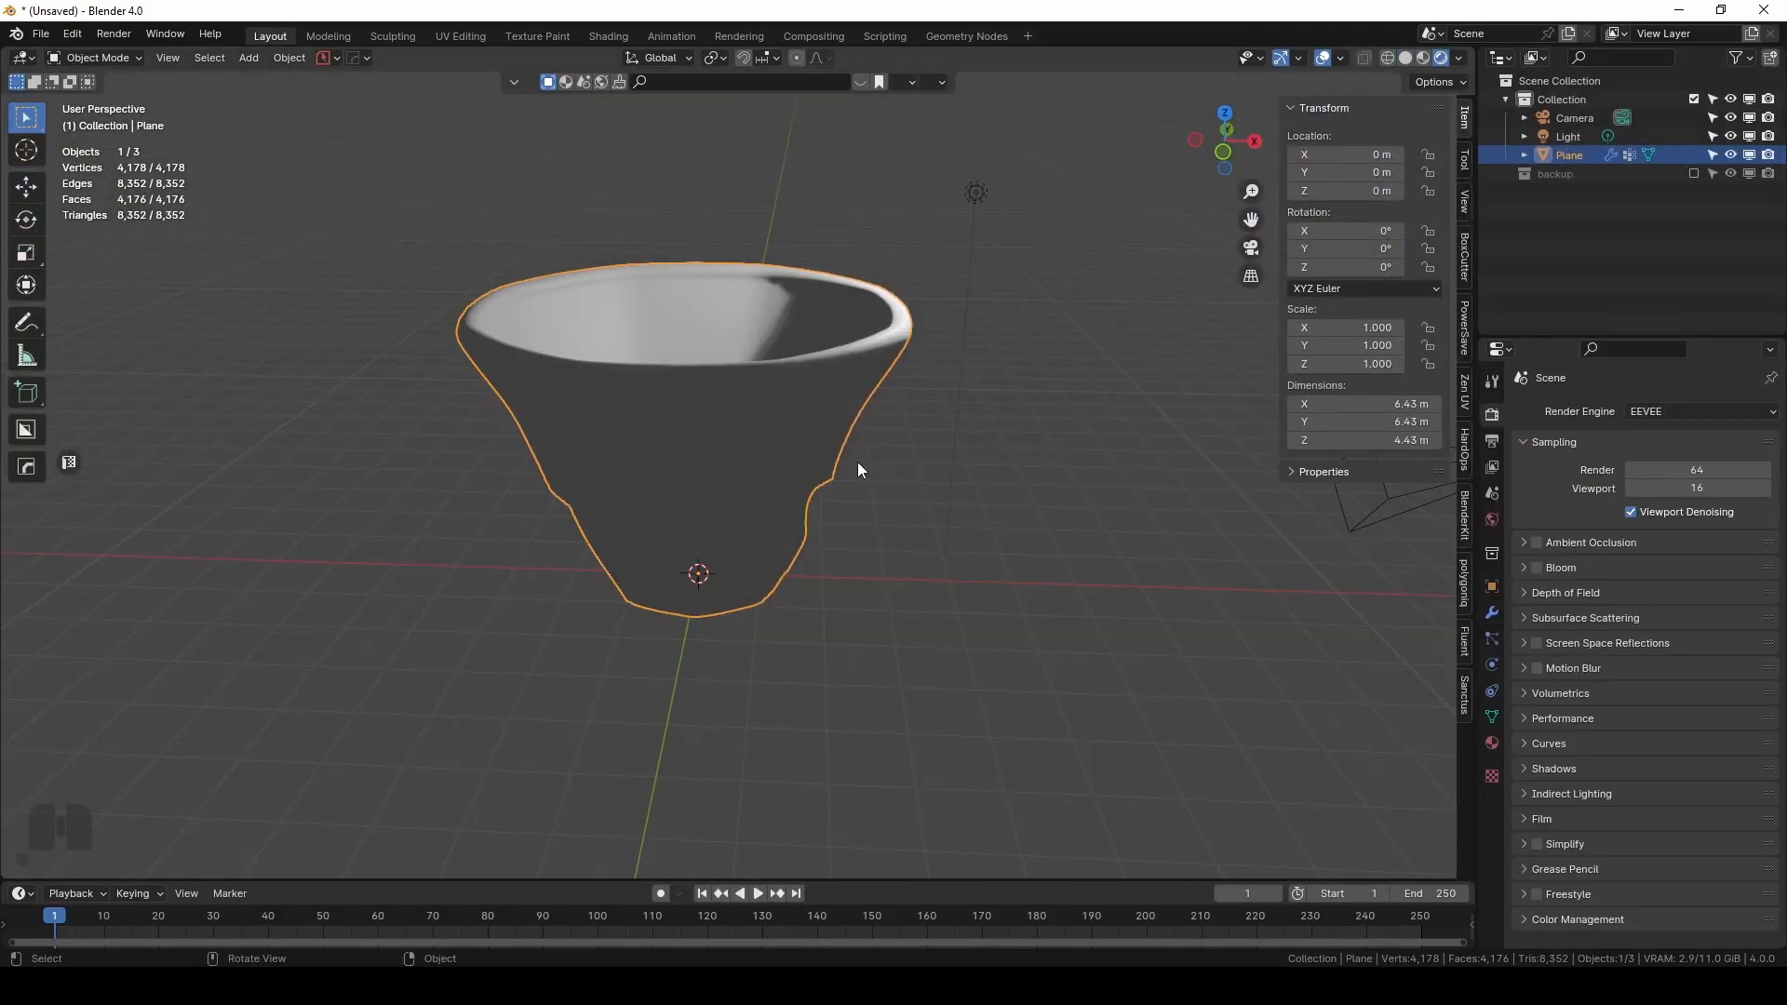
click(858, 463)
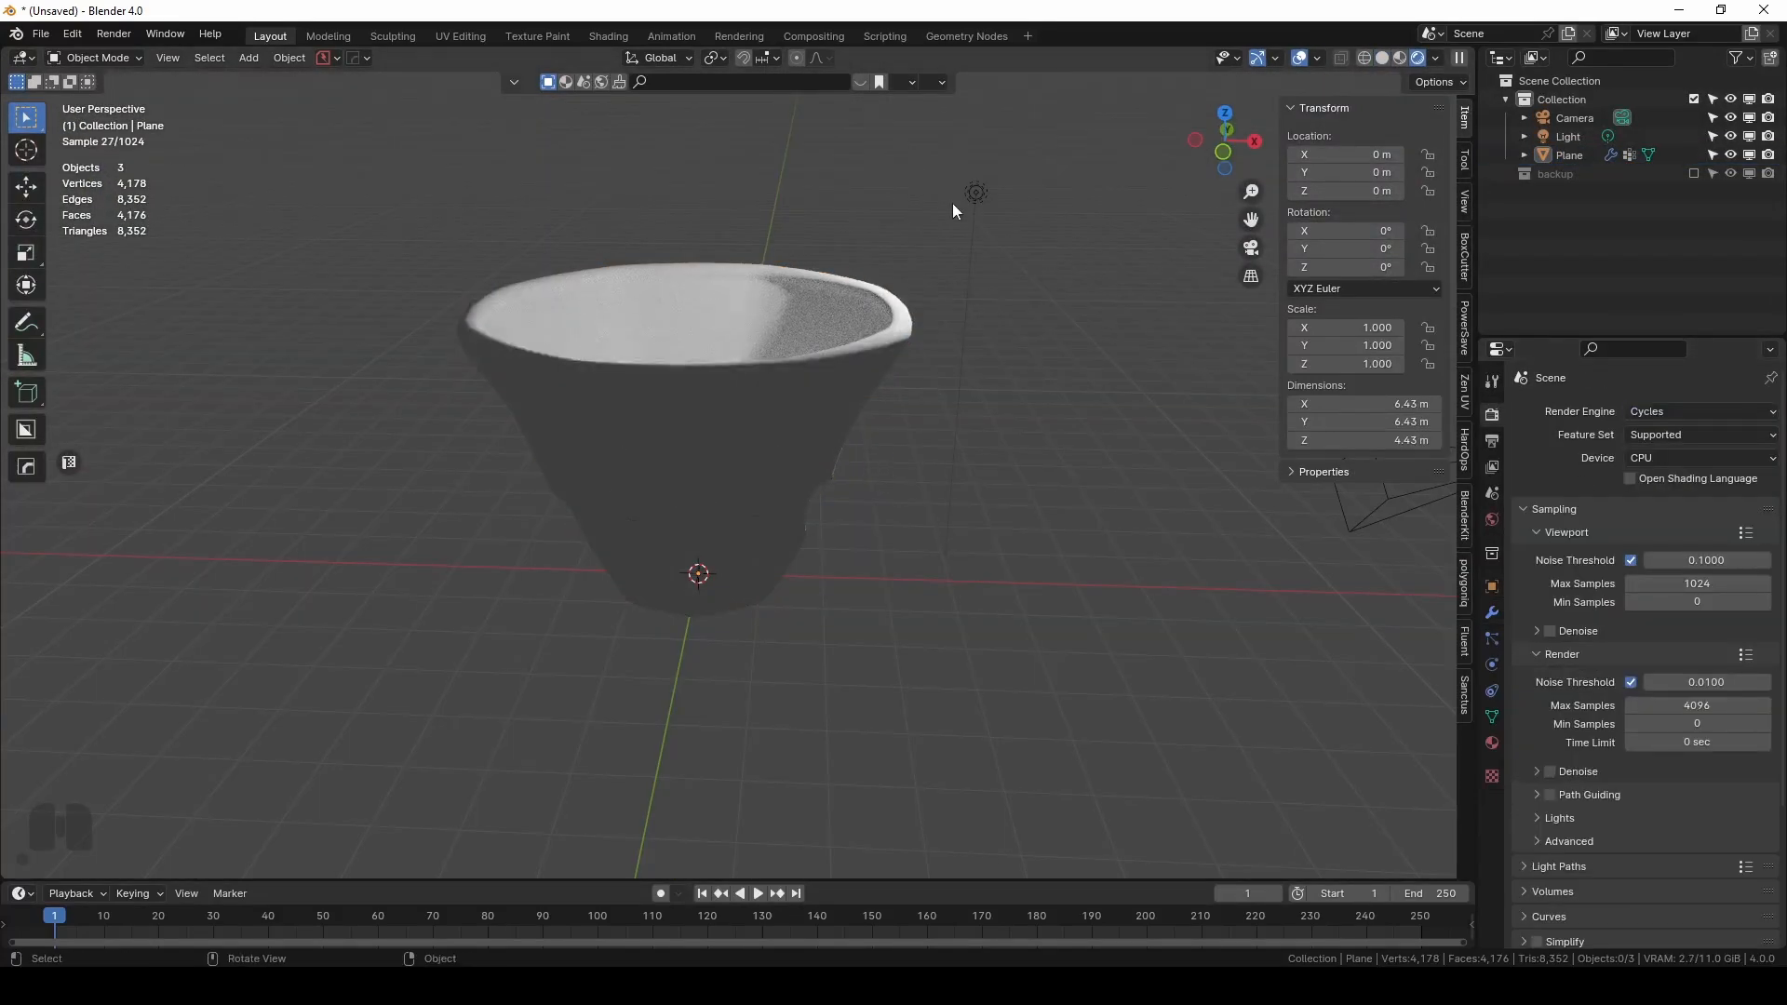
click(762, 404)
click(608, 35)
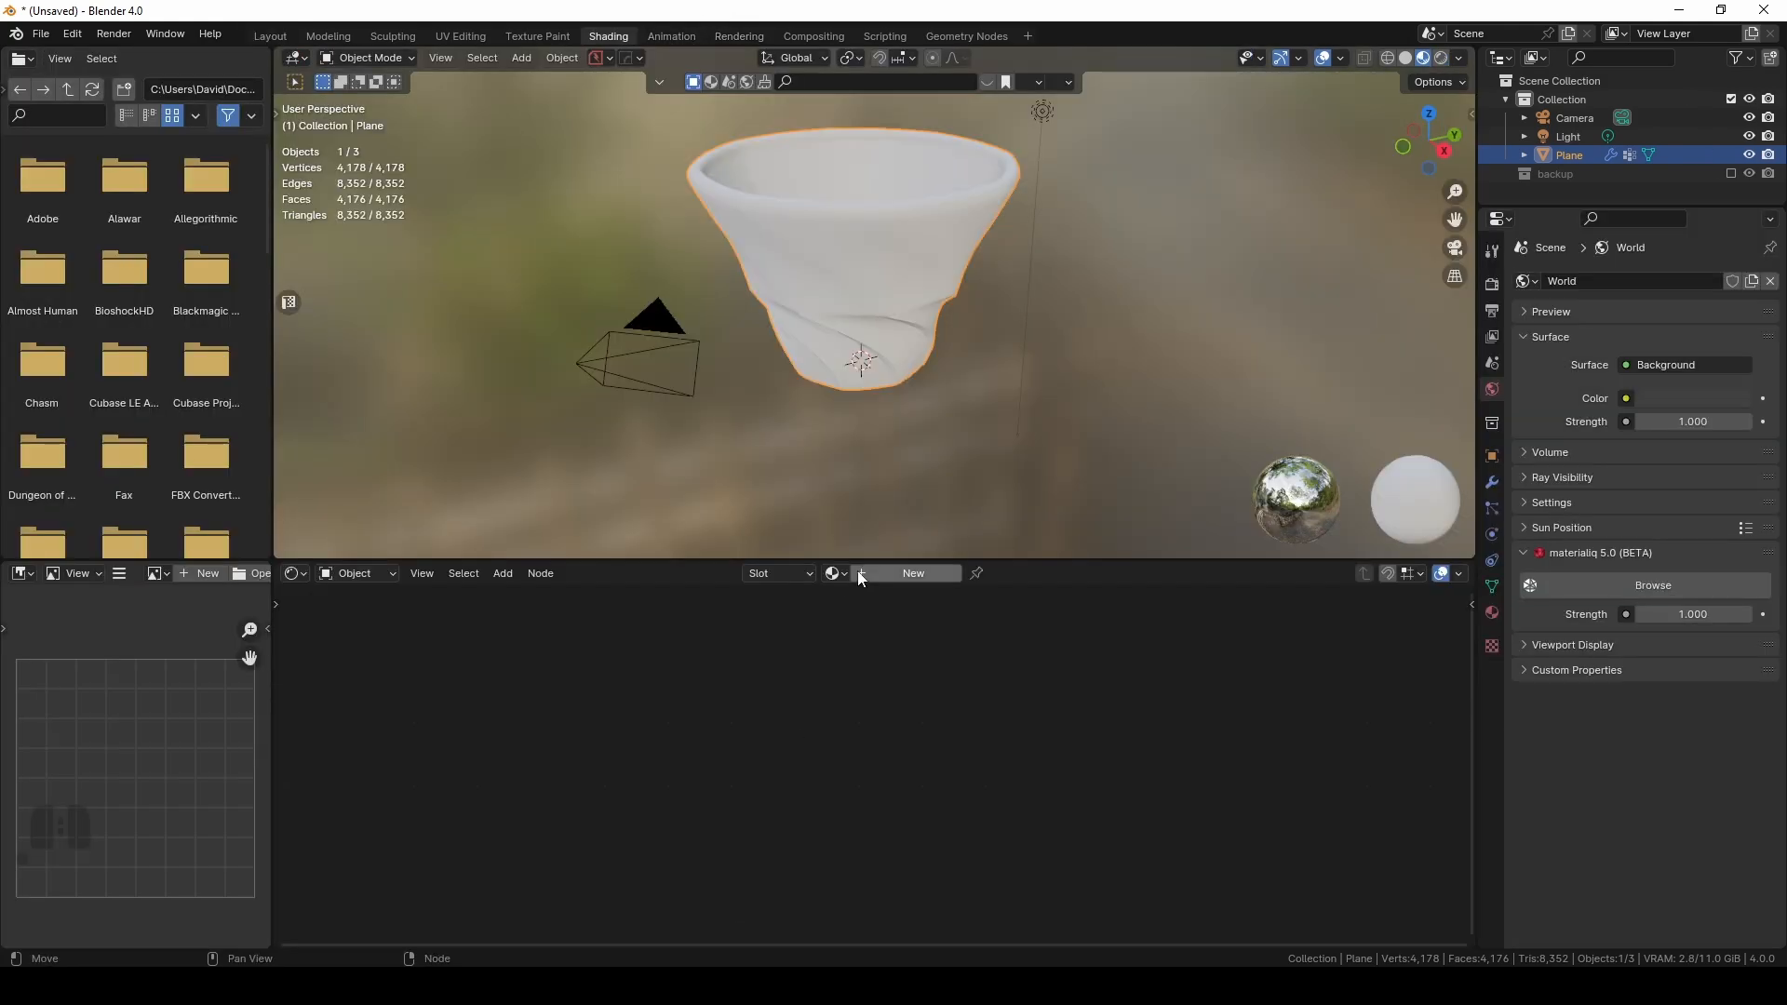
Give the vessel a new material with a Glass BSDF replacing the Principled BSDF, wired to the material output, and preview it rendered.
right_click(811, 608)
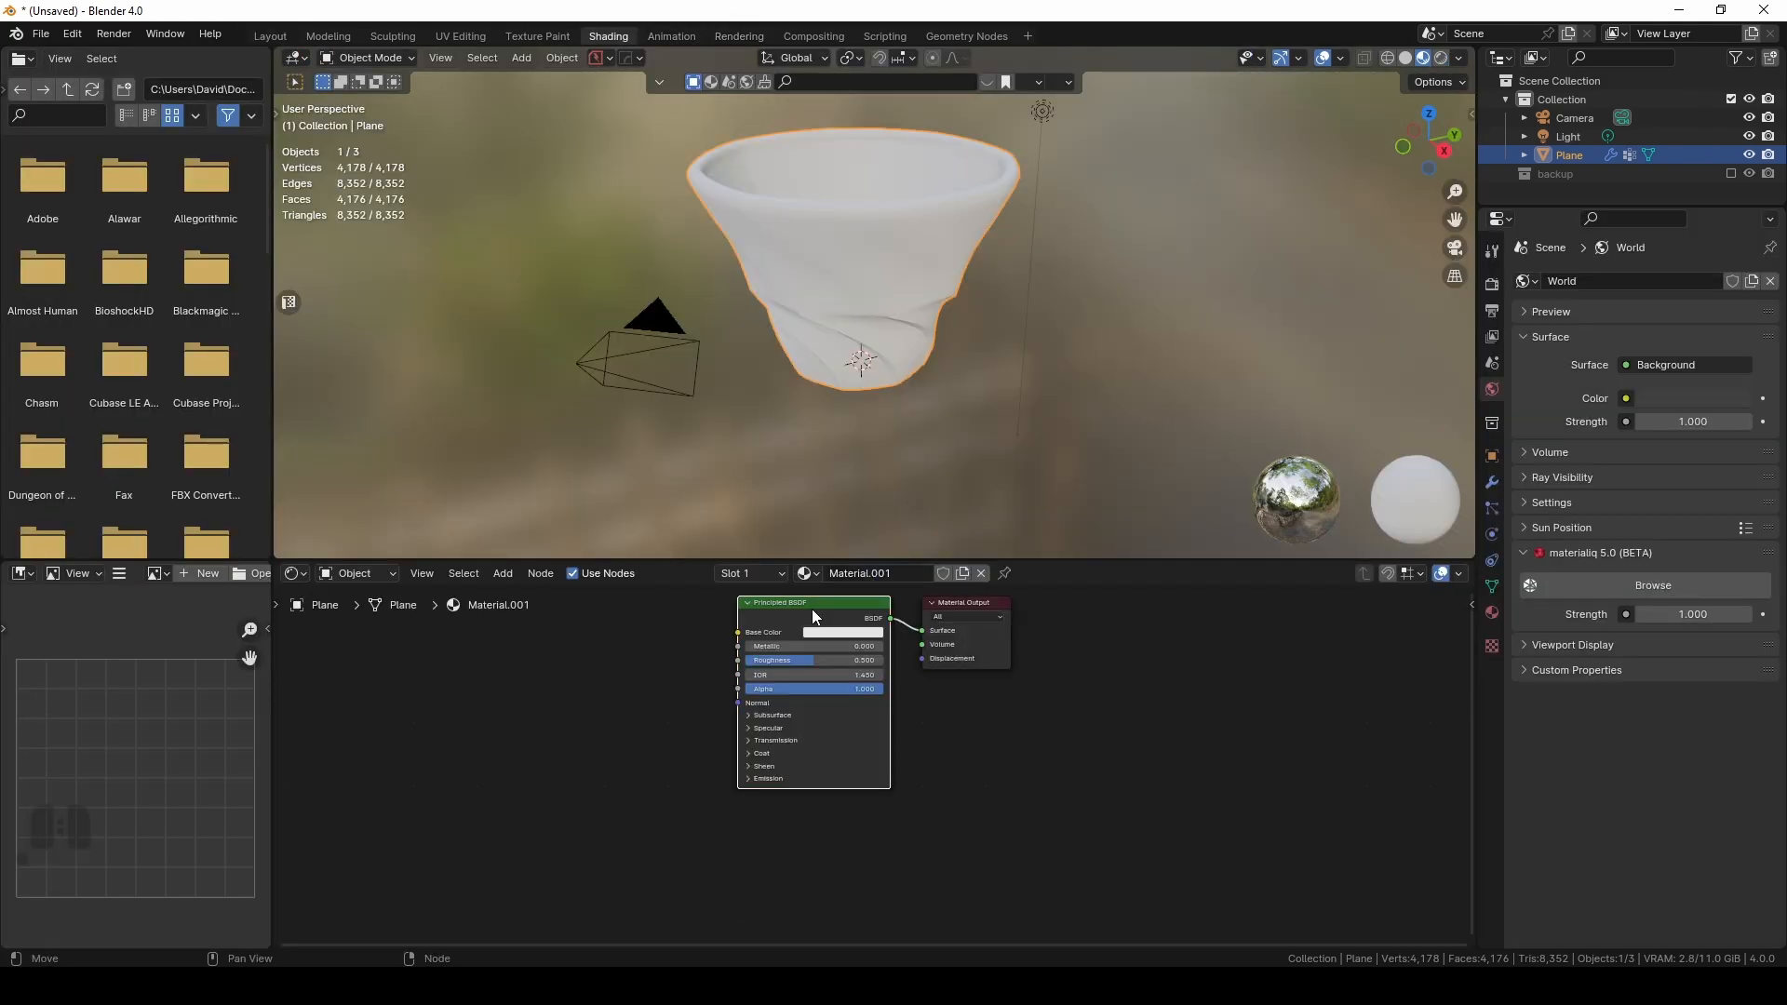
key(x)
key(shift+a)
click(724, 651)
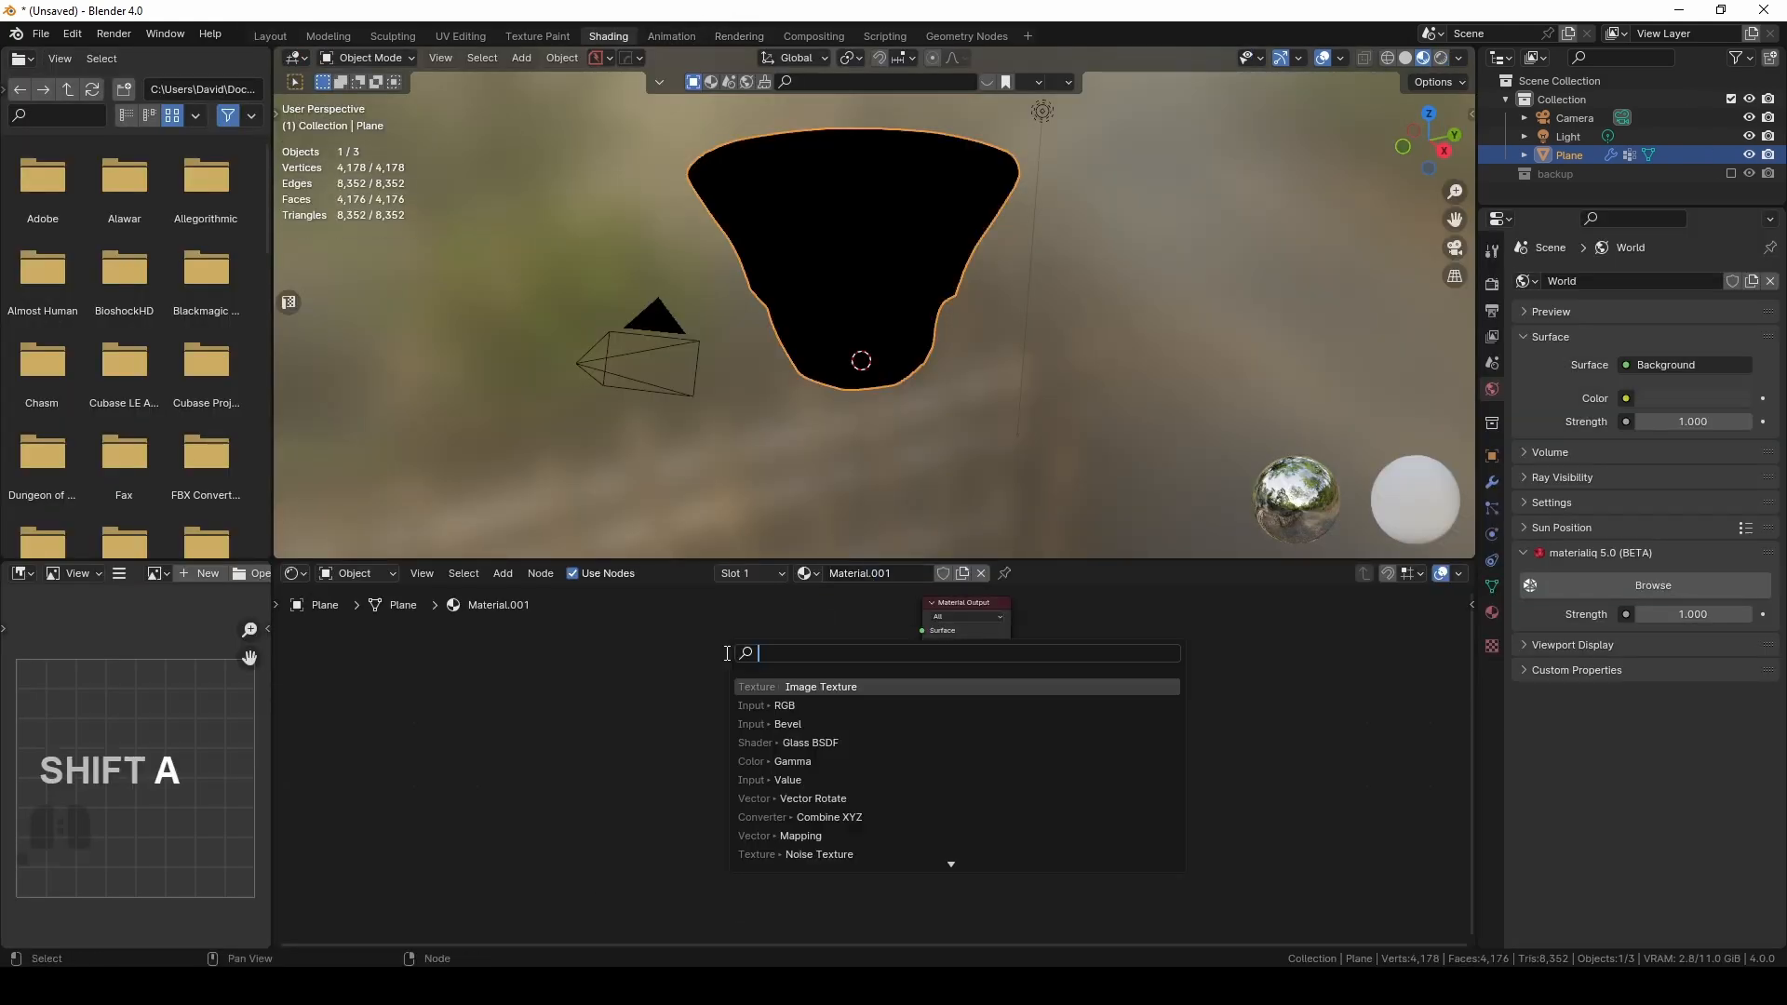
text(gall)
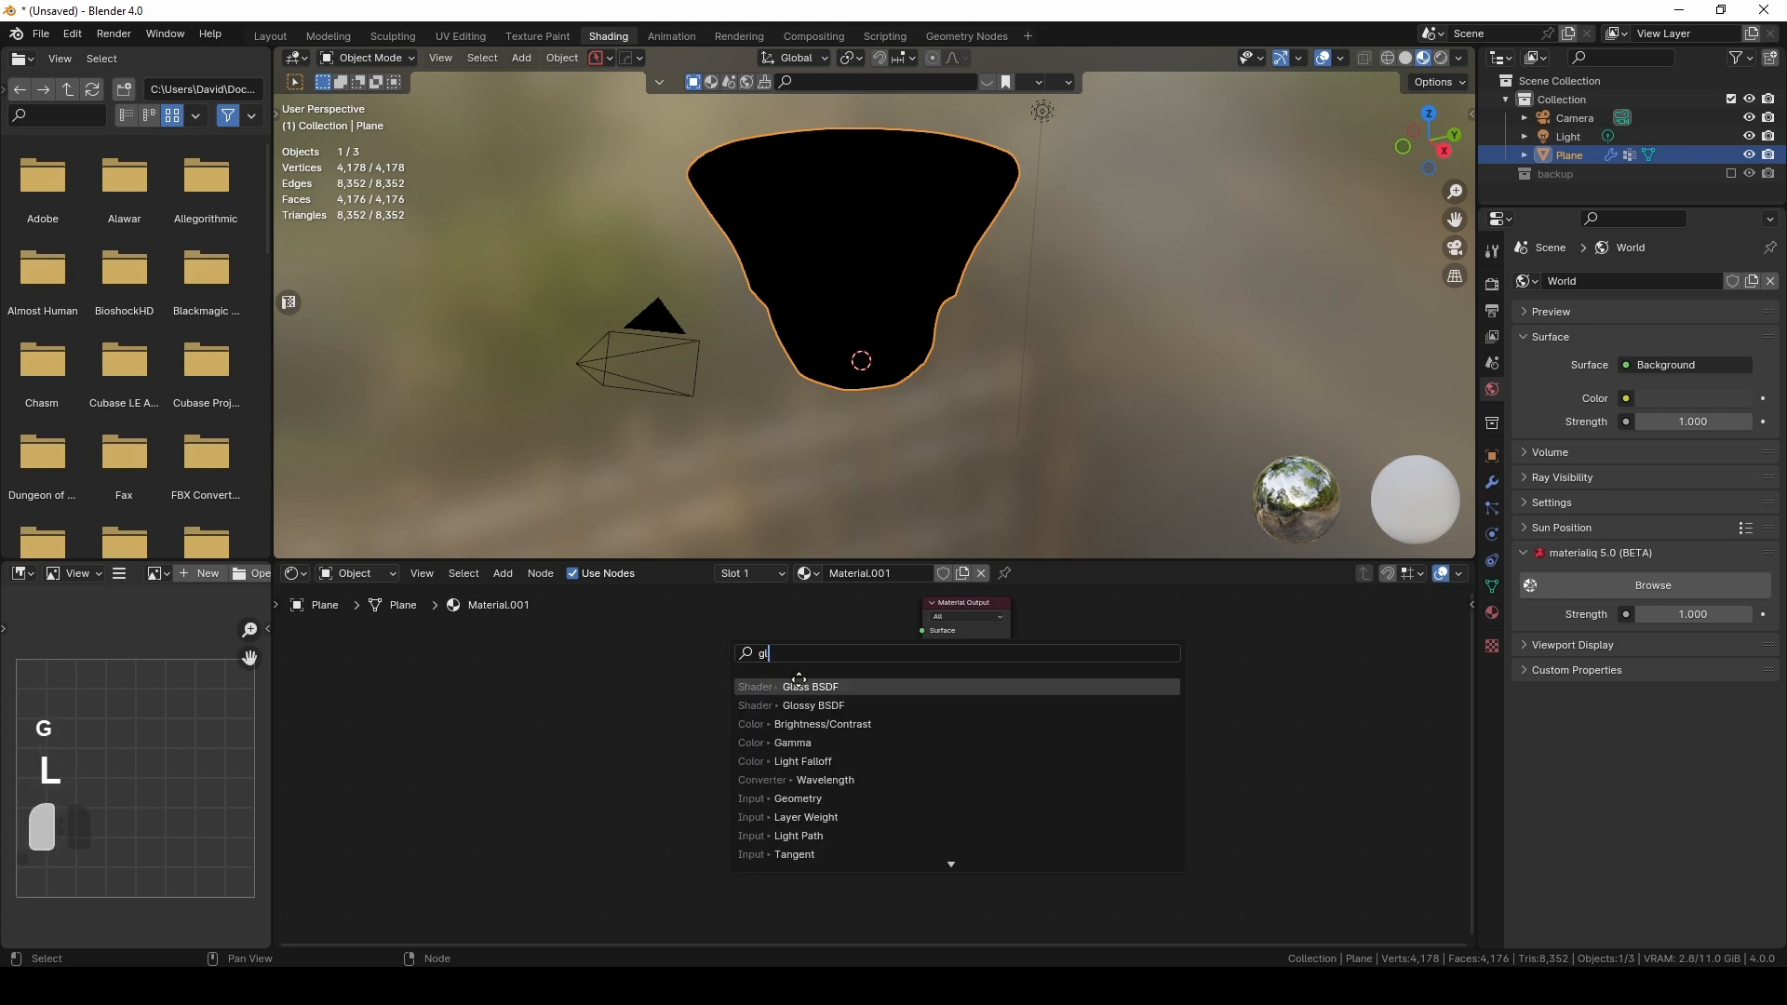
key(Return)
click(782, 670)
ctrl+shift+click(787, 693)
click(1440, 59)
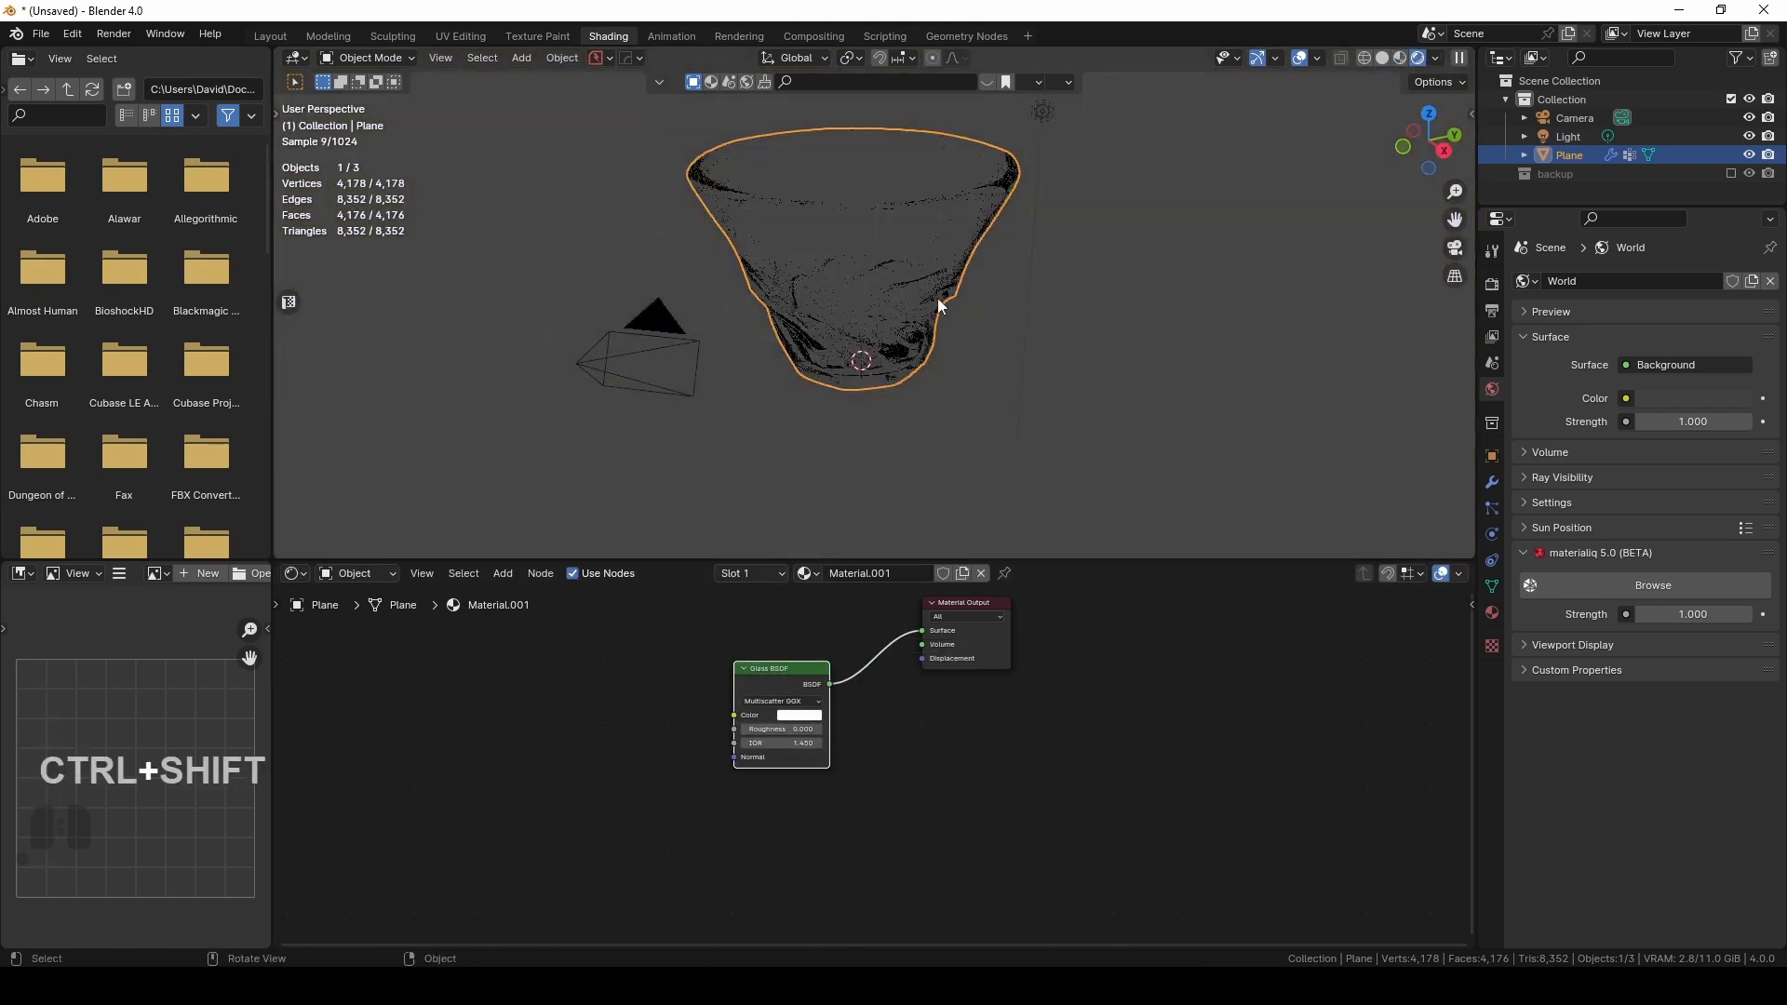
Add a mesh plane at the vessel's base as a ground surface.
click(962, 389)
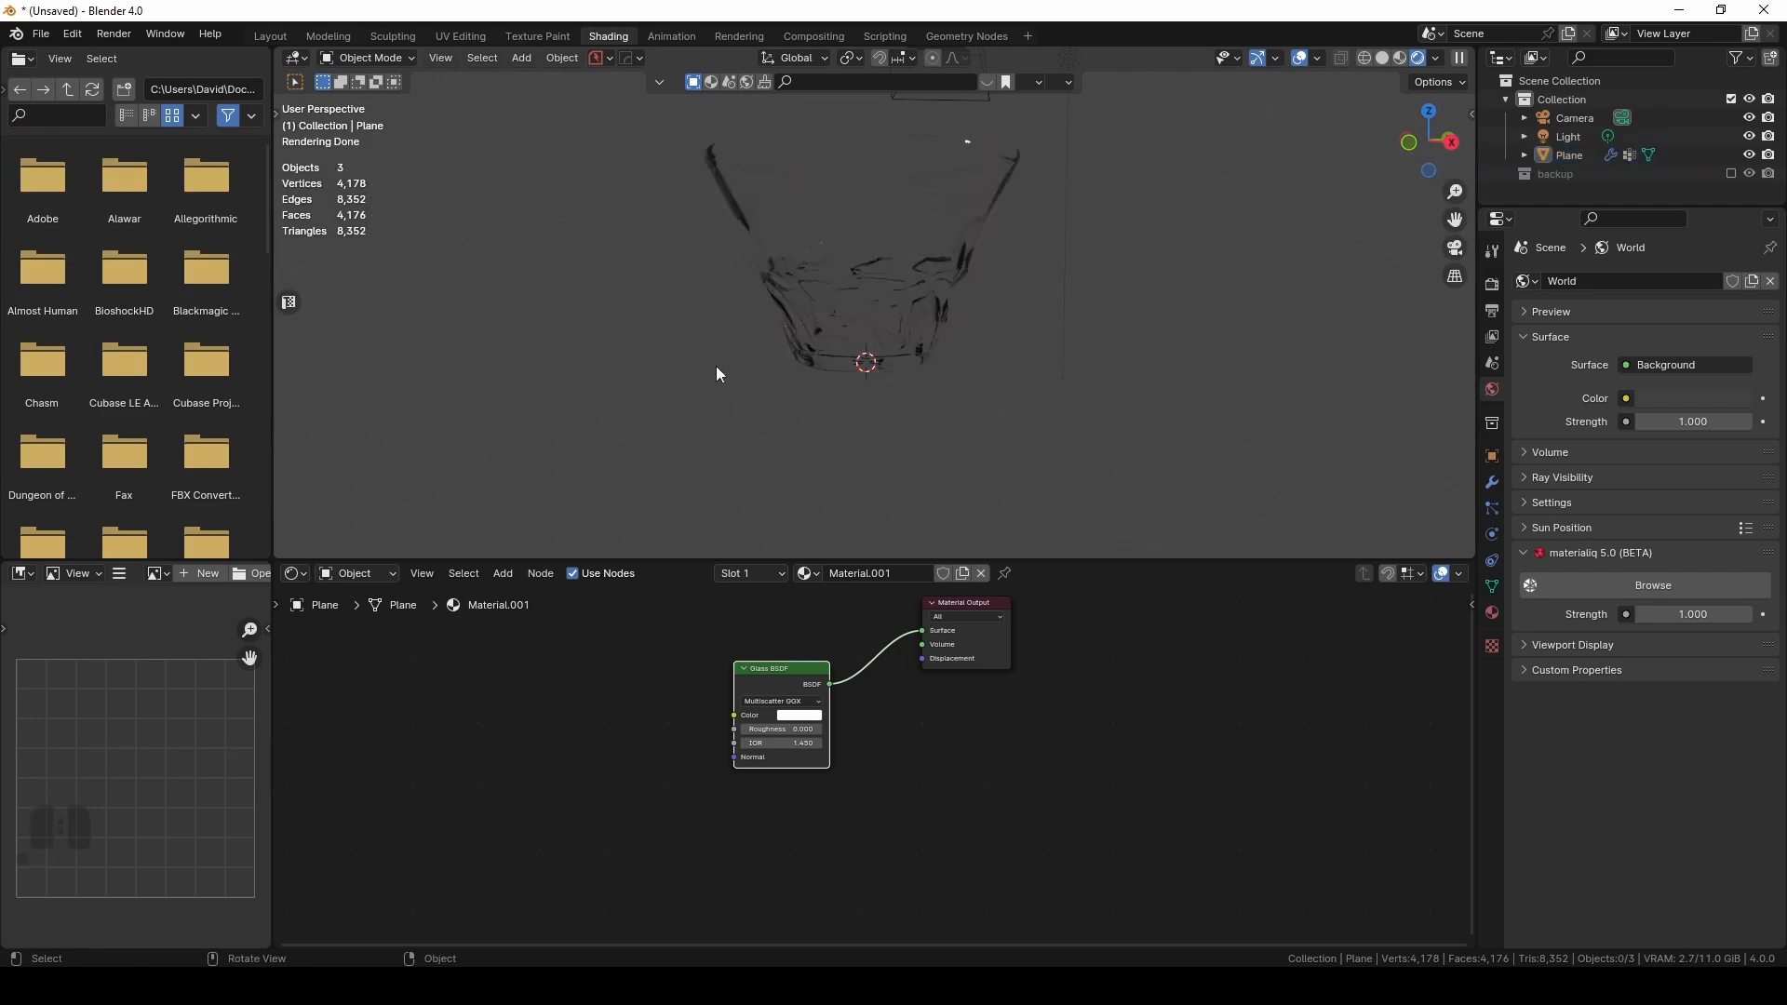
key(shift+a)
mouse_move(717, 434)
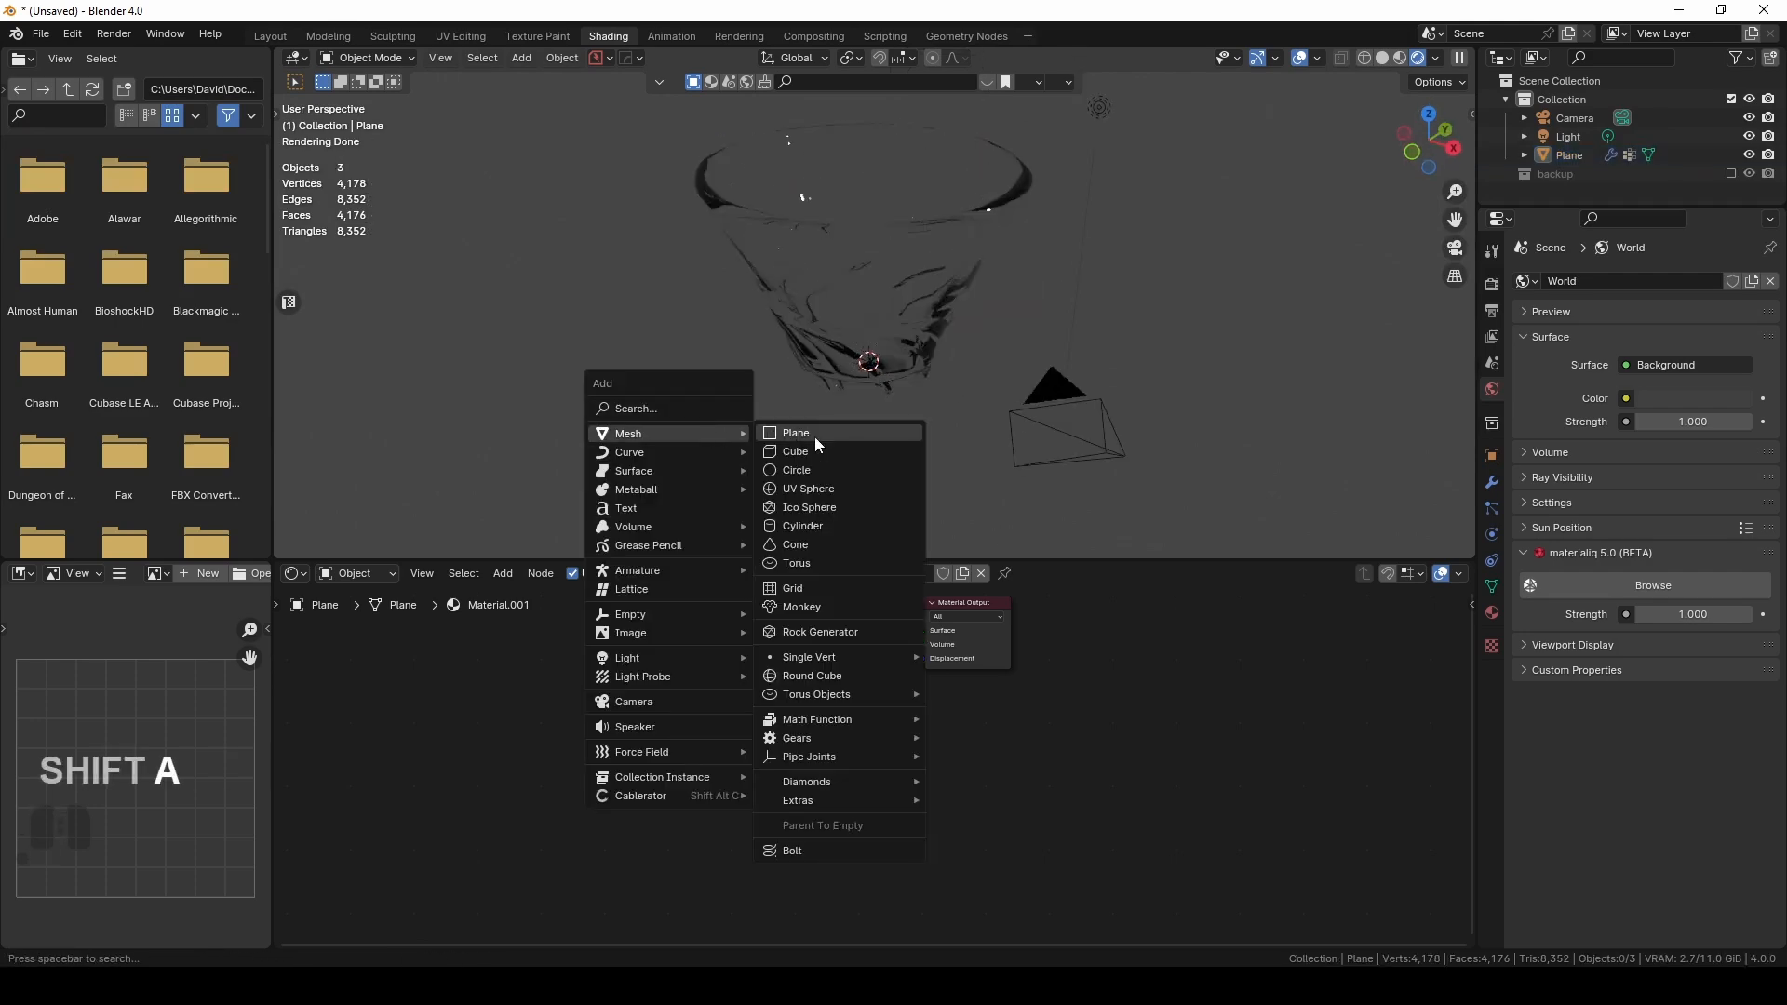
click(808, 433)
middle_drag(907, 412, 998, 400)
Show the transform values and scale the vessel by a factor of 0.1.
click(997, 400)
key(n)
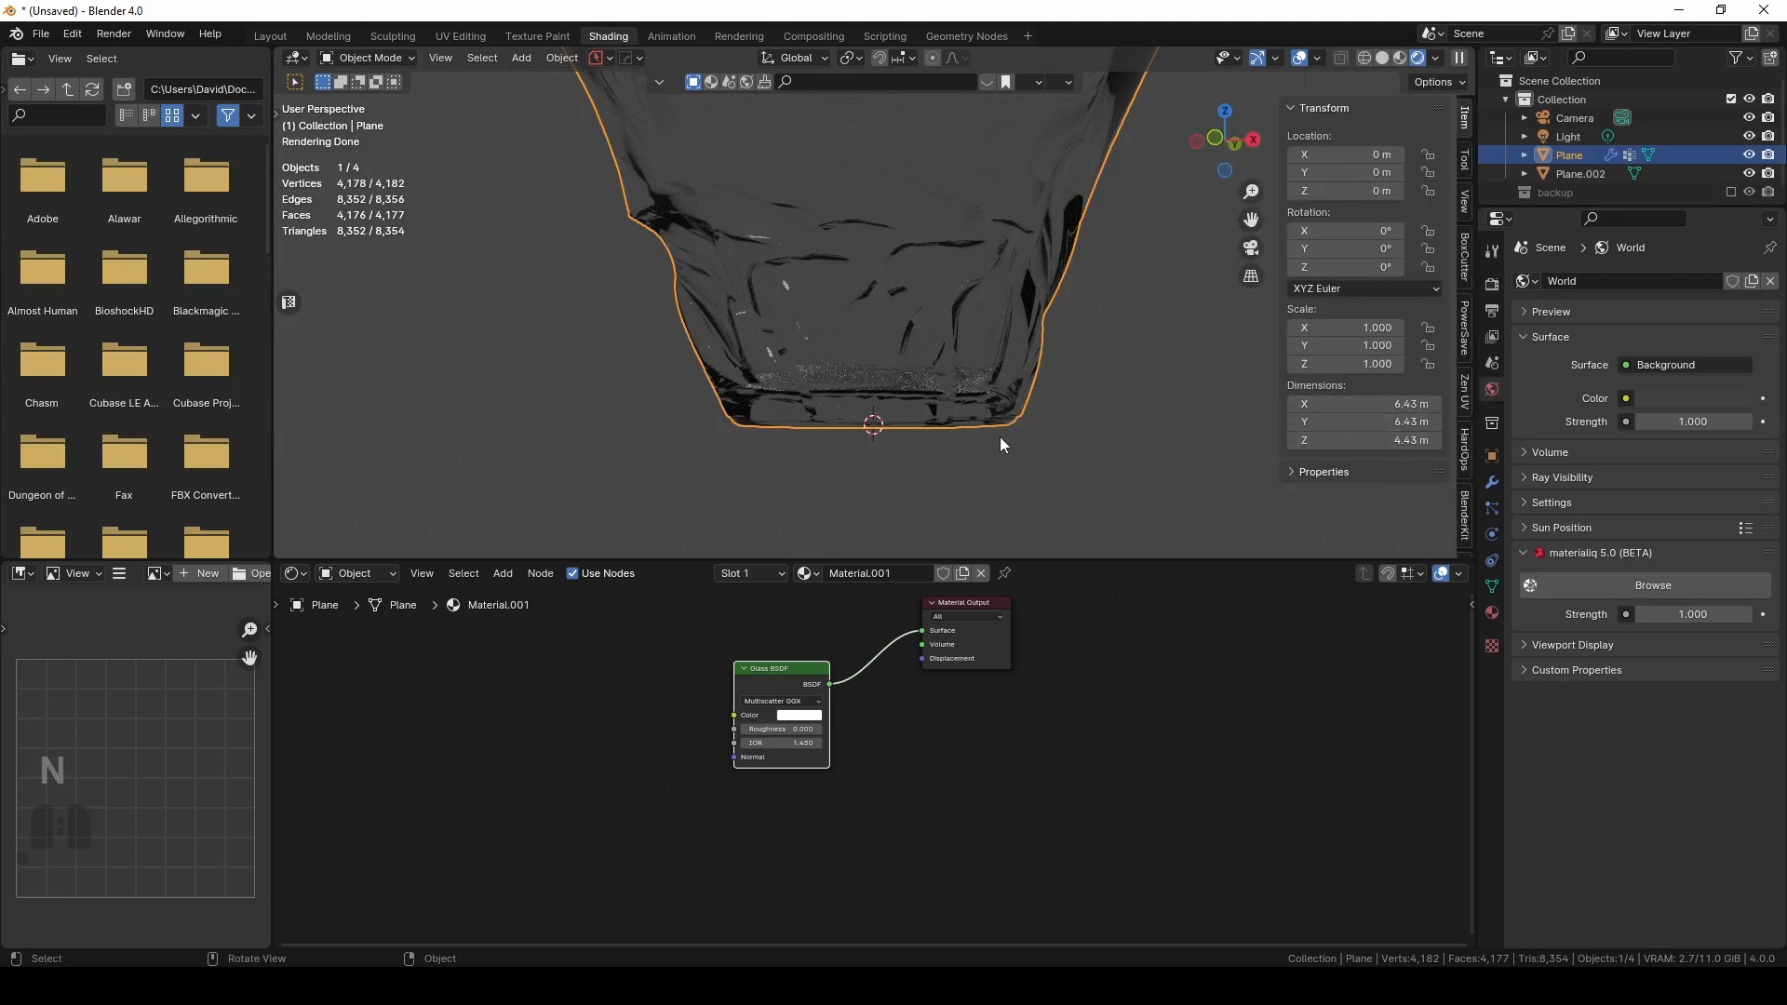
text(s0.1)
key(Return)
key(KP_Decimal)
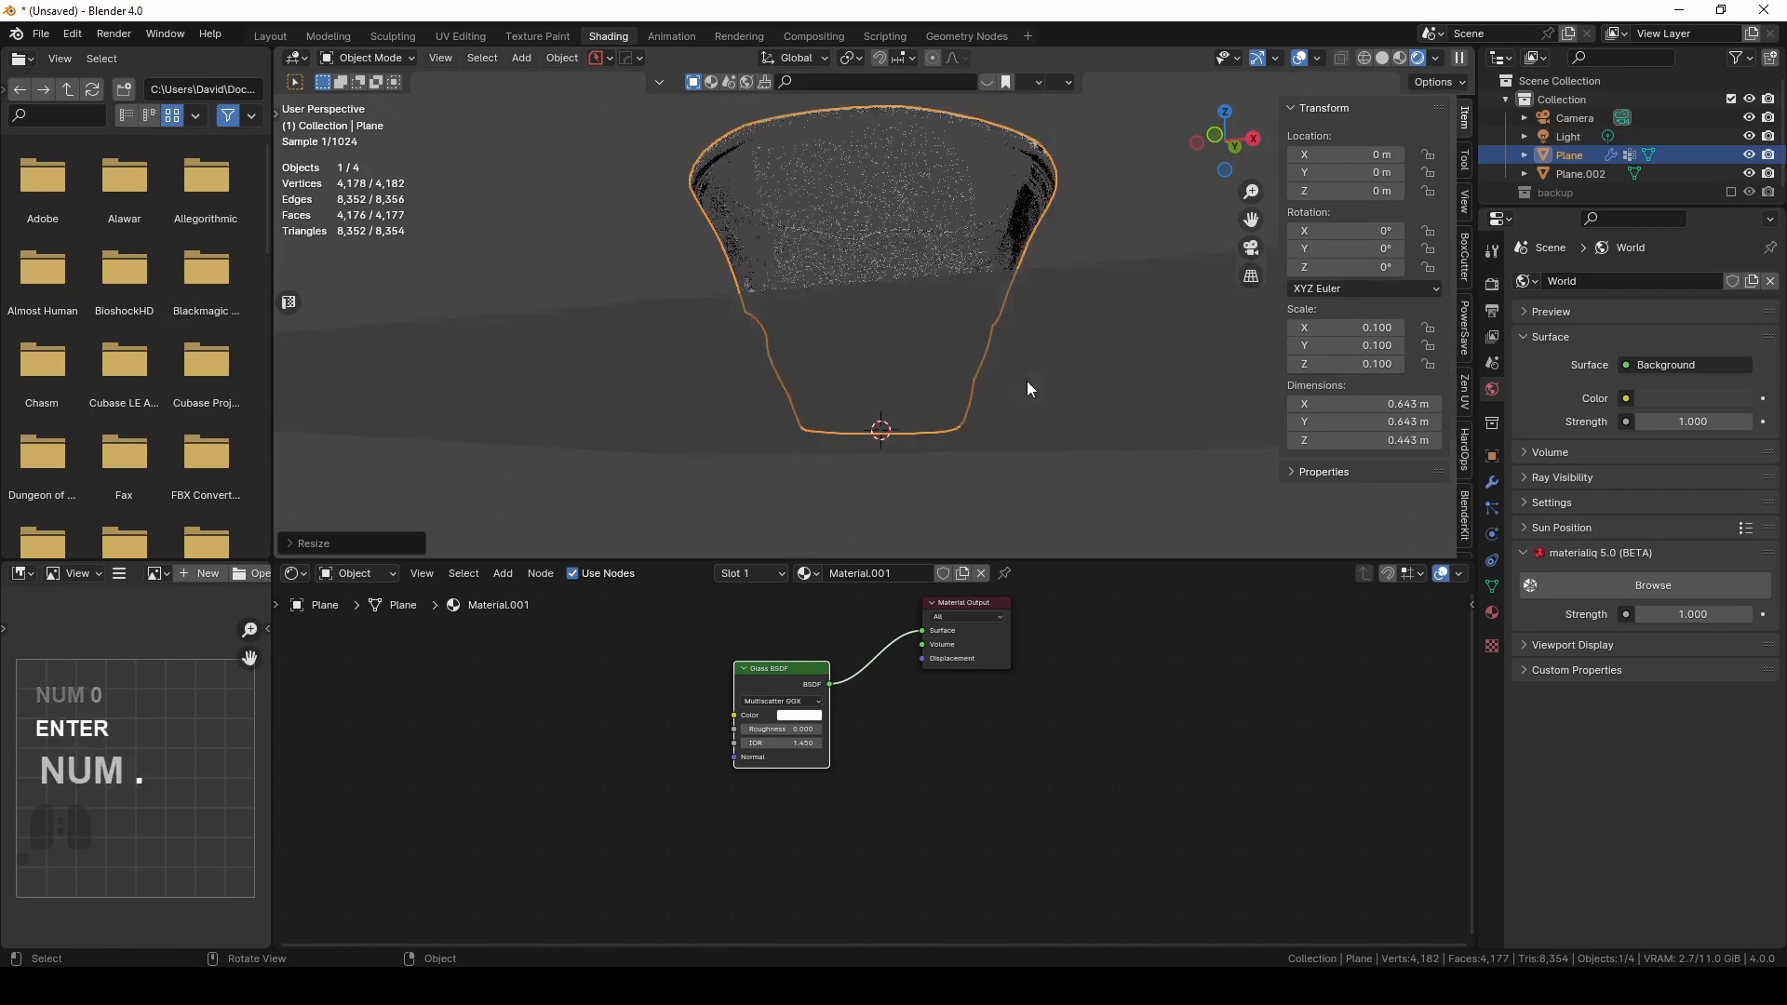
scroll(980, 271, up, 8)
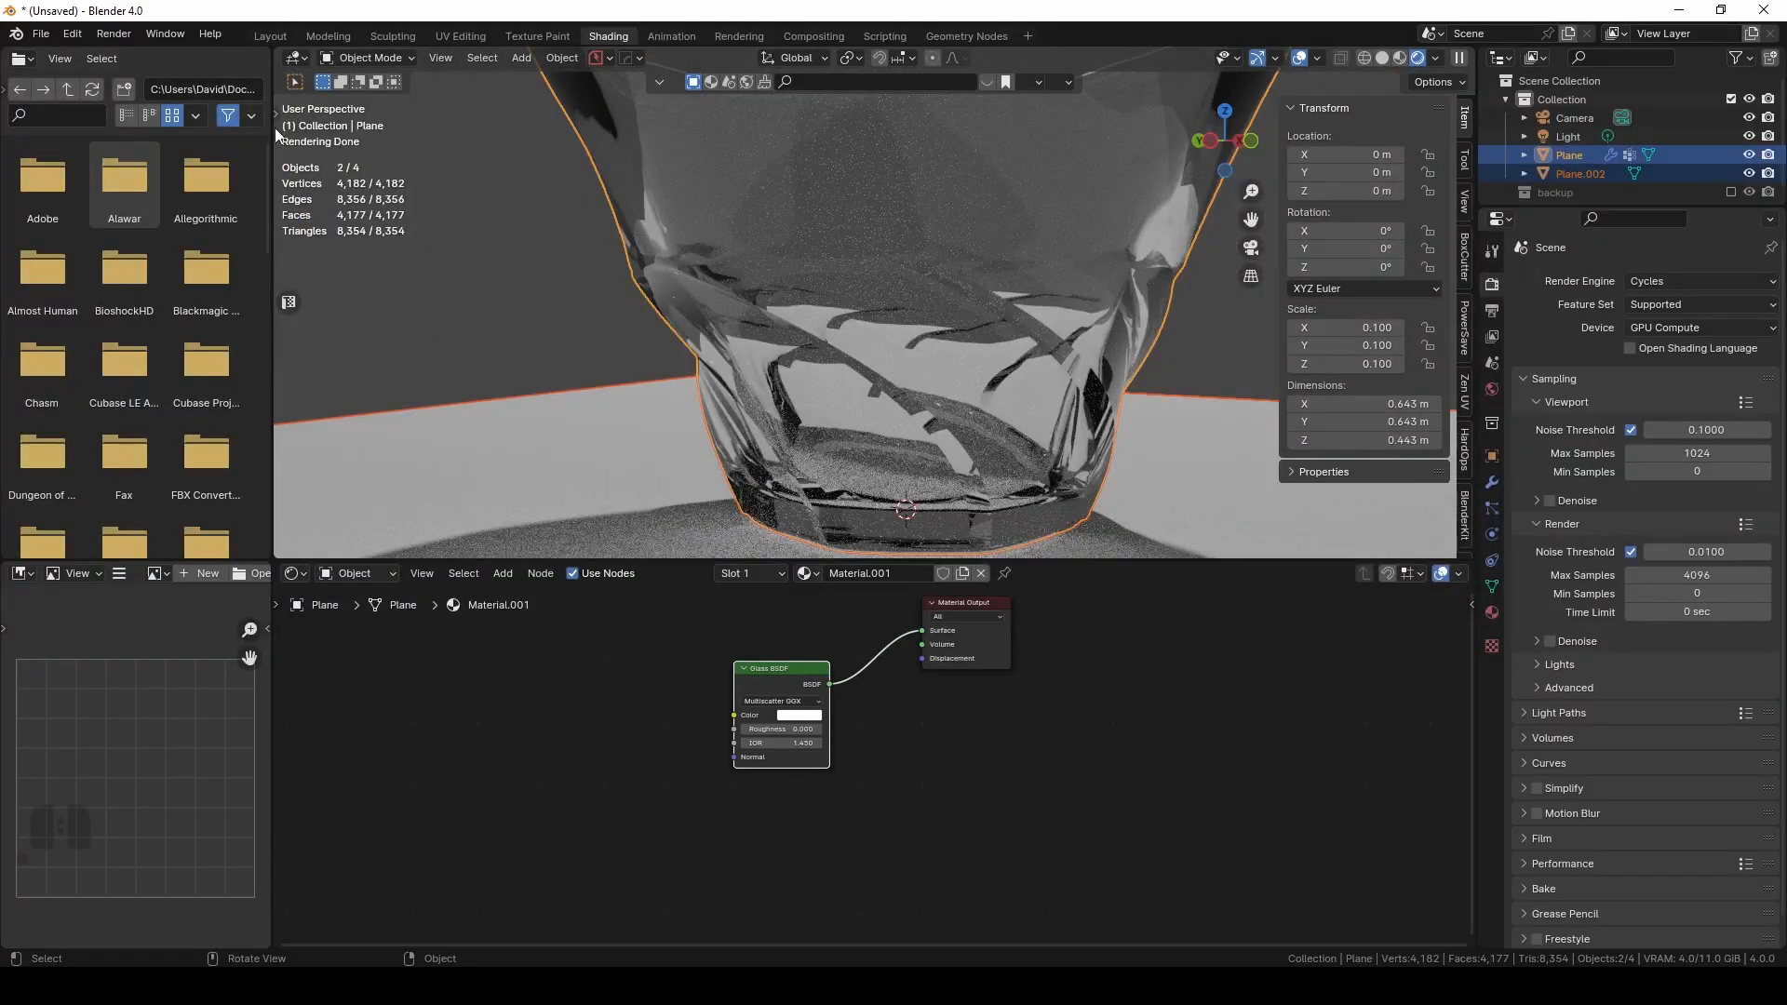
Replace the file browser with the Asset Browser and apply the abandoned_bakery environment to the scene.
click(20, 59)
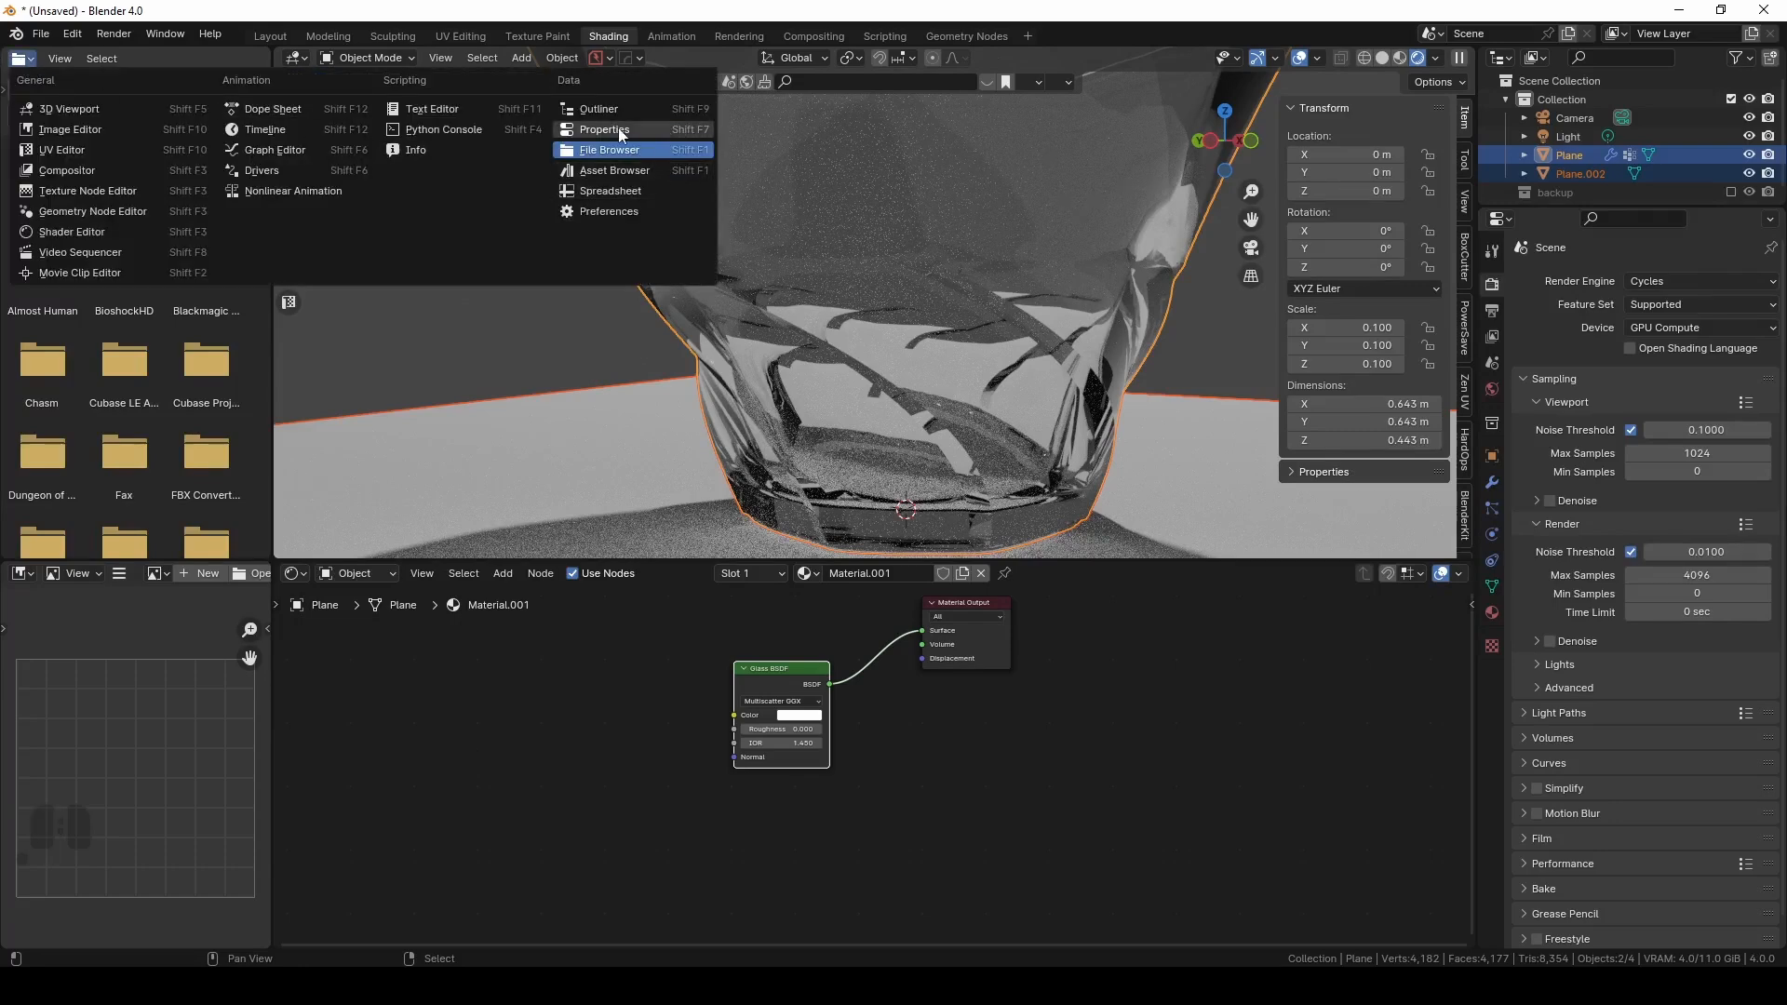
click(614, 172)
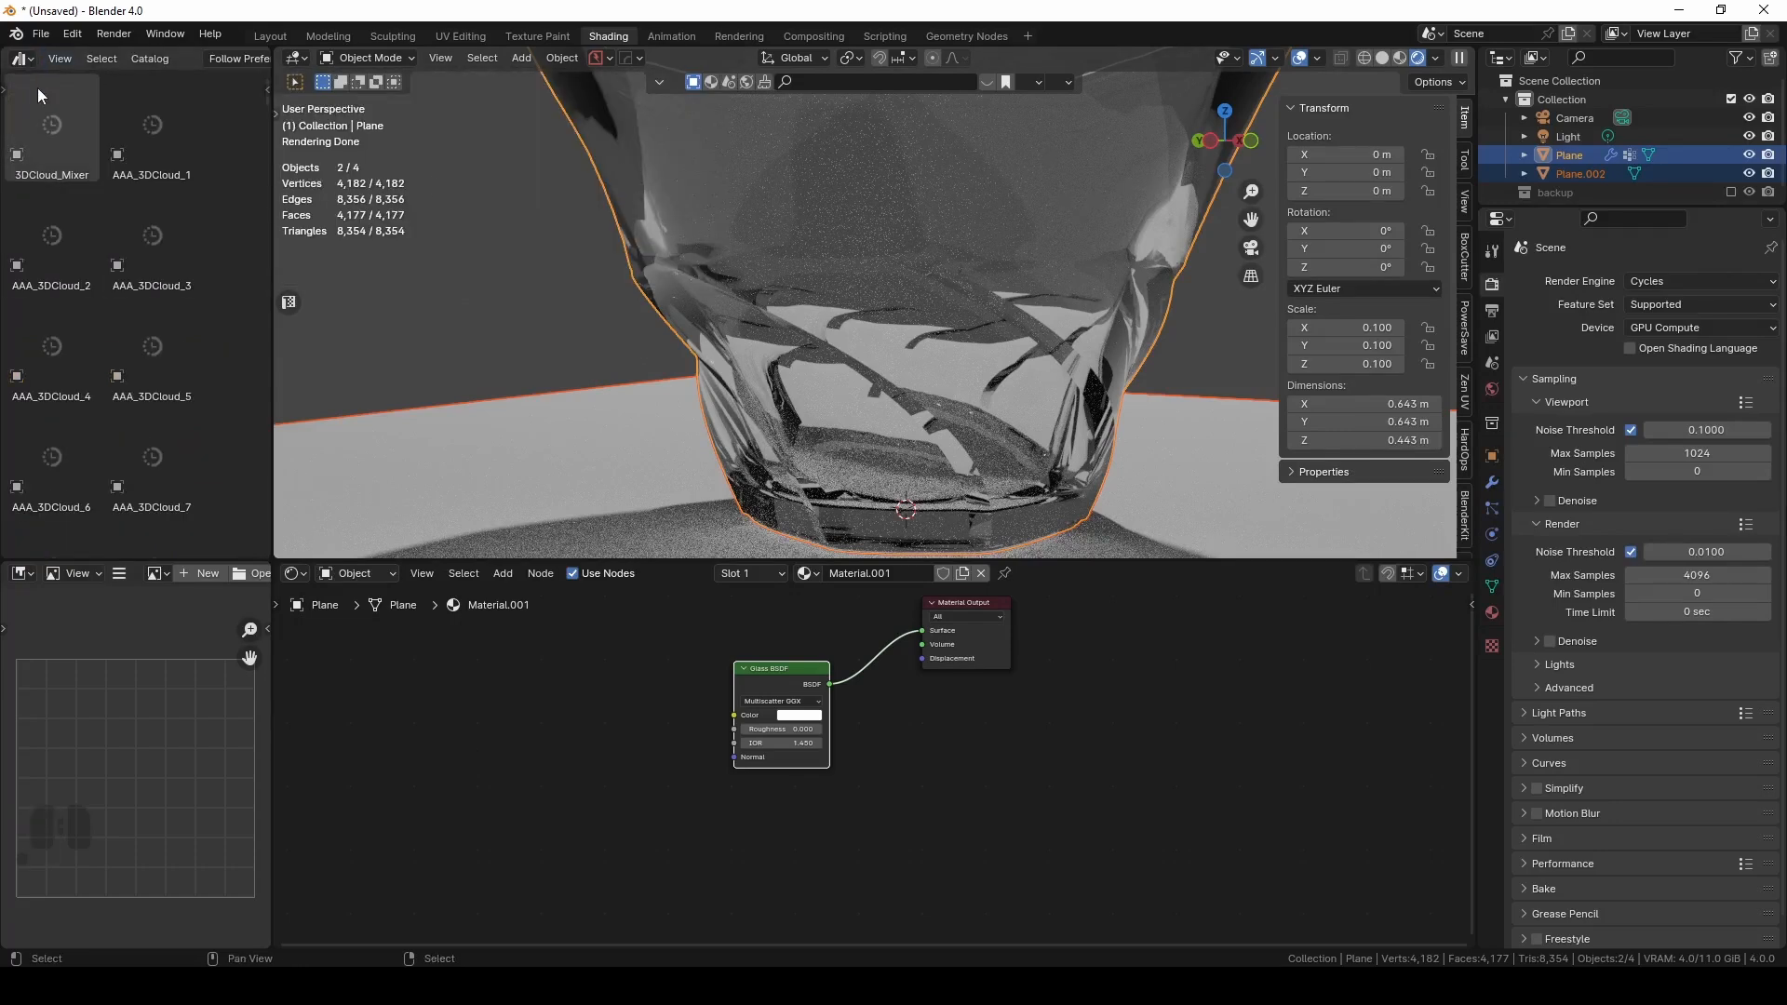
drag(51, 121, 638, 314)
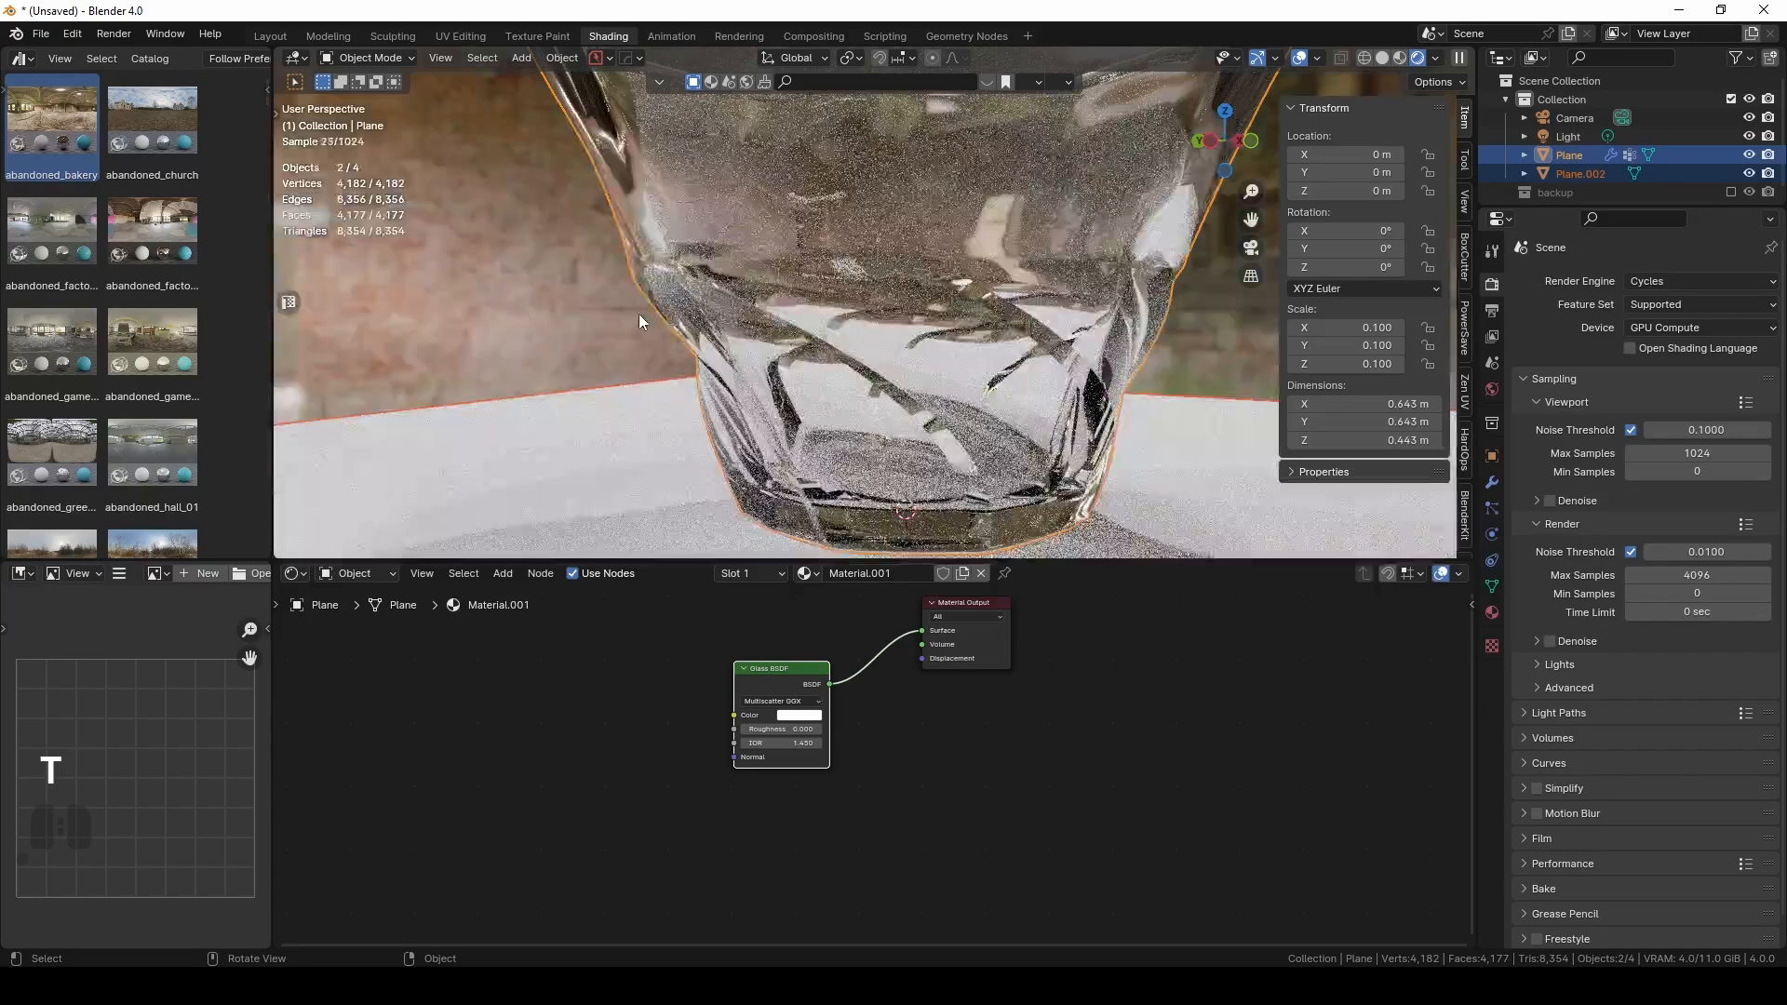
scroll(666, 332, down, 6)
middle_drag(666, 332, 756, 361)
scroll(893, 335, up, 4)
middle_drag(903, 333, 1075, 302)
scroll(977, 303, up, 5)
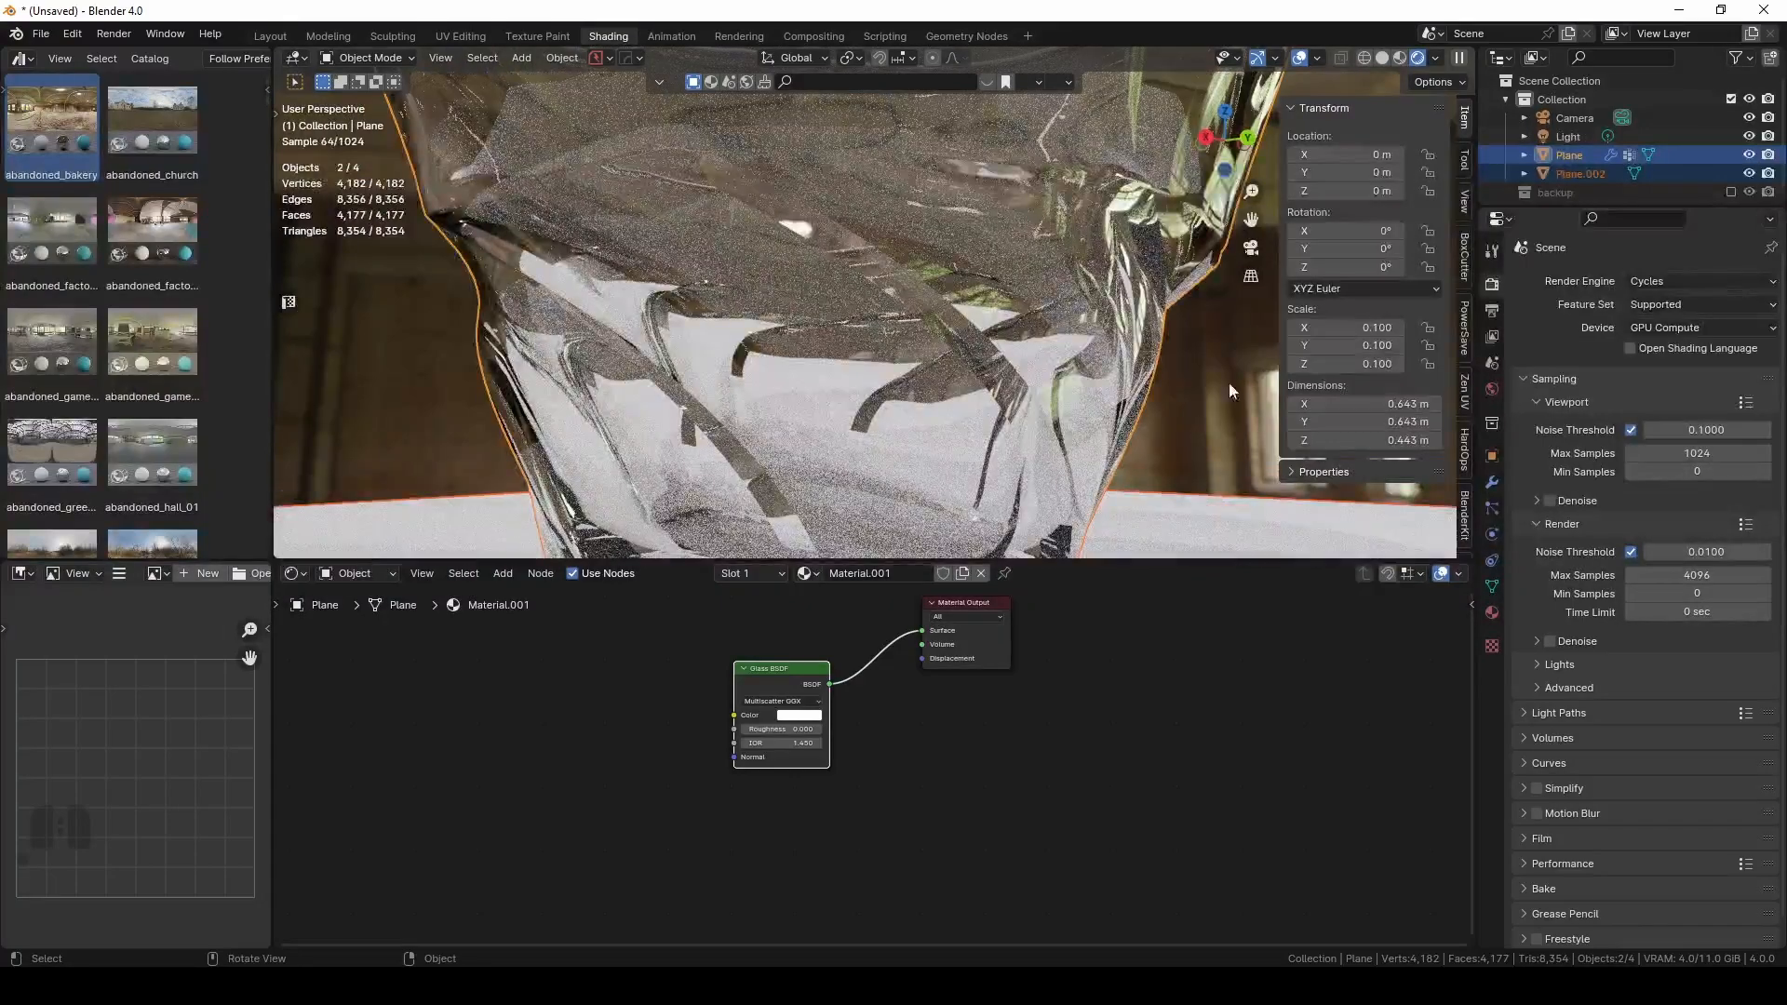
Add a Bevel node to the glass material and connect its Normal output to the Glass BSDF's Normal input.
key(shift+a)
click(594, 707)
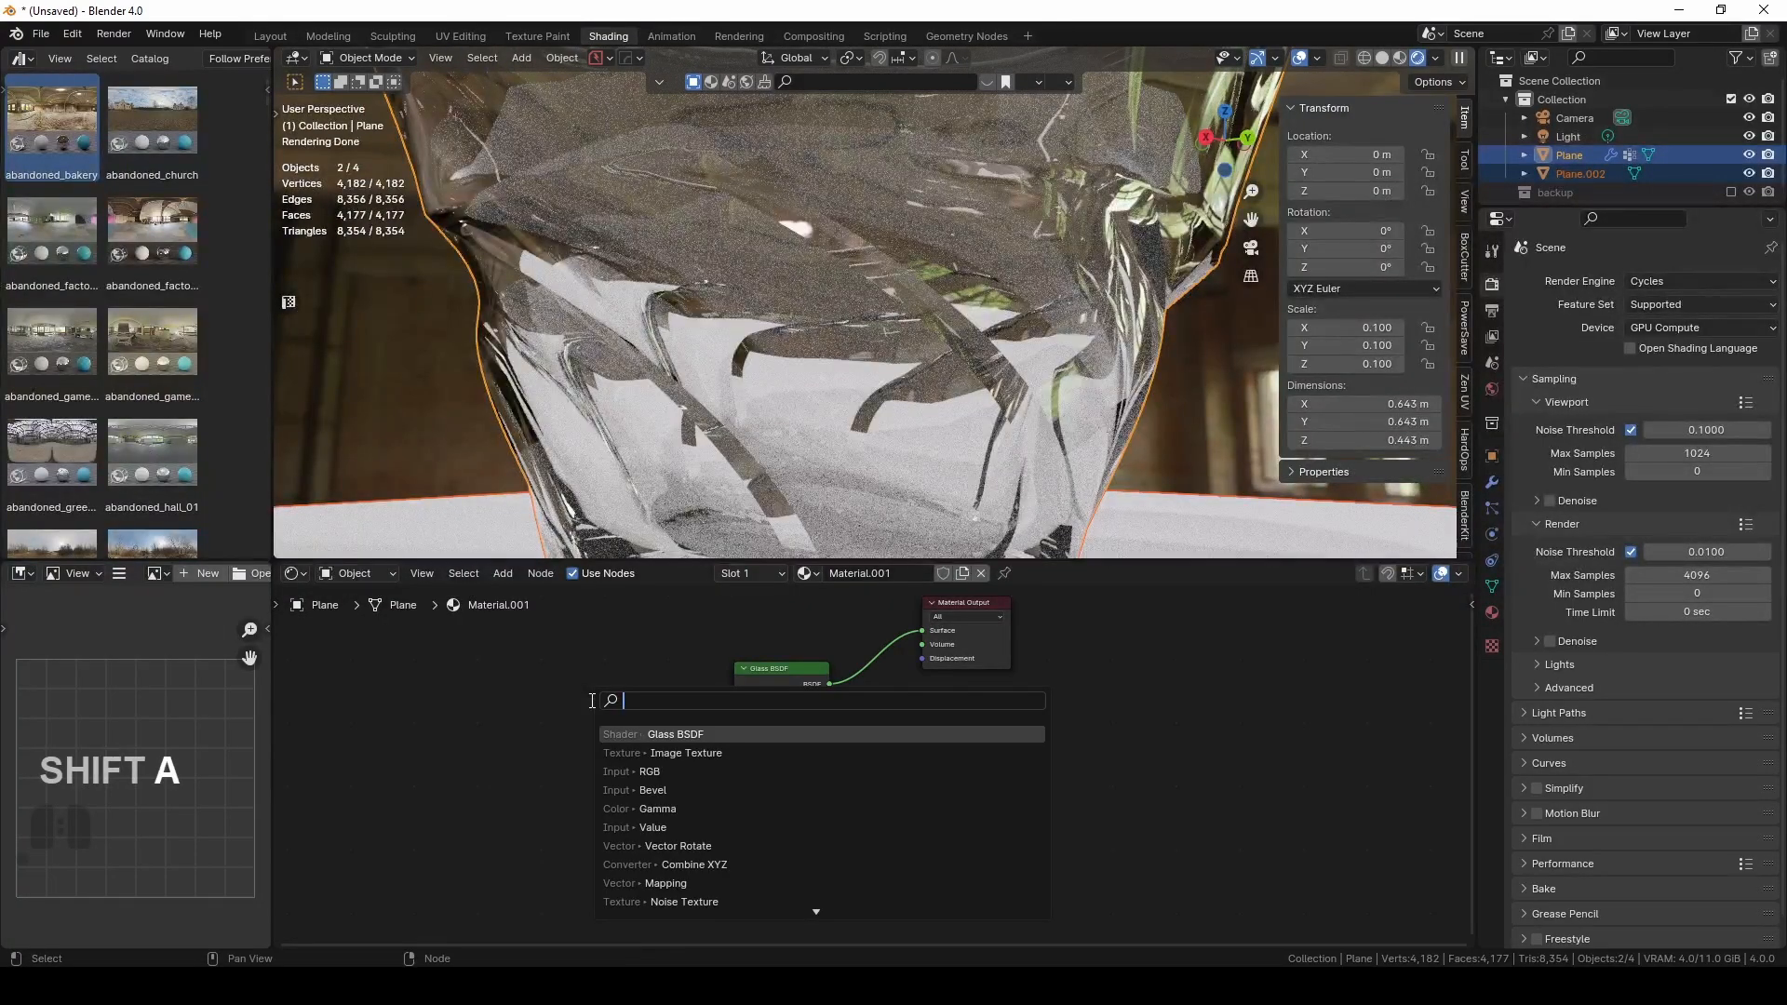
text(bw)
key(BackSpace)
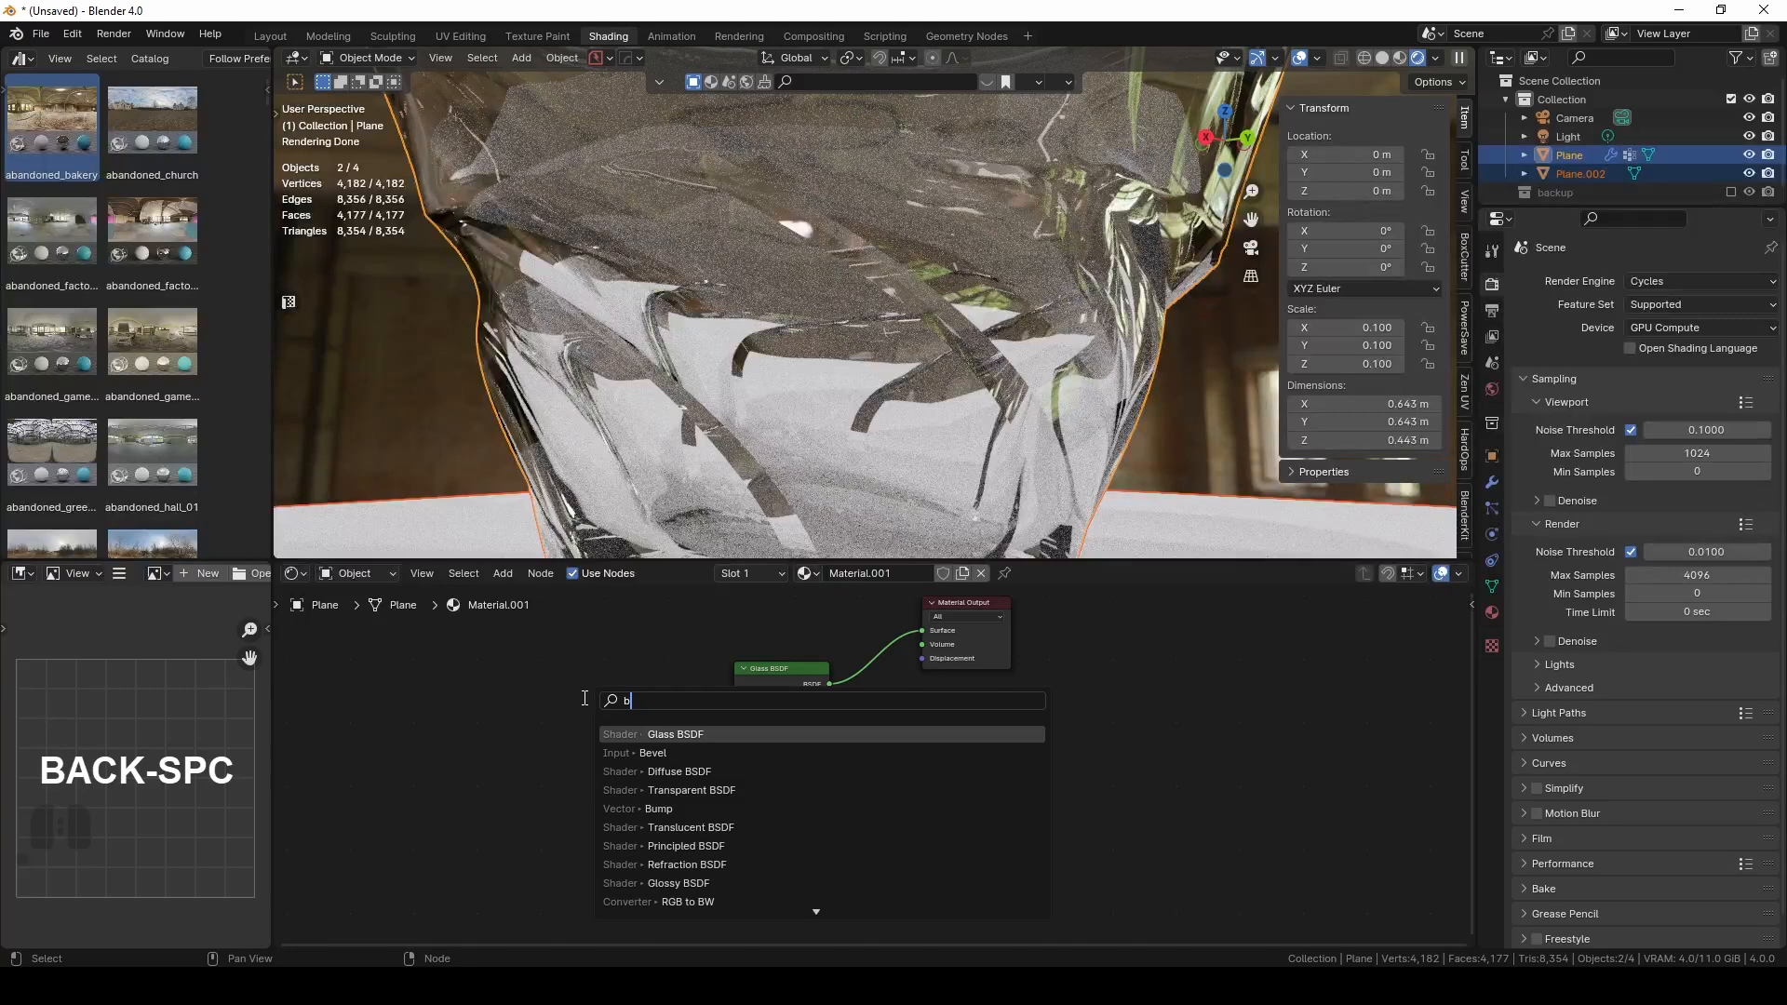
text(eve)
click(651, 734)
click(609, 782)
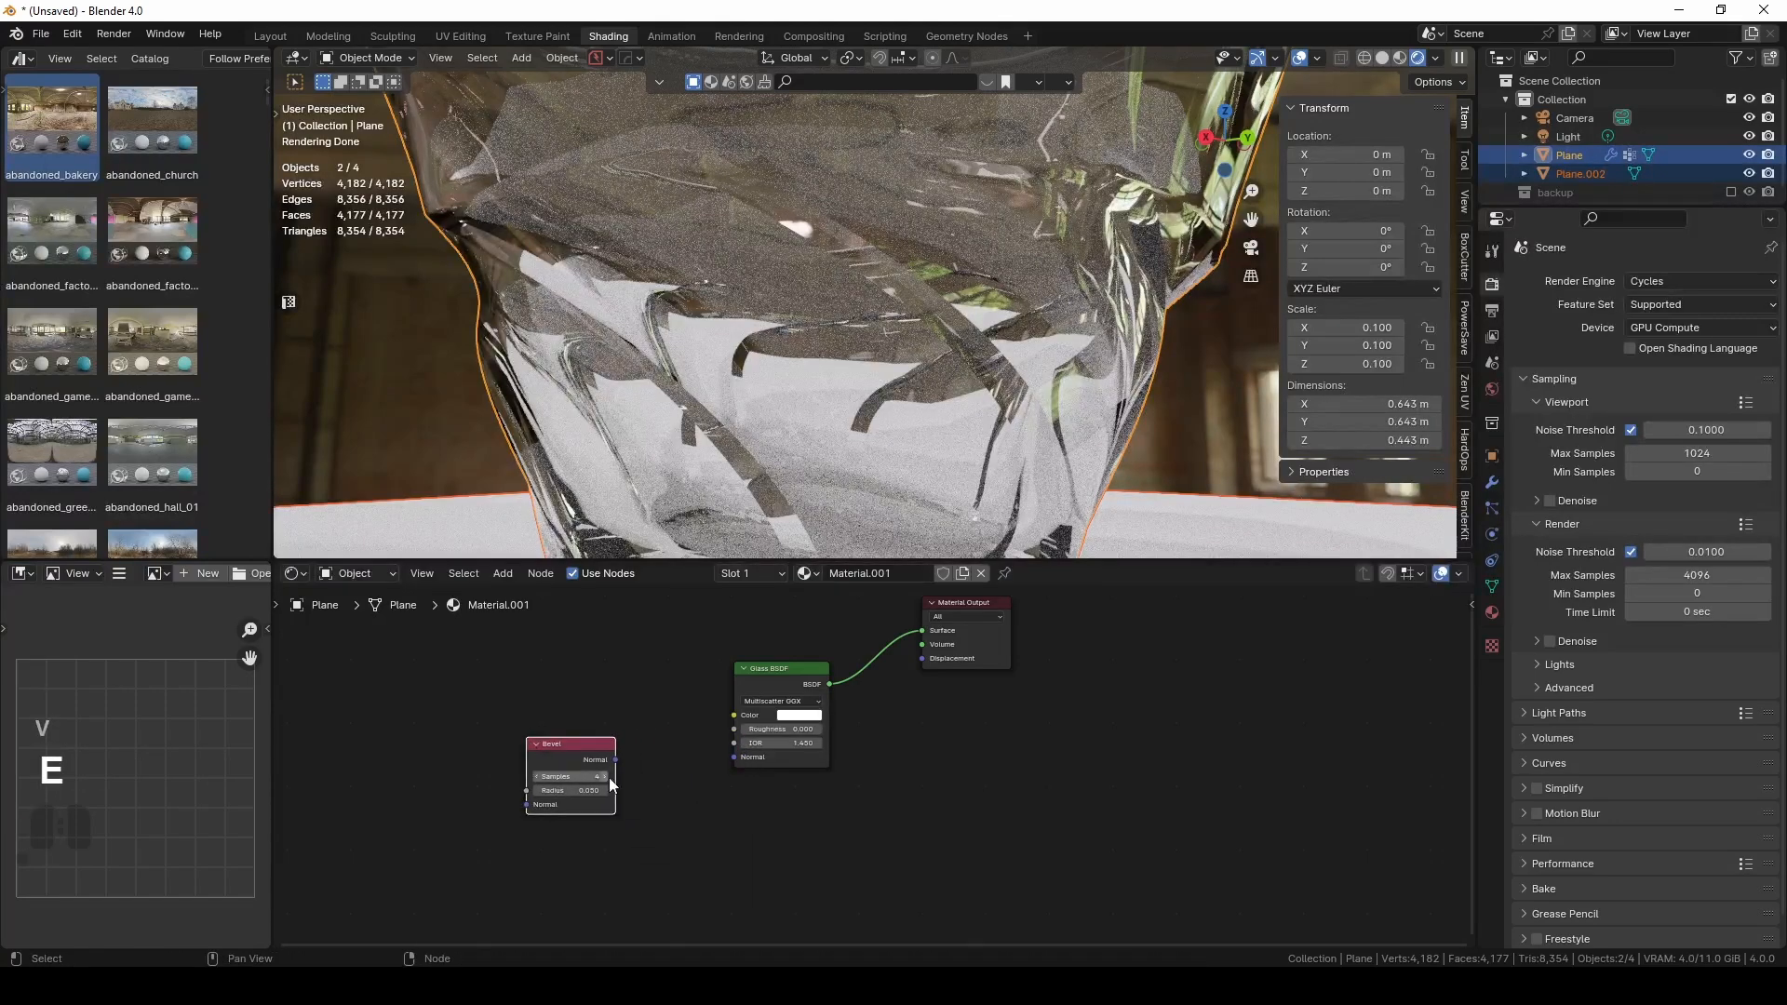
drag(615, 759, 735, 757)
scroll(742, 398, up, 3)
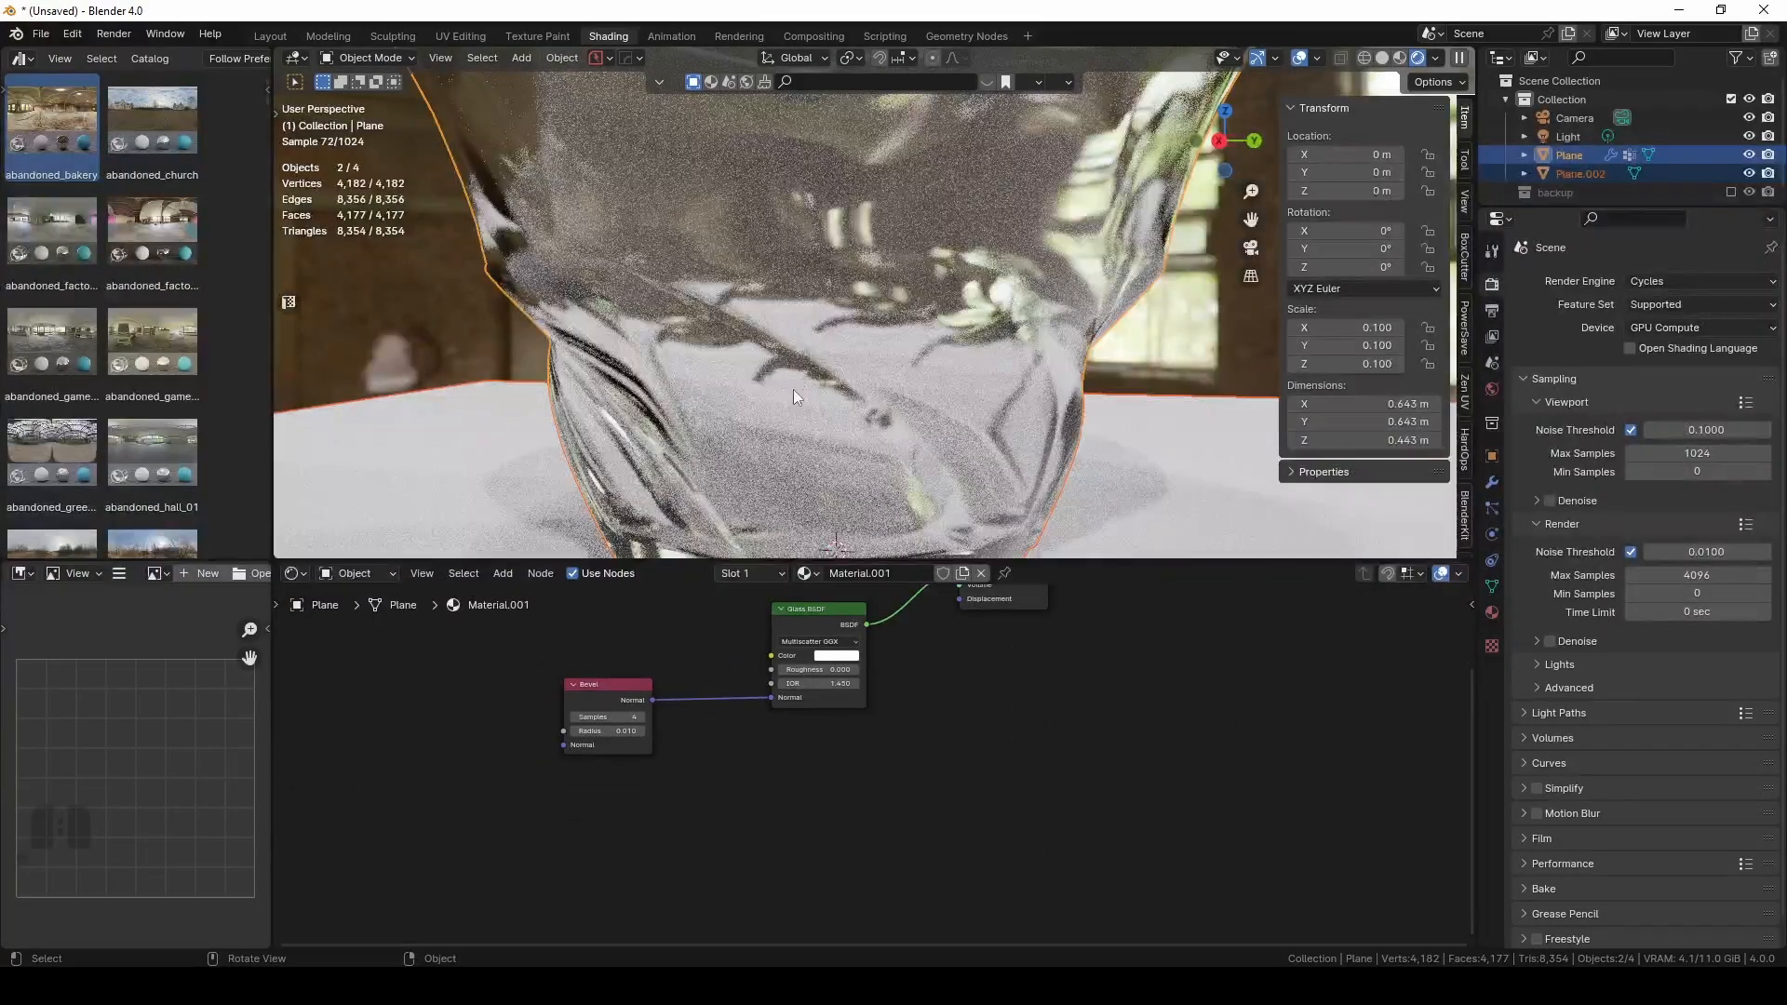
Set the Bevel node's radius to 0.005.
scroll(708, 759, up, 2)
click(529, 723)
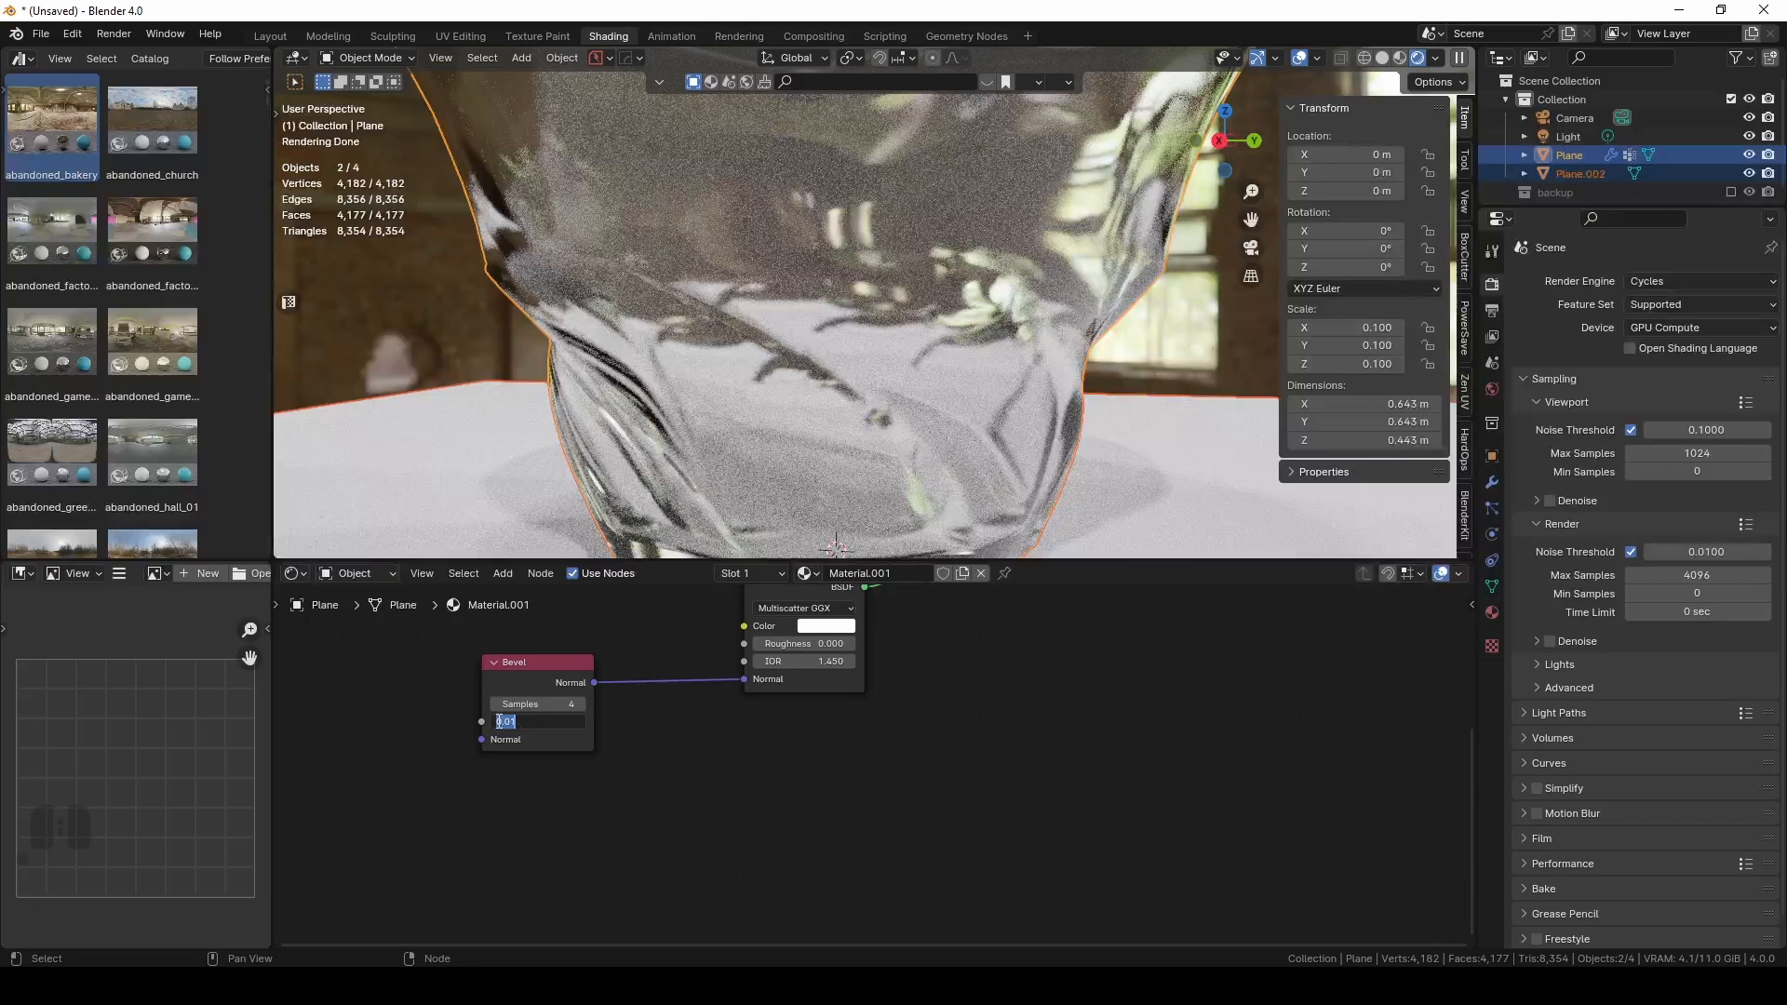
key(shift+Left)
key(Right)
key(Right)
key(shift+Left)
text(0)
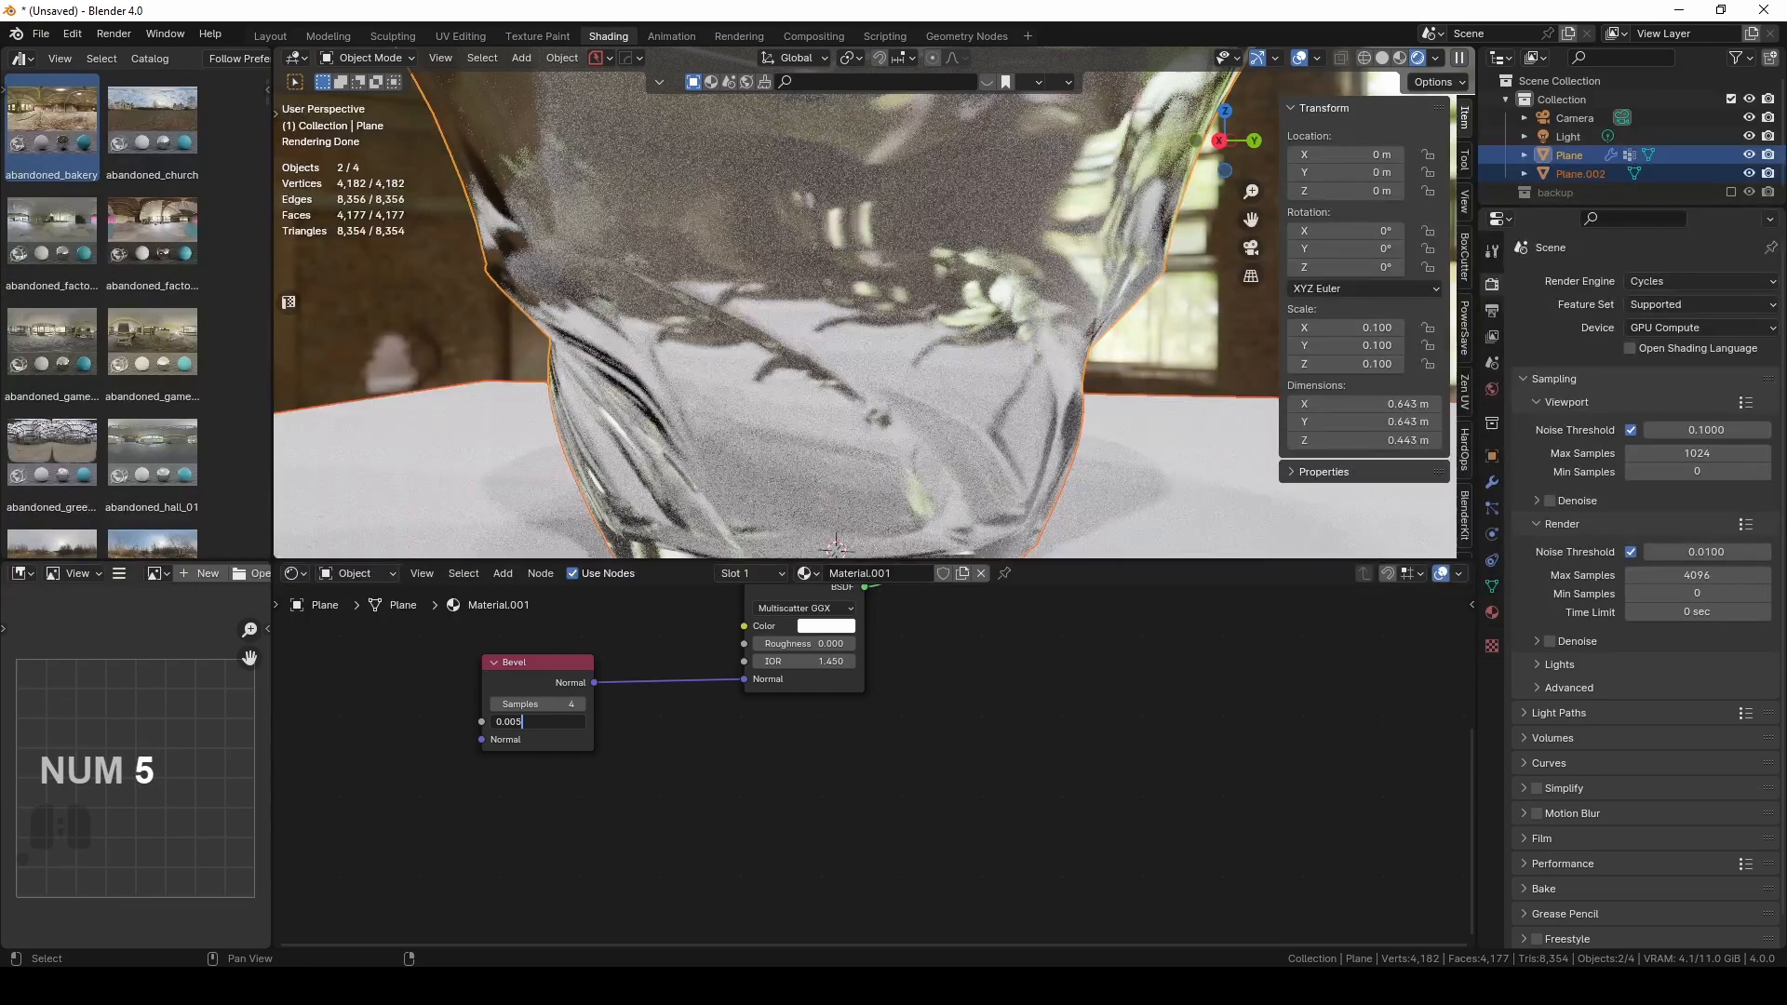
text(5)
key(Return)
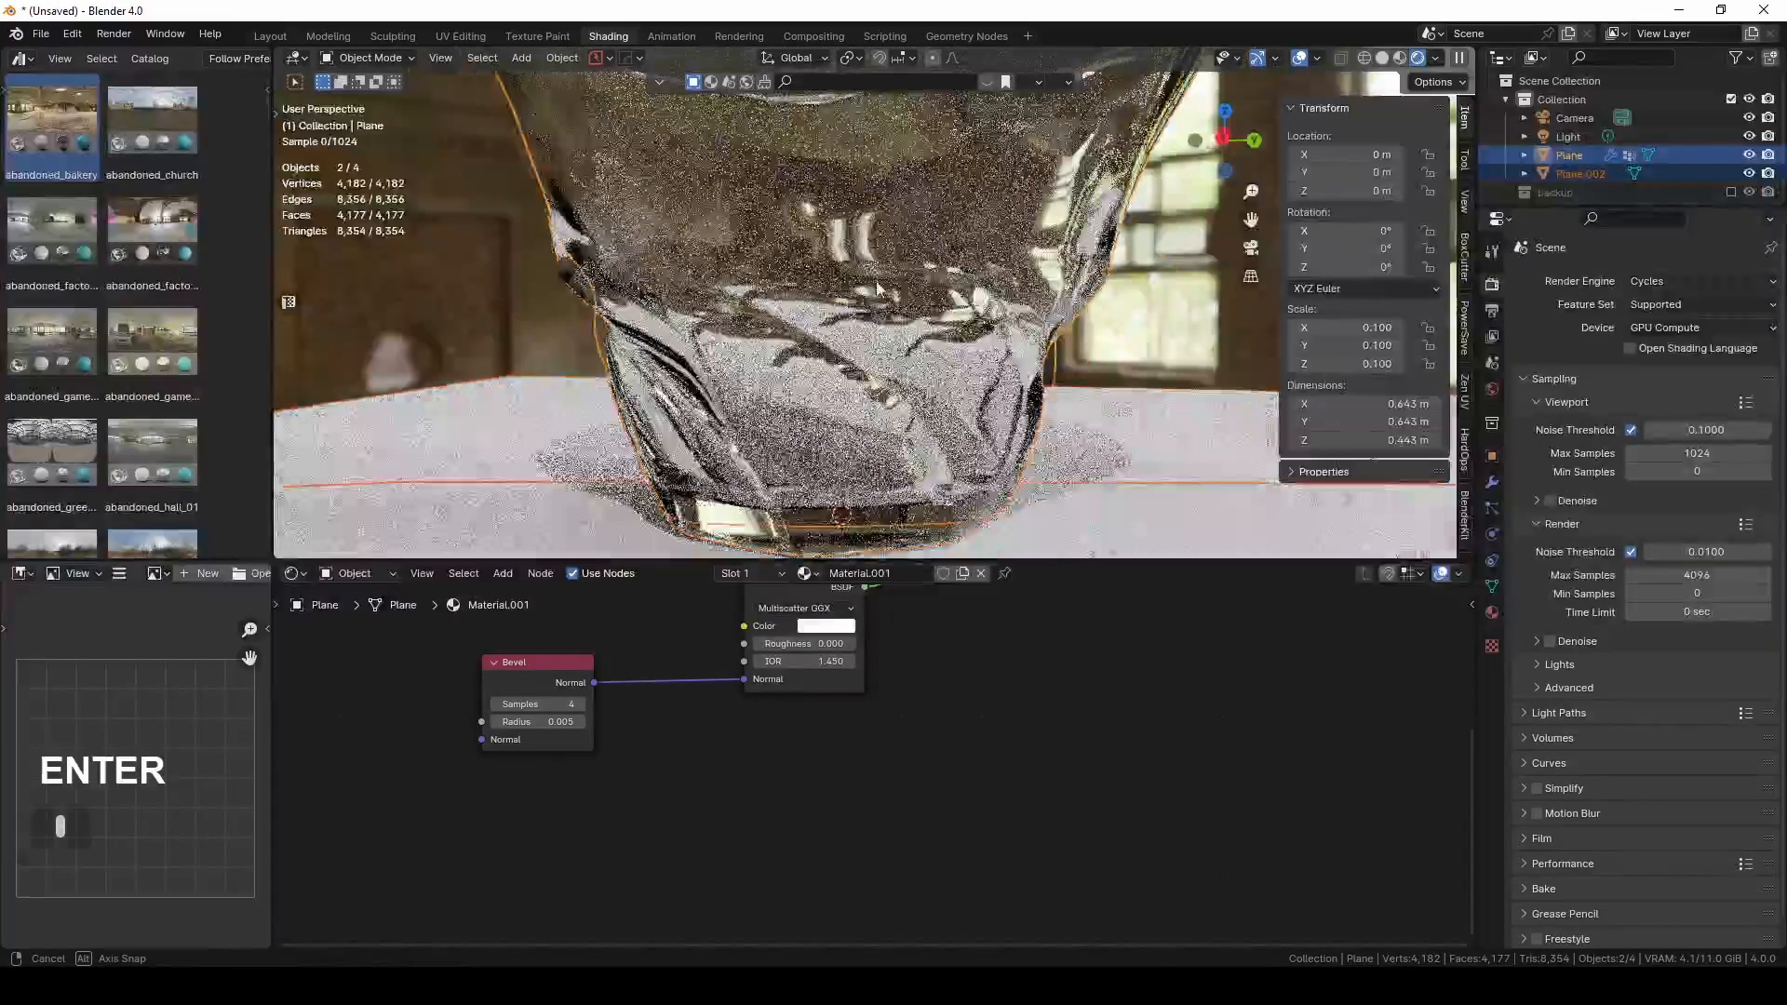
Check the glass close up and set the Bevel node's radius to 0.002.
middle_drag(867, 299, 925, 303)
scroll(925, 303, up, 5)
scroll(925, 303, down, 2)
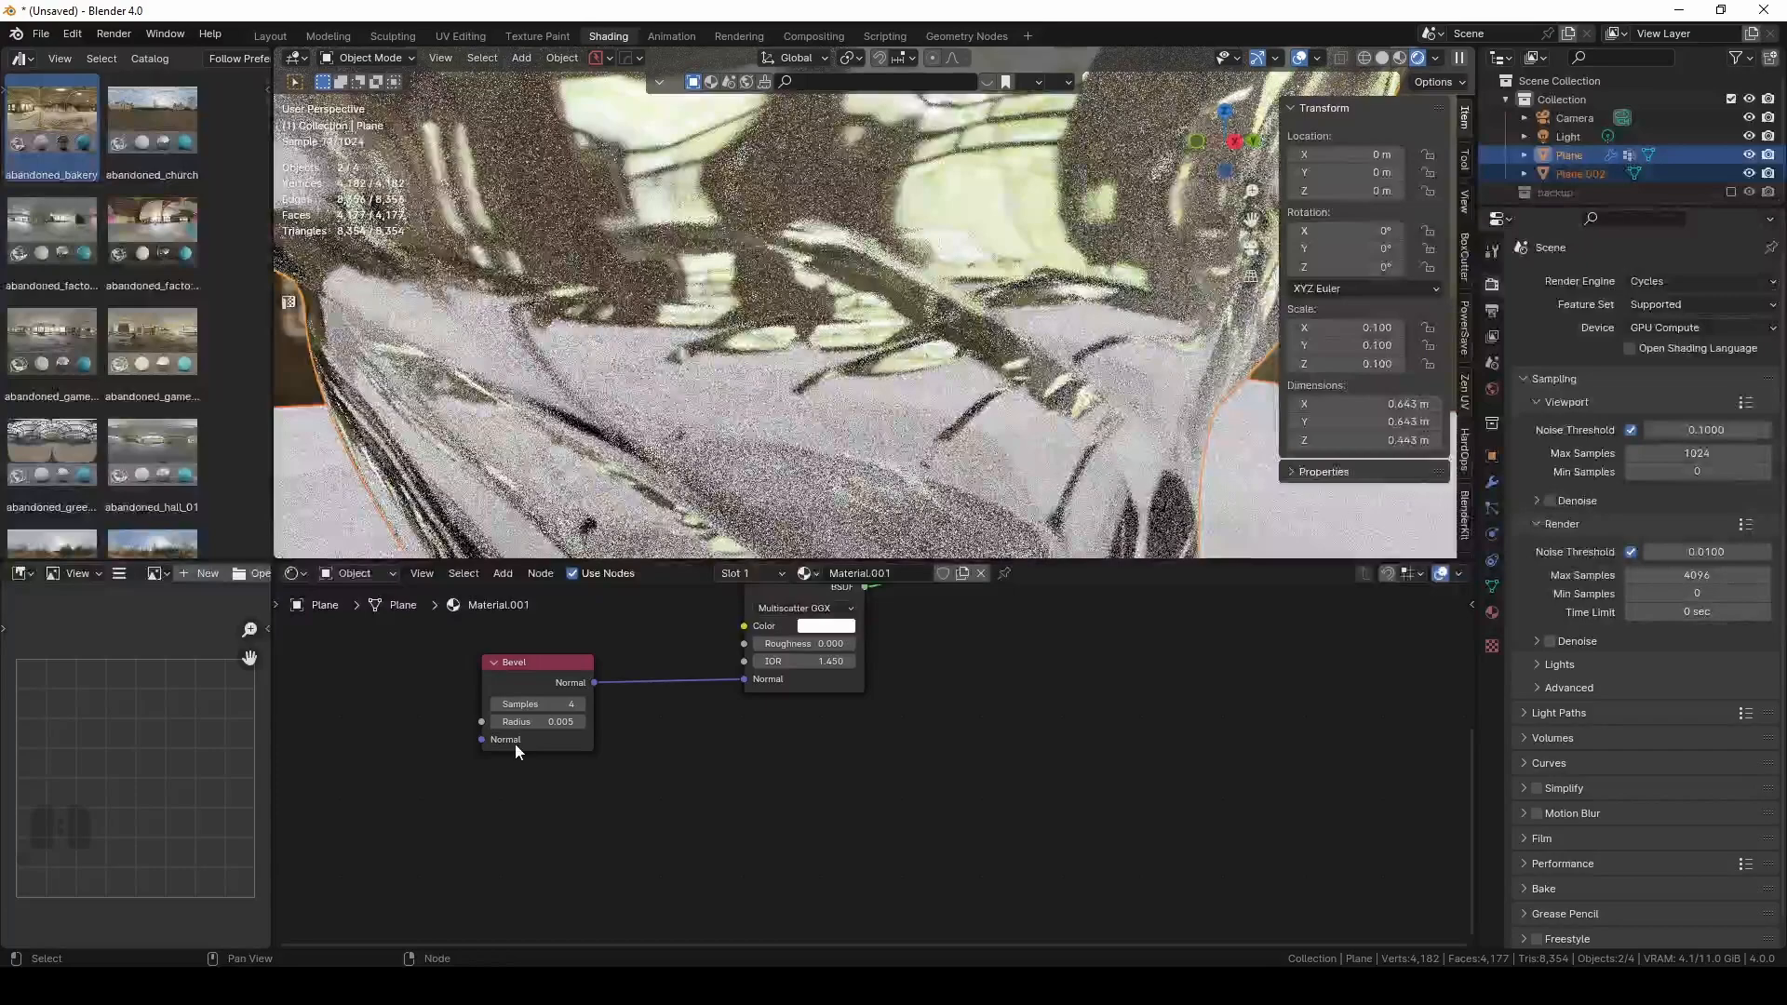
click(559, 721)
click(579, 718)
key(shift+Left)
text(2)
key(Return)
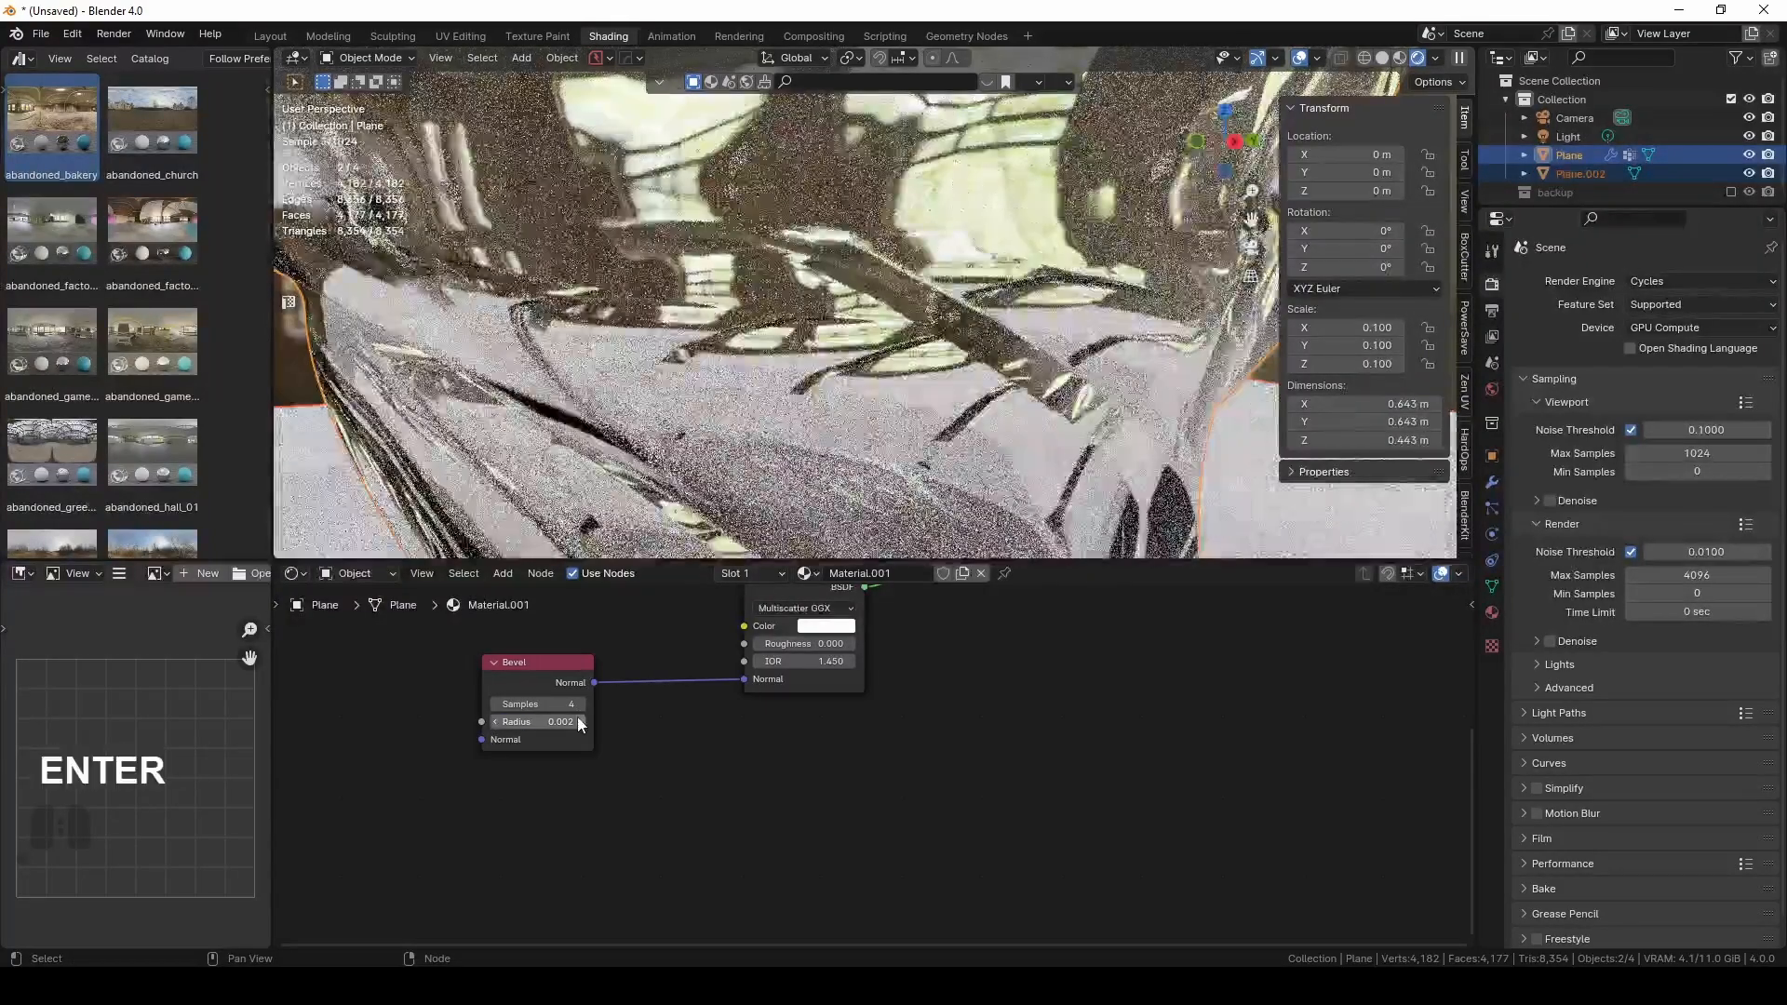
scroll(949, 399, down, 3)
middle_drag(951, 352, 1028, 341)
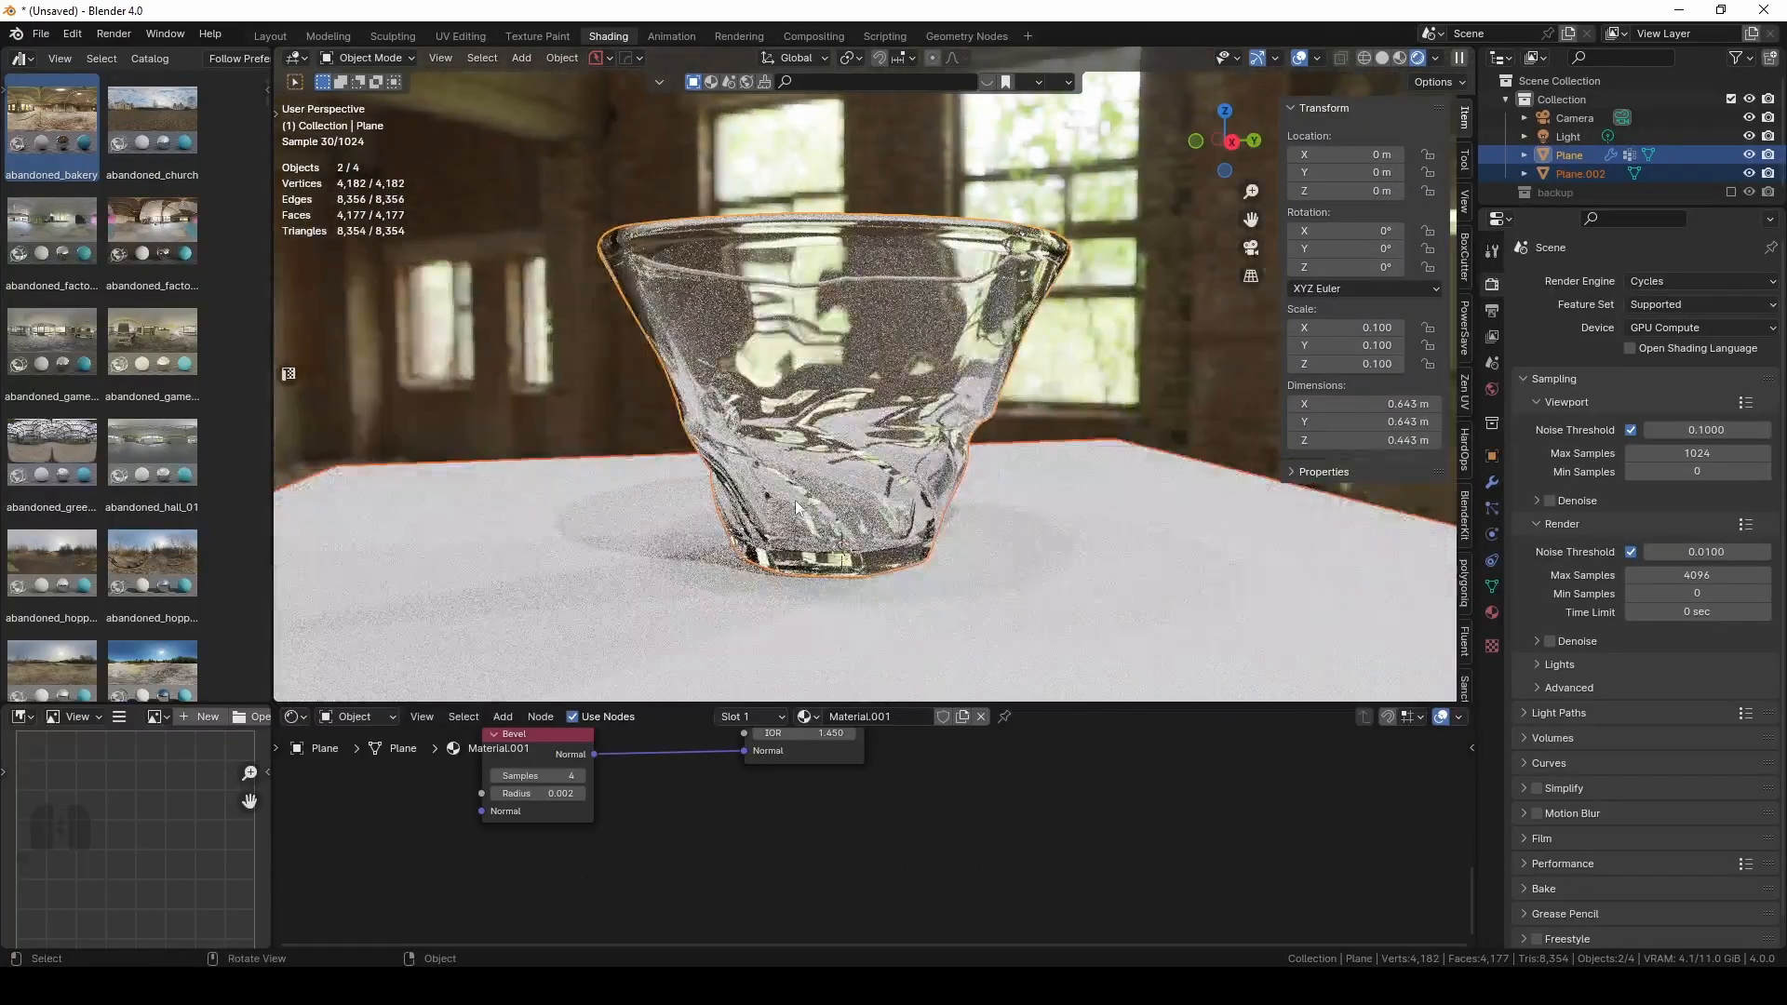
Examine the glass vessel from several angles in both solid and rendered shading.
mouse_move(796, 507)
middle_down()
mouse_move(899, 510)
mouse_move(796, 519)
mouse_move(830, 507)
middle_up()
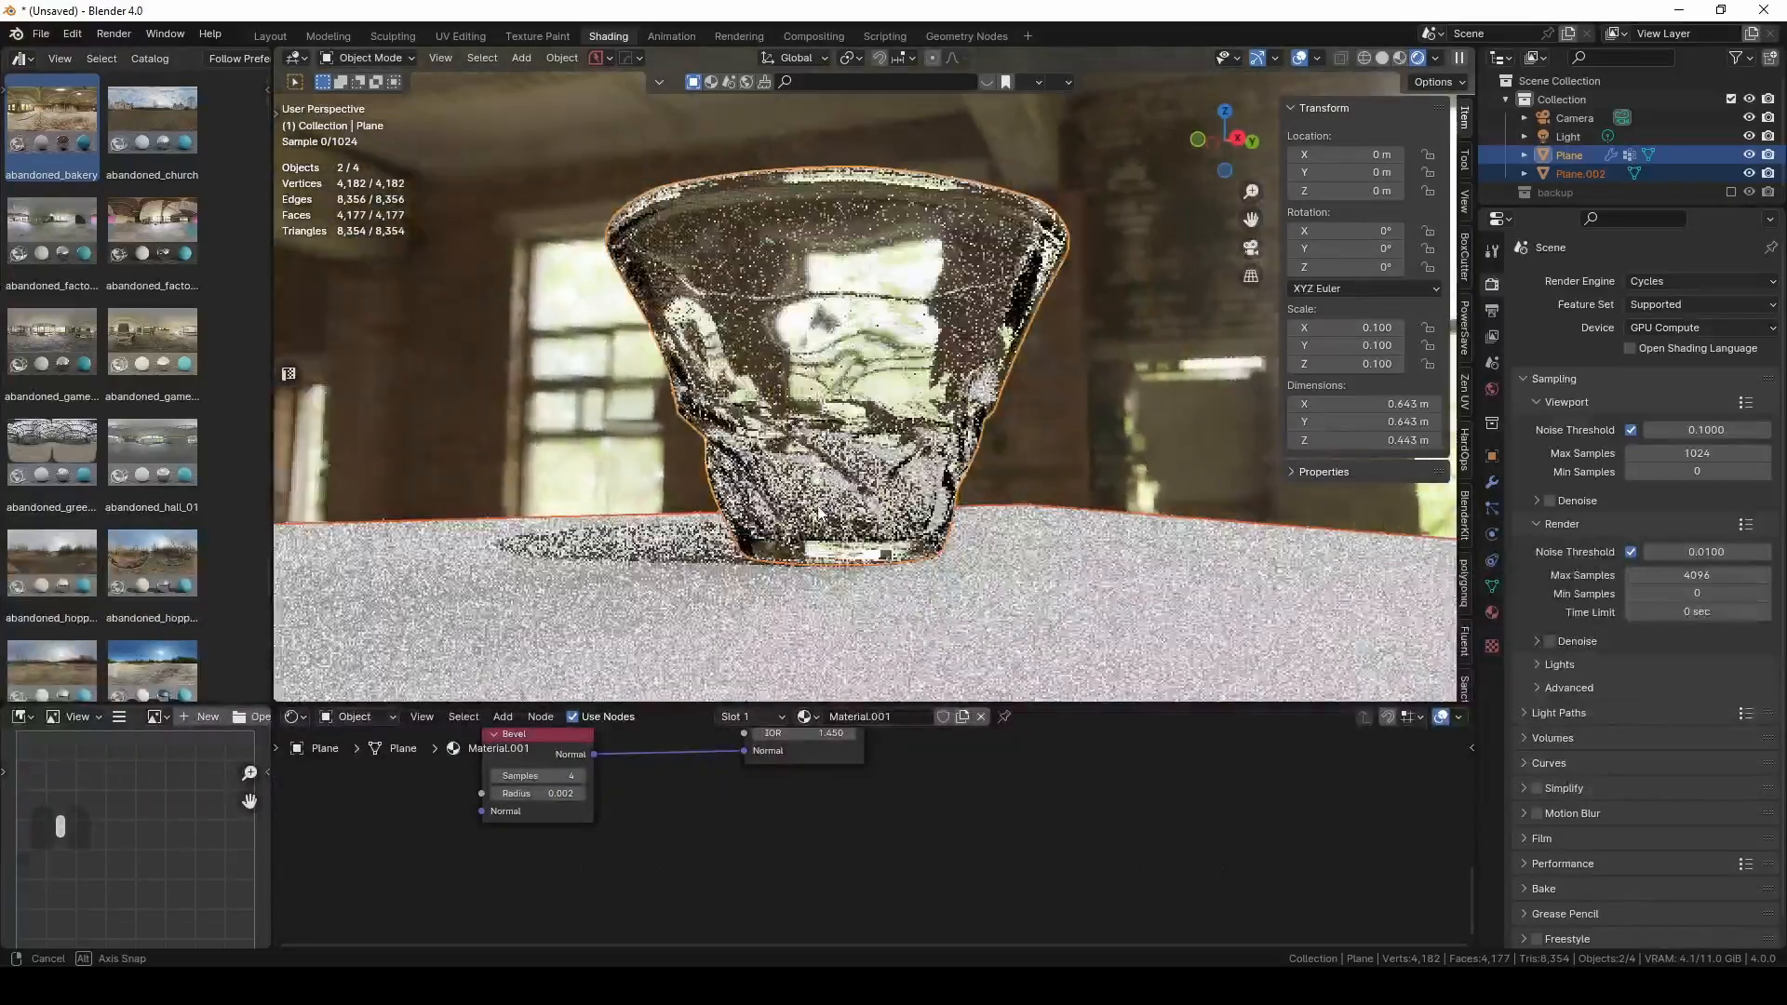
mouse_move(745, 260)
middle_down()
mouse_move(875, 413)
mouse_move(914, 416)
mouse_move(912, 390)
mouse_move(884, 386)
mouse_move(968, 409)
mouse_move(736, 406)
middle_up()
click(1388, 58)
scroll(942, 348, up, 4)
scroll(942, 350, down, 3)
click(1440, 58)
mouse_move(940, 484)
middle_down()
mouse_move(986, 505)
mouse_move(1131, 508)
middle_up()
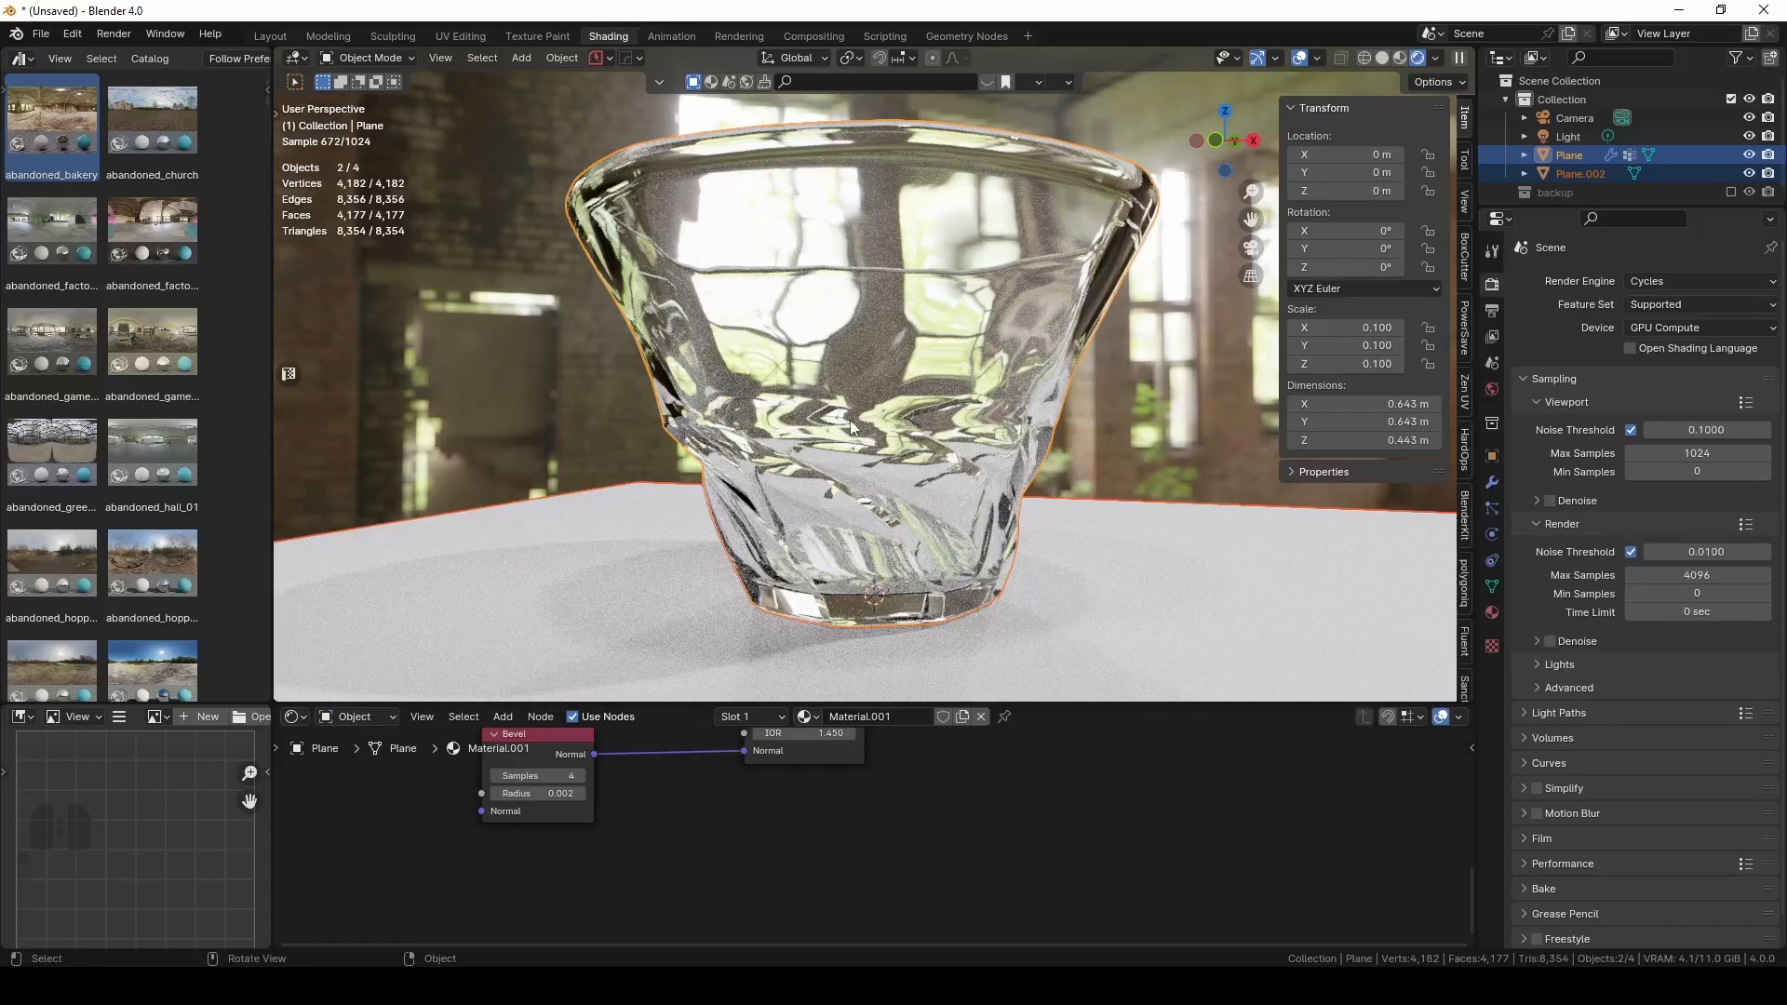
middle_drag(912, 443, 922, 481)
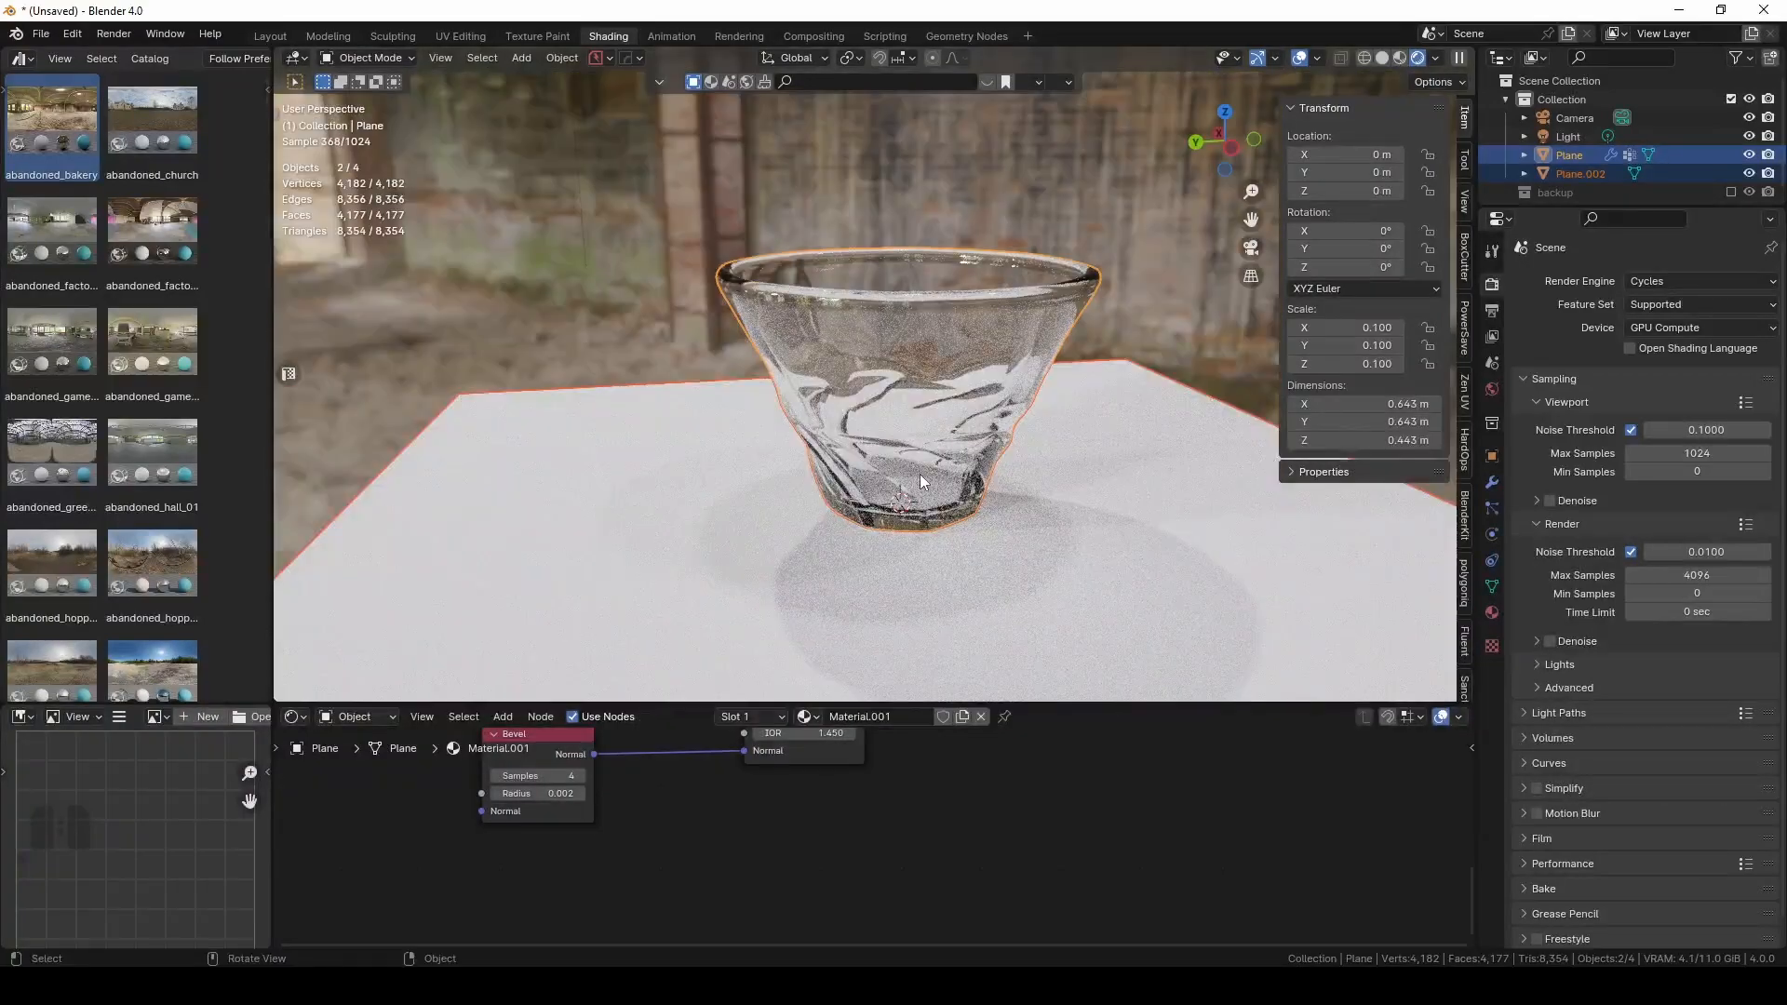
scroll(912, 498, up, 3)
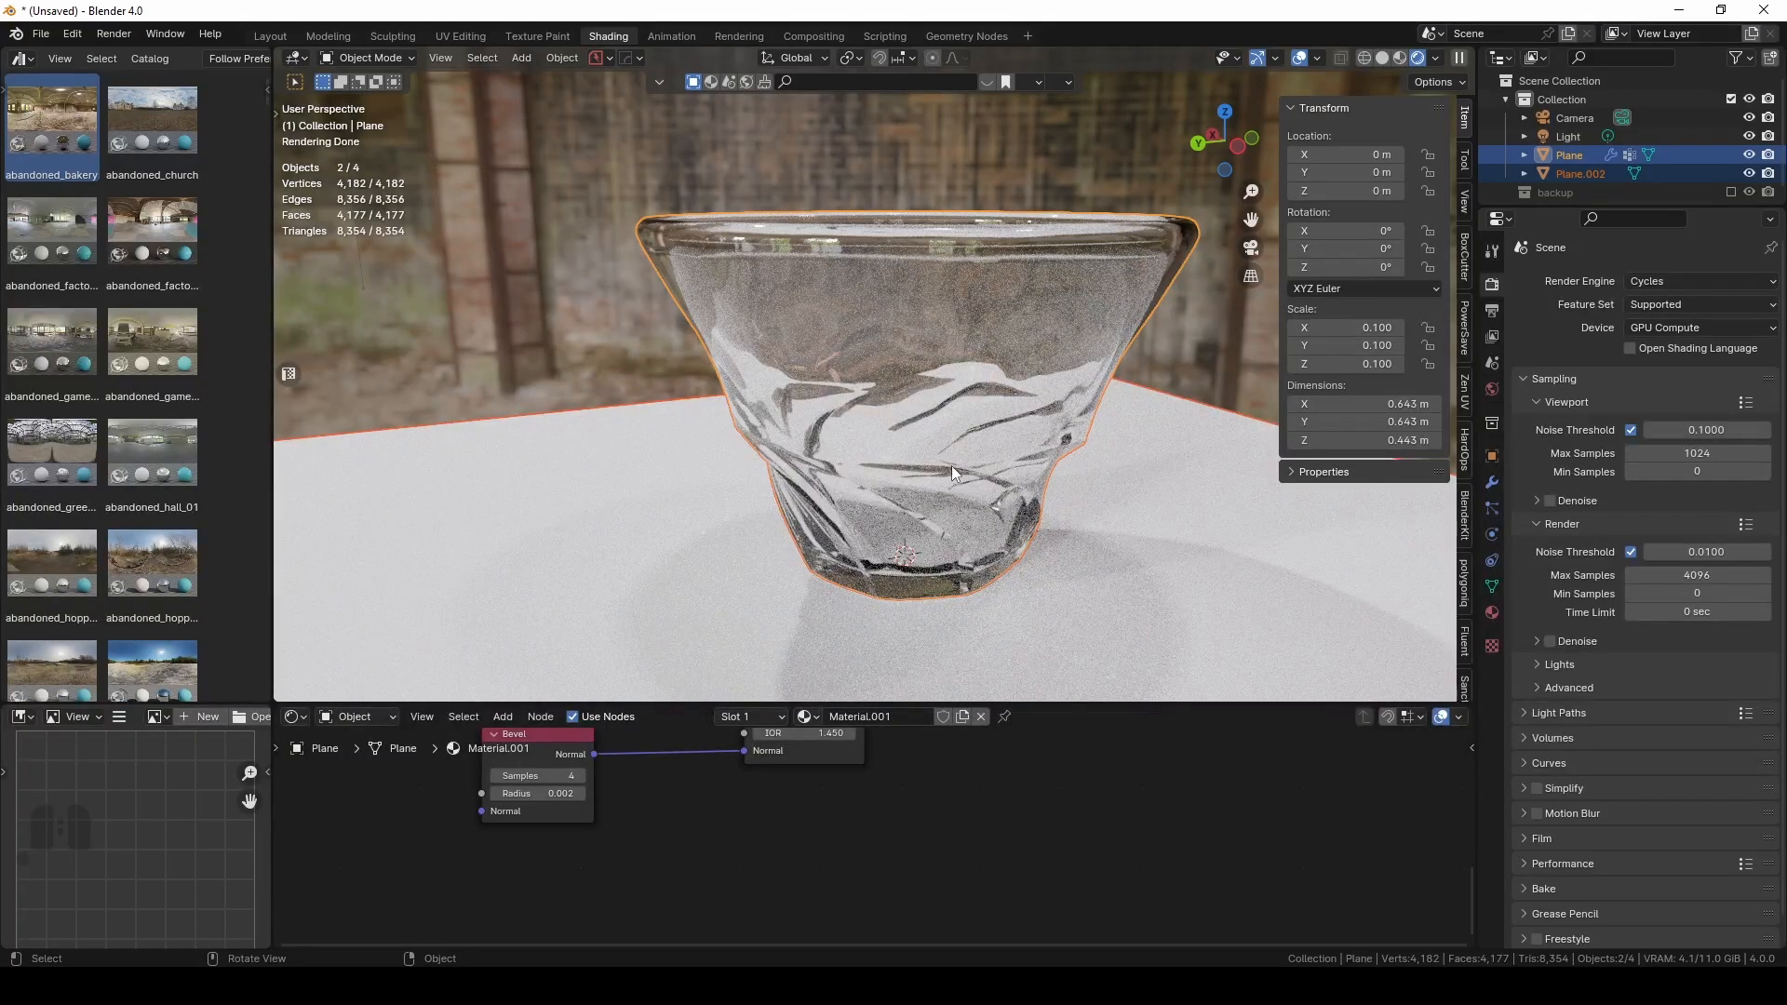
middle_drag(948, 472, 984, 449)
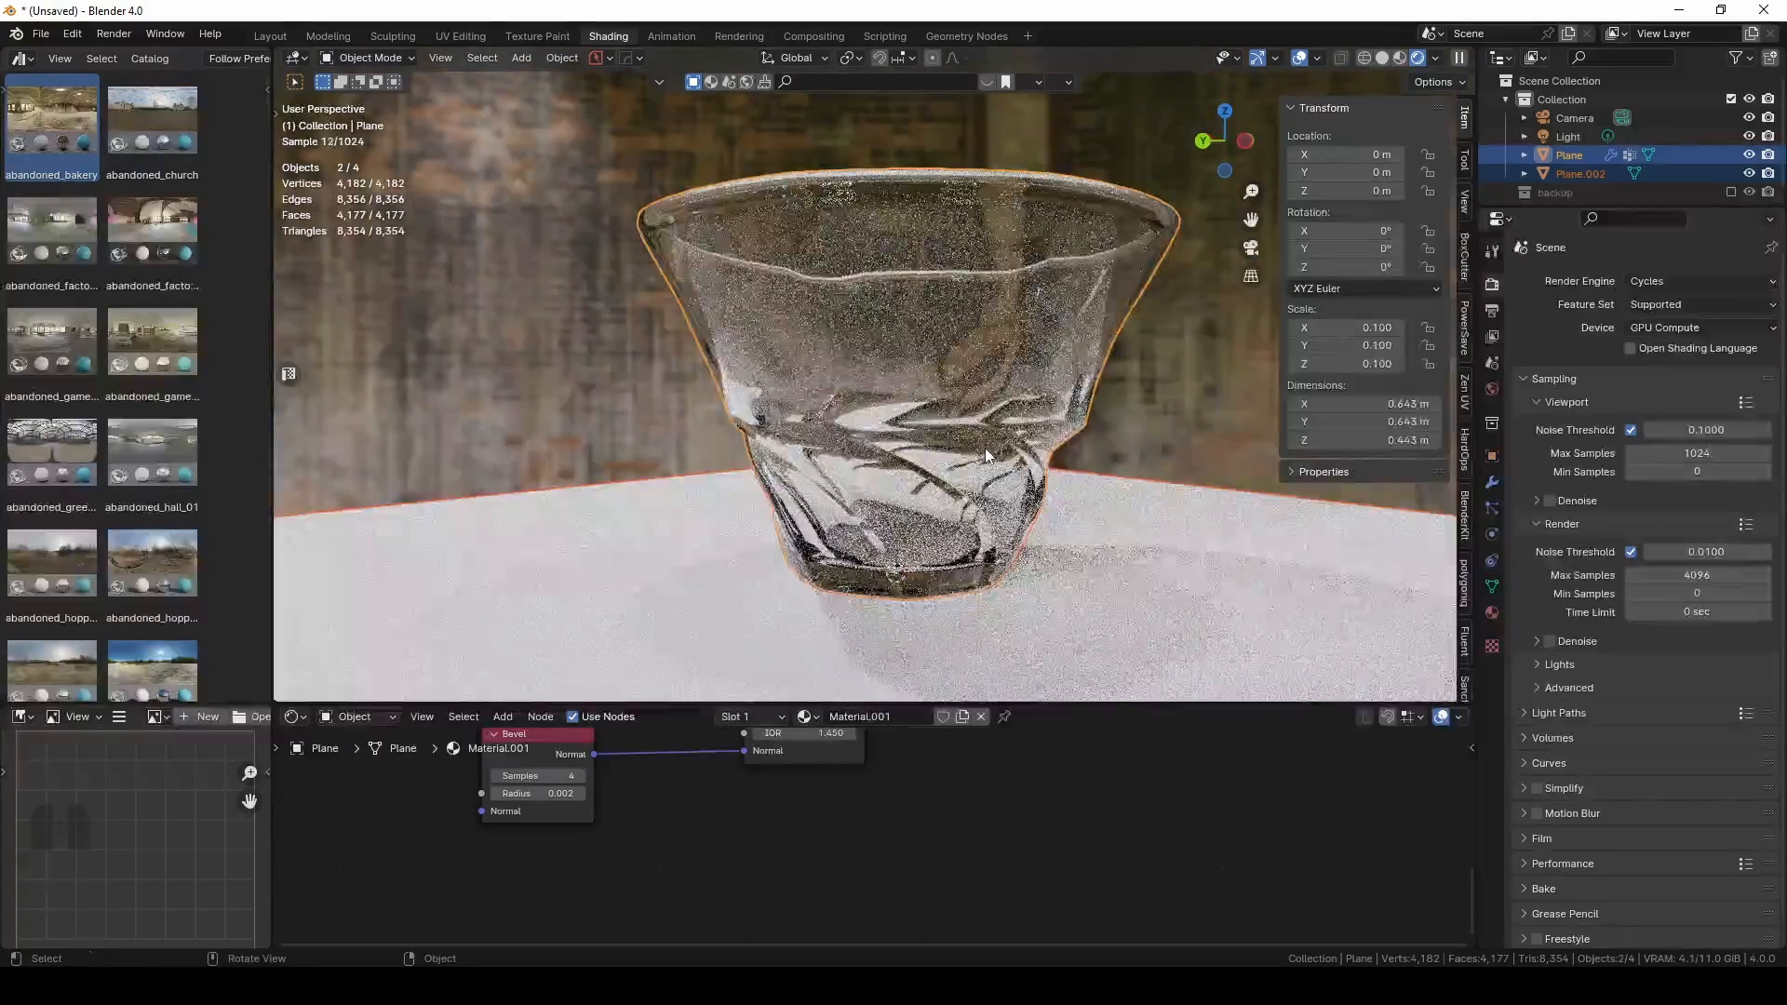